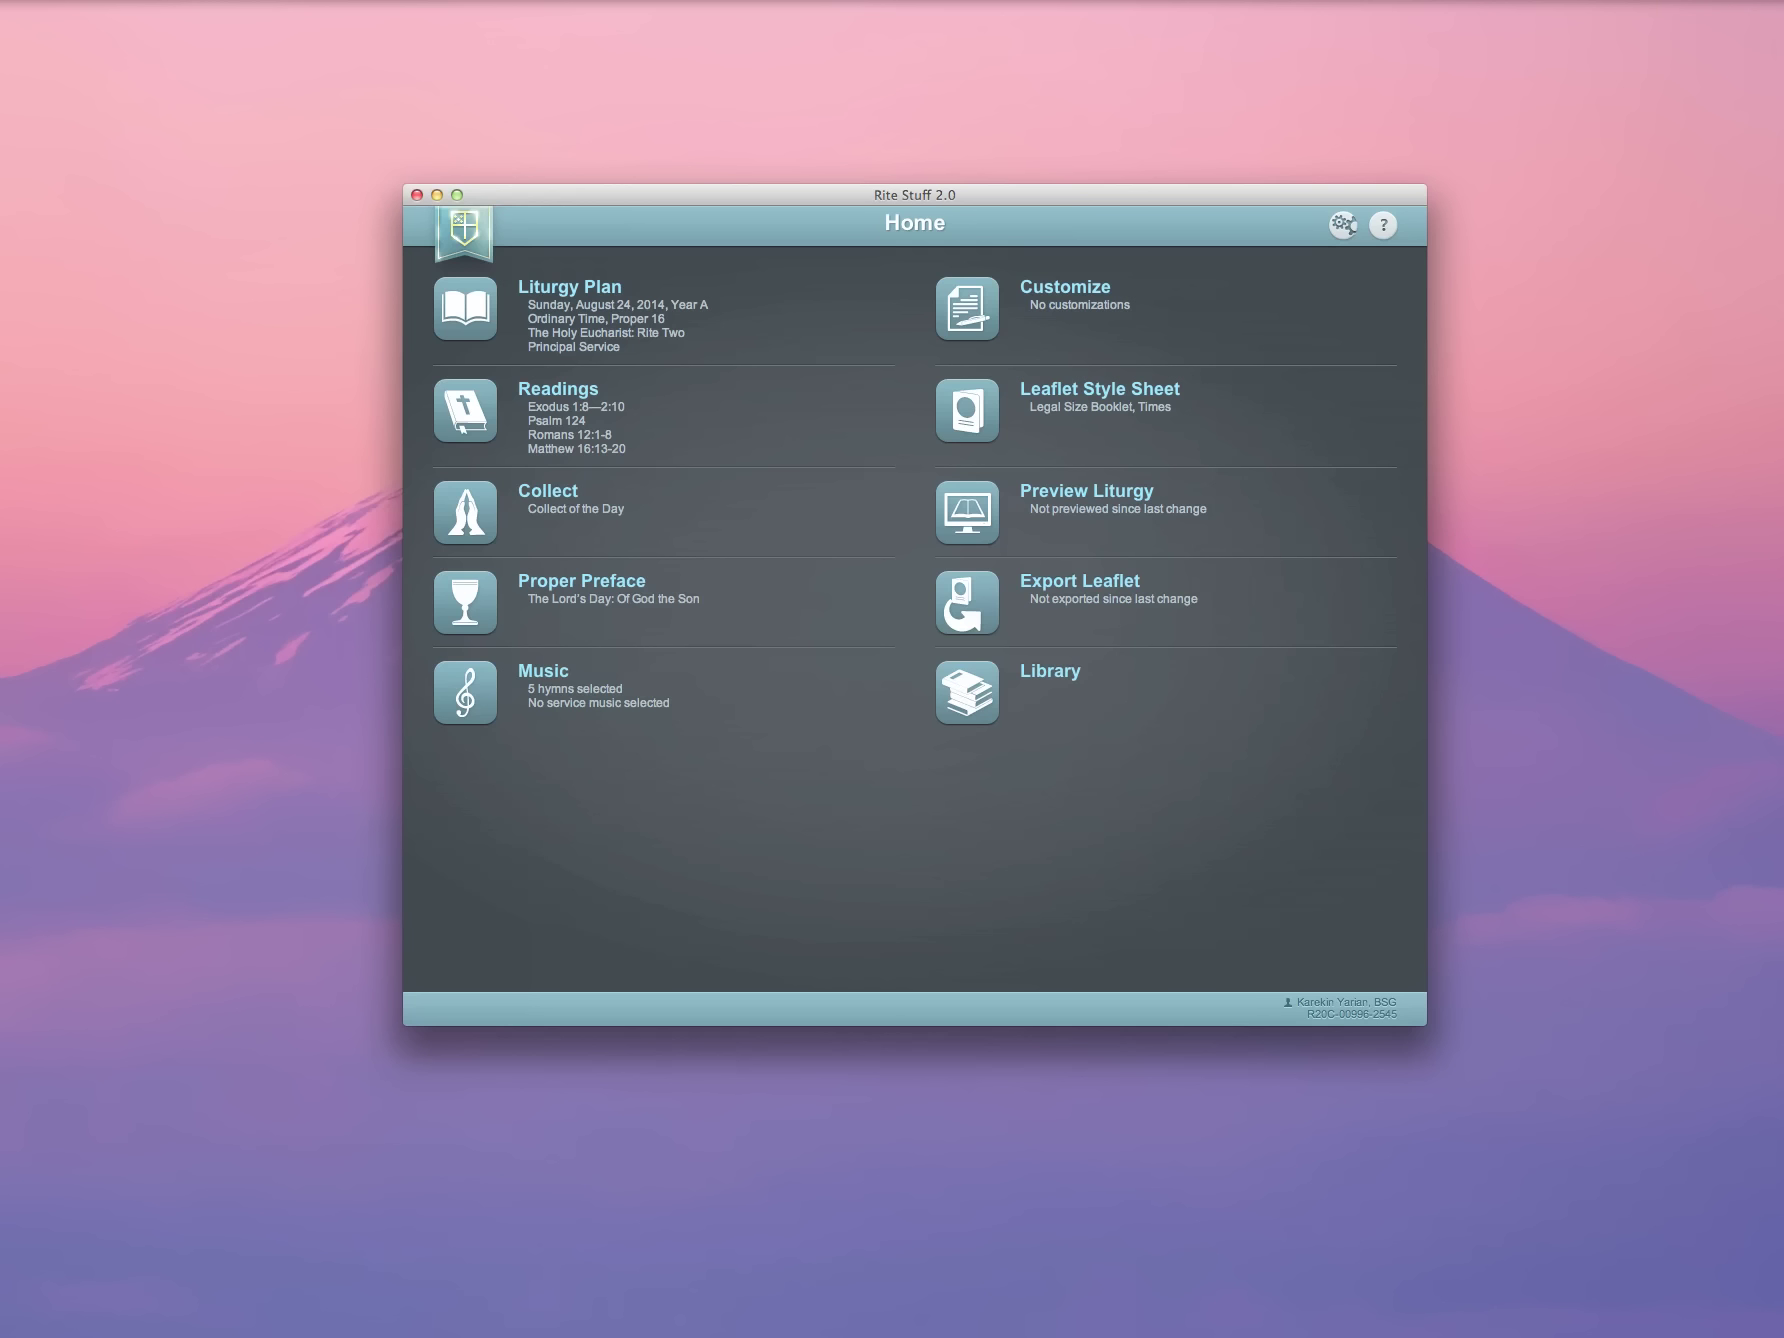
Step: Create a new liturgy plan from the program defaults for The Holy Eucharist: Rite Two, as a Principal service with a Full Text leaflet
left_click(467, 312)
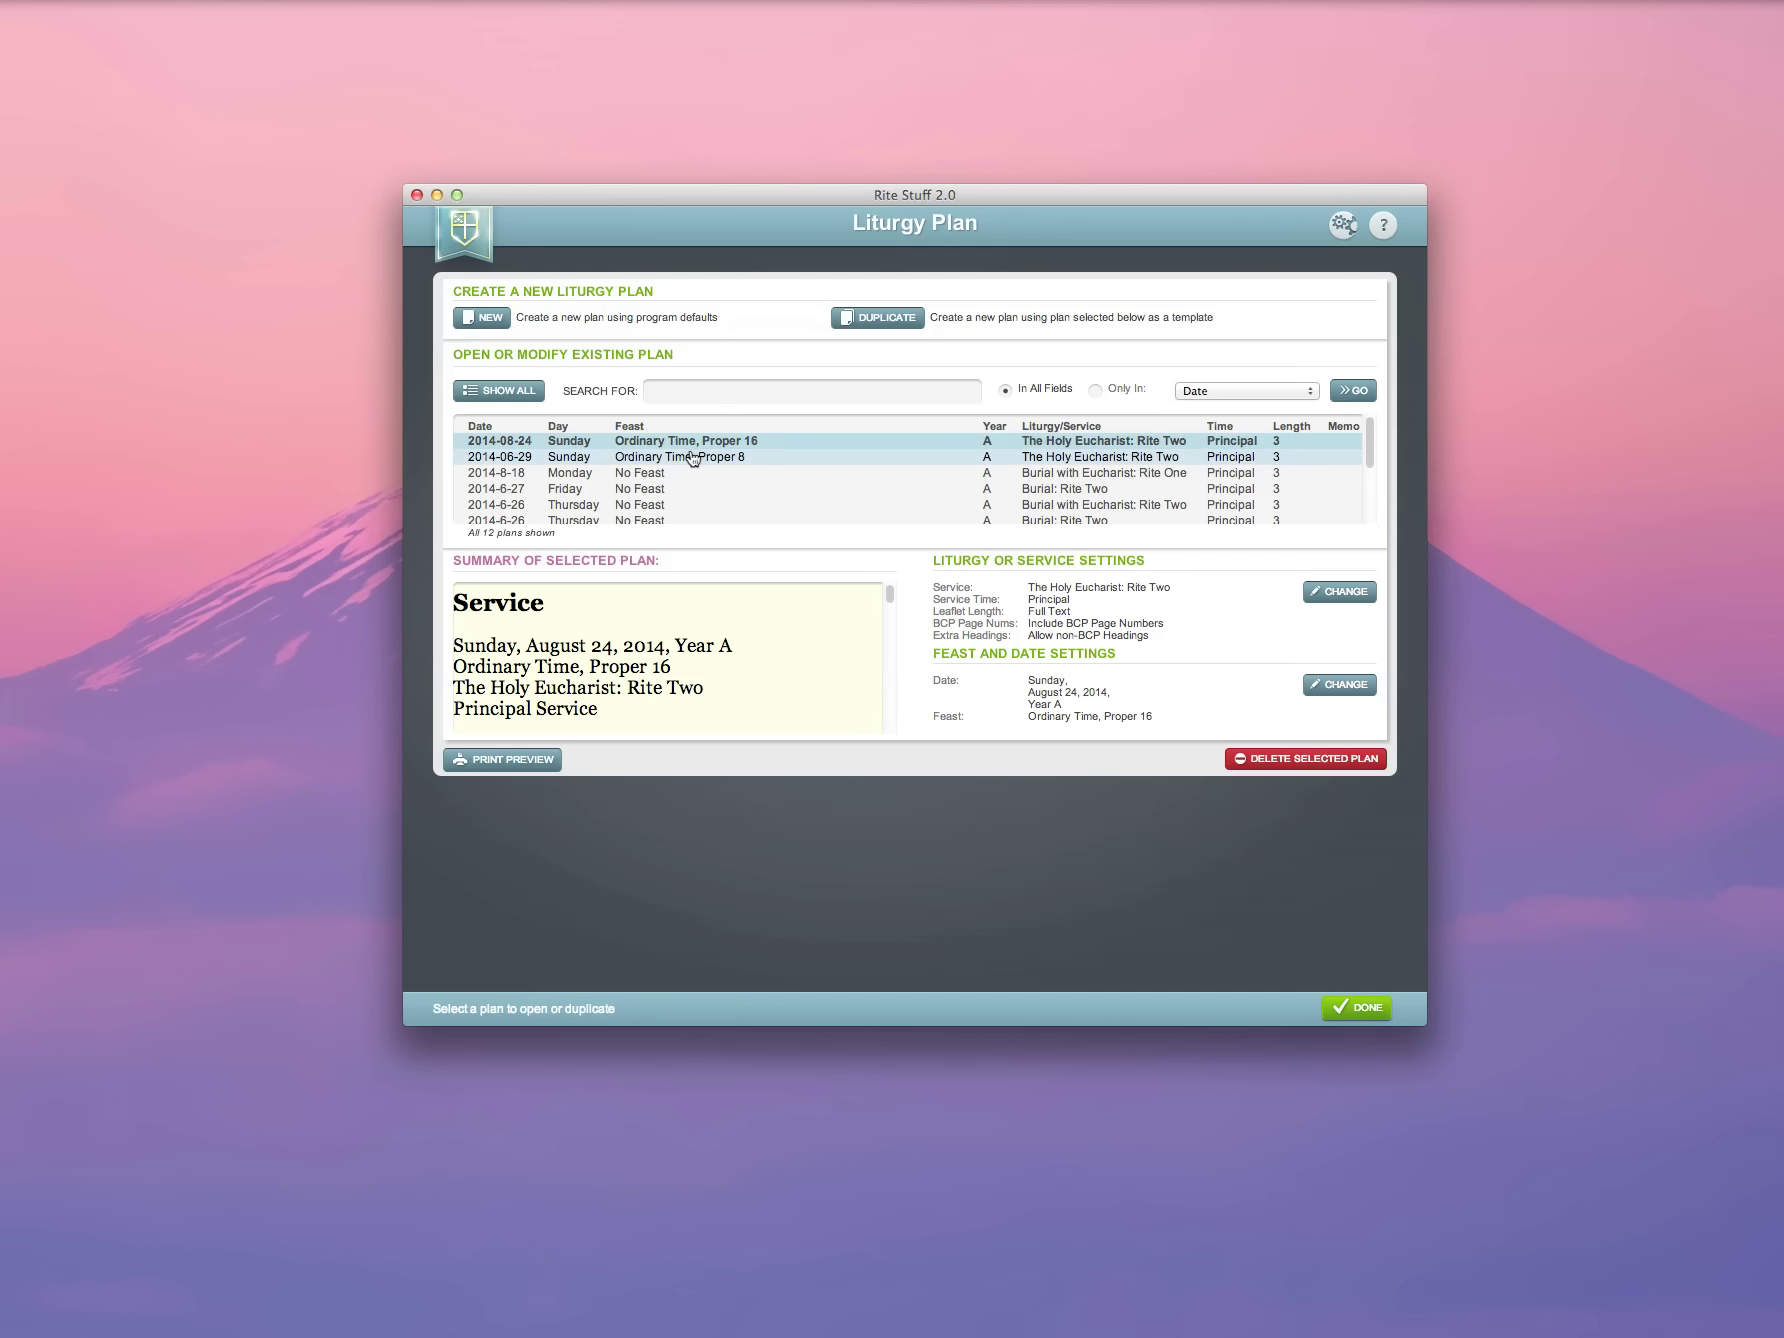
scroll(689, 457, "down", 5)
scroll(689, 457, "up", 5)
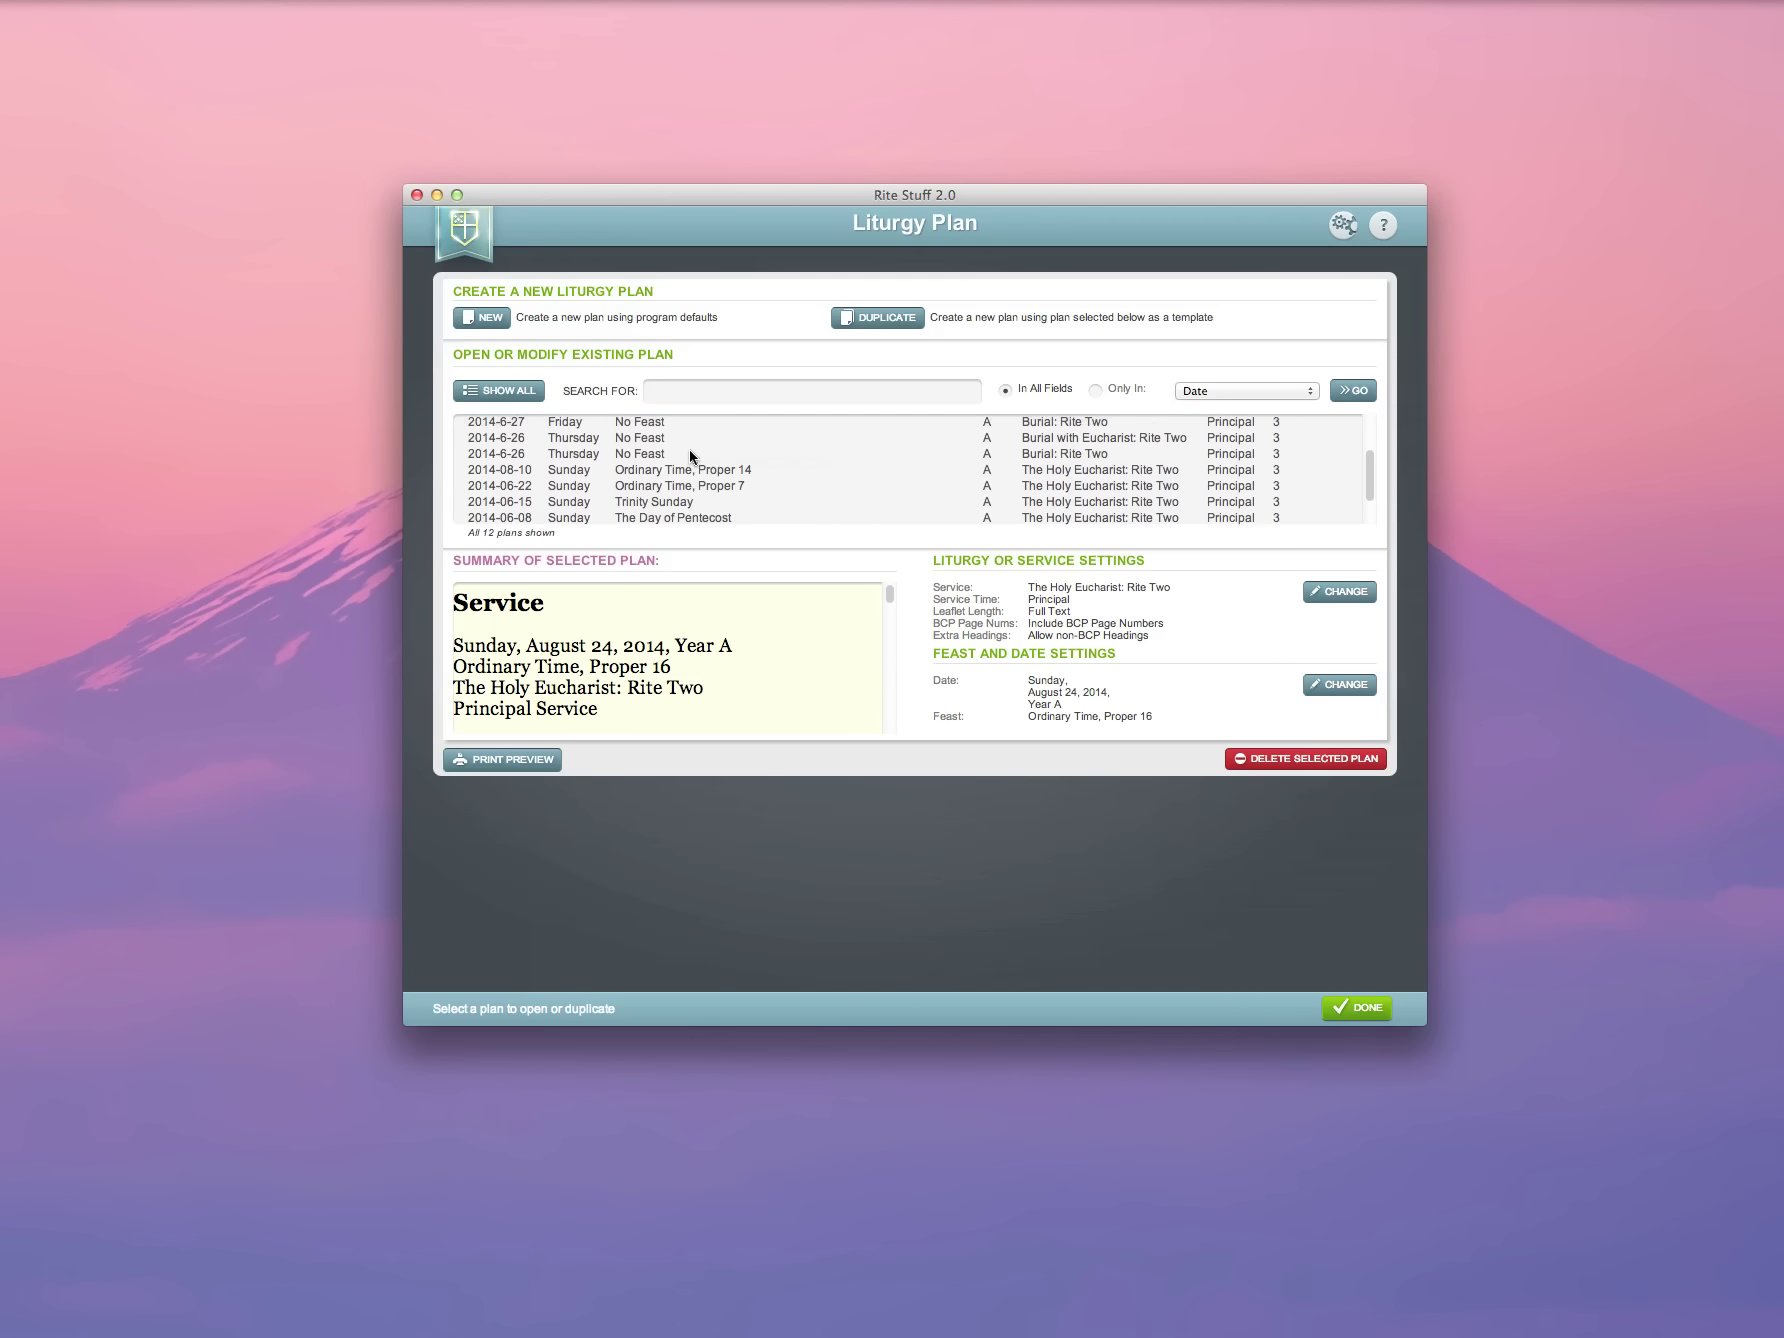
left_click(491, 318)
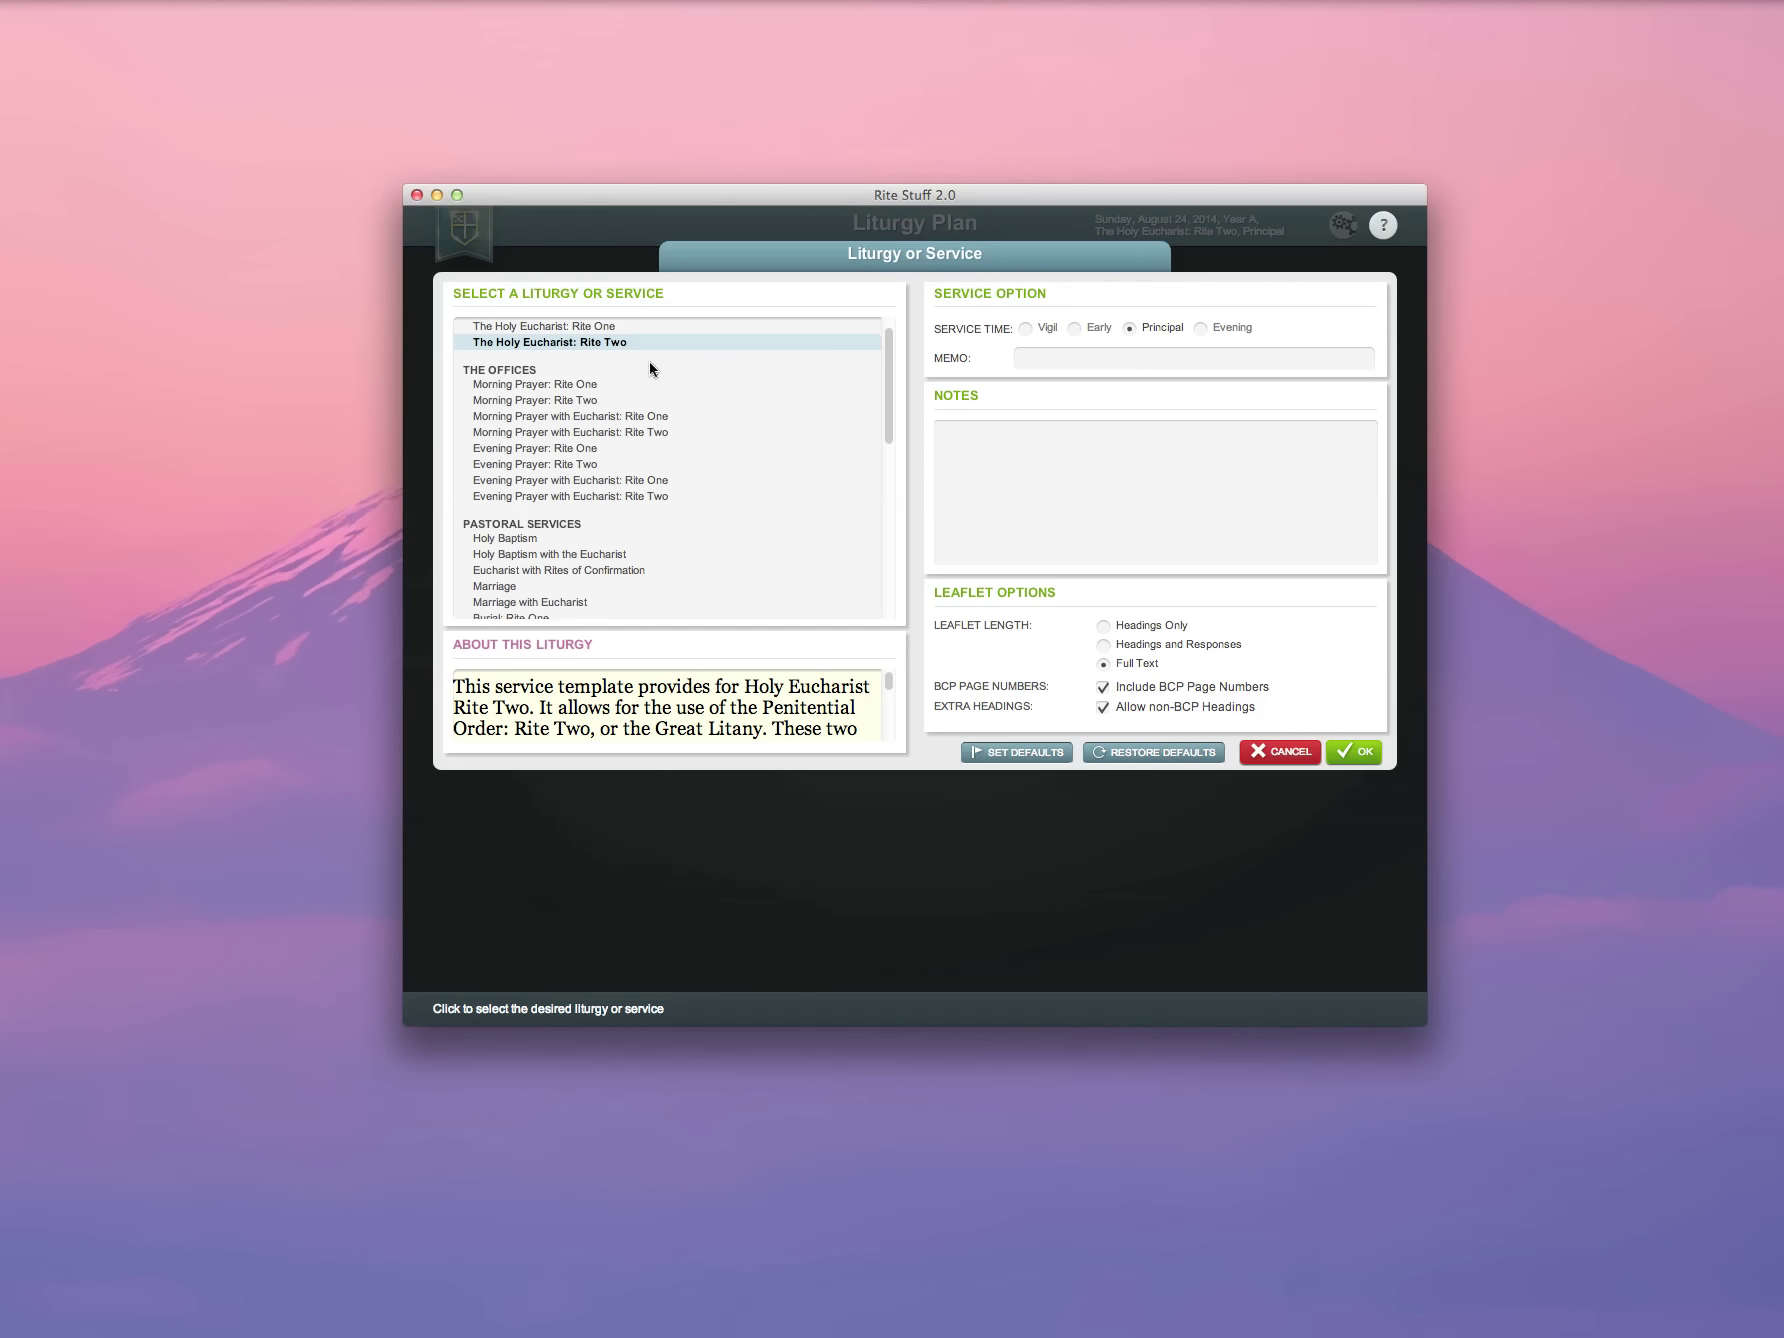
scroll(650, 366, "down", 5)
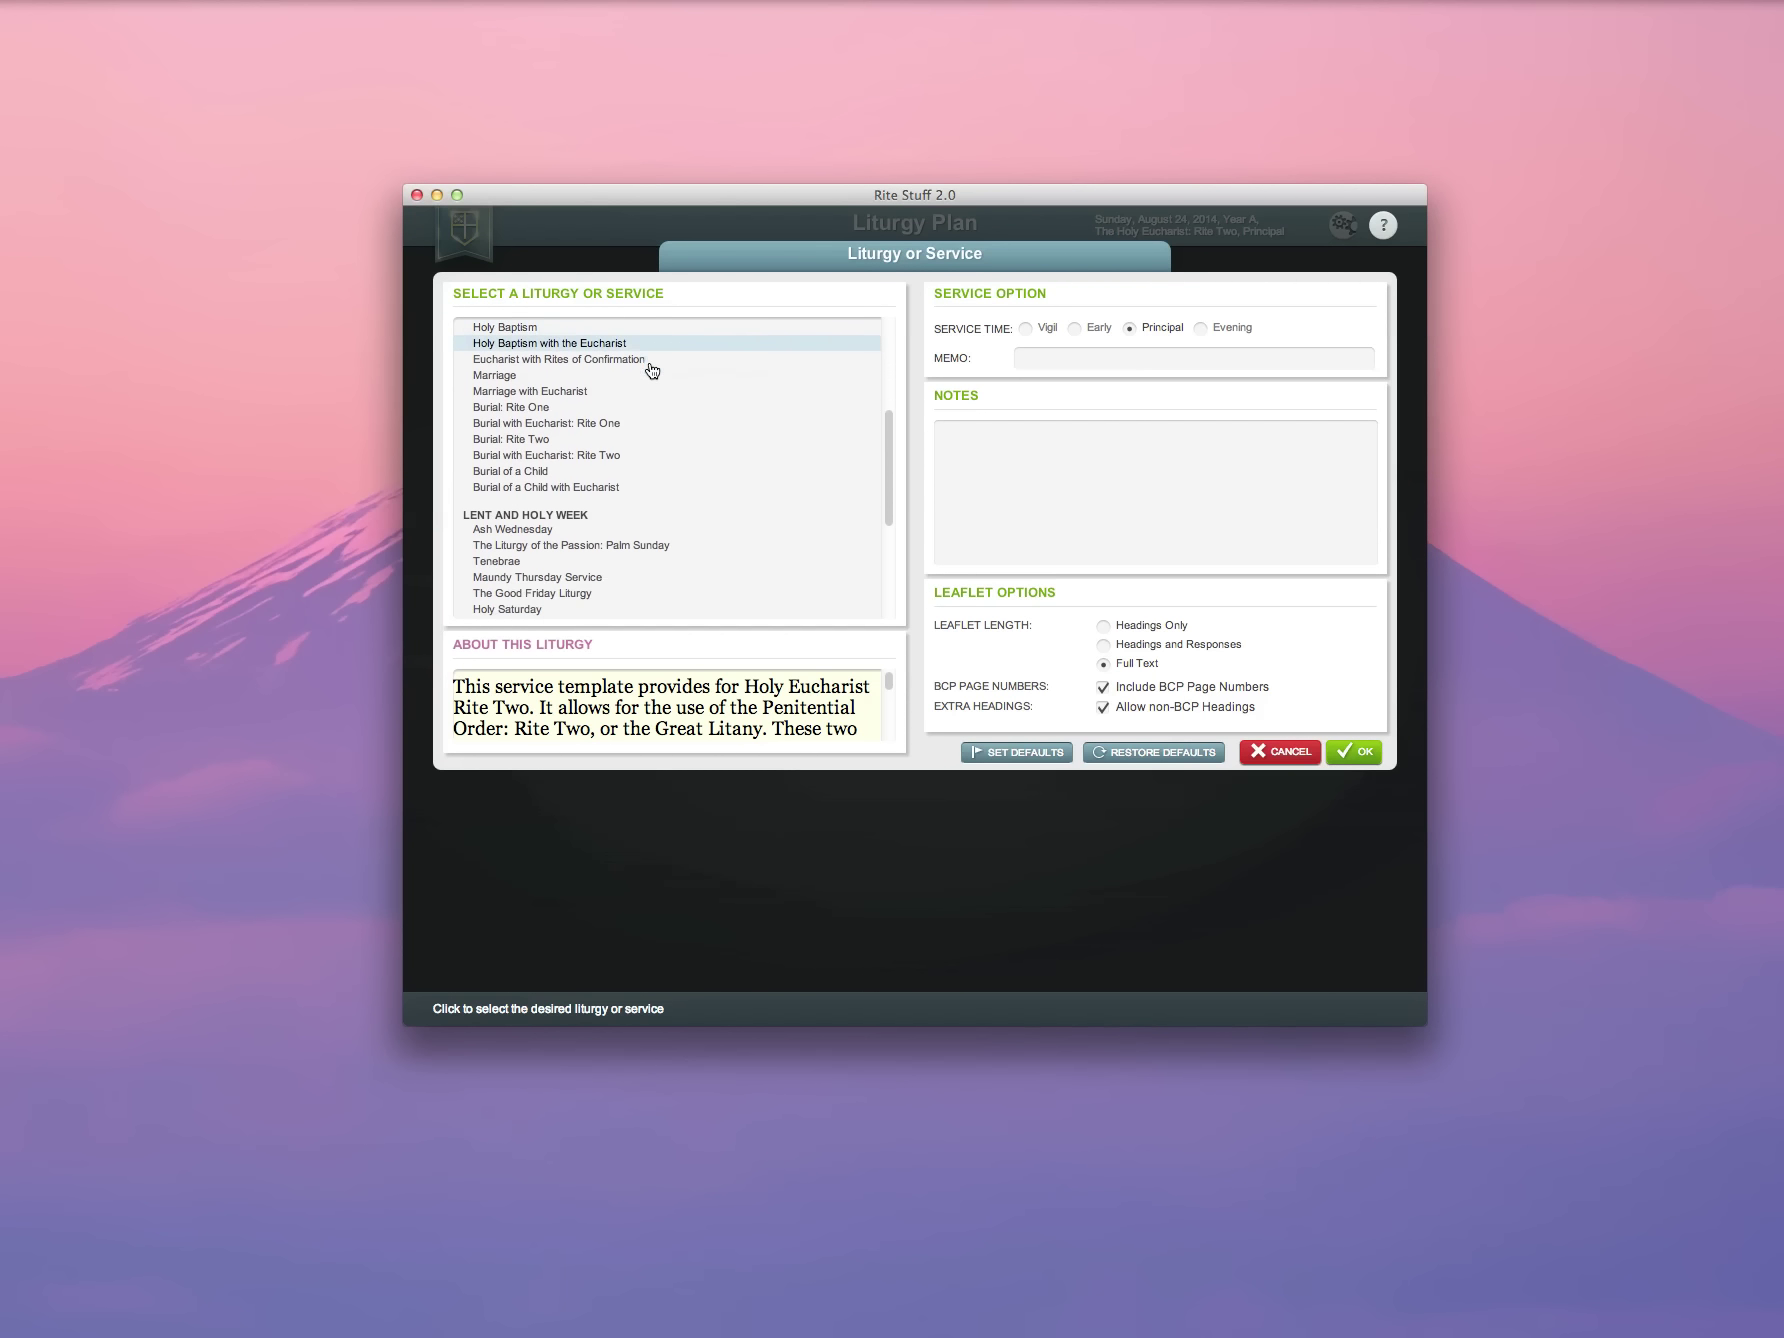
scroll(651, 370, "down", 5)
scroll(651, 370, "up", 3)
scroll(651, 370, "up", 3)
scroll(651, 370, "up", 3)
scroll(651, 370, "down", 6)
scroll(651, 370, "down", 2)
scroll(651, 370, "up", 10)
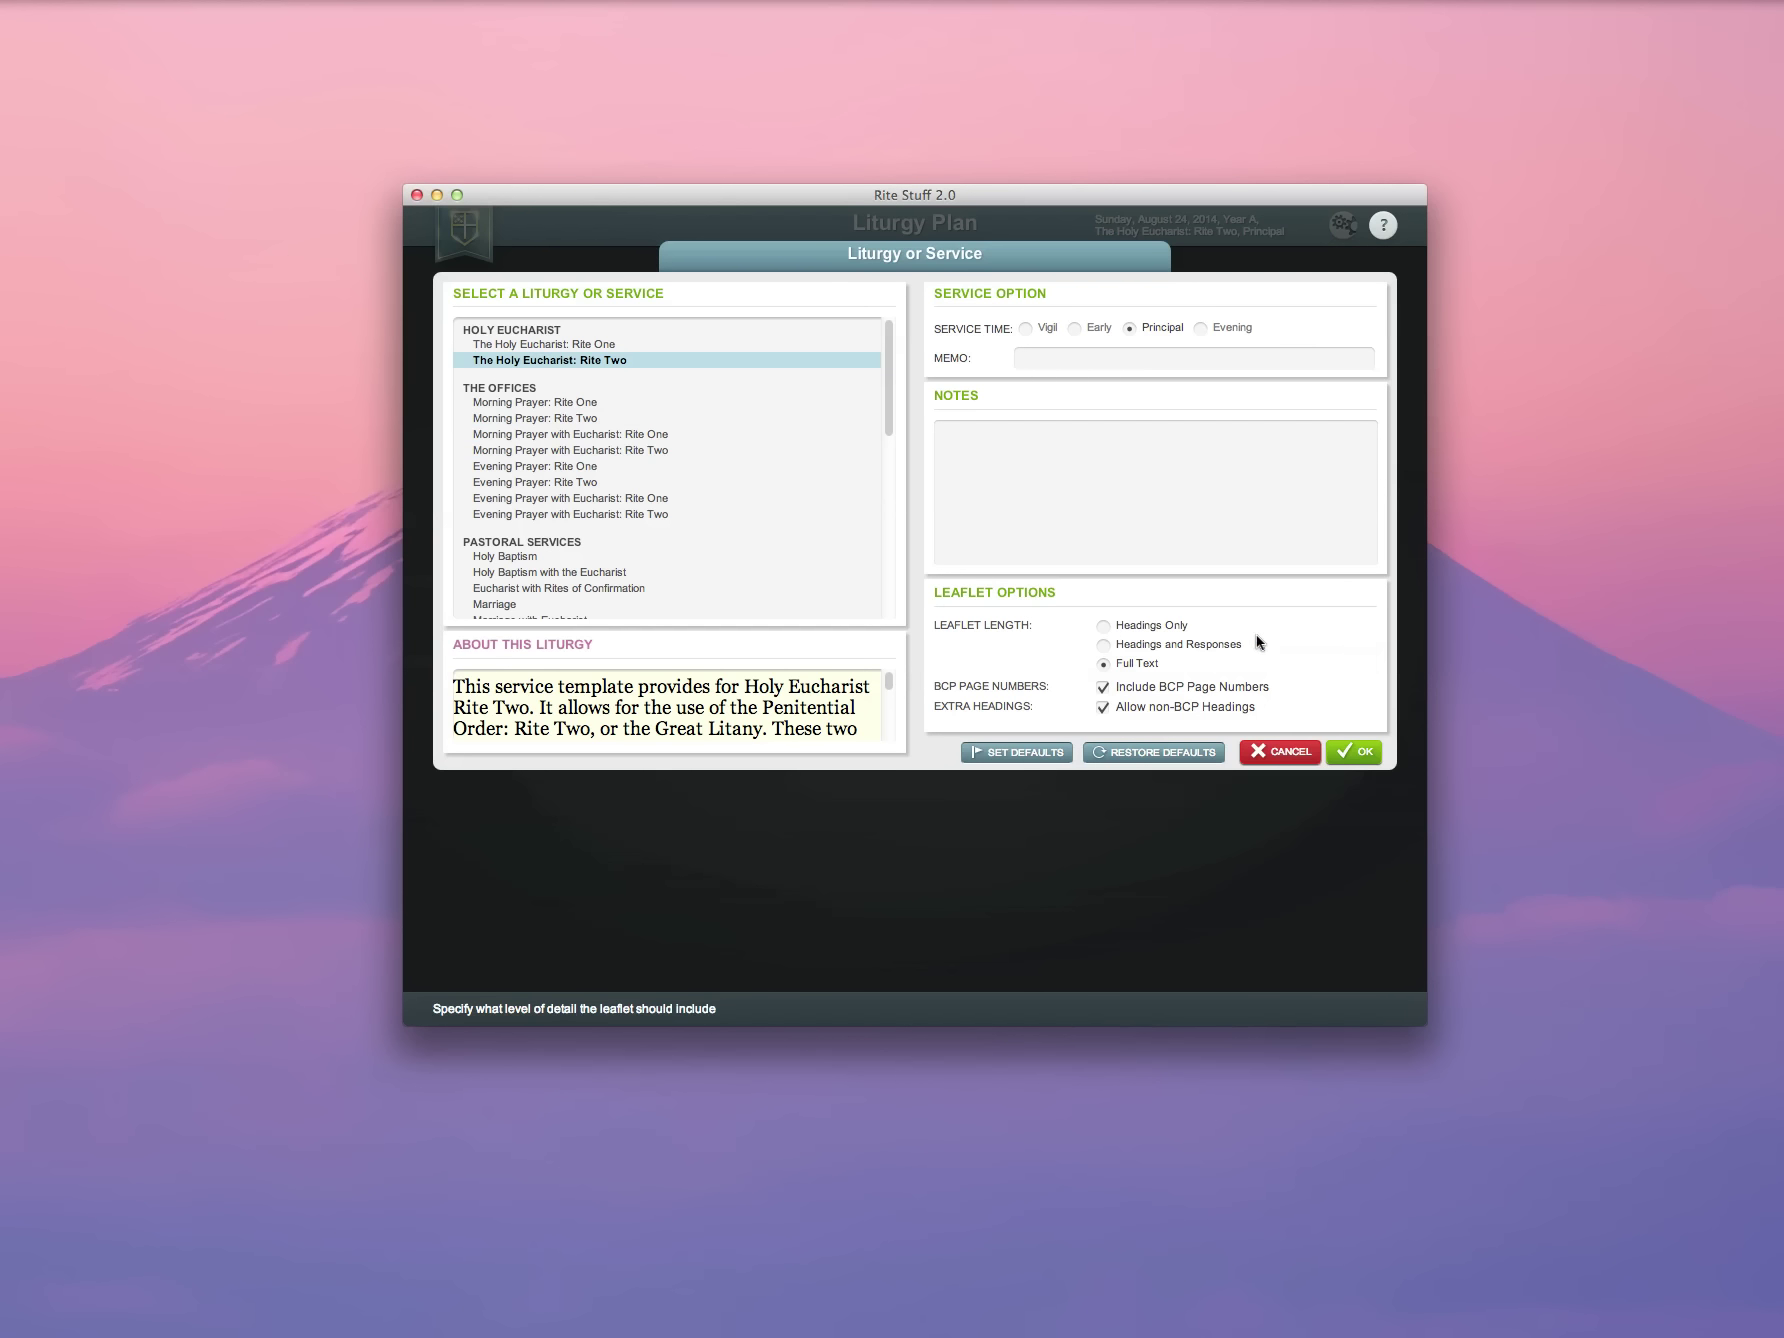
left_click(1362, 755)
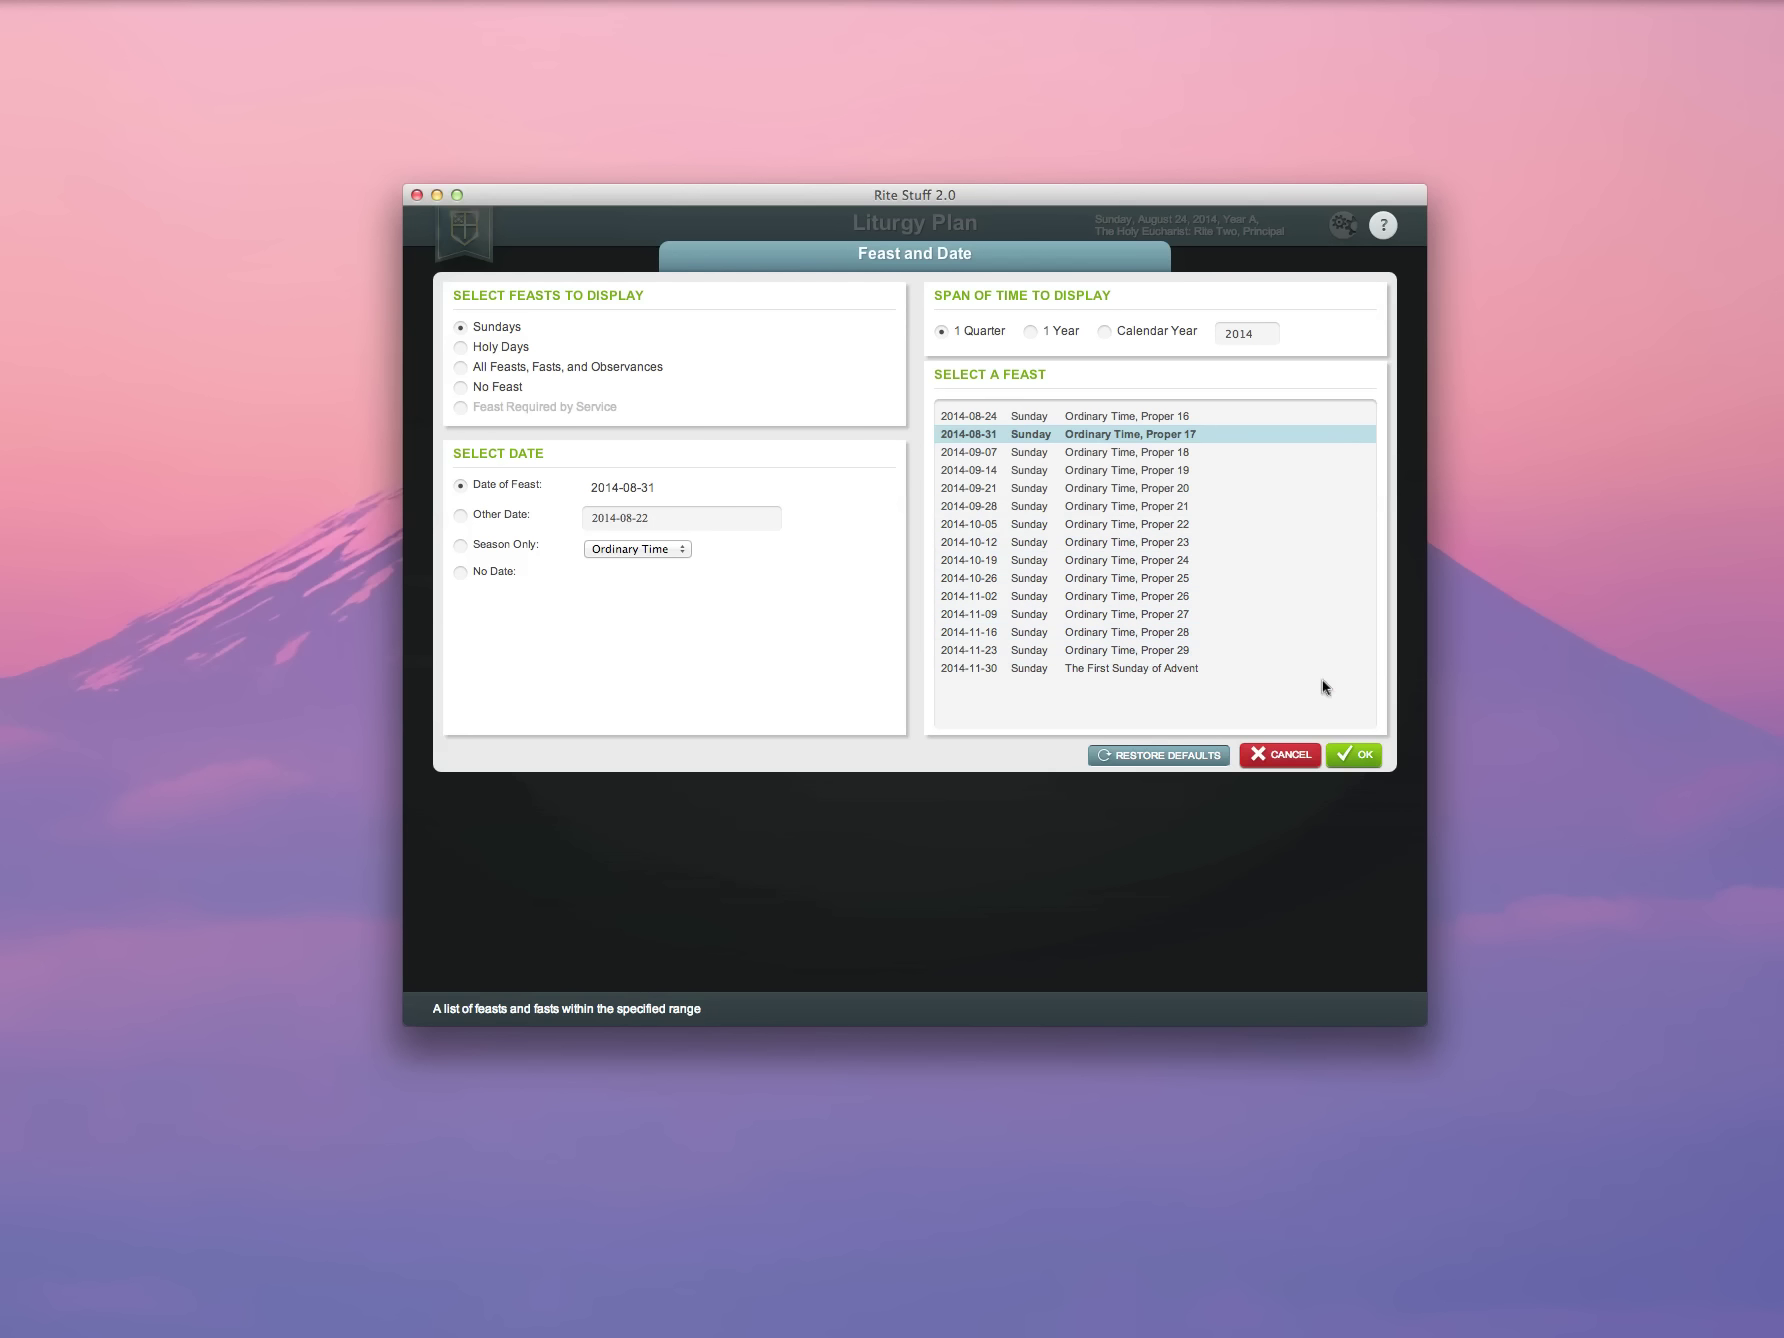
Step: Accept Sunday 2014-08-31, Ordinary Time, Proper 17, as the plan's feast and finish the liturgy plan
left_click(1365, 756)
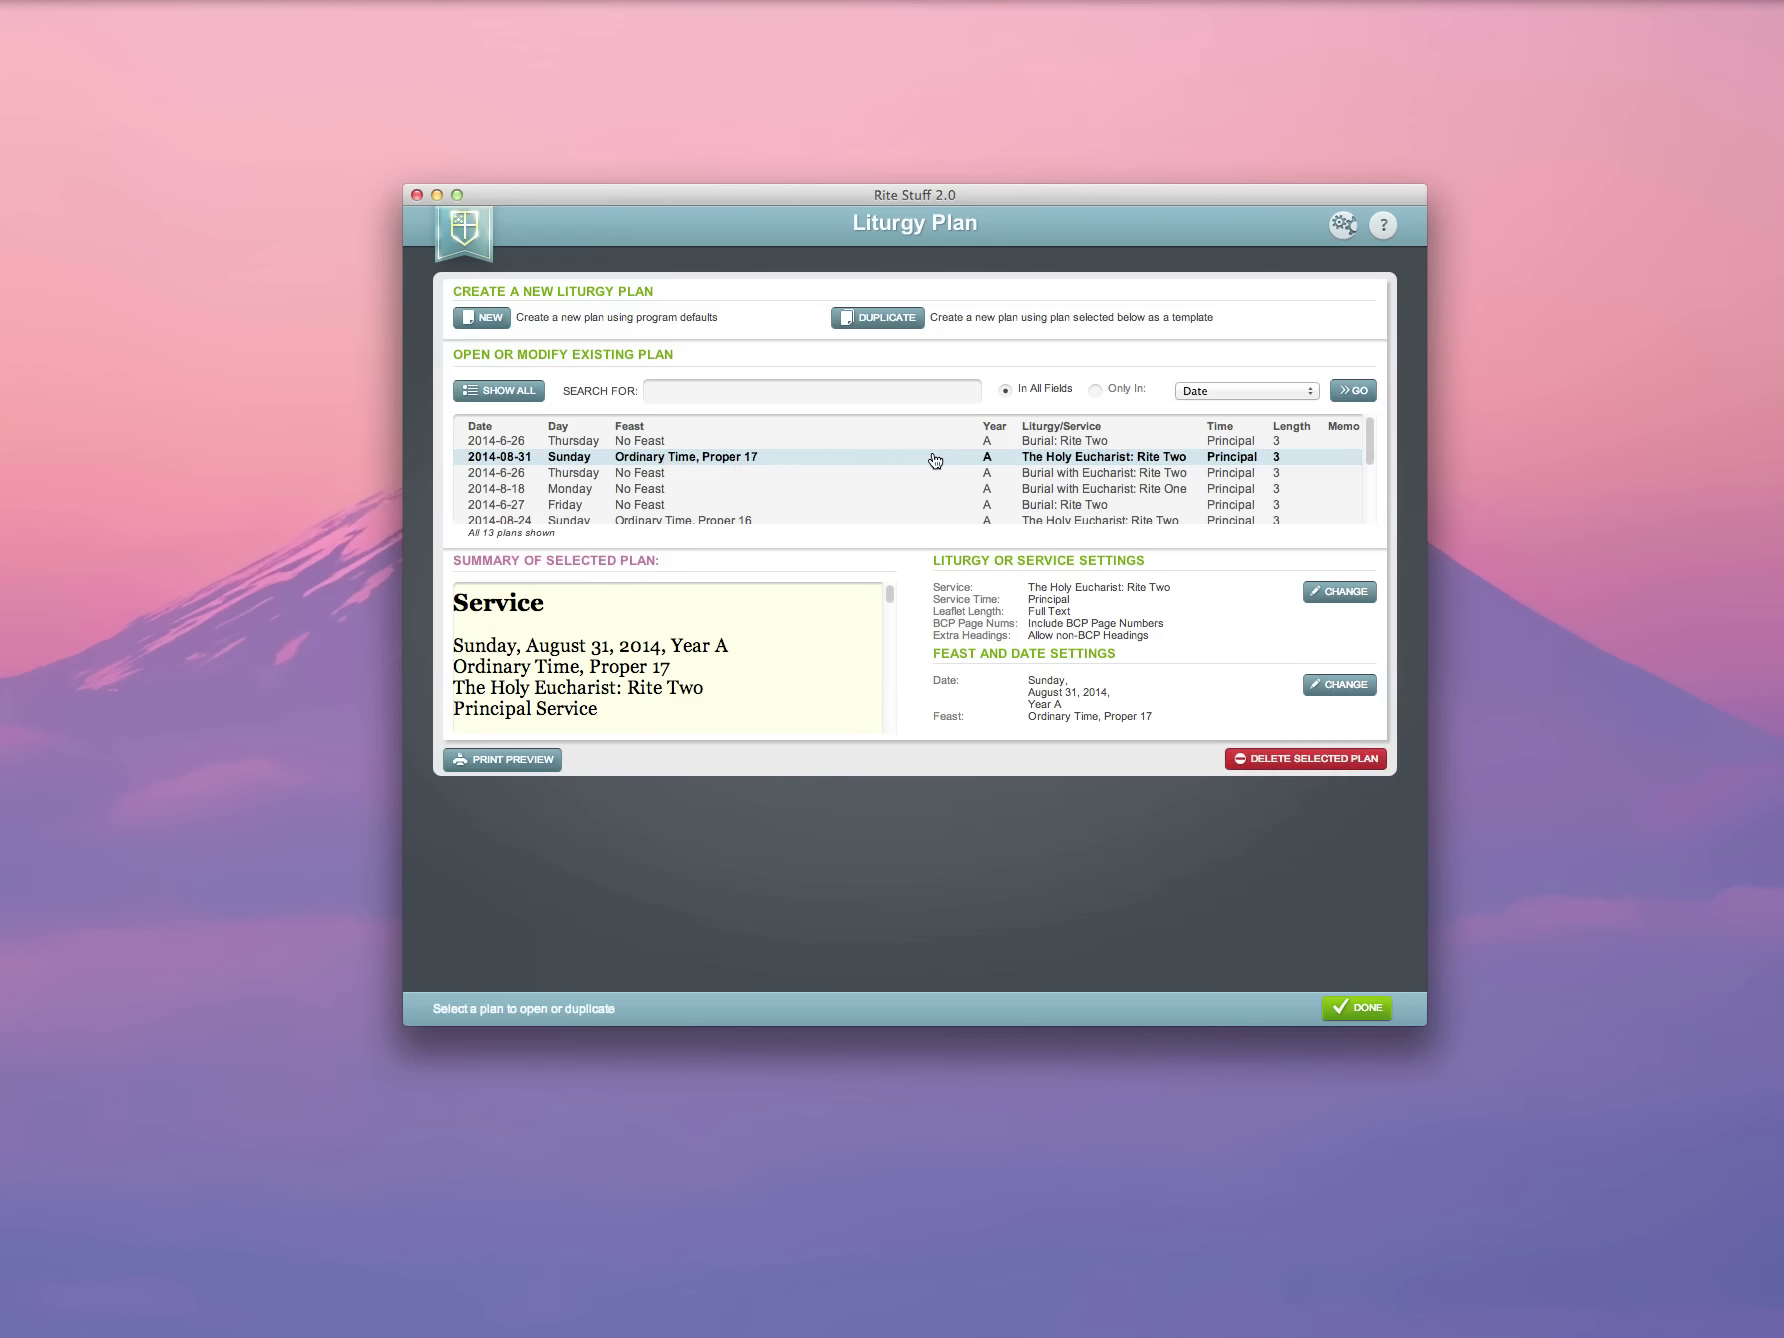
left_click(1370, 1010)
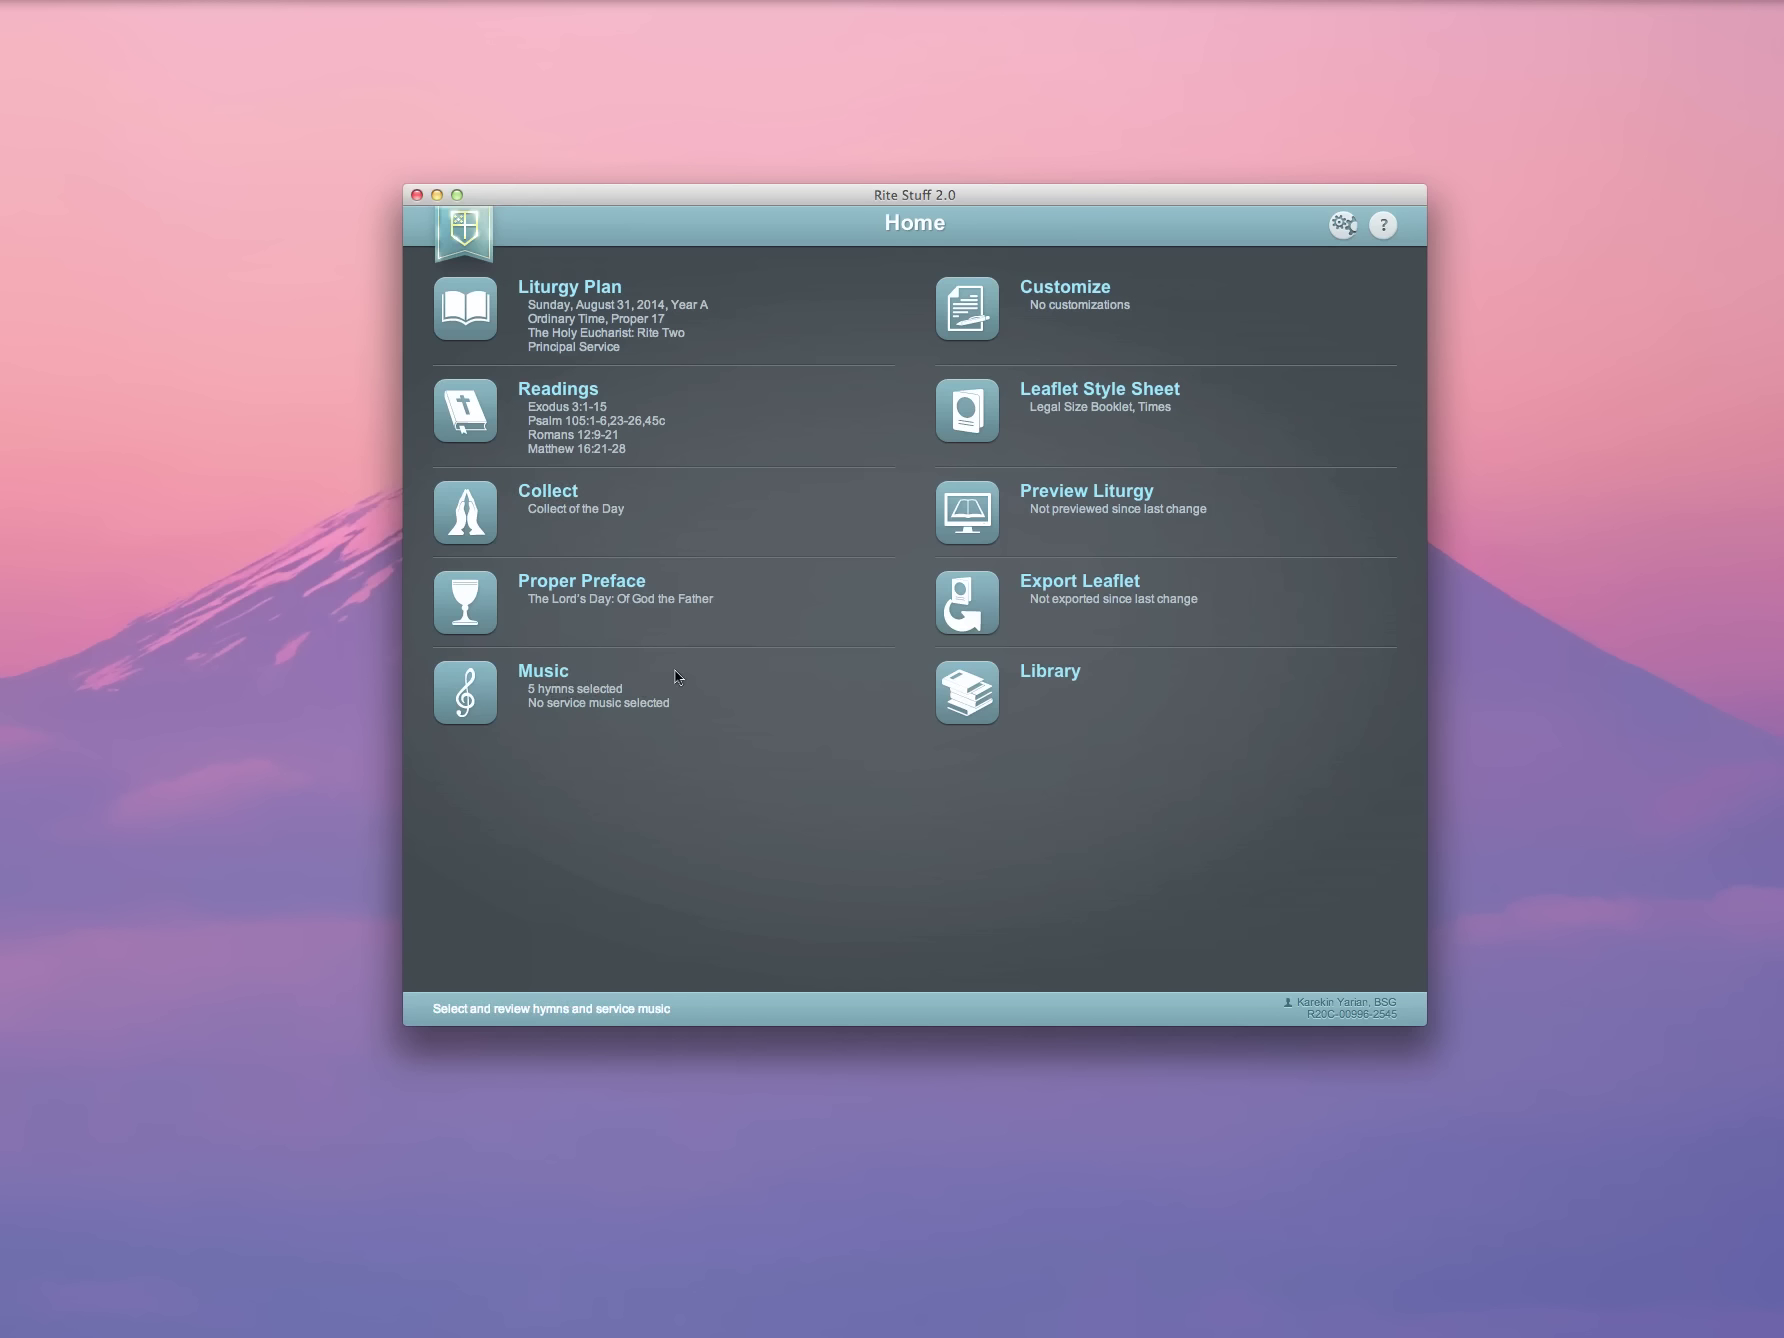
Step: In the plan's readings, choose Jeremiah 15:15-21 as the lesson and Psalm 26:1-8 as the psalm
left_click(470, 410)
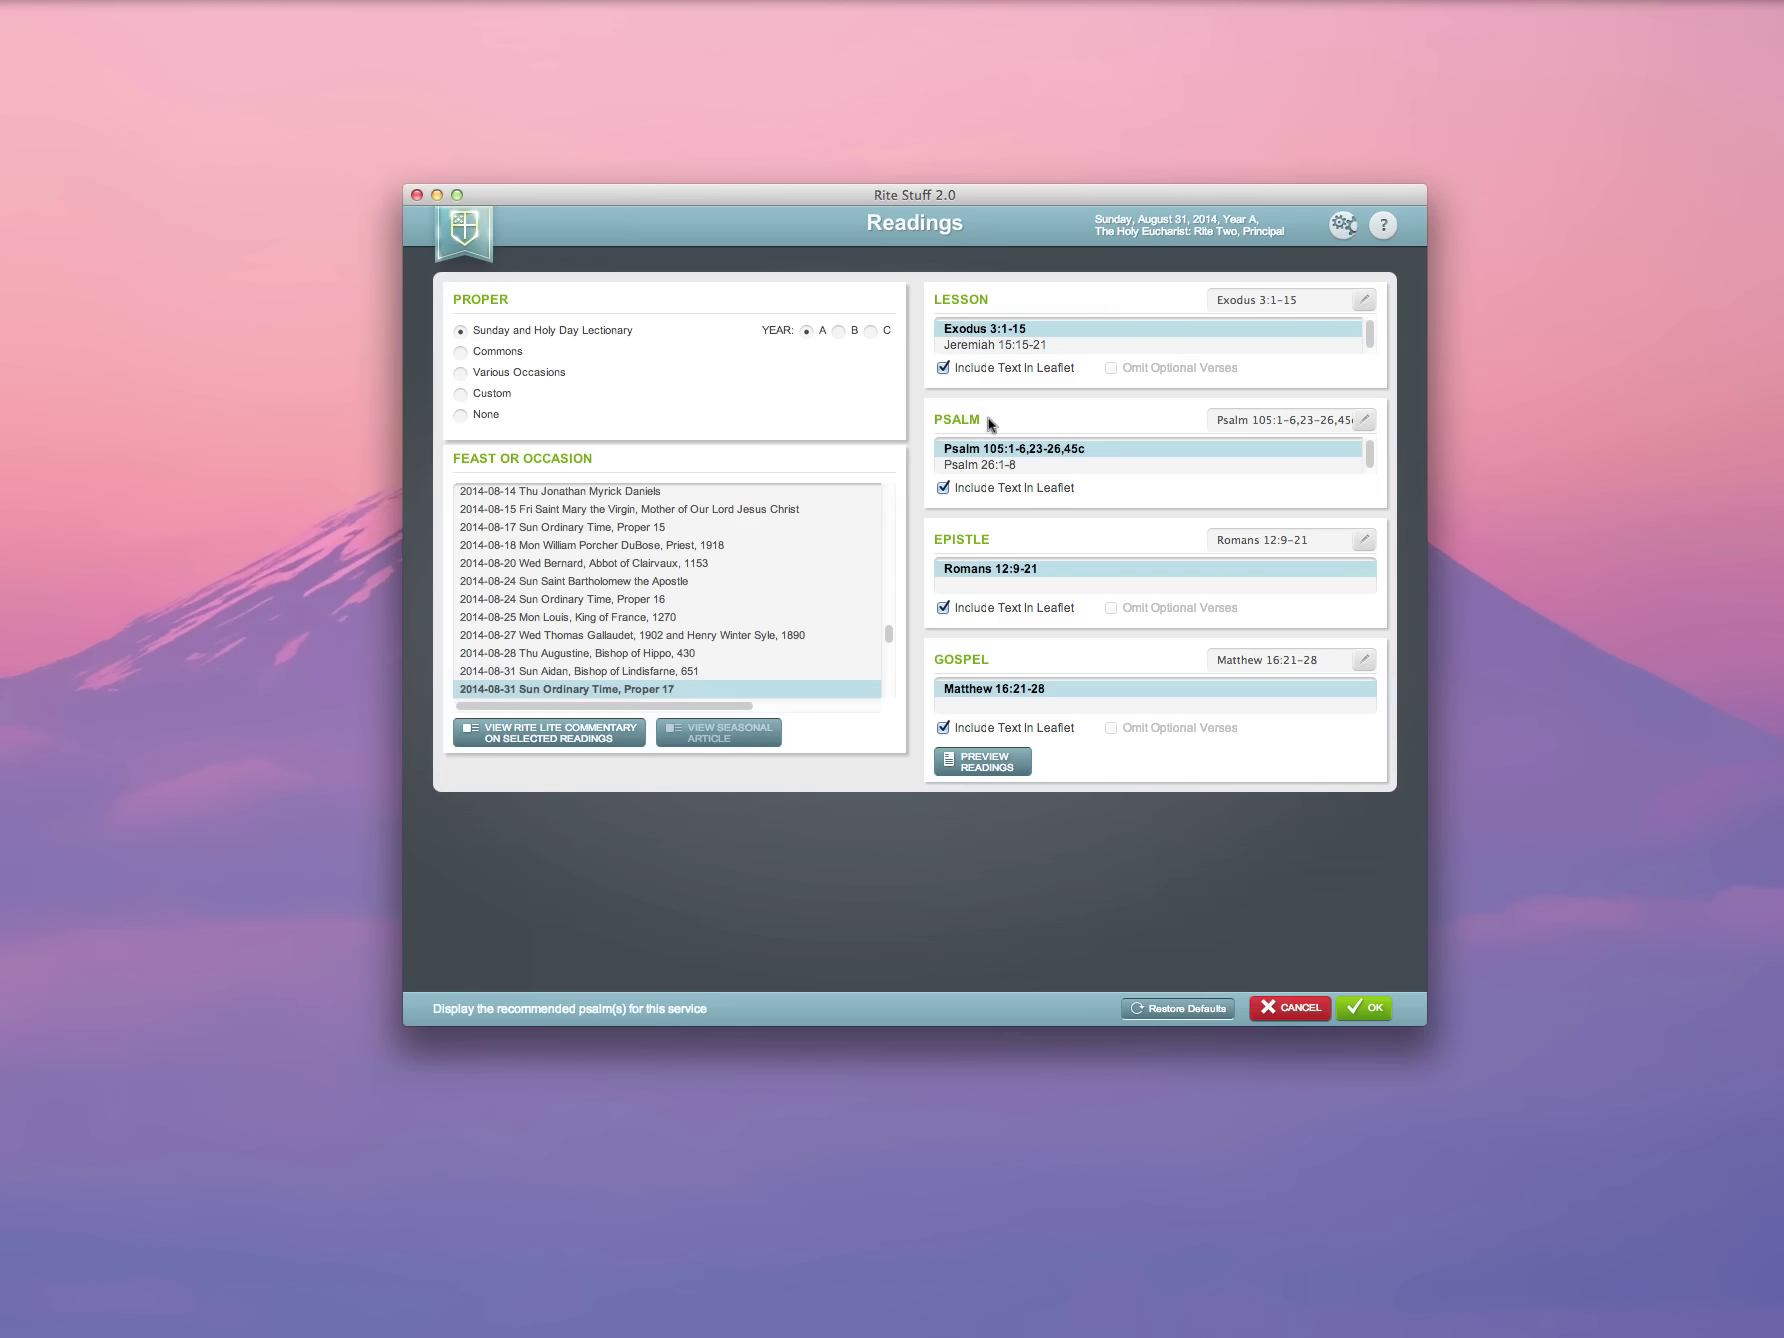
left_click(999, 346)
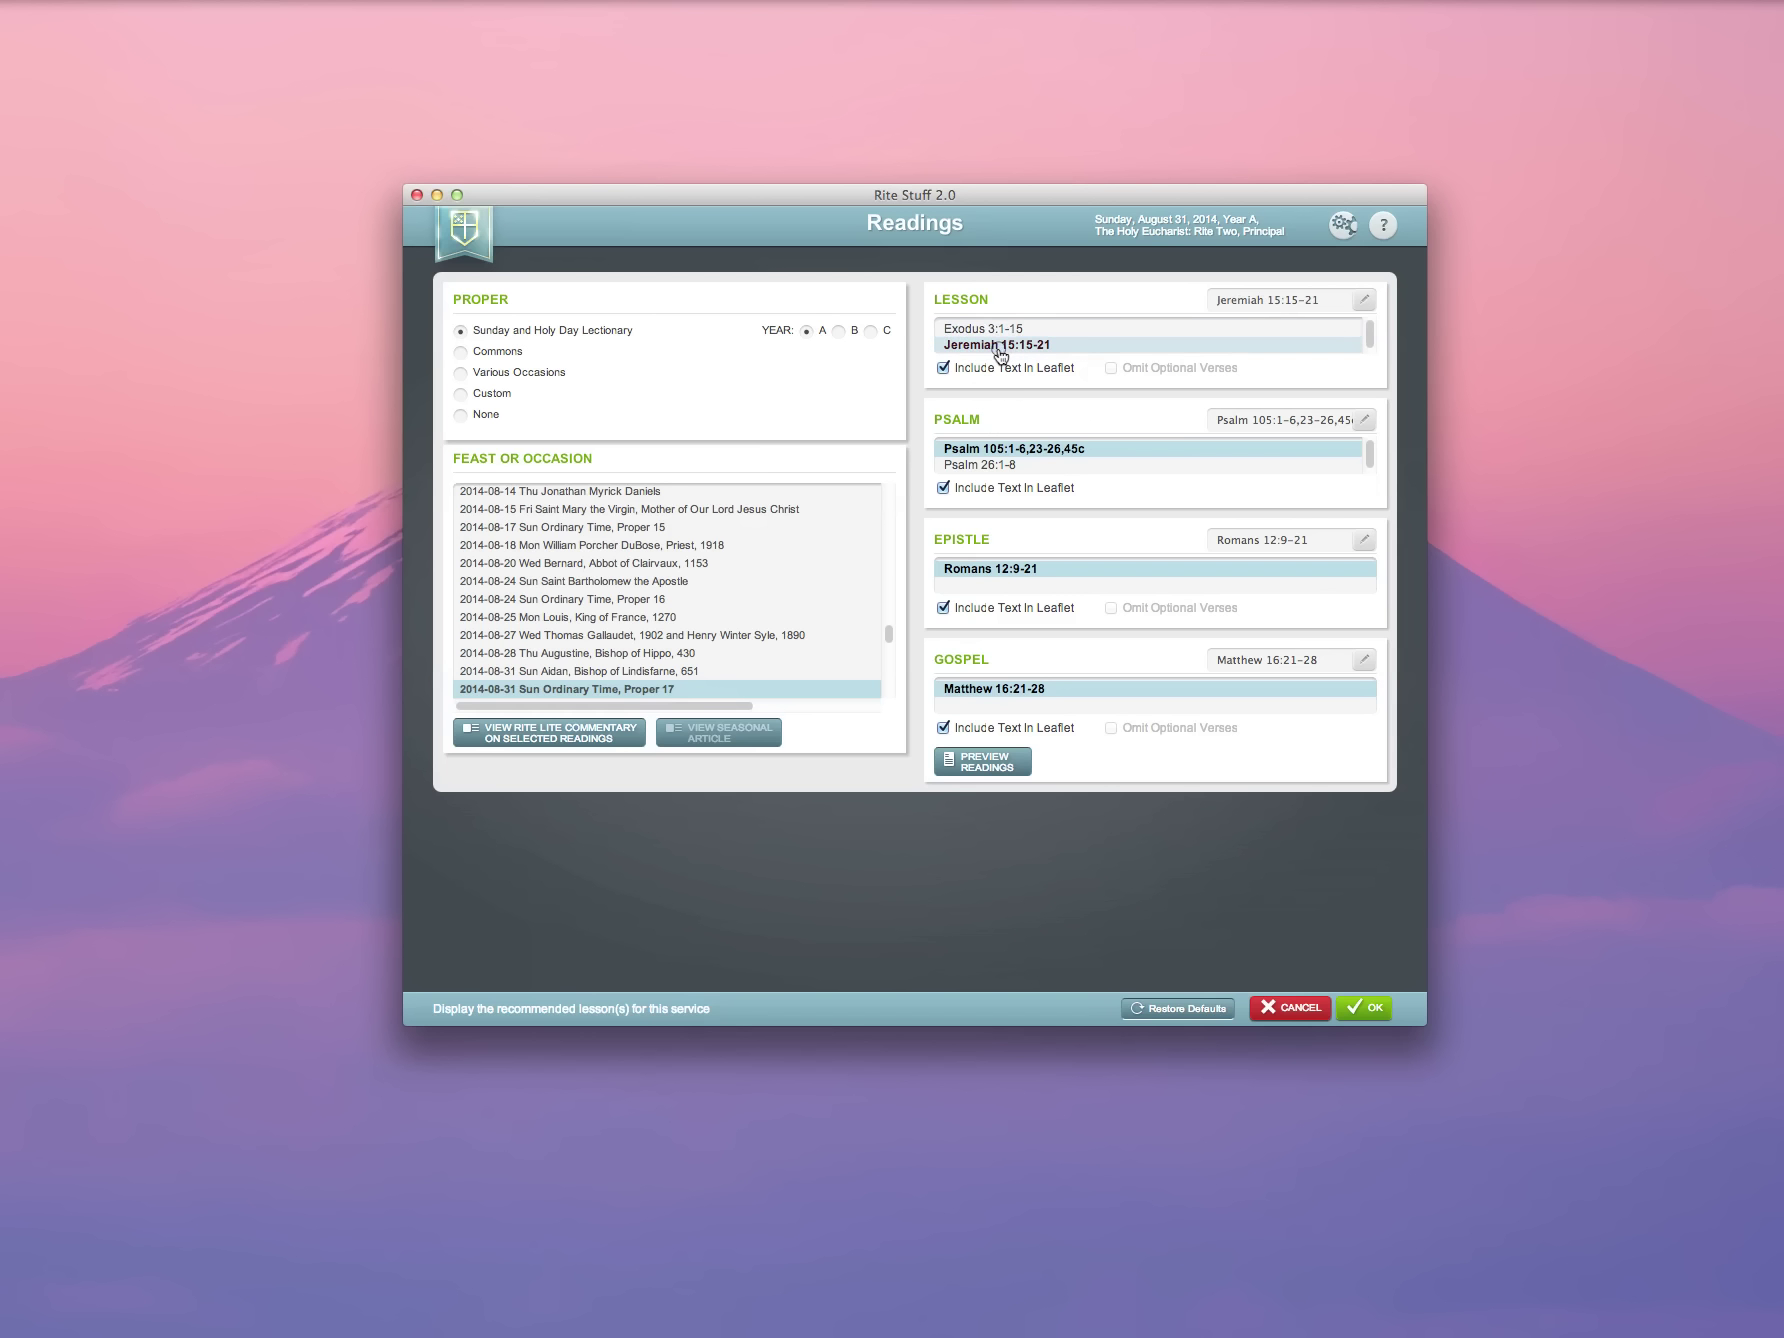
left_click(990, 466)
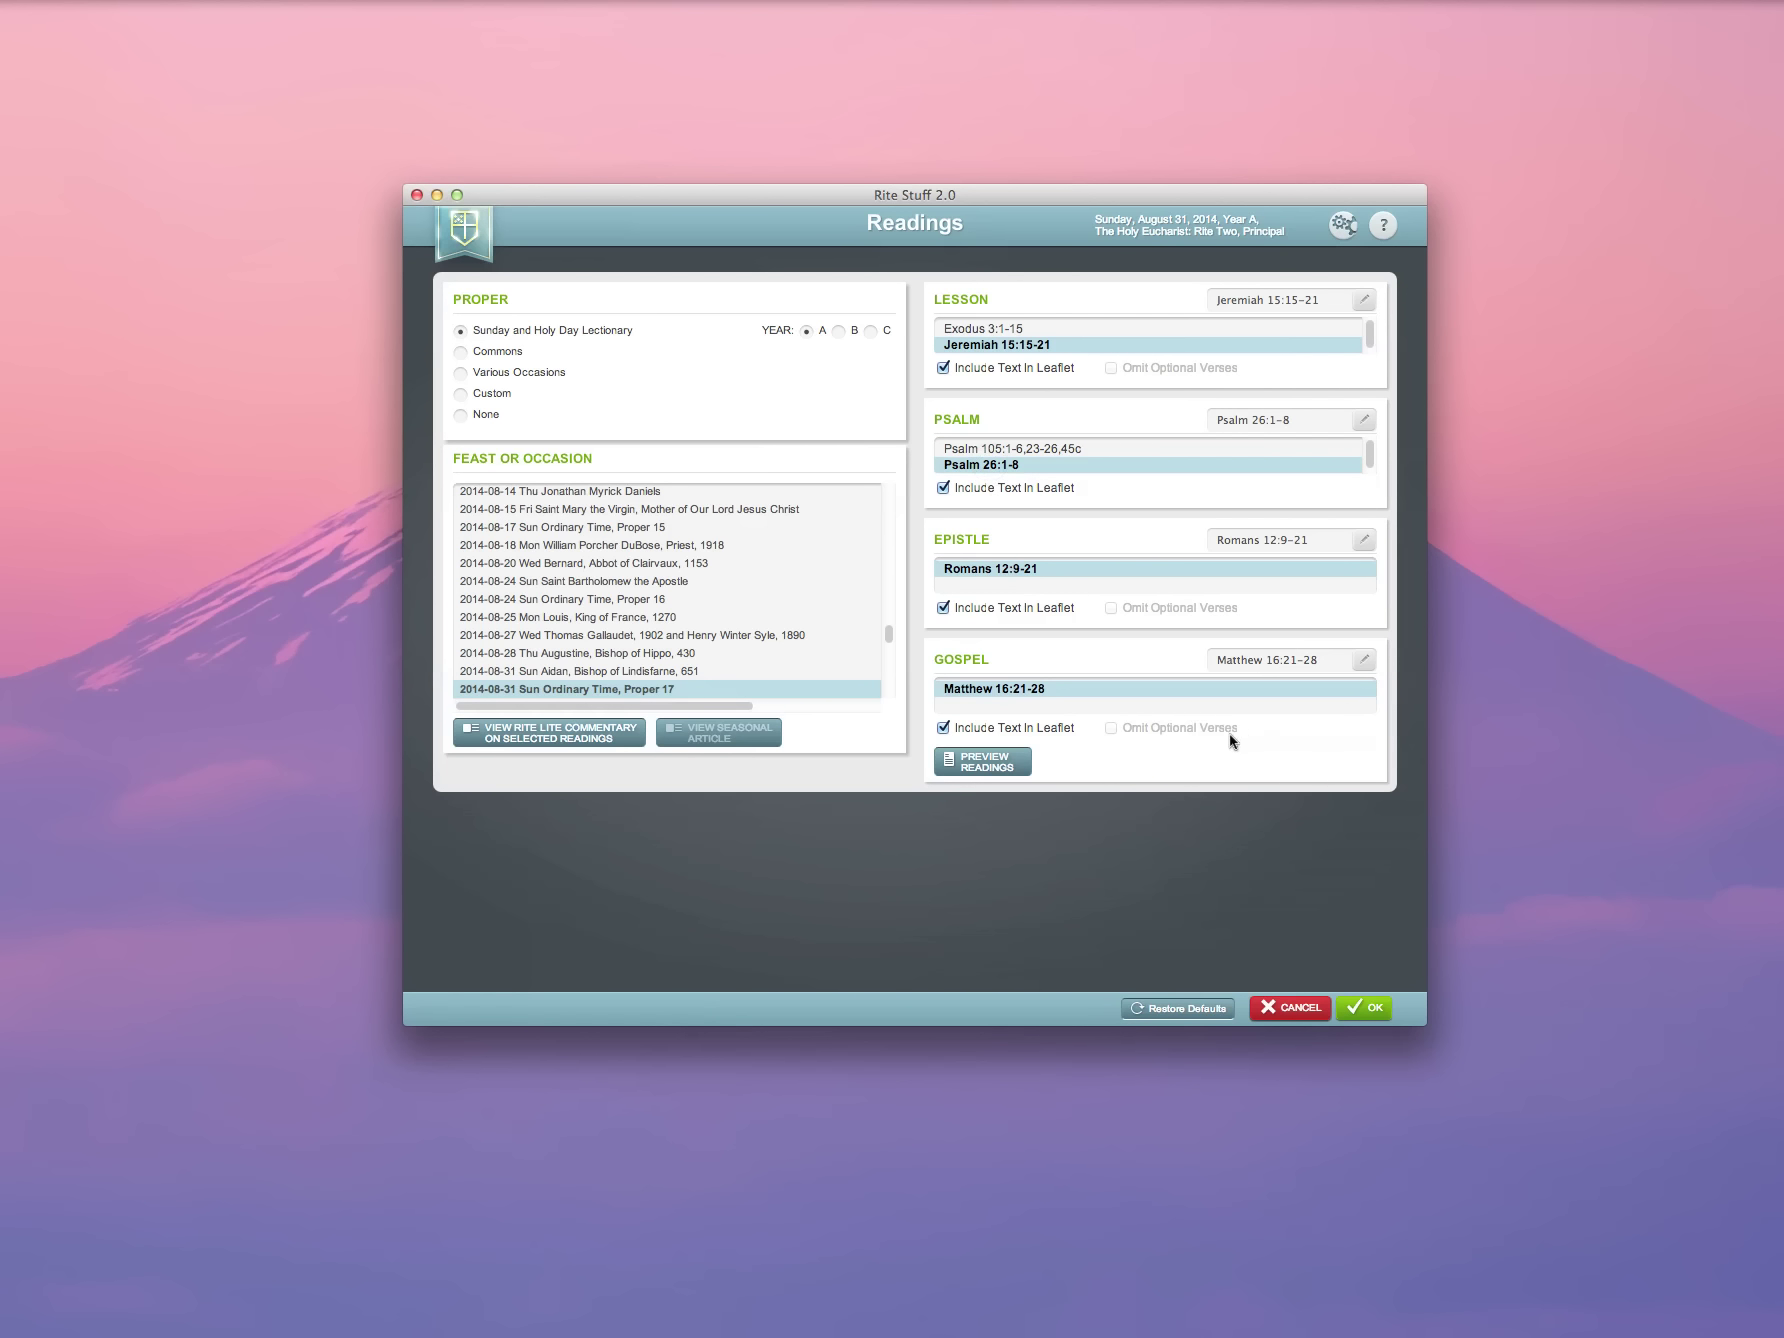
Step: Preview the full text of the selected readings from the lesson through the gospel, and close the preview
left_click(985, 762)
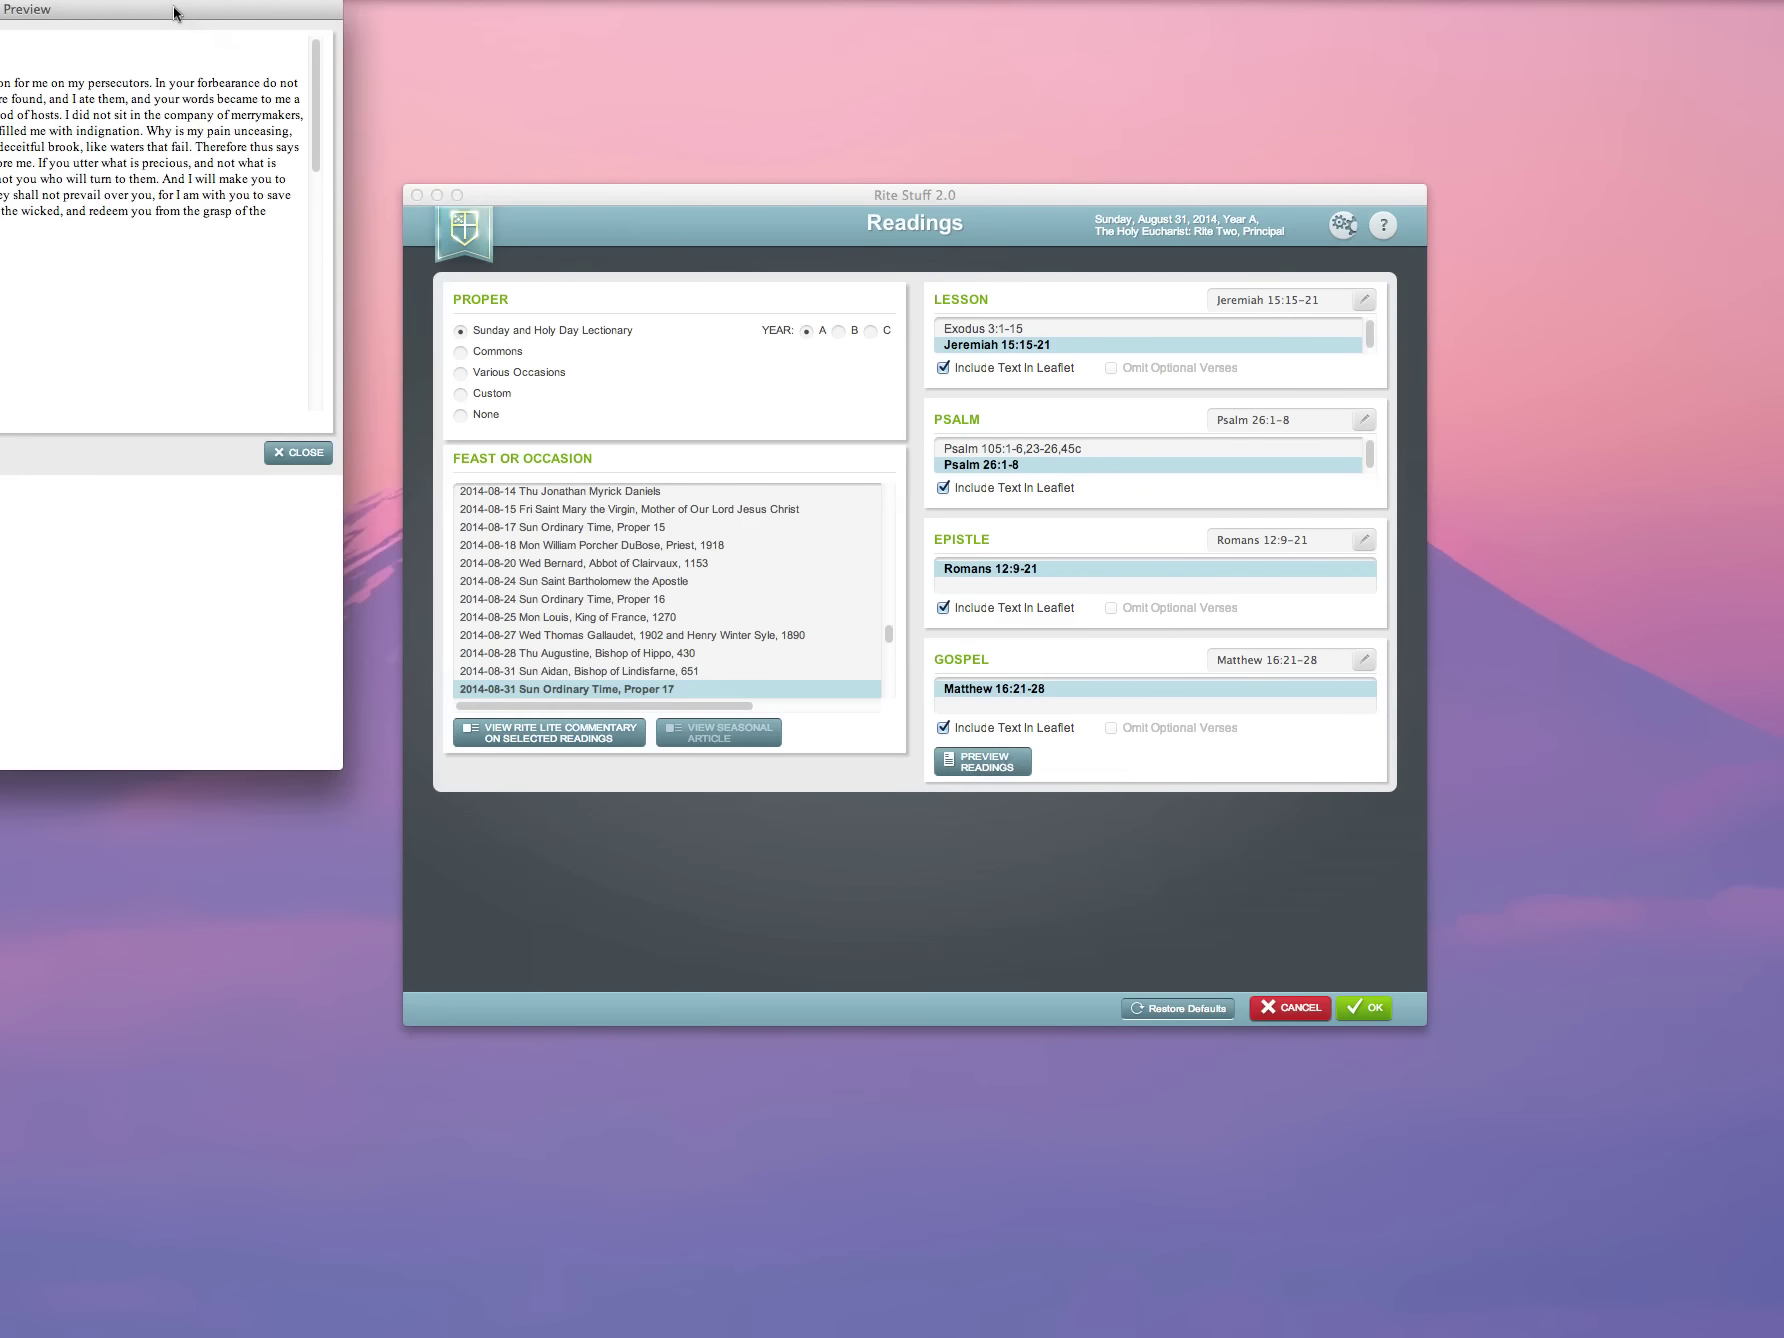
left_click_drag(174, 12, 638, 169)
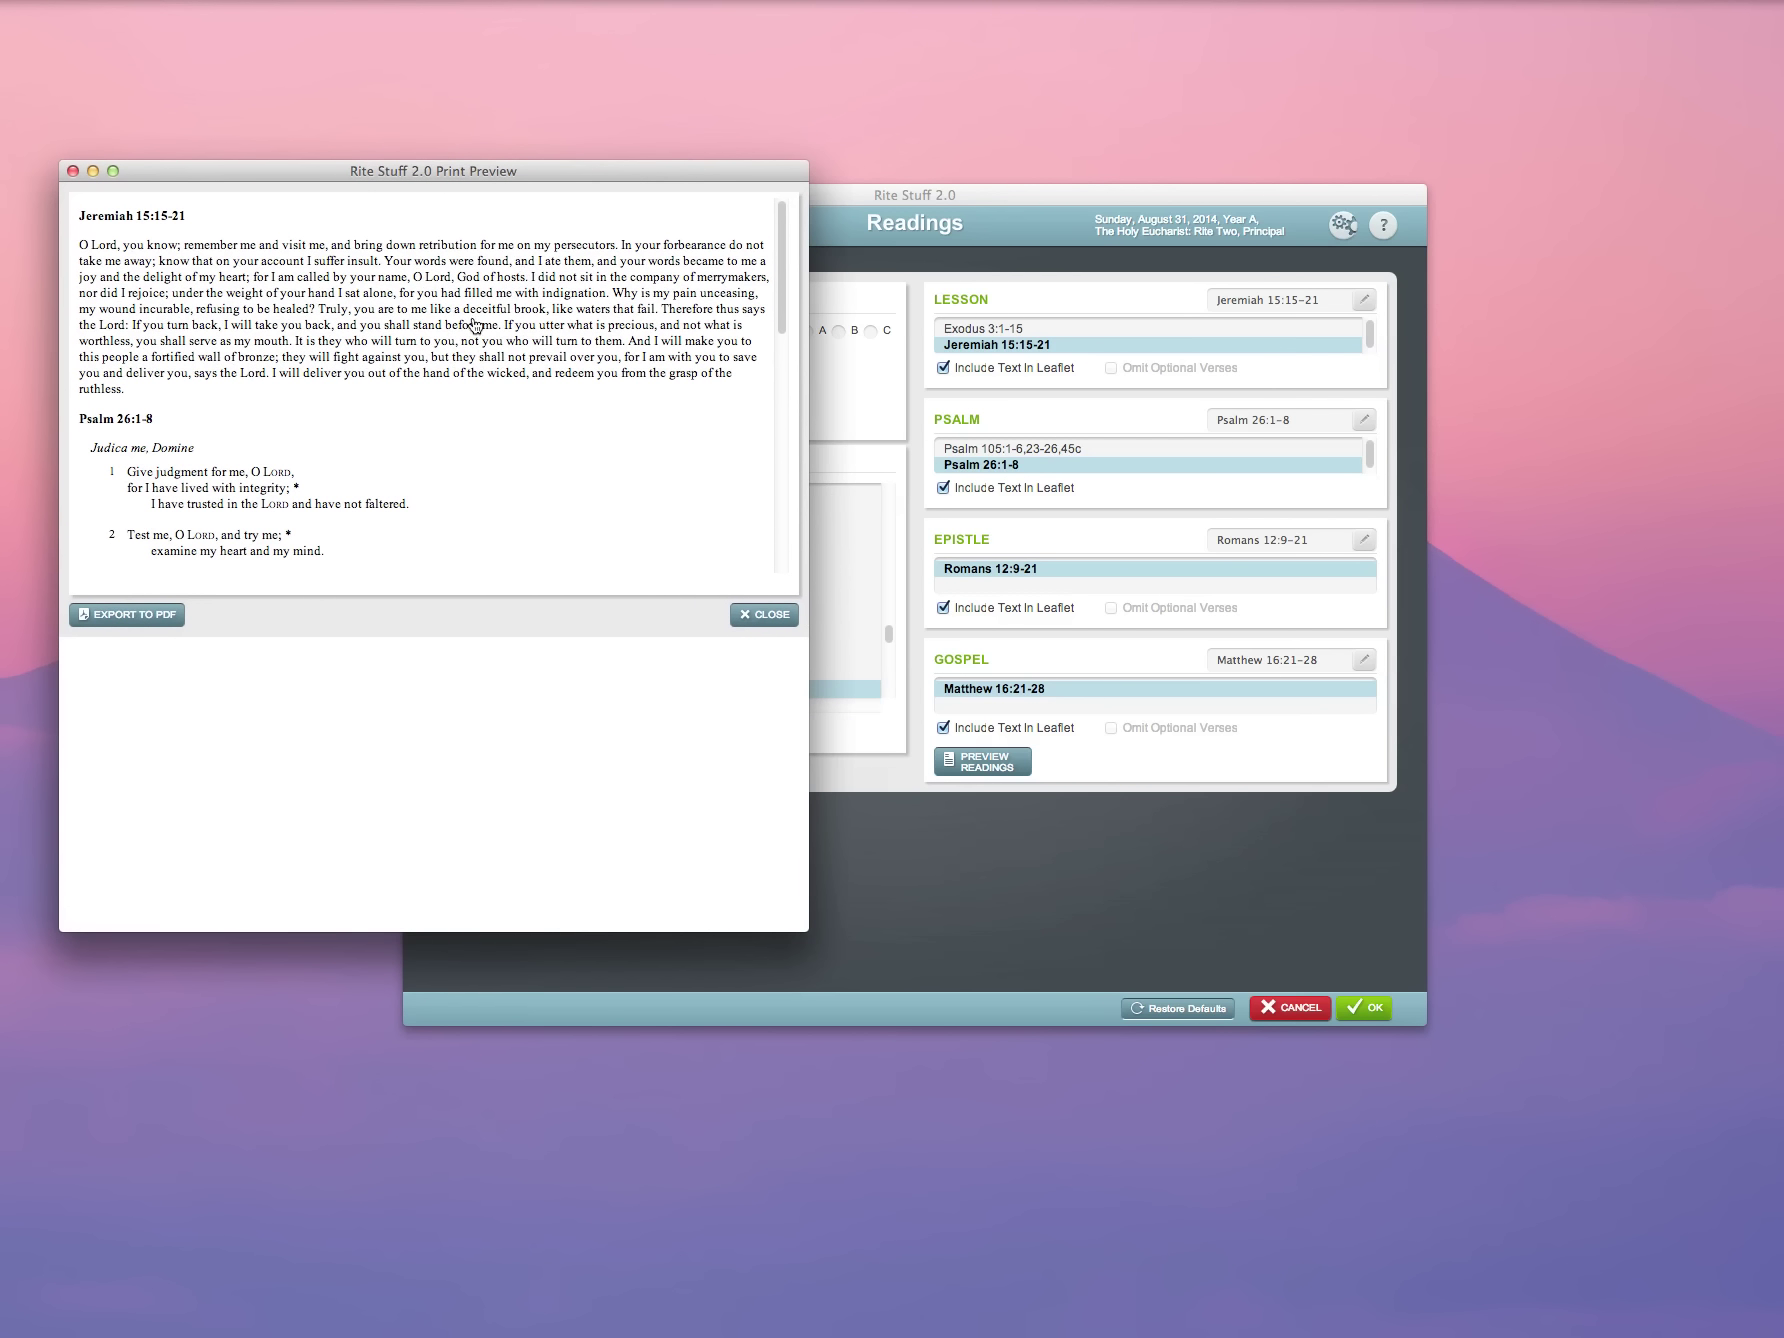
scroll(451, 366, "down", 10)
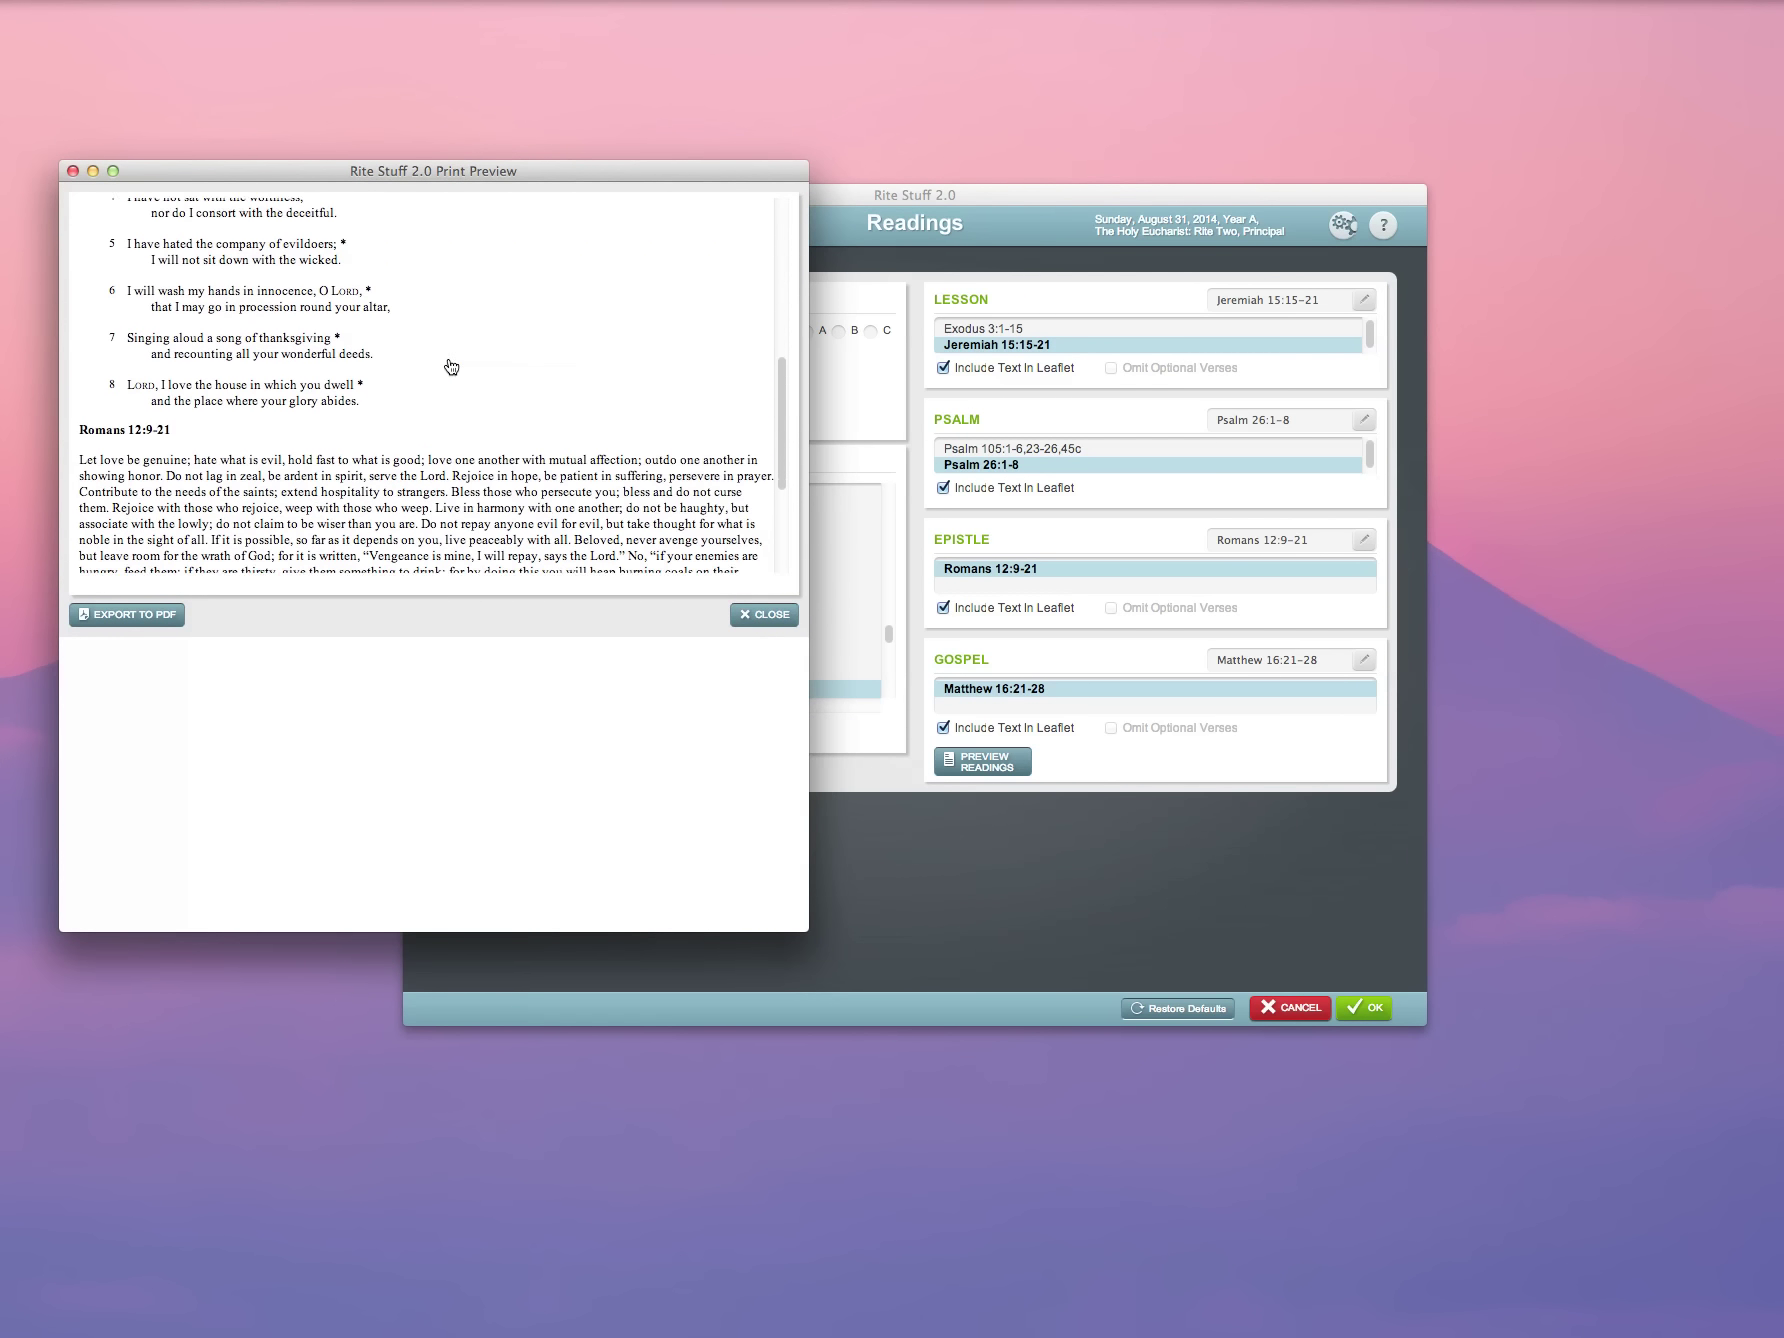
scroll(451, 366, "down", 3)
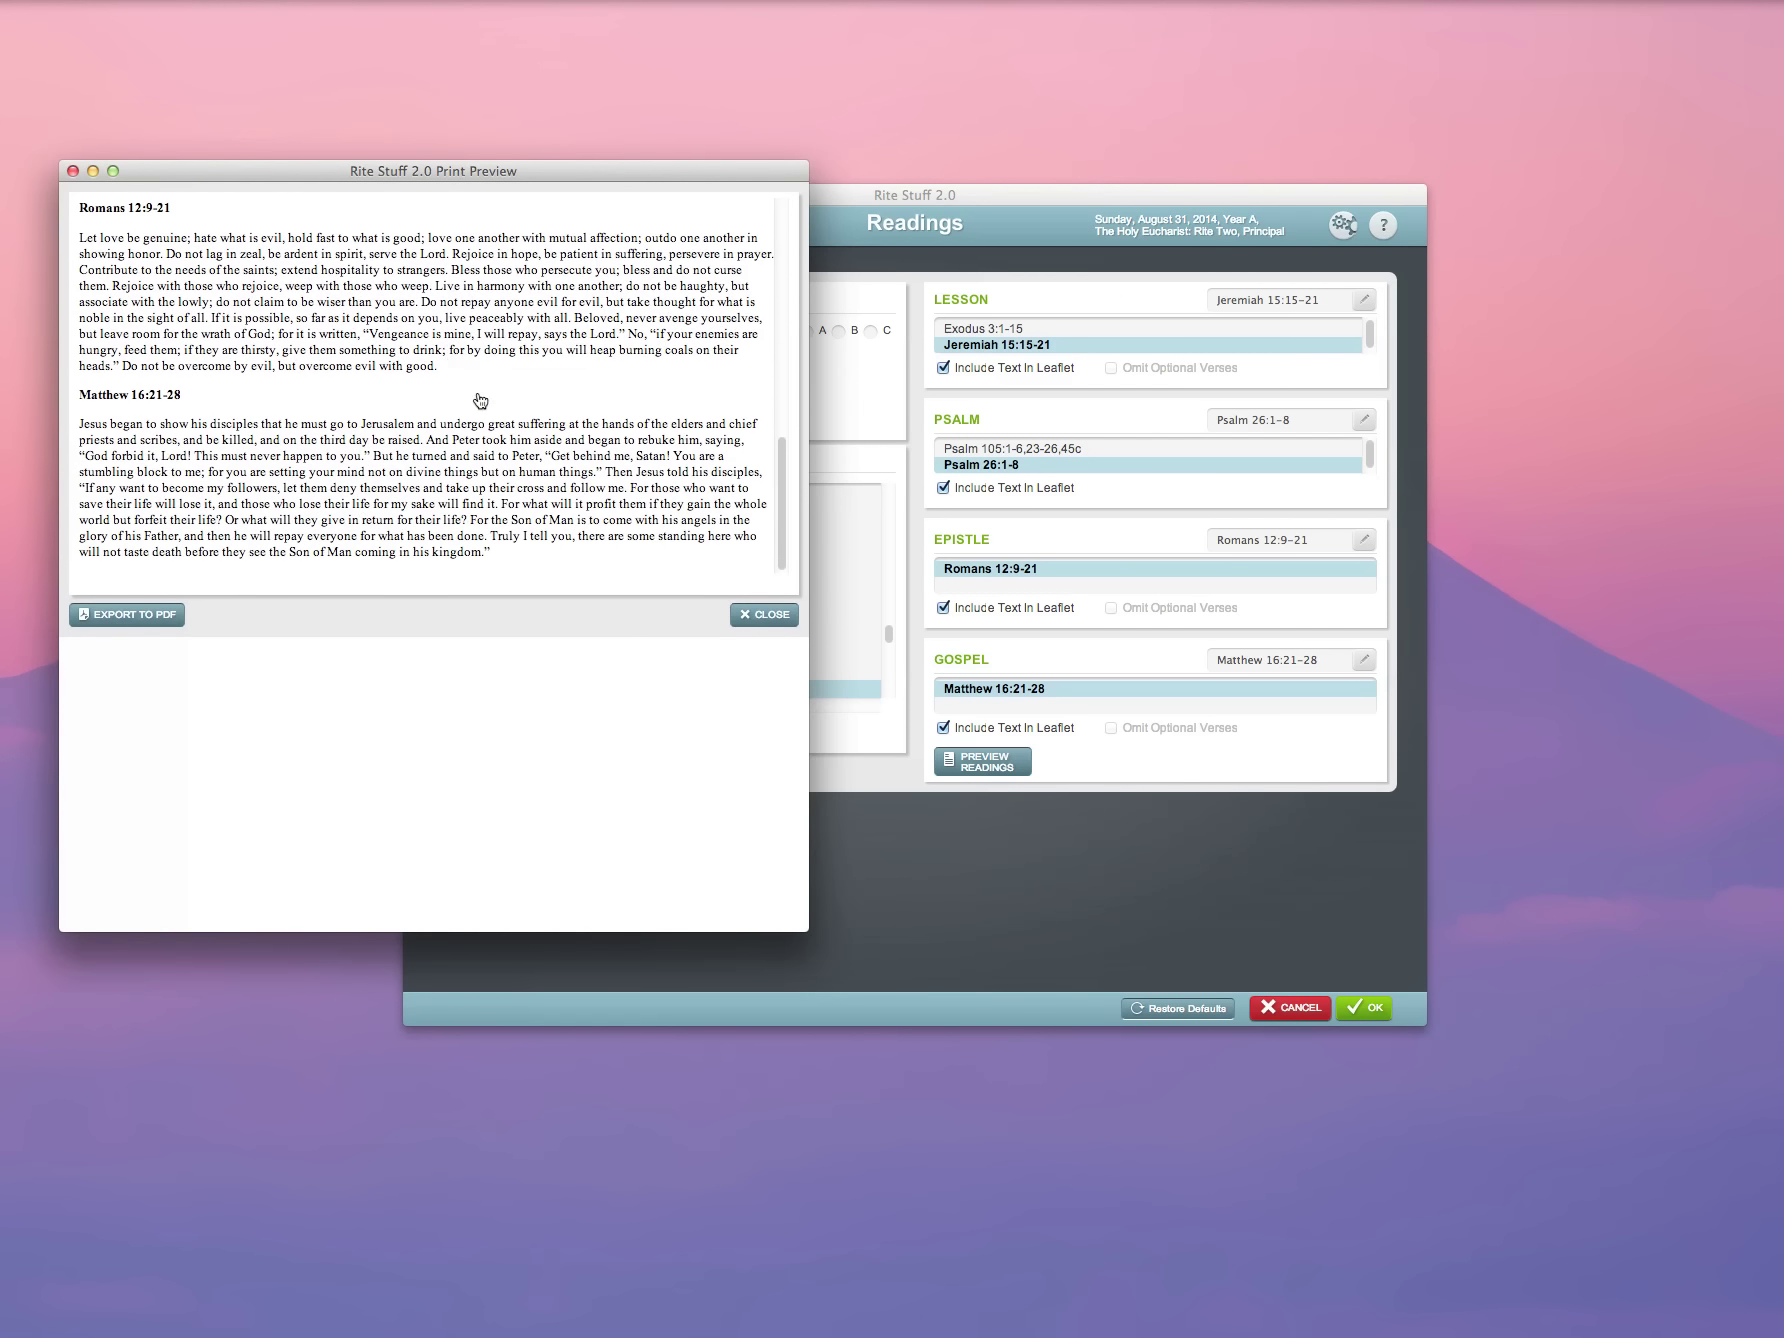
left_click(769, 615)
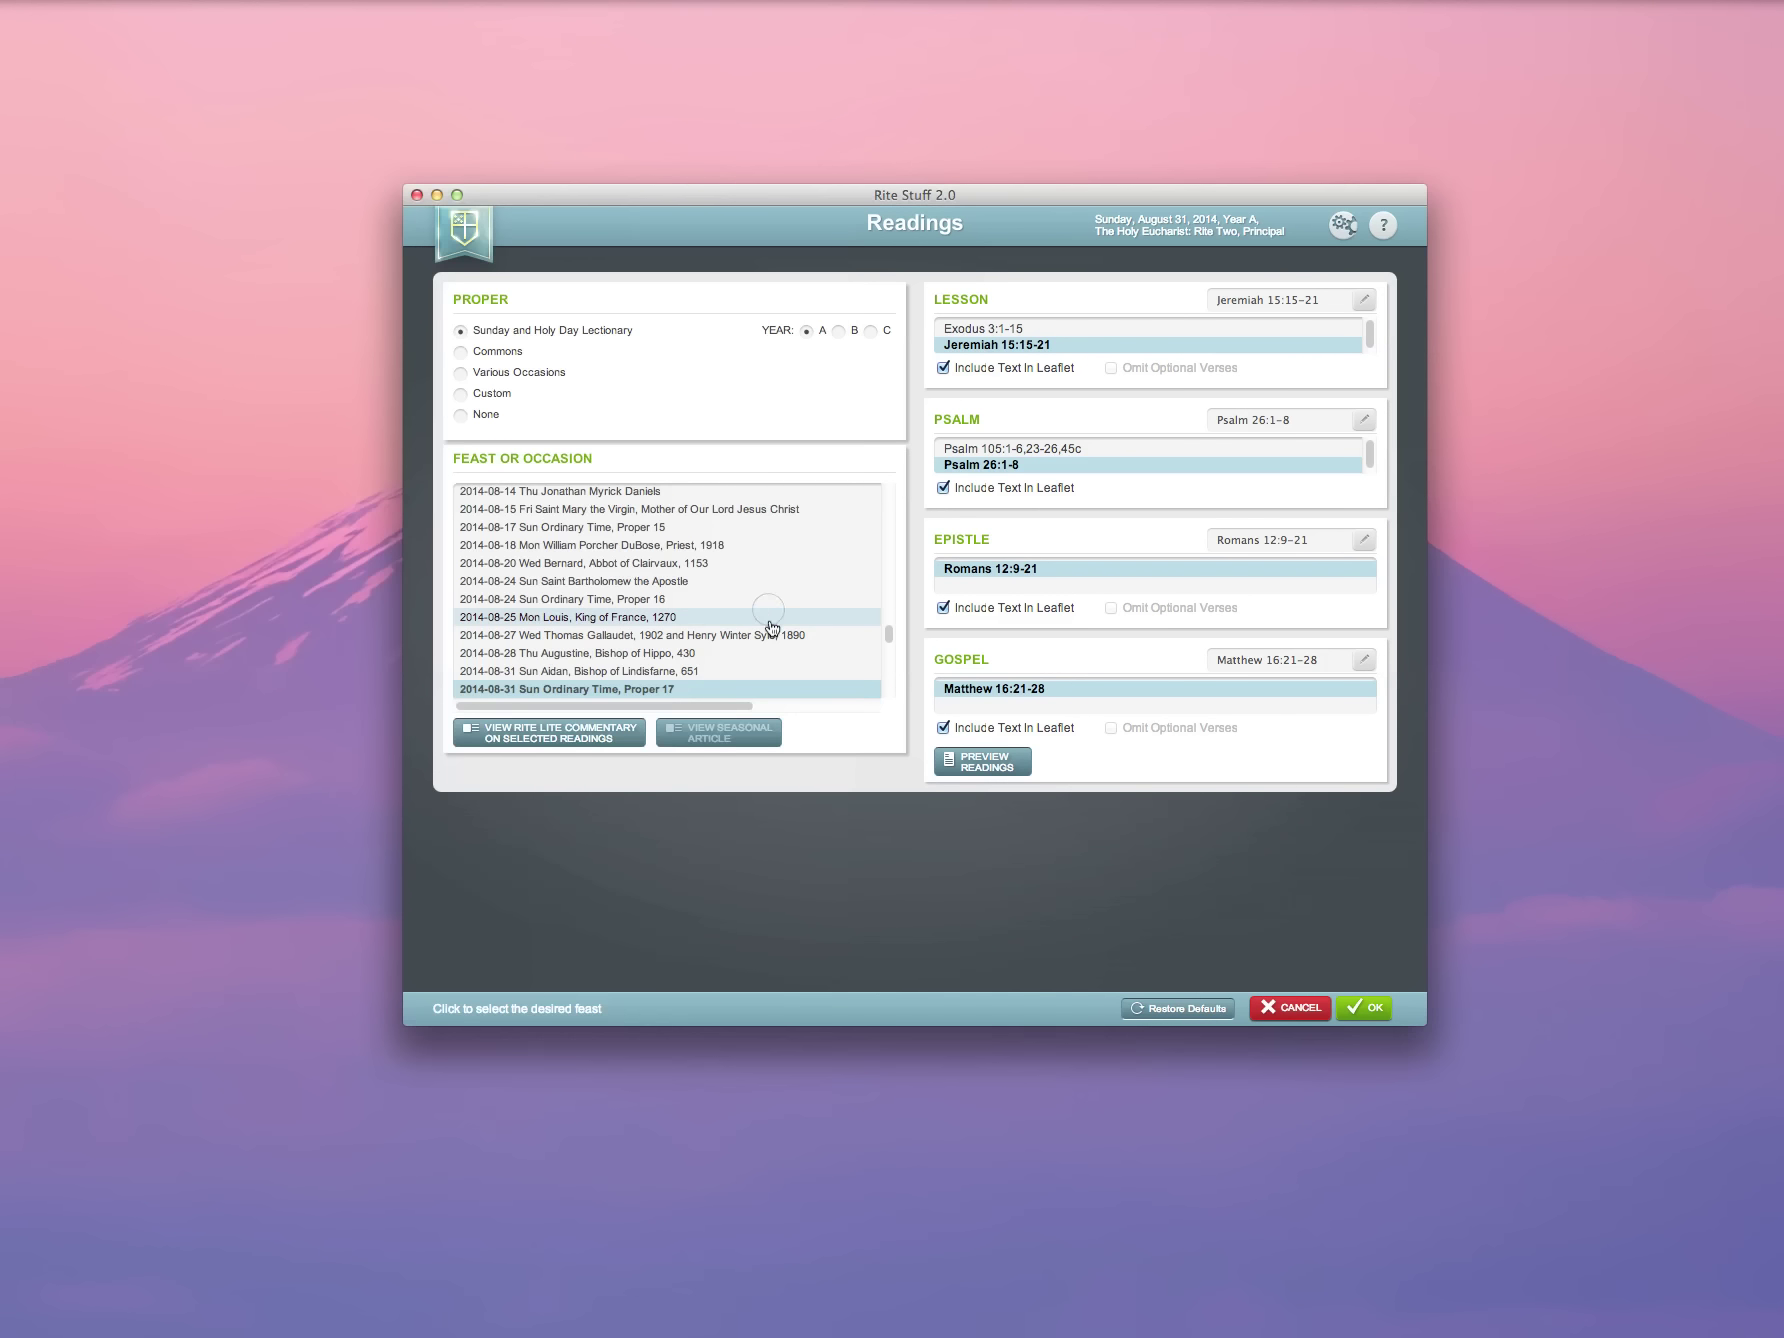
Step: View the Rite Light commentary on the selected Proper 17 readings, and close it
left_click(521, 735)
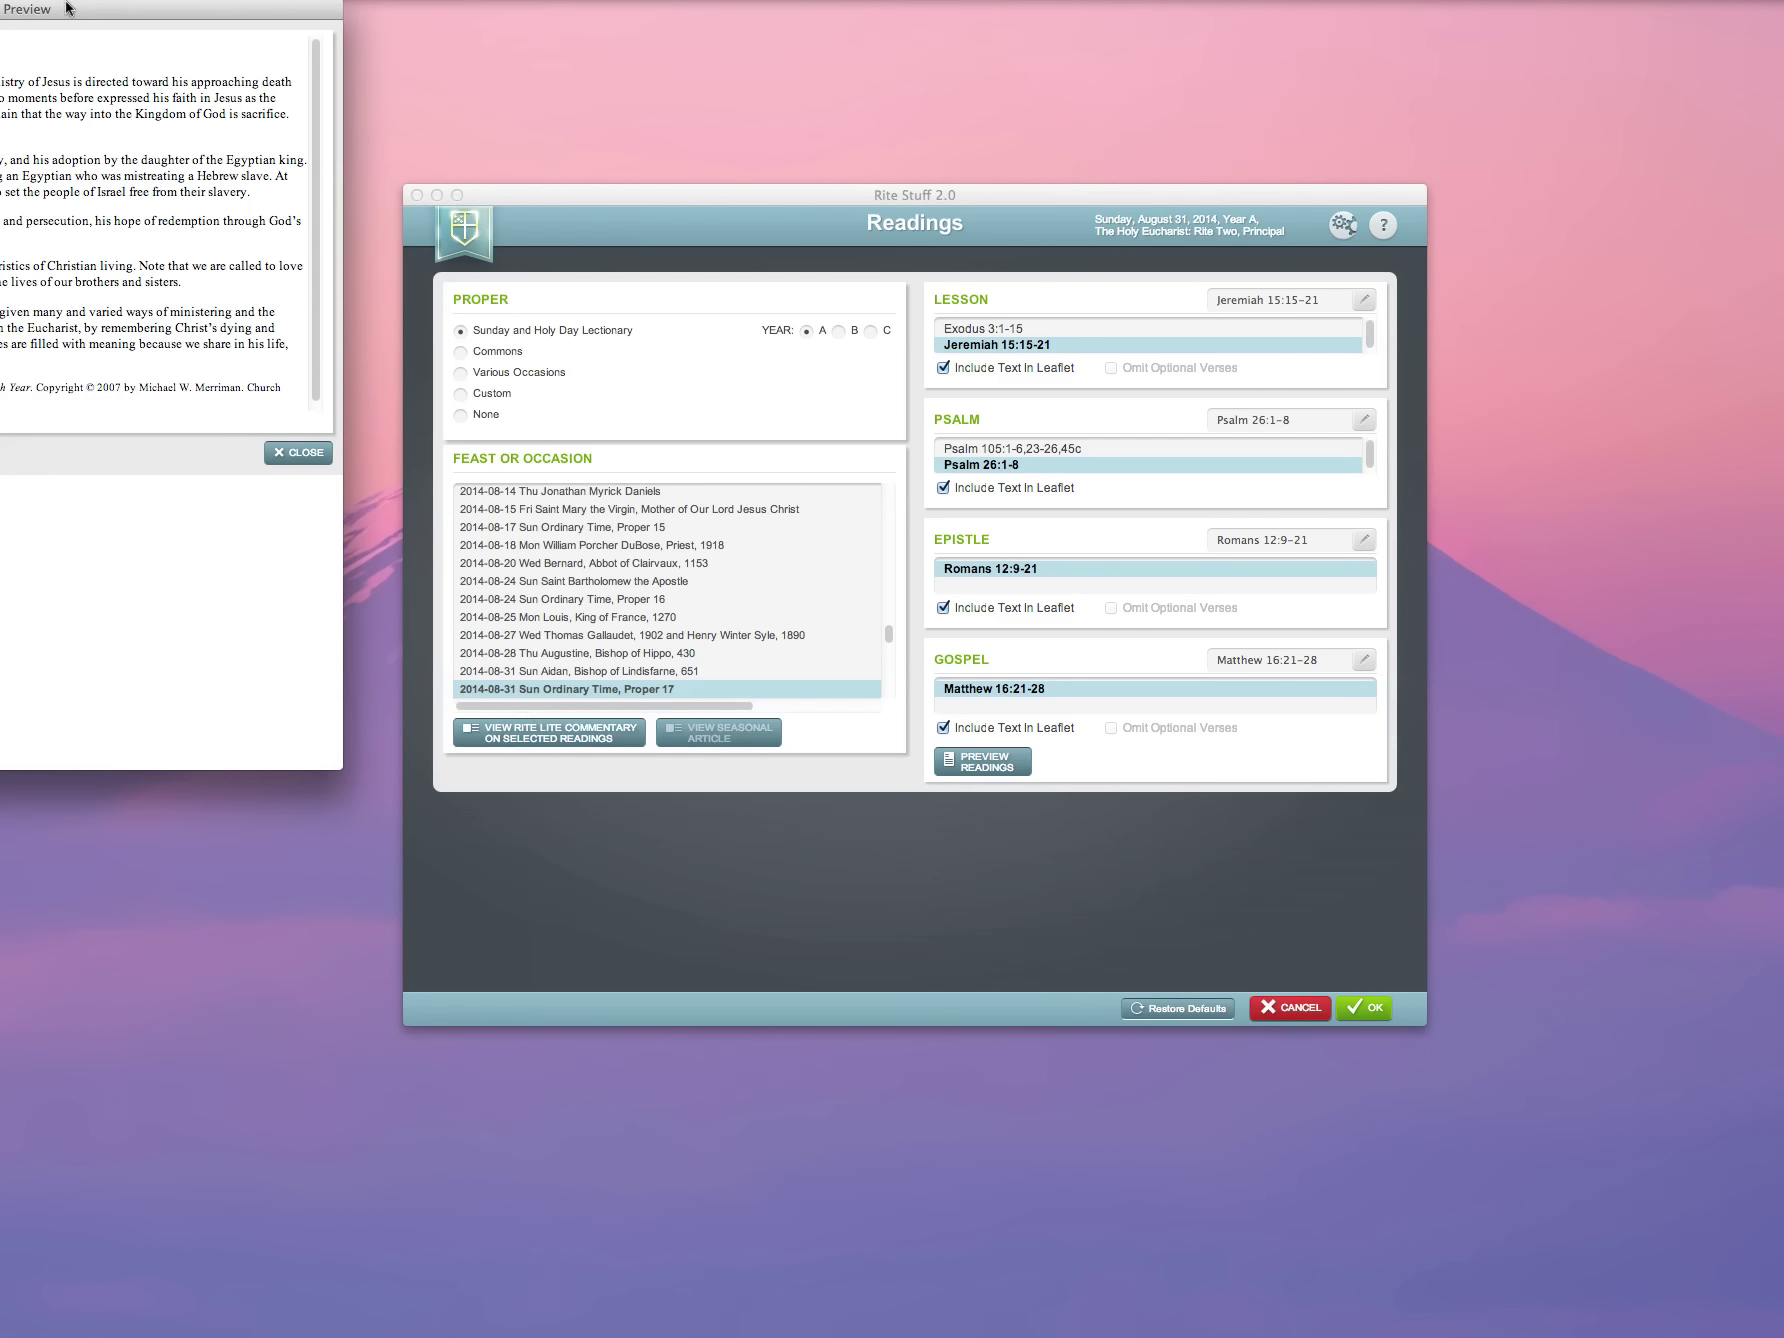
left_click_drag(68, 8, 496, 283)
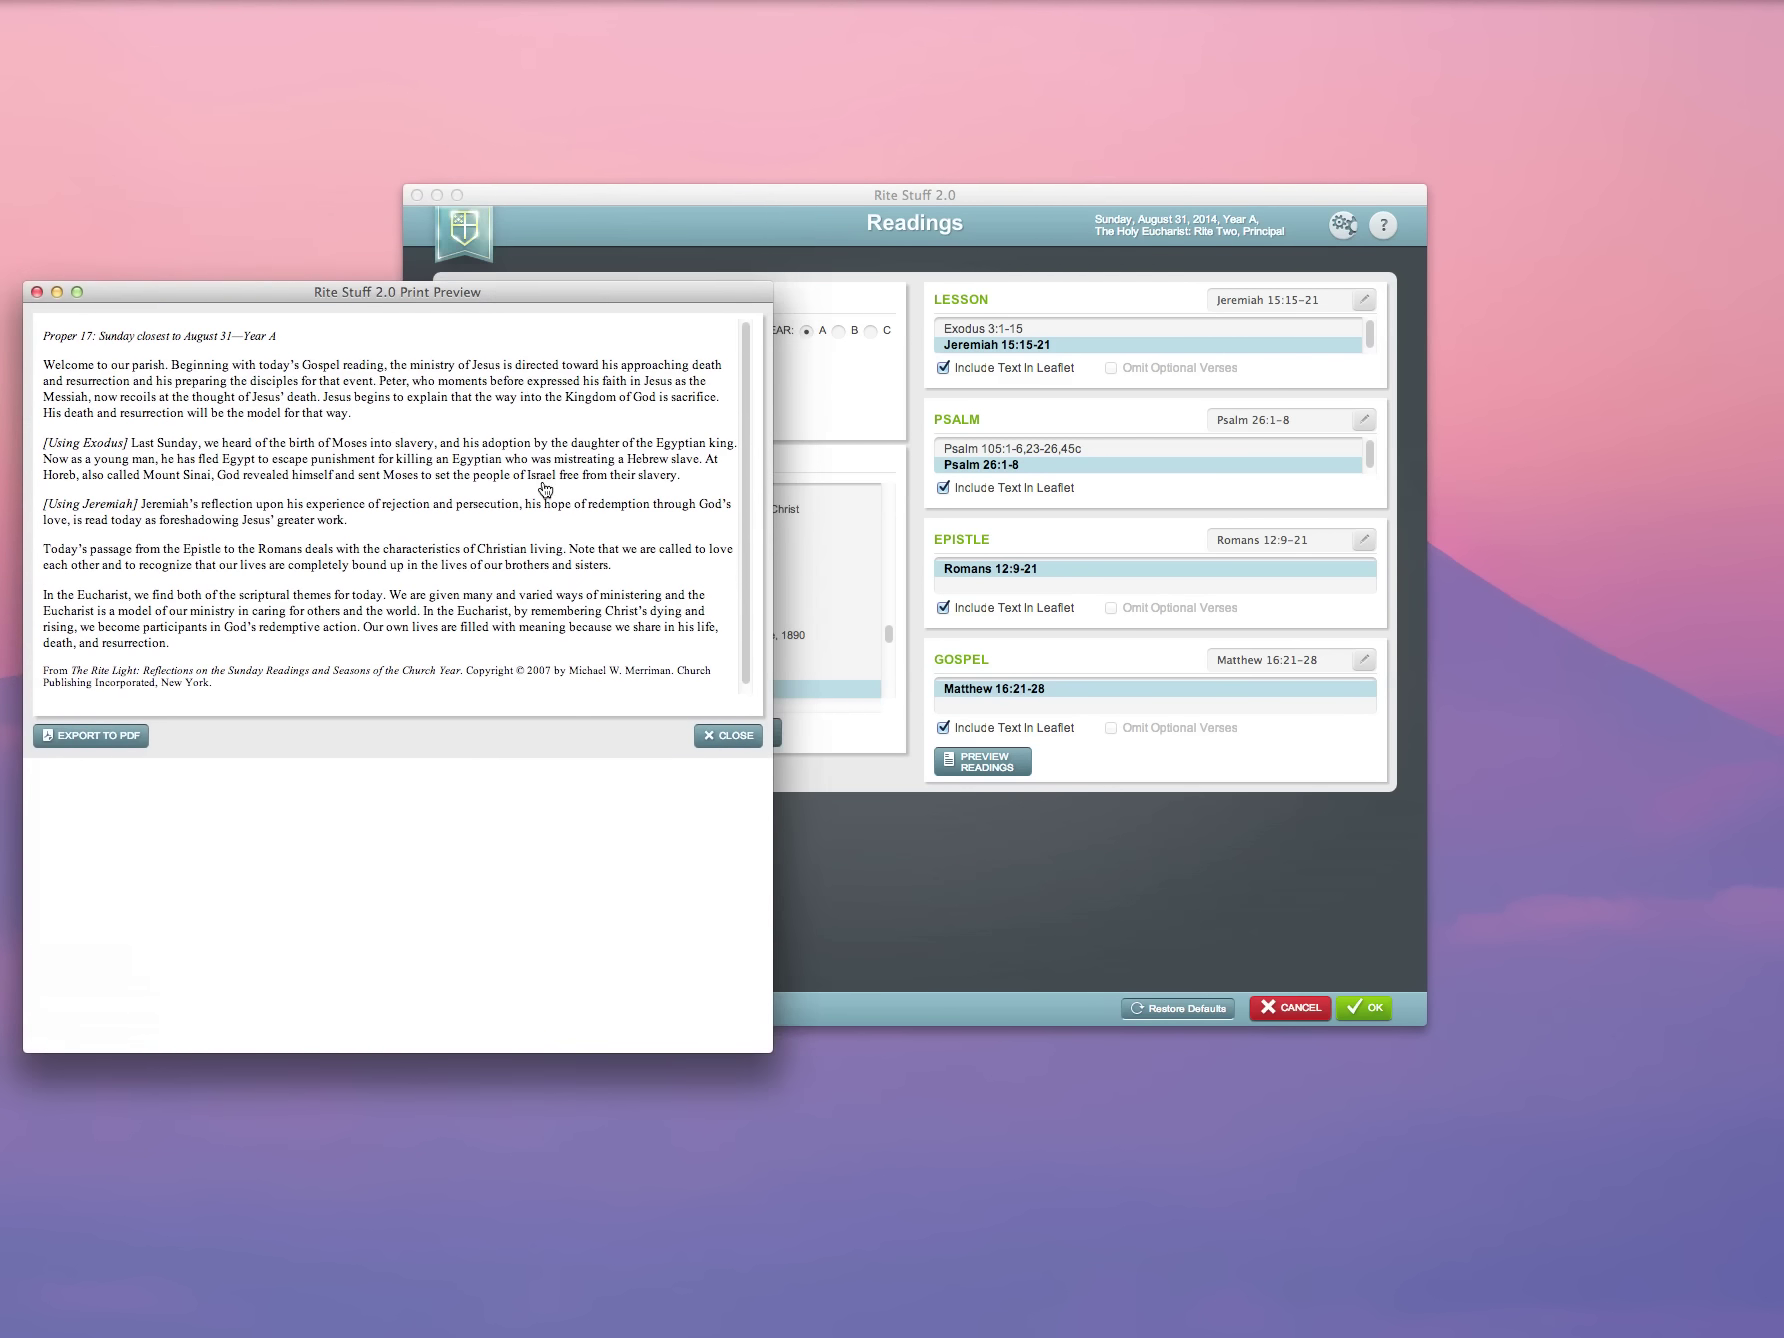
scroll(544, 545, "down", 1)
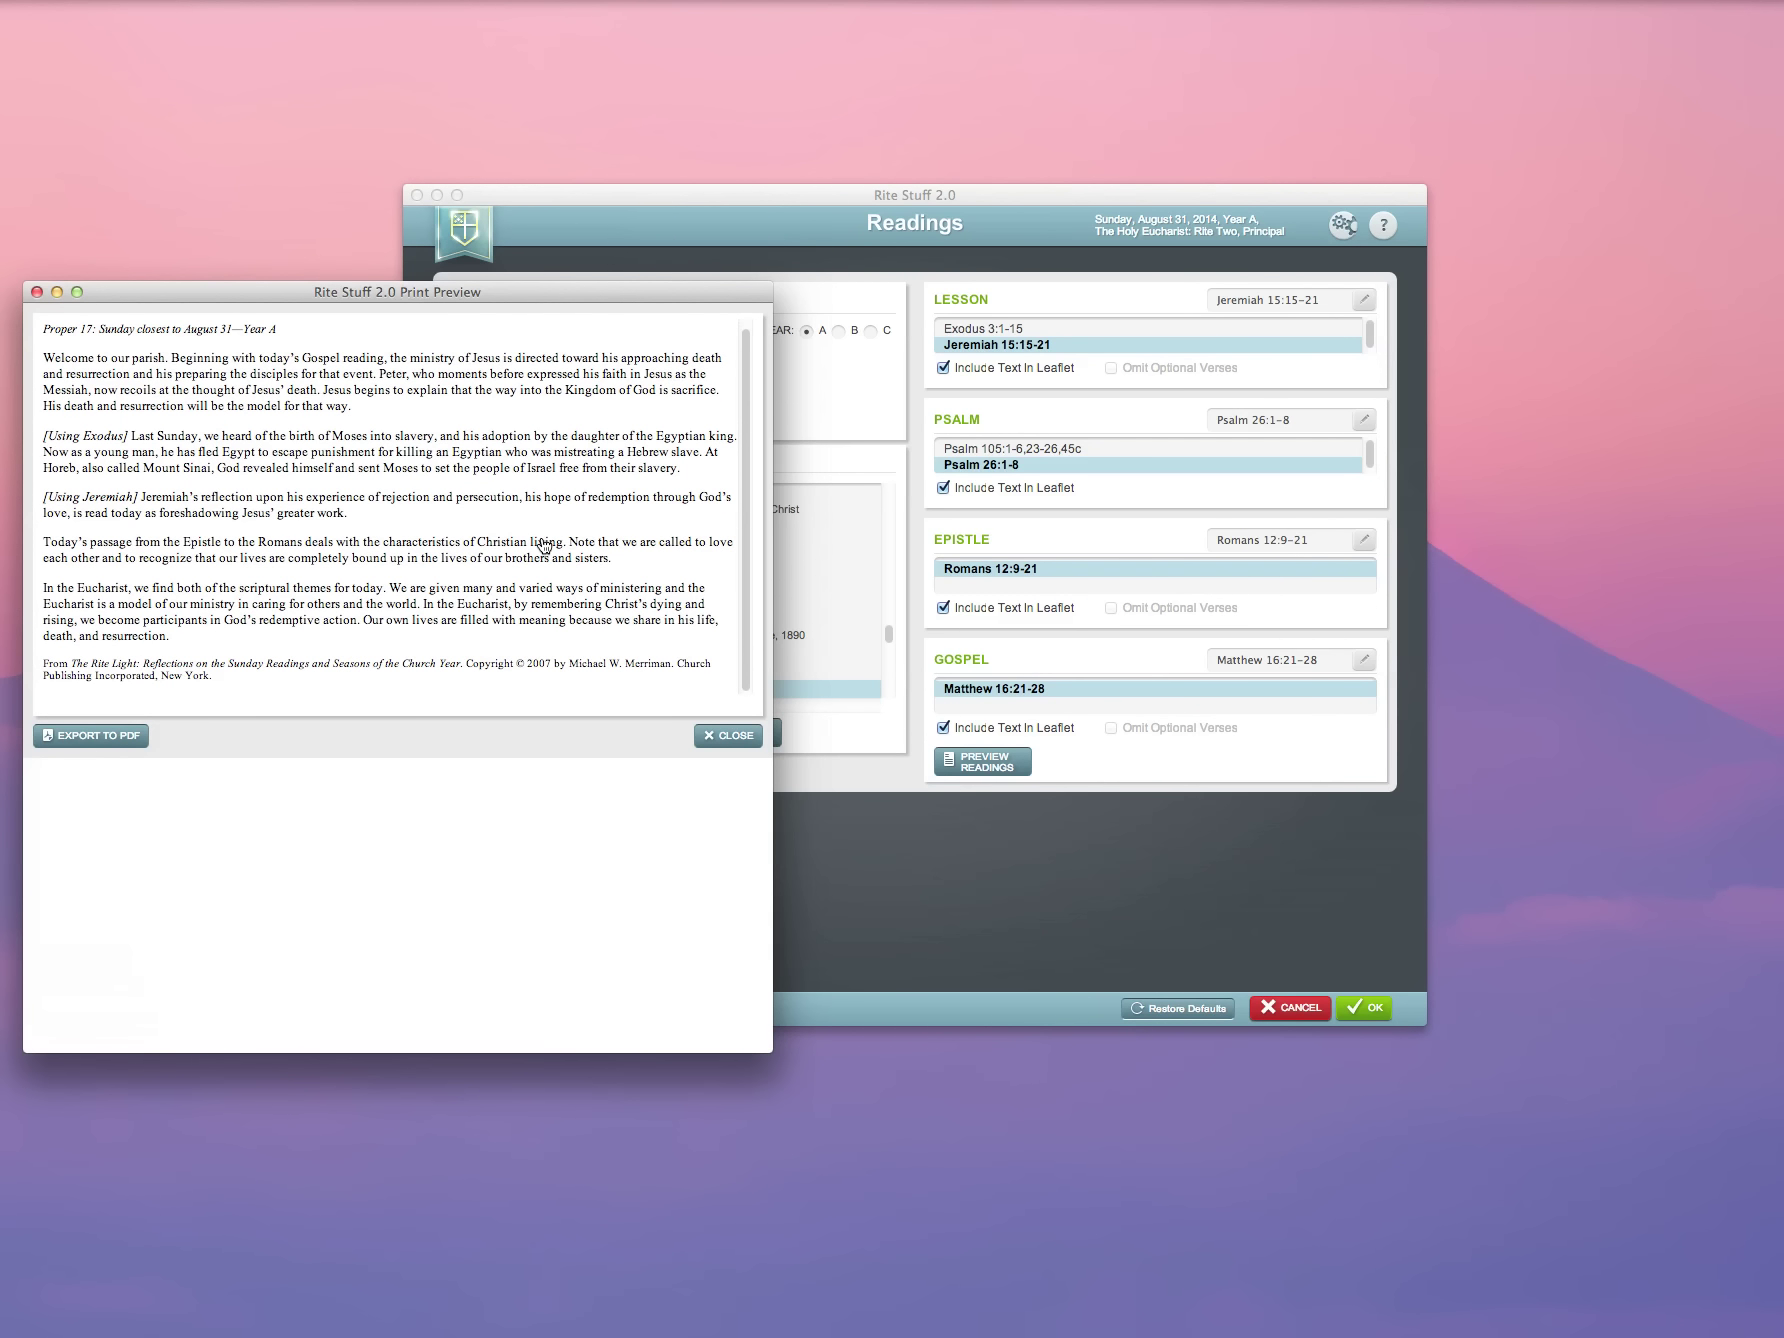
scroll(544, 545, "up", 1)
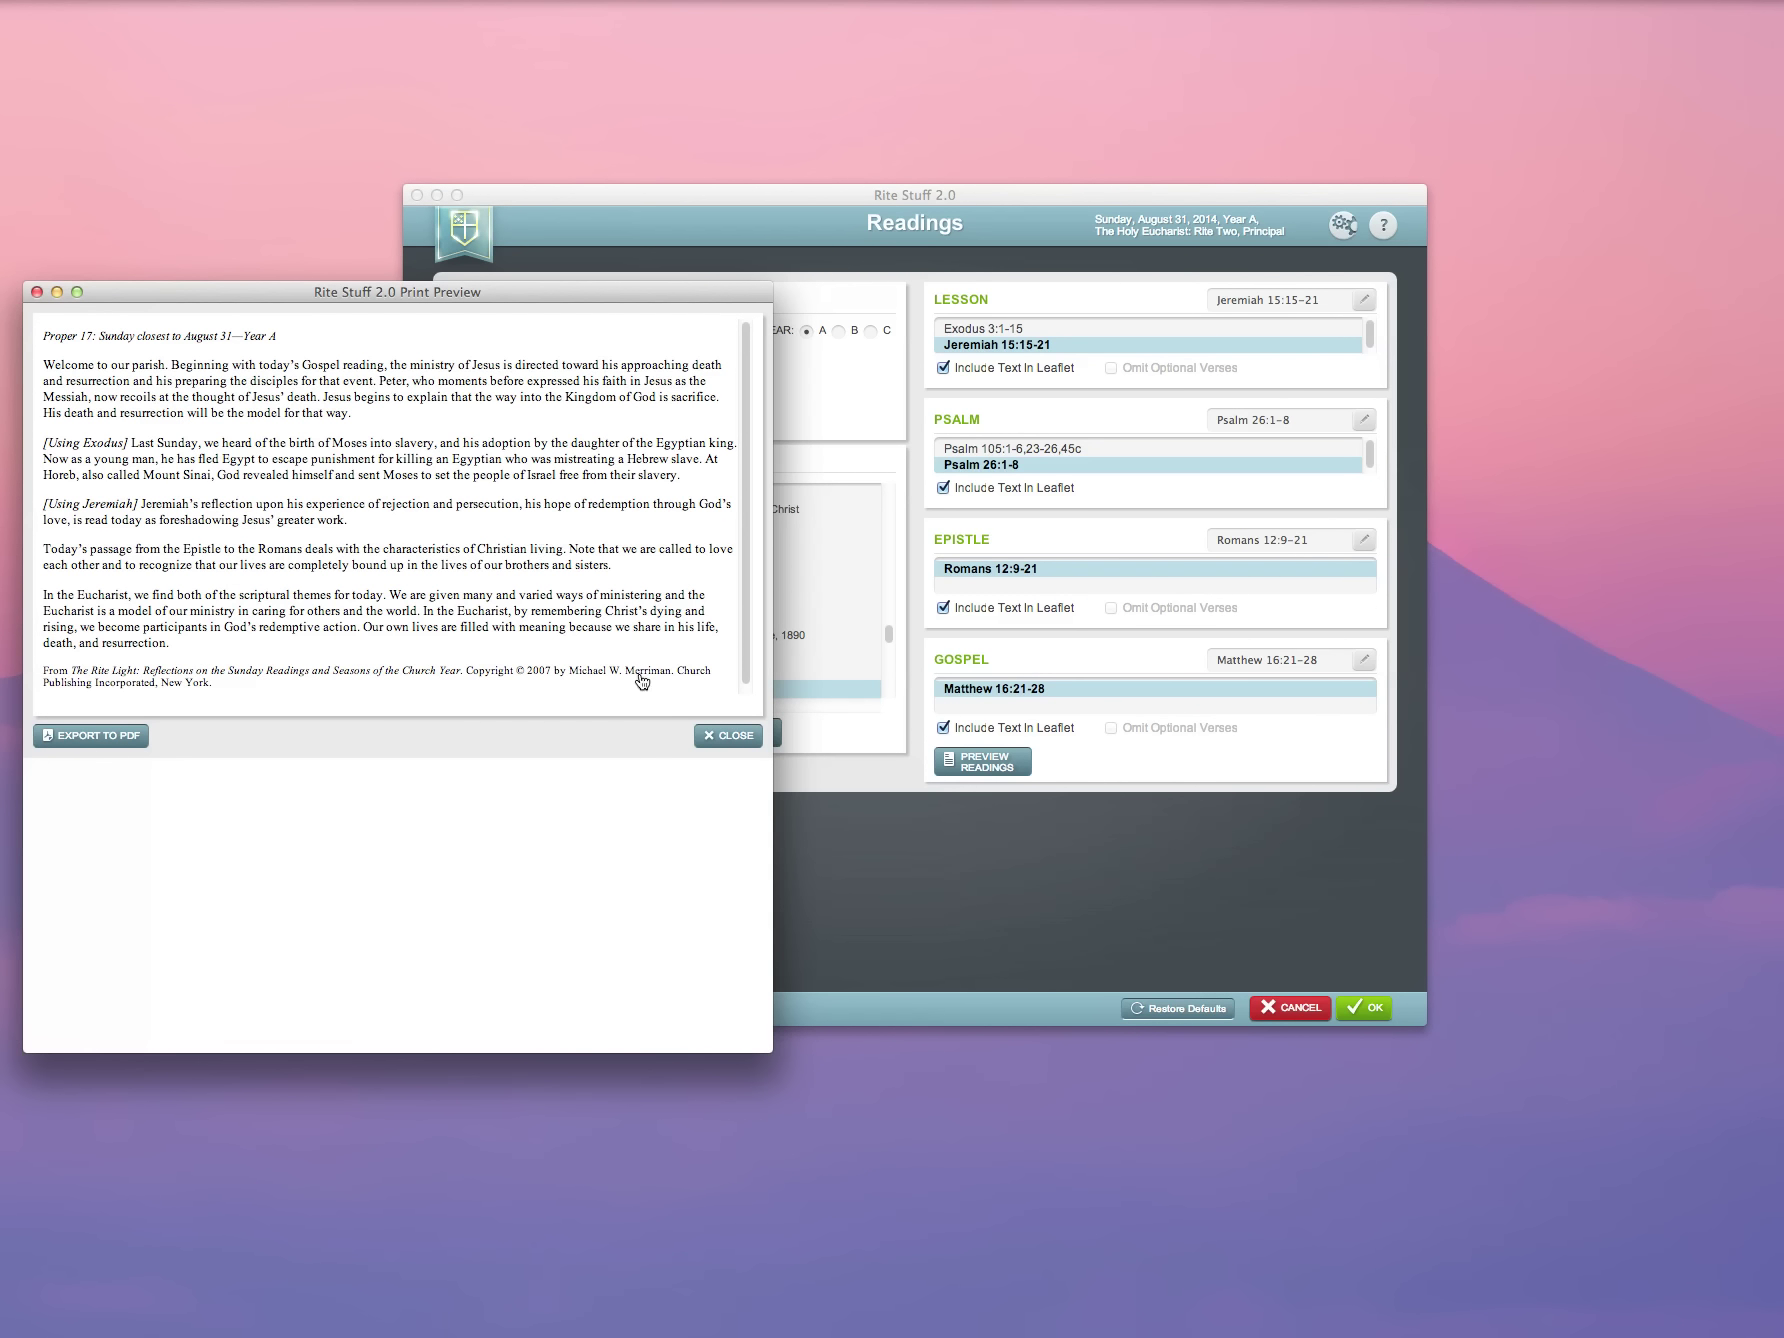
left_click(737, 738)
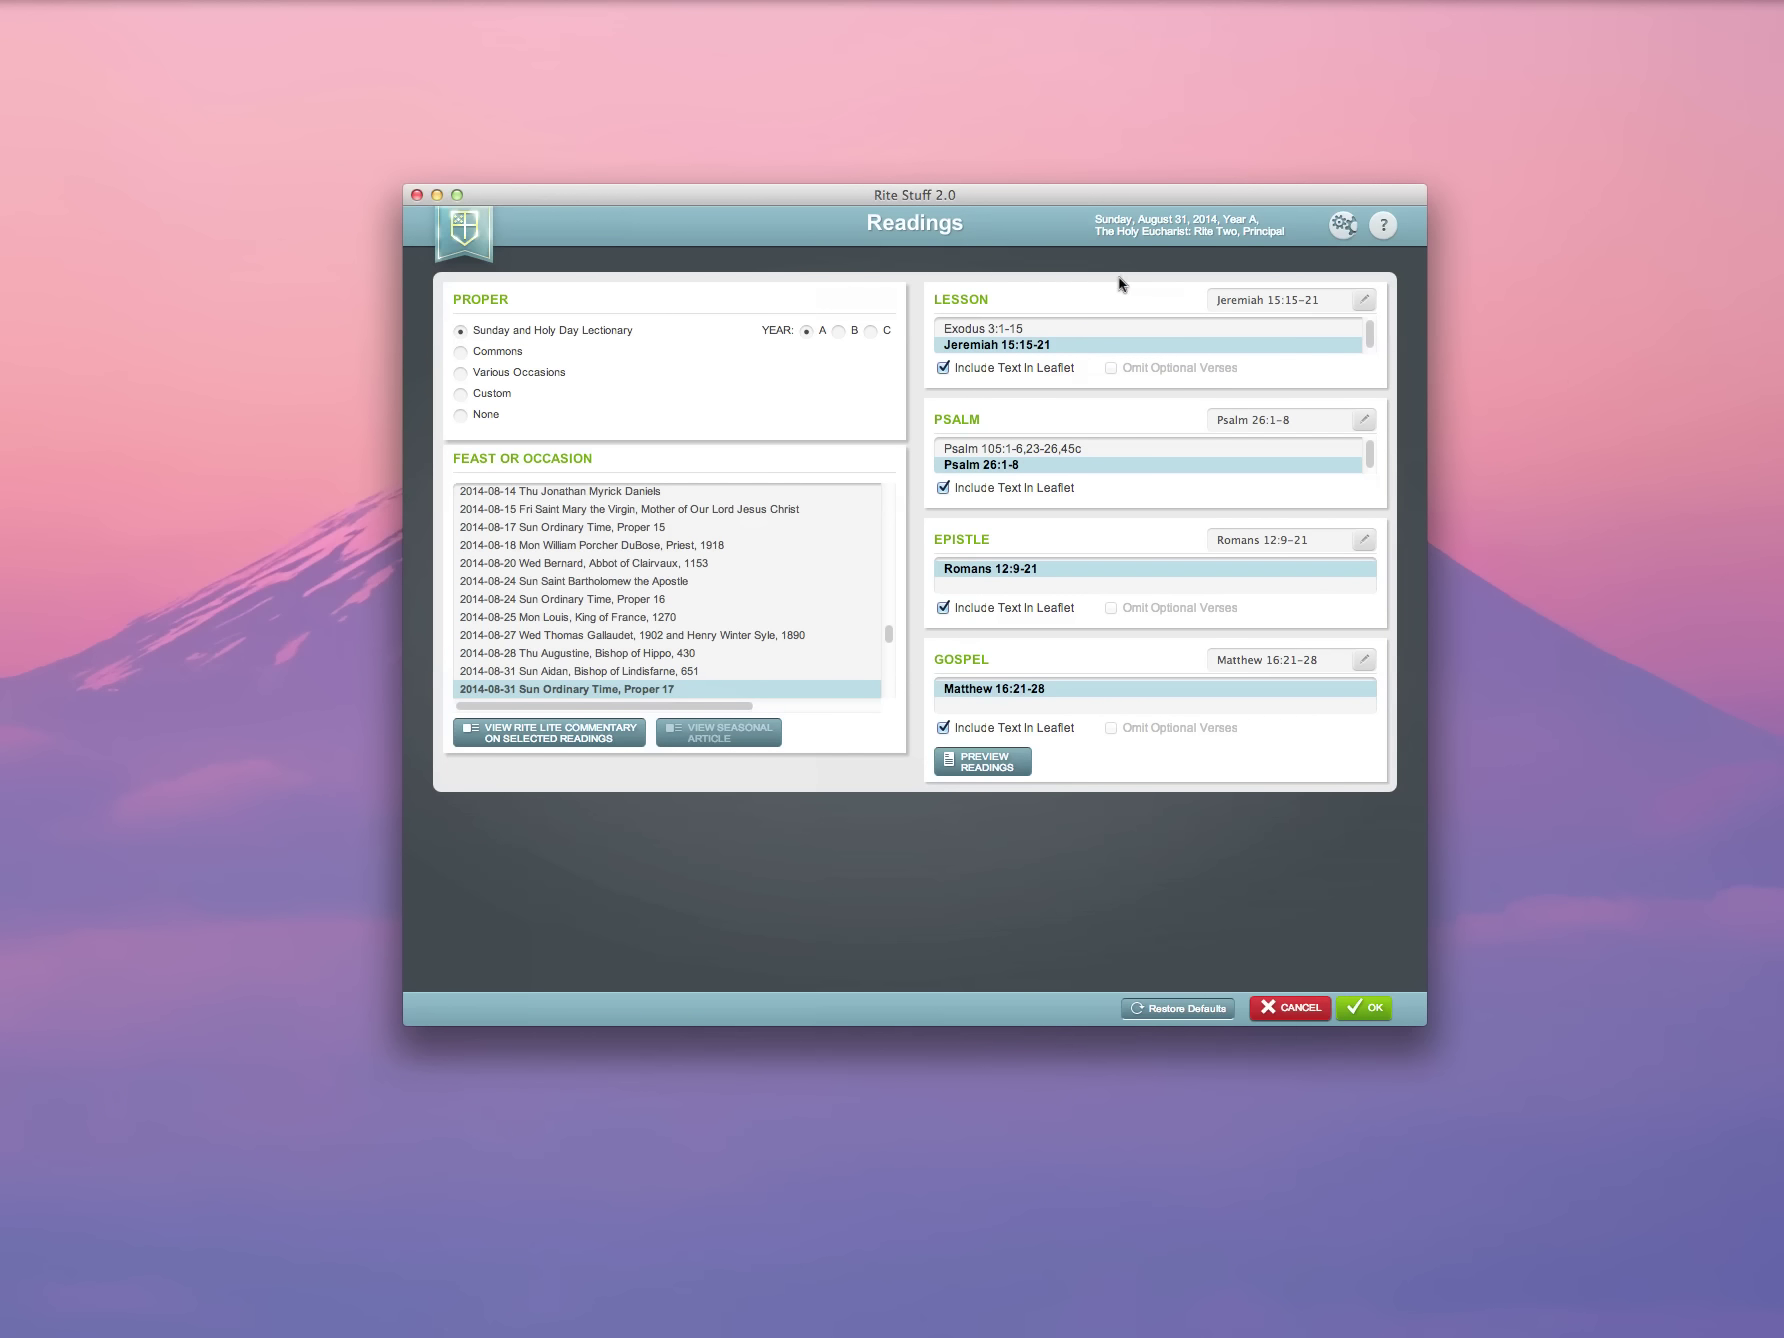
Step: Browse the alternative Jeremiah passages for the lesson, cancel without choosing another, and save the plan's readings
left_click(1366, 302)
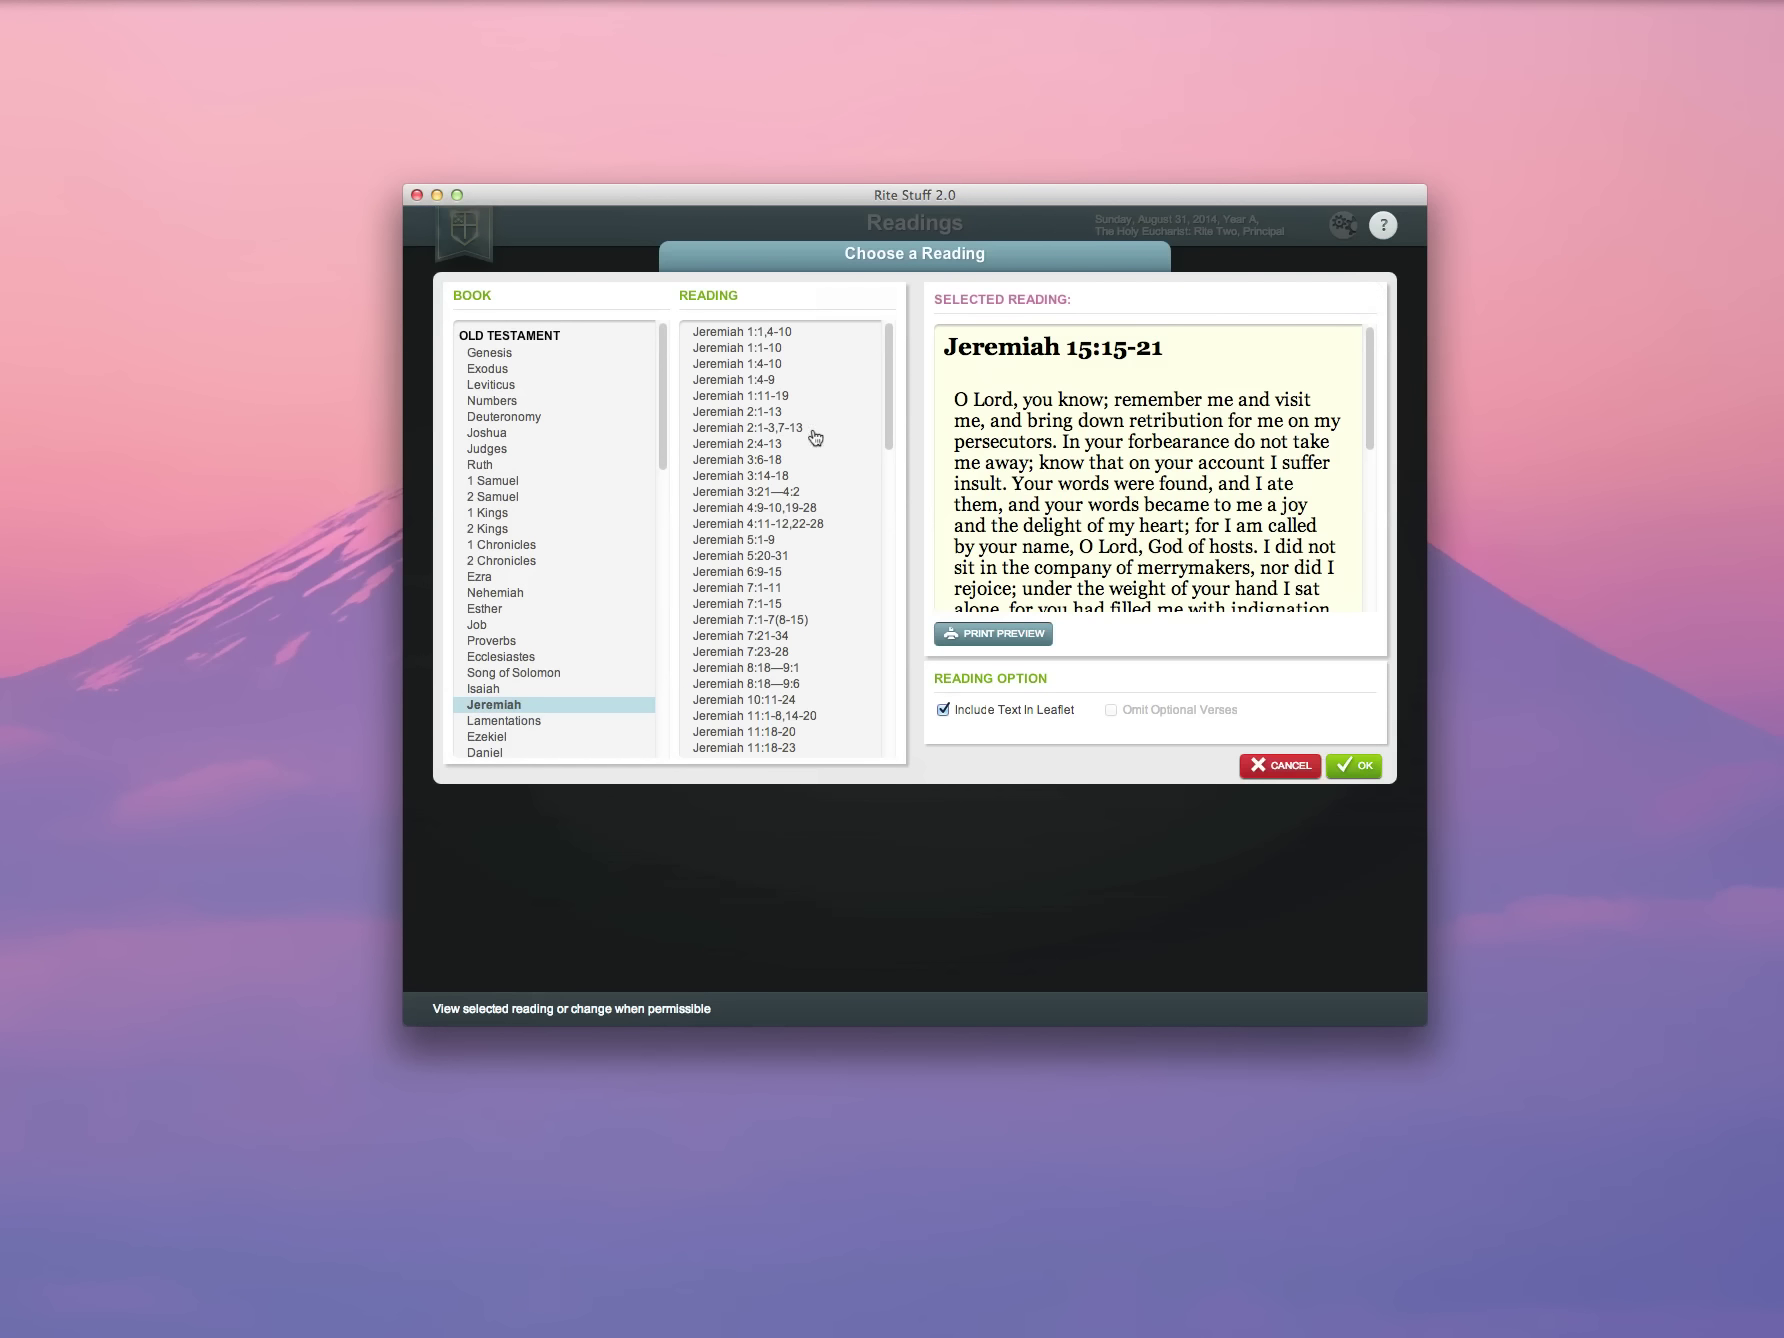
scroll(594, 562, "down", 3)
scroll(812, 618, "down", 10)
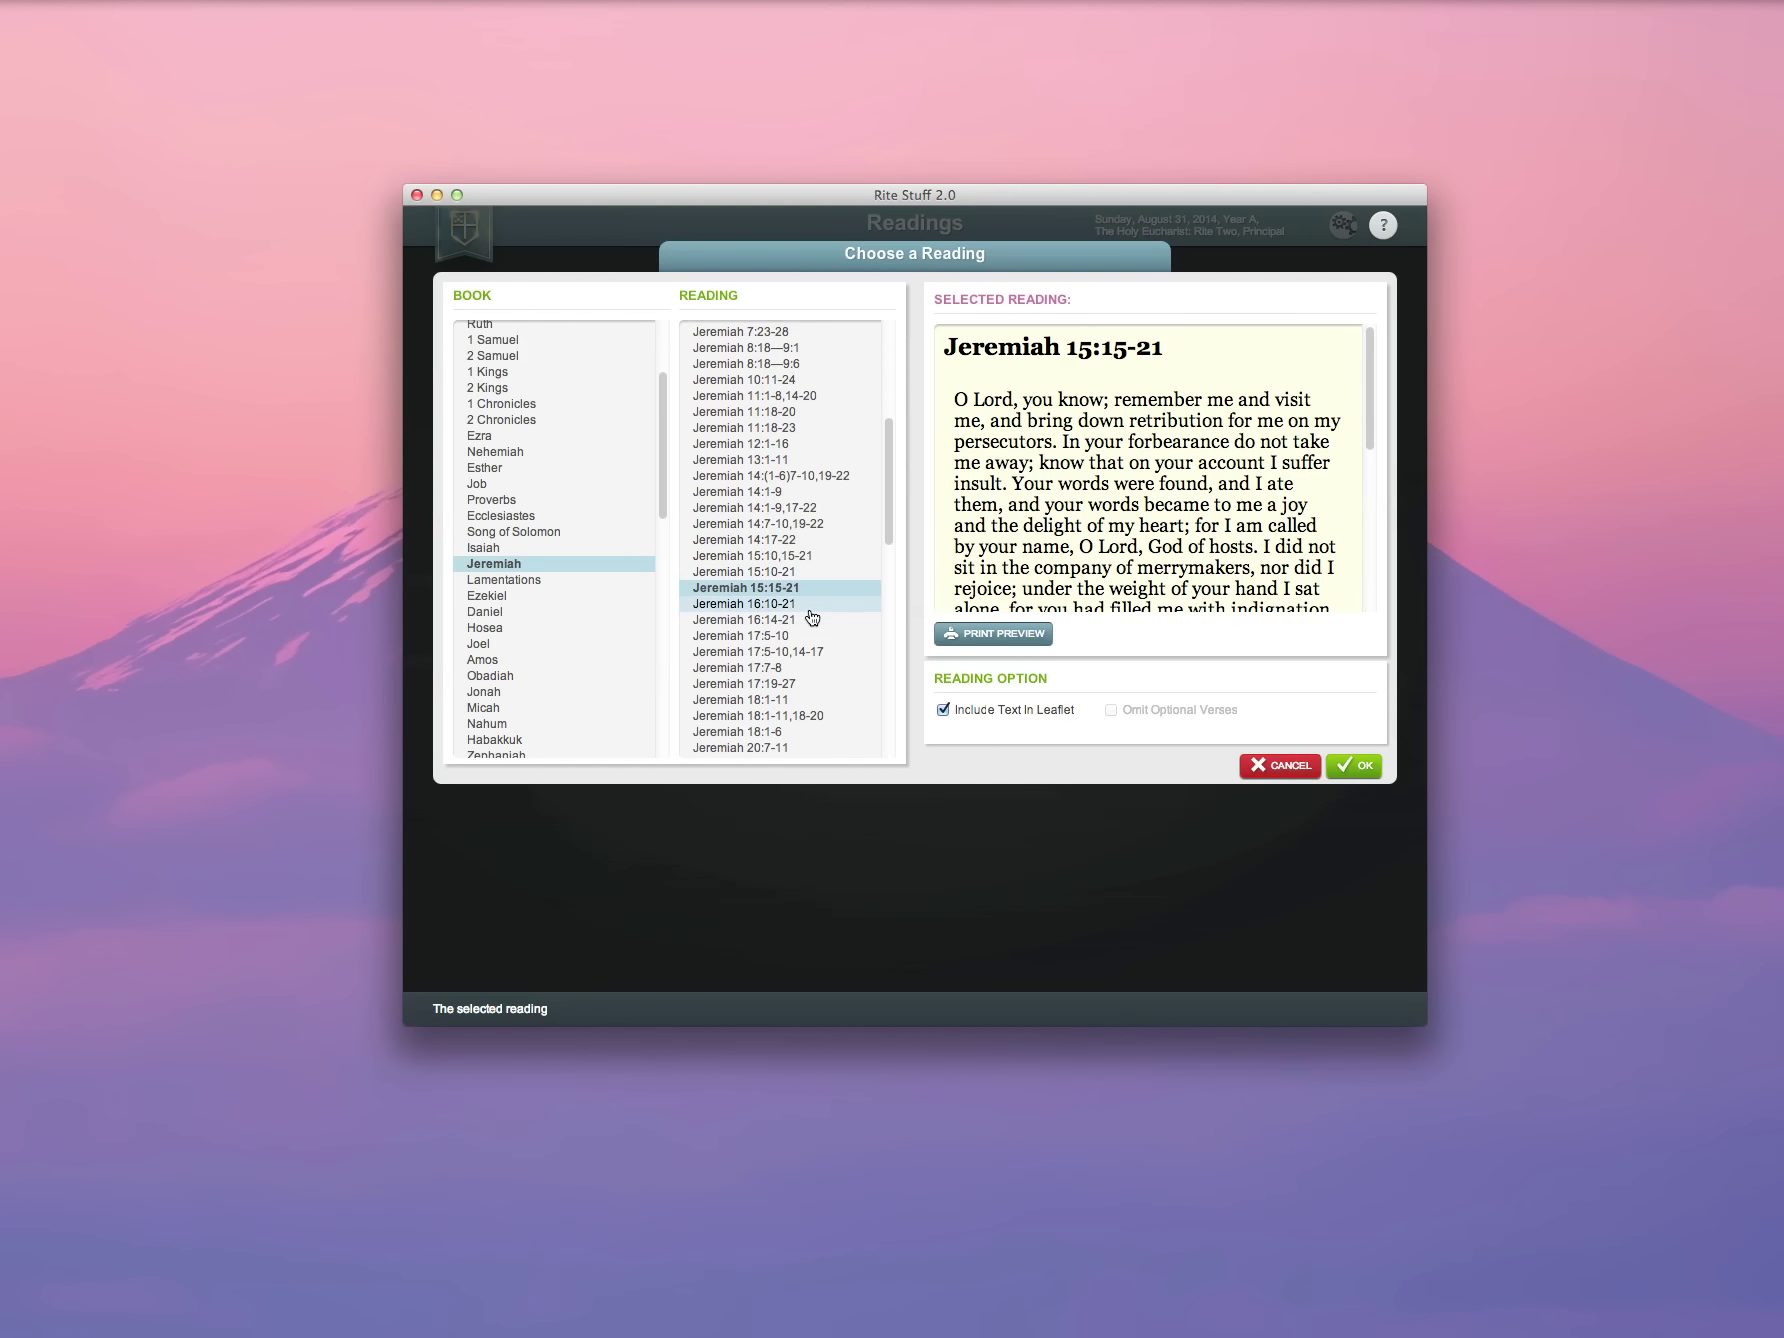
scroll(812, 618, "down", 5)
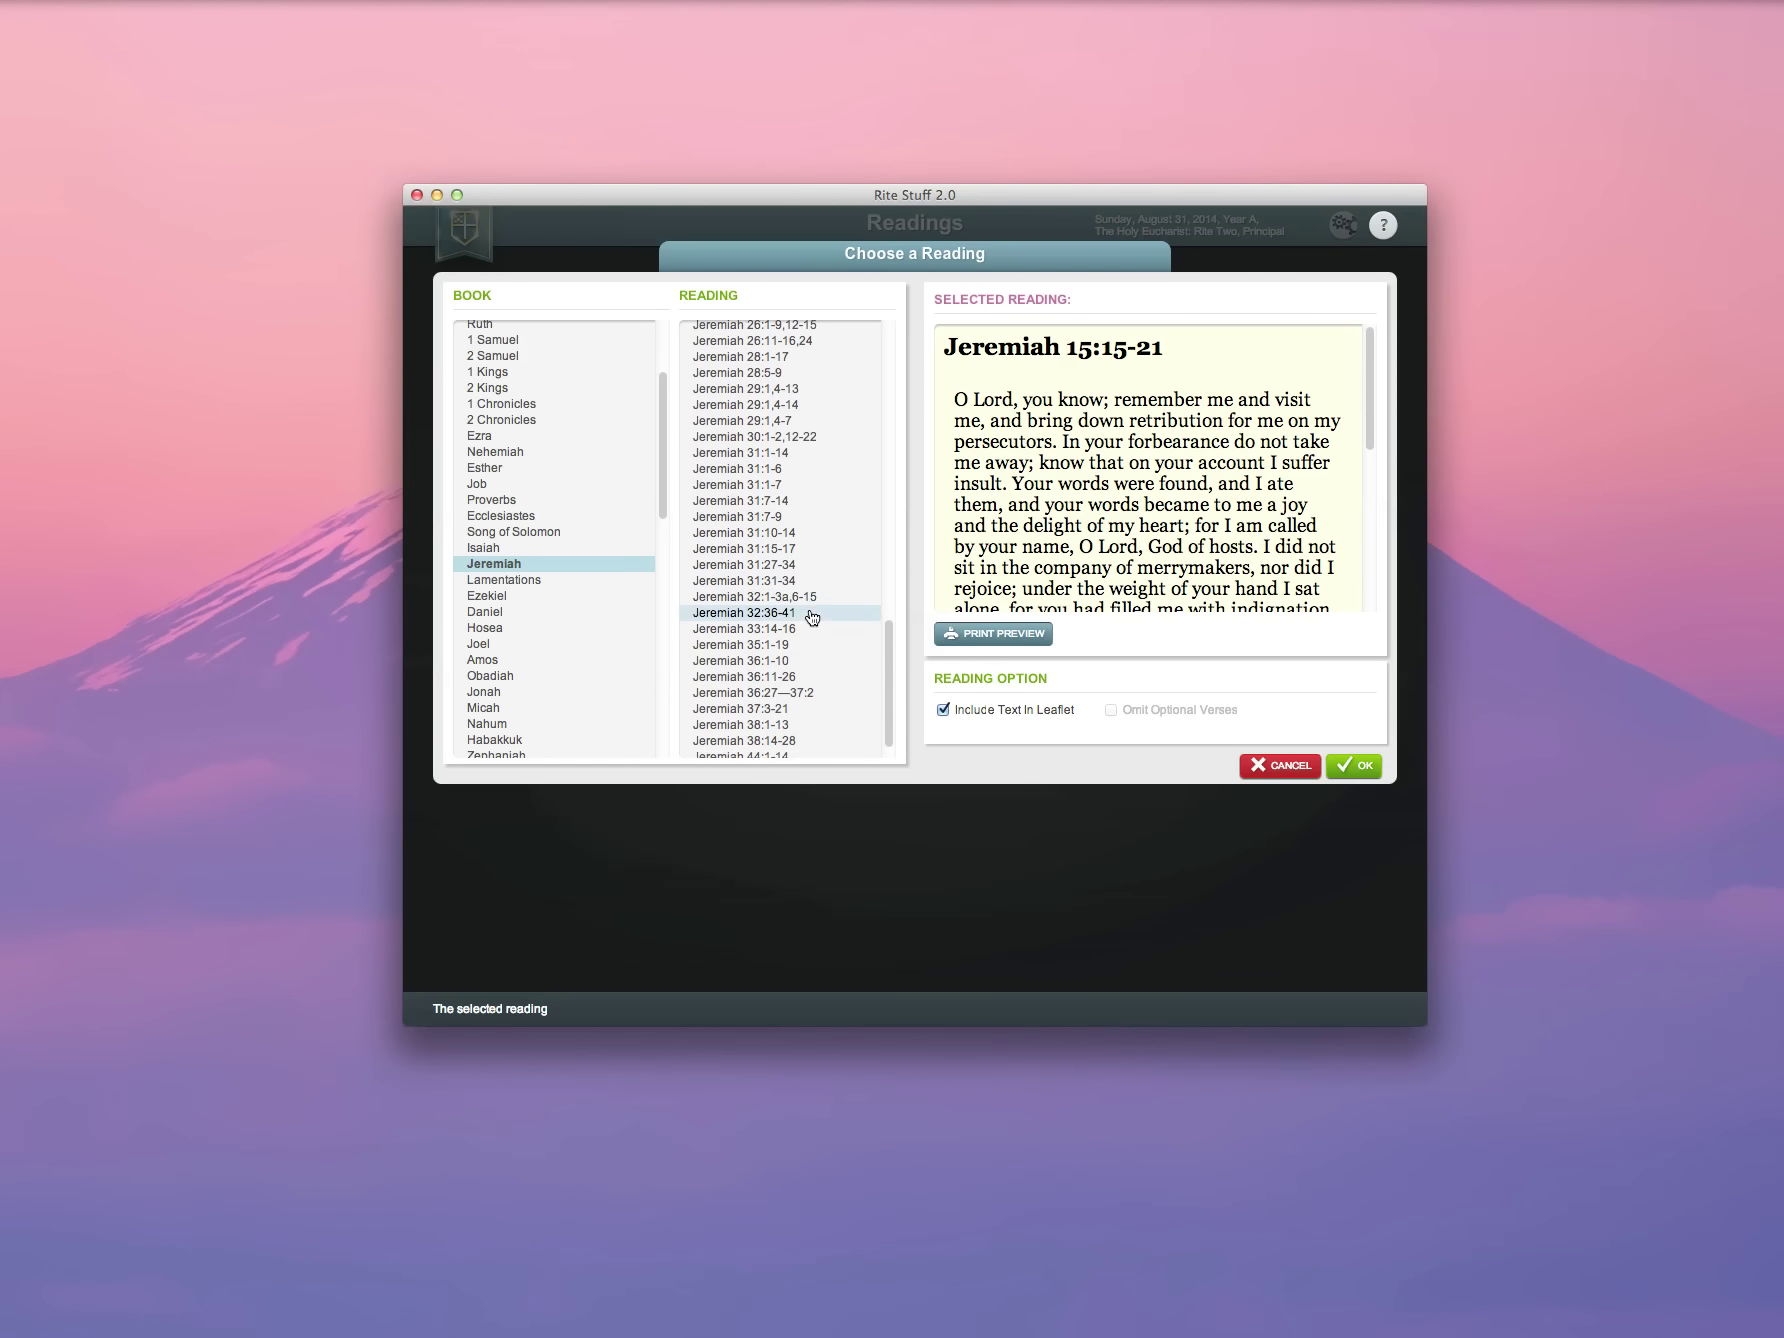
scroll(812, 618, "up", 6)
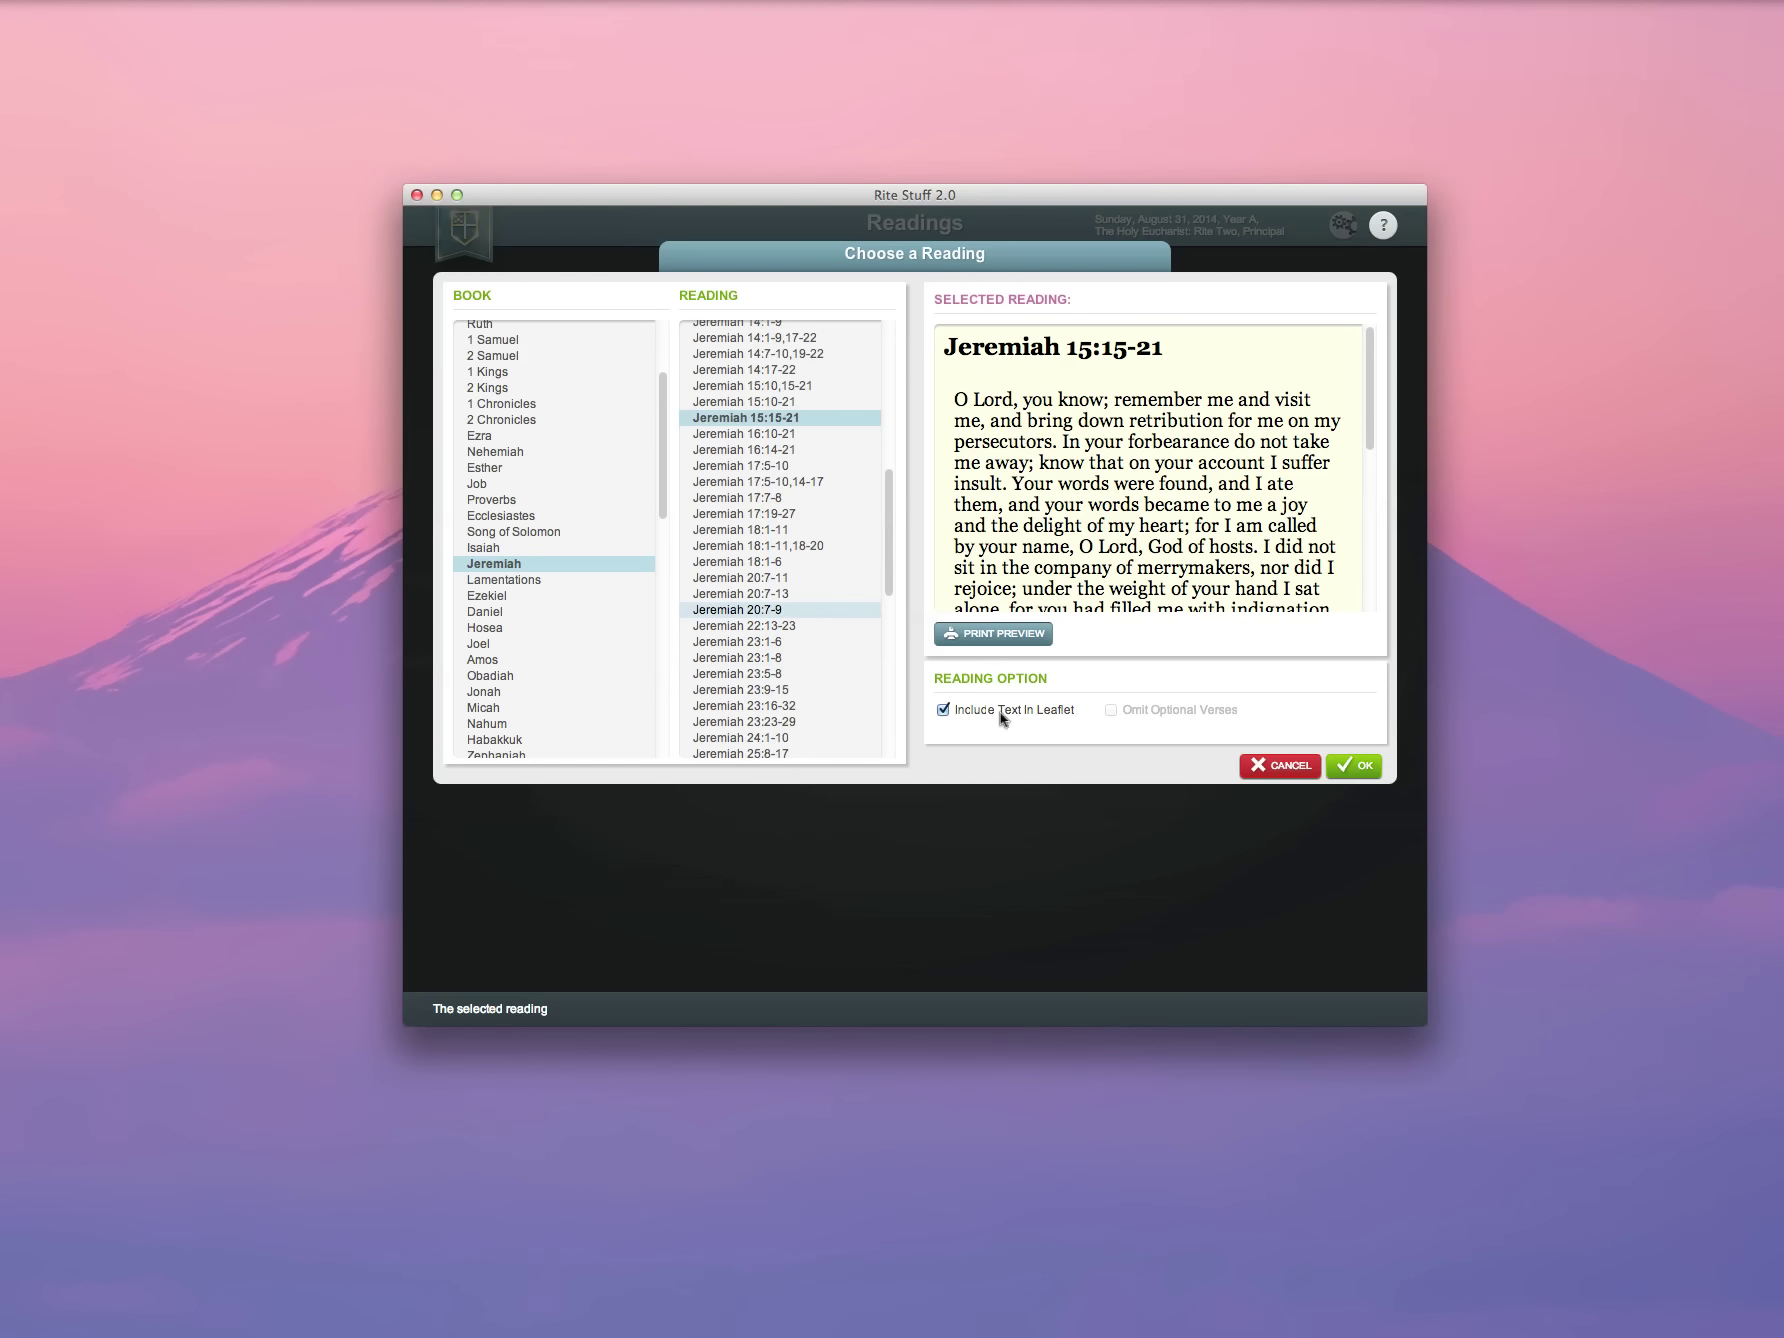
left_click(1289, 766)
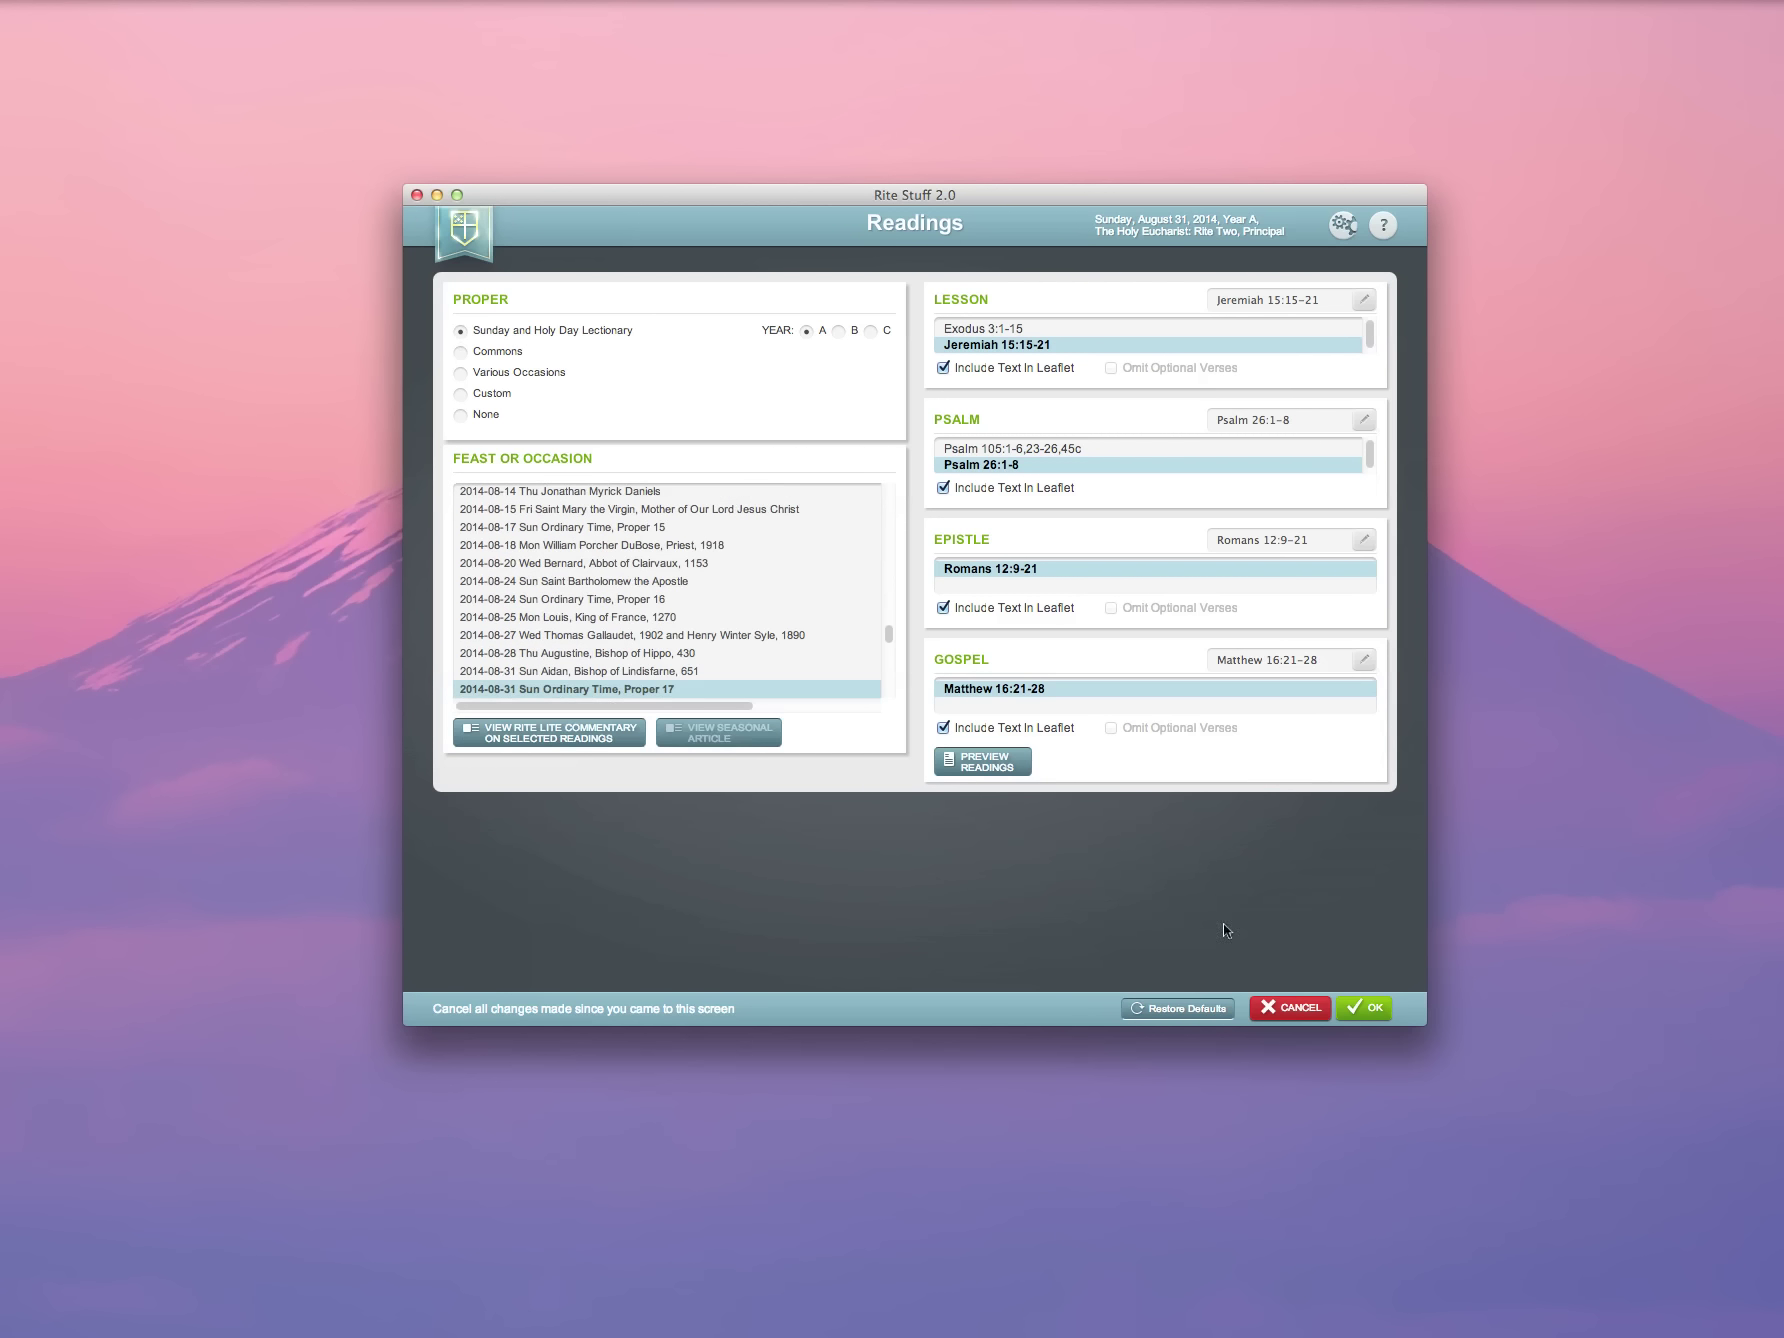
left_click(1371, 1009)
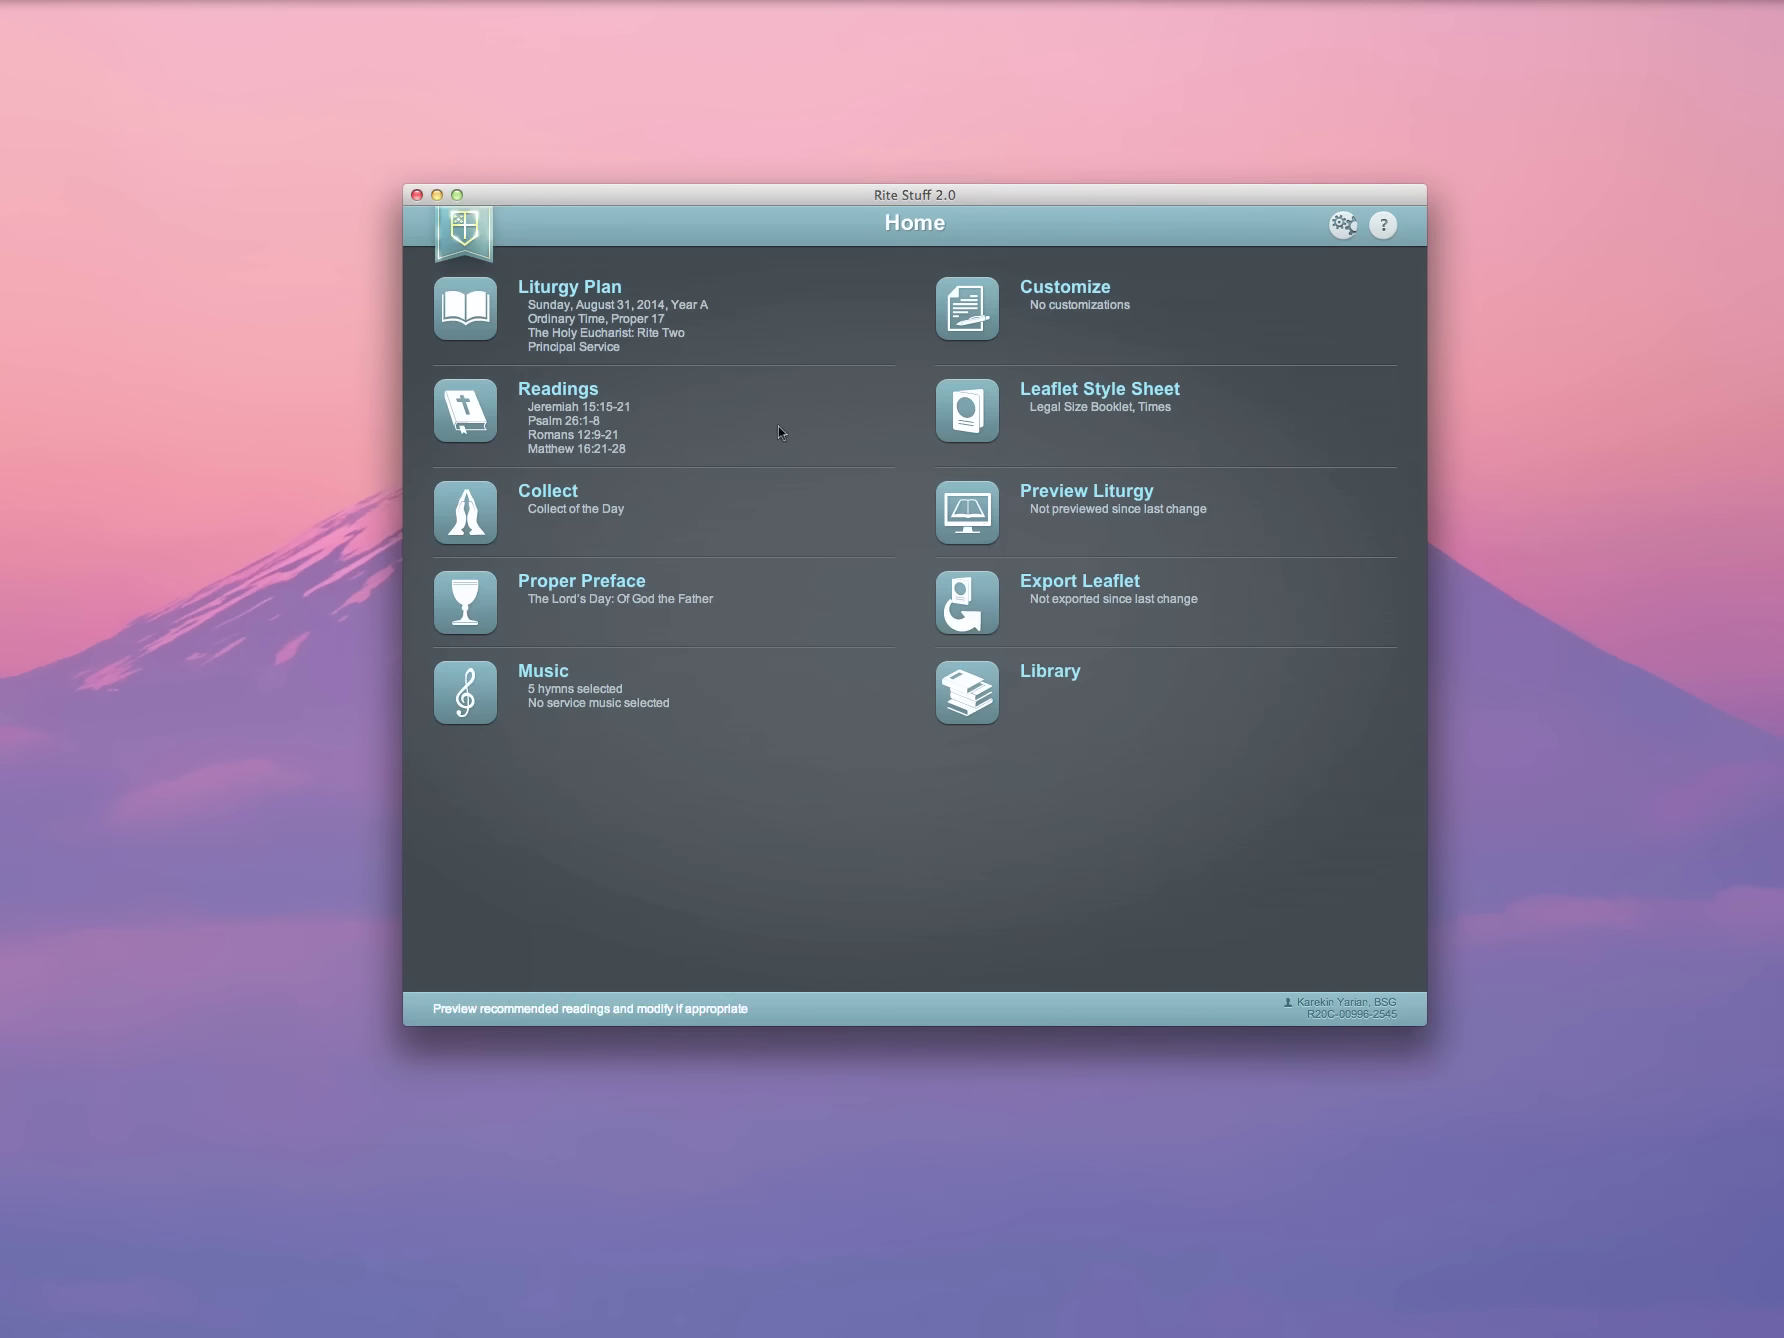
Step: Review the Proper 17 Collect of the Day with its historical notes, and accept it as the collect
left_click(476, 497)
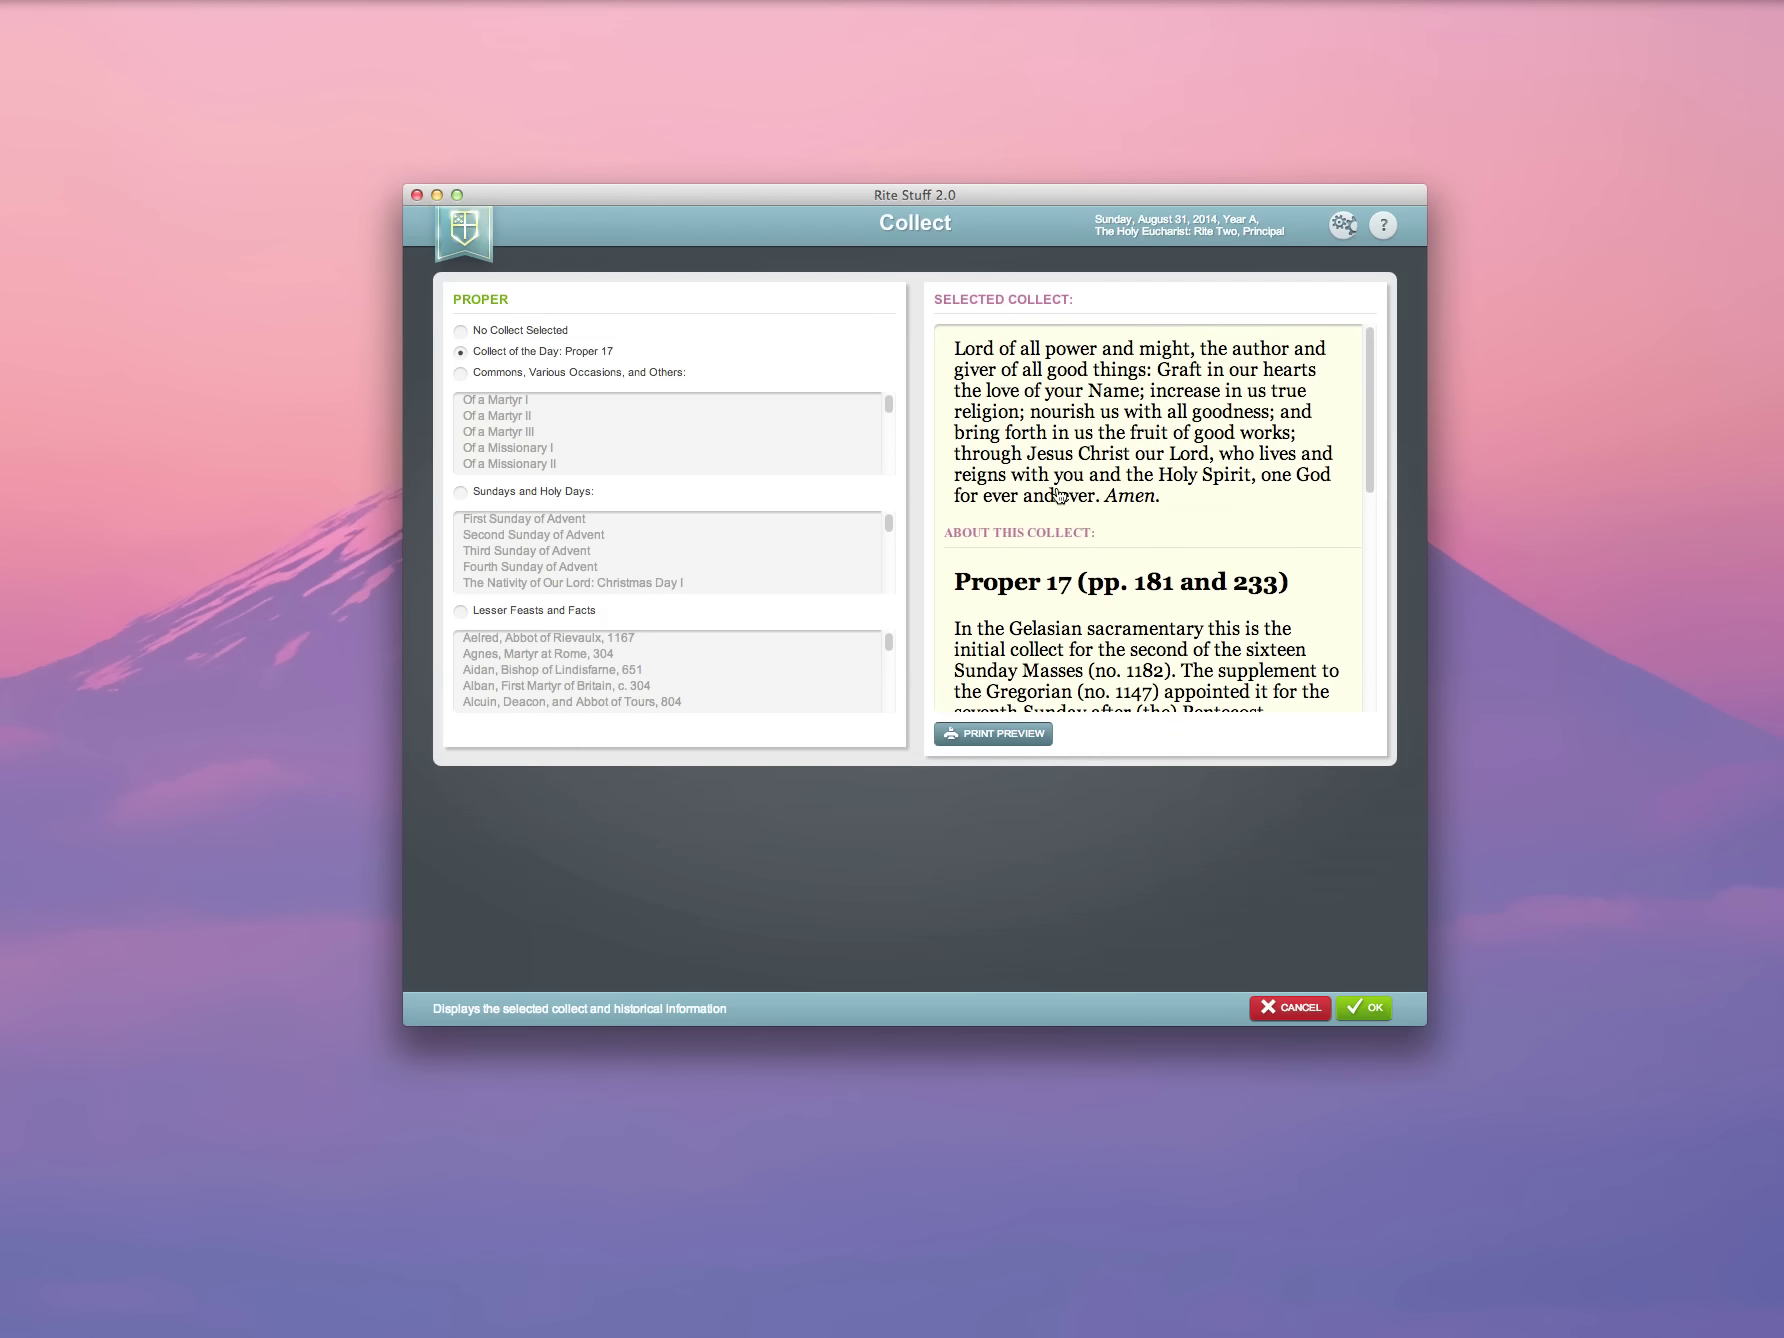
scroll(1058, 494, "down", 5)
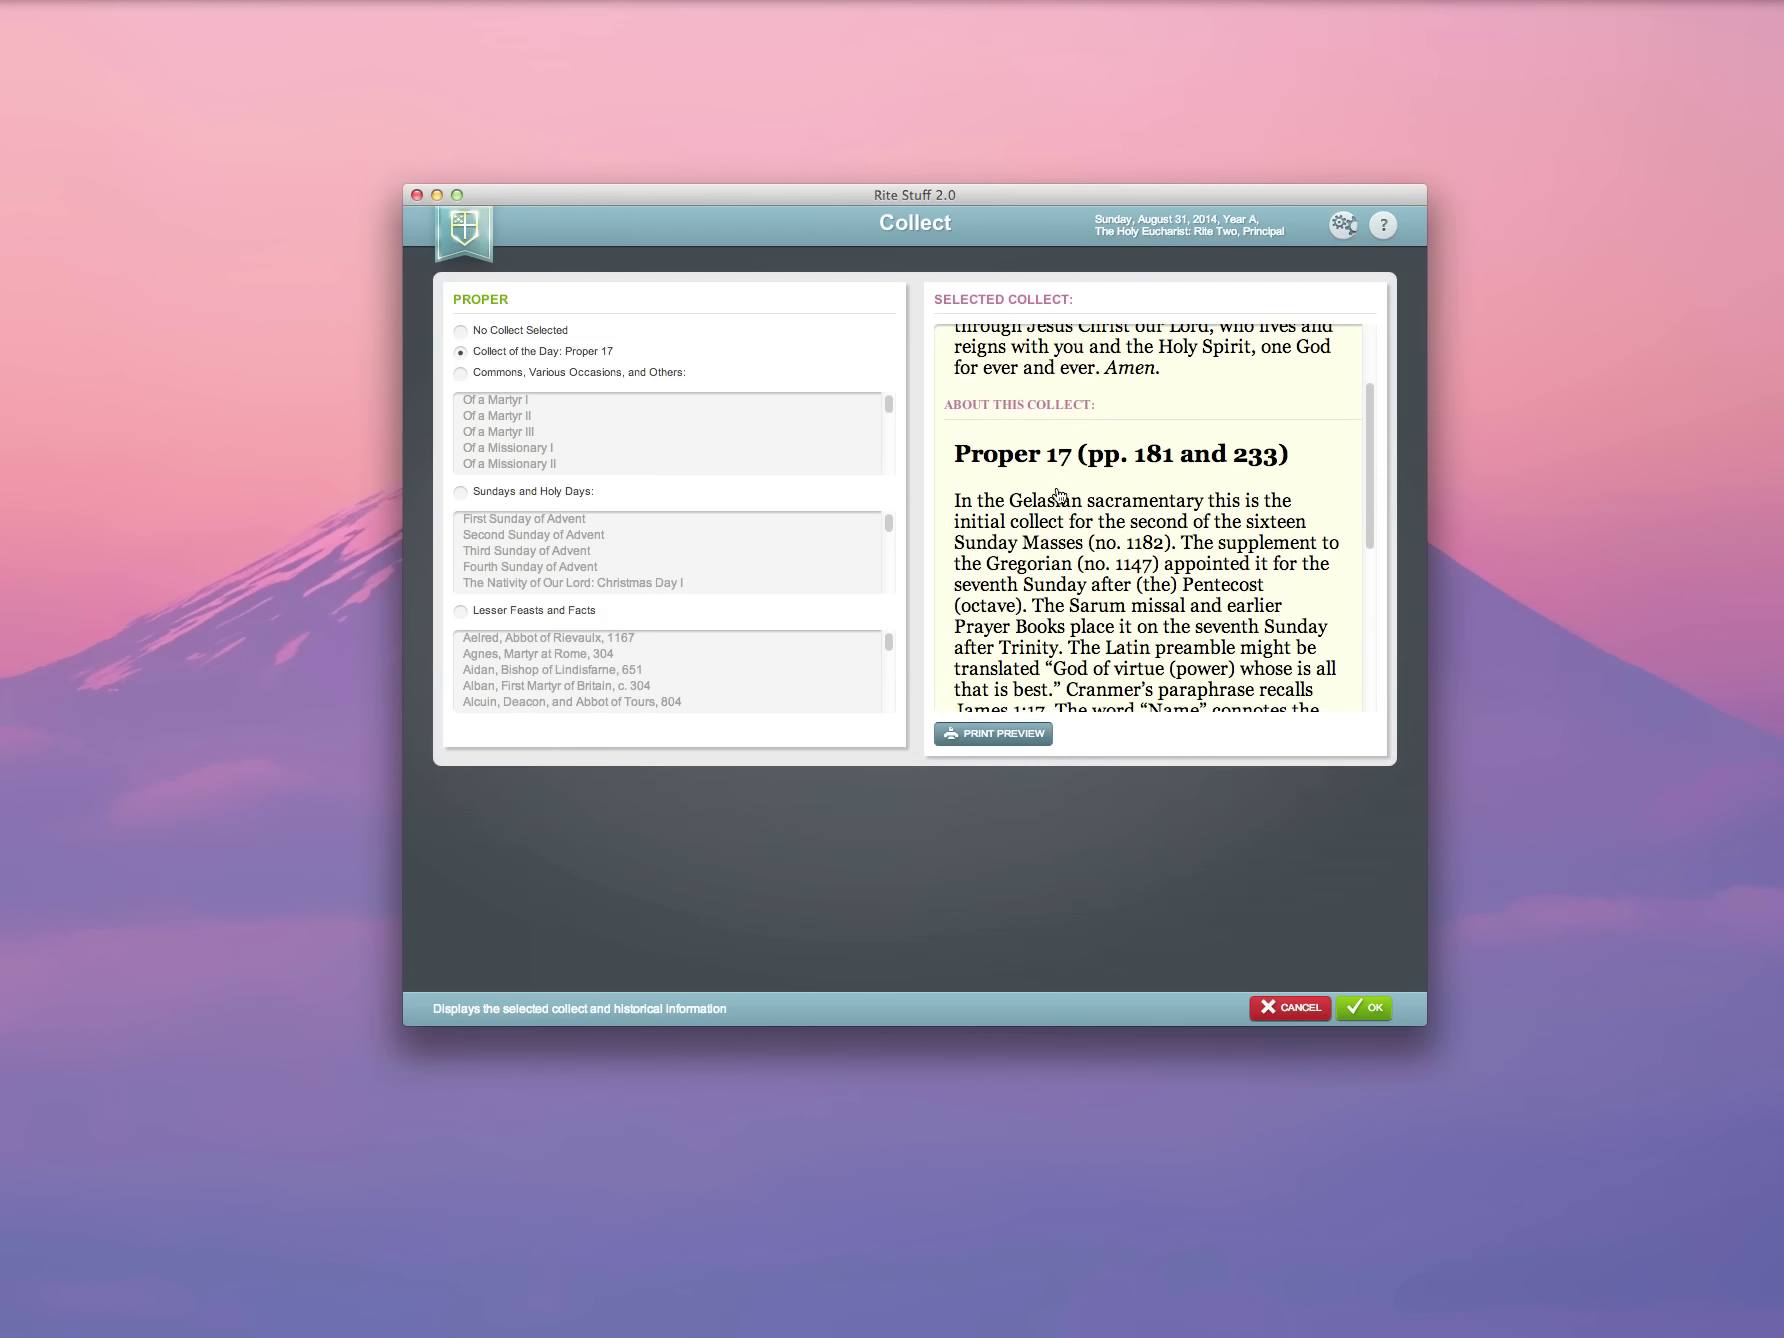
scroll(1058, 494, "down", 7)
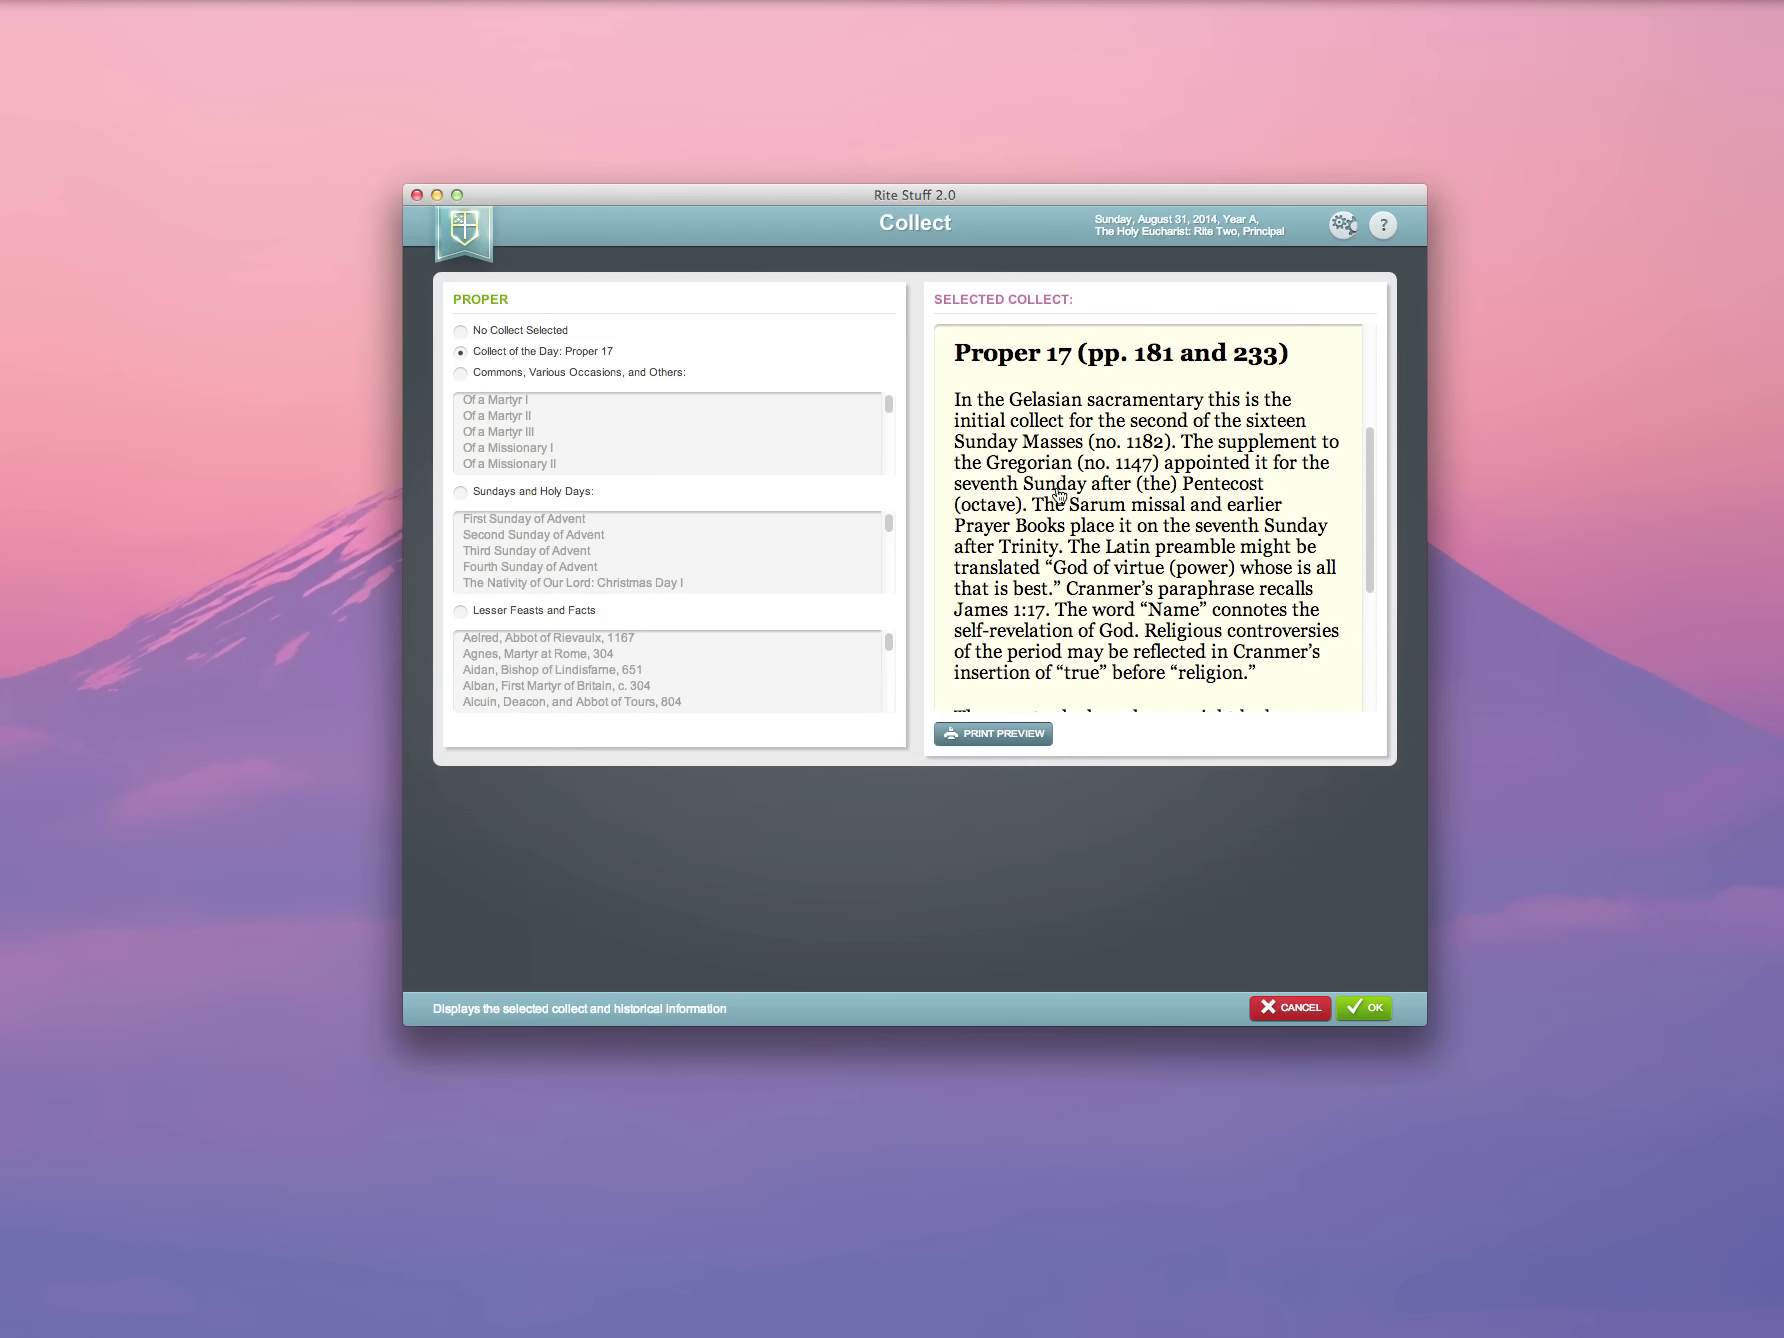
scroll(1058, 494, "down", 4)
scroll(1058, 494, "down", 4)
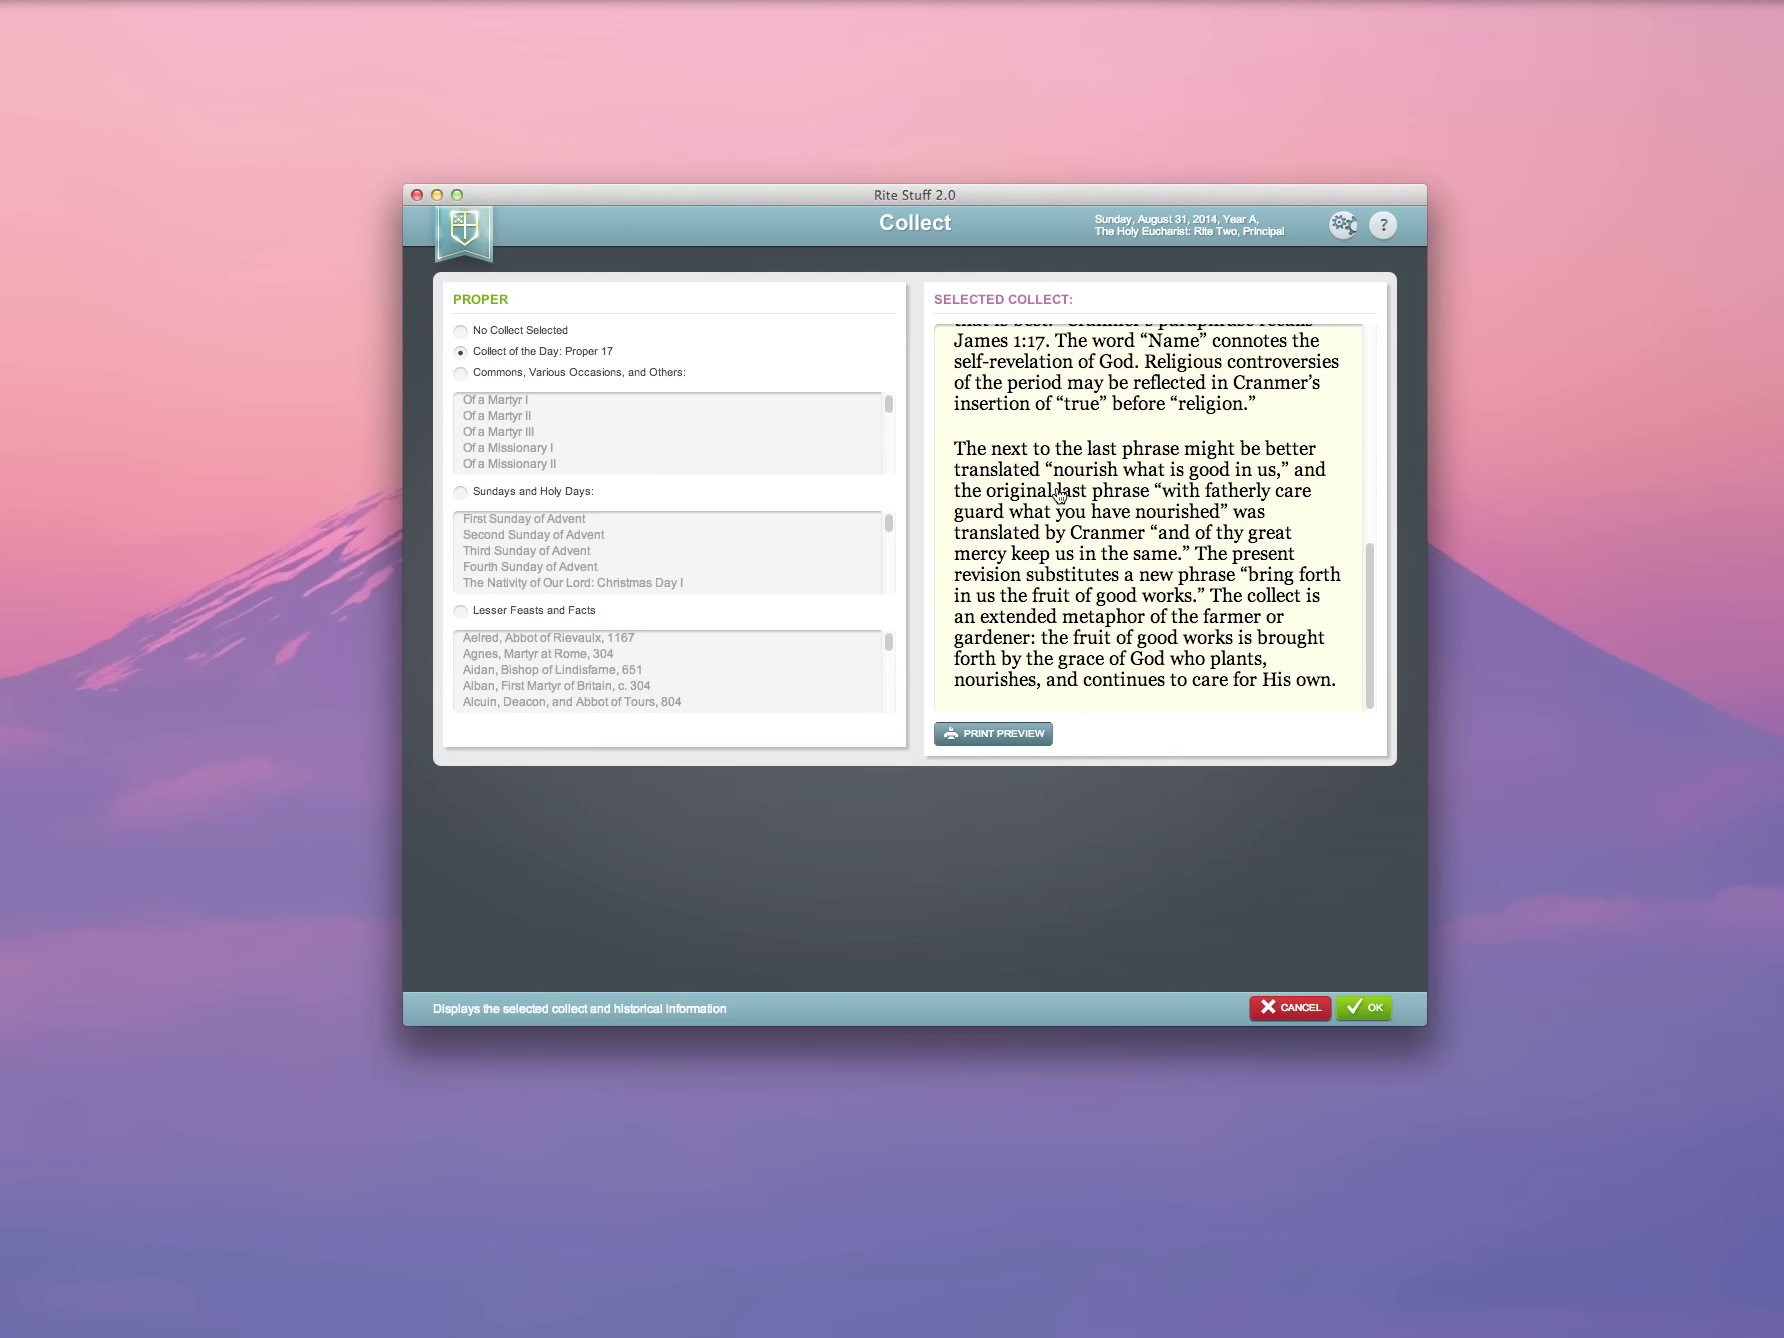
scroll(1058, 494, "up", 20)
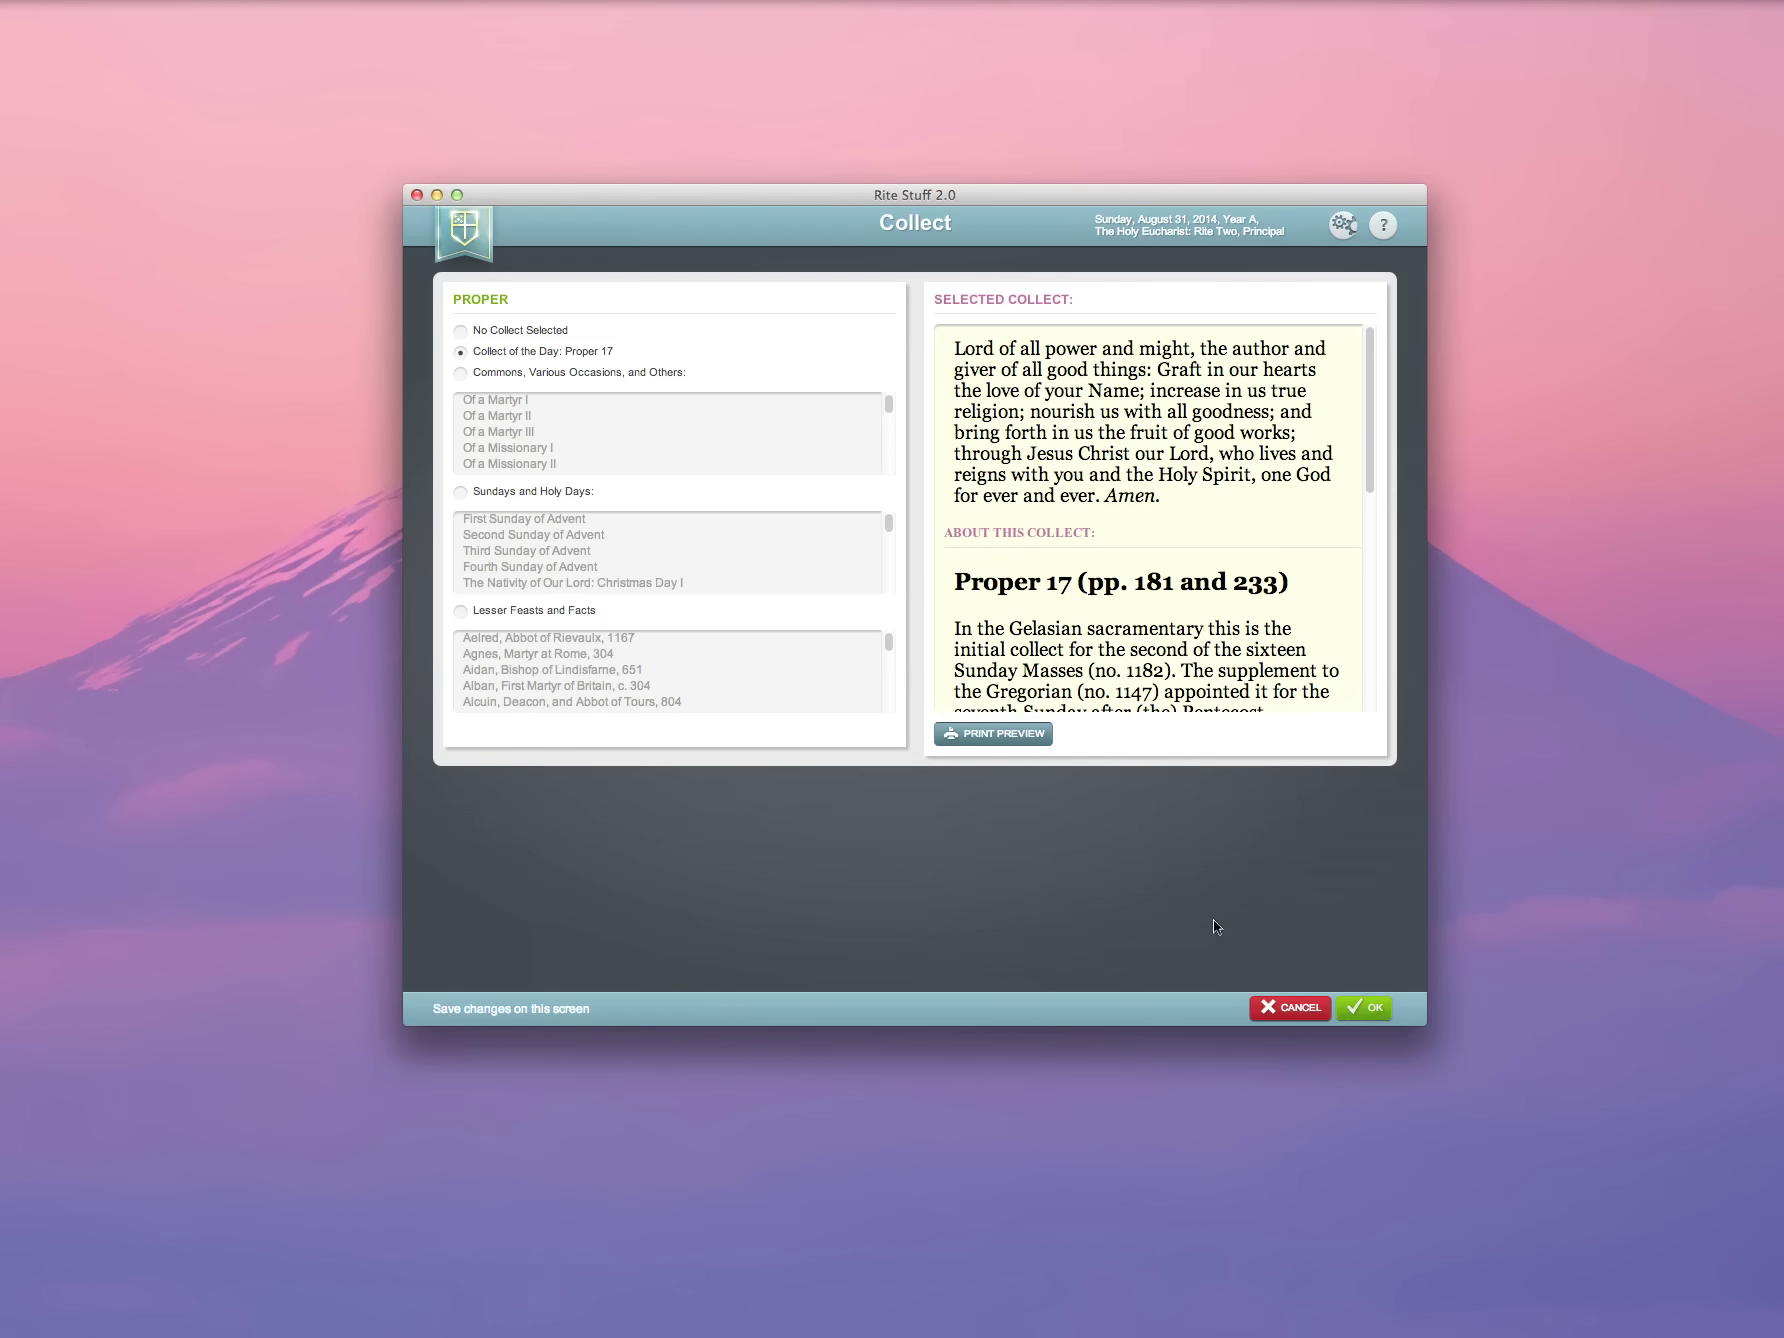
key("Return")
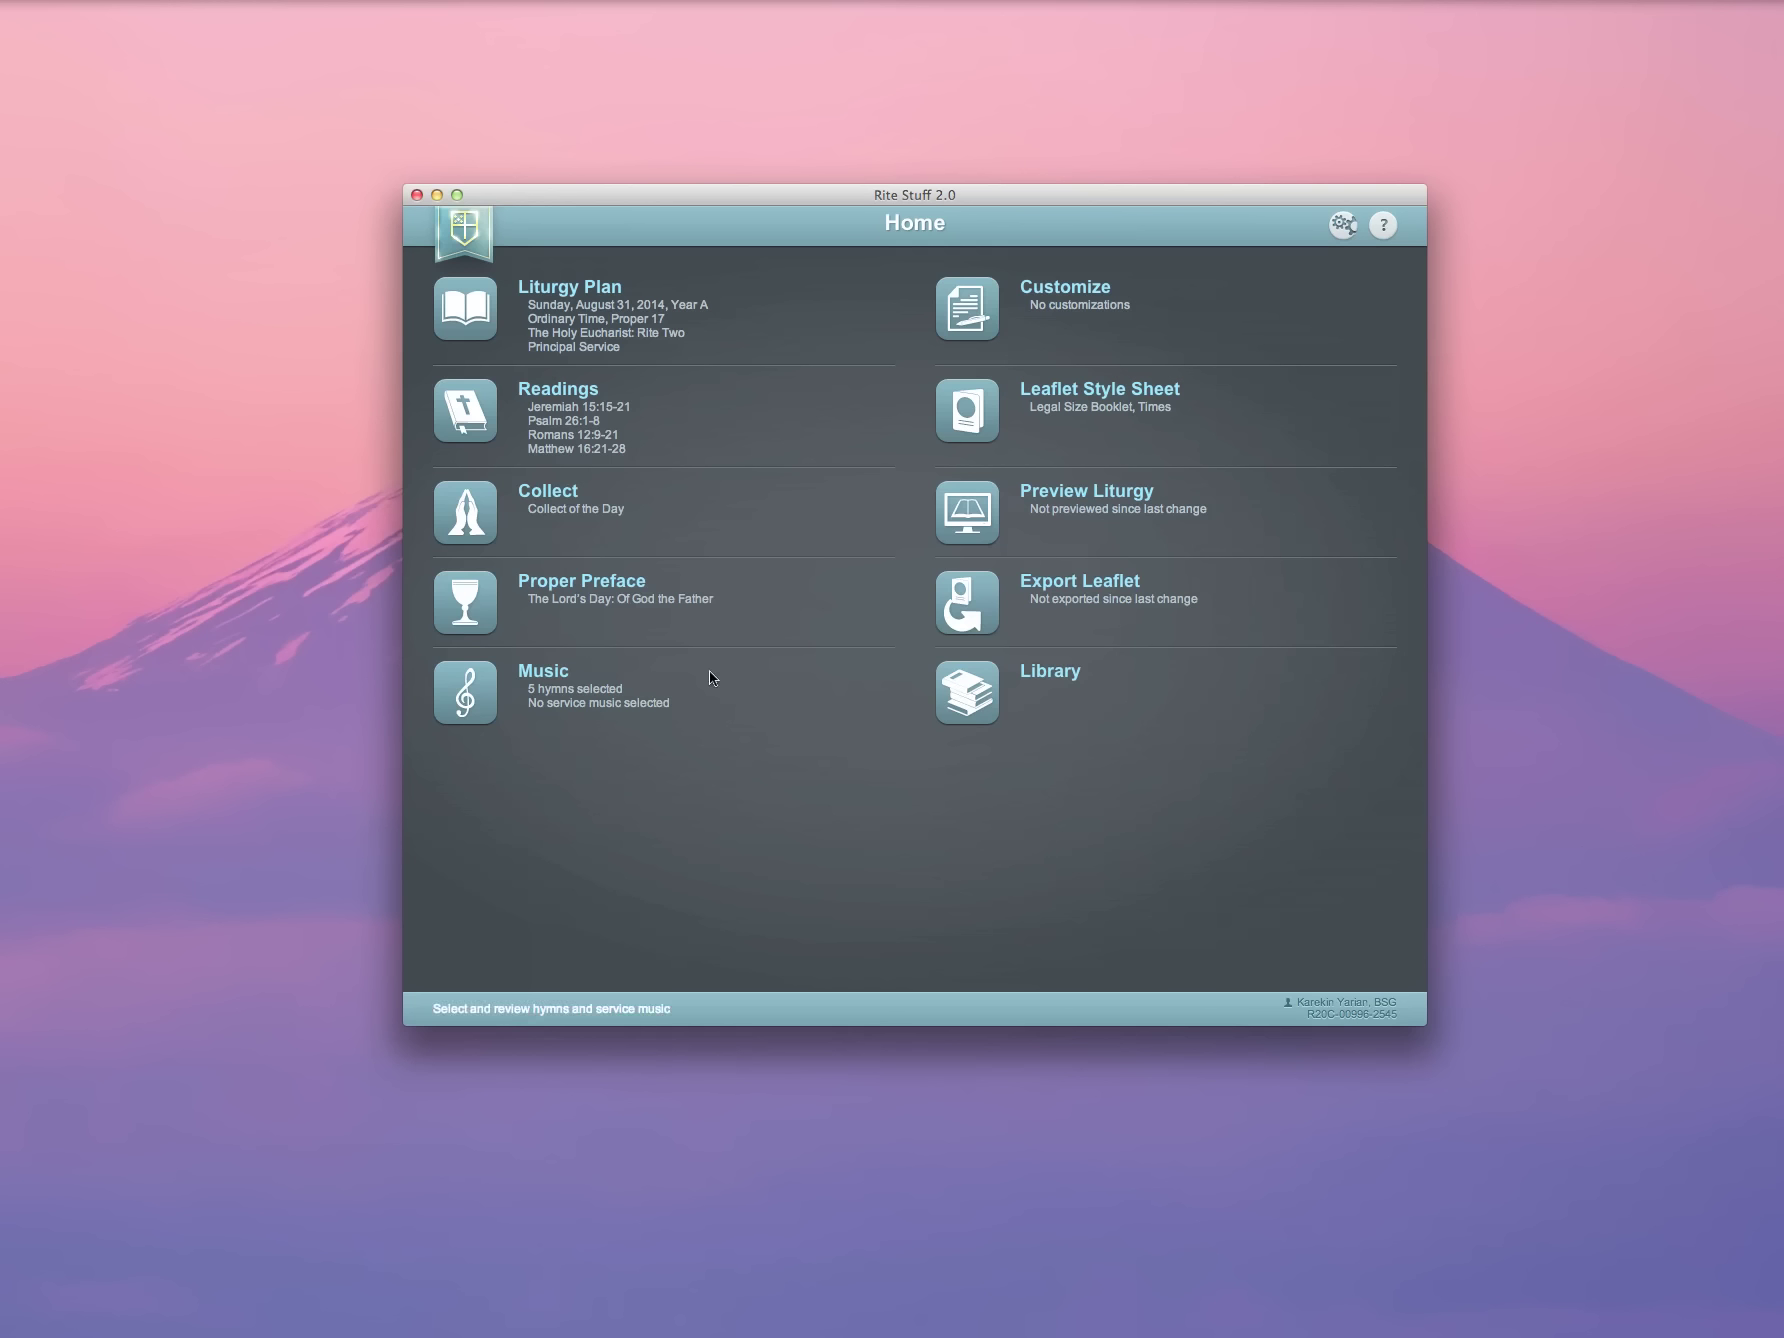
Step: Set the proper preface to "The Lord's Day: Of God the Holy Spirit" and accept it
left_click(474, 614)
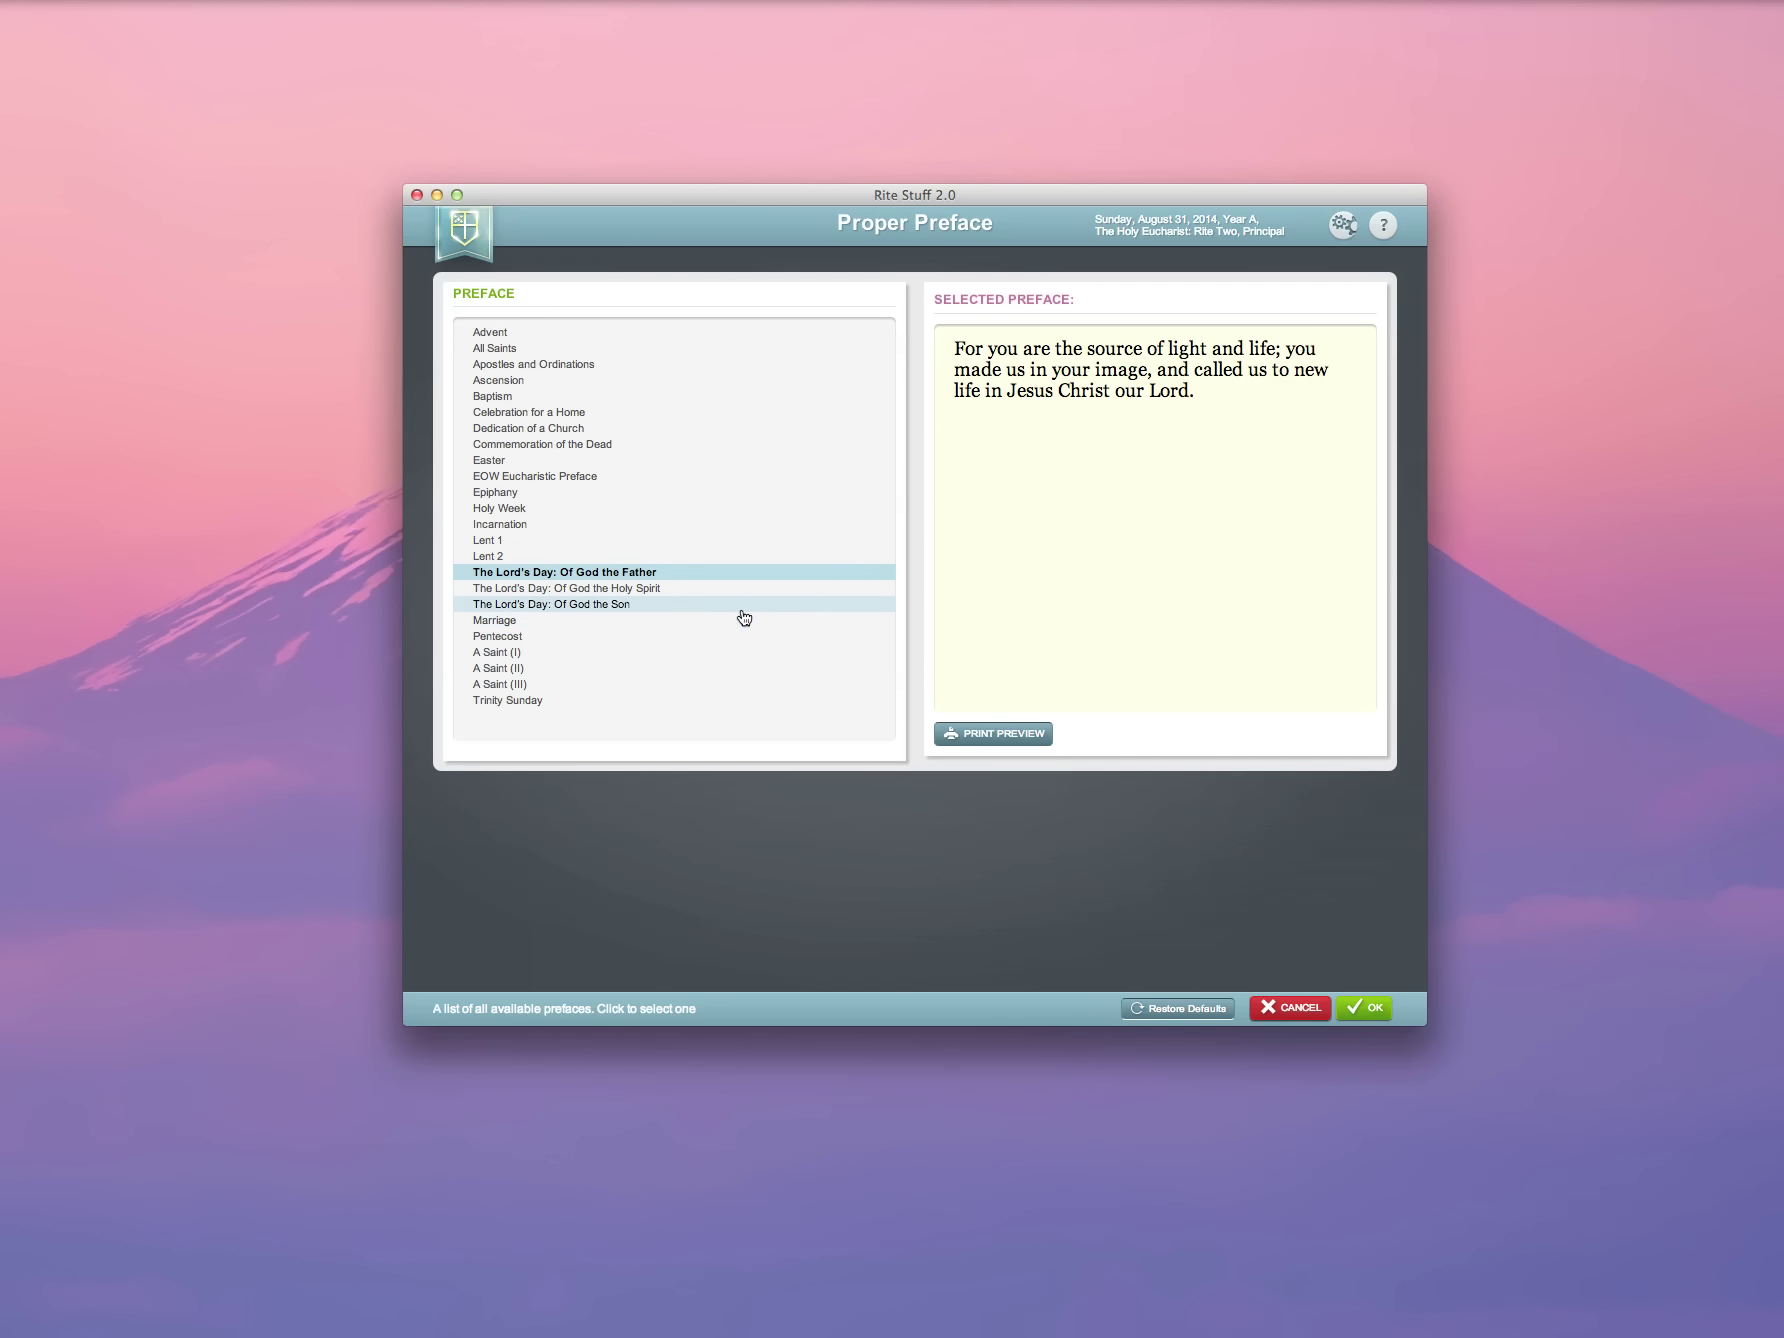
left_click(531, 592)
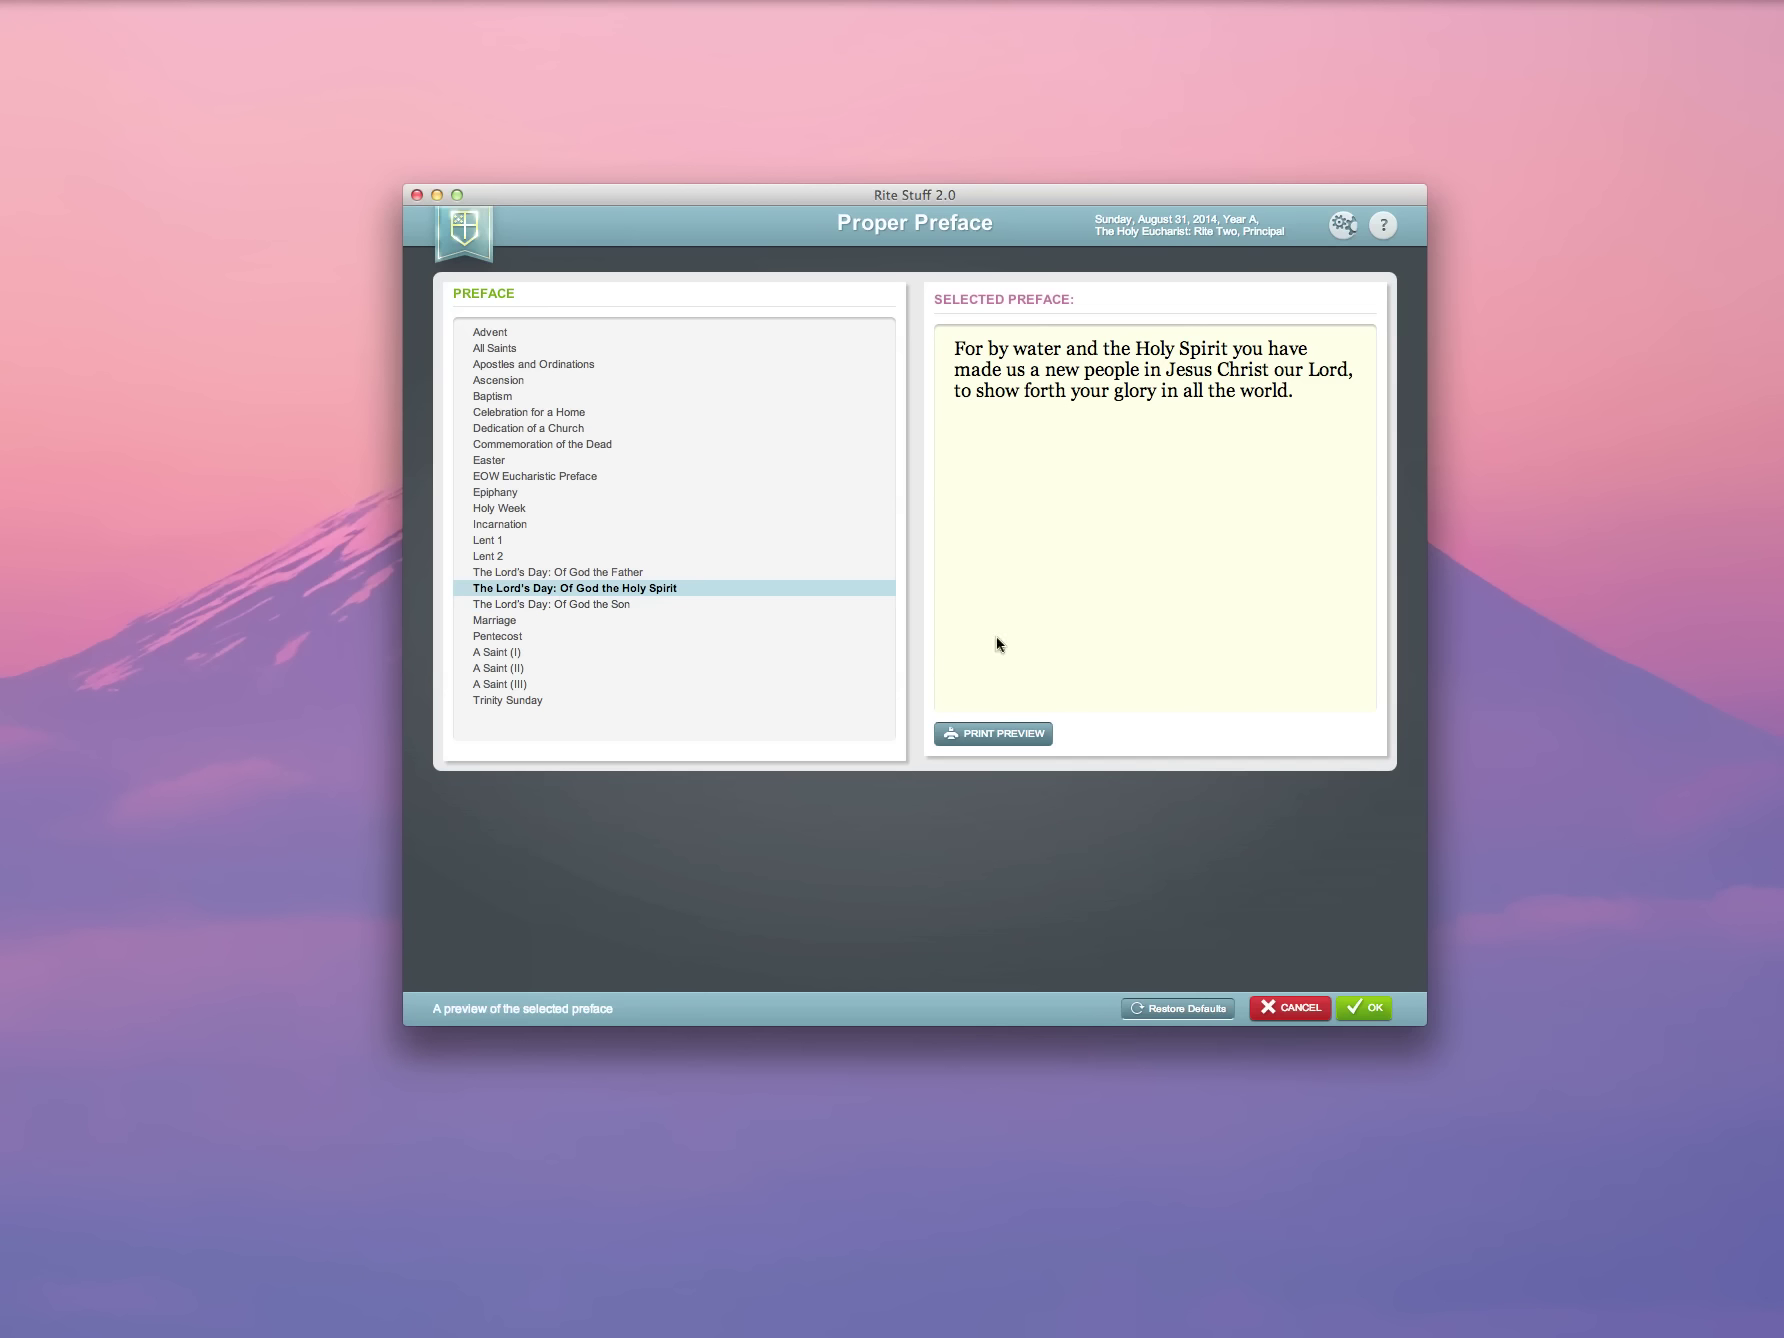
left_click(1368, 1010)
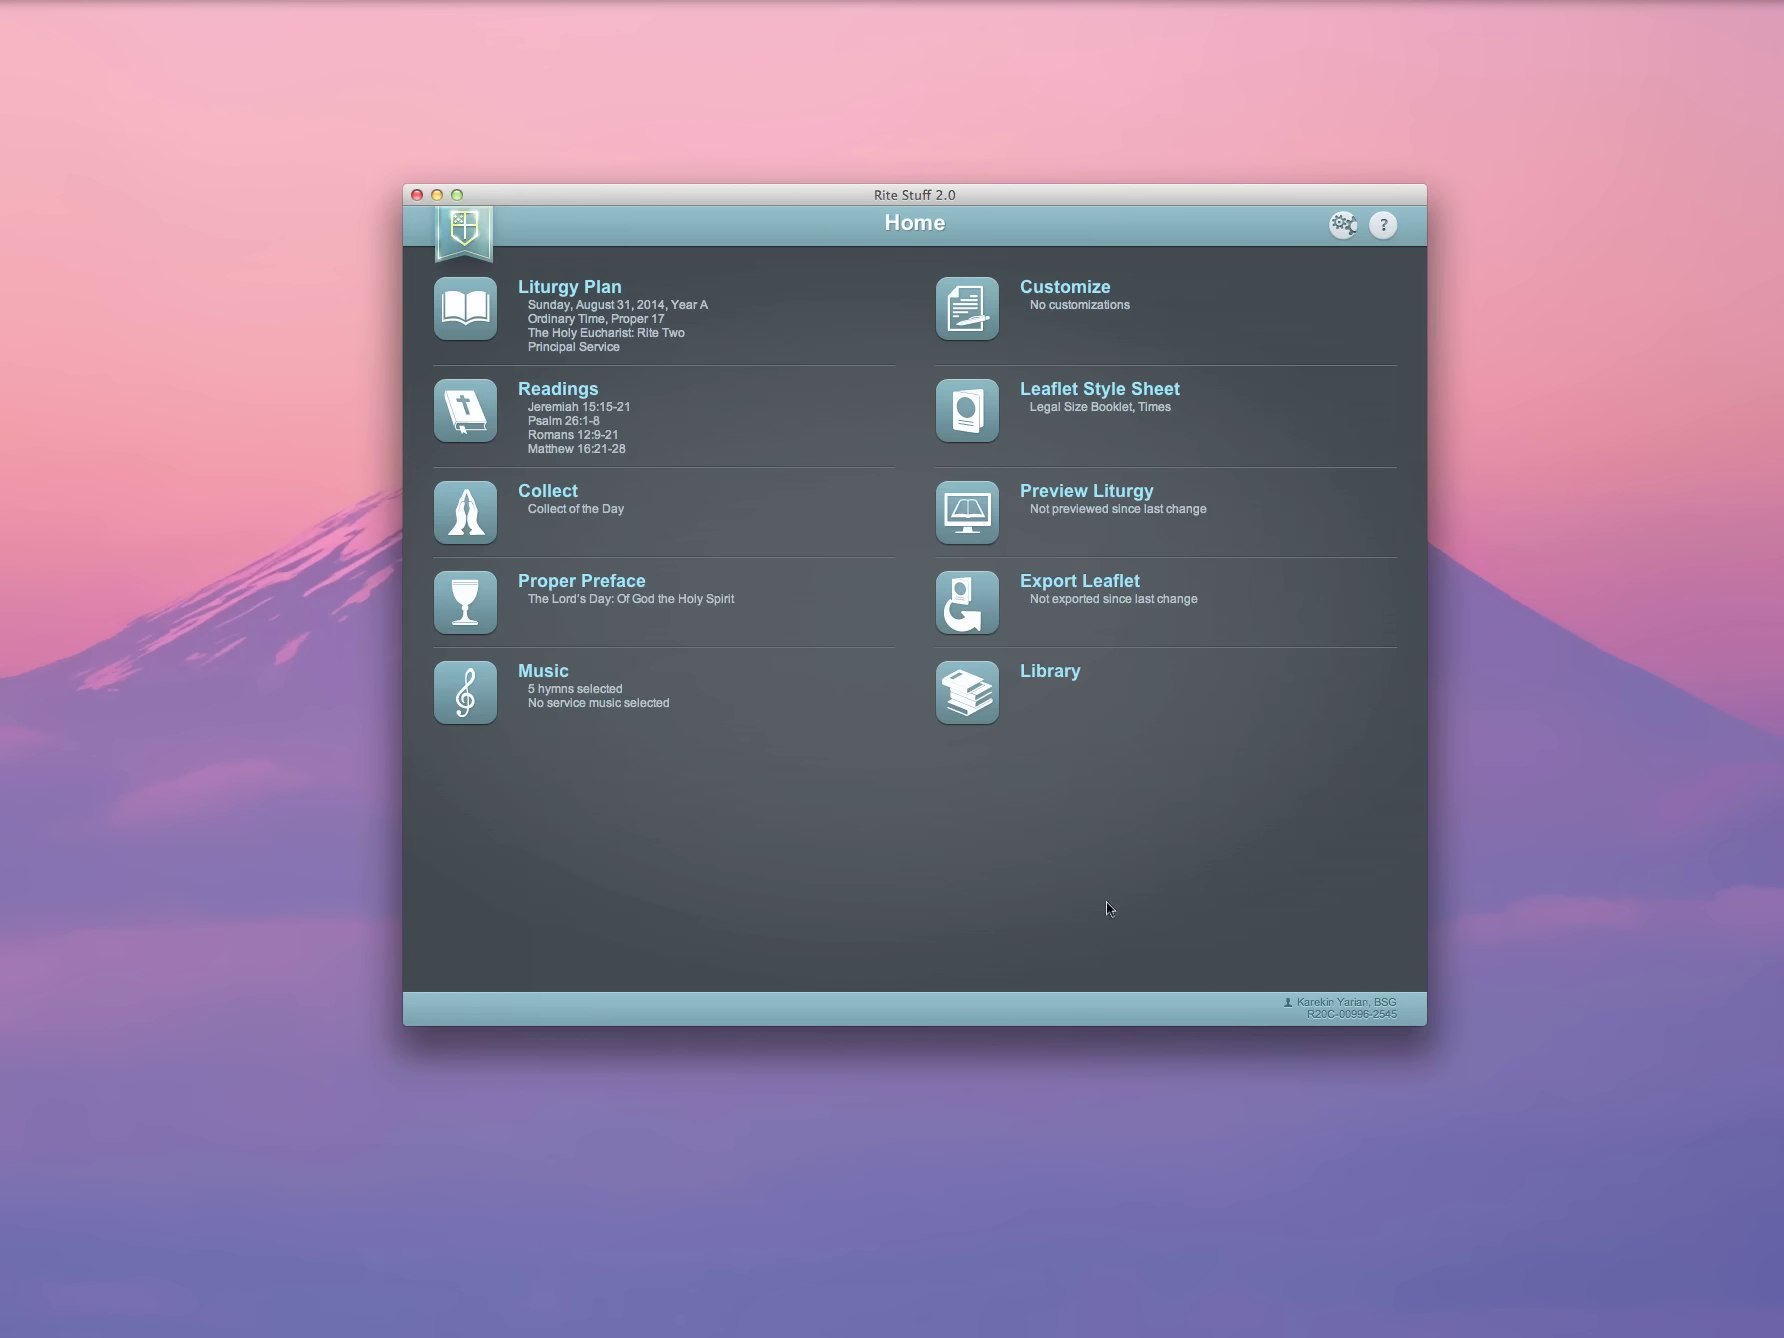
Step: Review the music plan's suggested hymns from Entrance to Postcommunion and the available service music sections
left_click(472, 690)
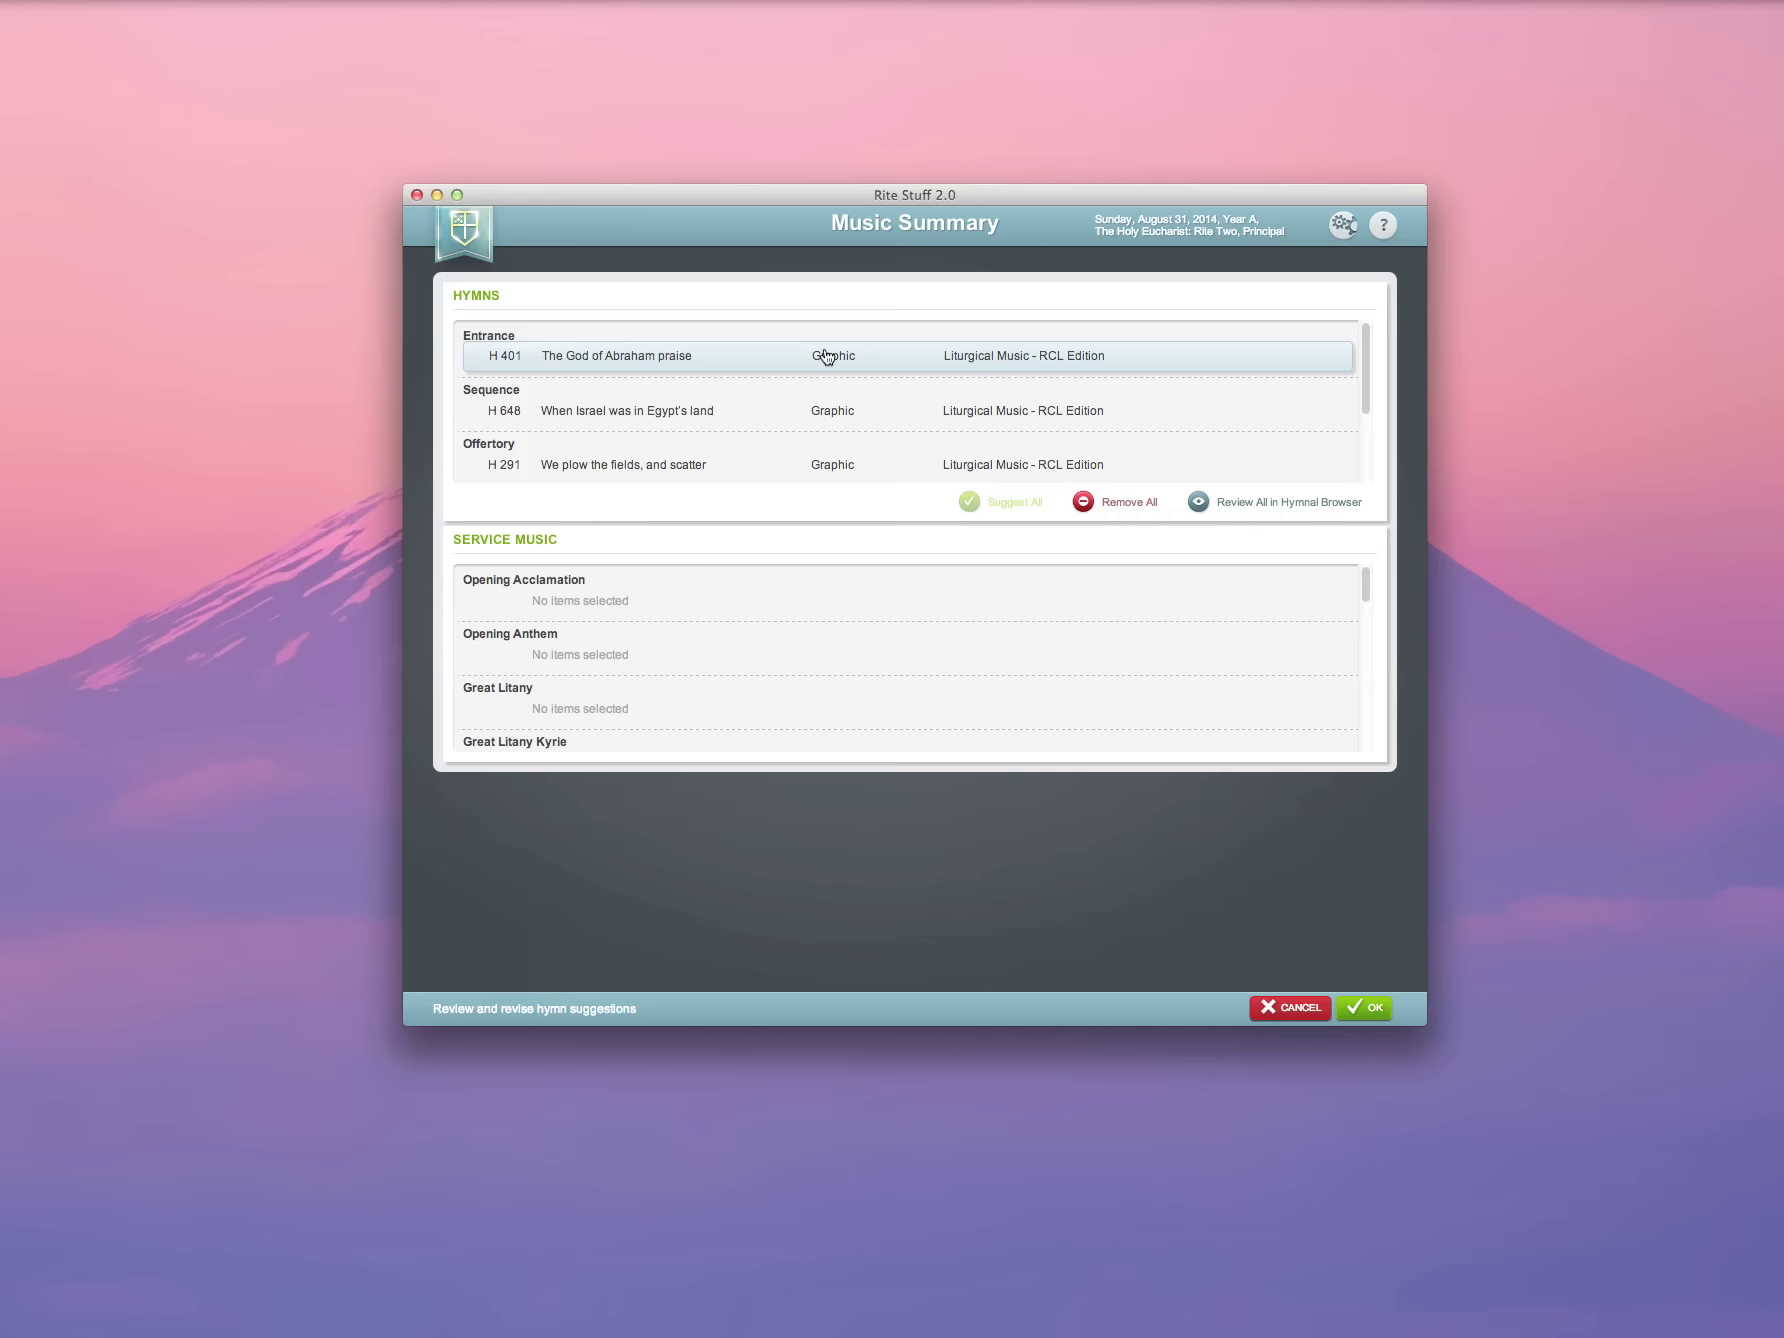
scroll(826, 355, "down", 5)
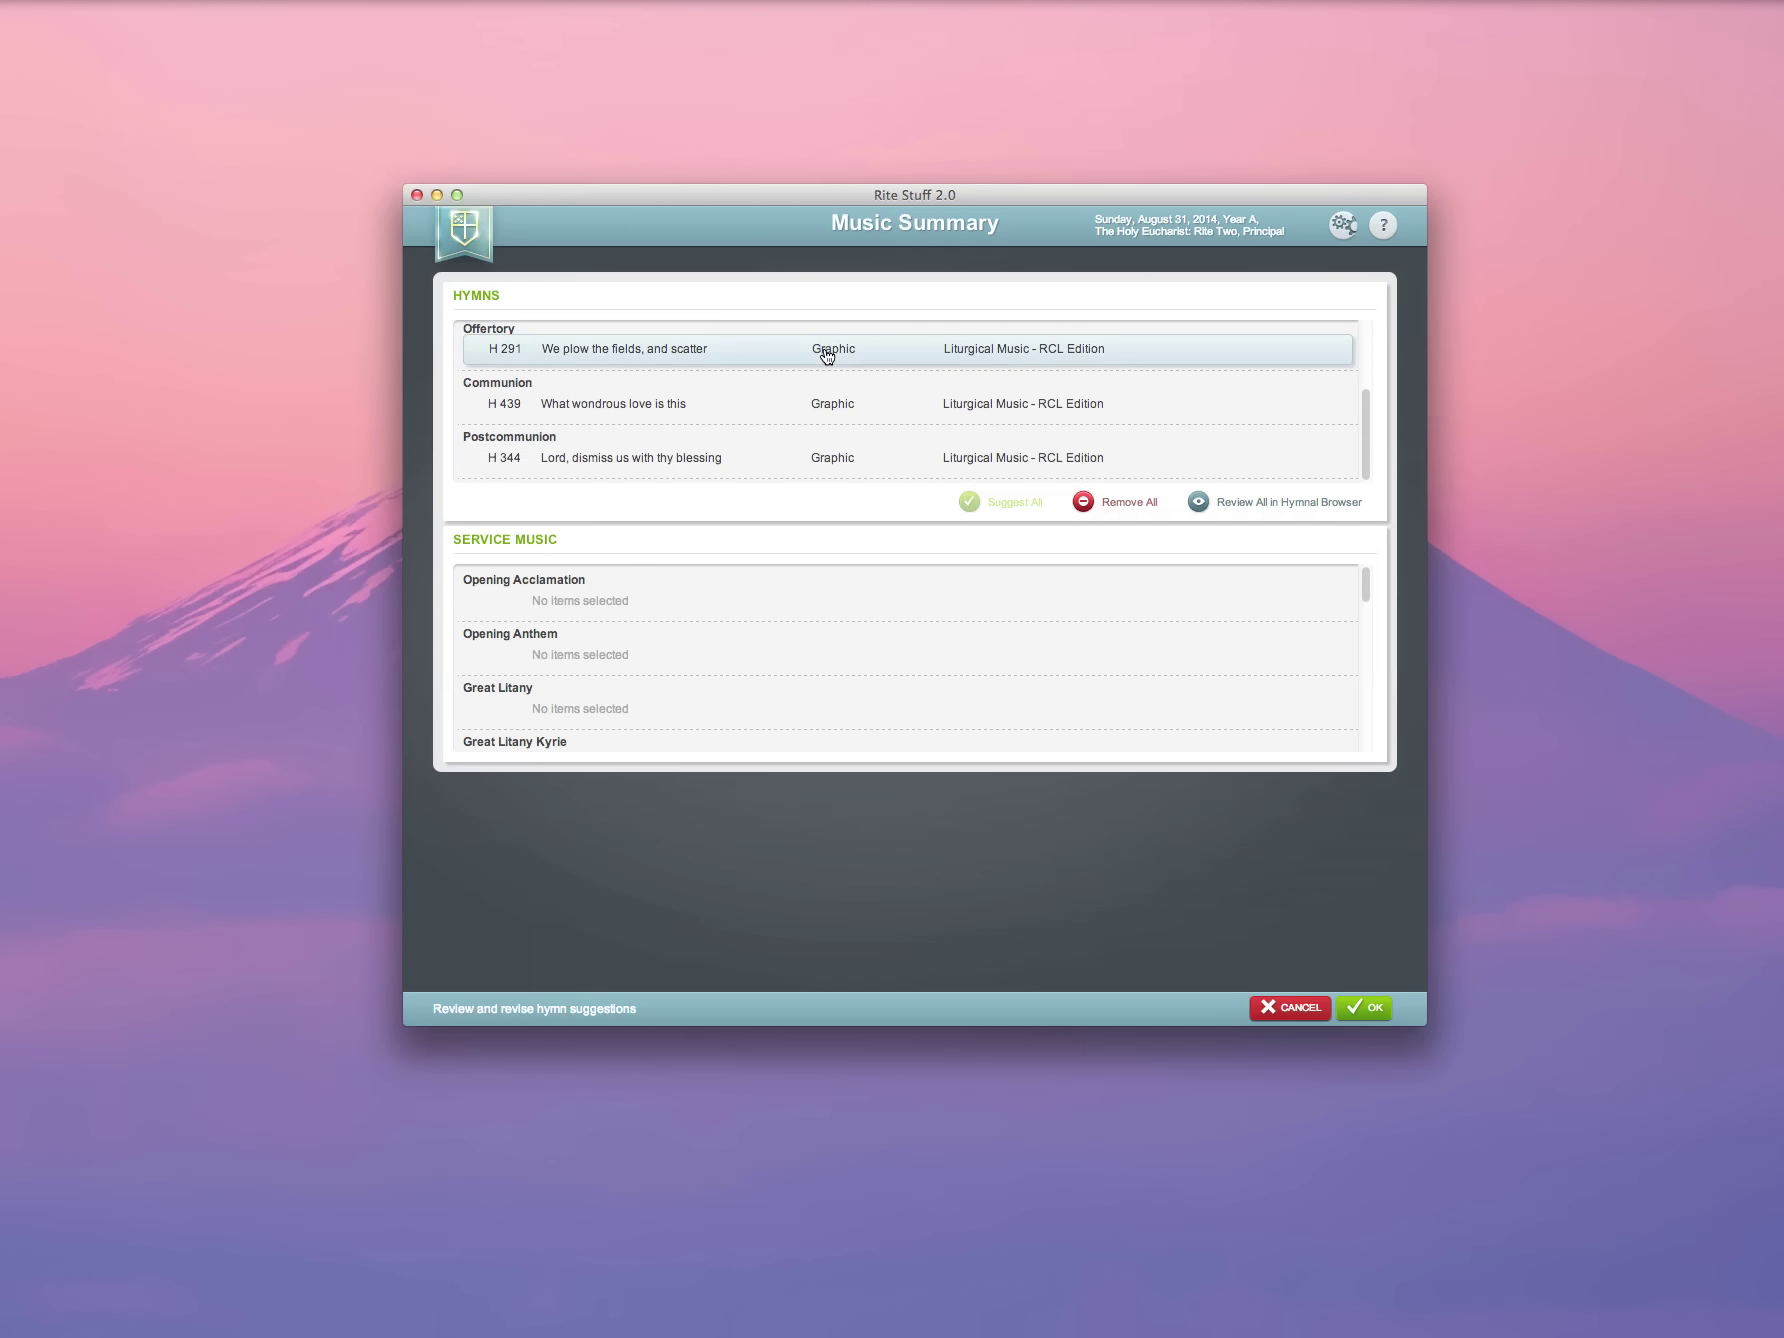
scroll(826, 355, "up", 5)
scroll(826, 355, "down", 5)
scroll(826, 355, "up", 5)
scroll(826, 355, "down", 3)
scroll(825, 352, "down", 1)
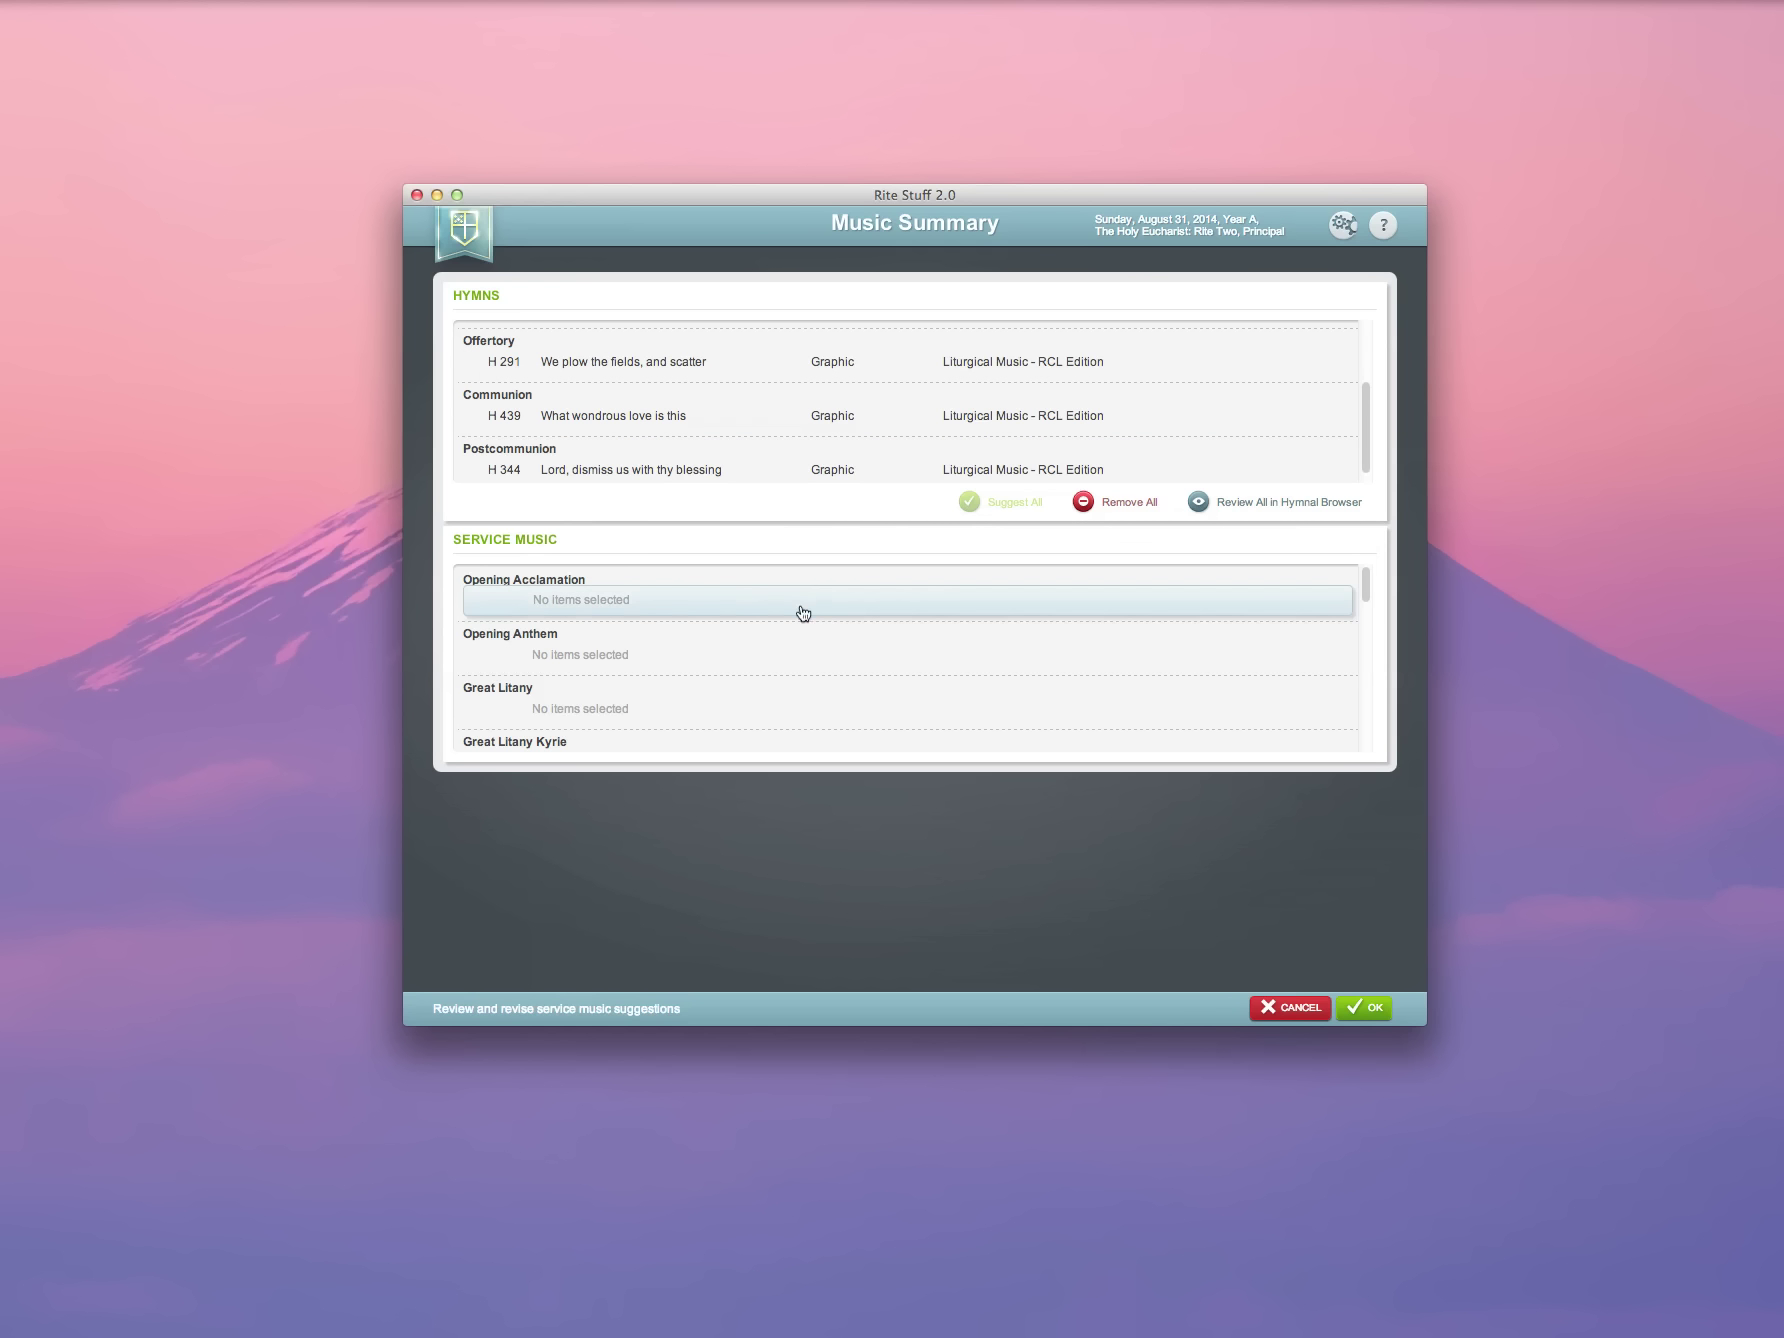
scroll(745, 630, "down", 3)
scroll(745, 636, "down", 4)
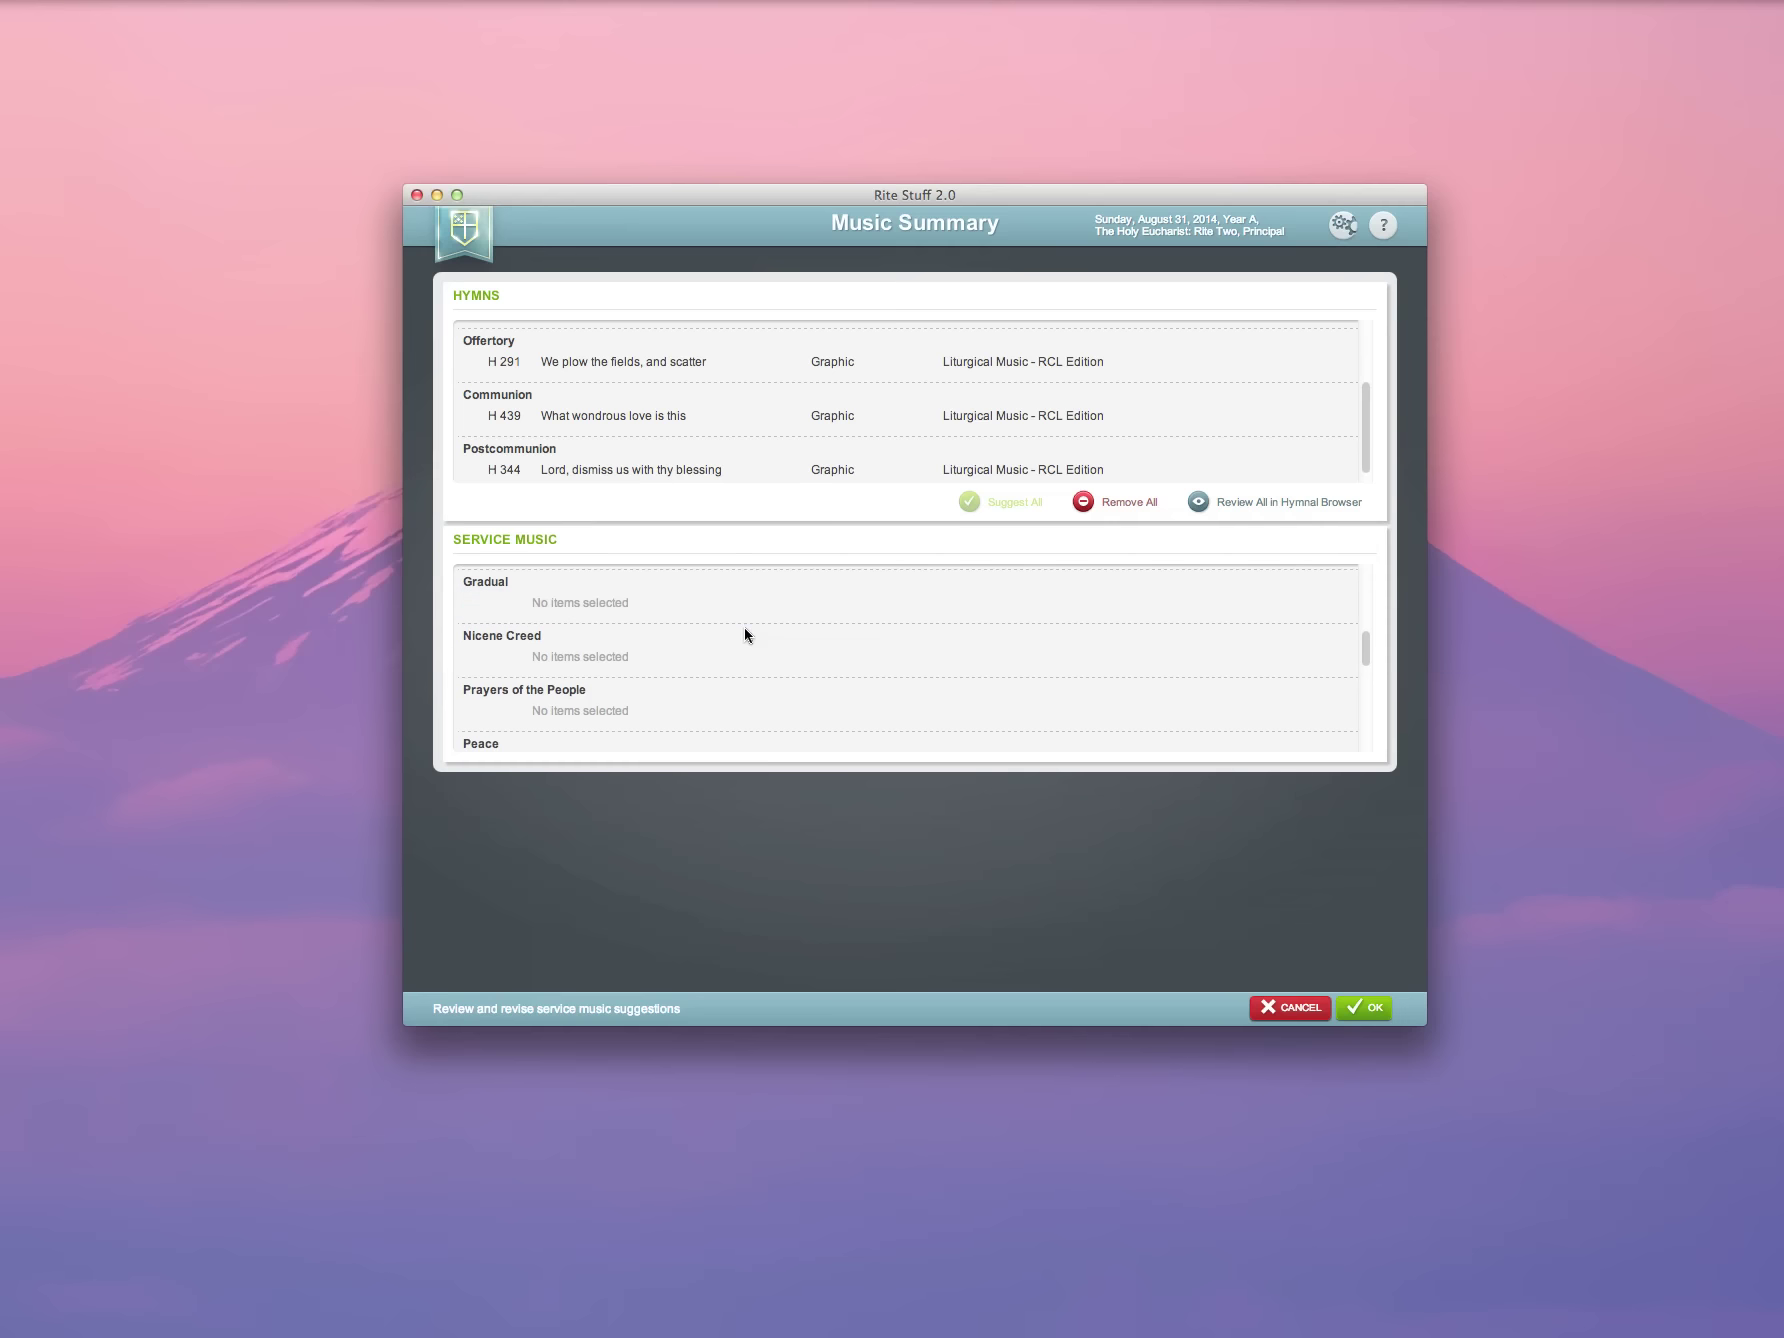
scroll(747, 636, "up", 1)
scroll(747, 636, "up", 2)
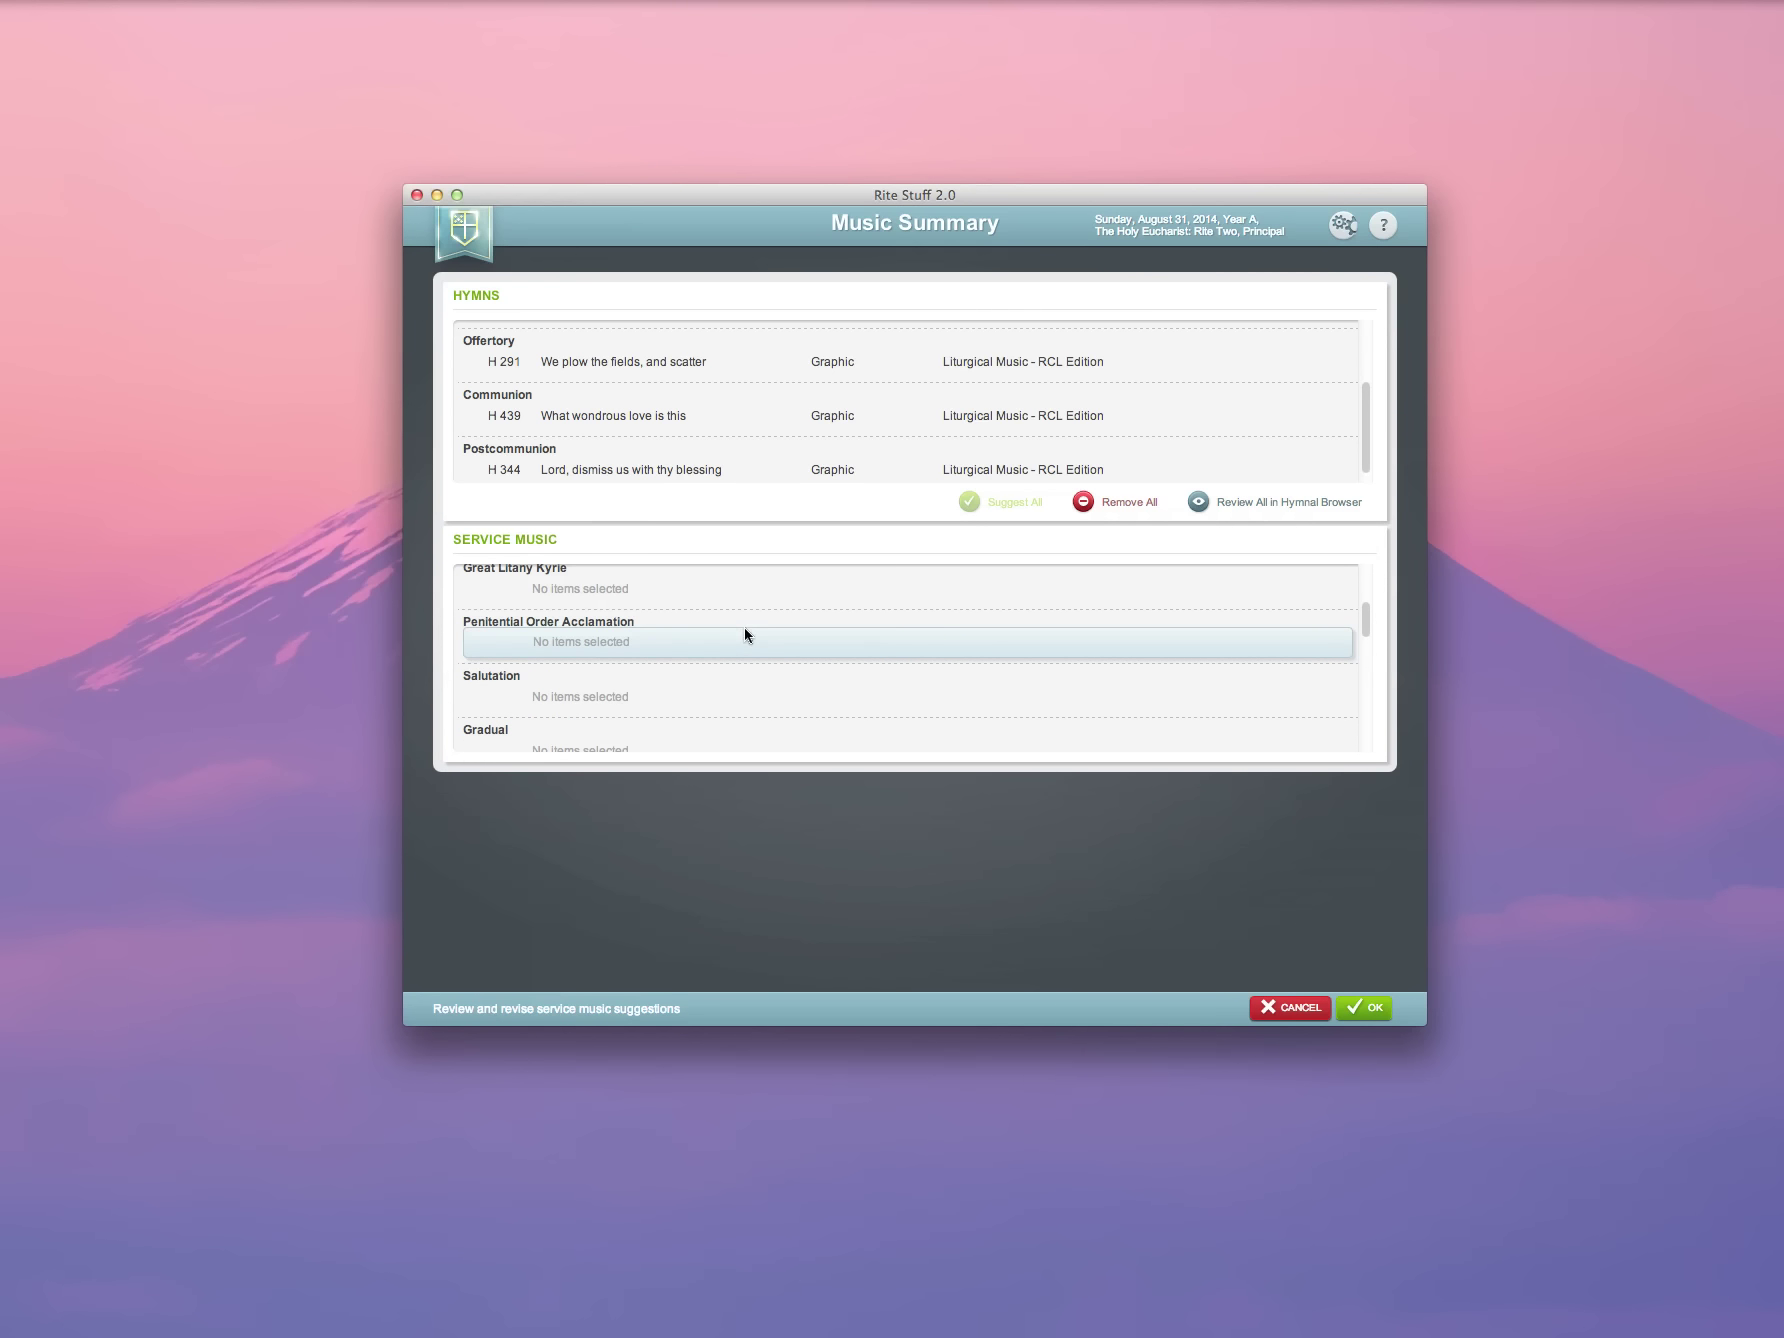
scroll(744, 633, "up", 3)
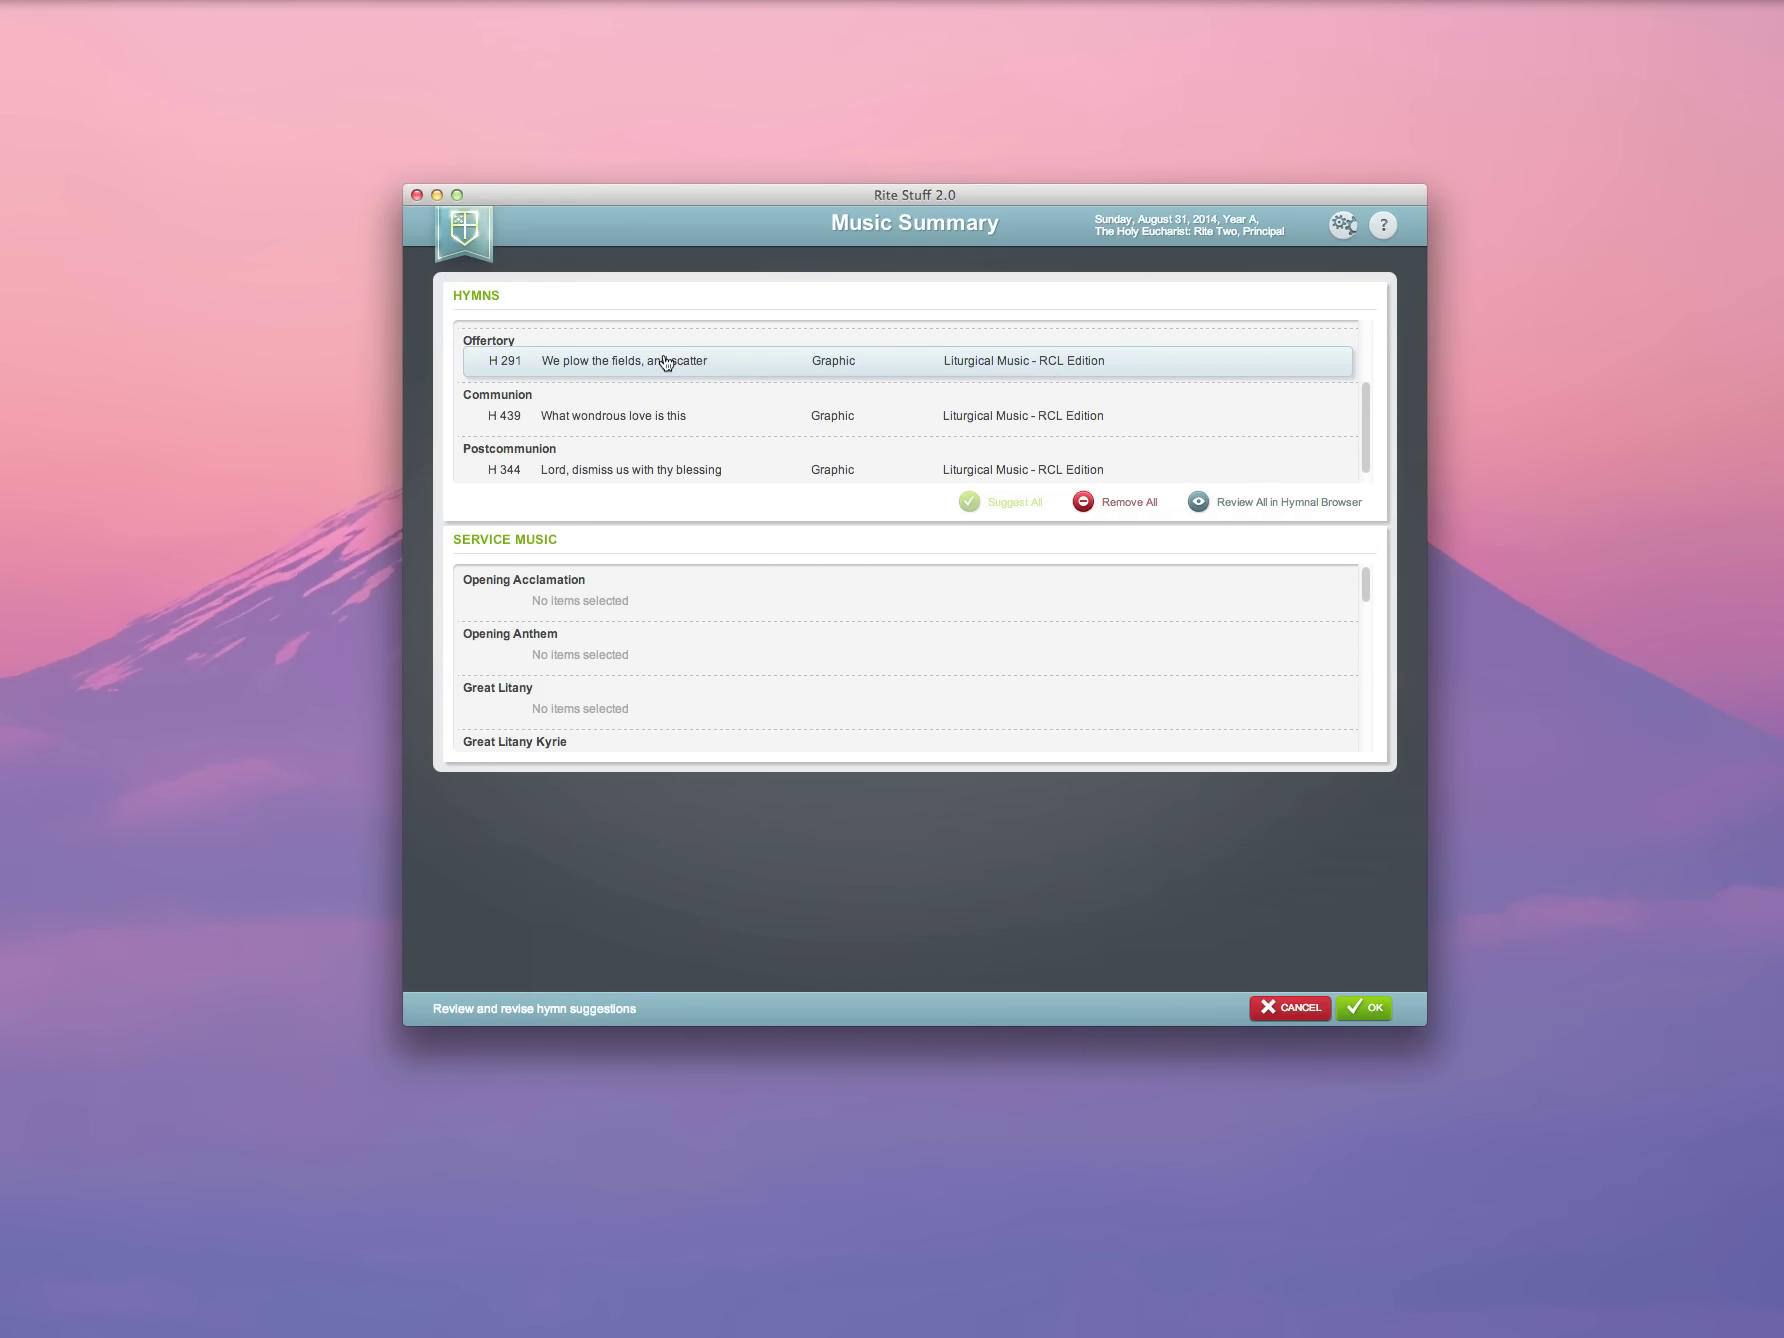
Step: Review the planned hymns in the Hymnal Browser, play the harmony of H 291, stop playback and return to the music summary
left_click(1249, 509)
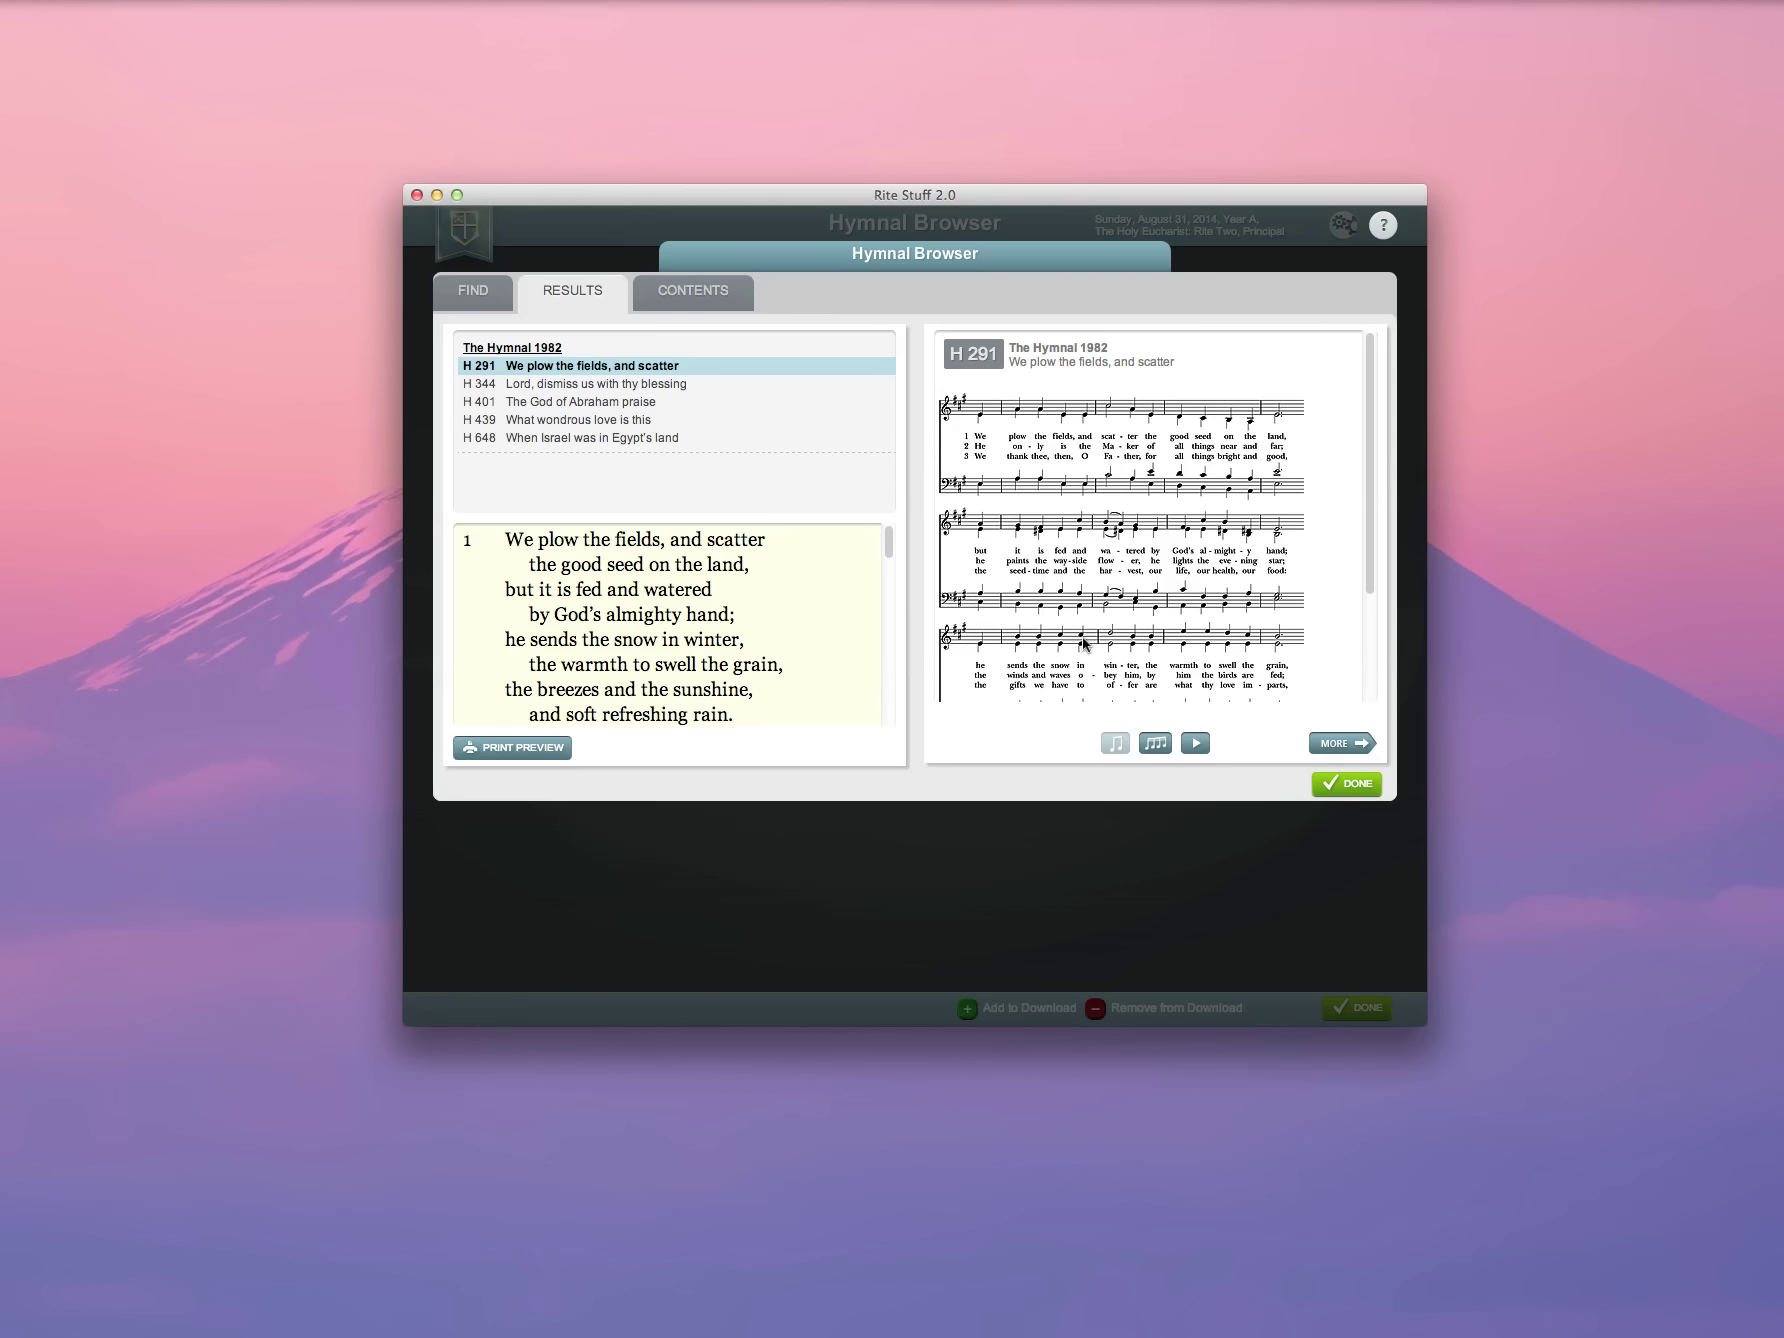
left_click(1156, 745)
left_click(1196, 746)
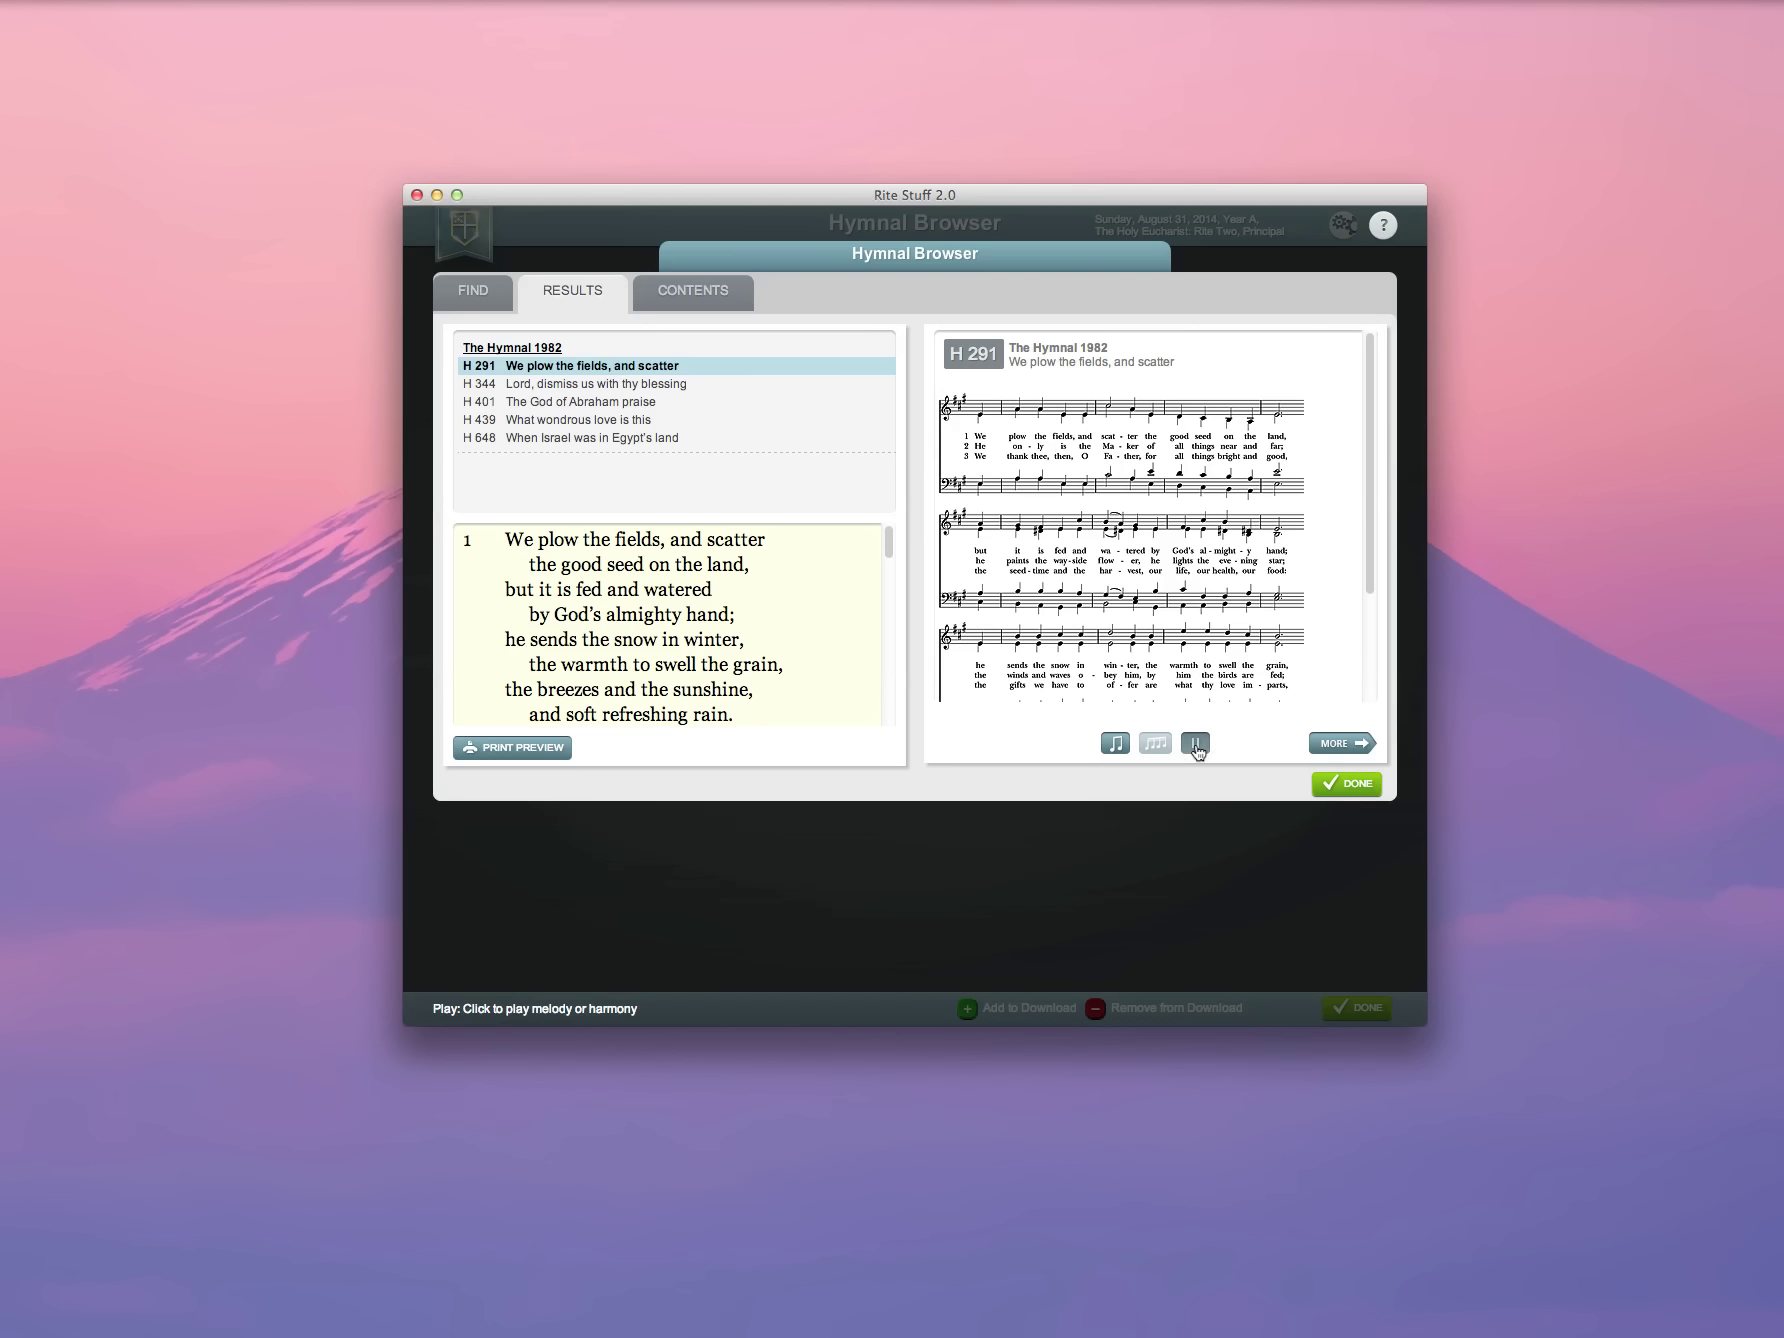
left_click(1196, 746)
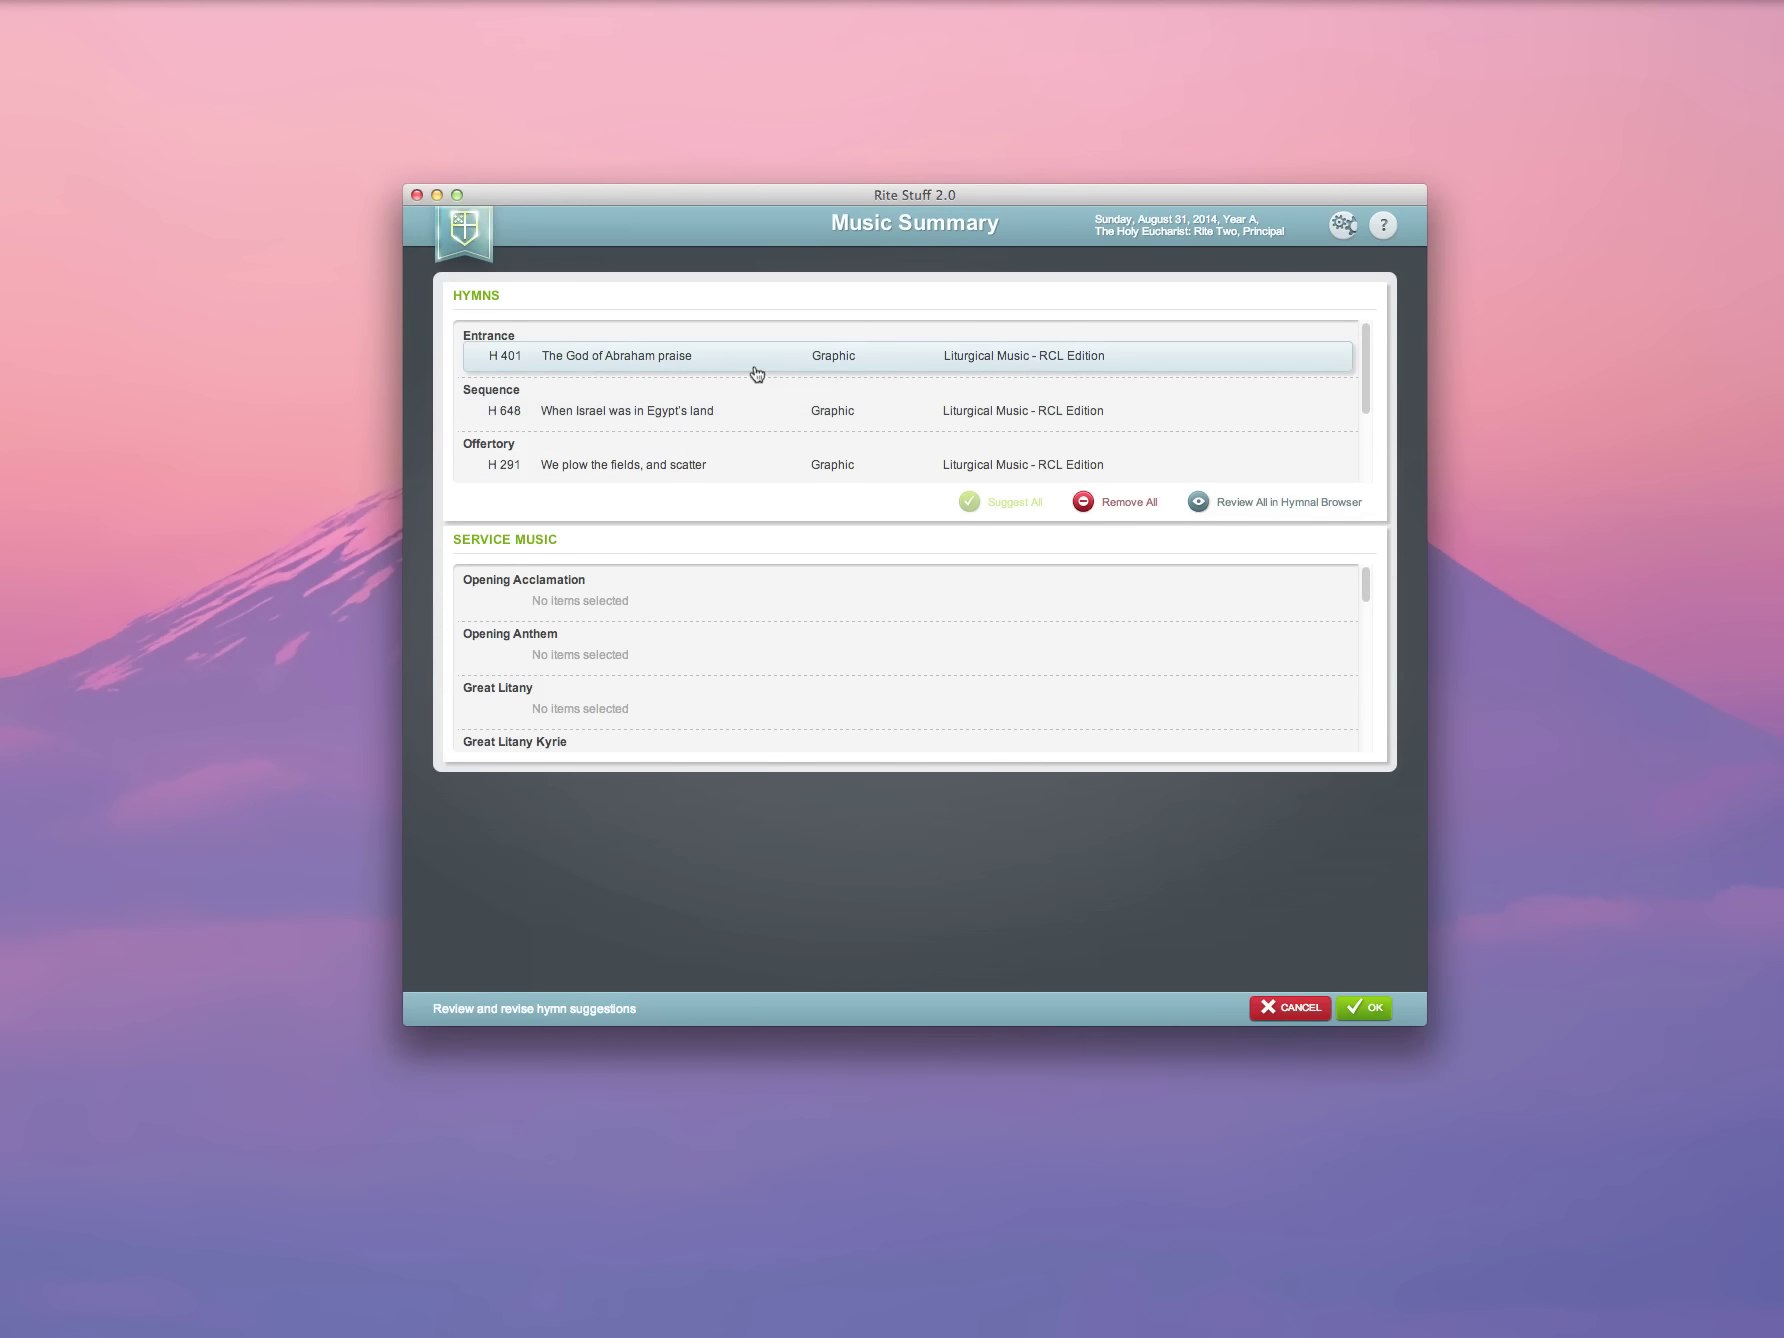
Step: Open the Entrance hymn H 401 for editing and browse its list of suggested alternatives
left_click(738, 363)
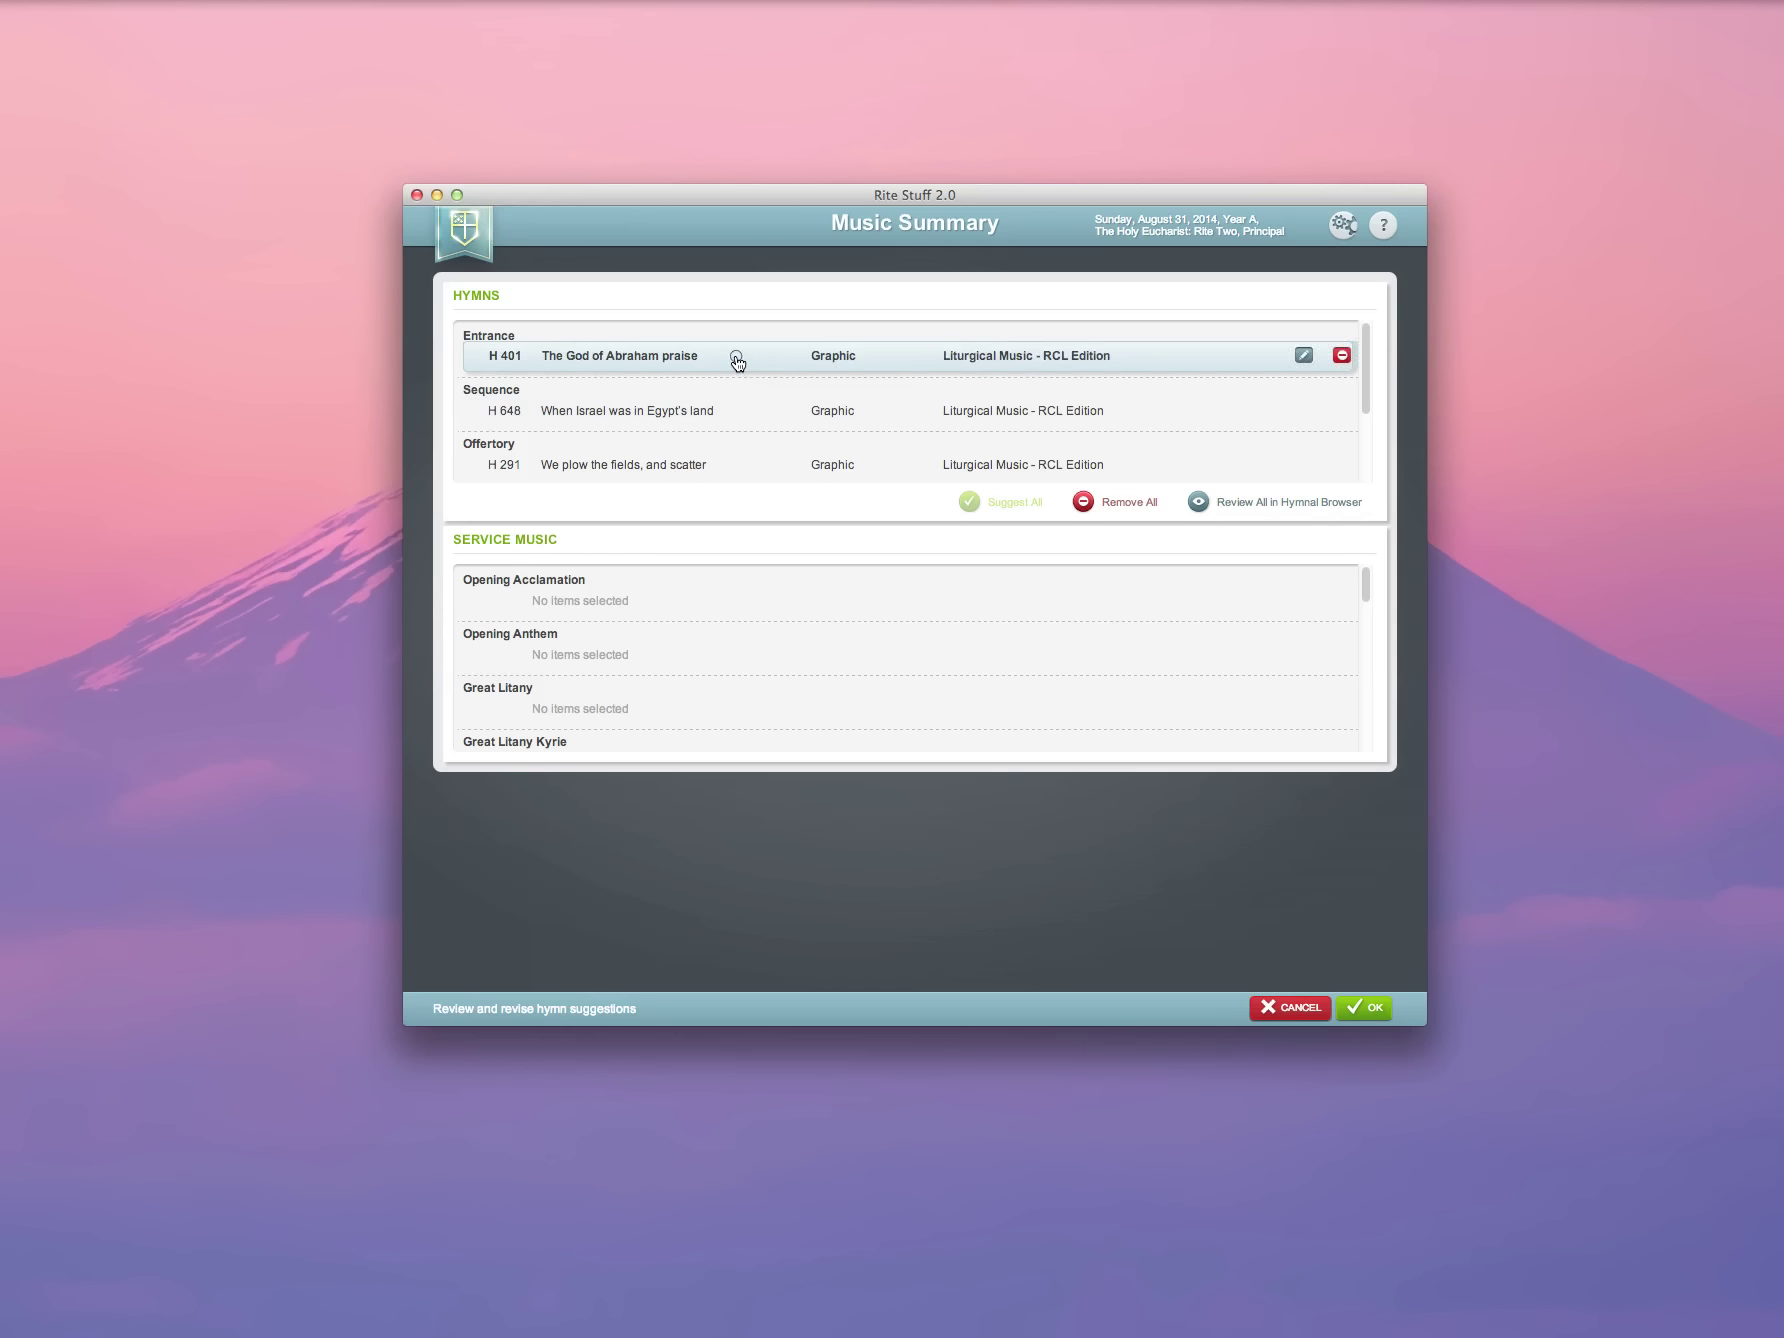
left_click(1304, 357)
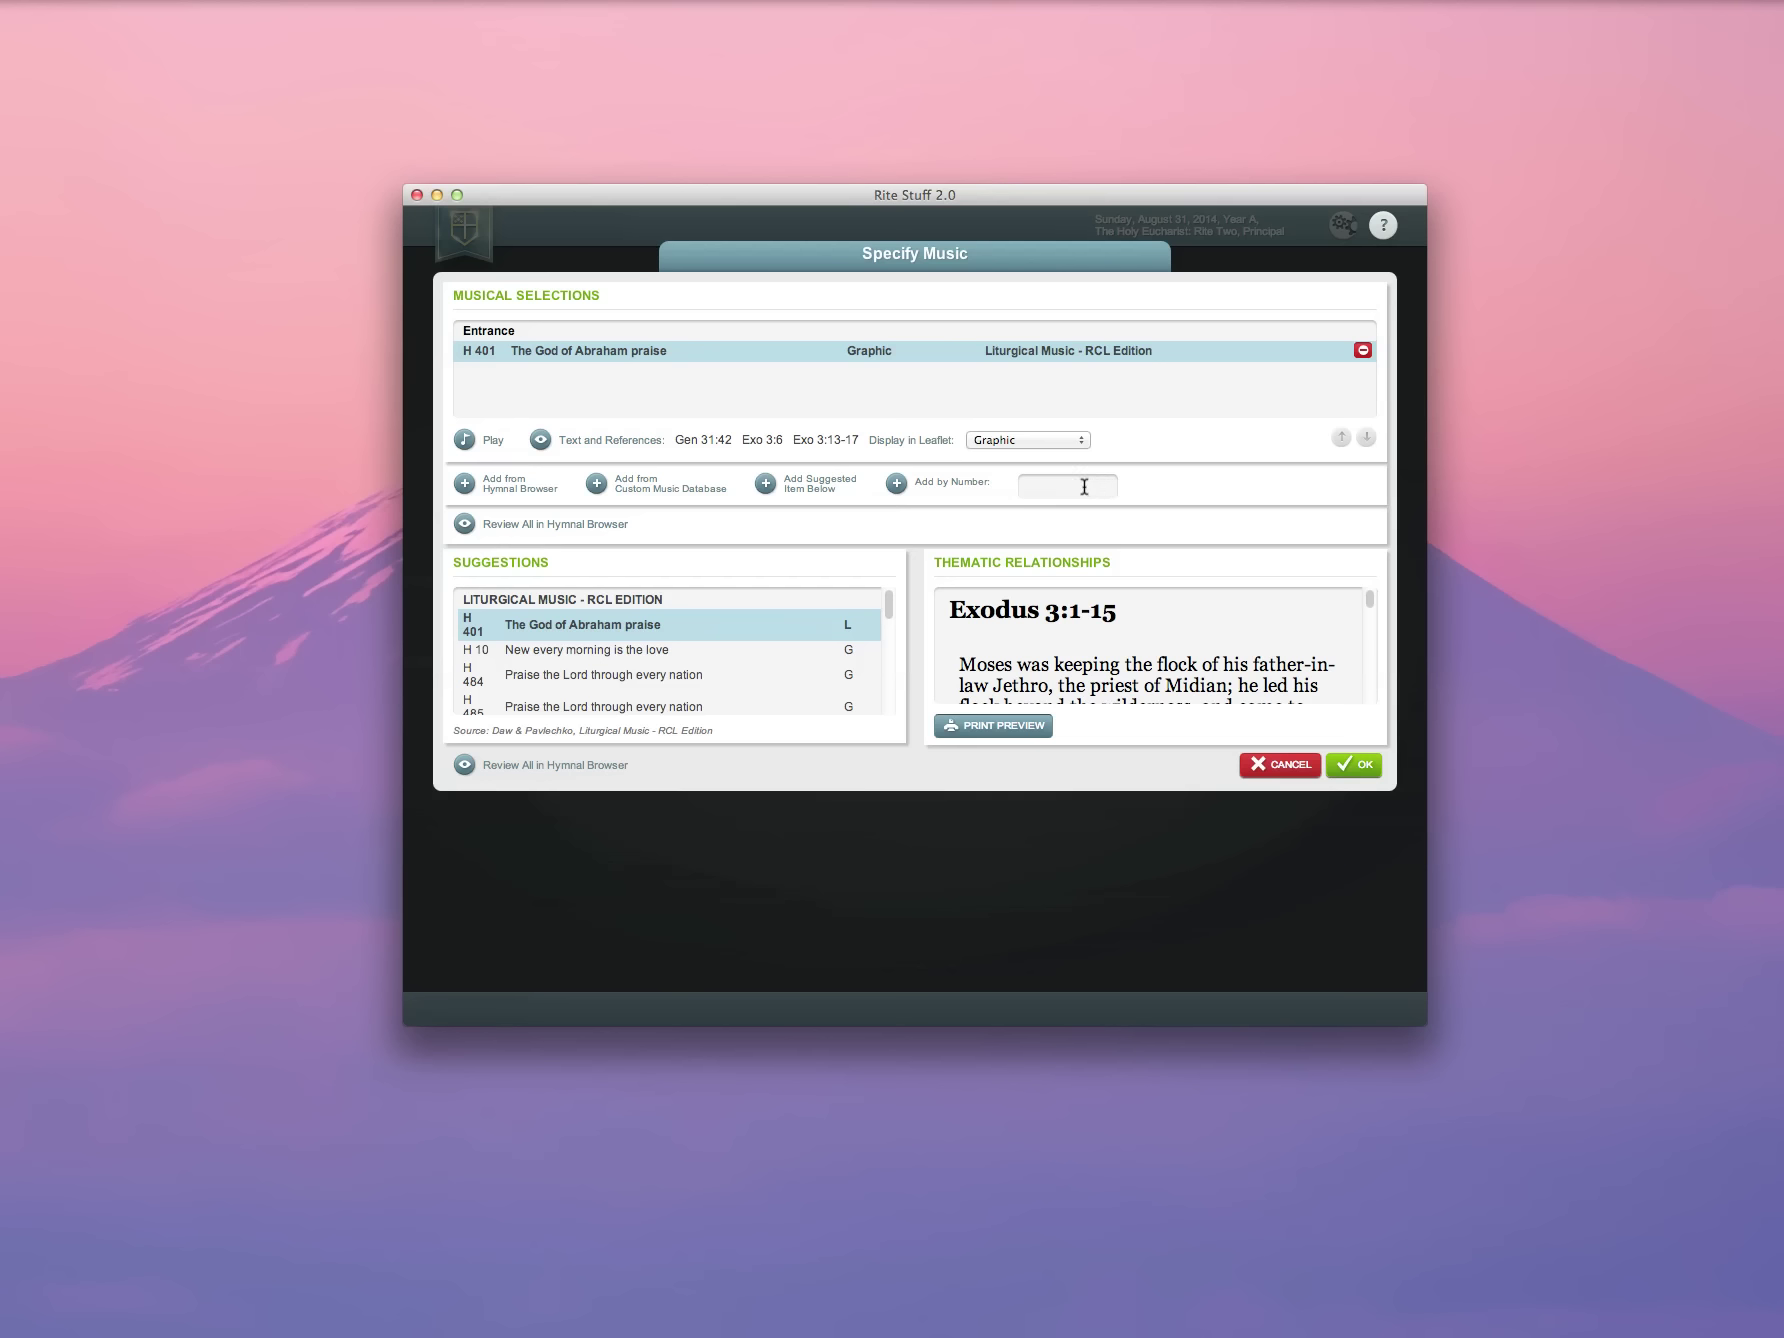
scroll(650, 633, "down", 3)
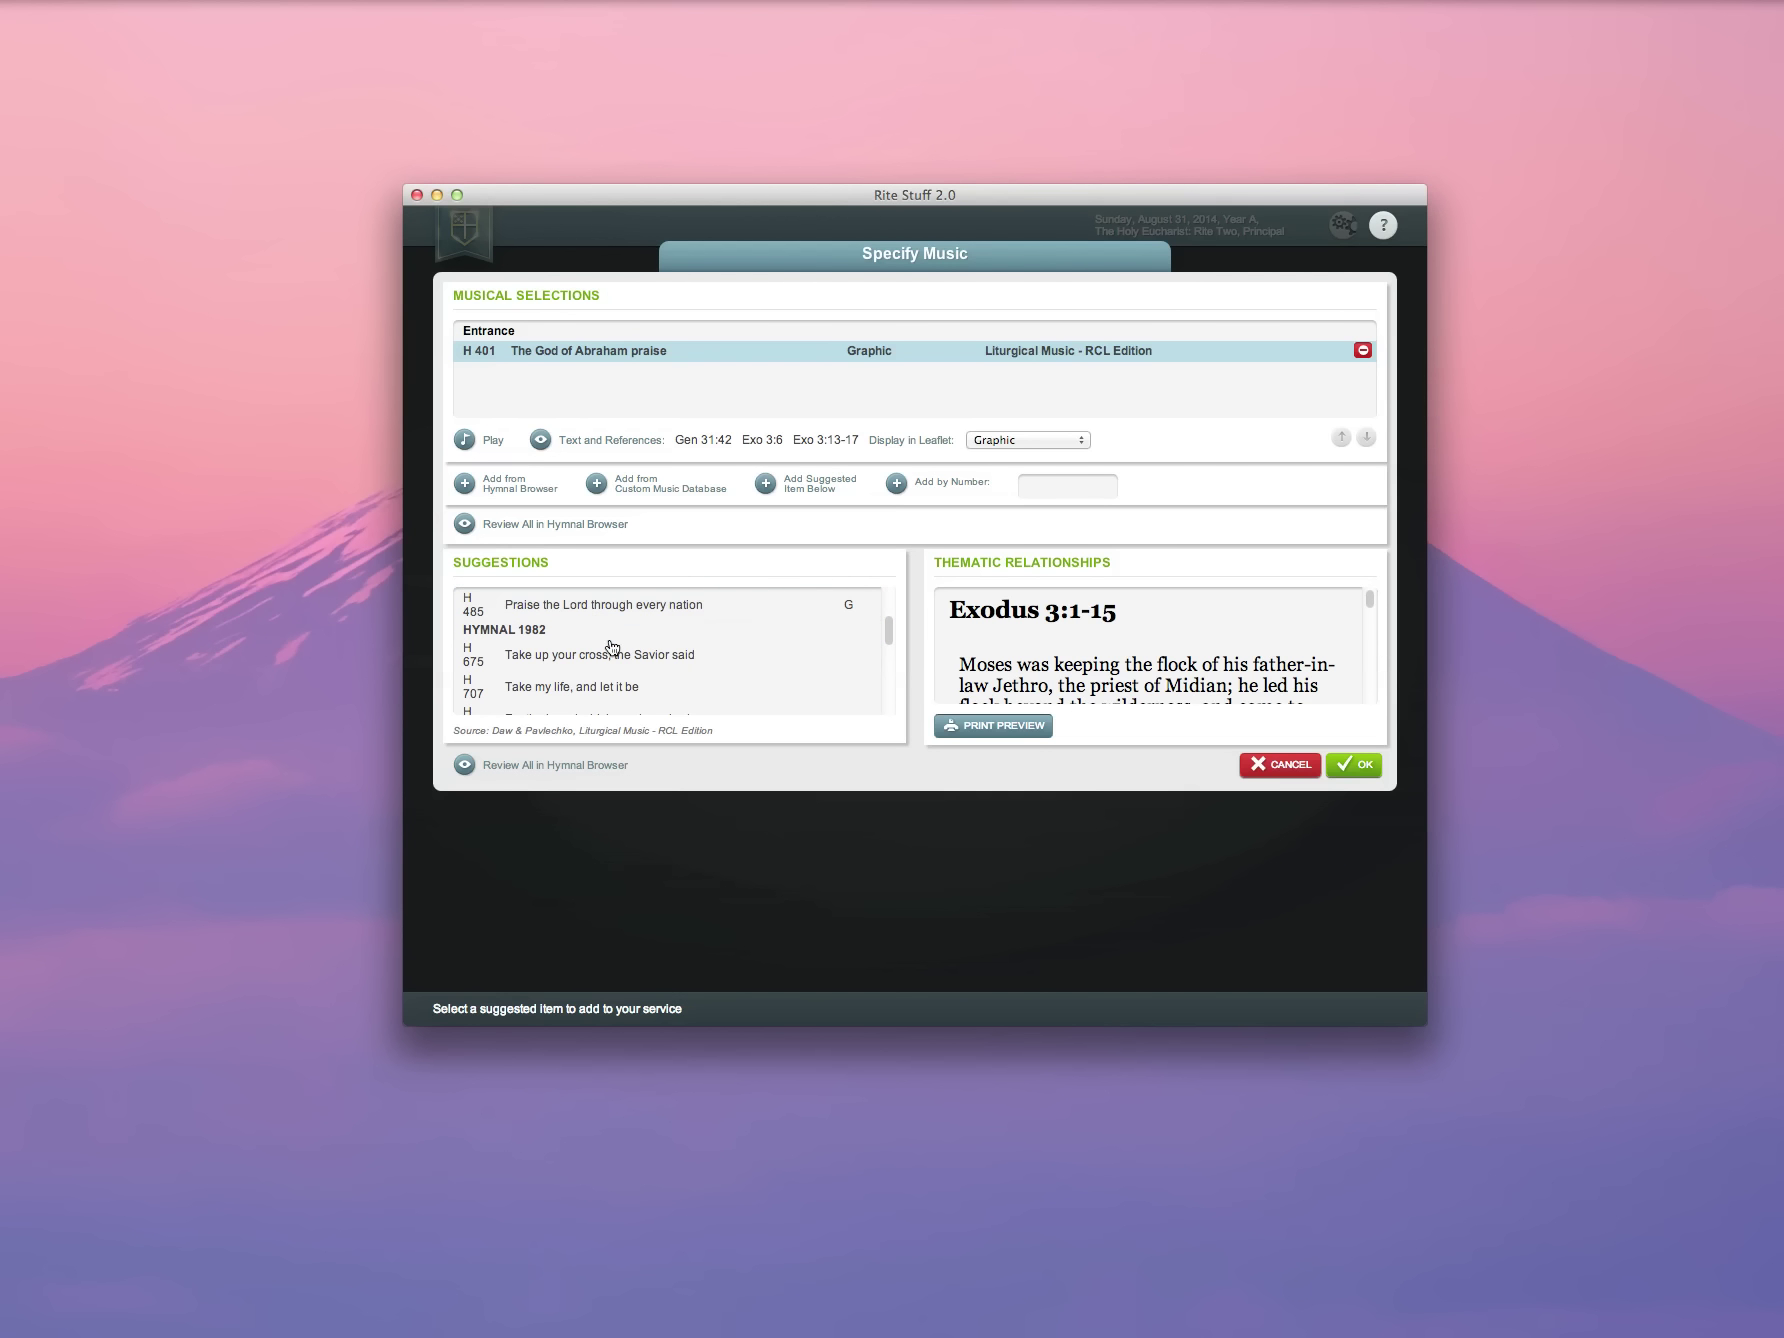
scroll(612, 648, "down", 2)
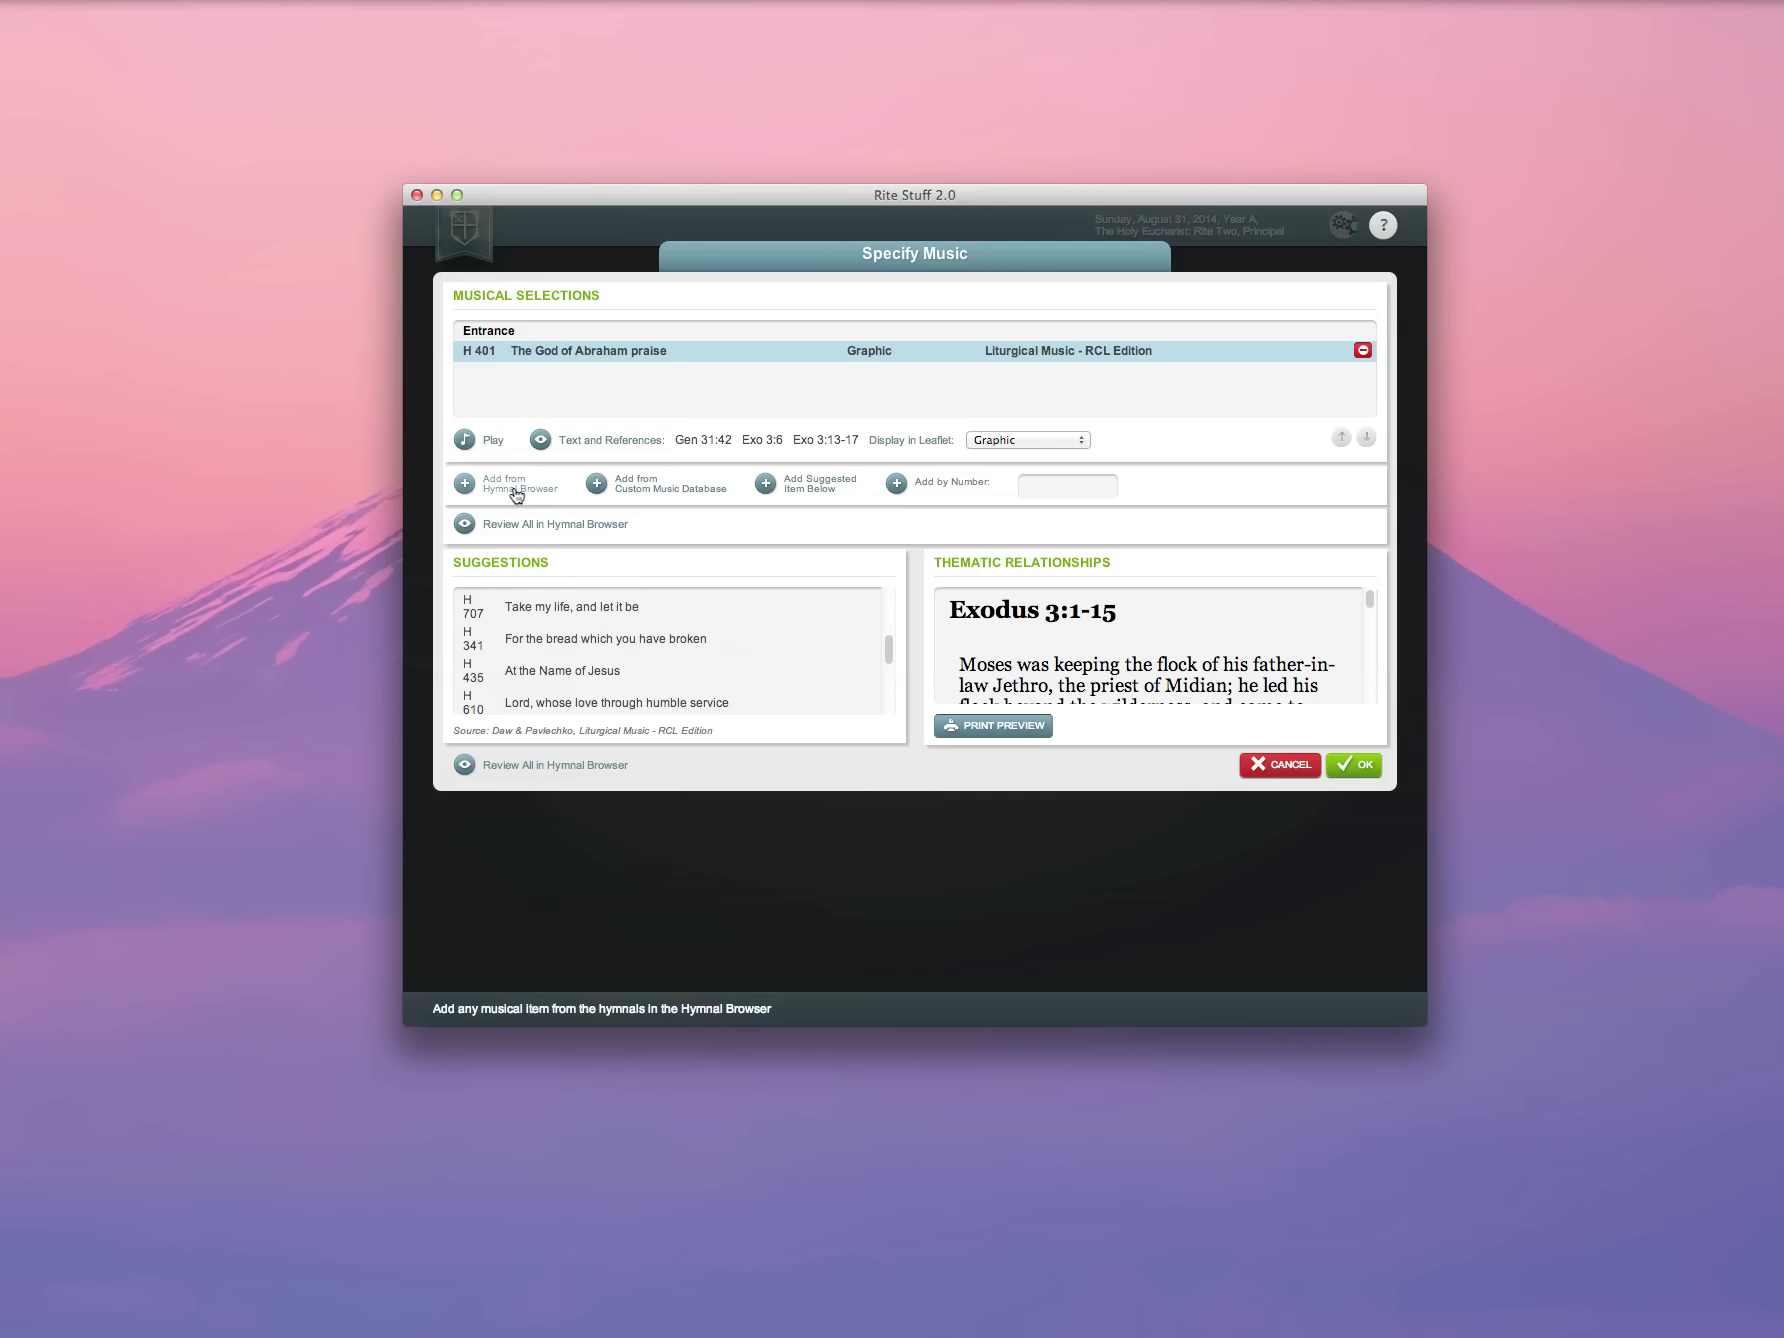
Step: View the full text and scriptural references of "The God of Abraham praise", and close the preview
left_click(610, 440)
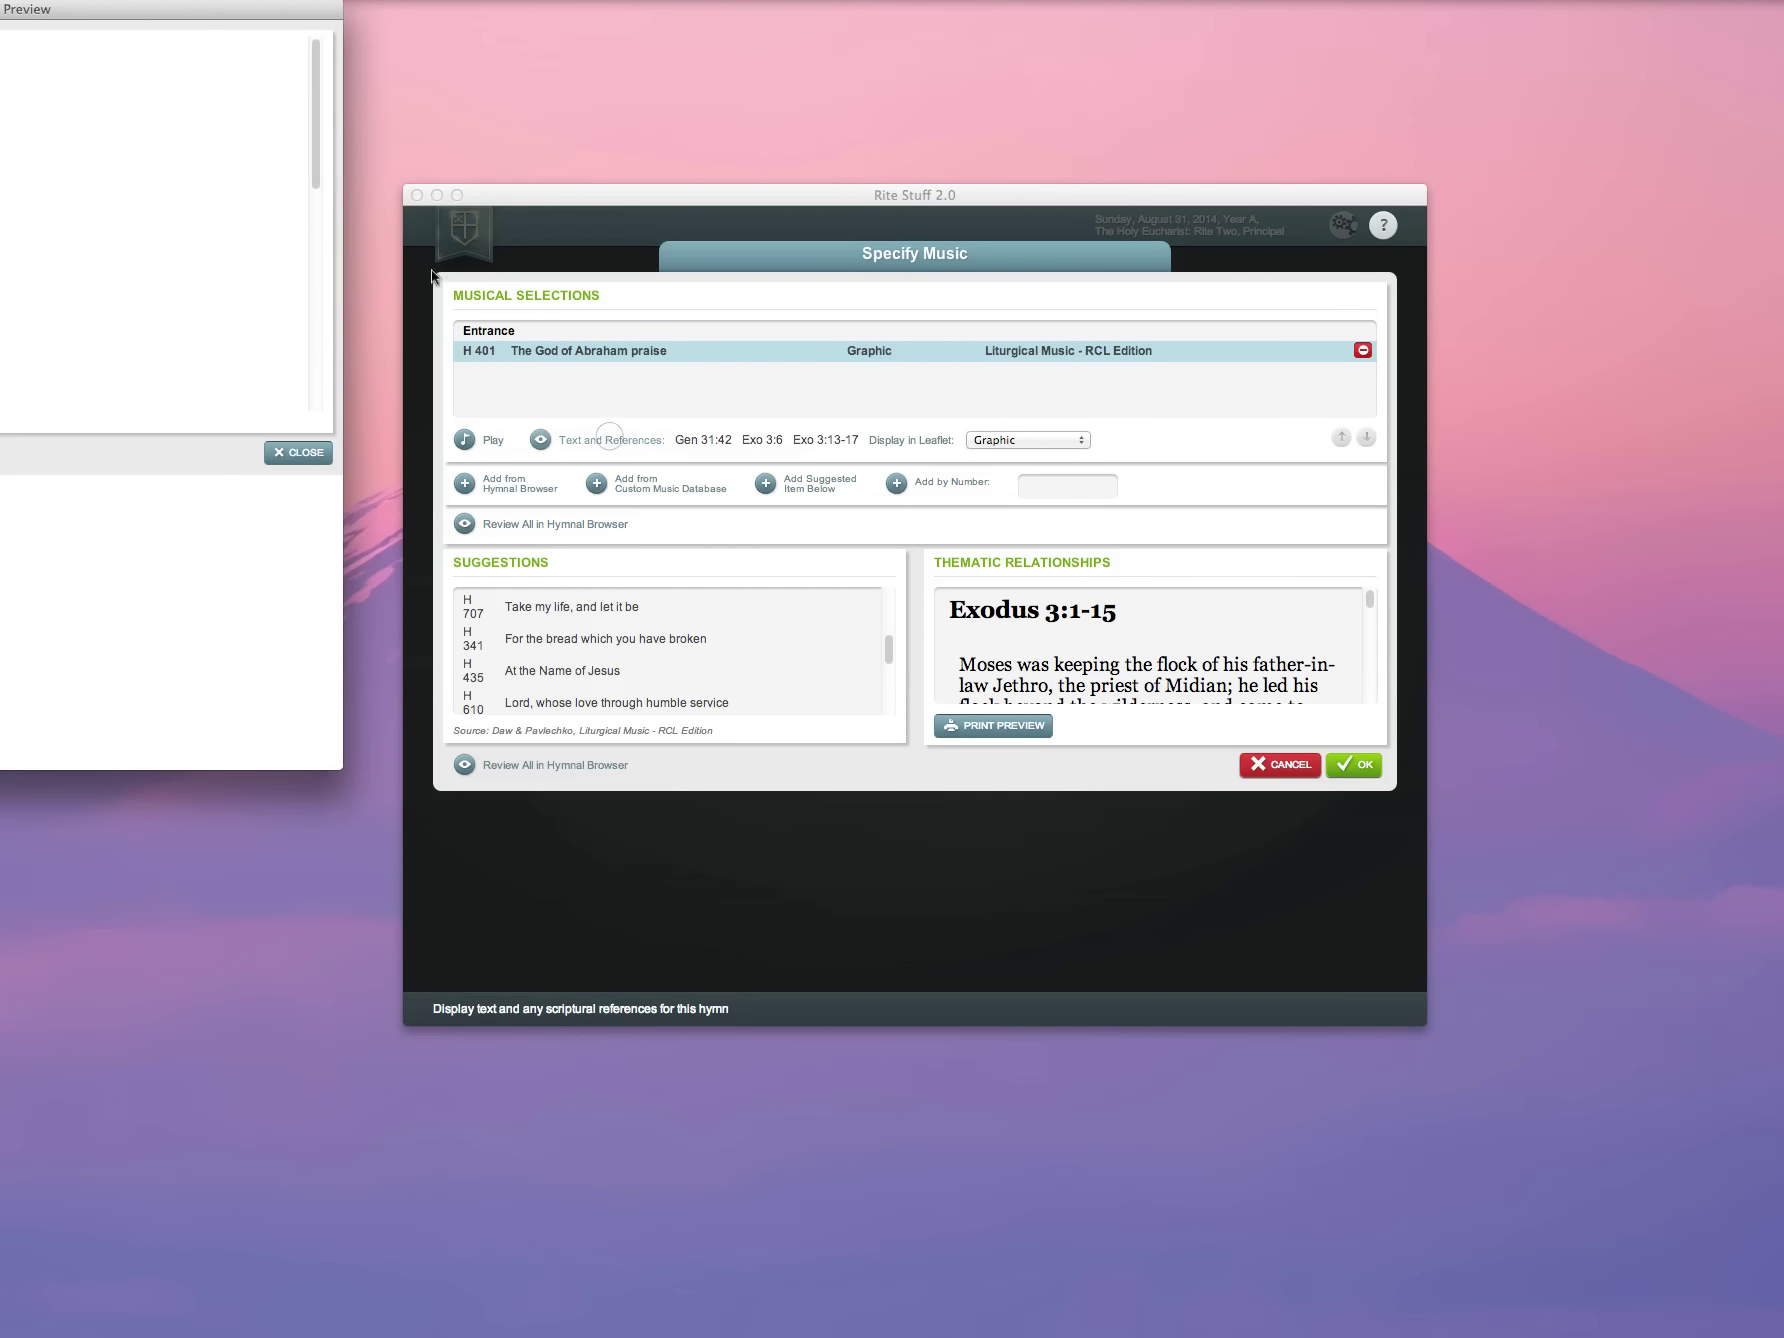
left_click_drag(137, 12, 662, 147)
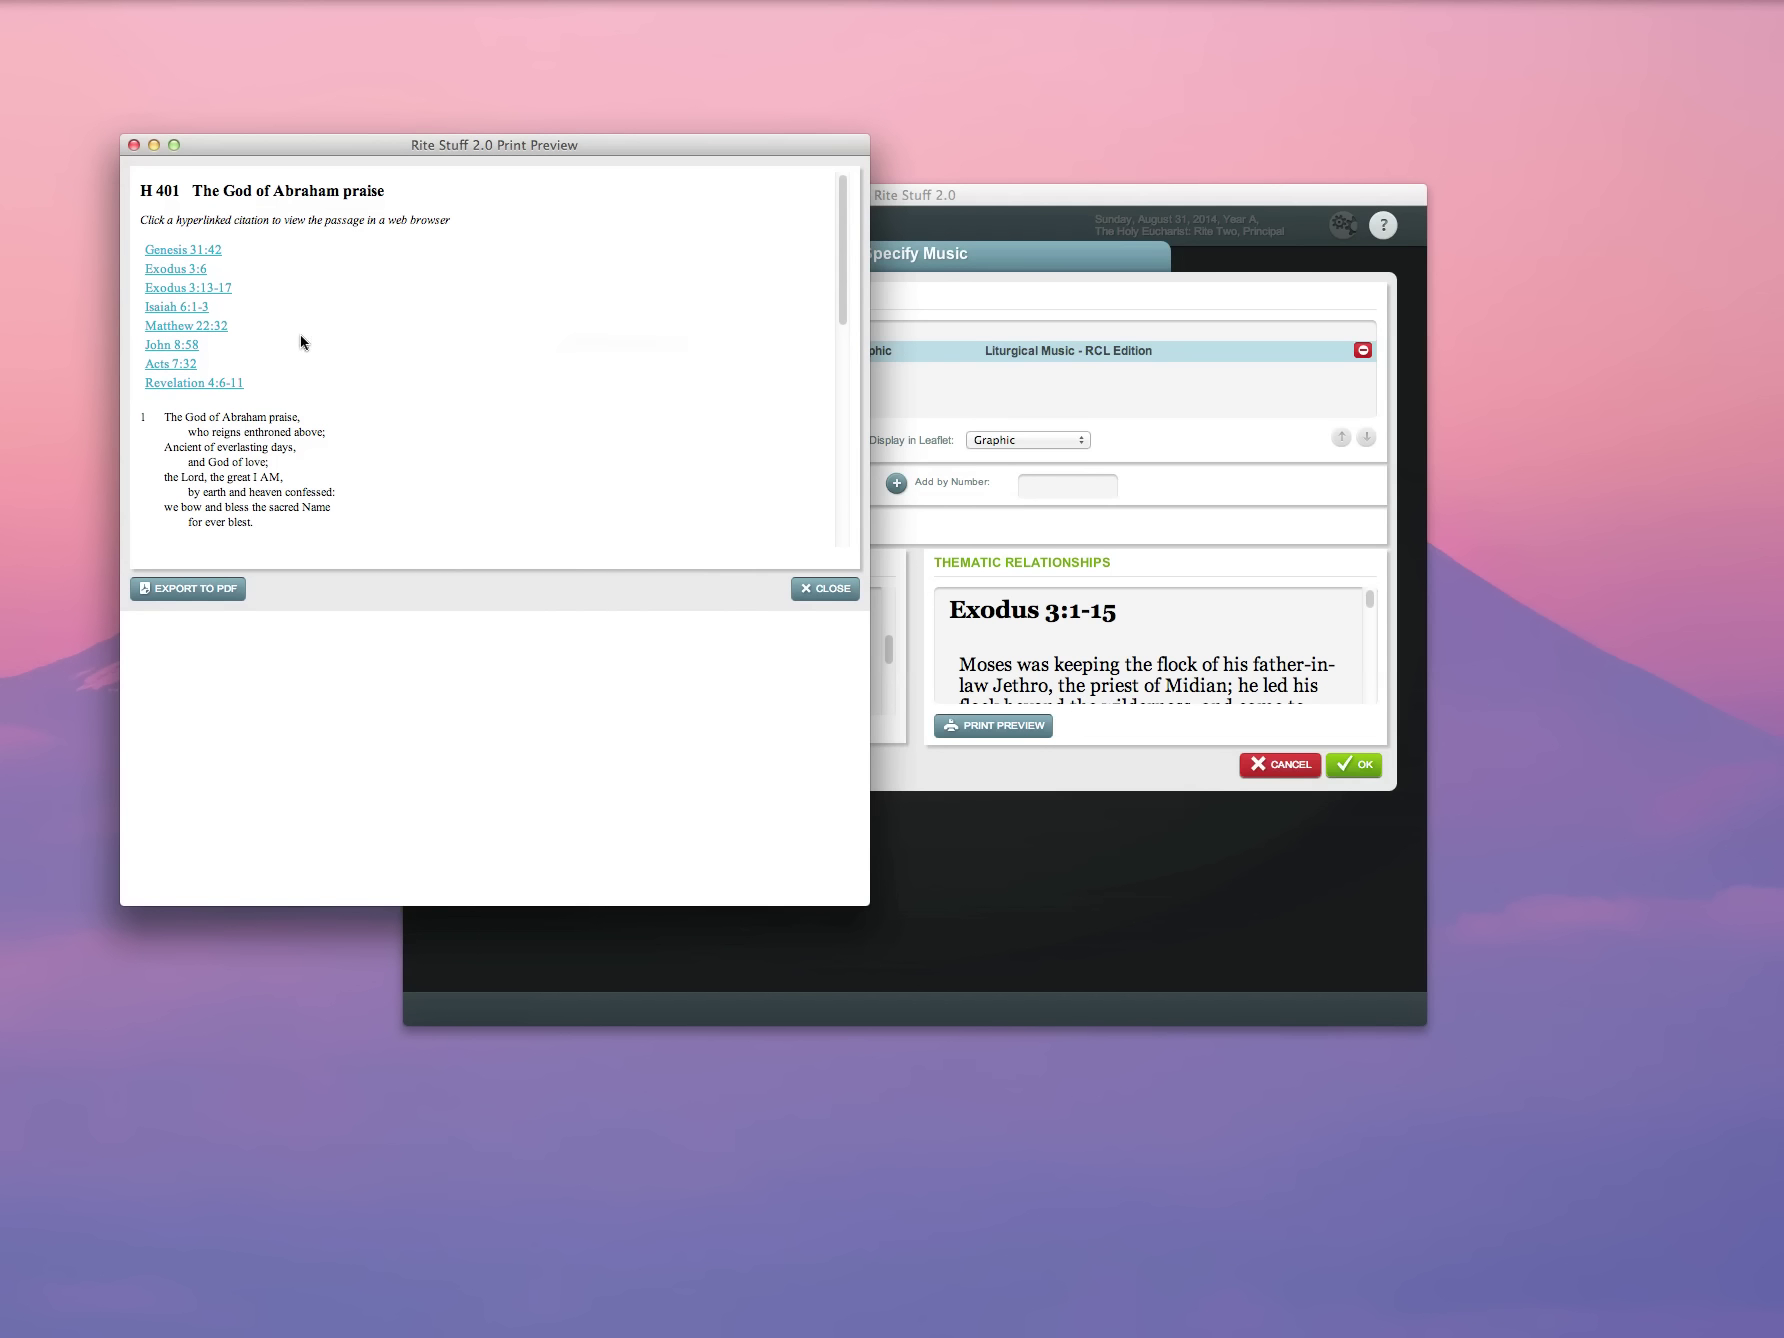
scroll(385, 405, "down", 8)
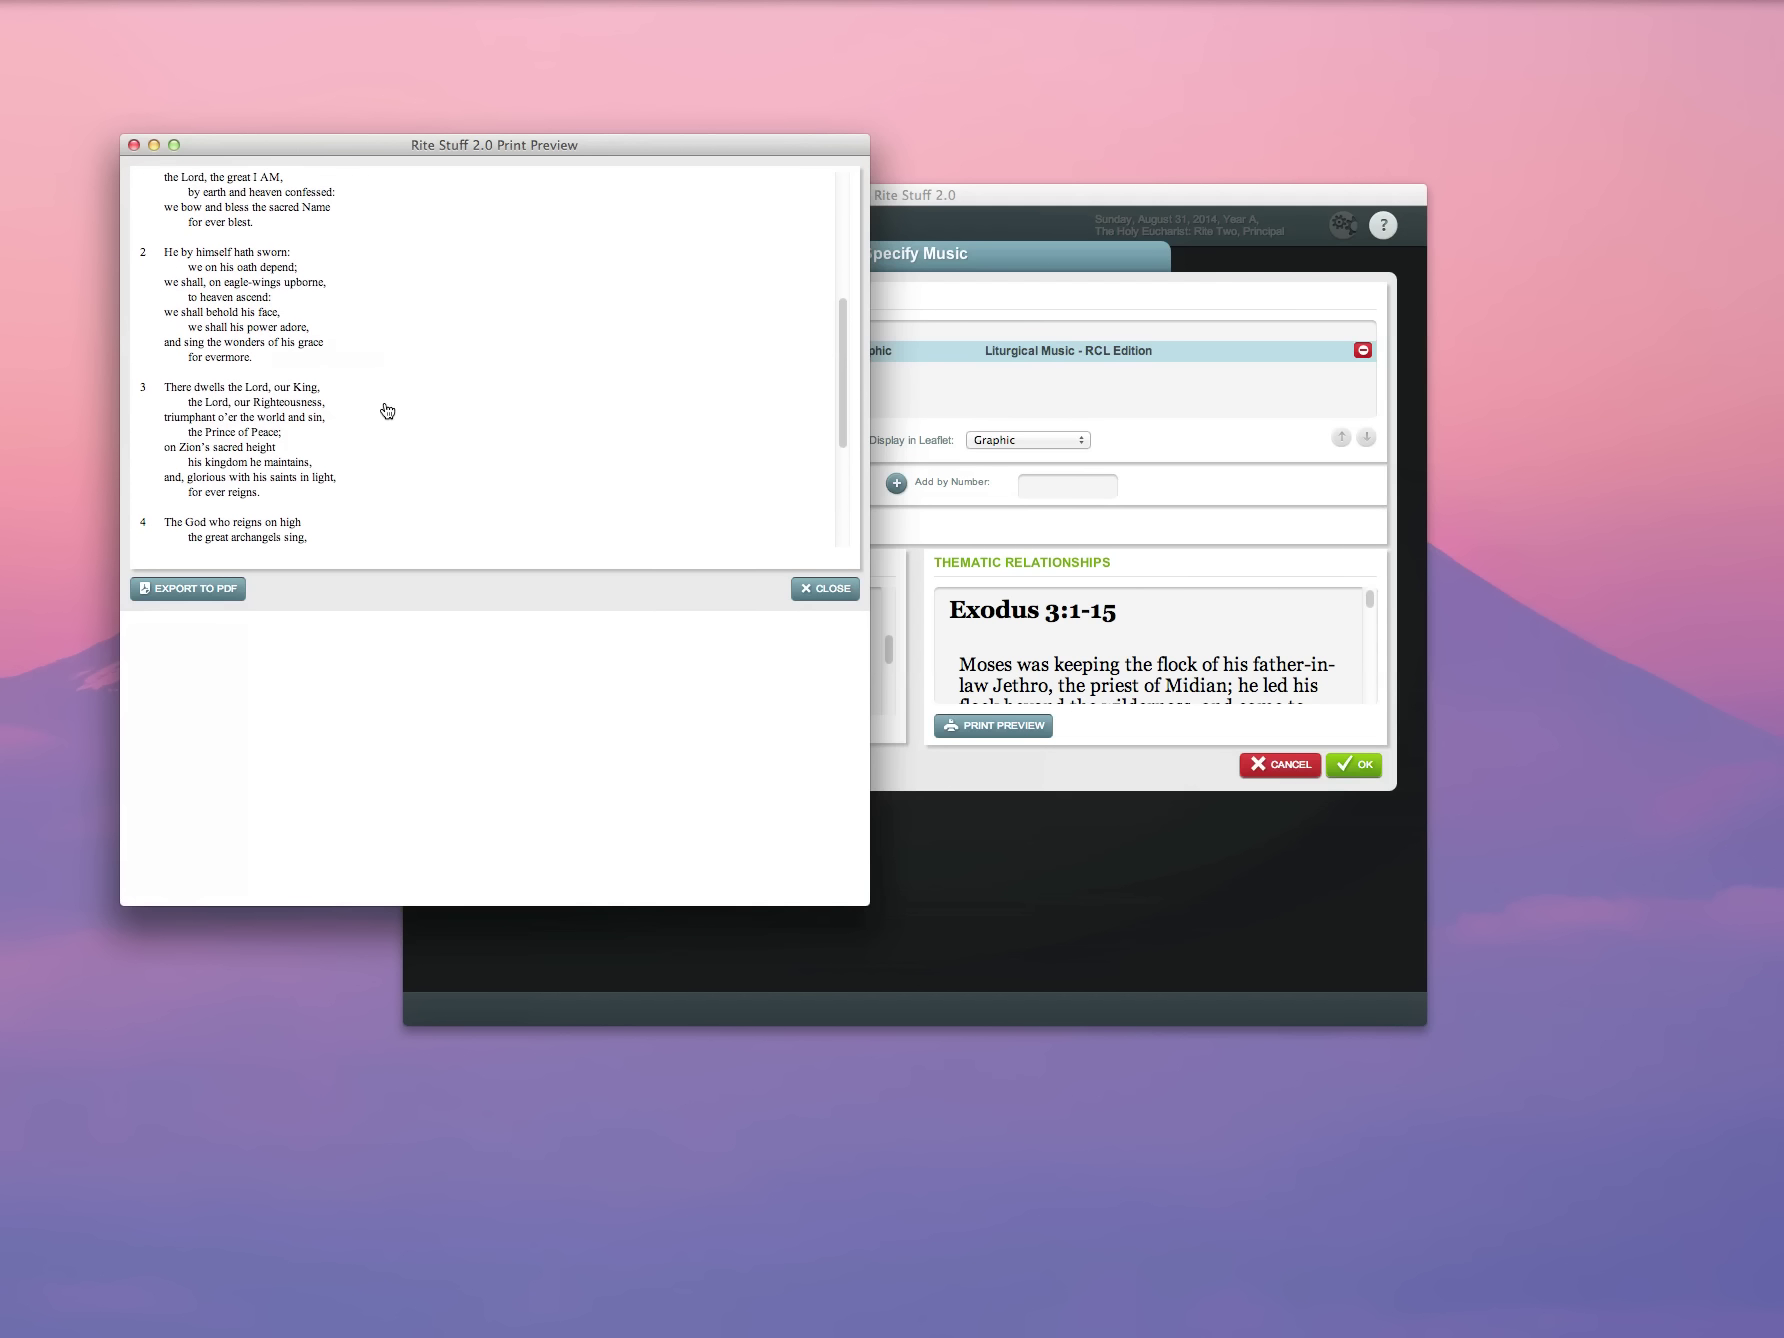
left_click(811, 590)
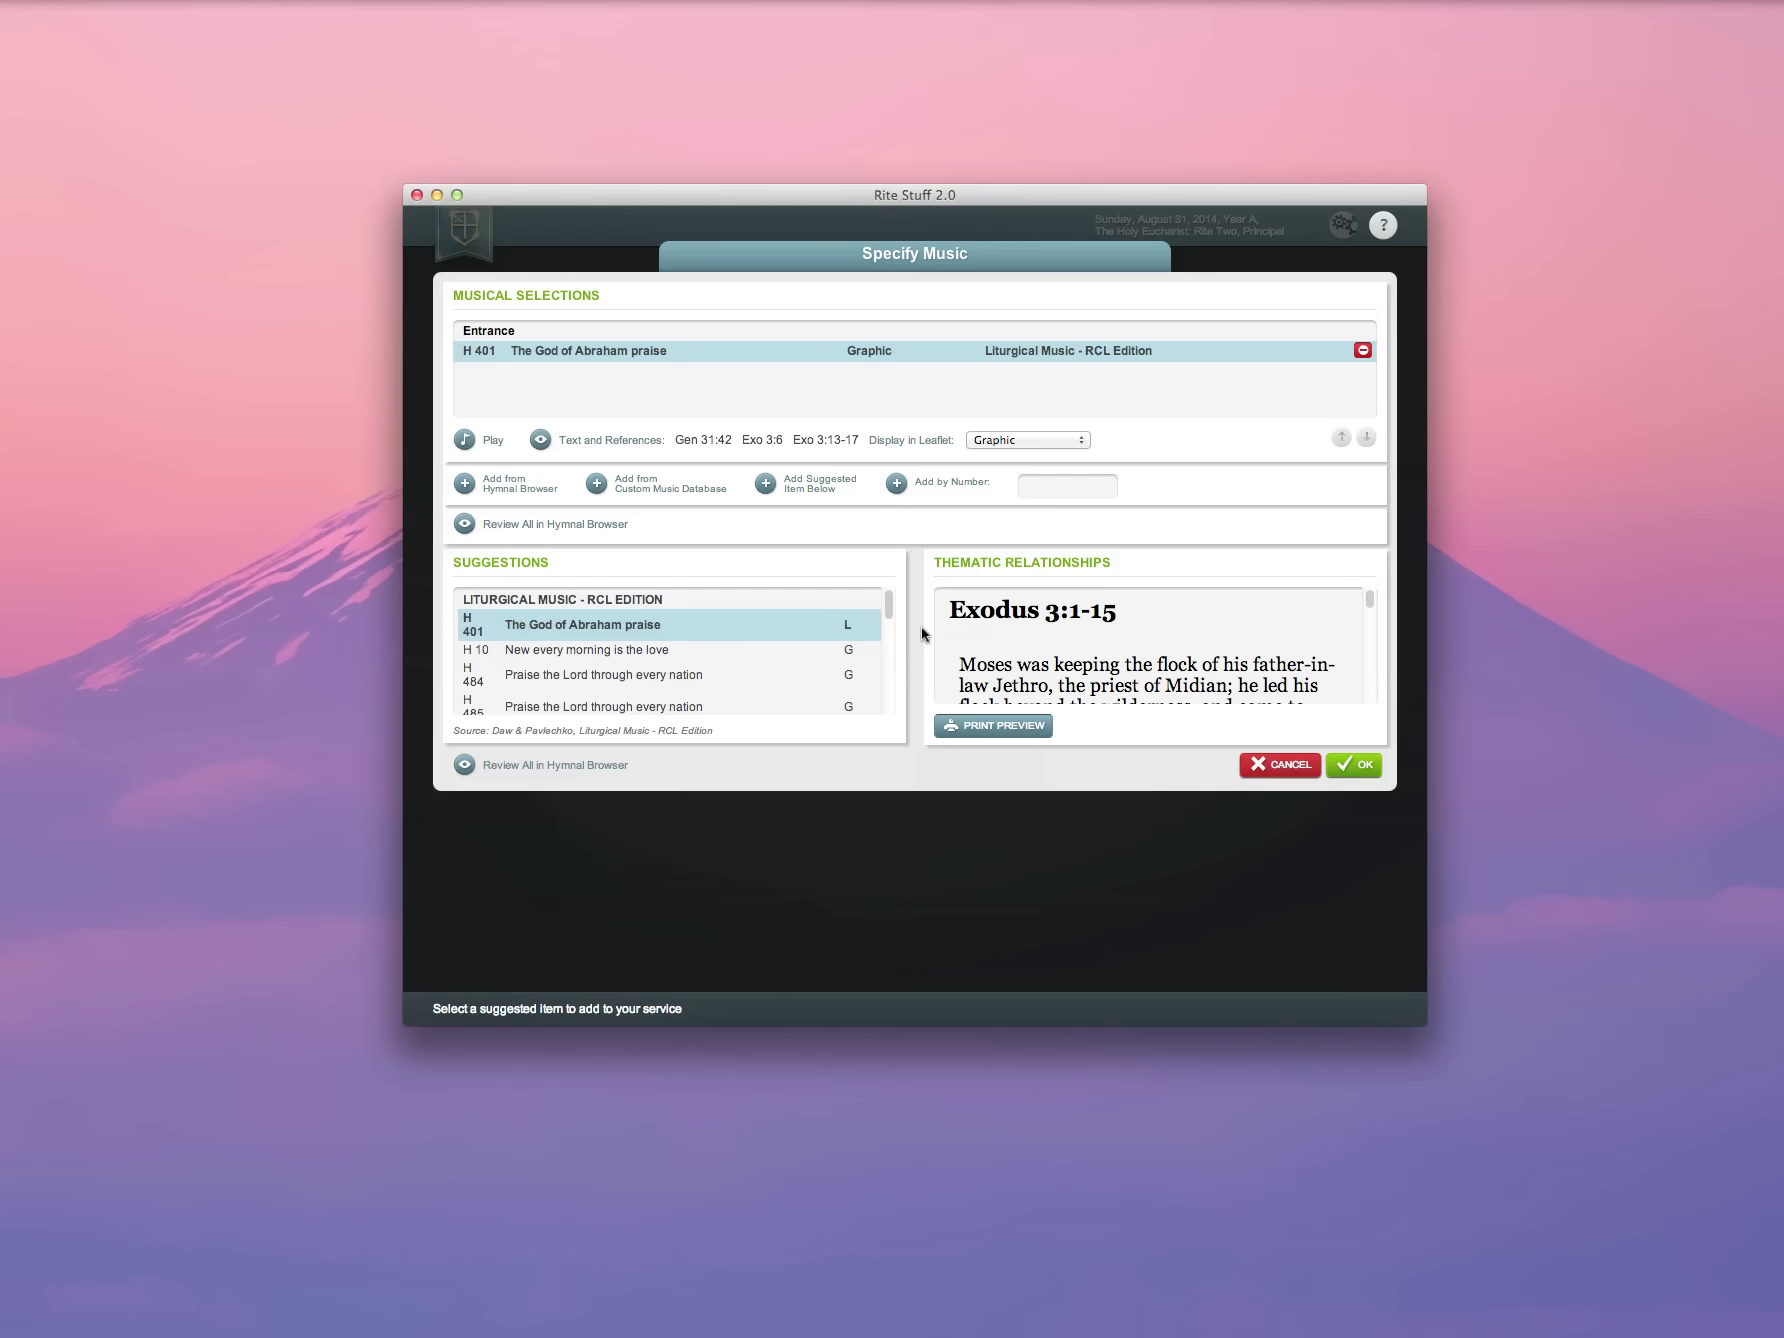
Step: Look through the thematic relationships for the Entrance hymn and return to the music summary
scroll(1130, 668, "down", 5)
scroll(1130, 668, "down", 10)
scroll(1130, 668, "up", 15)
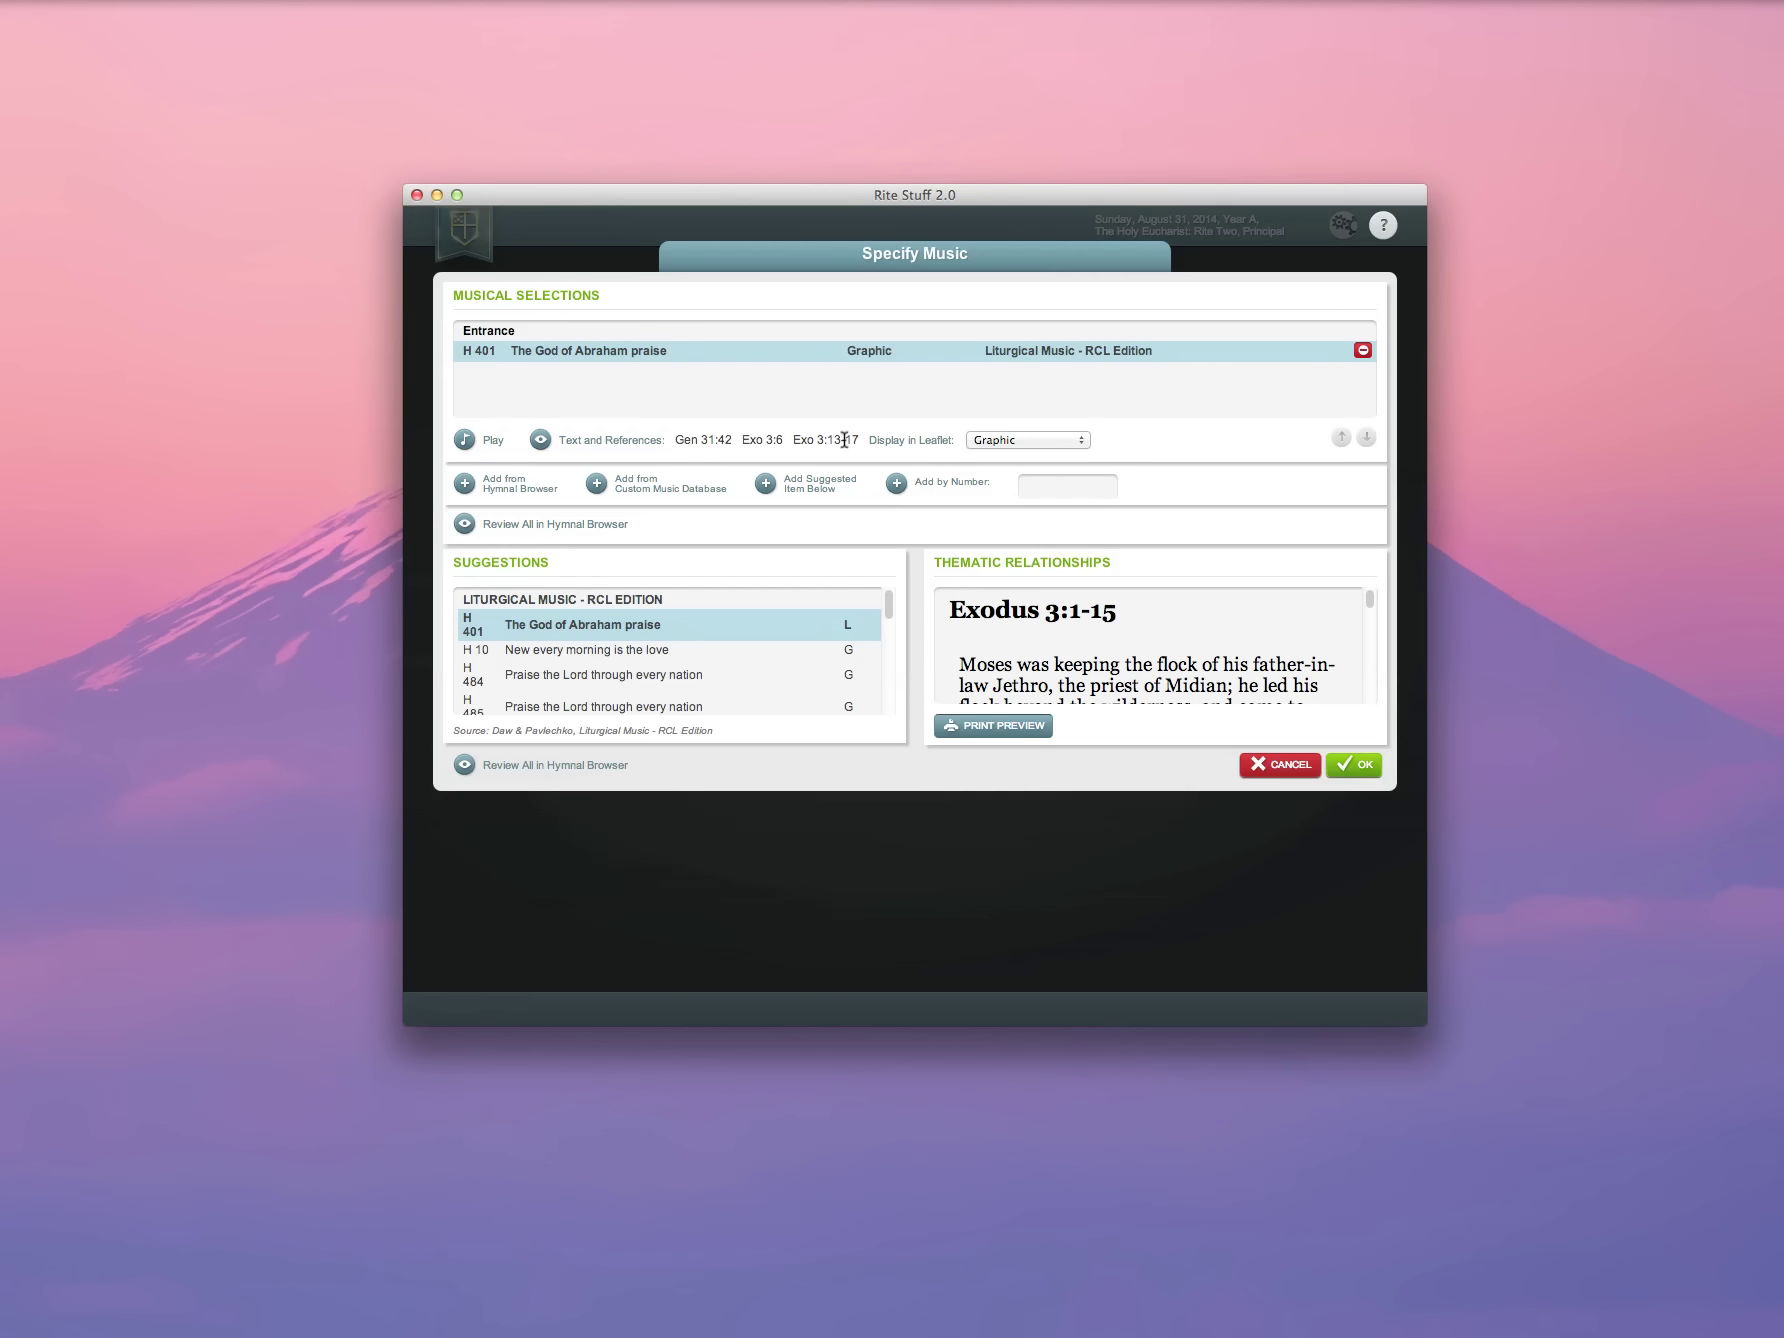
key("Return")
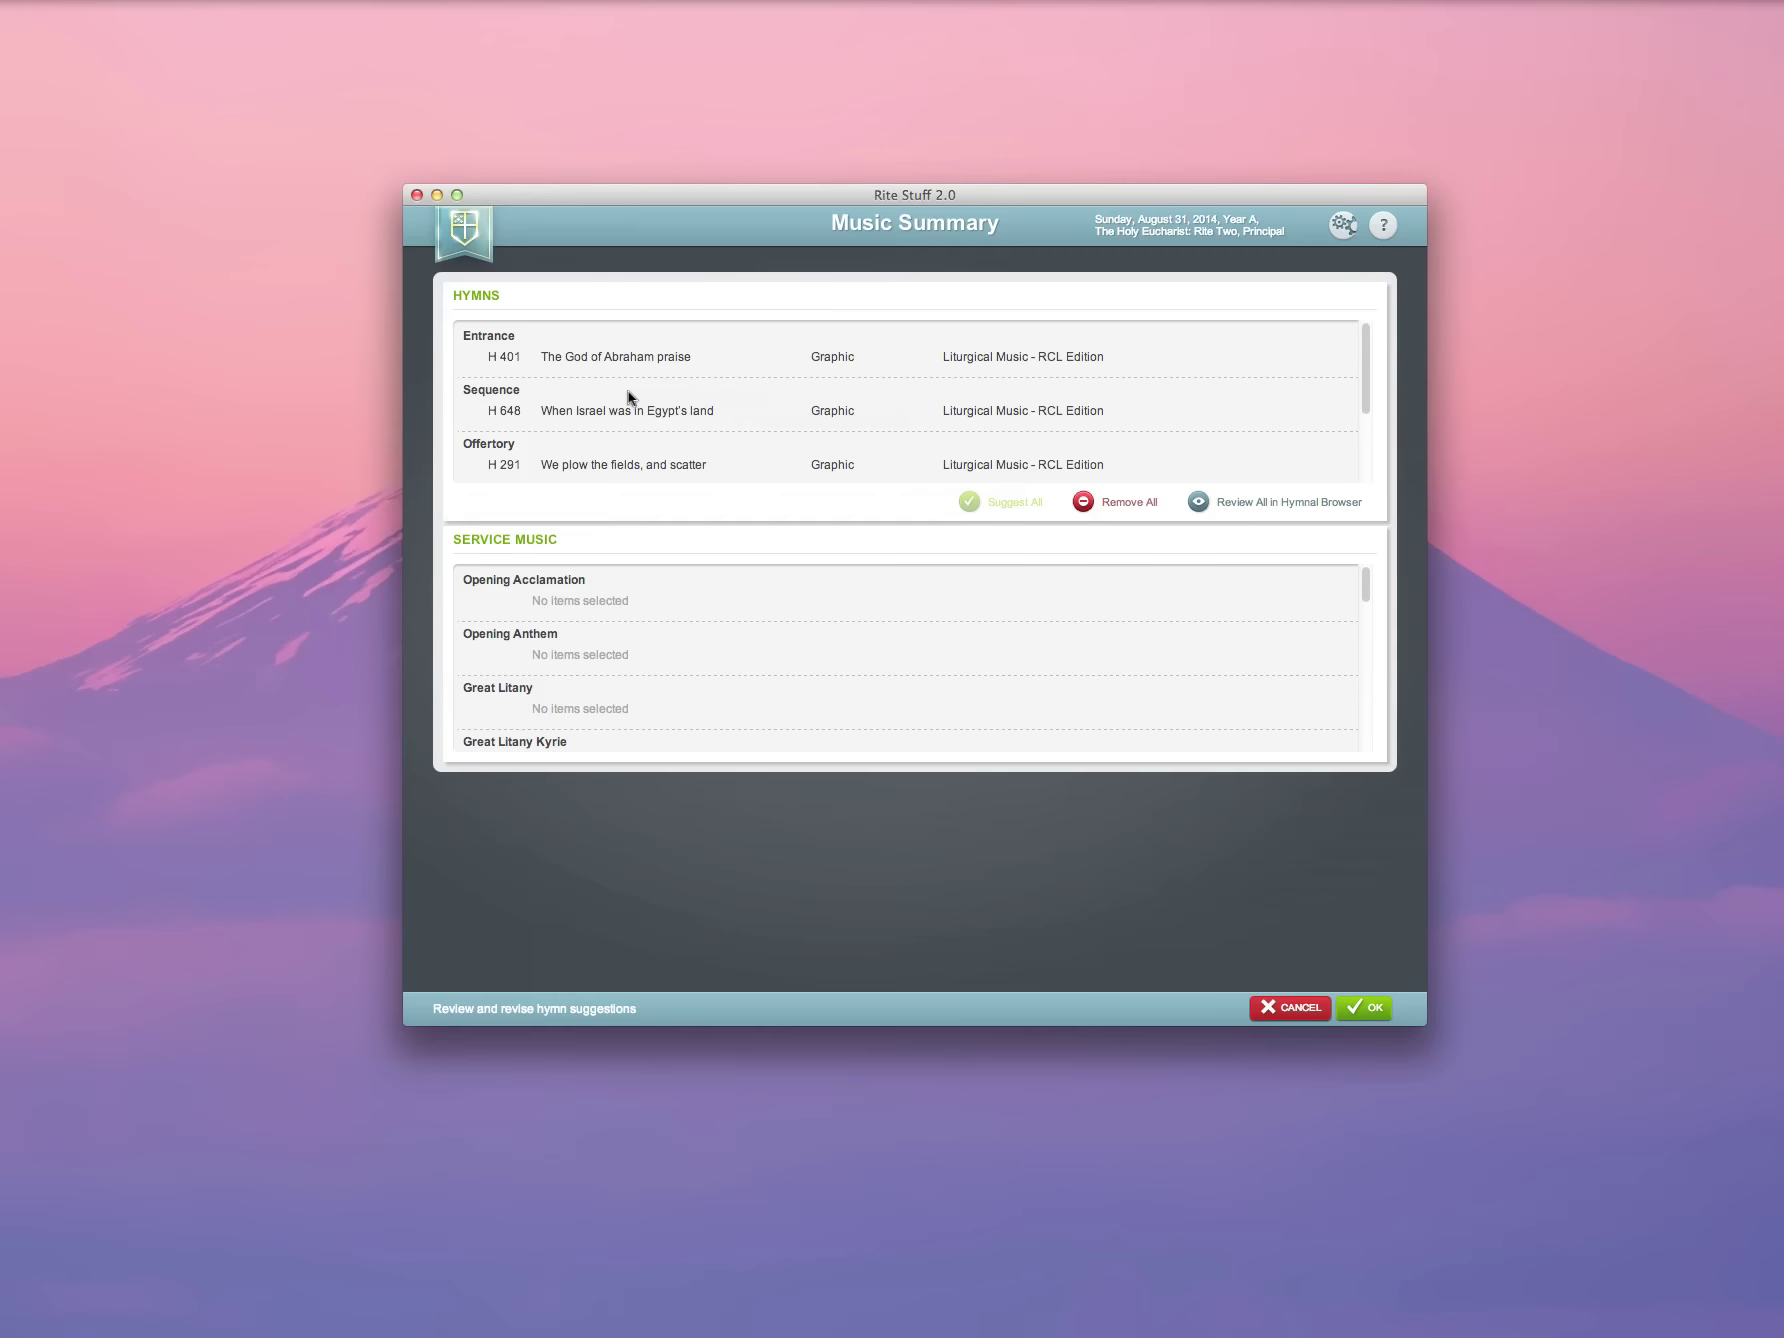
Step: Start adding service music to the Opening Acclamation by searching the Hymnal Browser for "Acclamation"
scroll(629, 397, "down", 3)
scroll(629, 397, "up", 3)
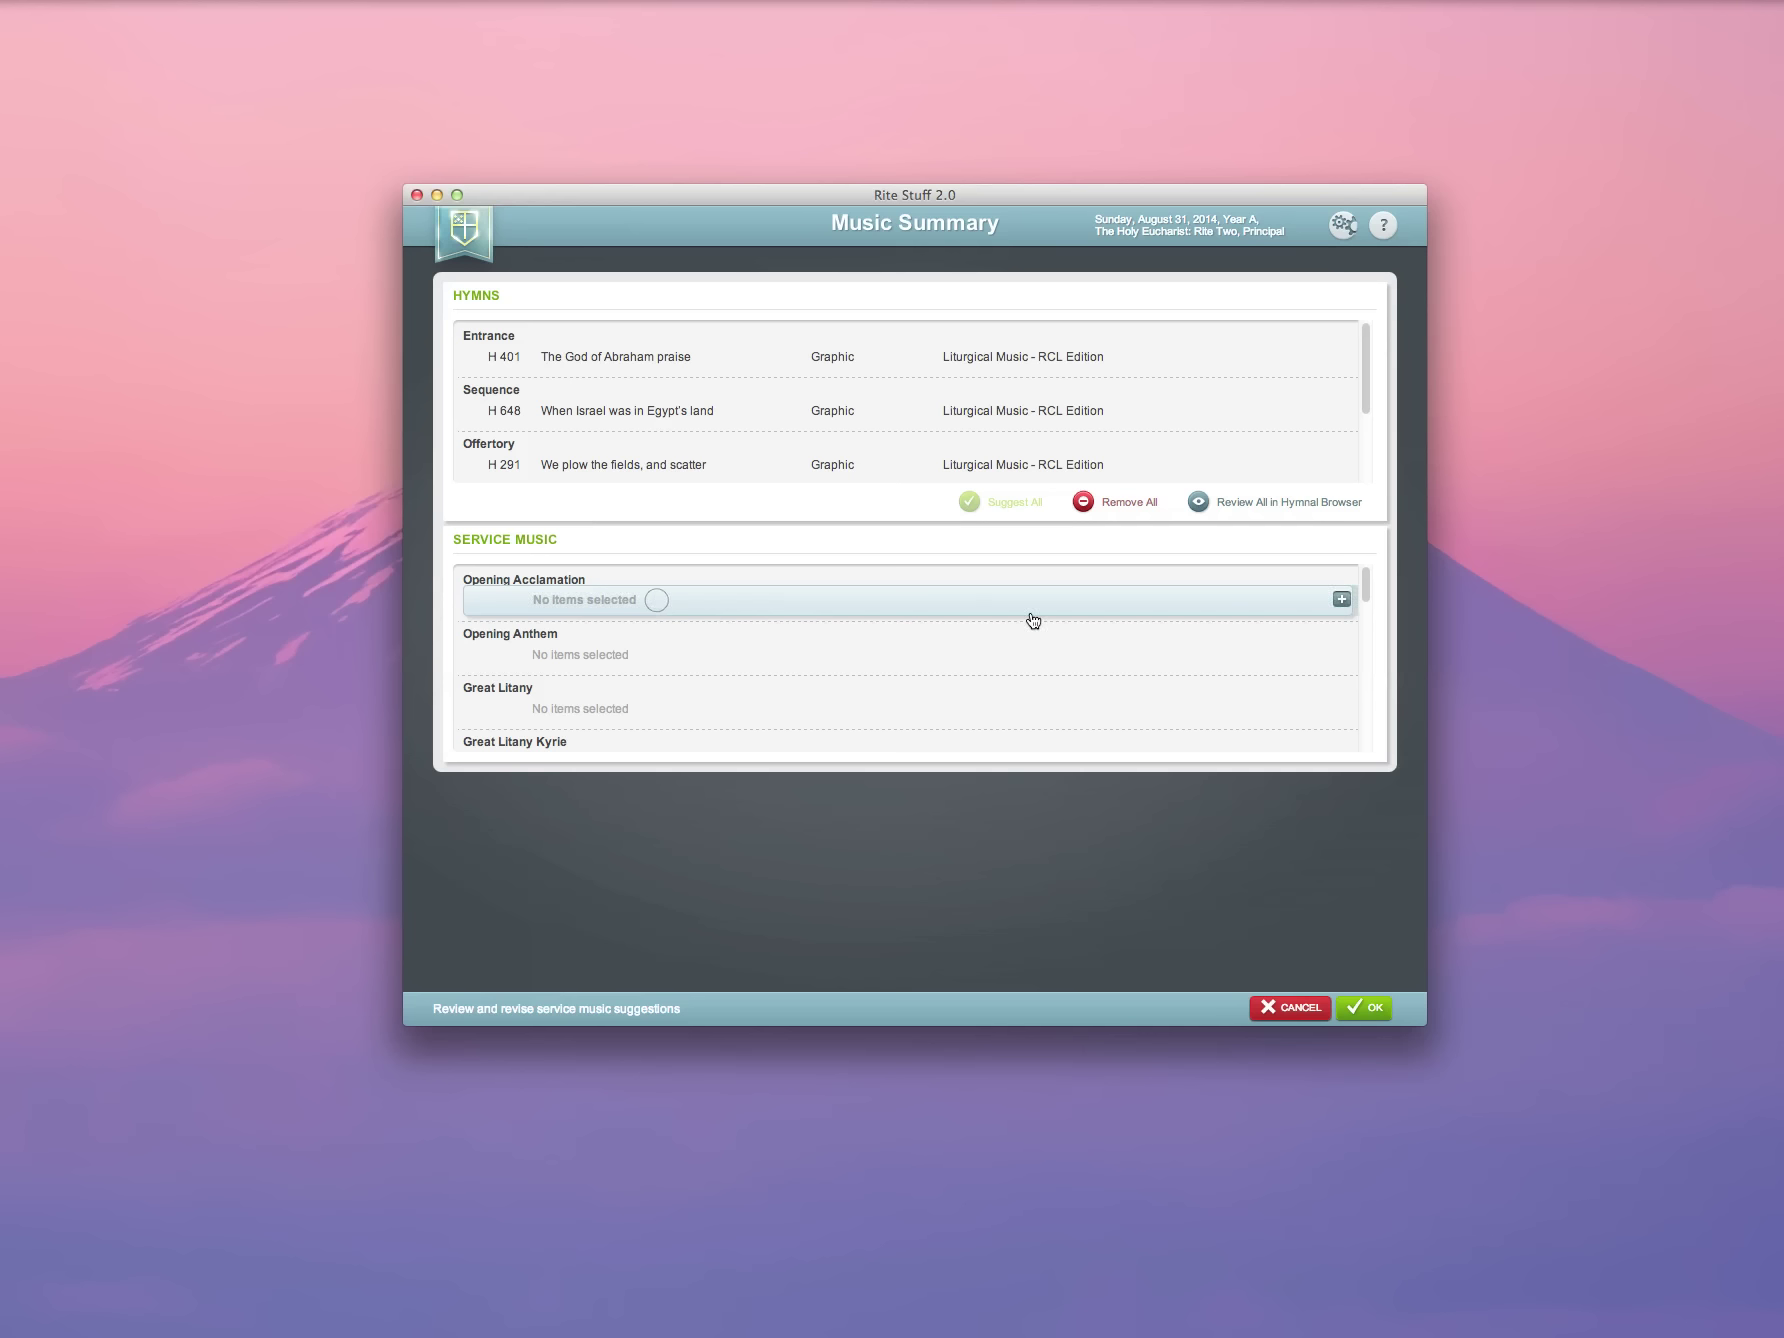
left_click(1190, 608)
left_click(1341, 600)
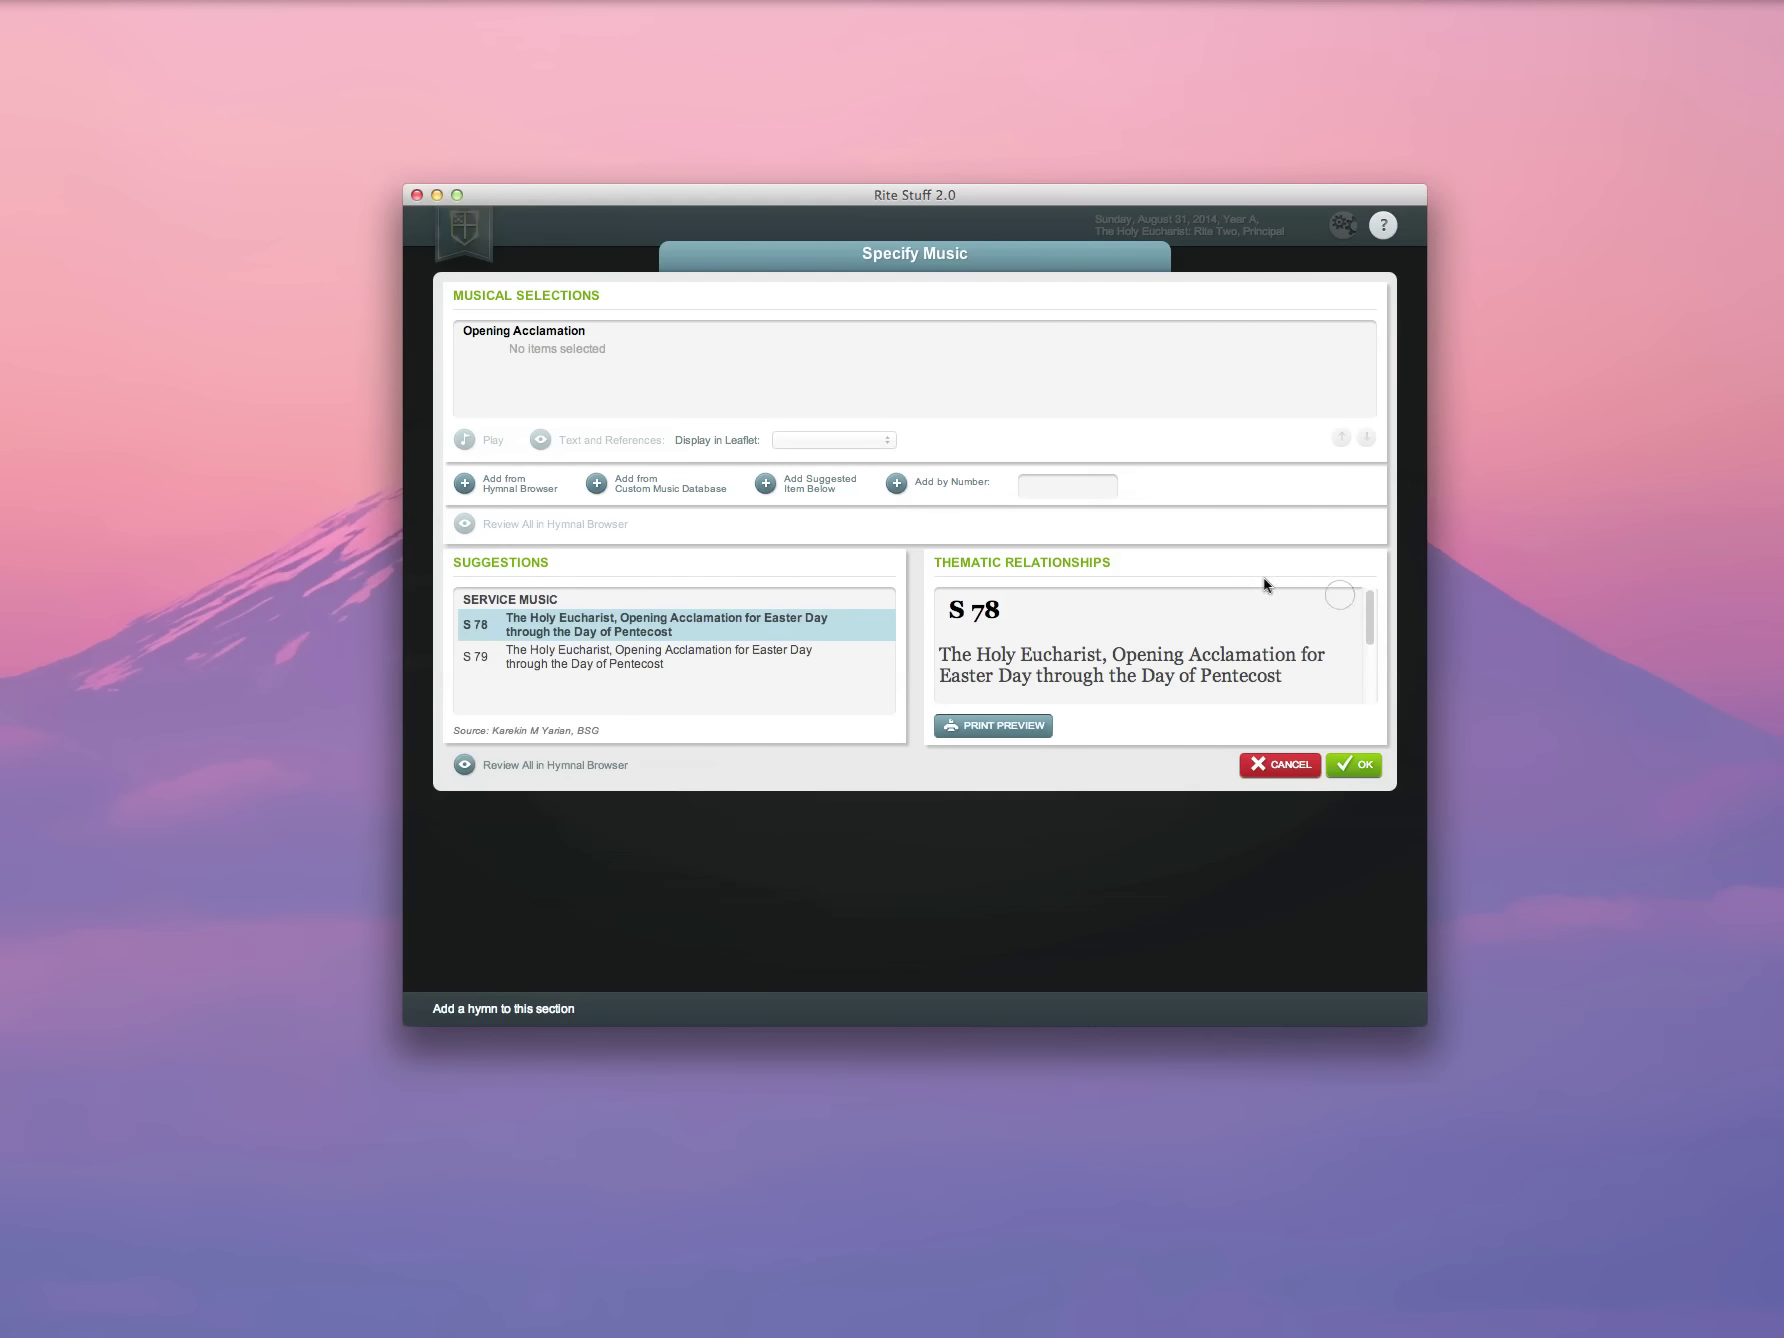
left_click(509, 491)
left_click(608, 350)
type("Acclam")
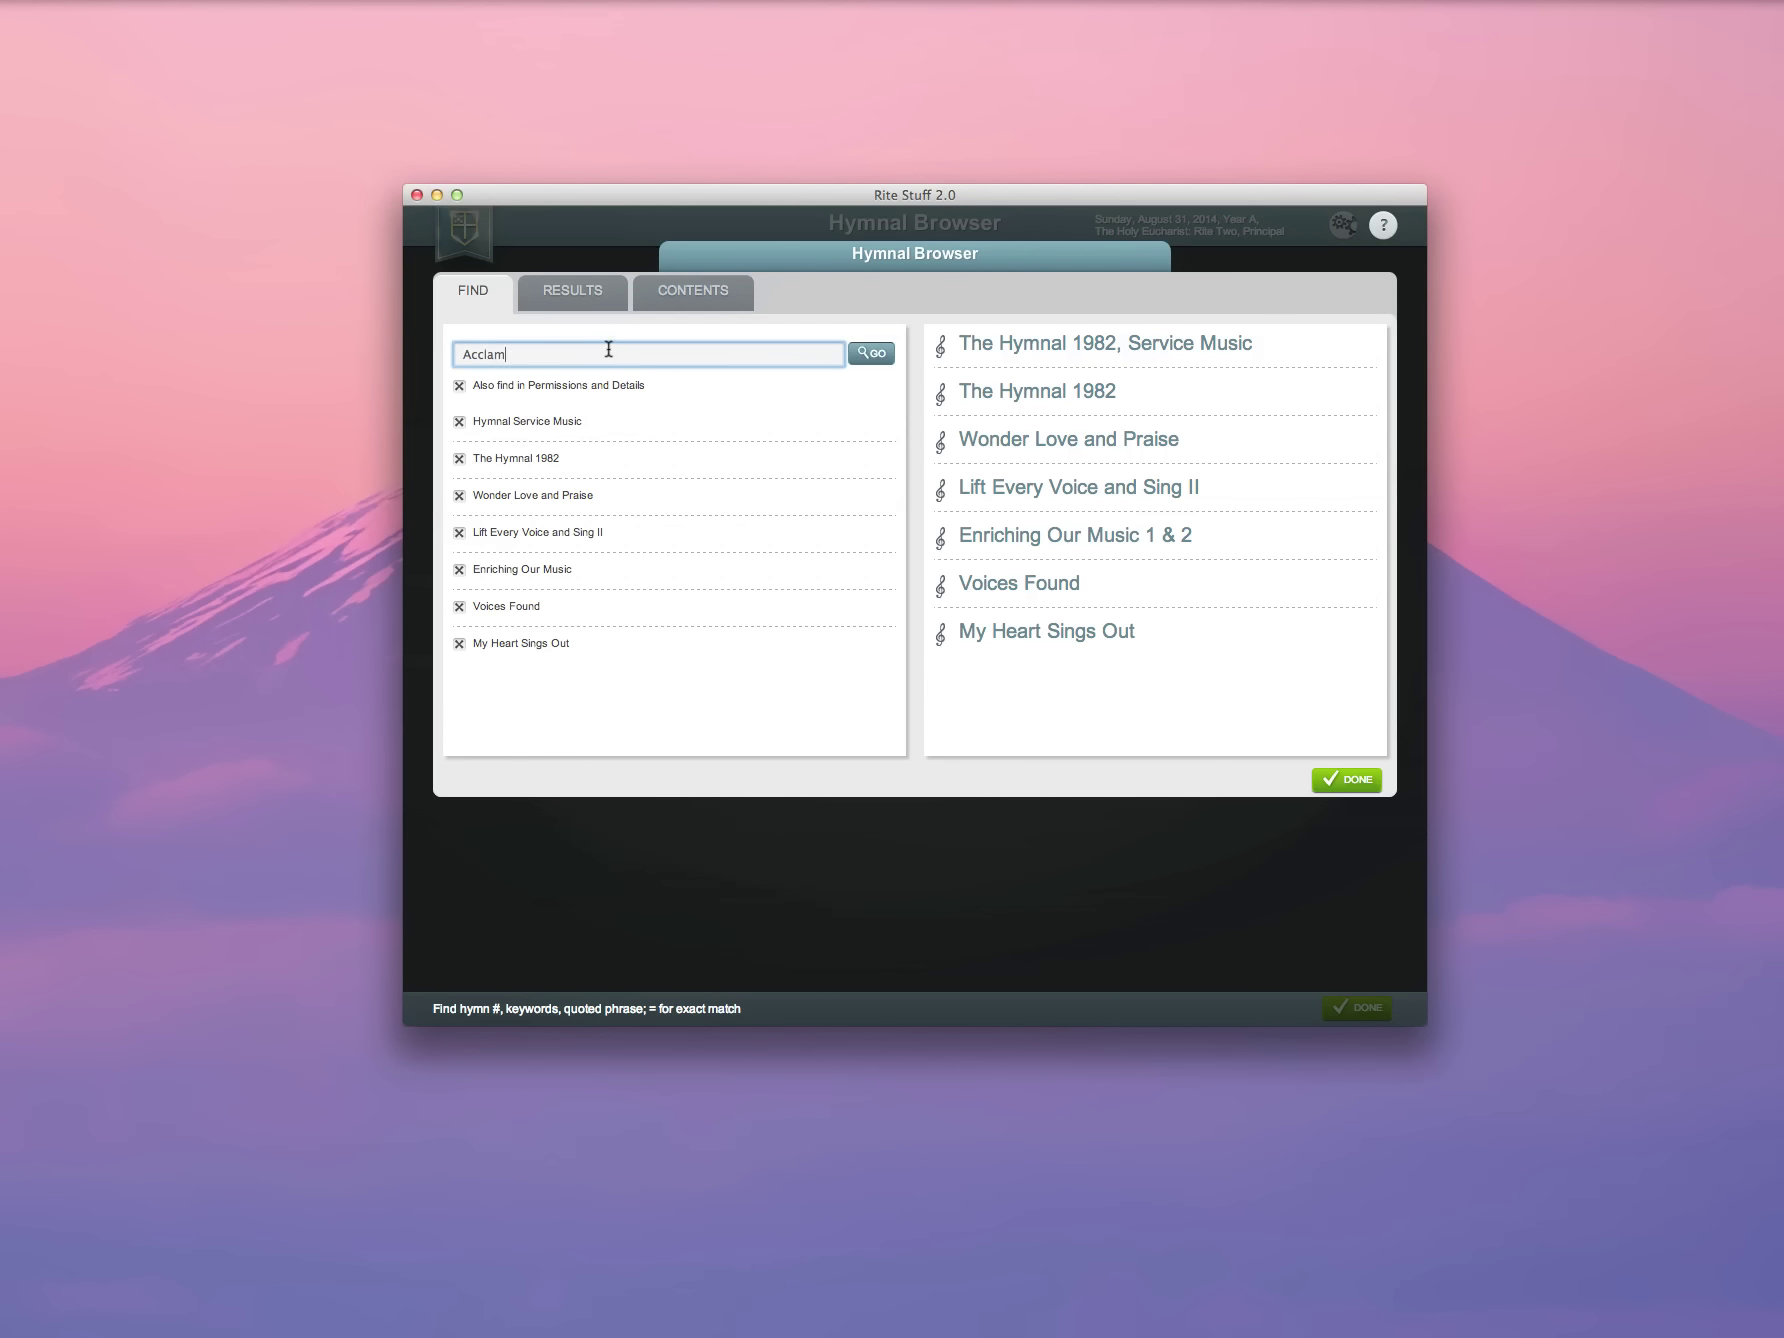
type("ation")
left_click(873, 353)
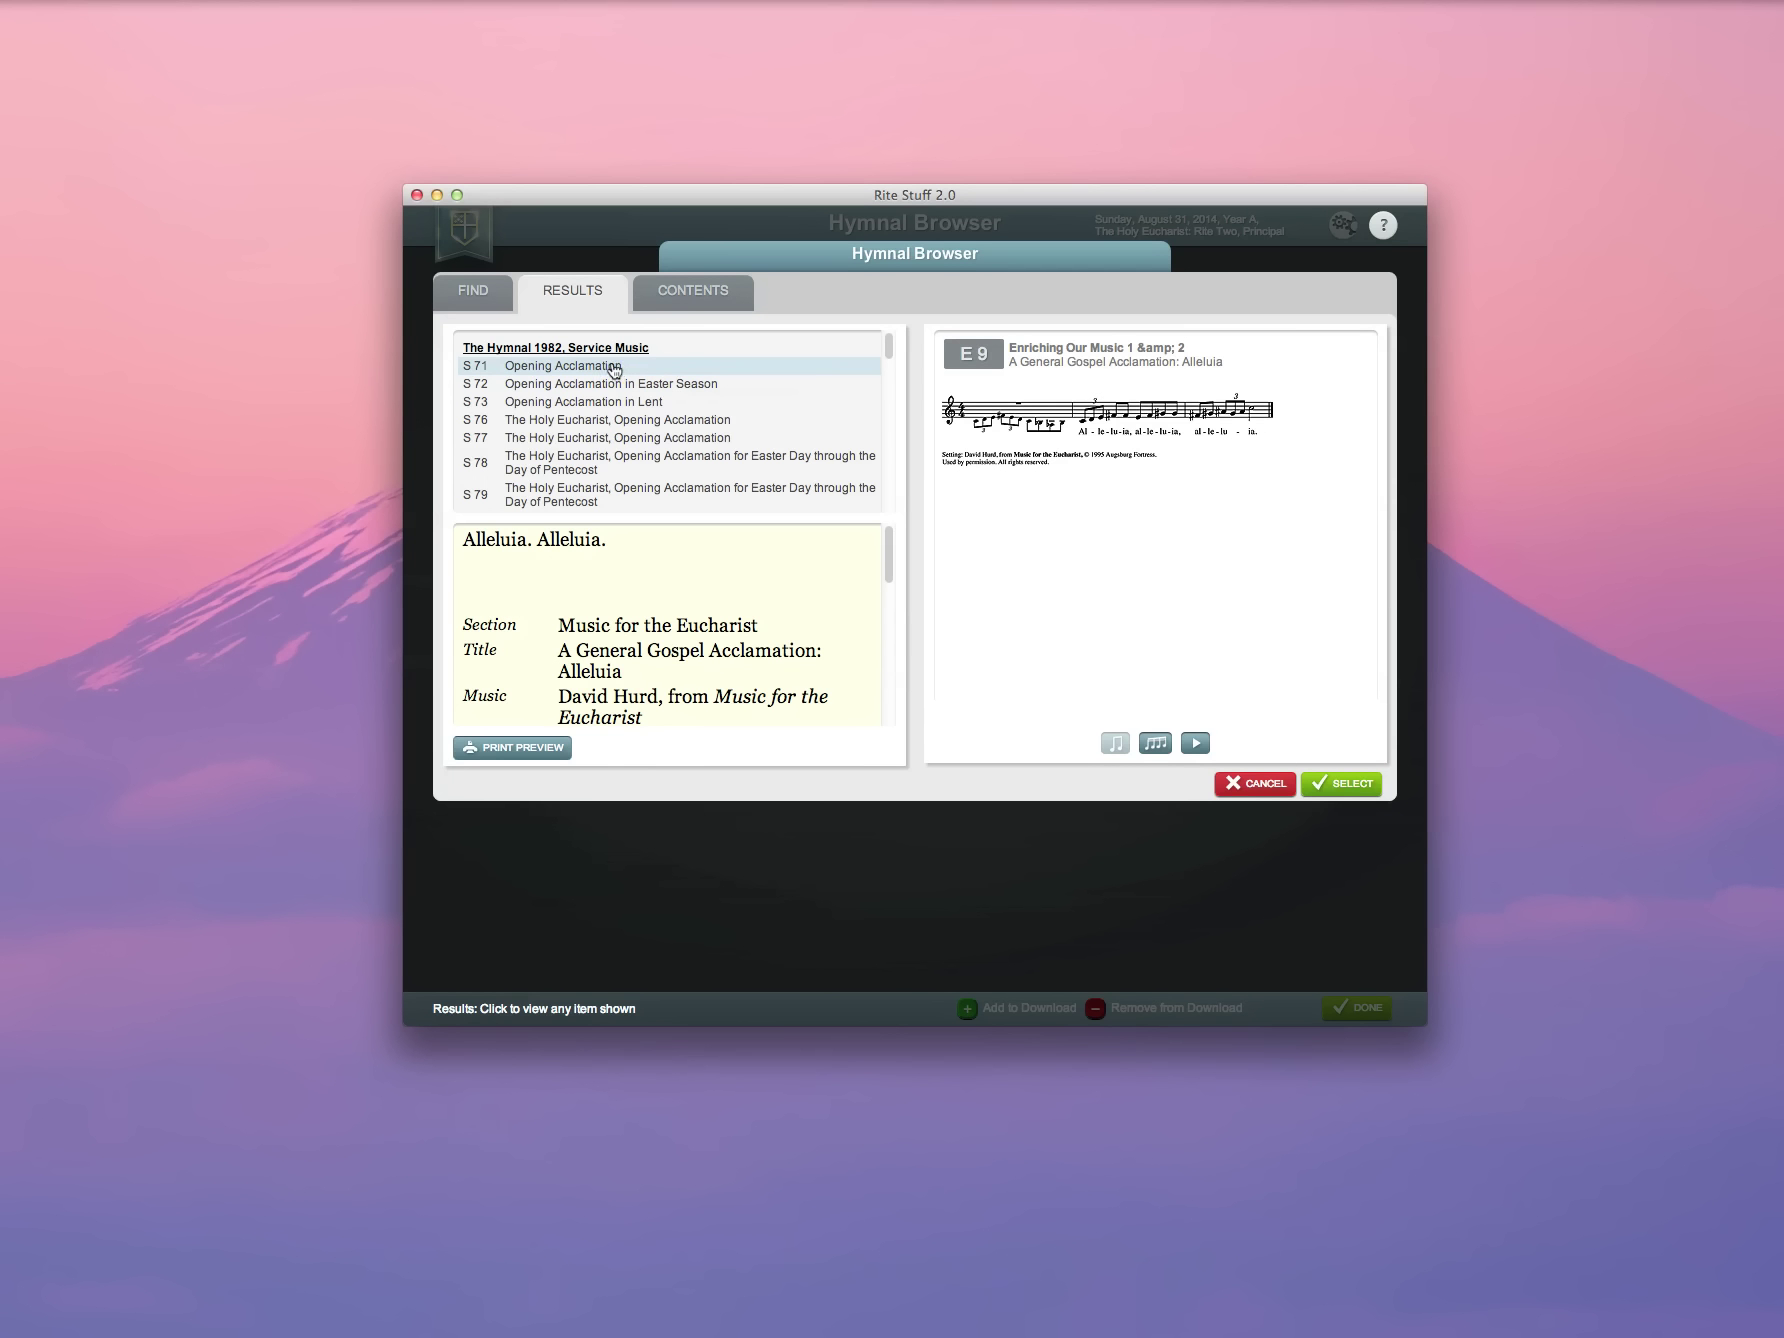
Step: Compare S 71 with S 76, choose S 76 for the Opening Acclamation, and keep it displayed as Graphic in the leaflet
left_click(617, 368)
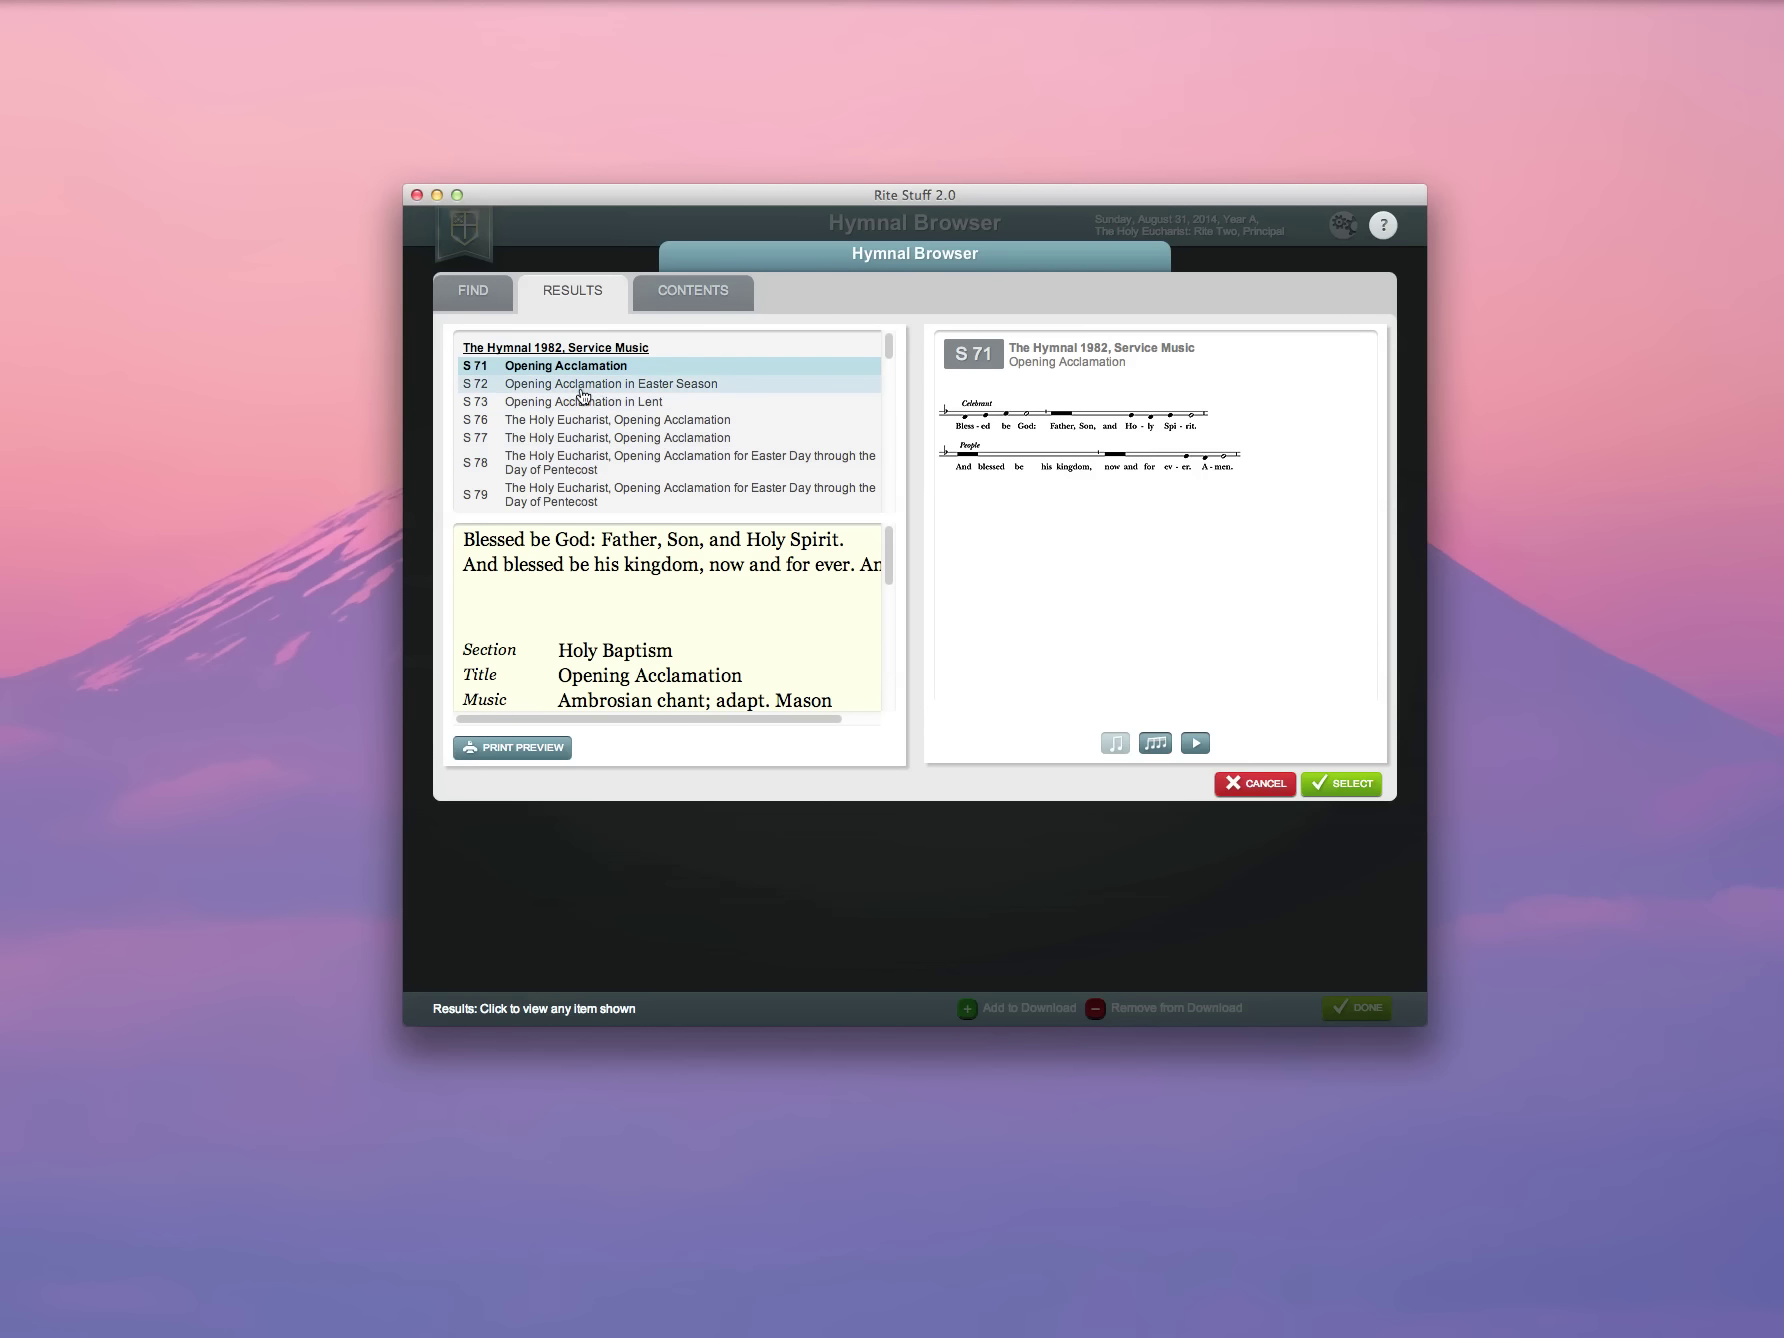
left_click(535, 424)
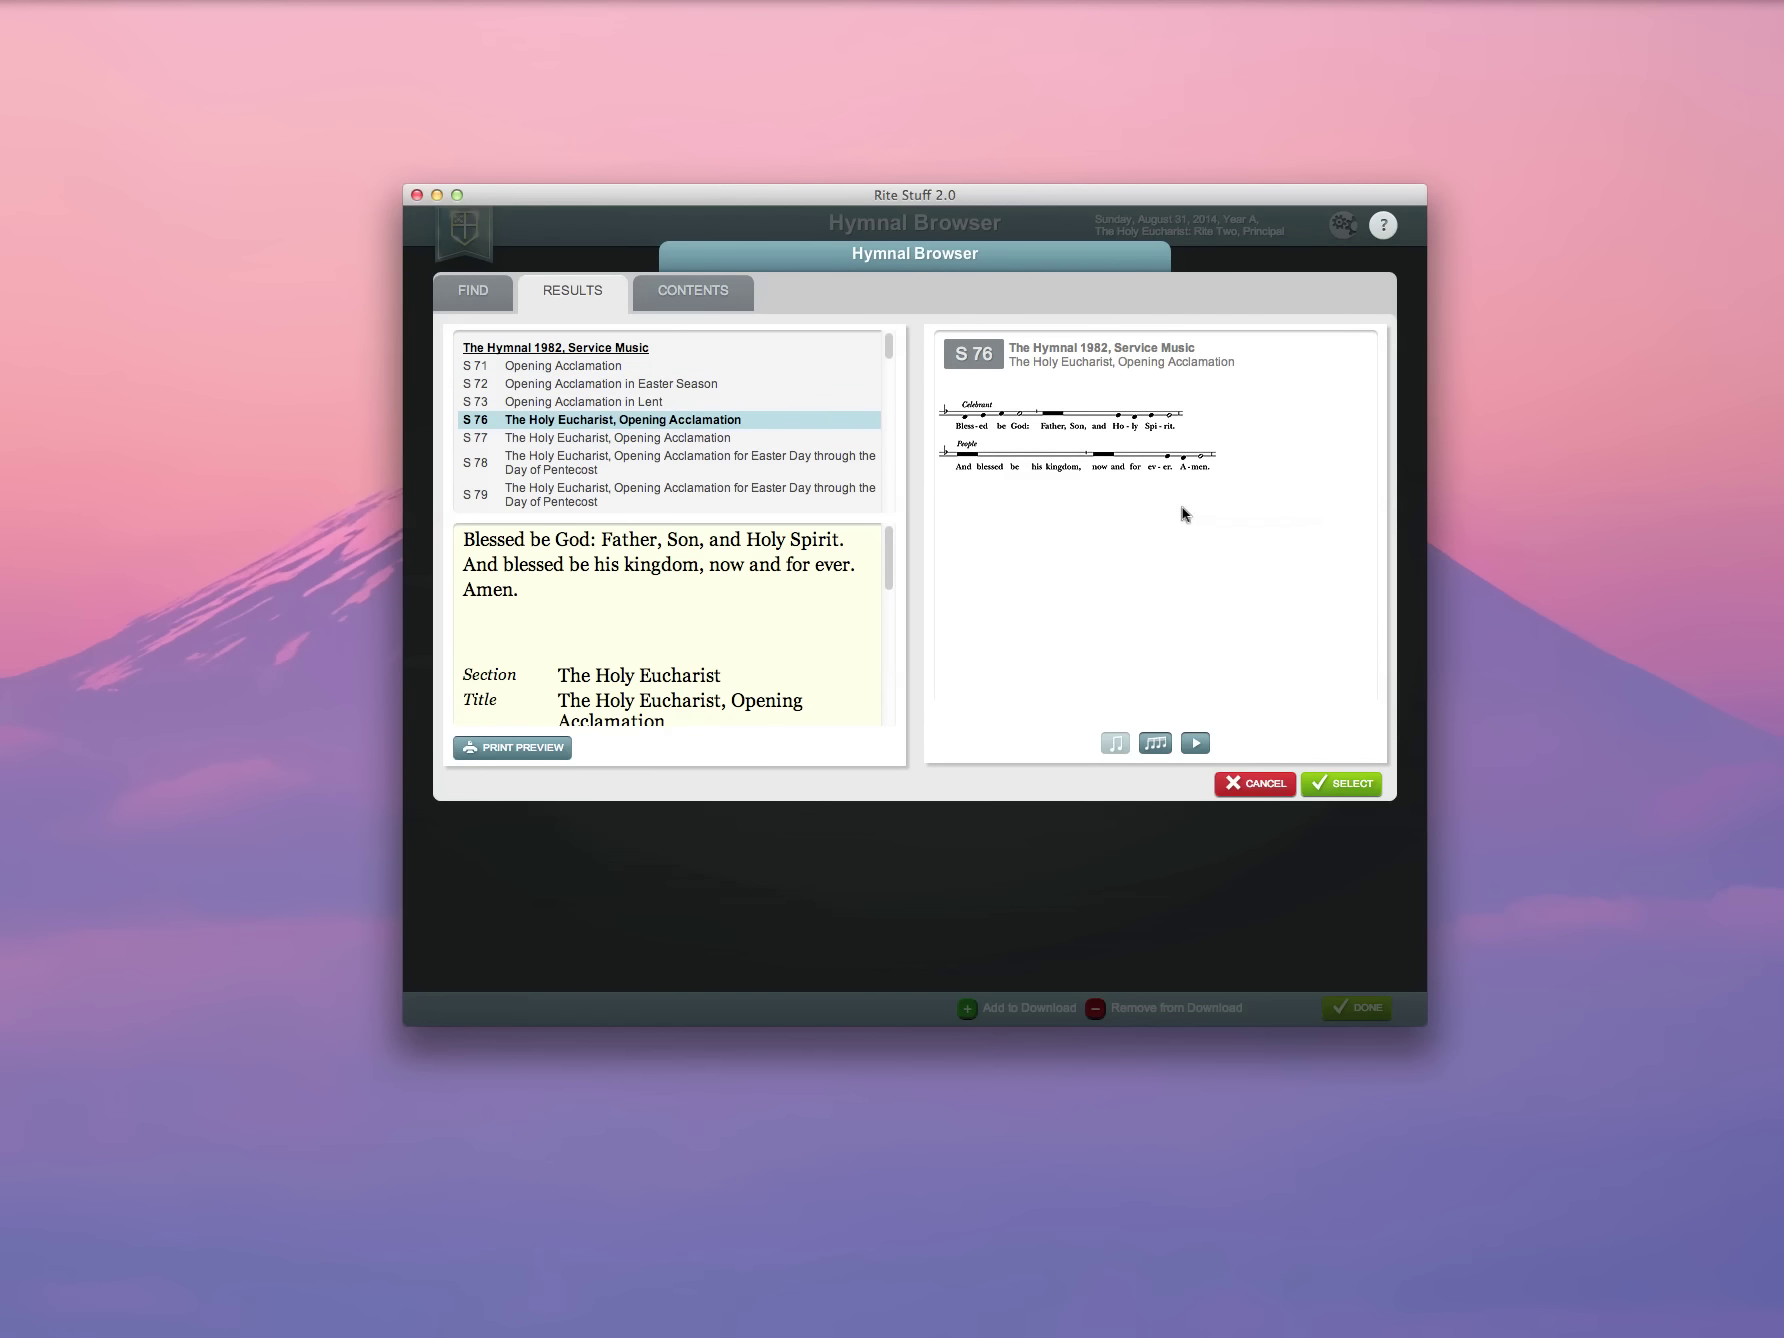
left_click(1347, 786)
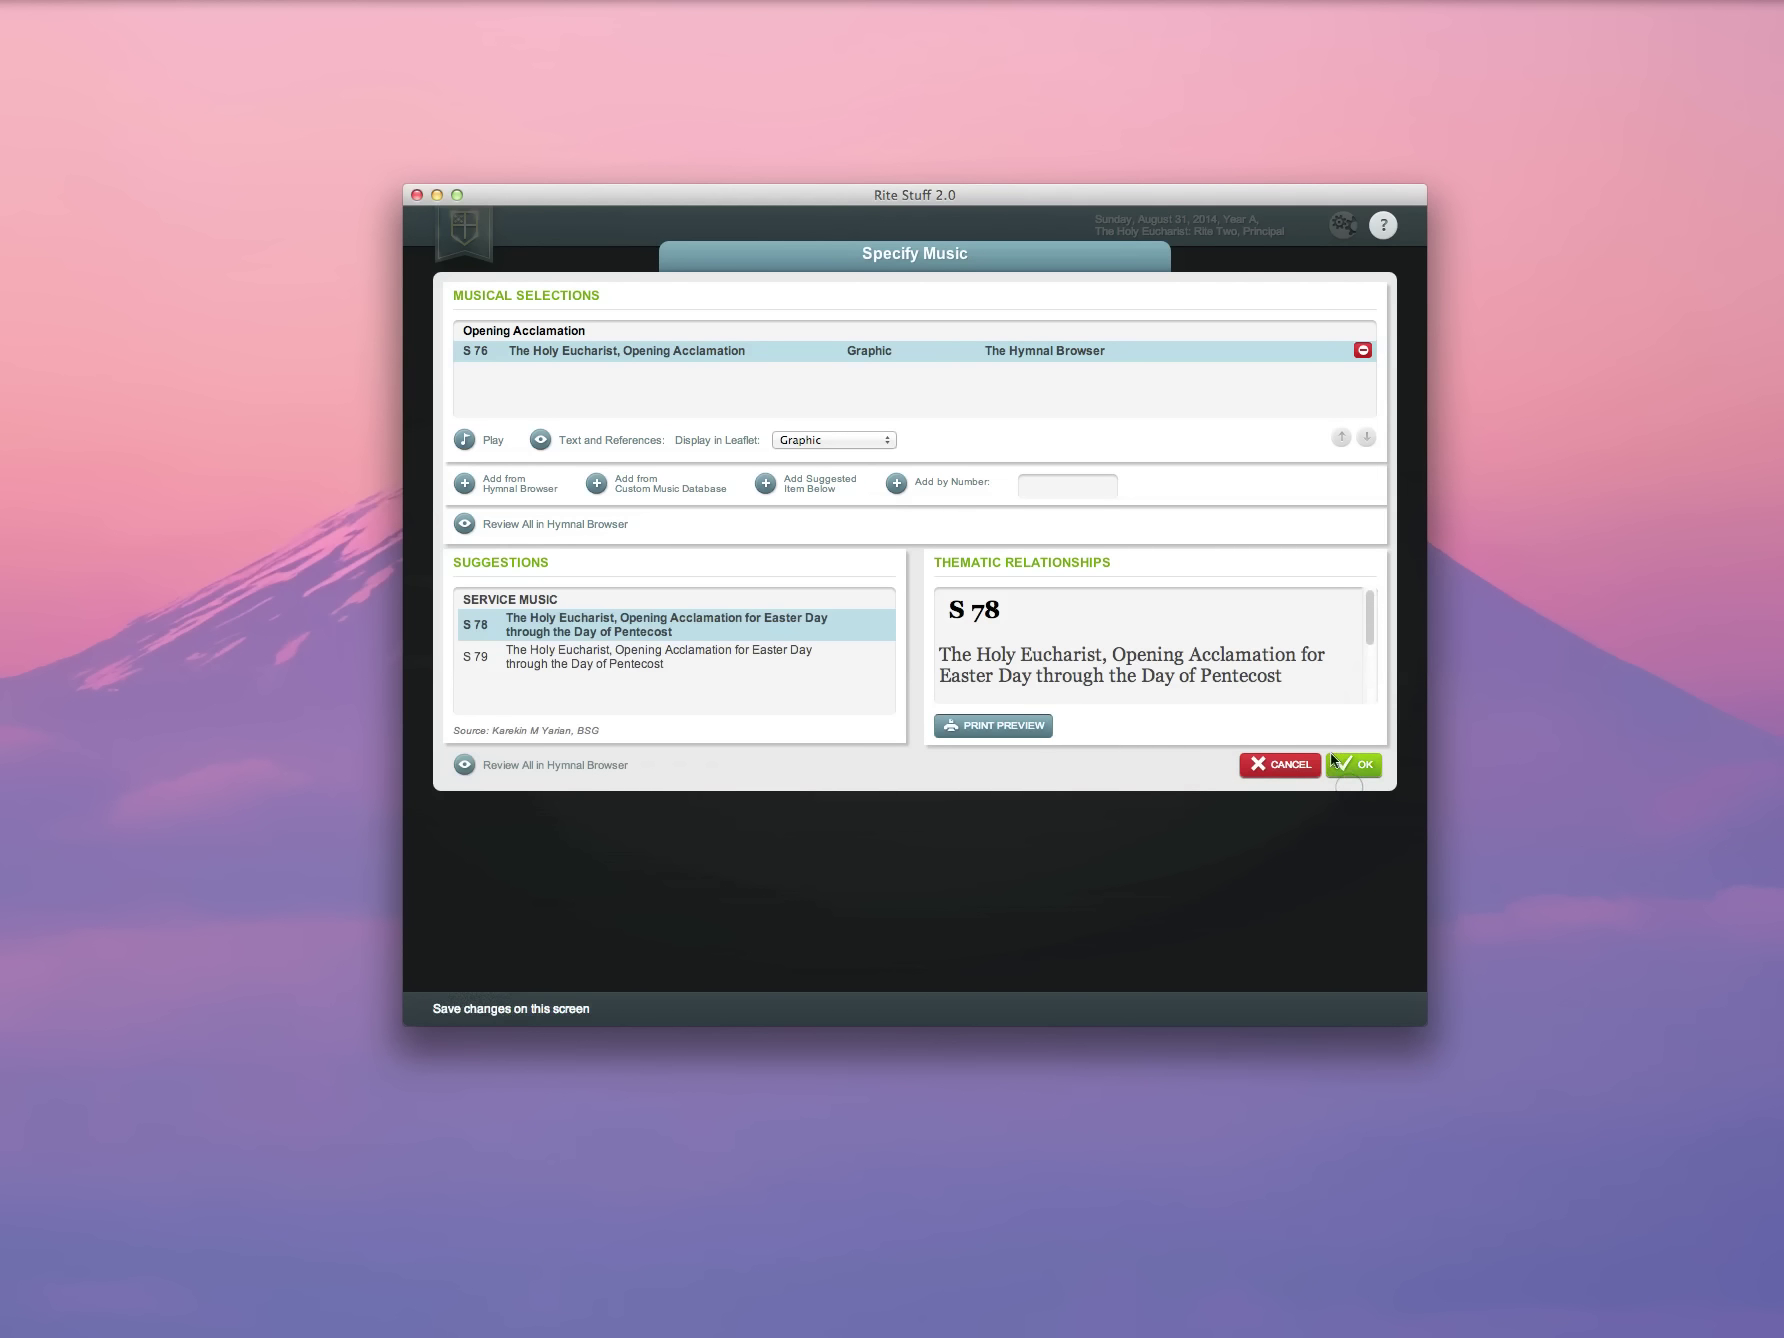
left_click(888, 443)
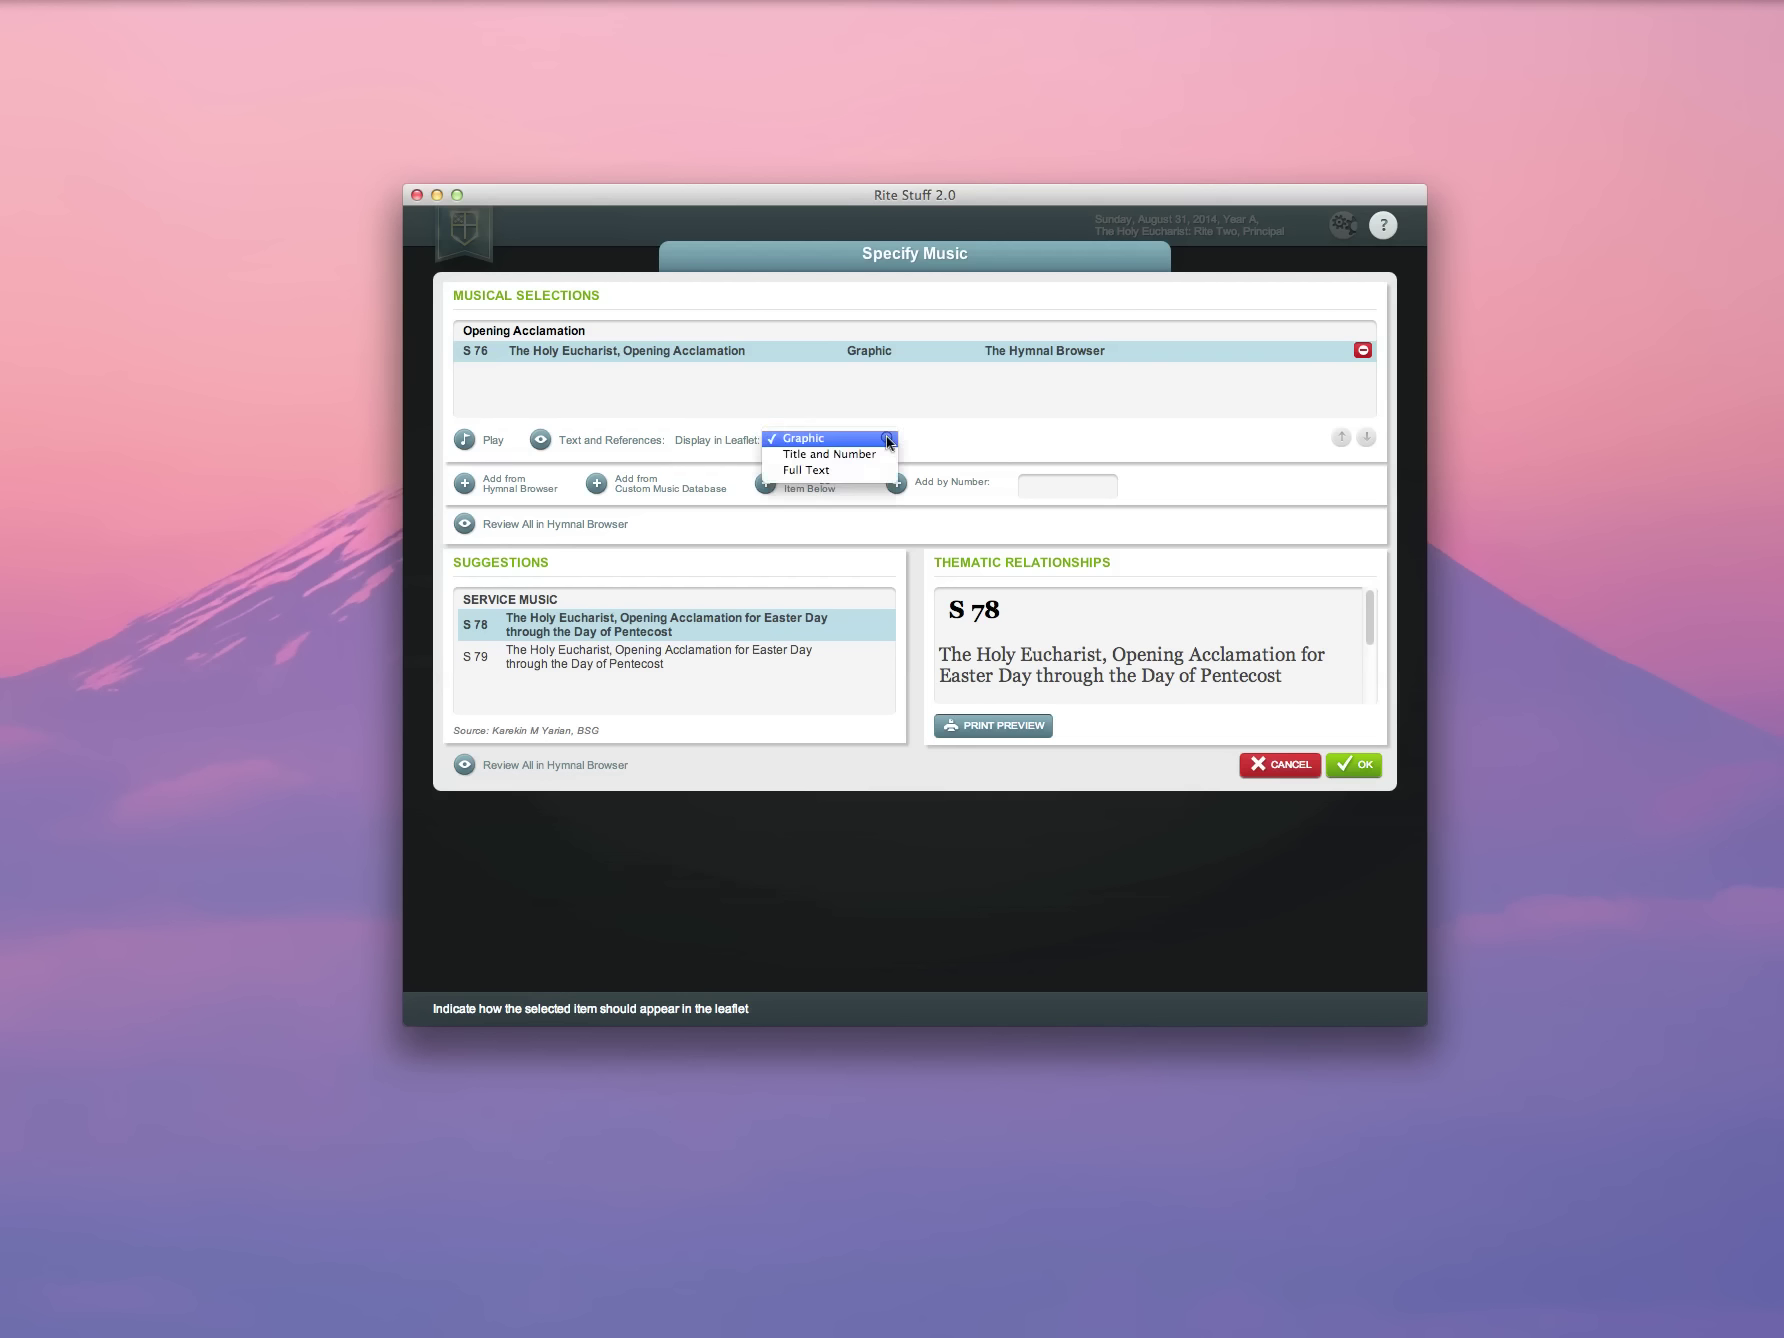
left_click(821, 438)
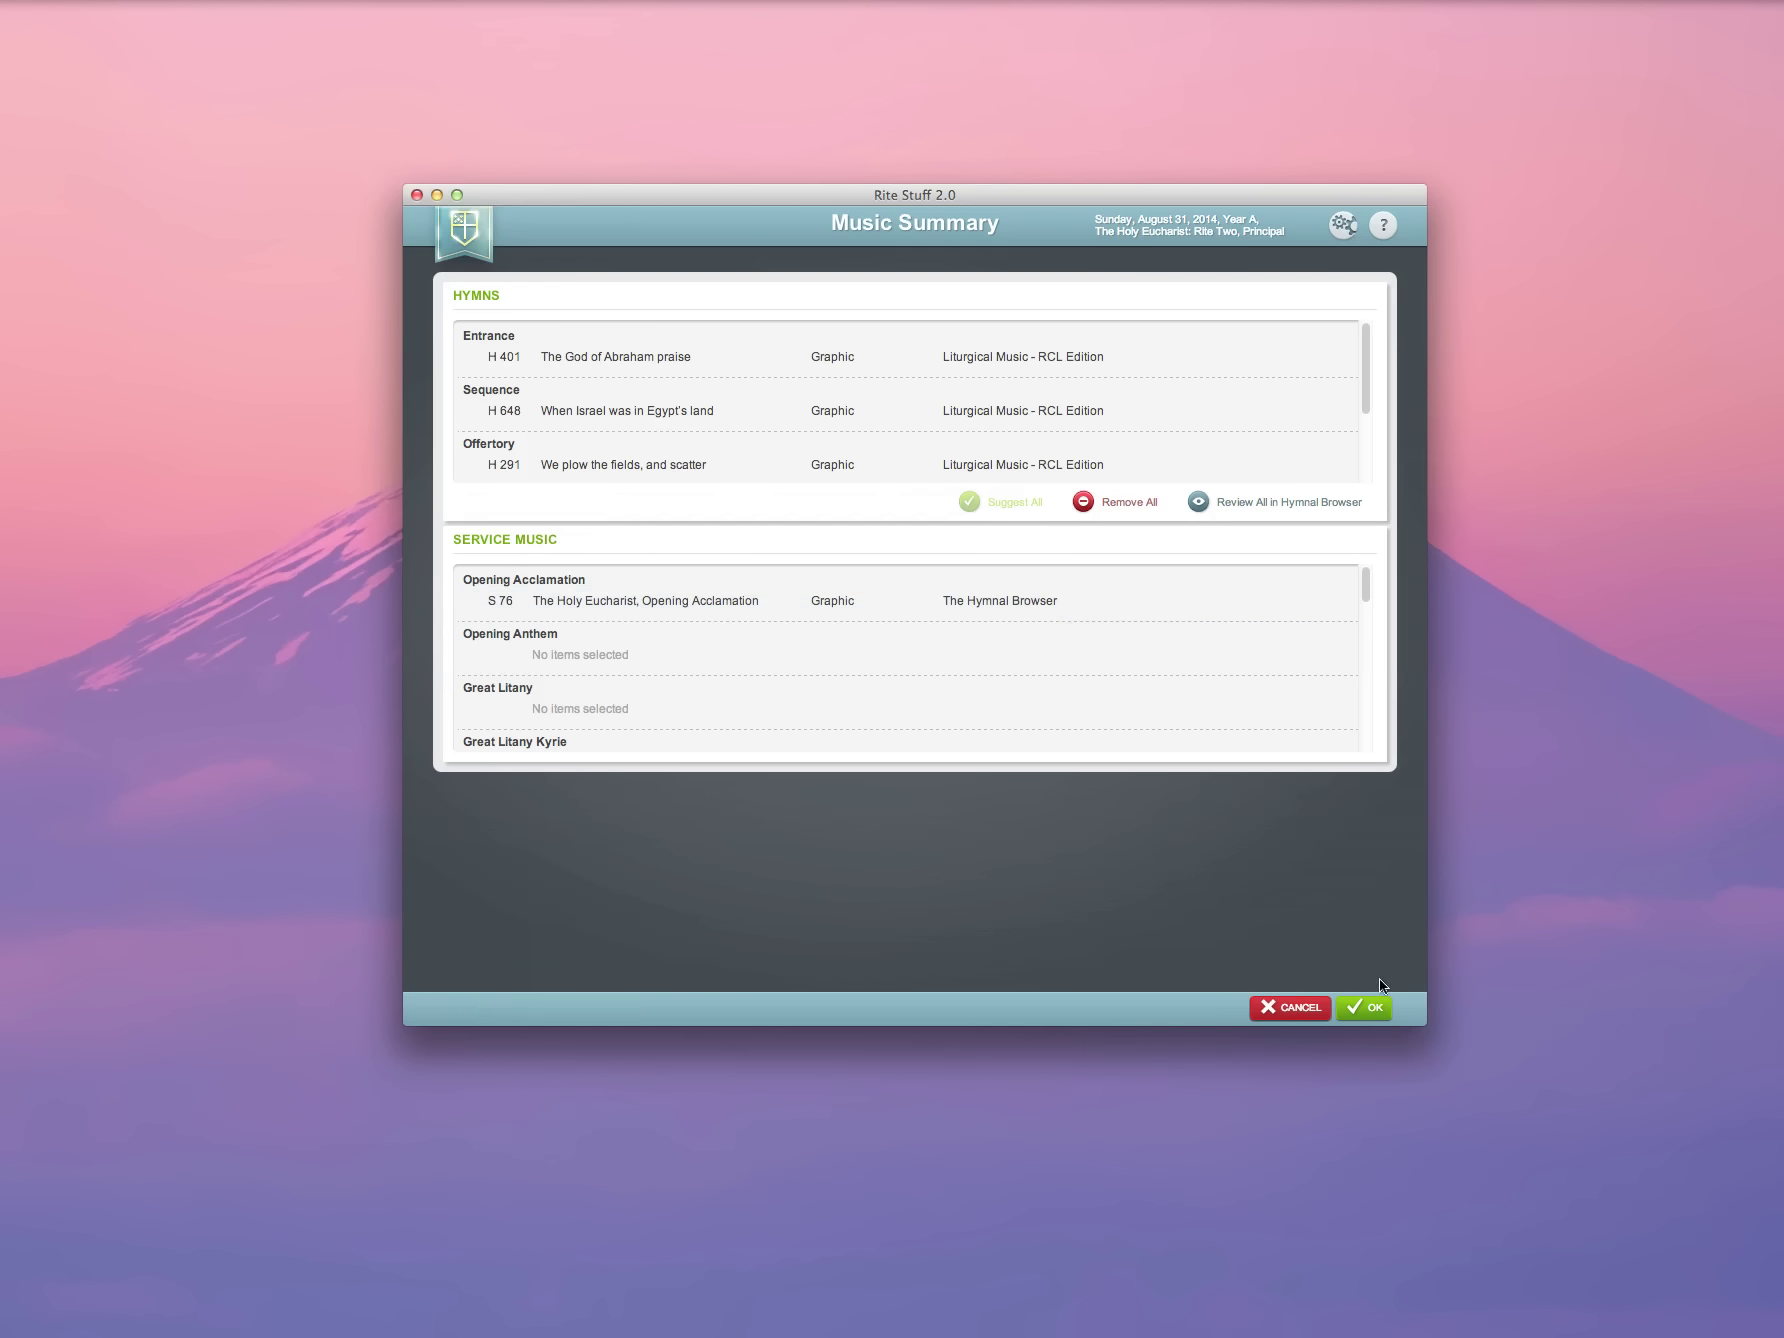
Step: Look through the remaining service music sections and accept the music selections
scroll(915, 665, "down", 1)
scroll(914, 664, "down", 3)
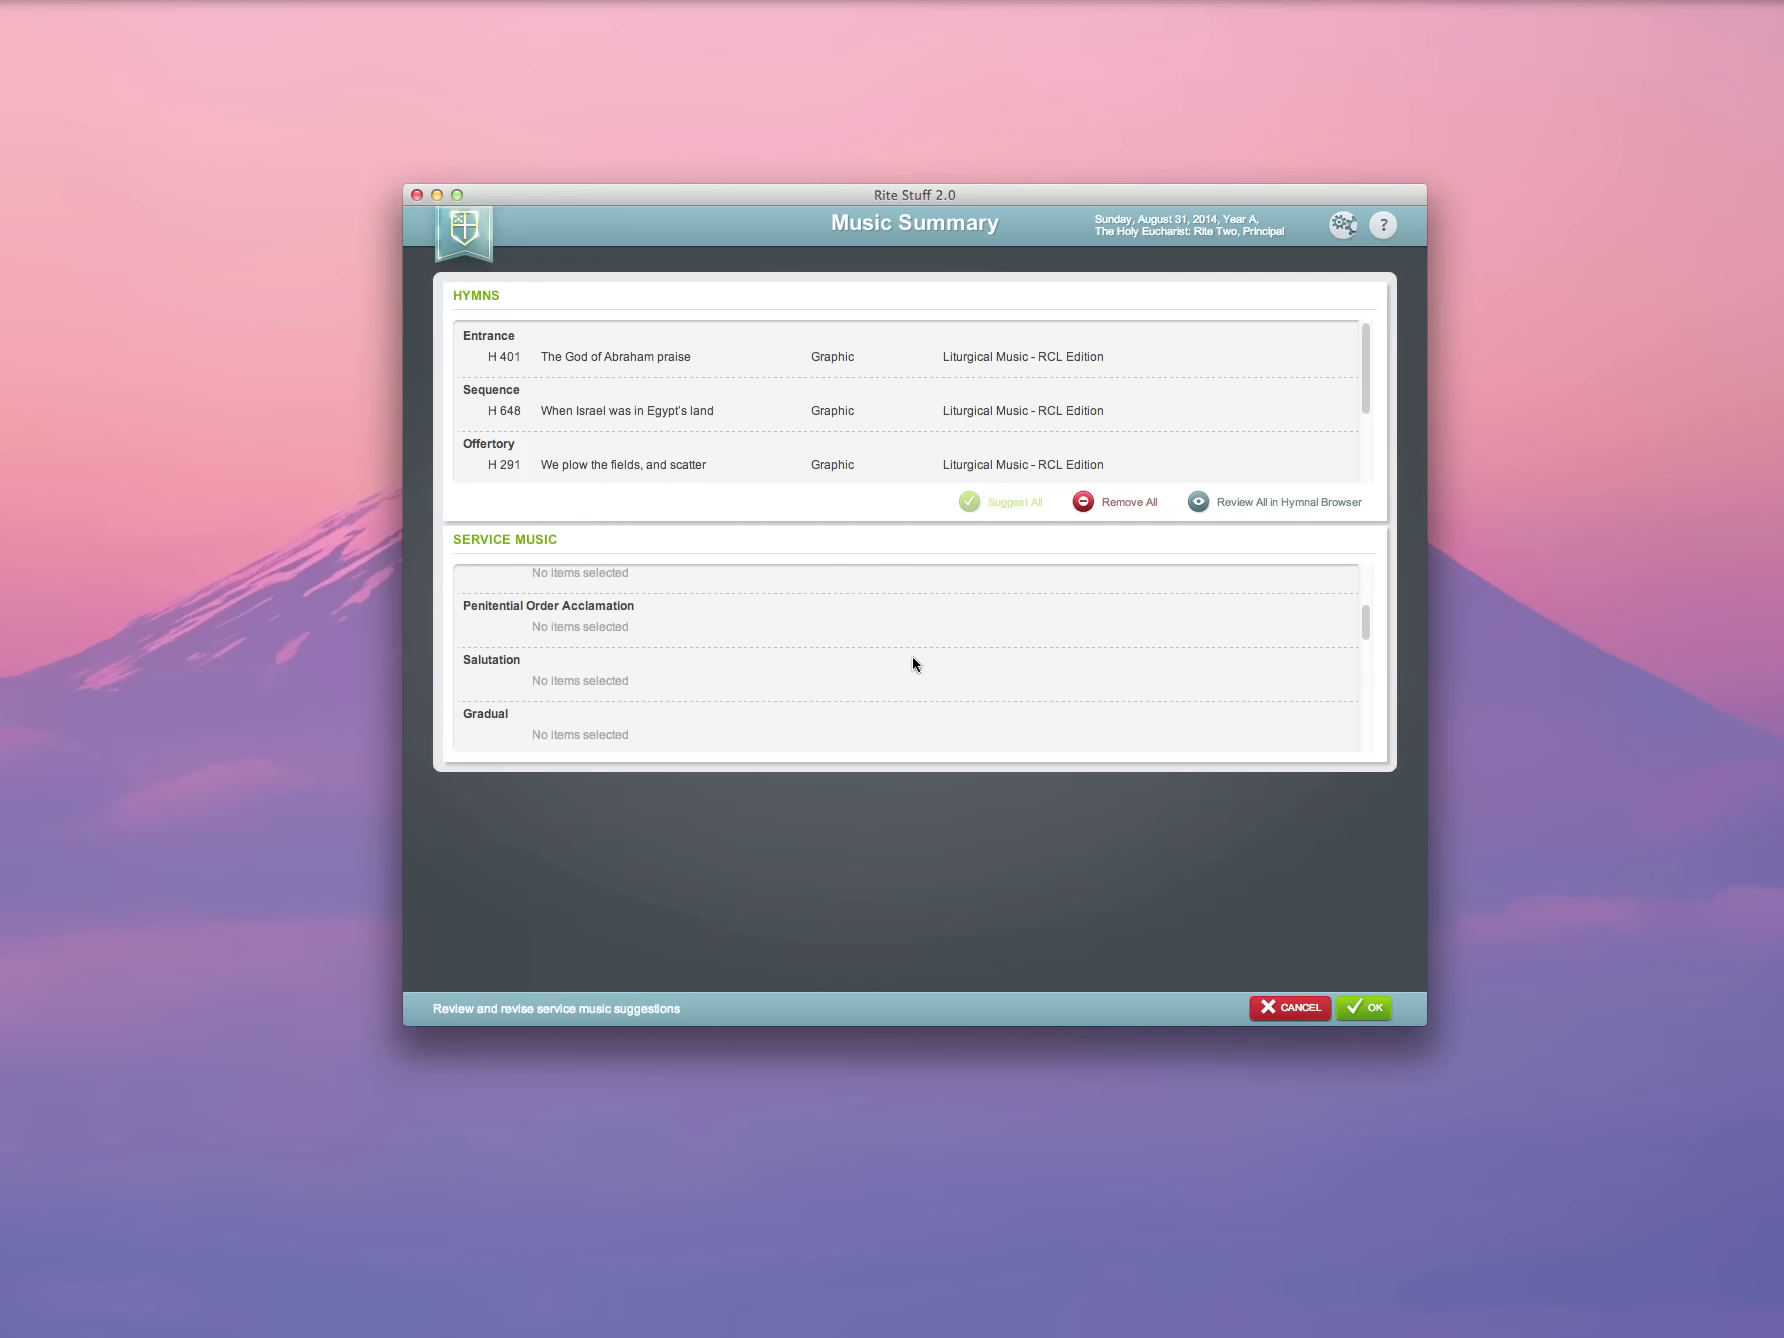
scroll(913, 661, "down", 2)
scroll(914, 663, "down", 2)
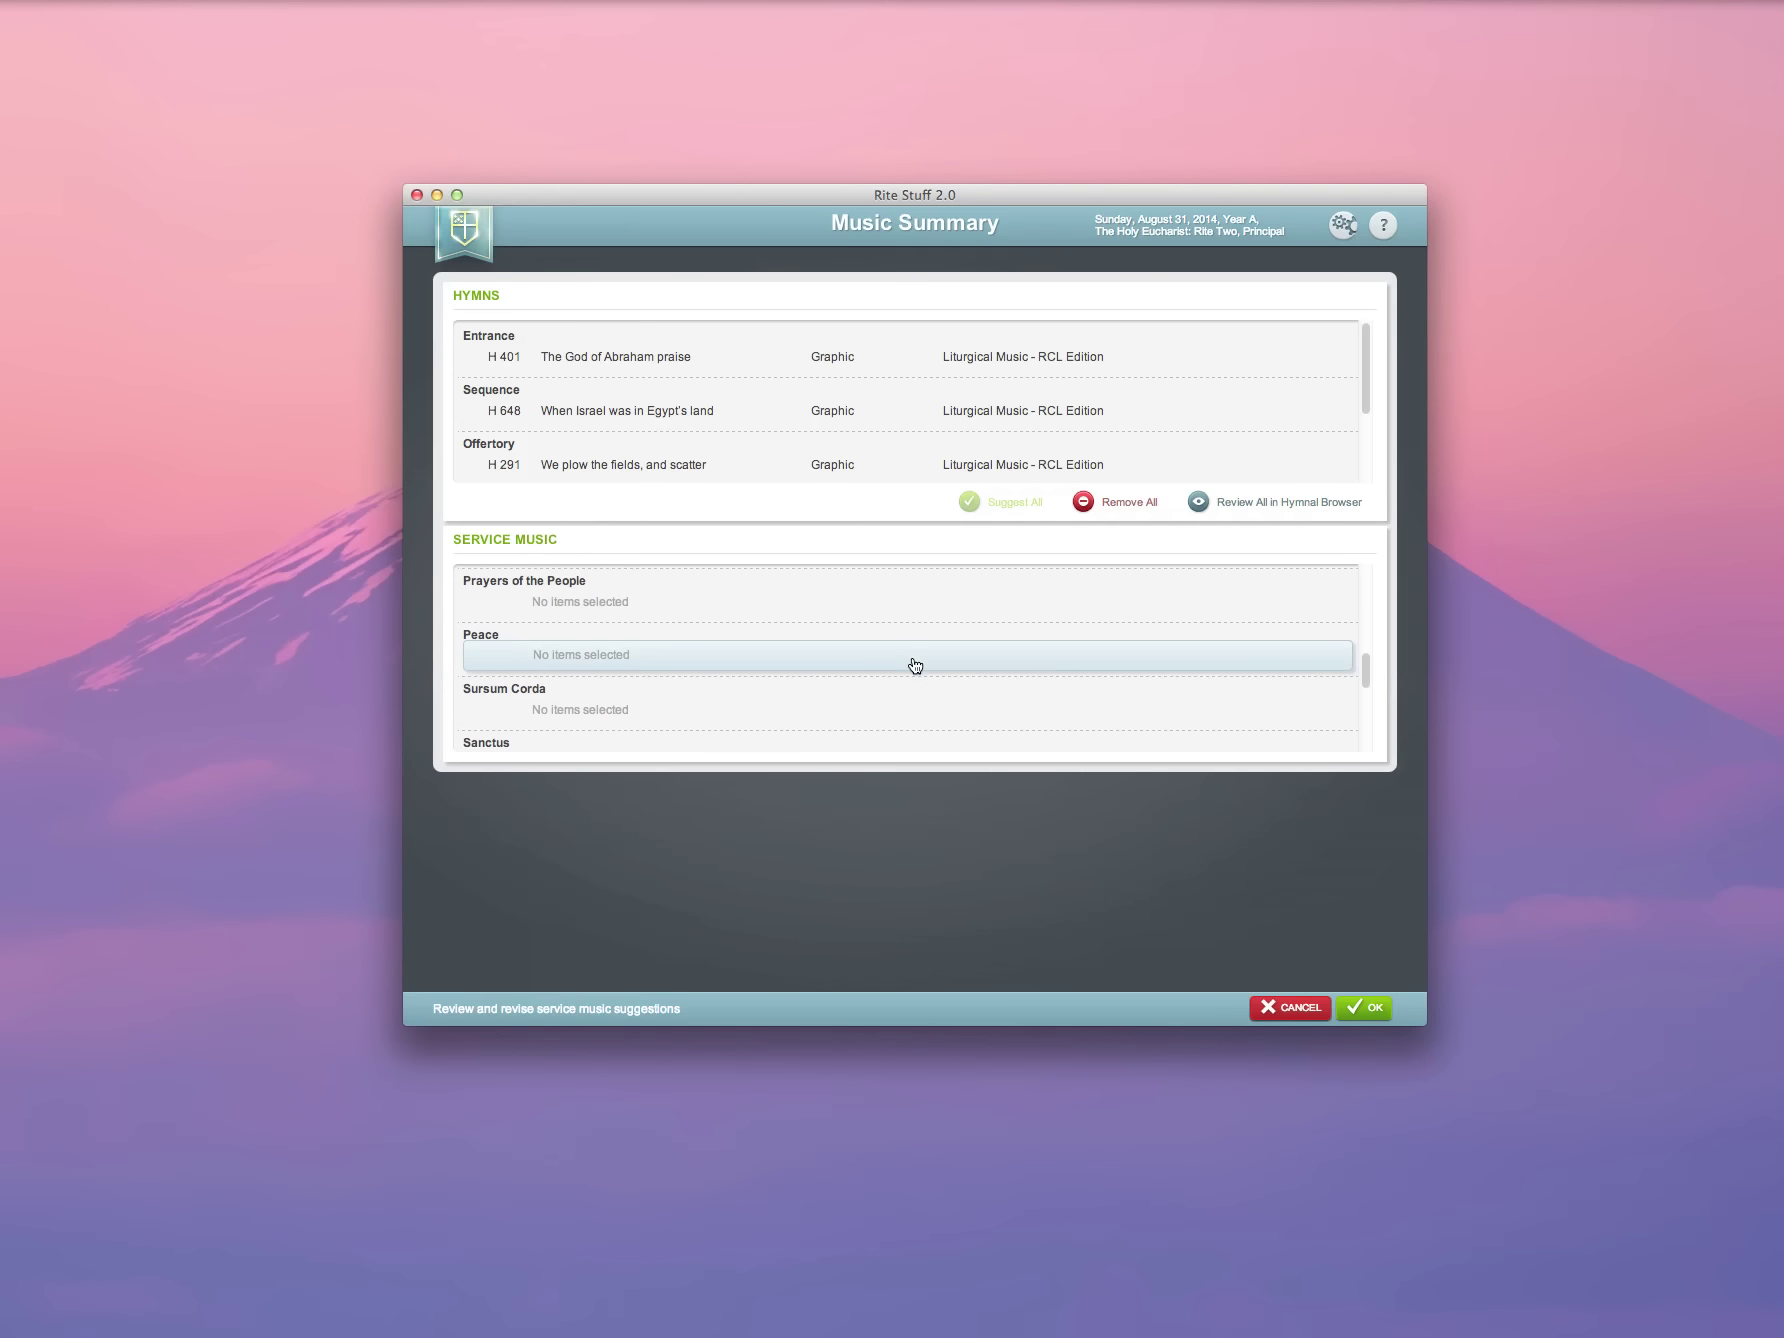
scroll(915, 665, "down", 2)
scroll(915, 665, "down", 2)
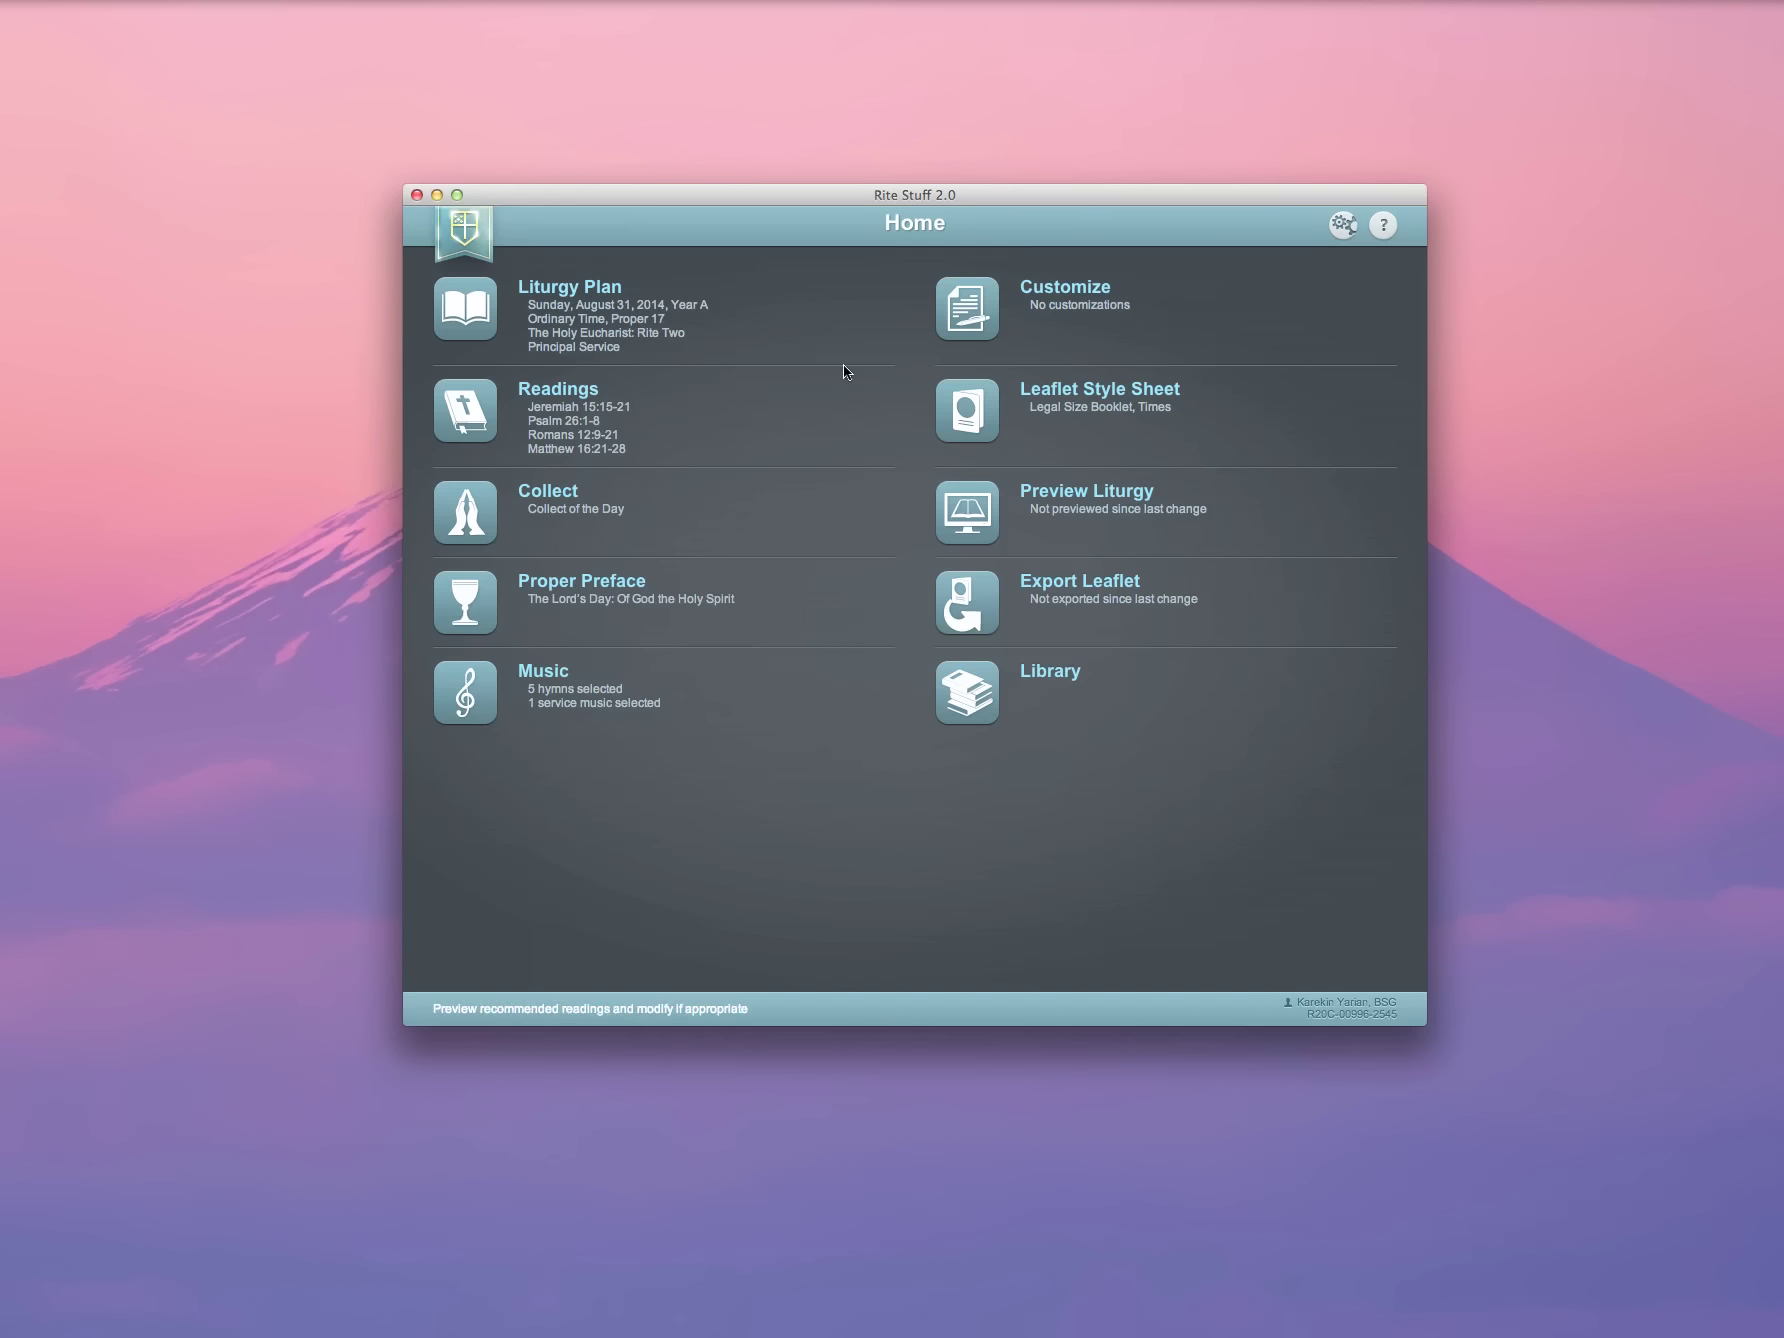
Step: Open the service customization and set the Opening Acclamation to use the specified music
left_click(980, 322)
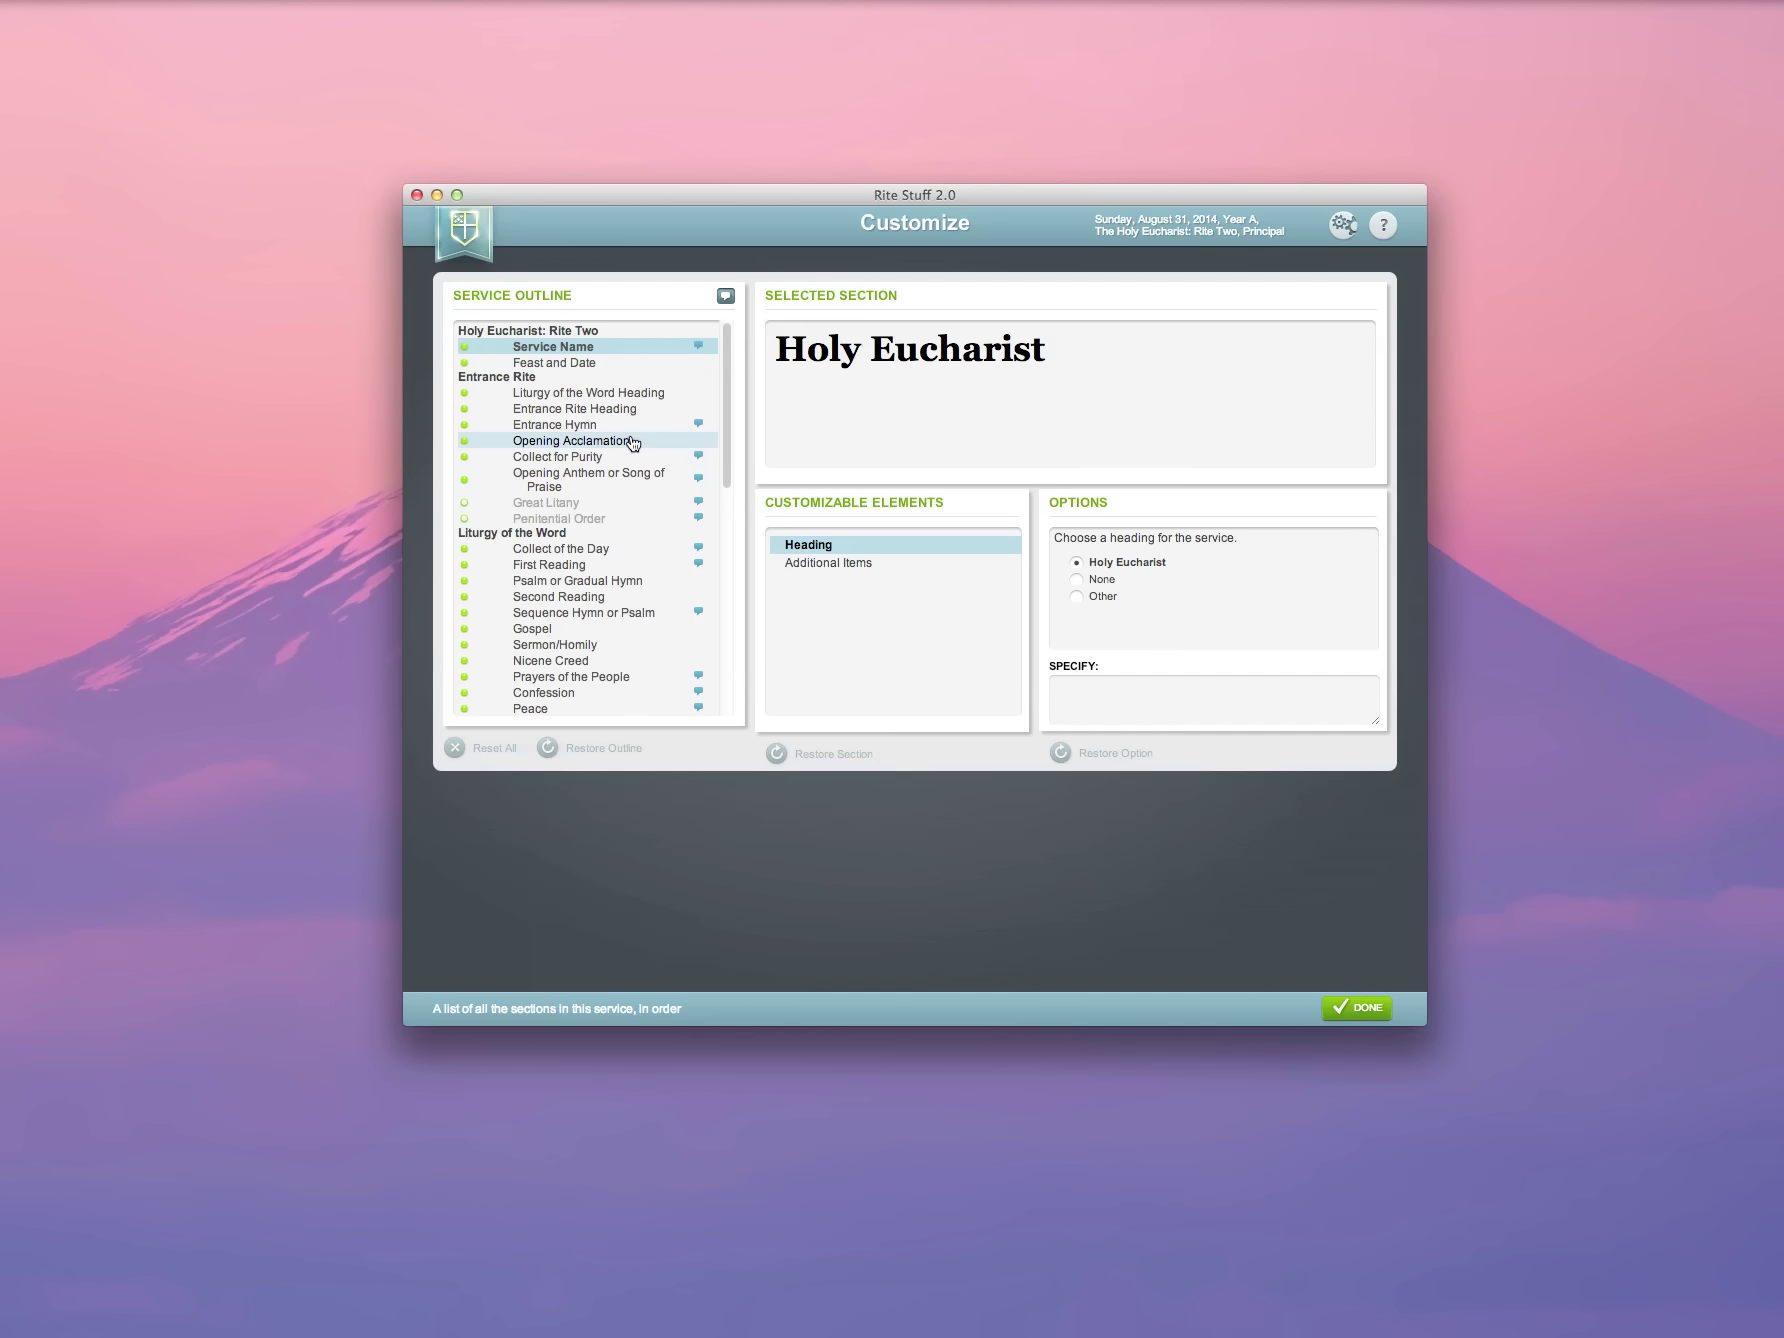
scroll(632, 443, "down", 3)
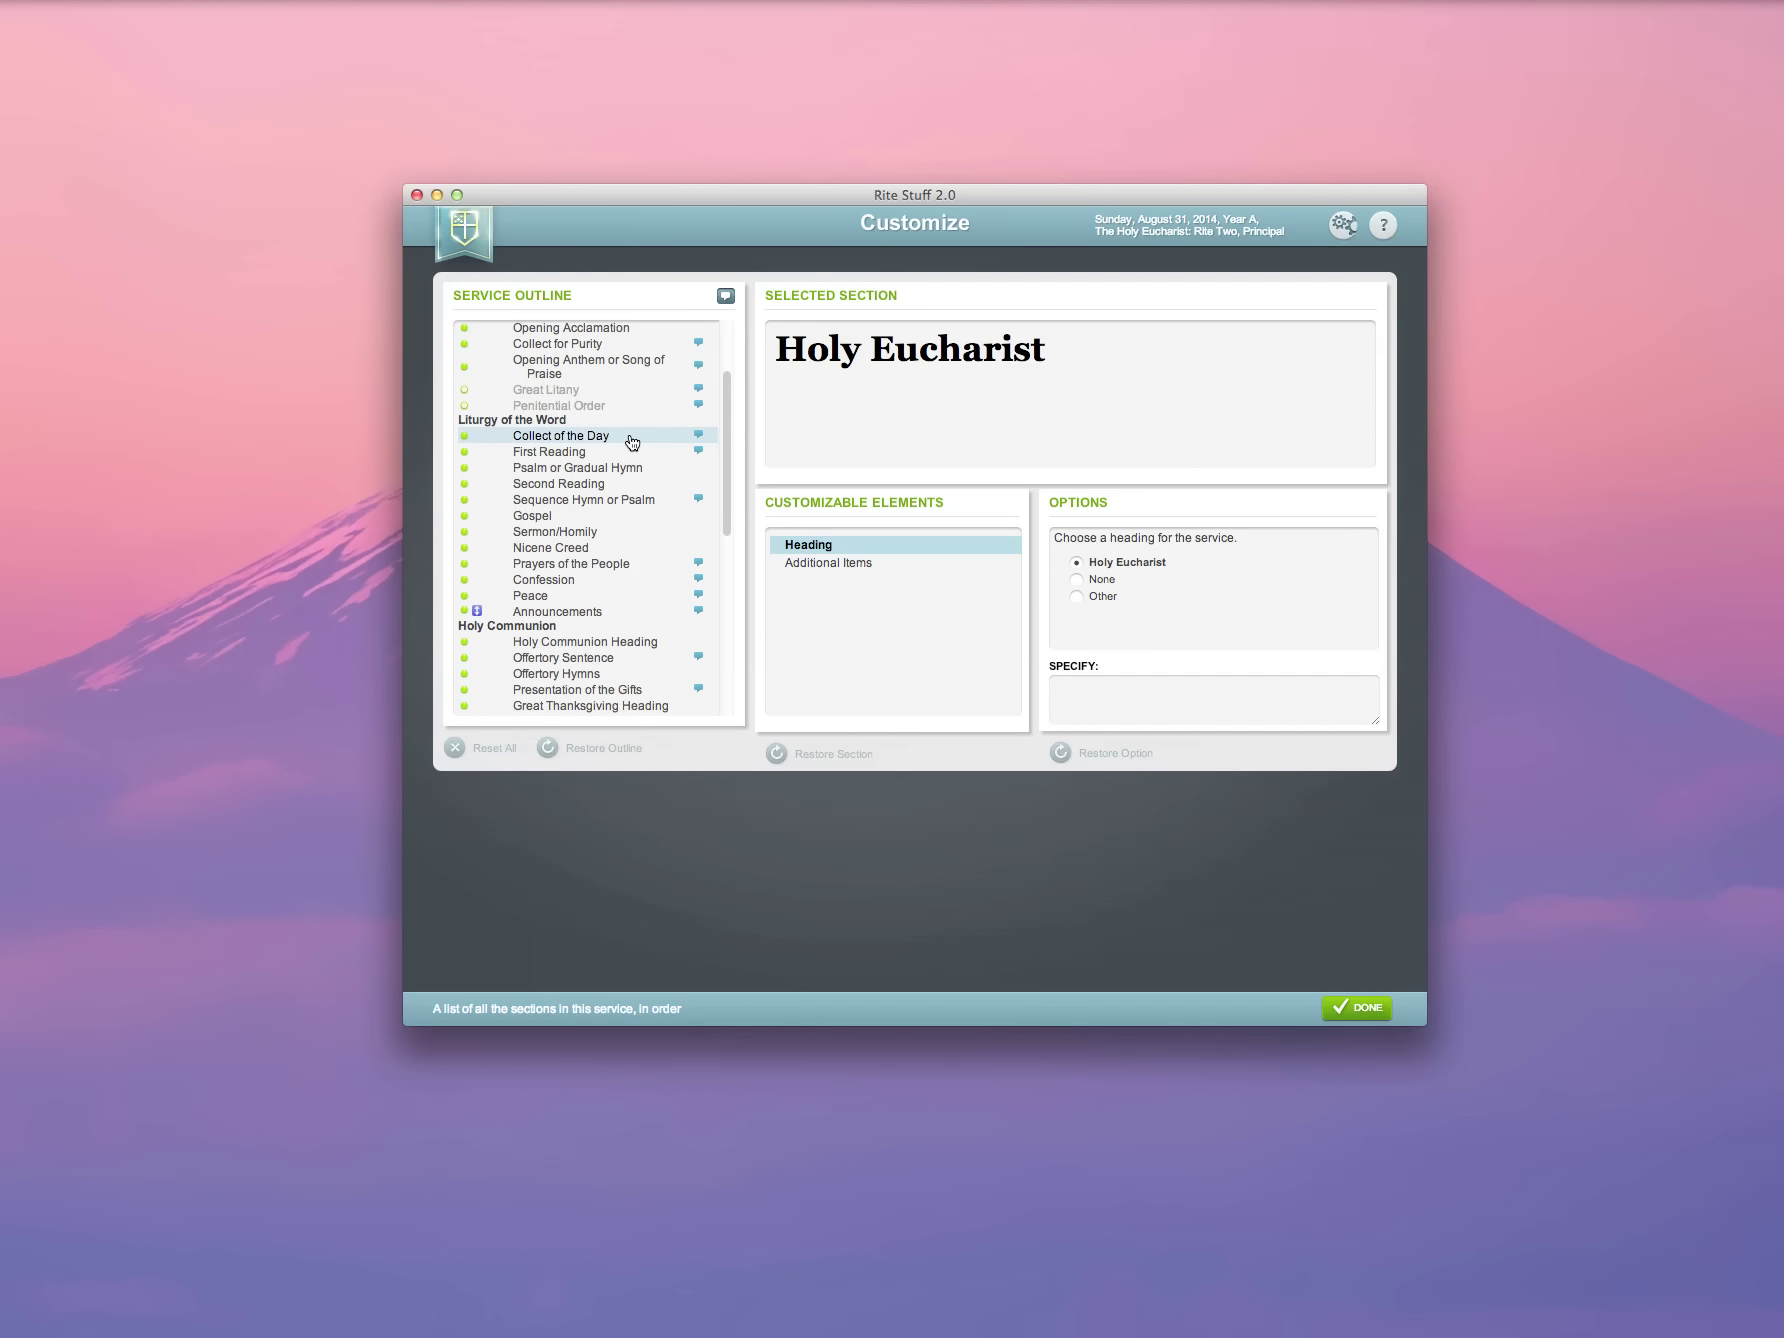
scroll(632, 443, "down", 3)
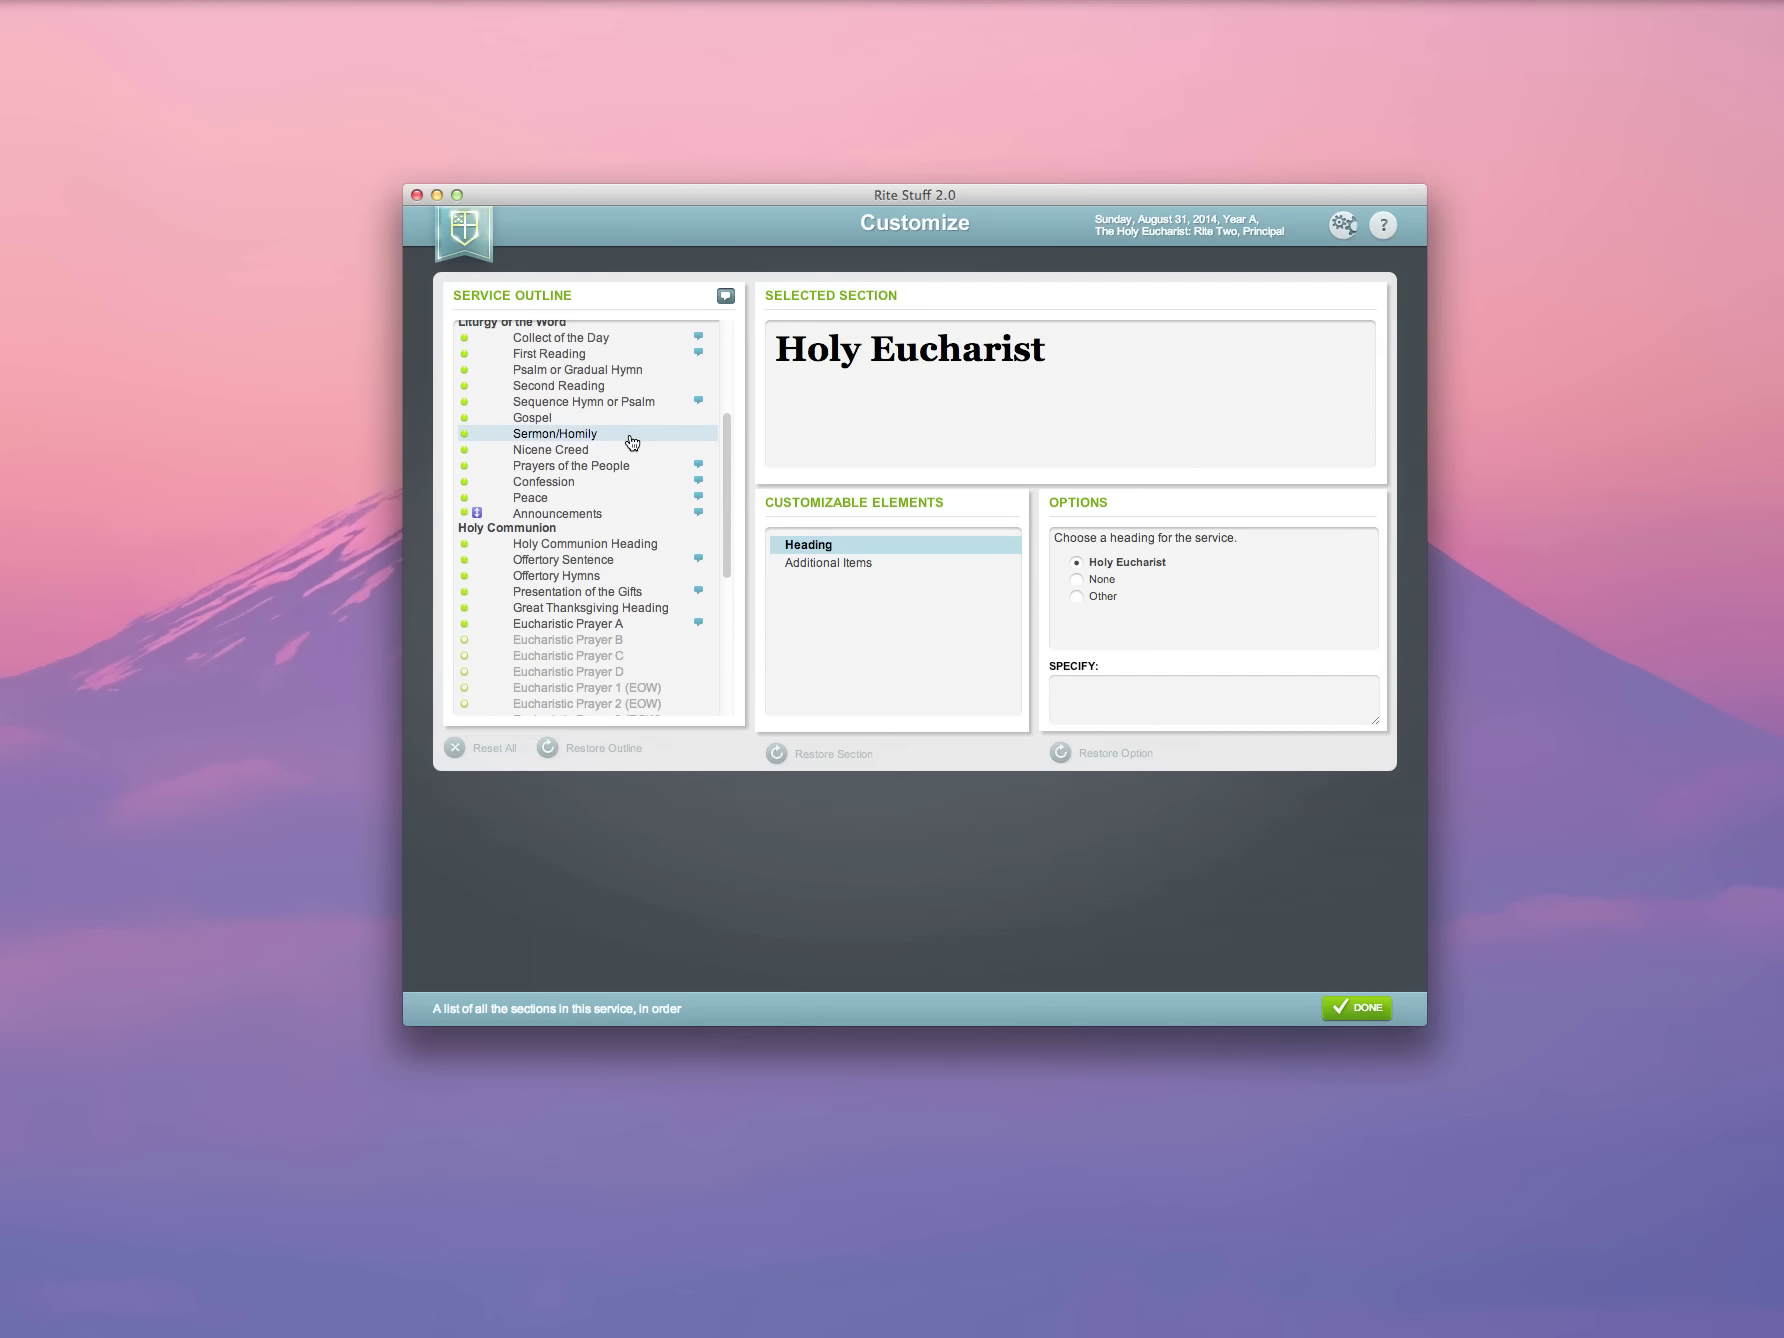
scroll(632, 443, "up", 6)
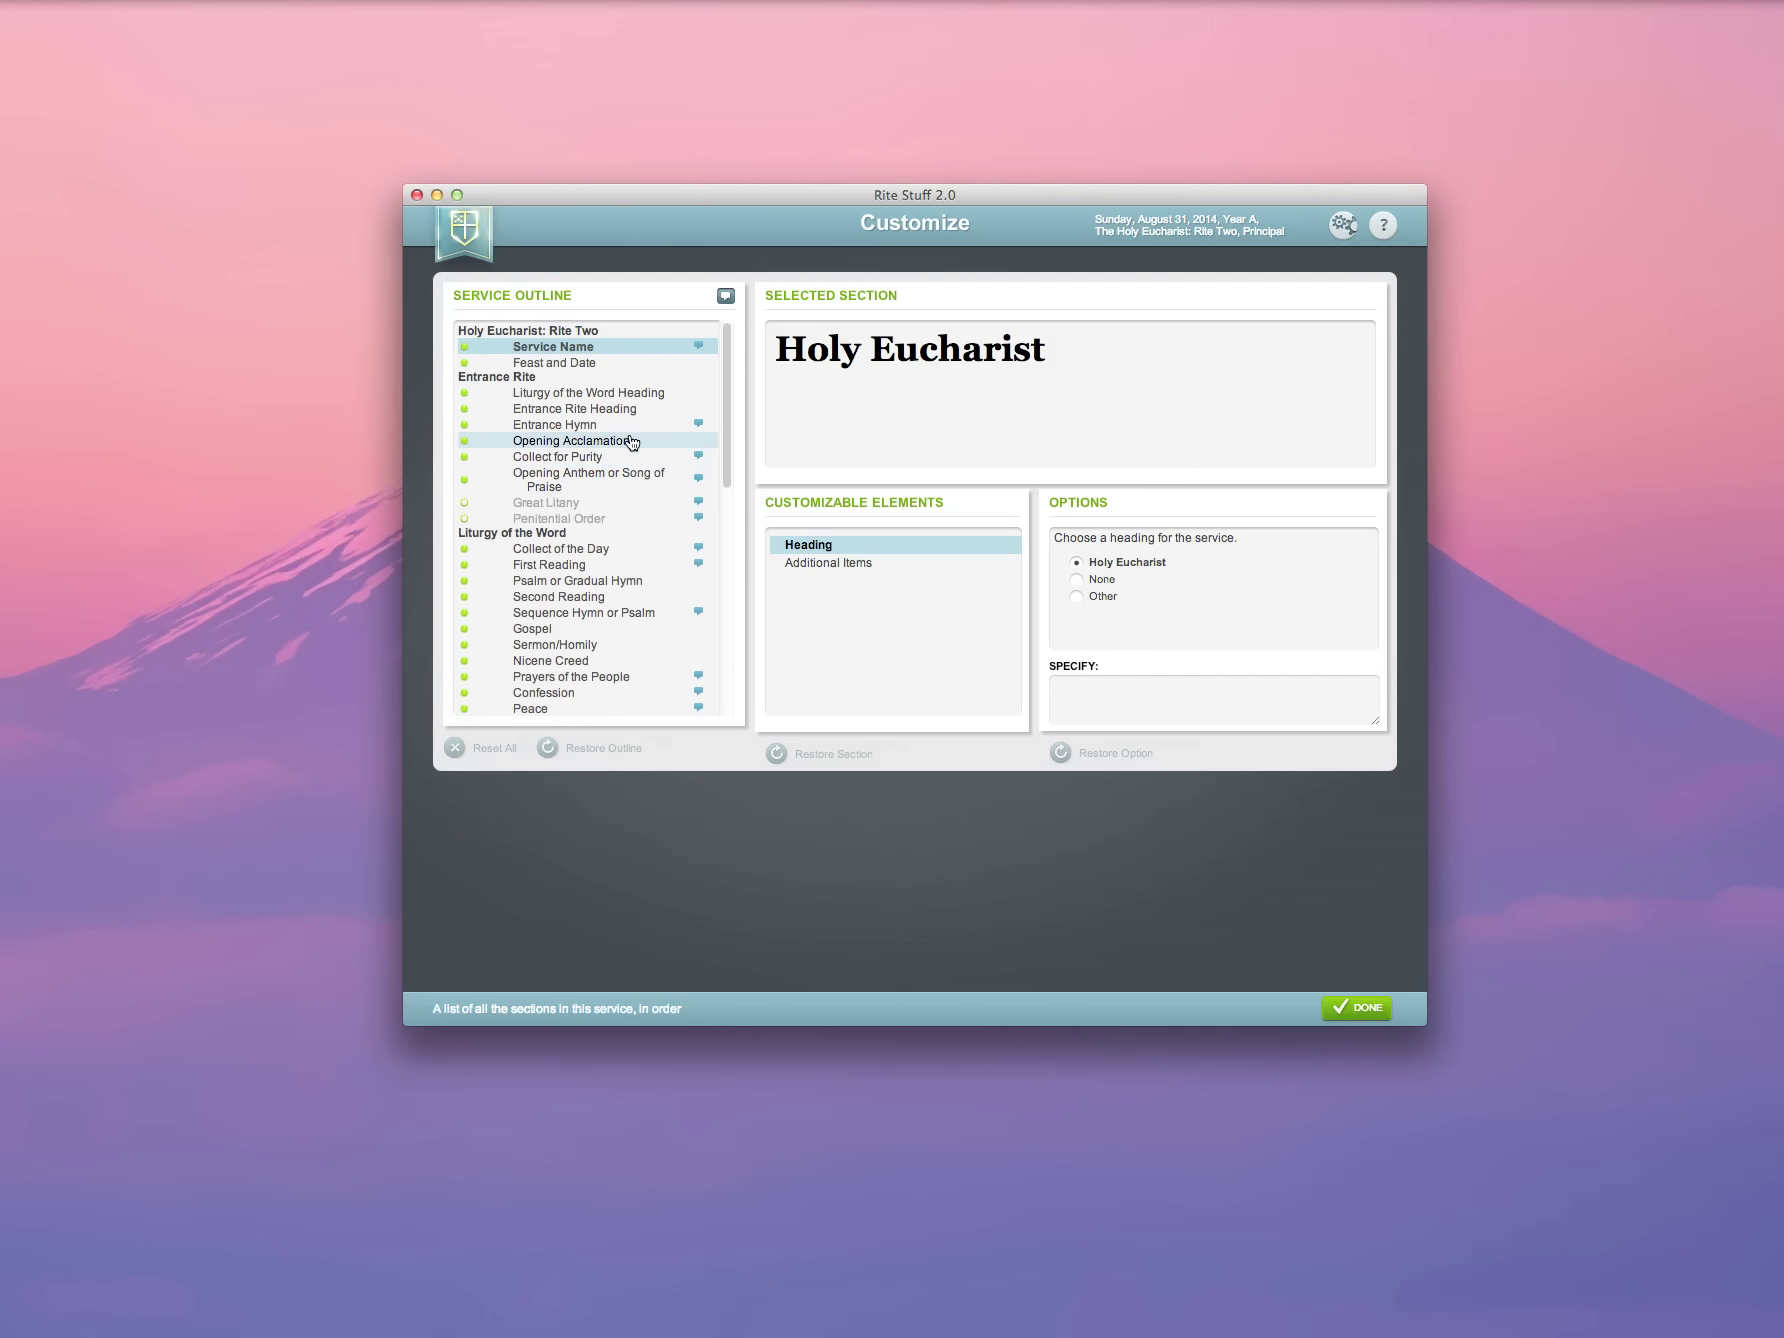
scroll(632, 443, "down", 1)
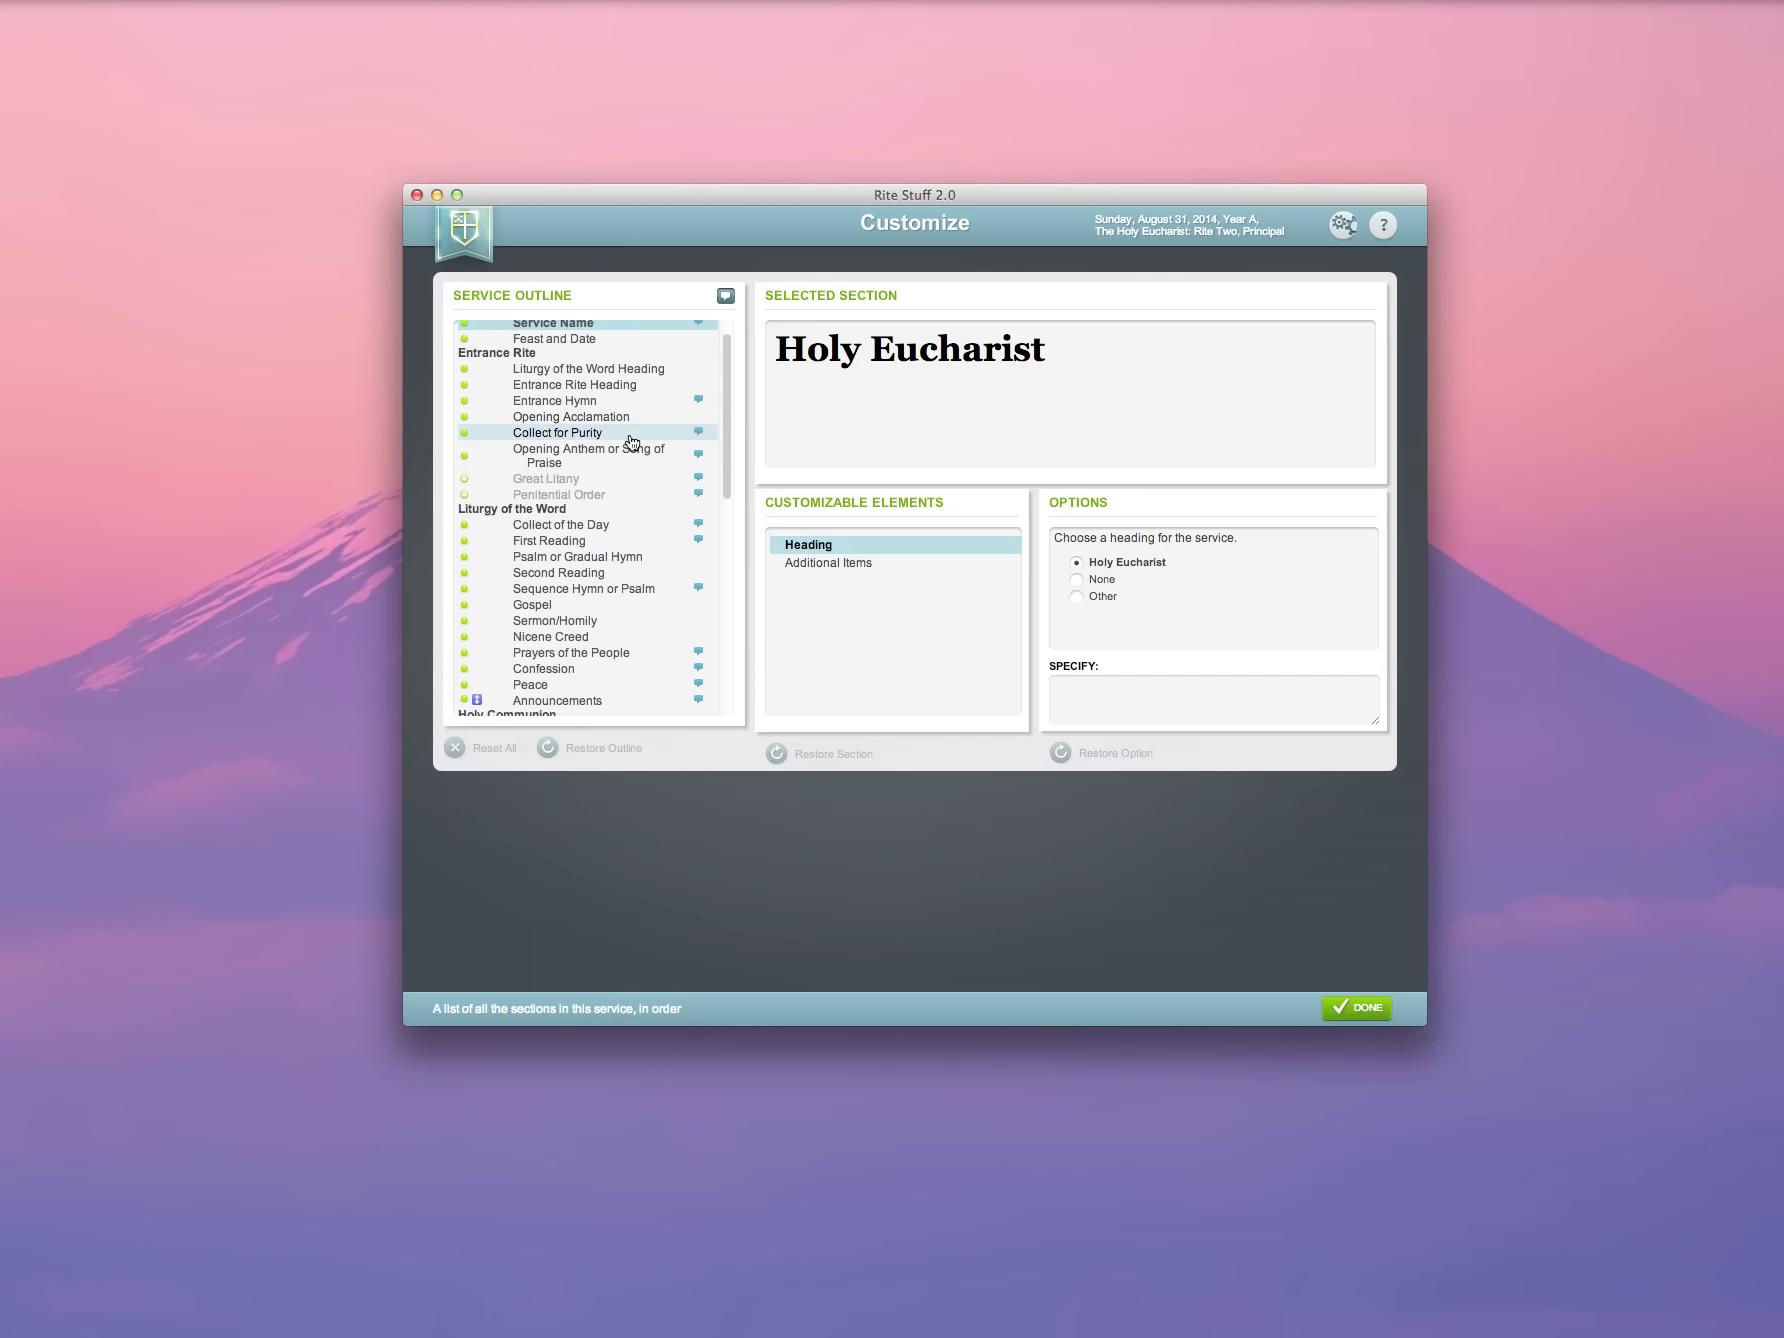
left_click(530, 404)
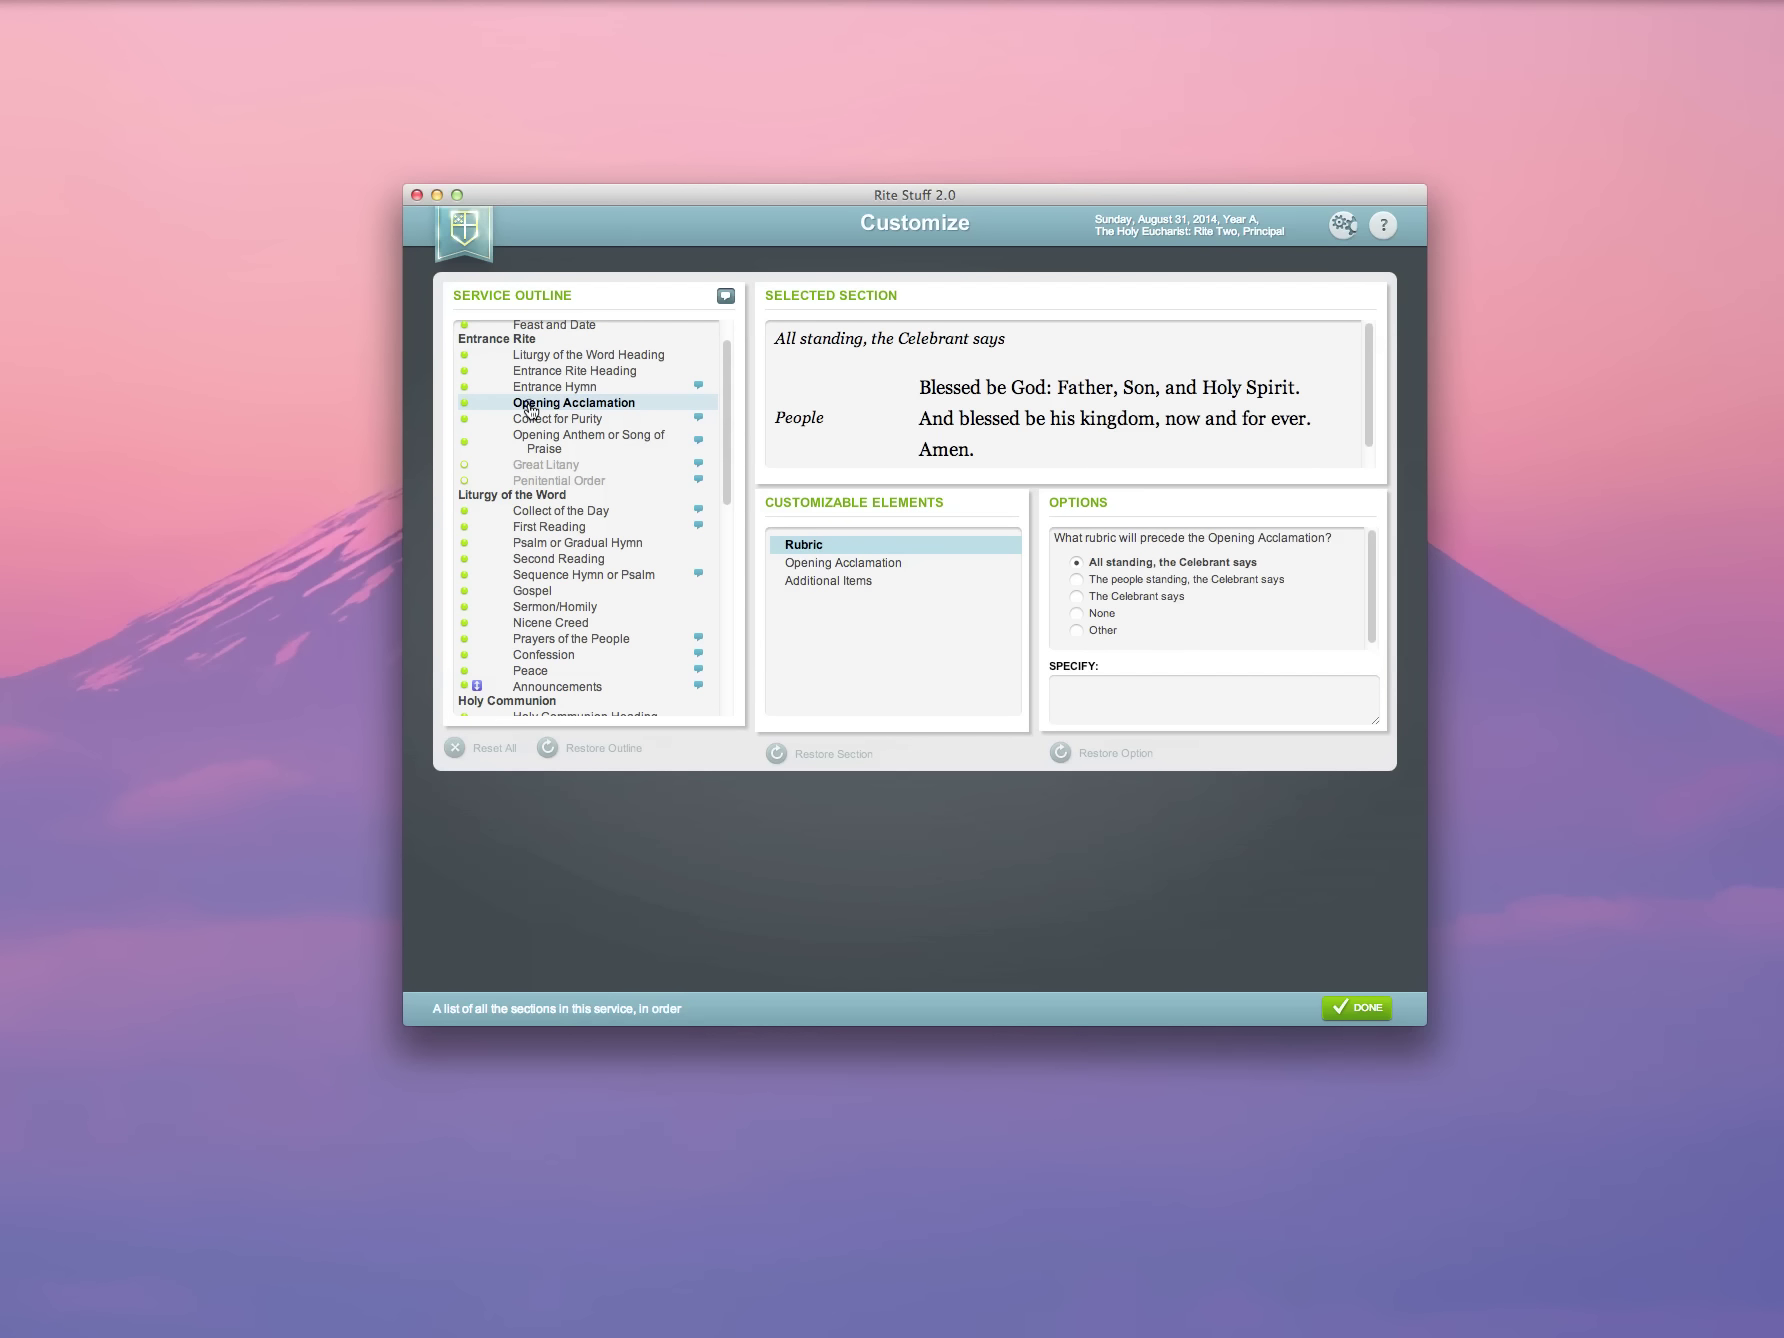
left_click(880, 564)
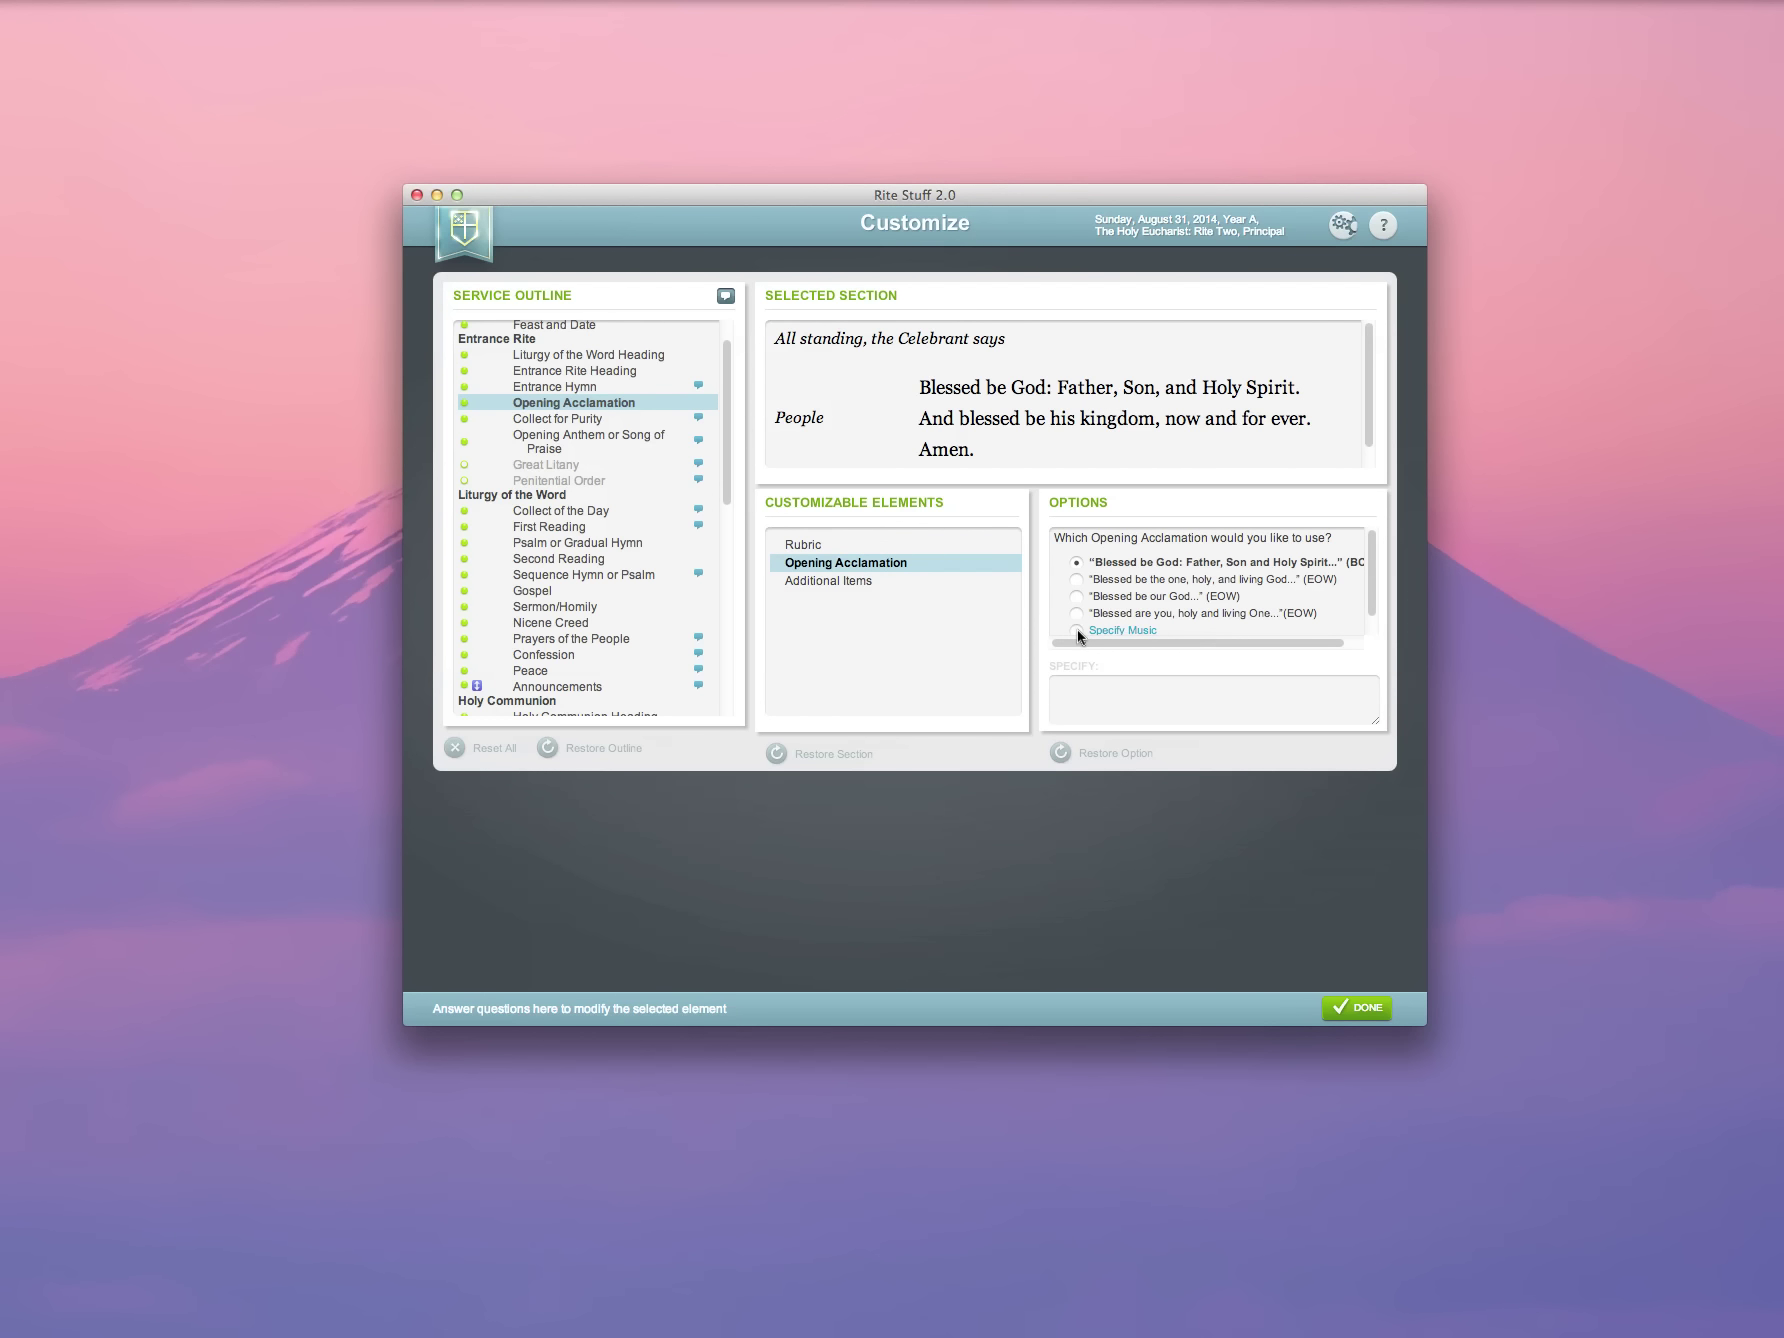
left_click(1077, 630)
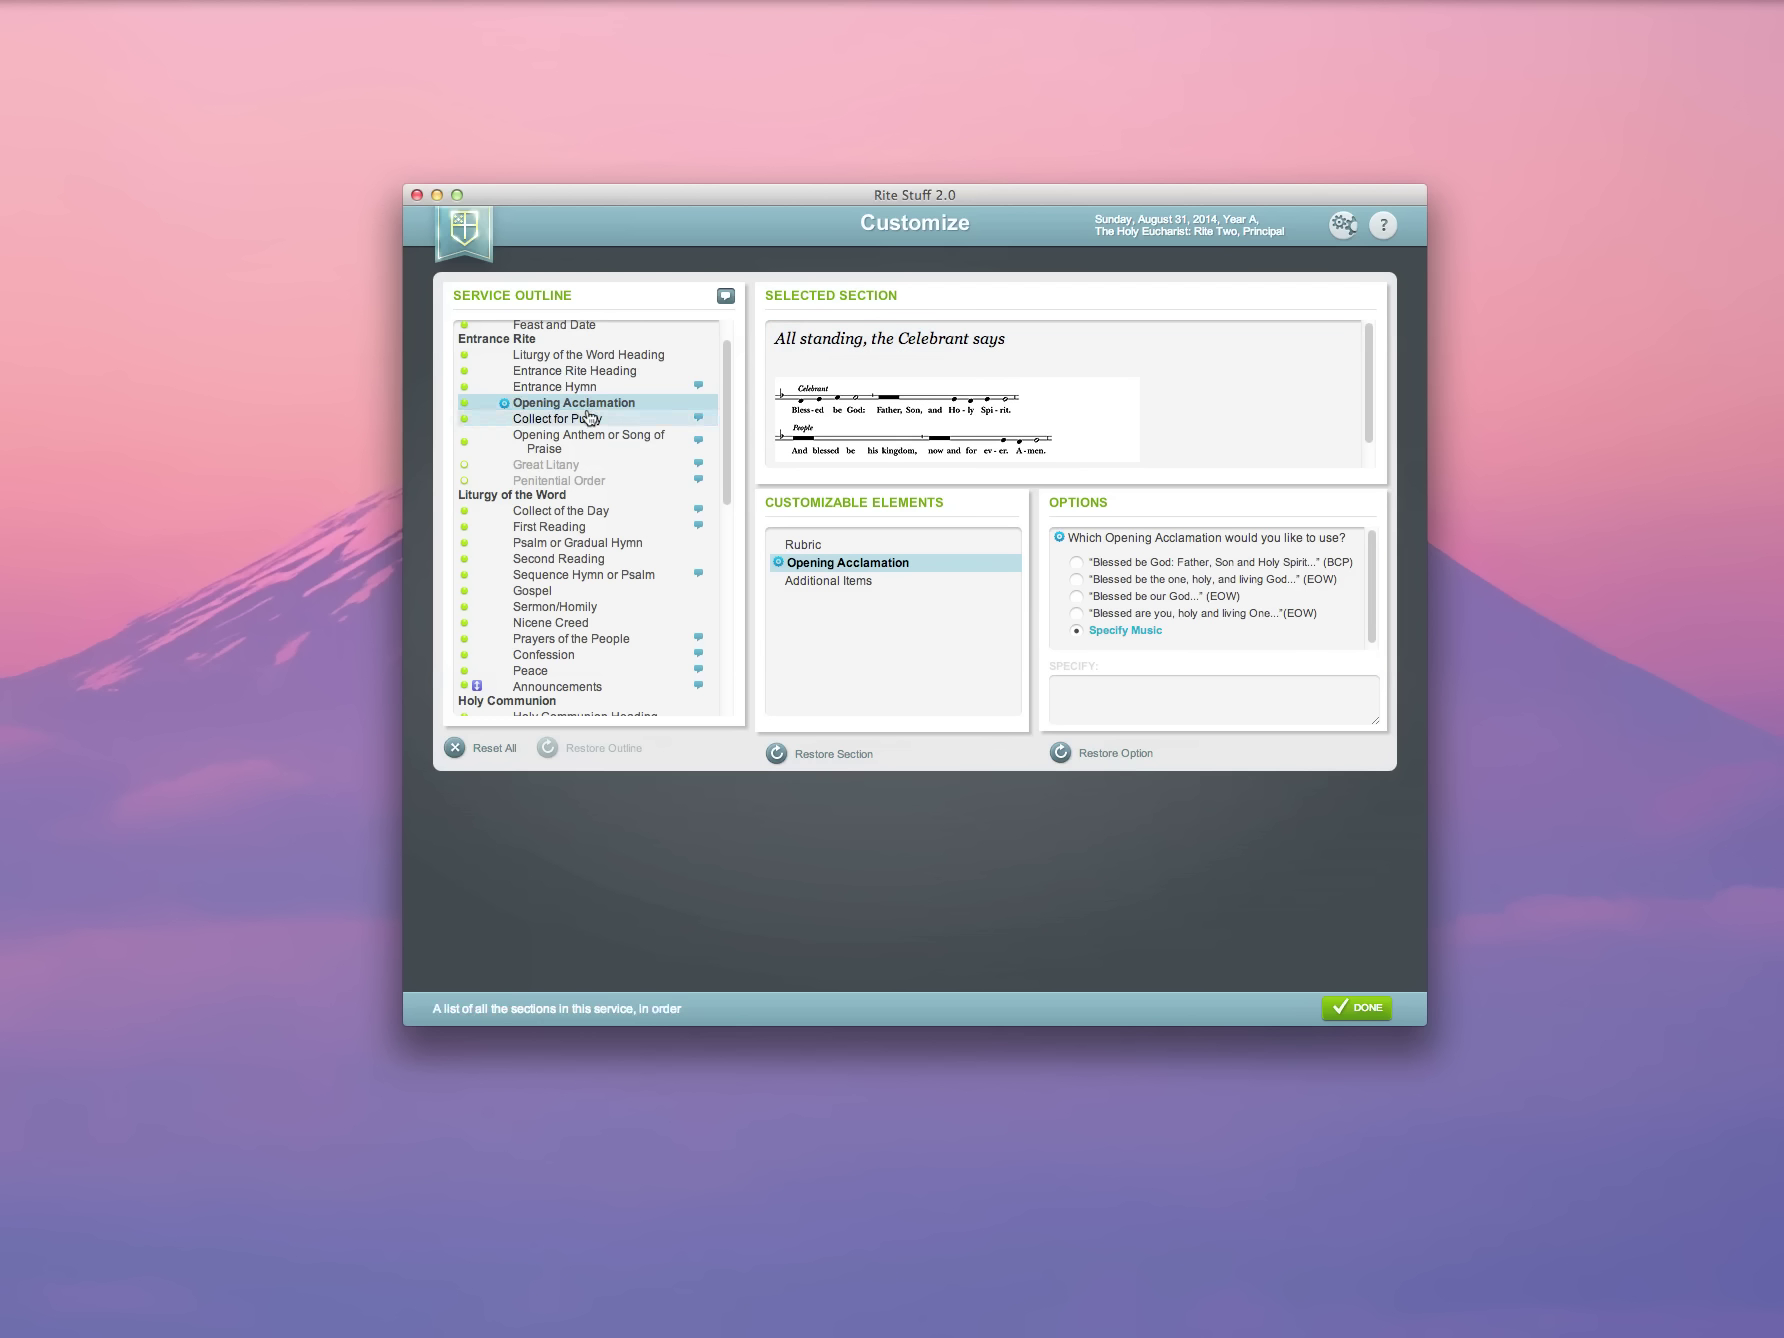
Step: Review how the Entrance Hymn and the Opening Anthem or Song of Praise will appear in the leaflet
left_click(560, 387)
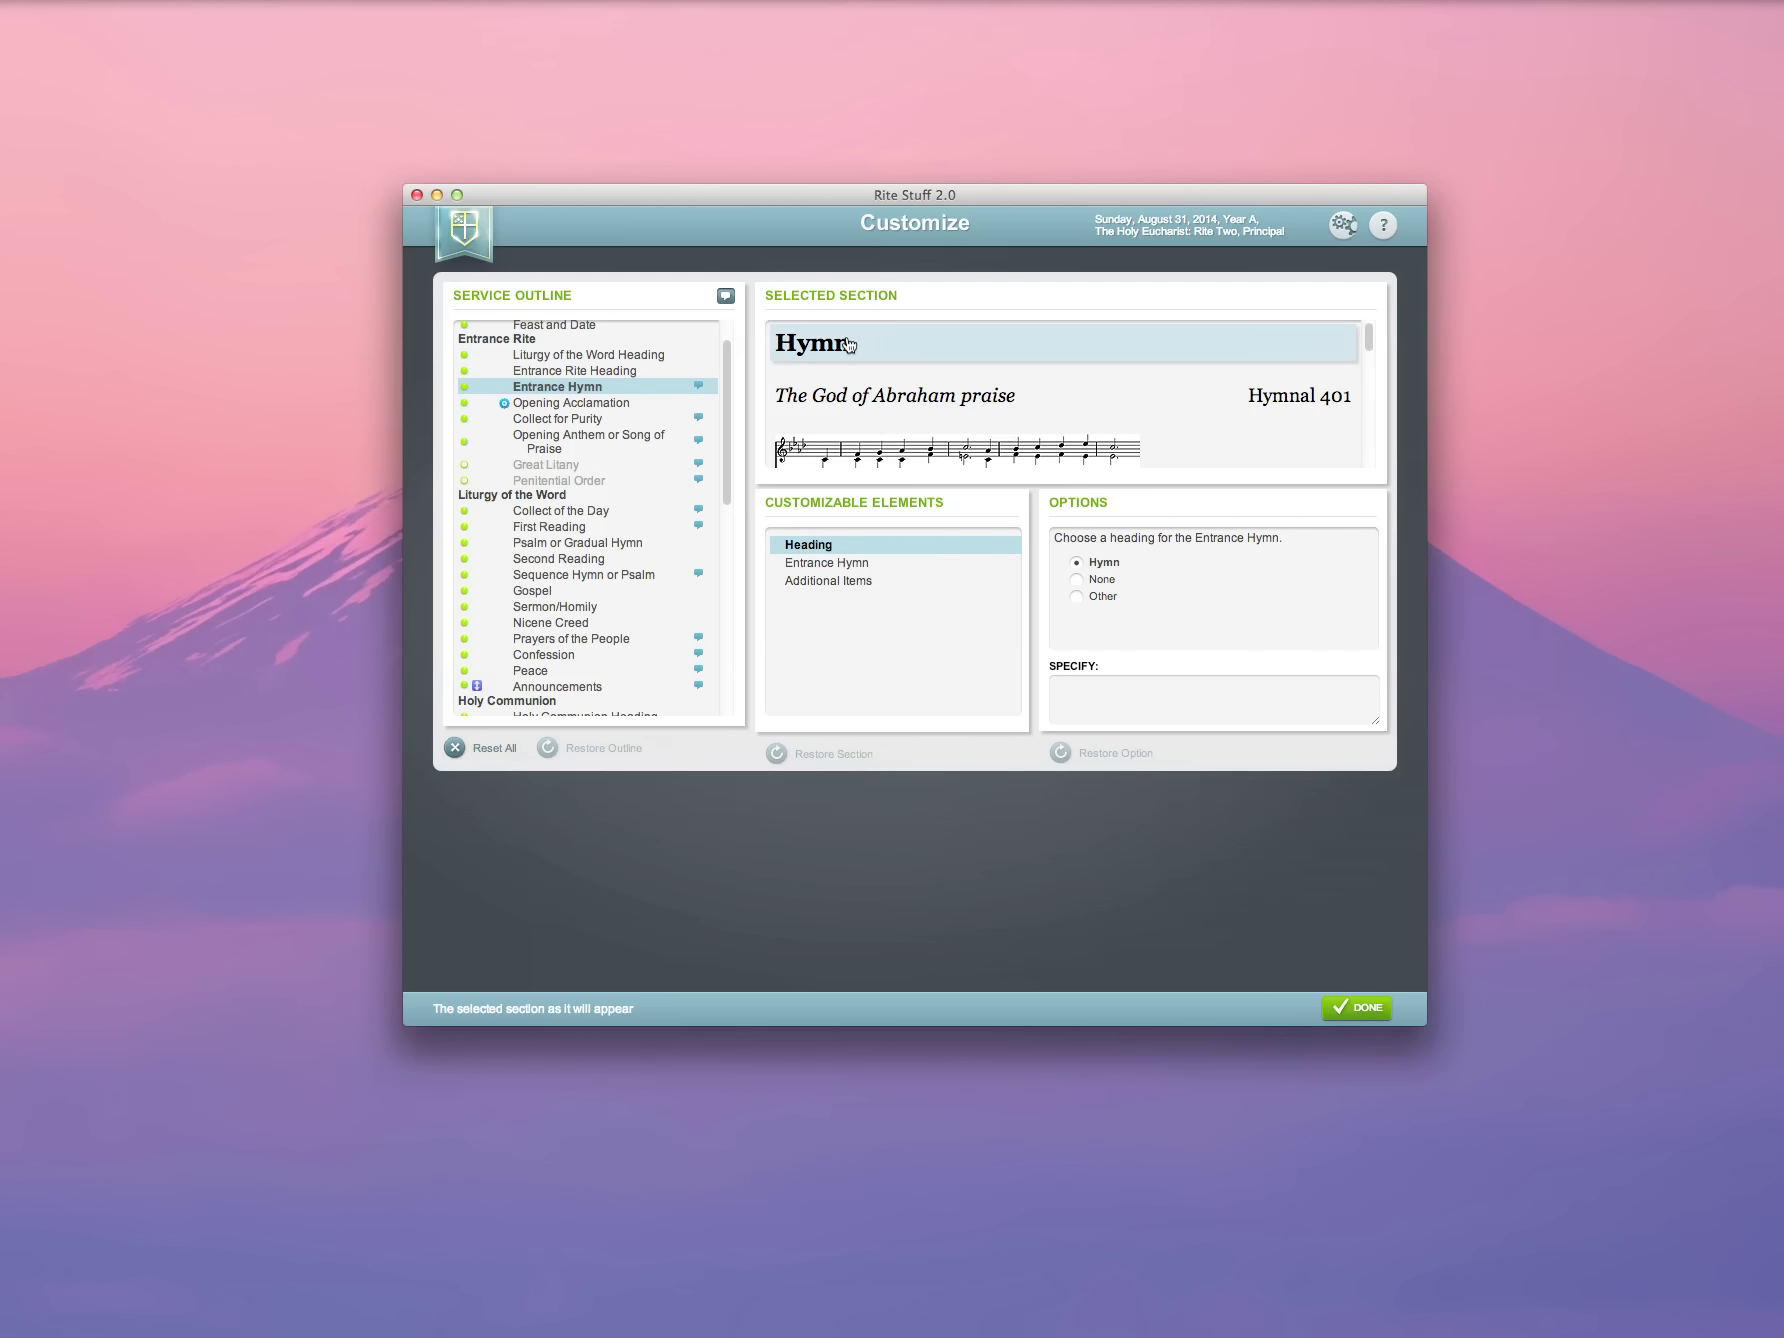
left_click(573, 437)
scroll(915, 407, "down", 1)
scroll(915, 407, "down", 2)
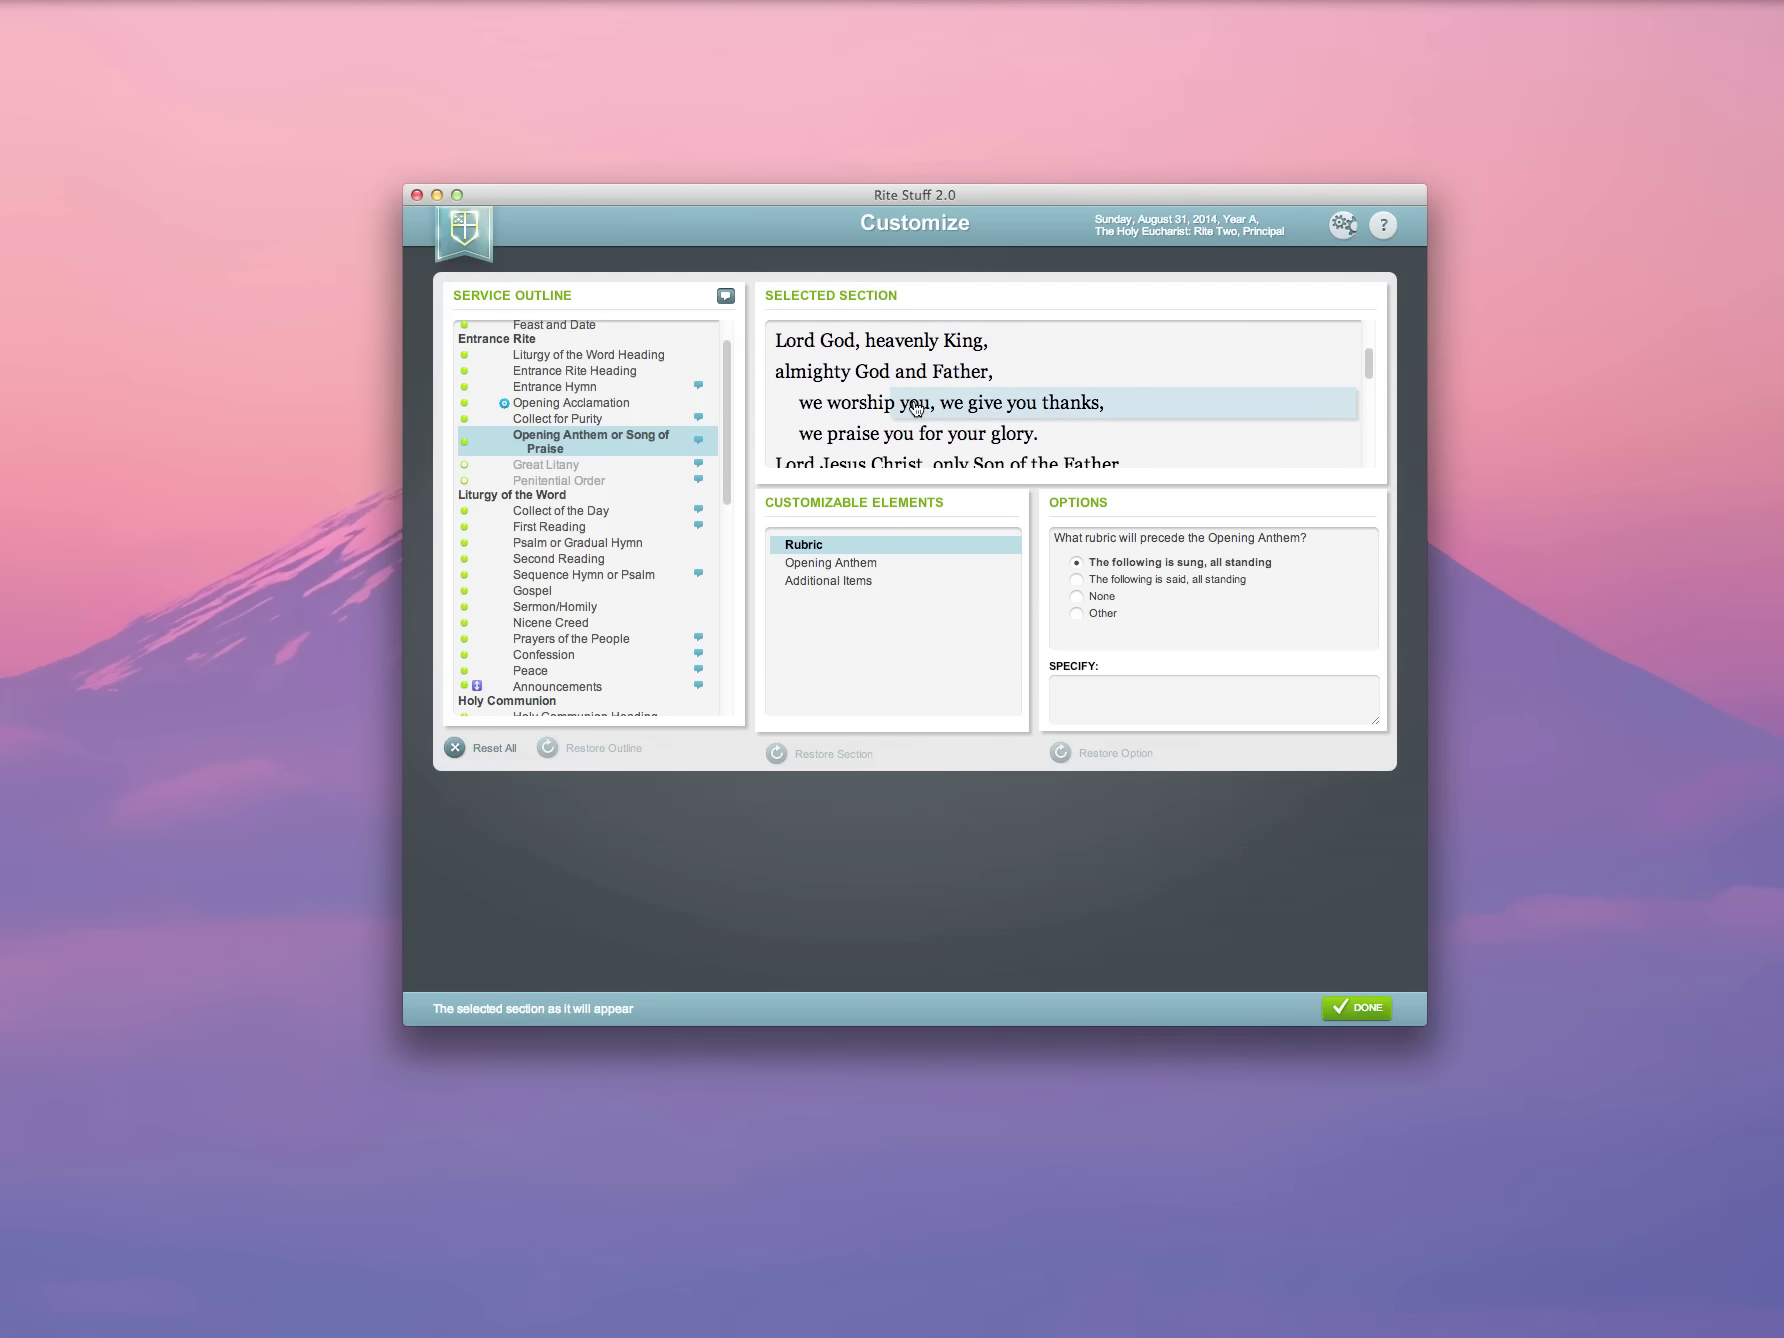
Step: Include Eucharistic Prayer D in the service outline in place of Eucharistic Prayer A
scroll(592, 508, "down", 3)
scroll(592, 508, "down", 7)
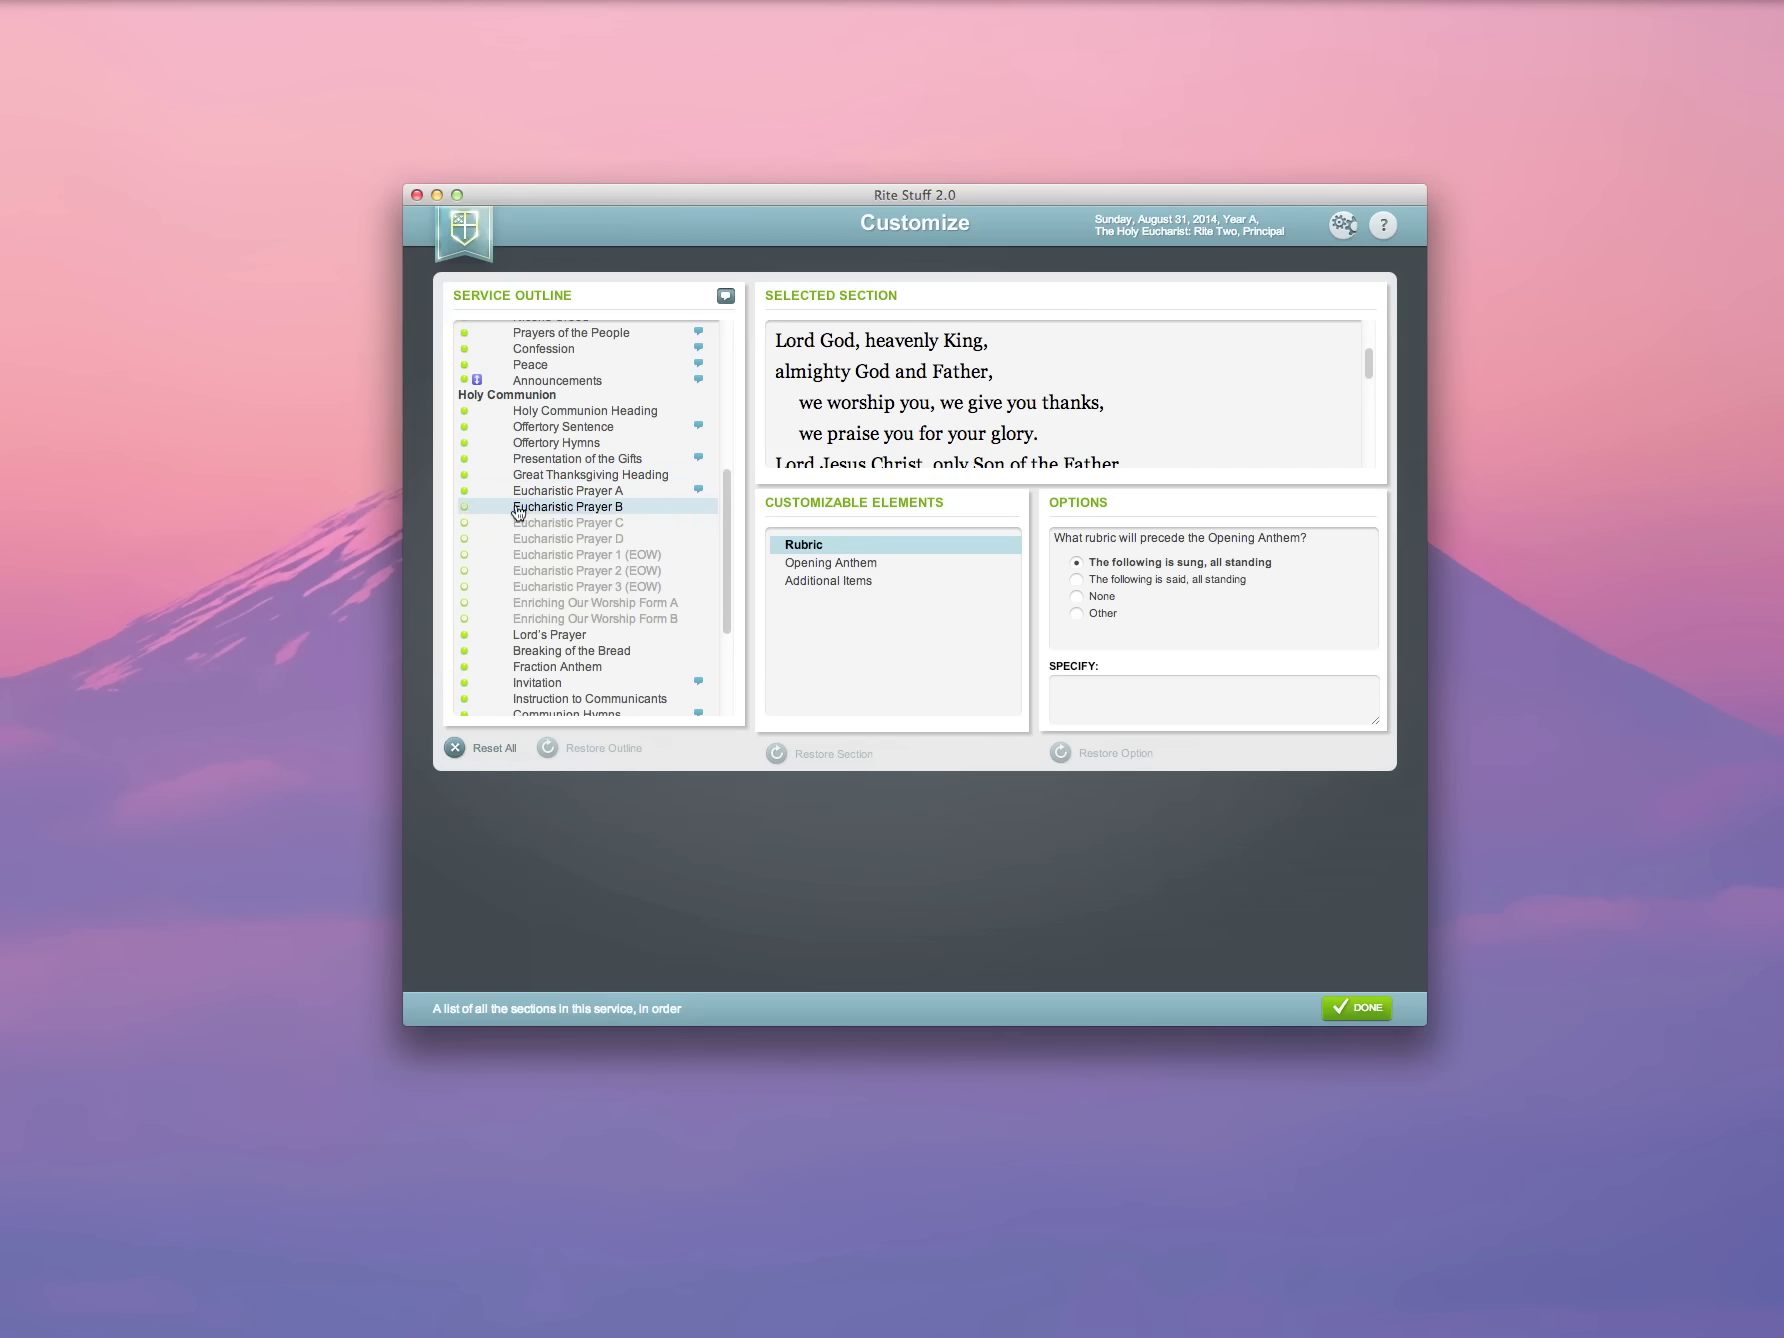
left_click(465, 540)
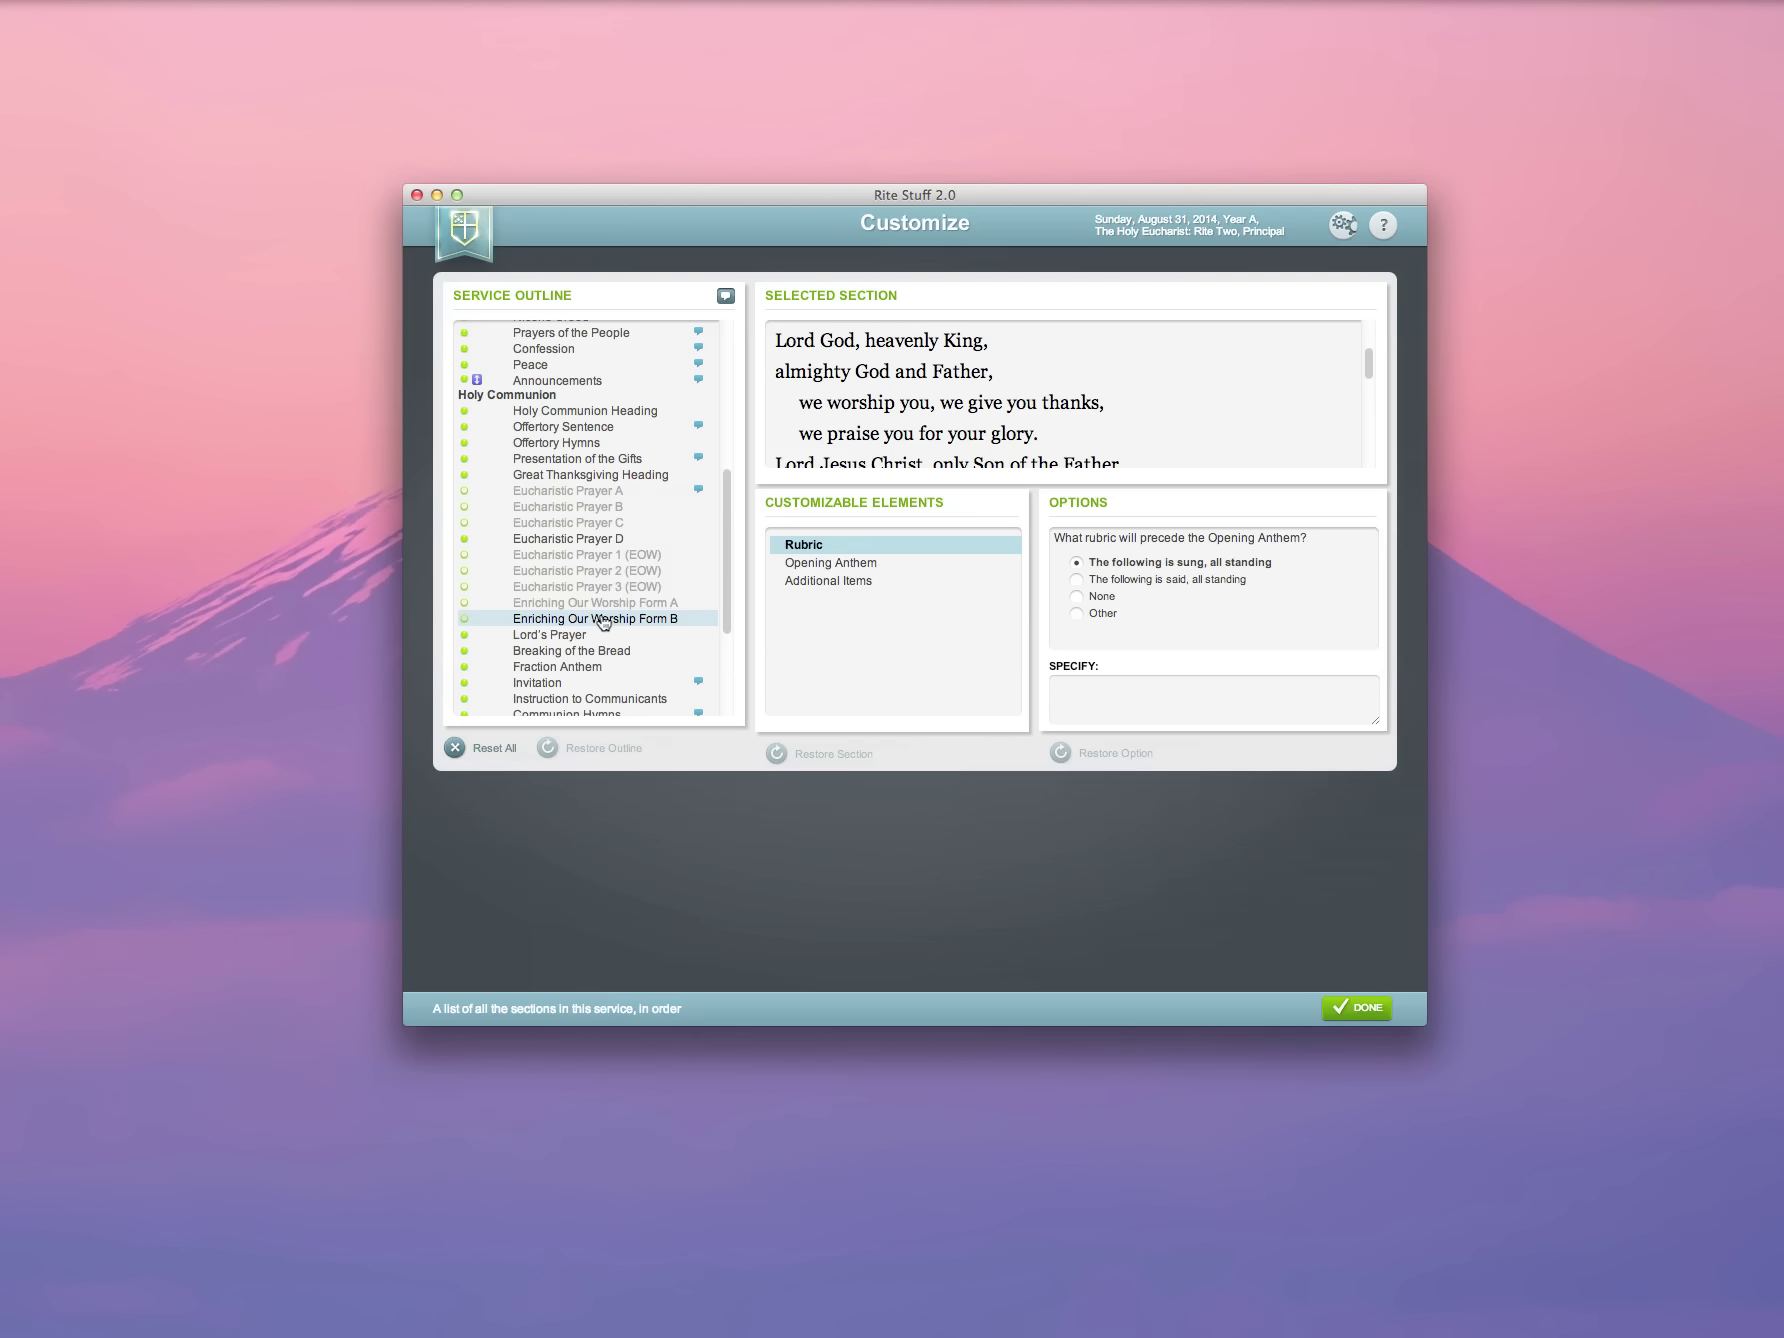
Step: Select the Entrance Rite Heading section of the service outline for customization
scroll(603, 622, "up", 5)
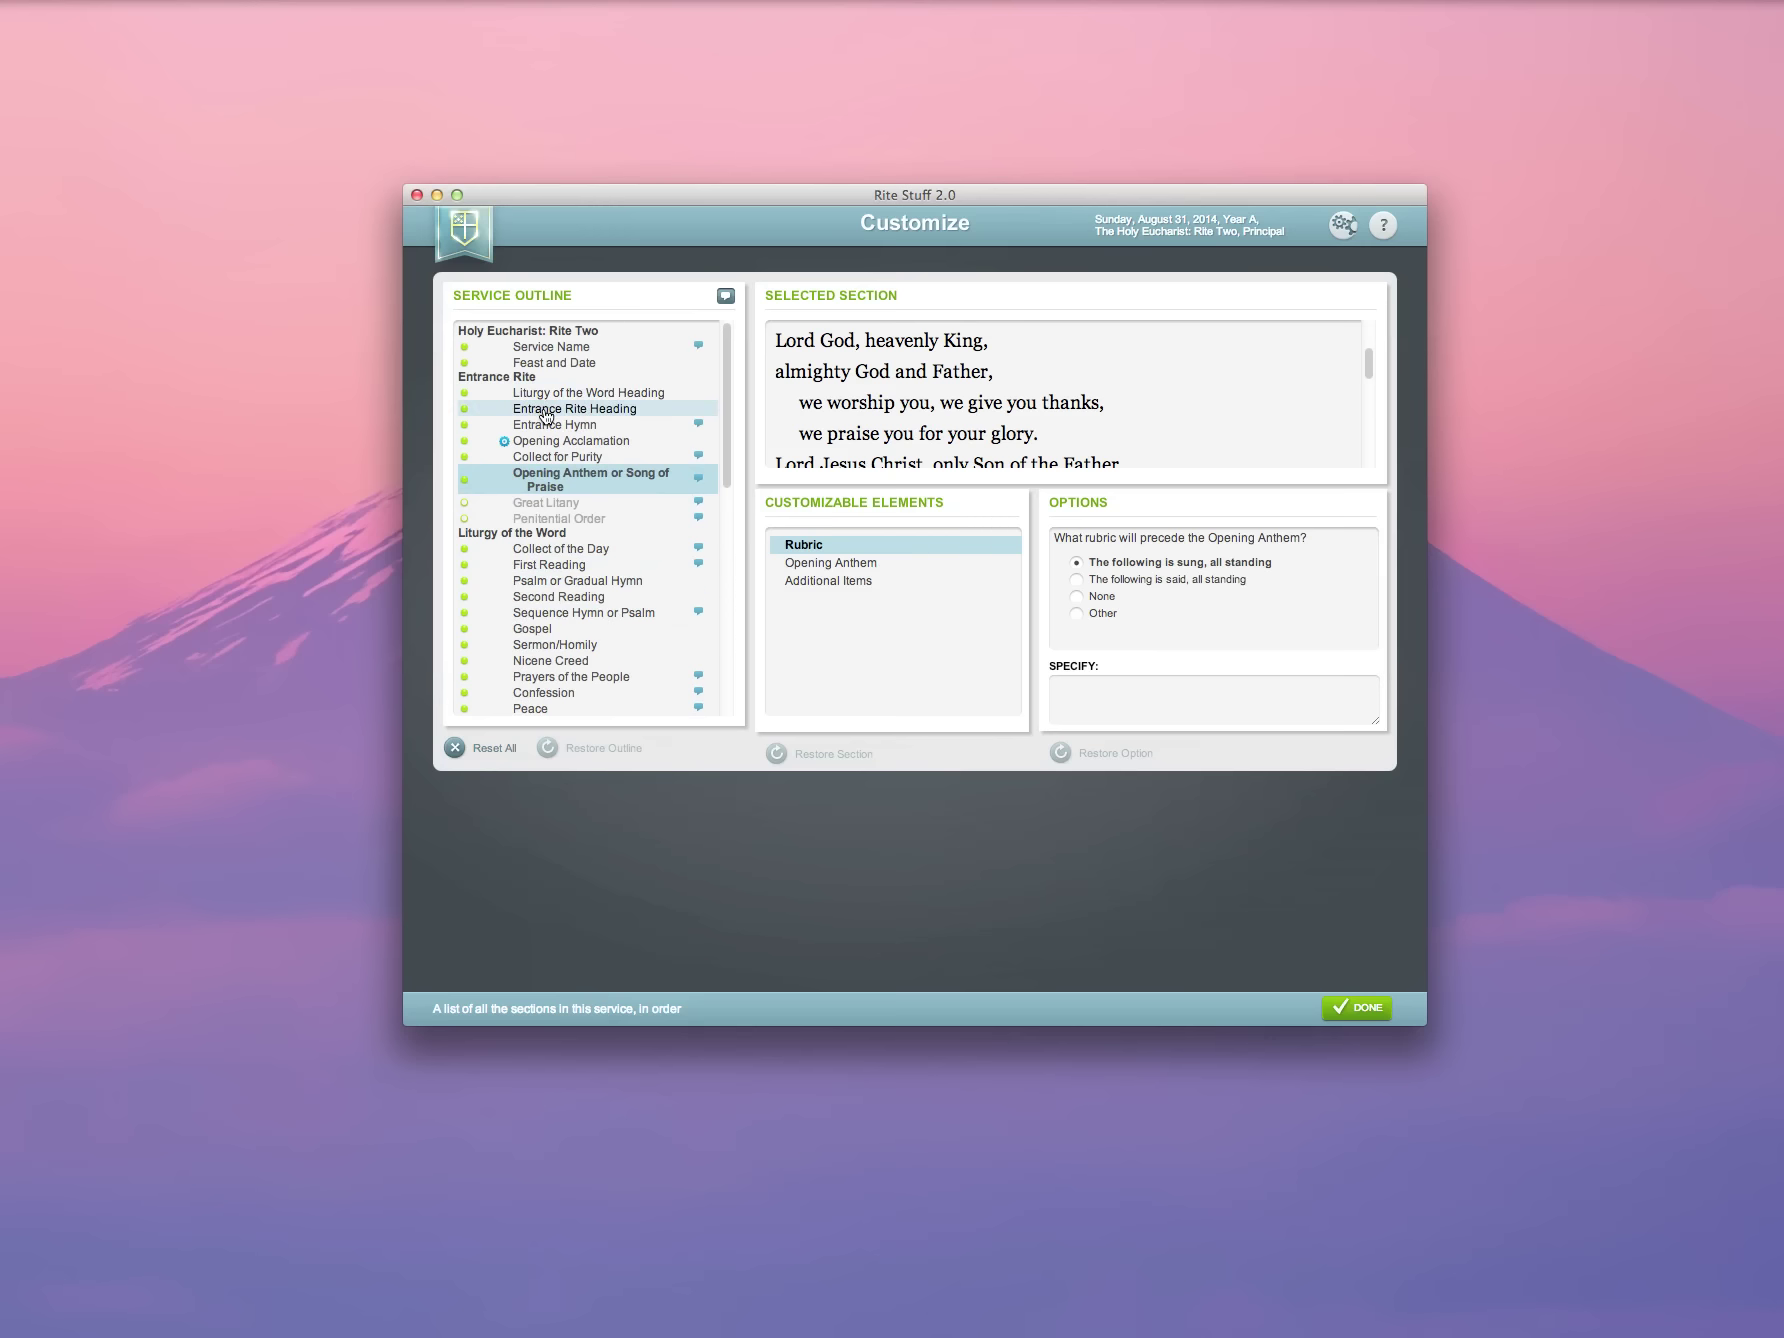
left_click(546, 410)
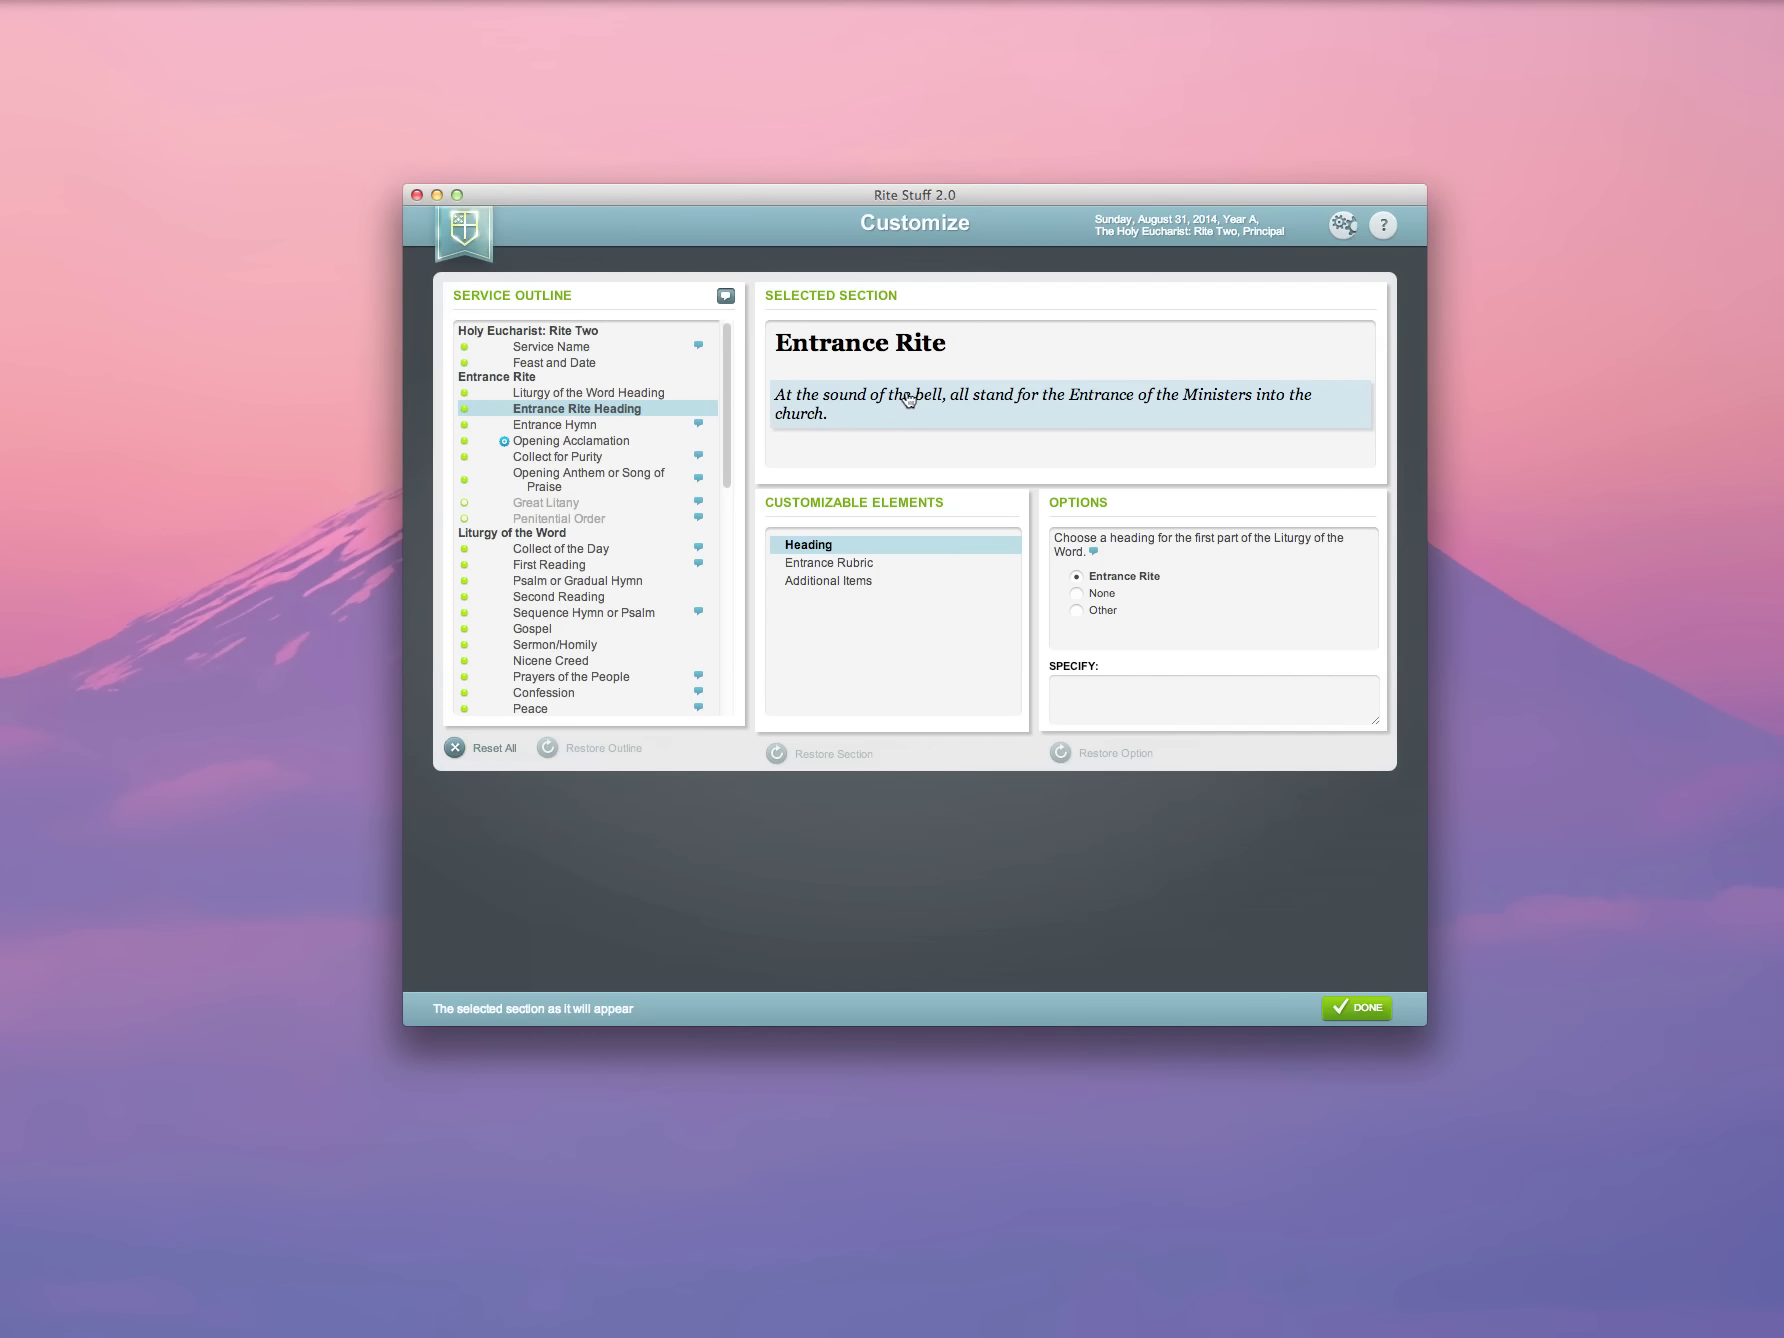
left_click(845, 358)
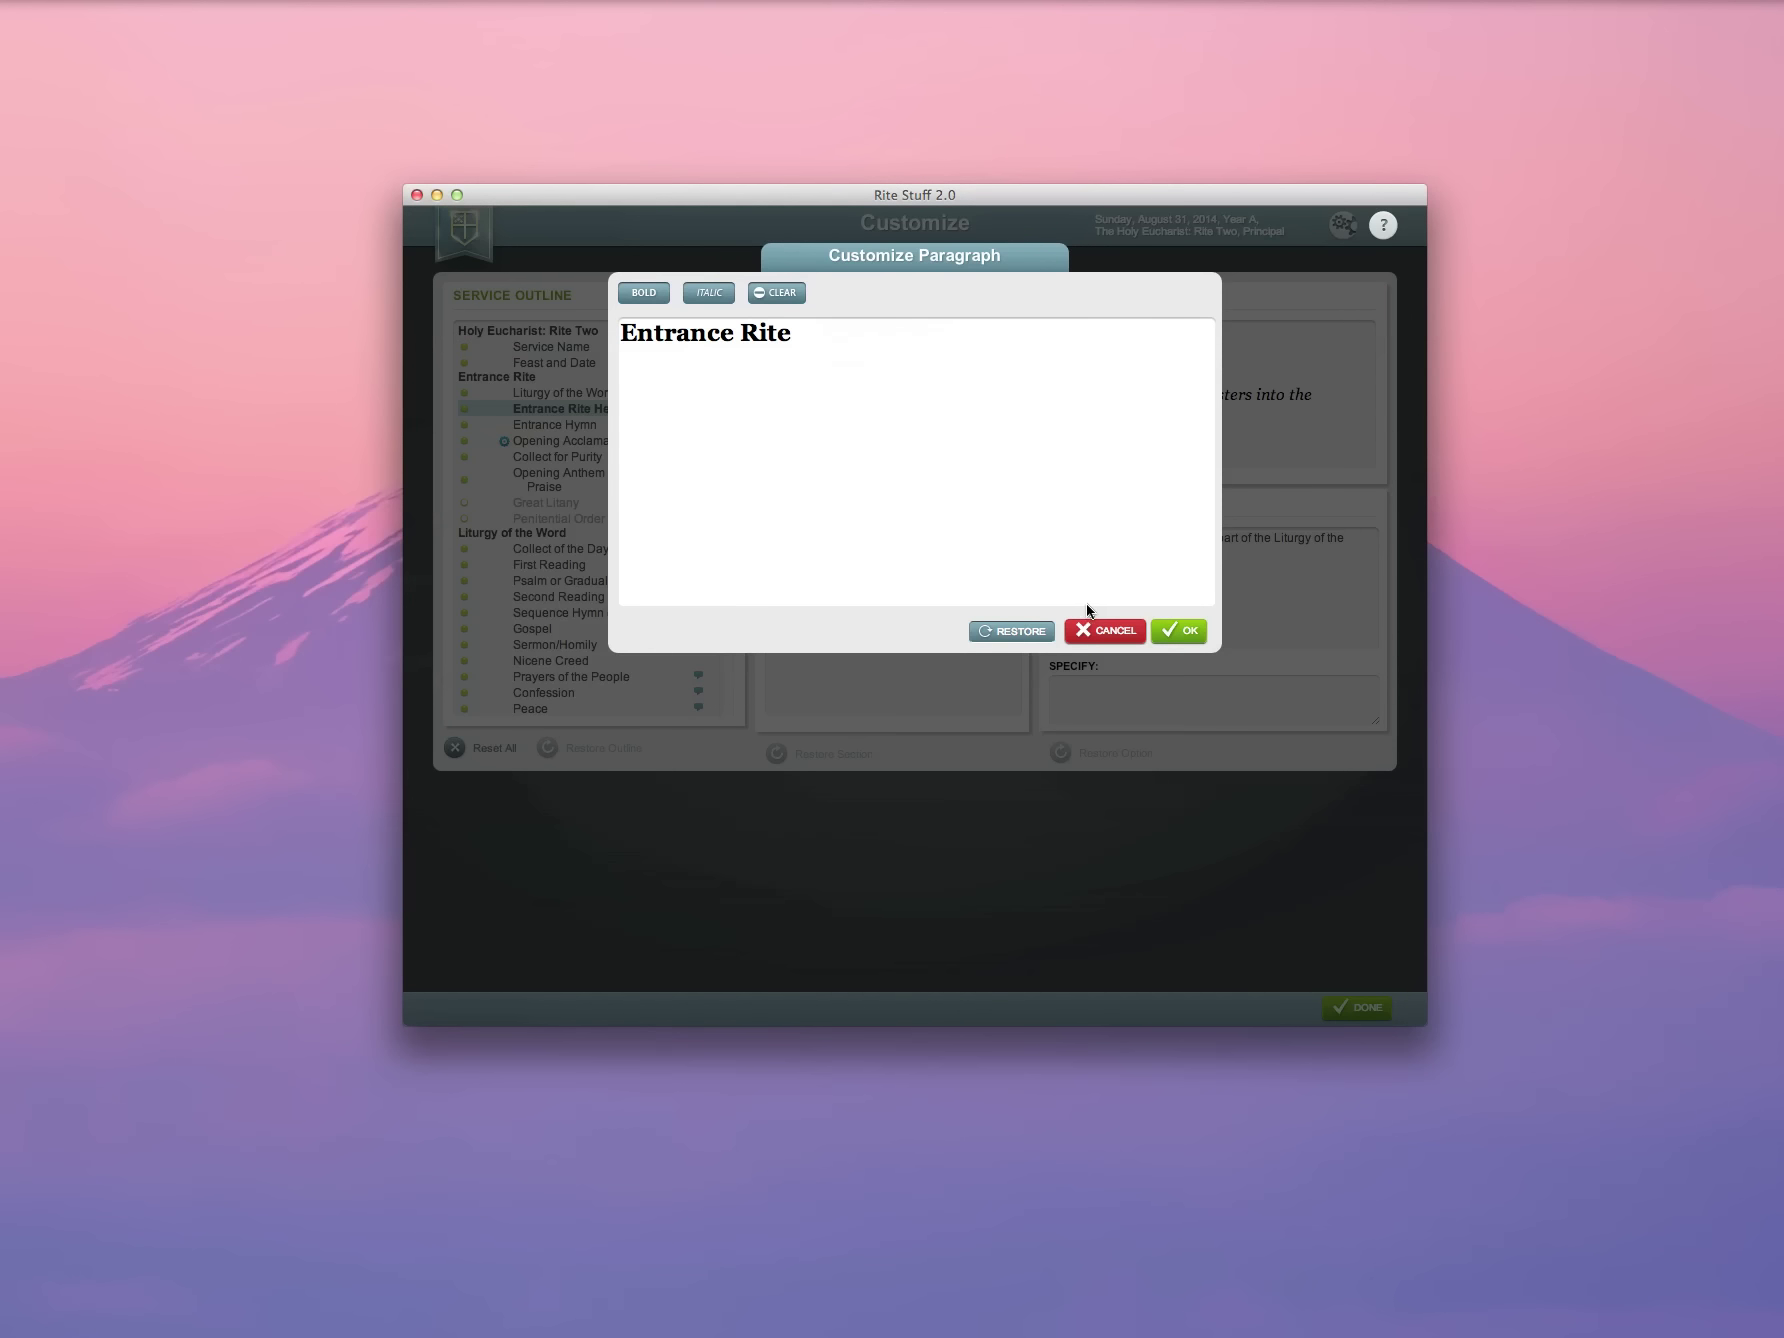
left_click(1106, 629)
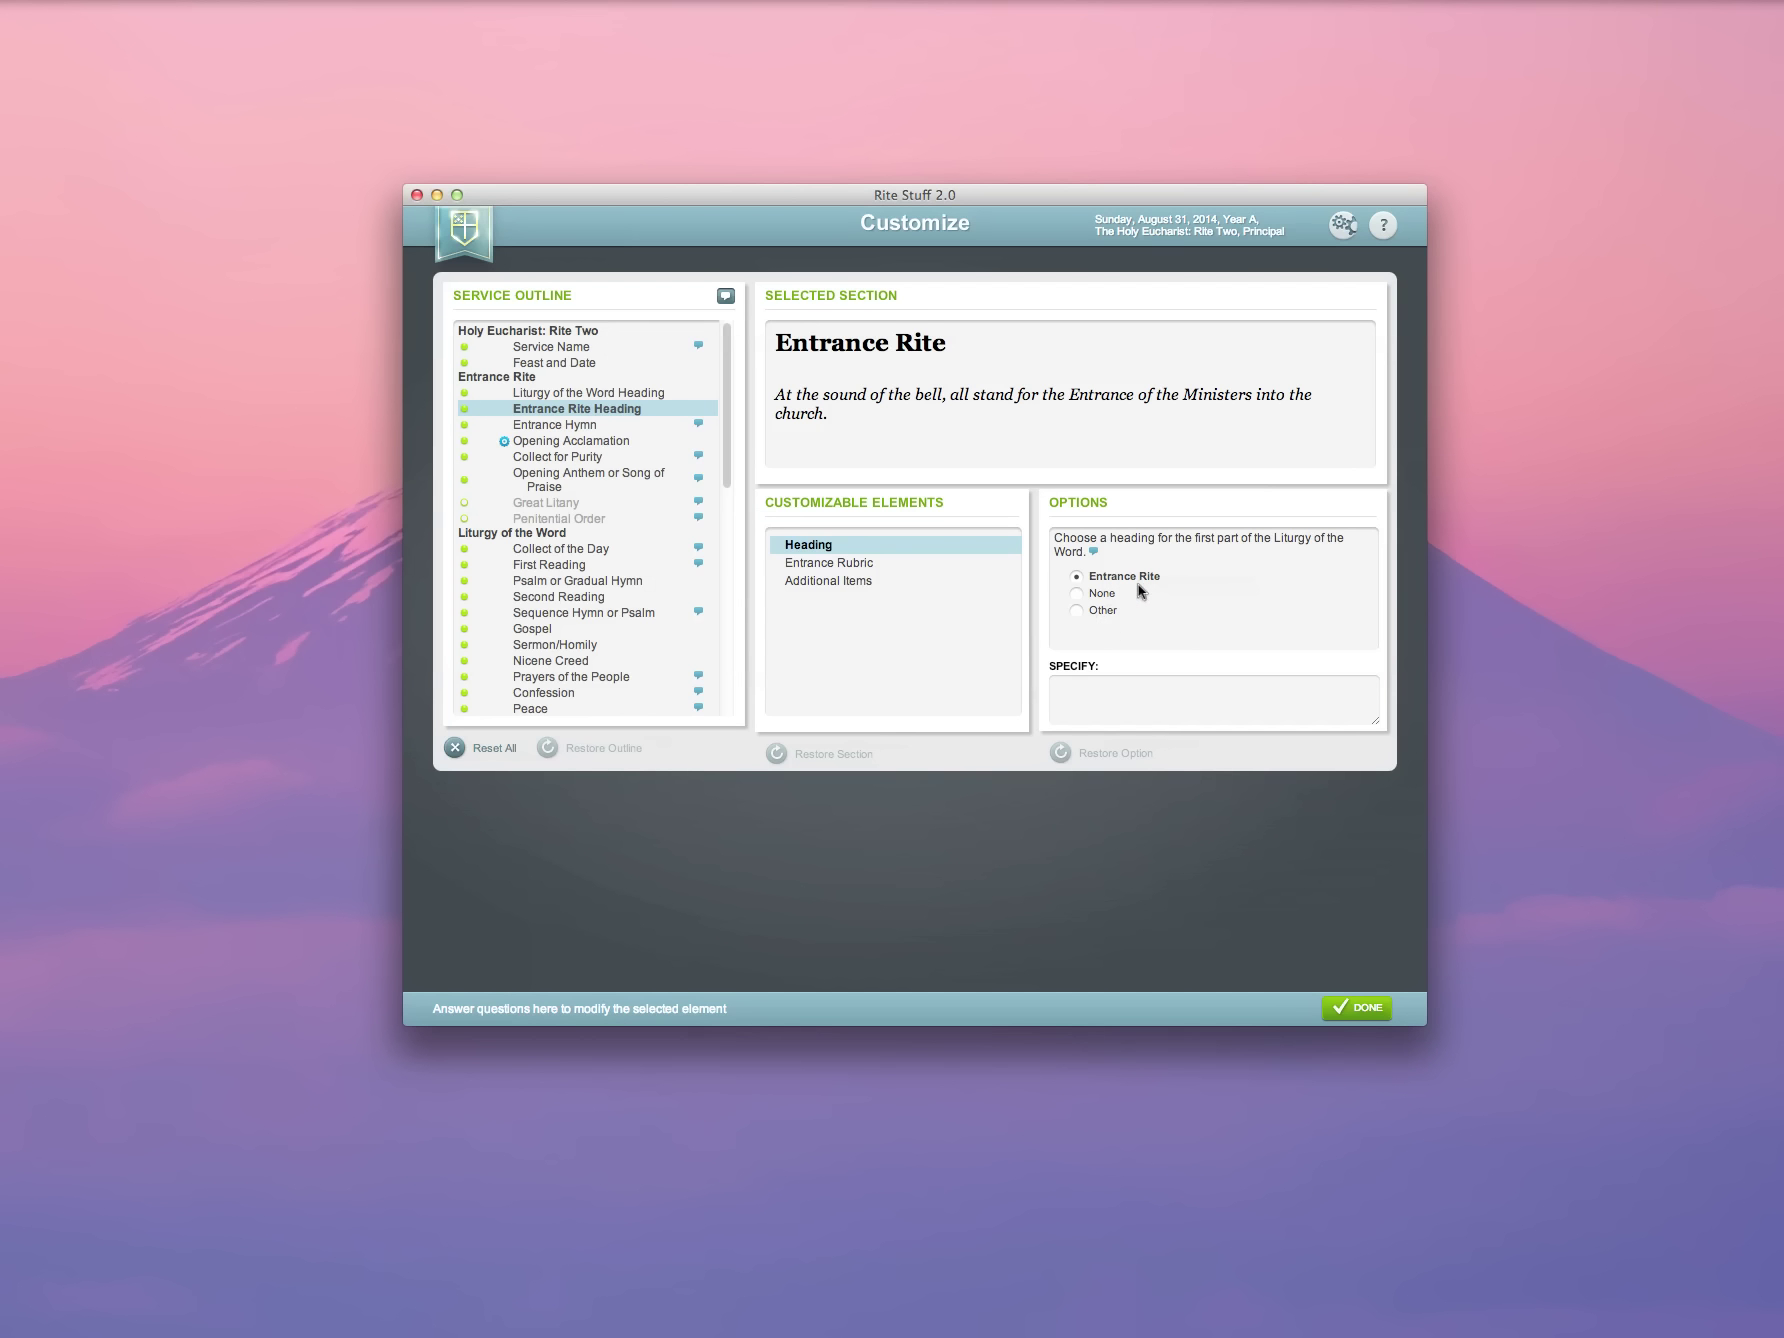
left_click(1075, 595)
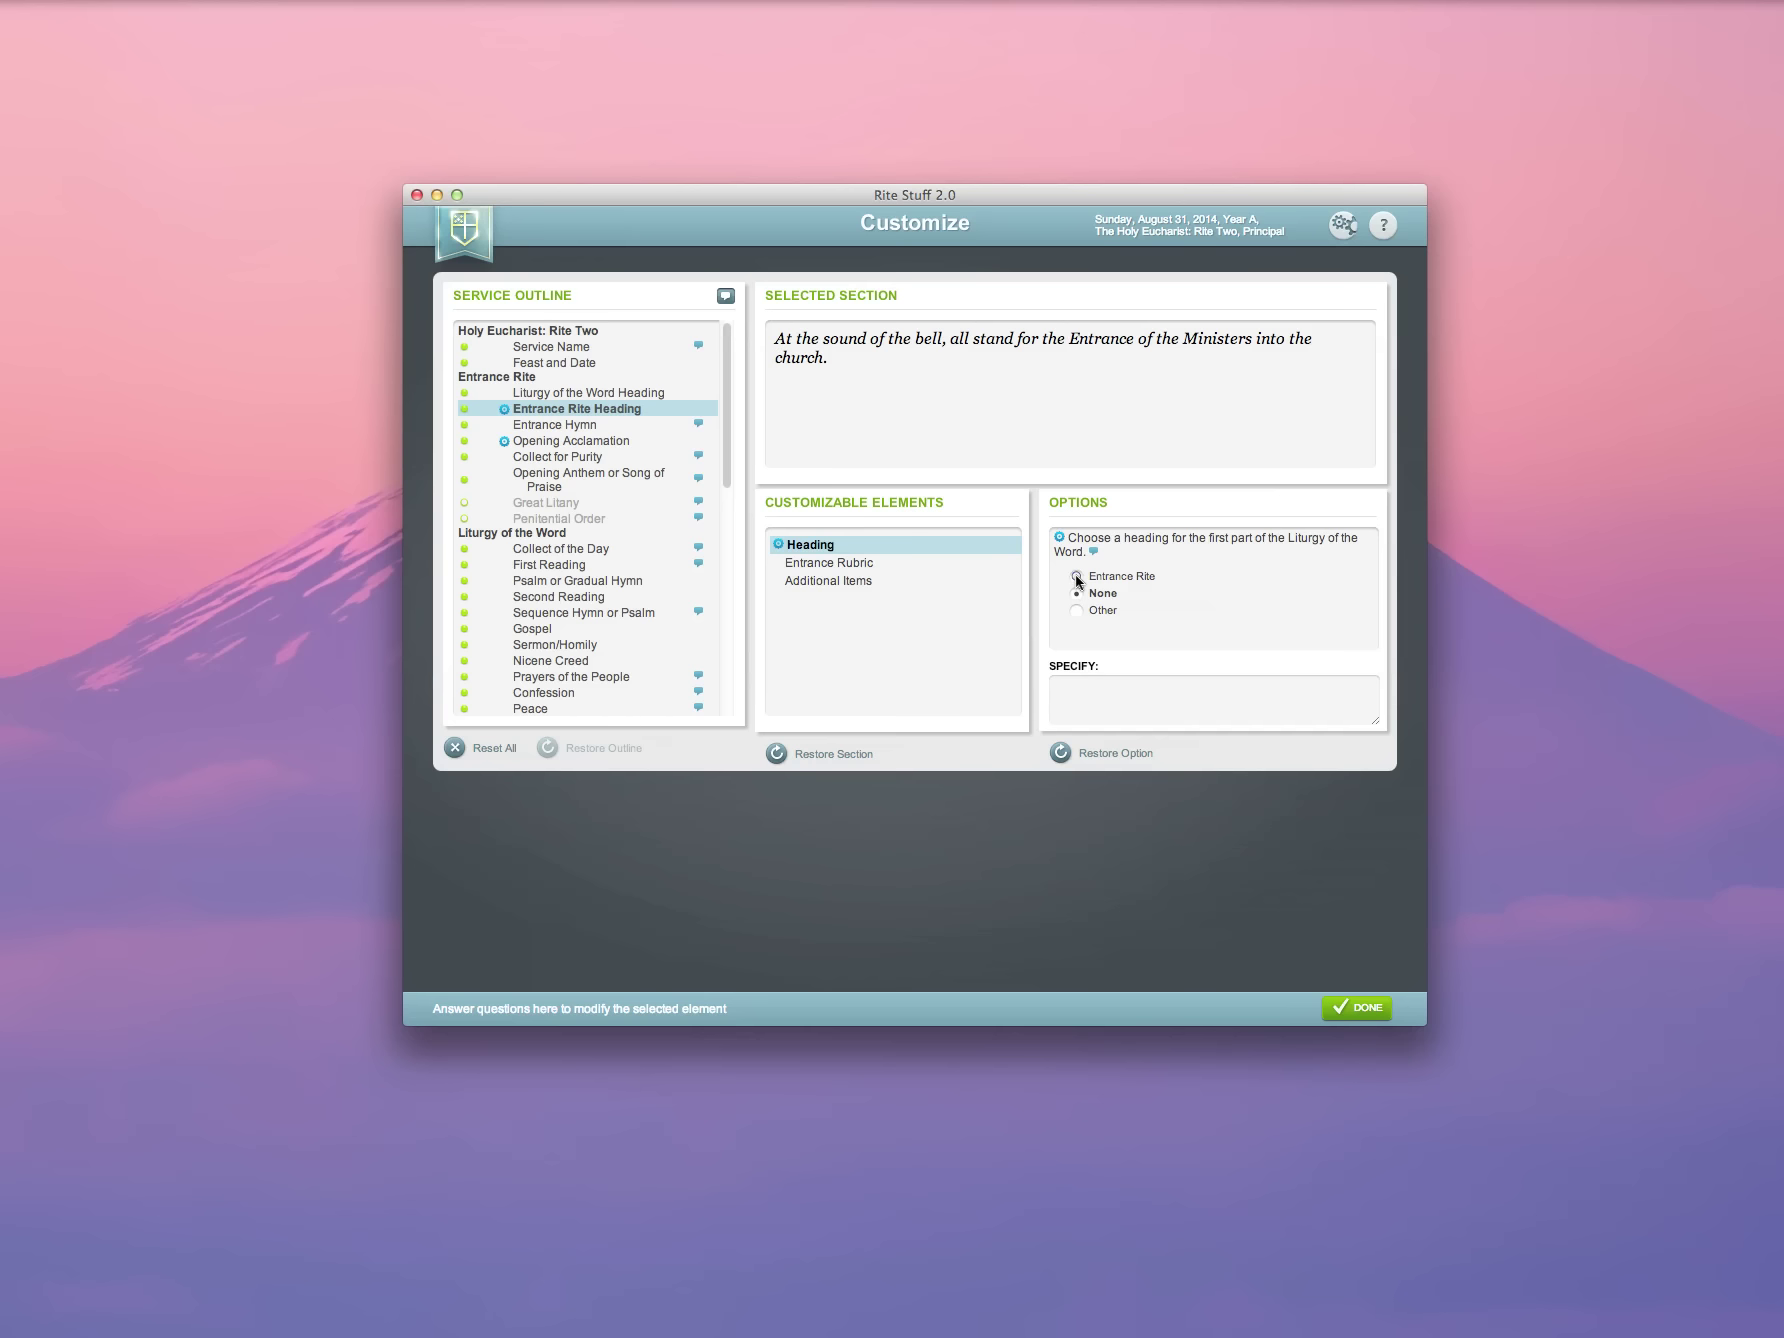
left_click(1076, 578)
Step: Change the Entrance Rite heading text to "Entrance of the Ministers"
left_click(870, 350)
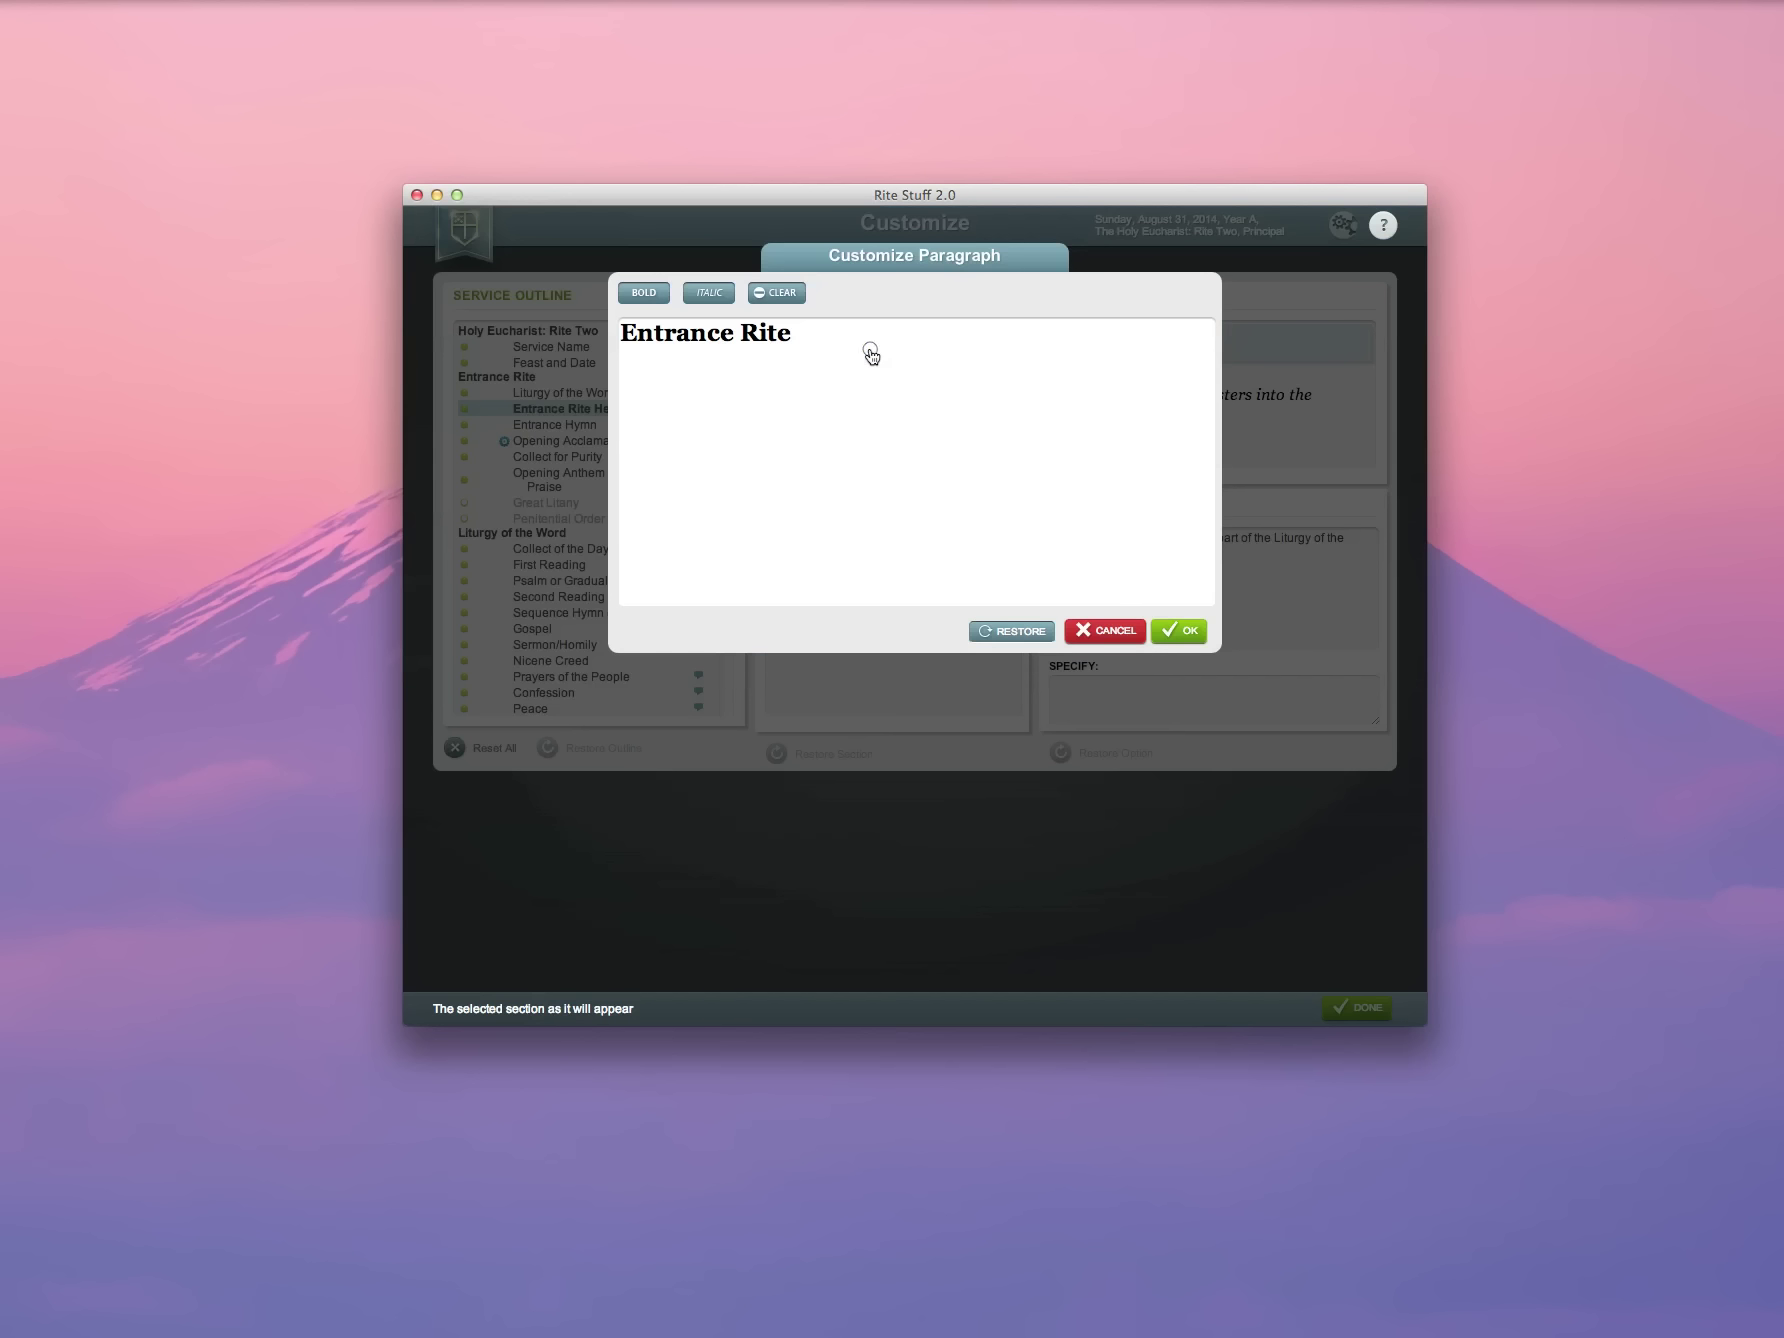
double_click(762, 326)
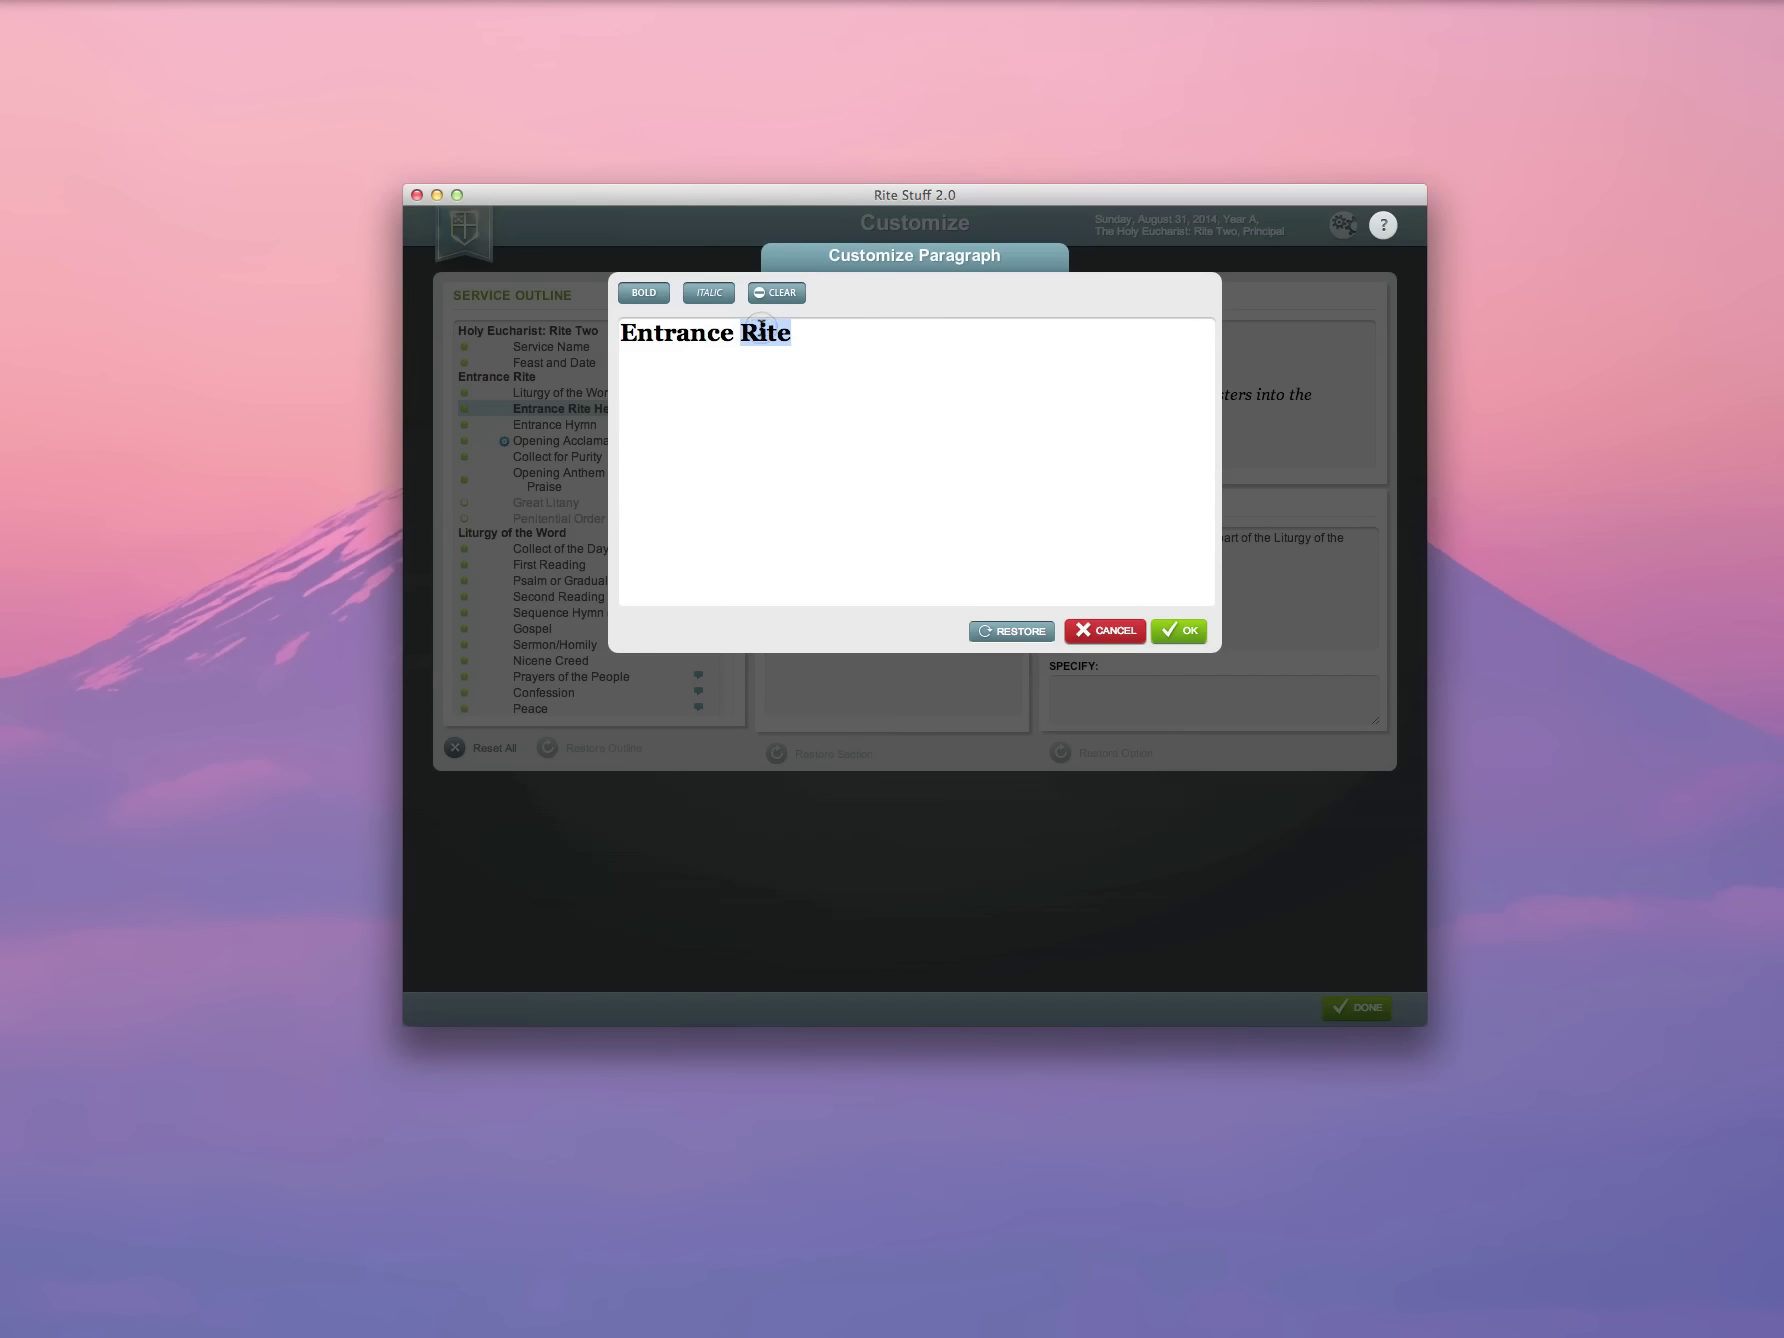
type("of the Minis")
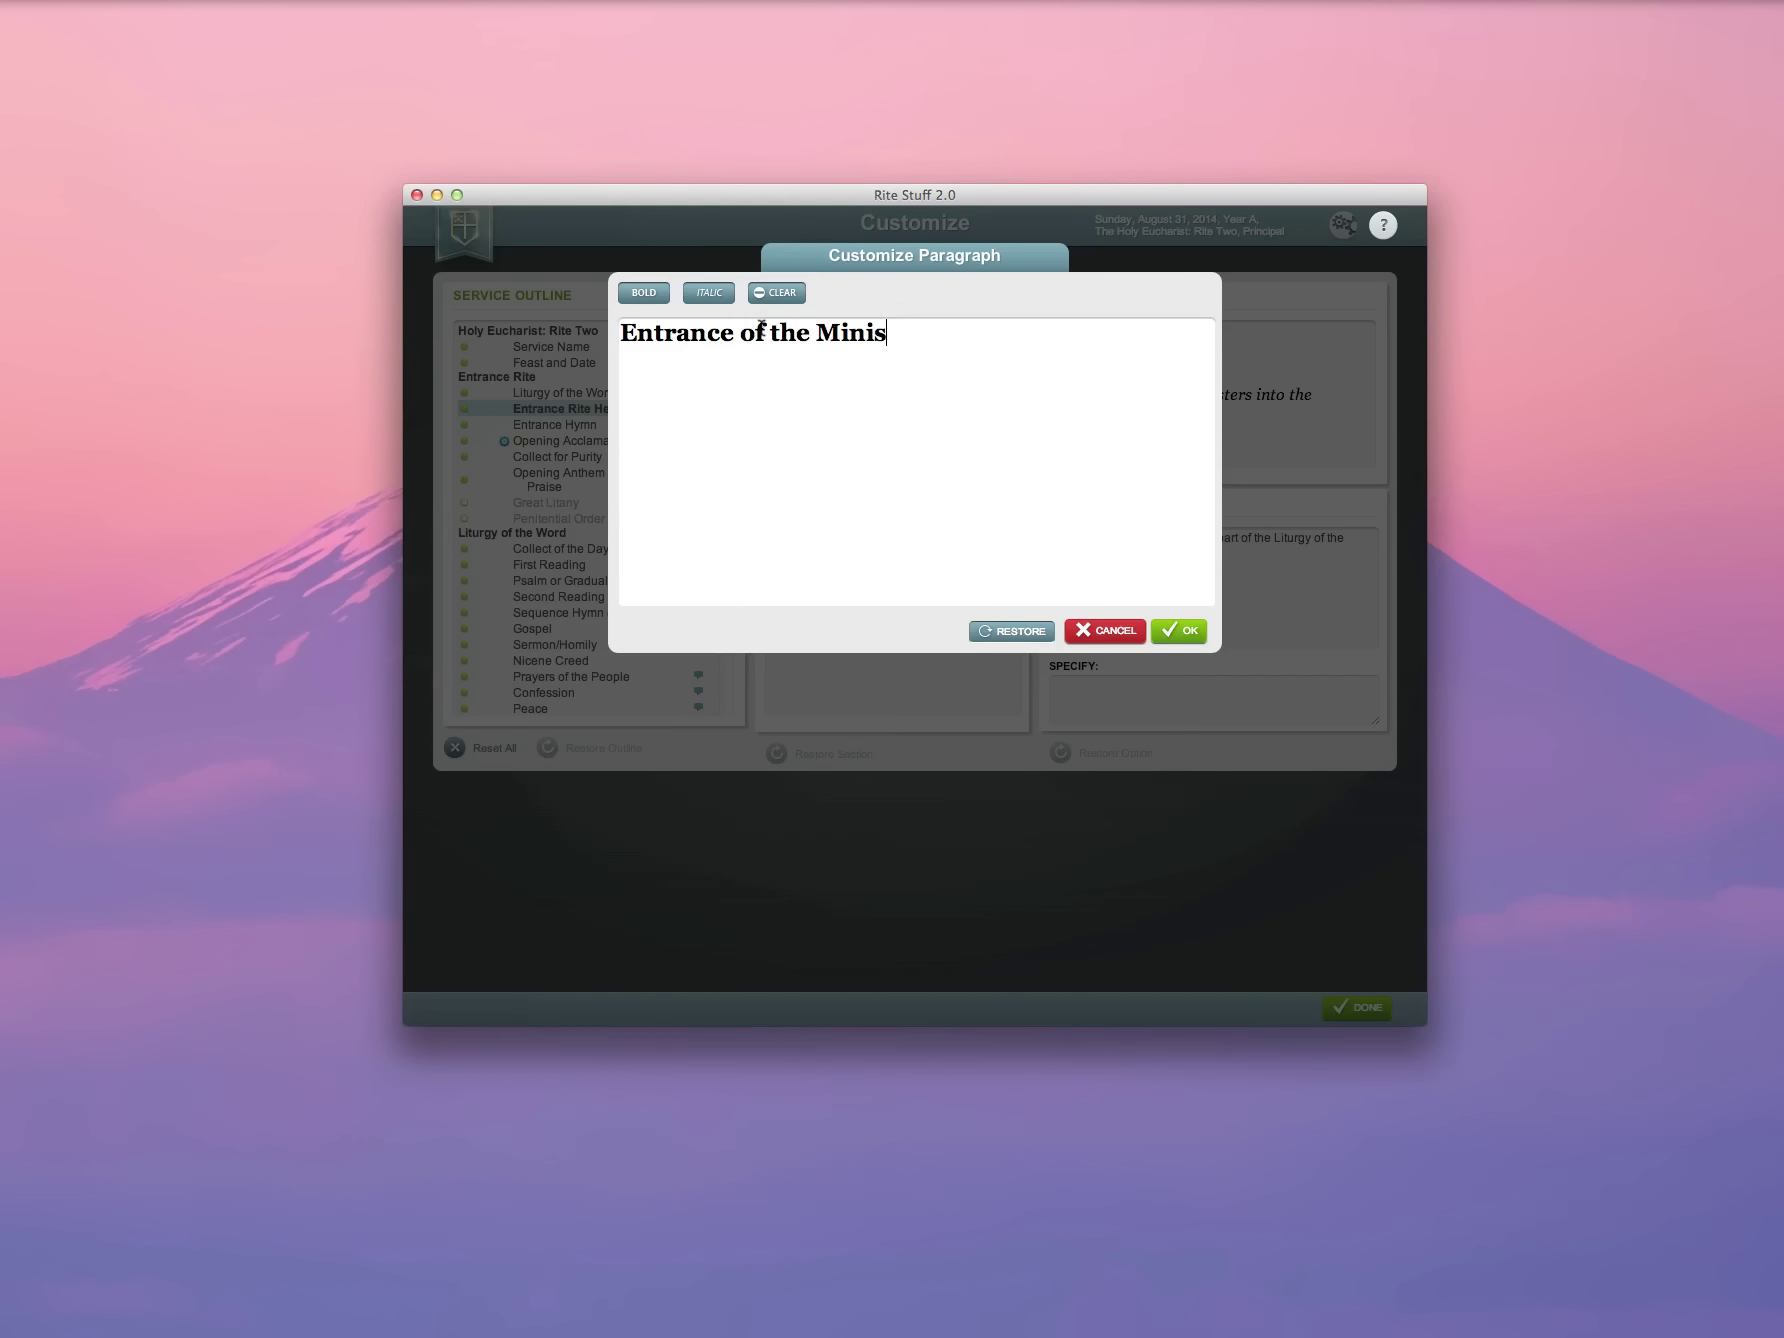
type("ters")
left_click(1180, 630)
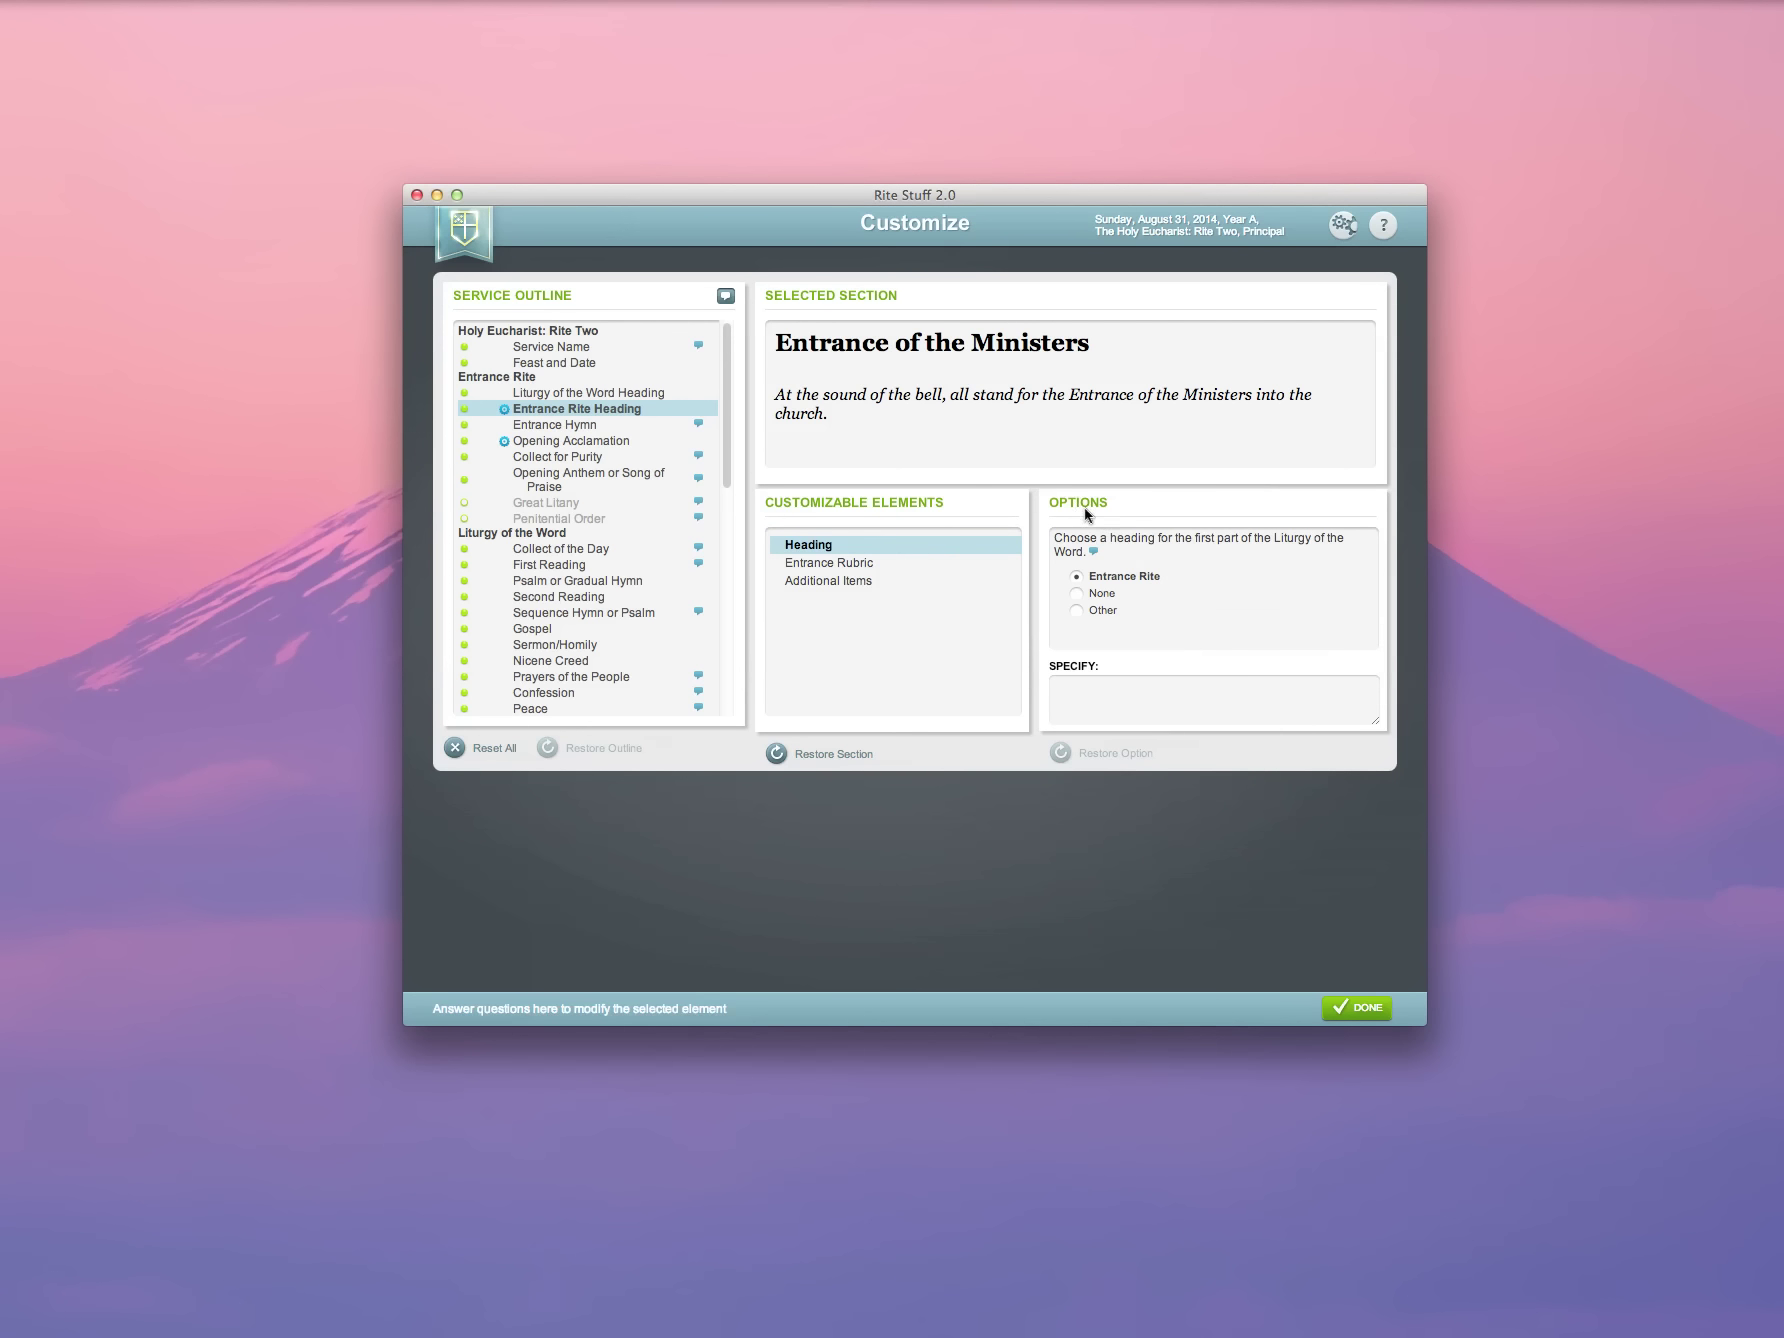
Step: Set the Opening Anthem rubric to "The following is said, all standing" and its form to "Kyrie eleison, (Lord, have mercy) English"
left_click(569, 427)
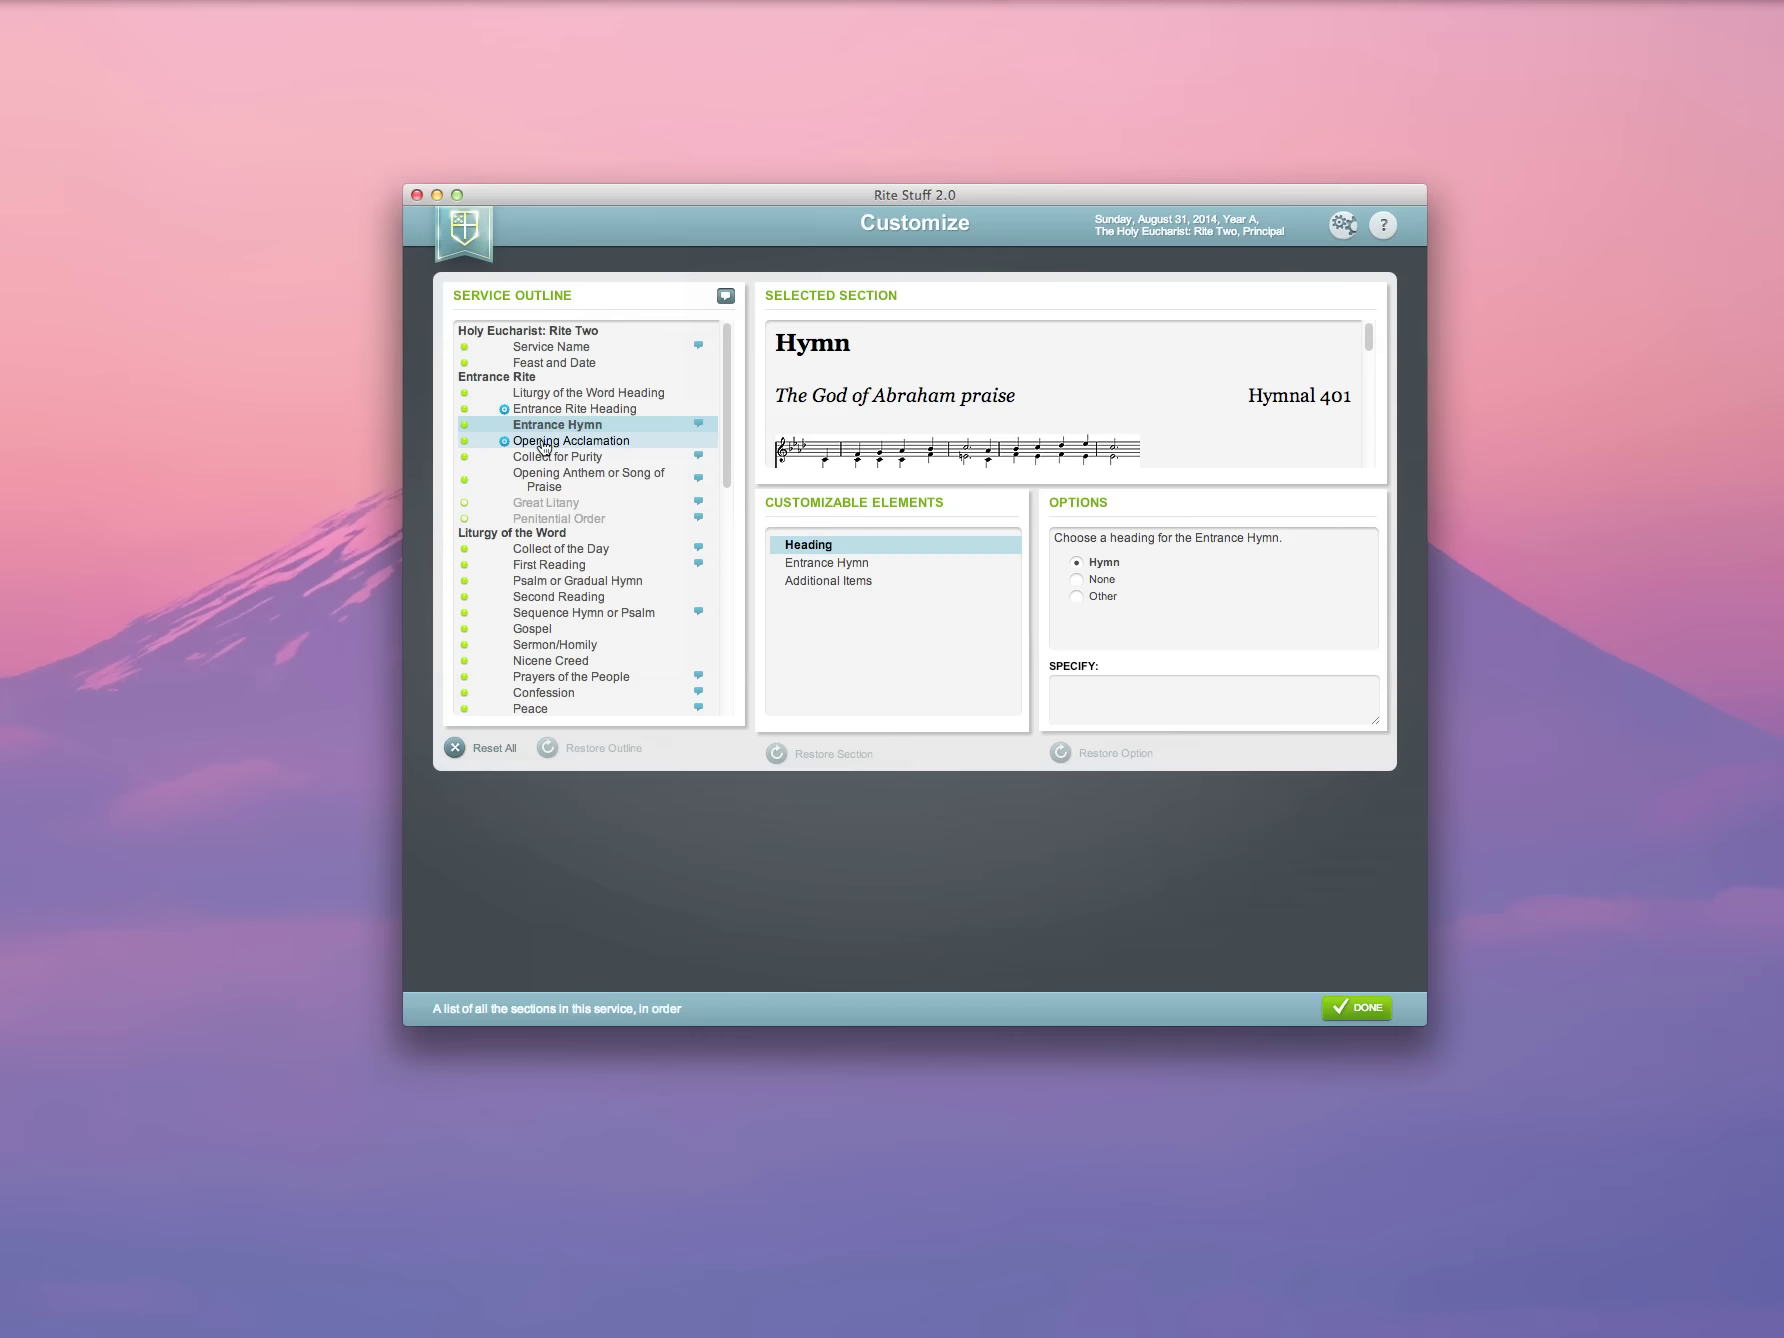
scroll(541, 447, "down", 4)
scroll(541, 447, "up", 4)
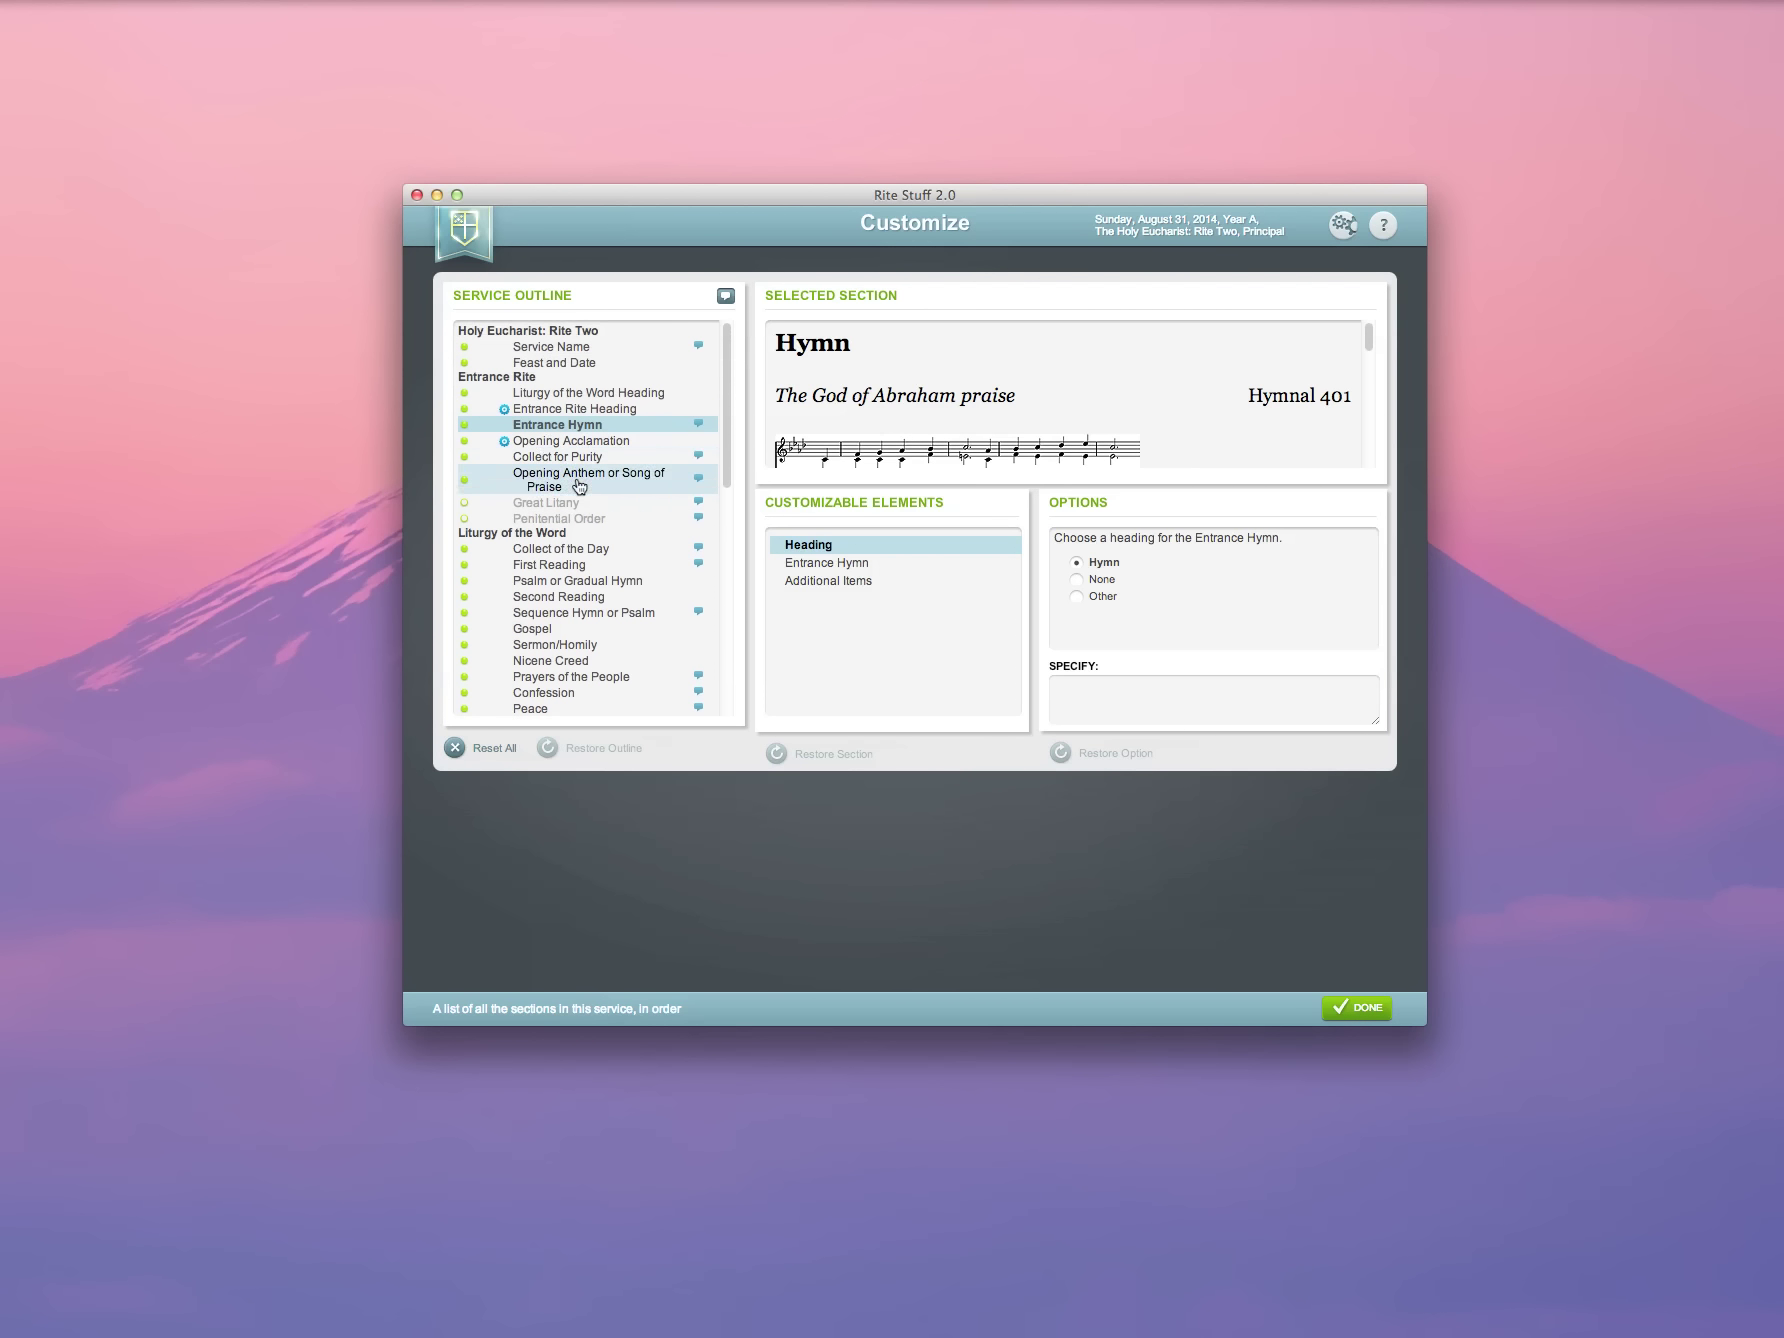
left_click(579, 486)
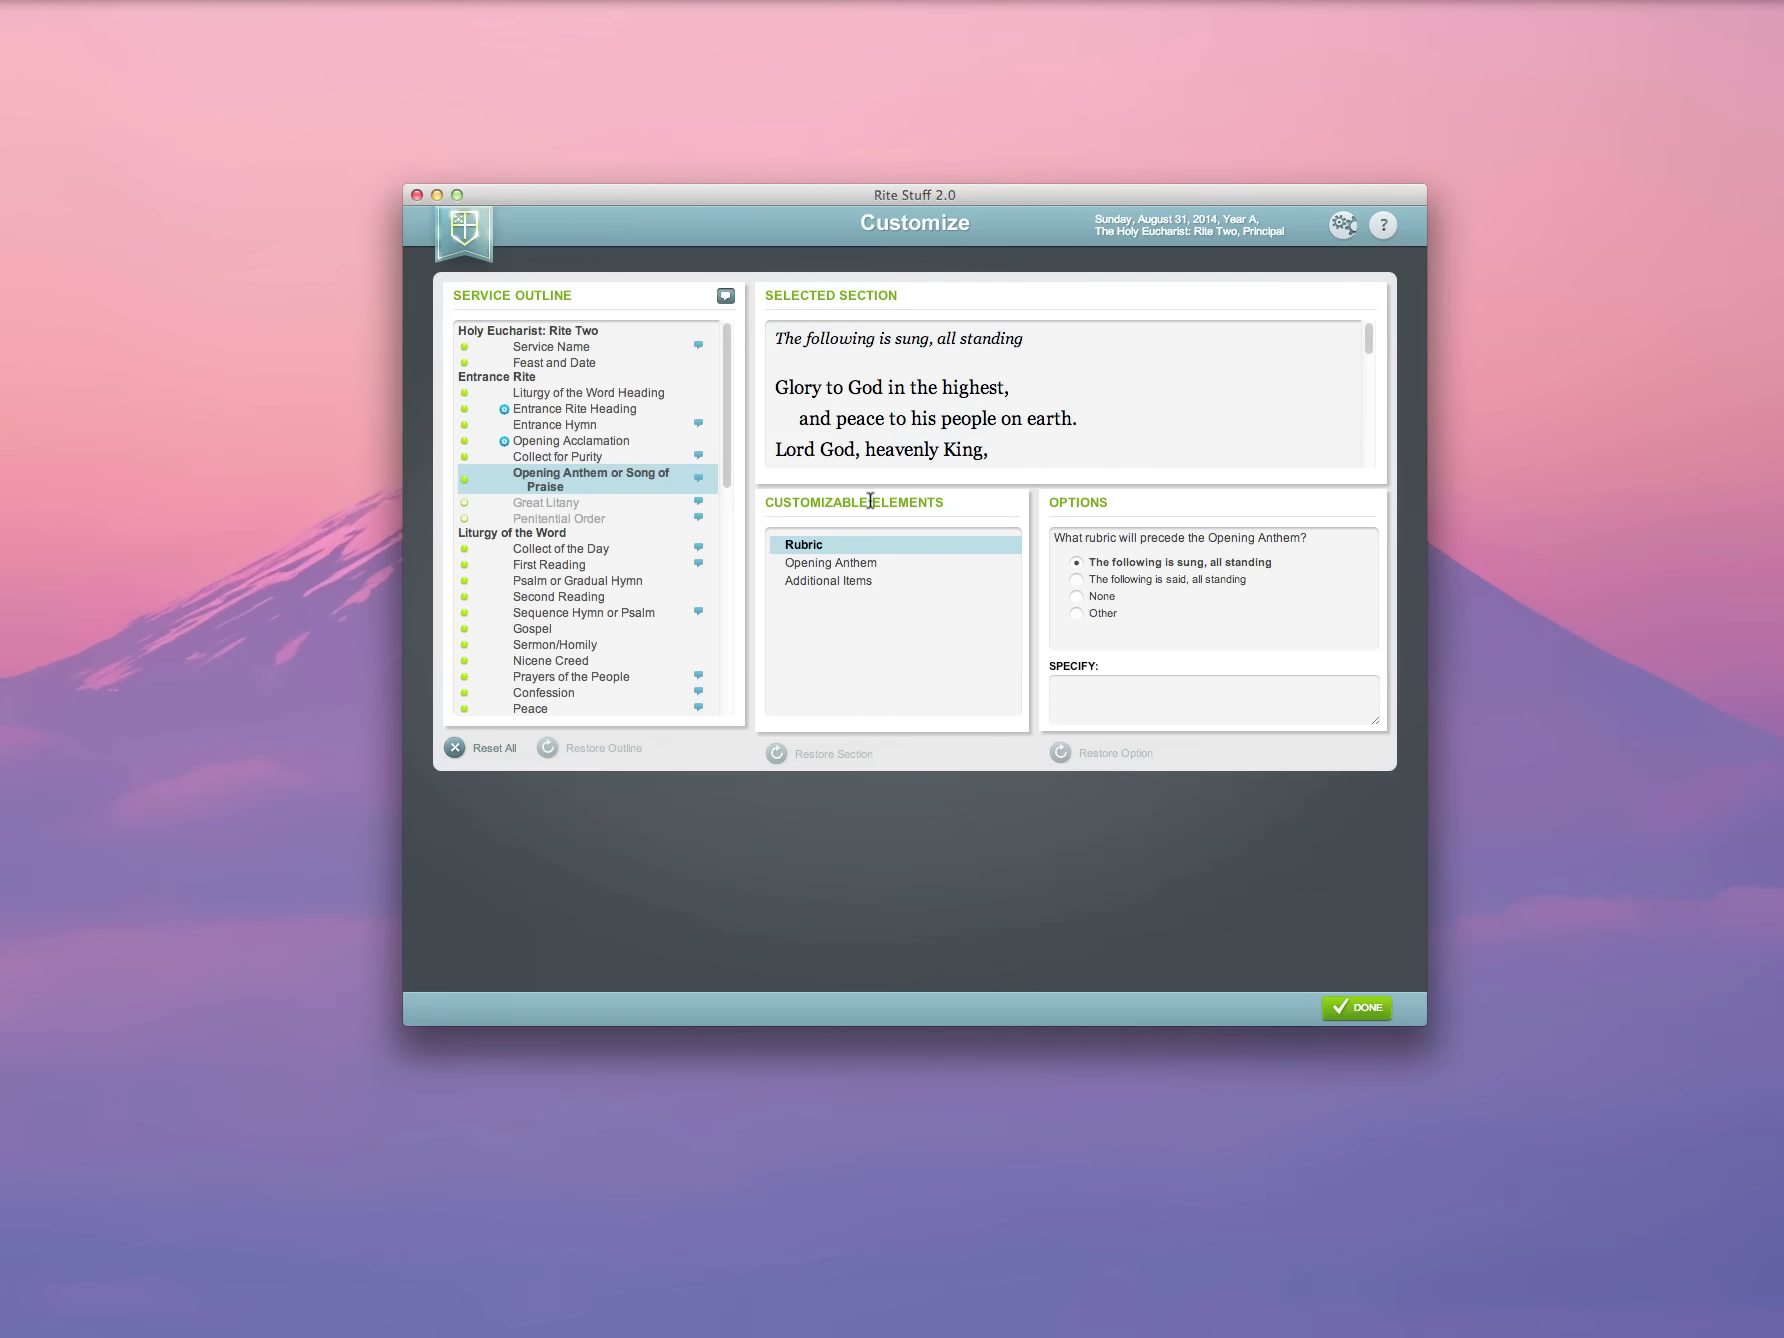
left_click(1077, 579)
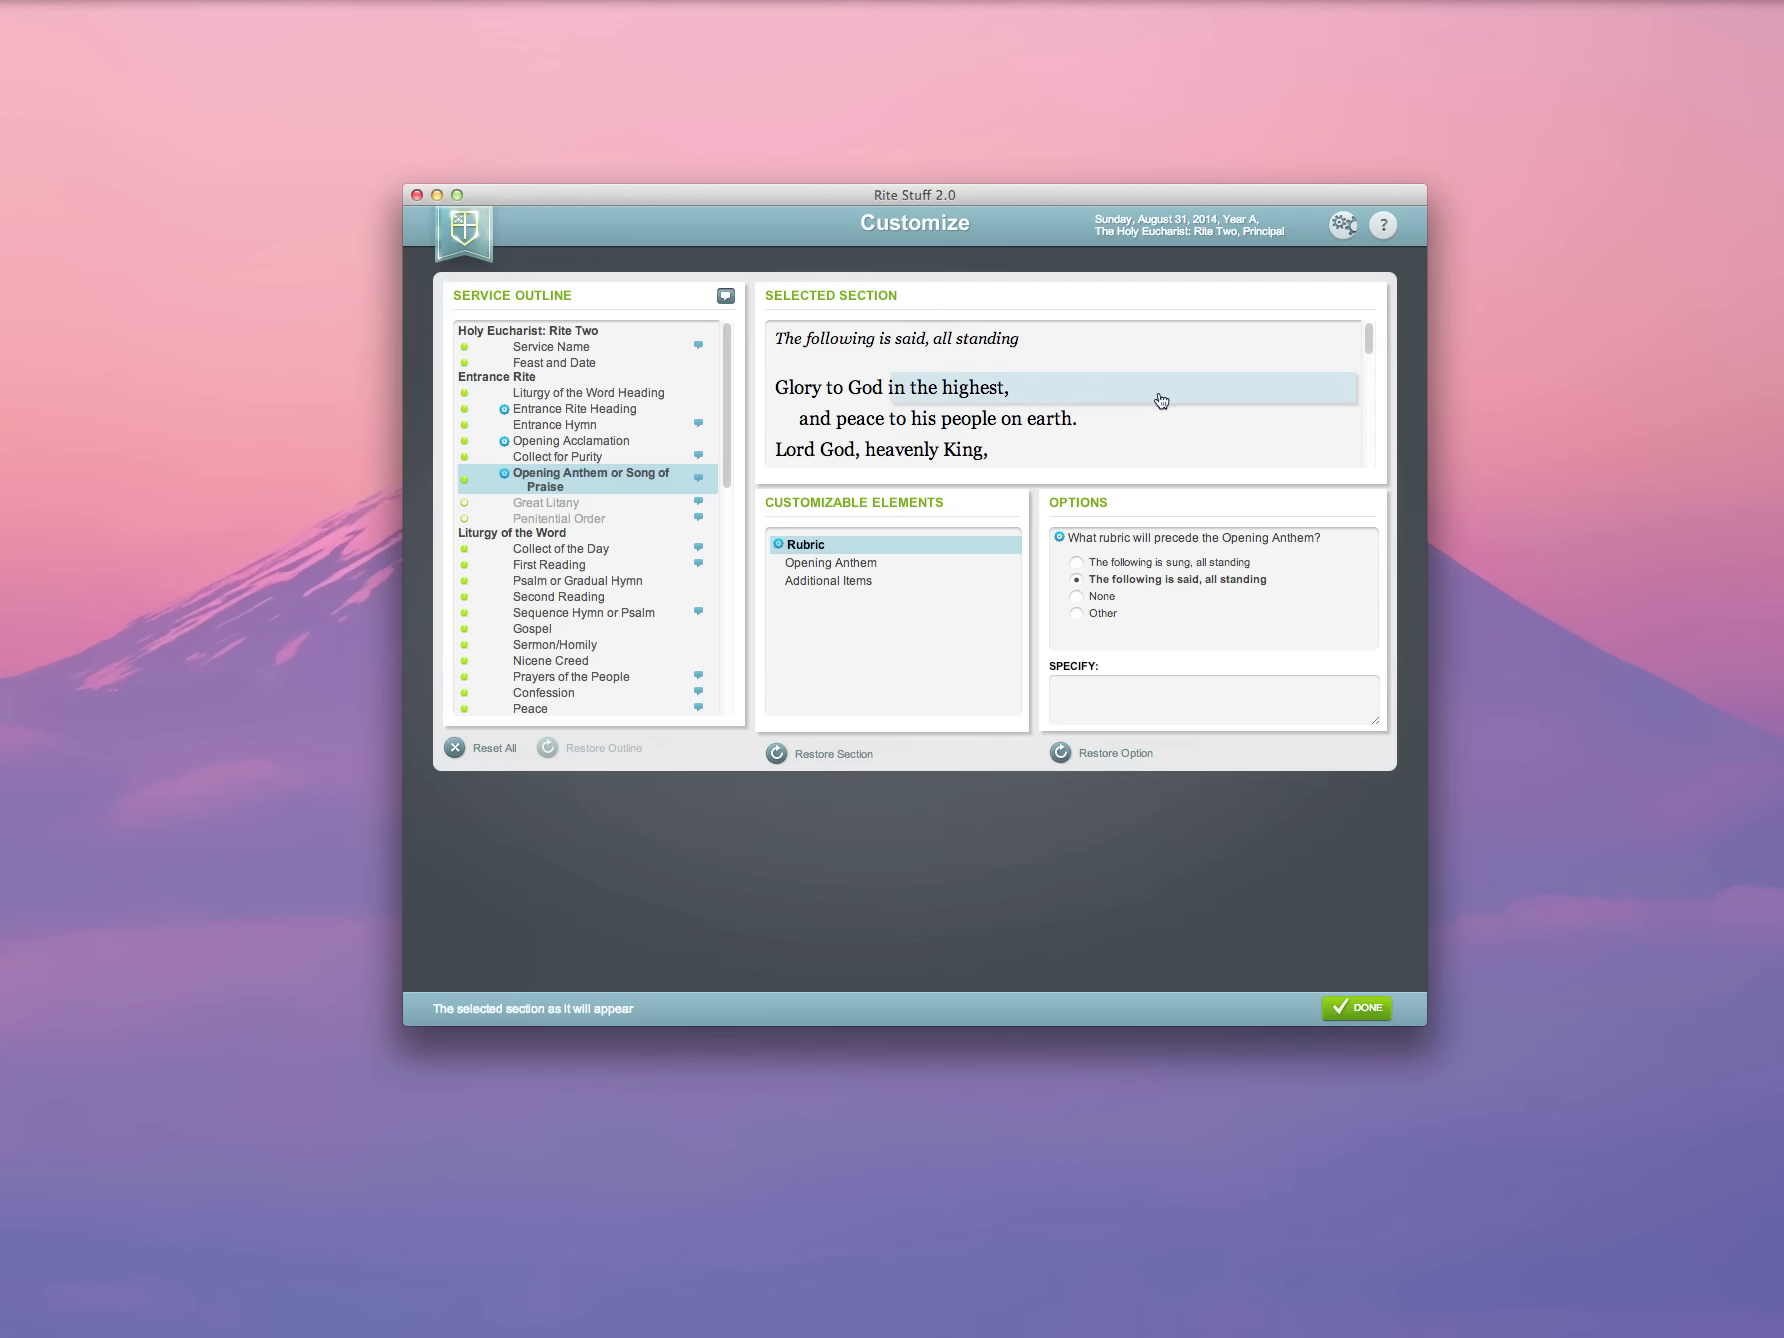
left_click(797, 566)
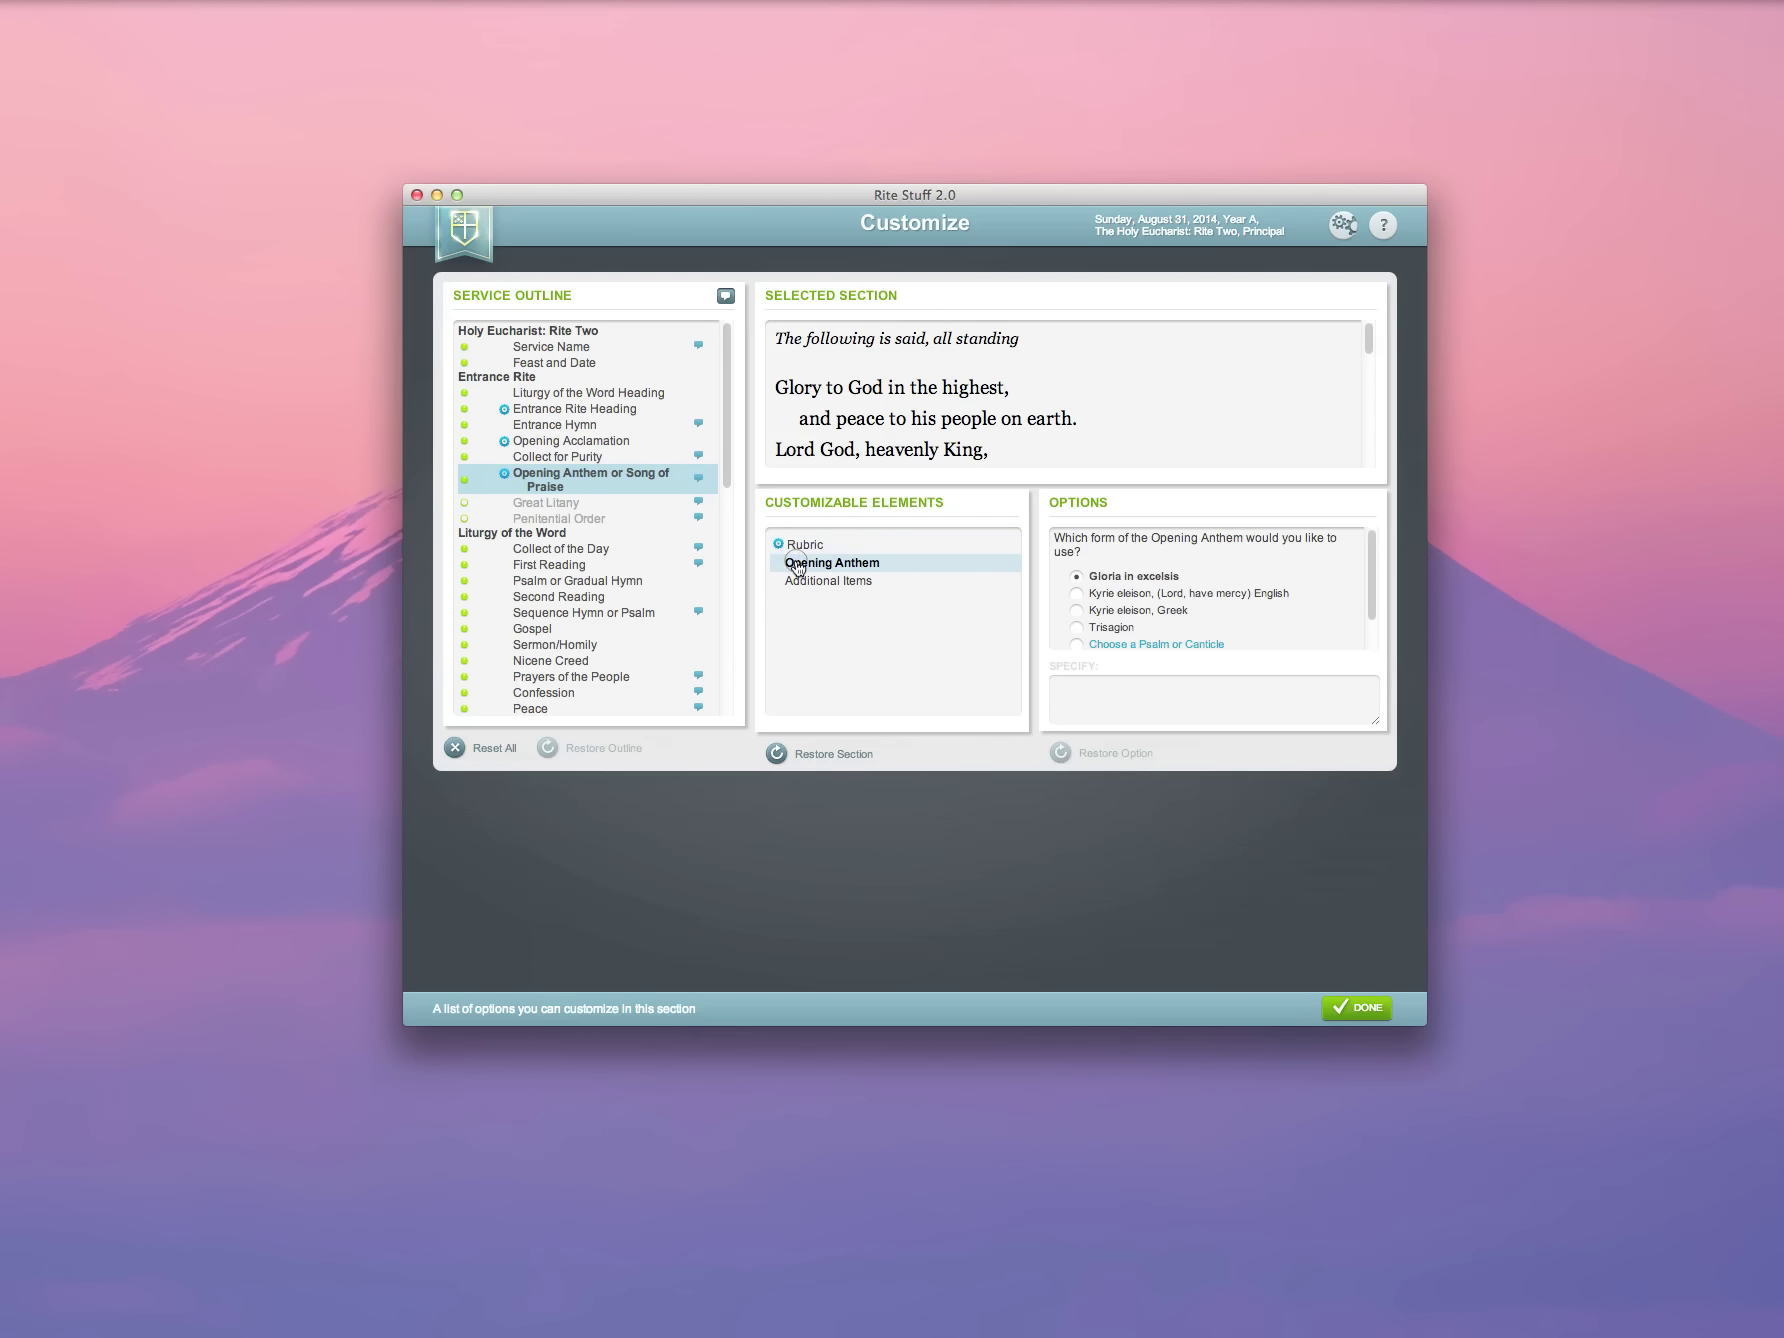
left_click(1076, 594)
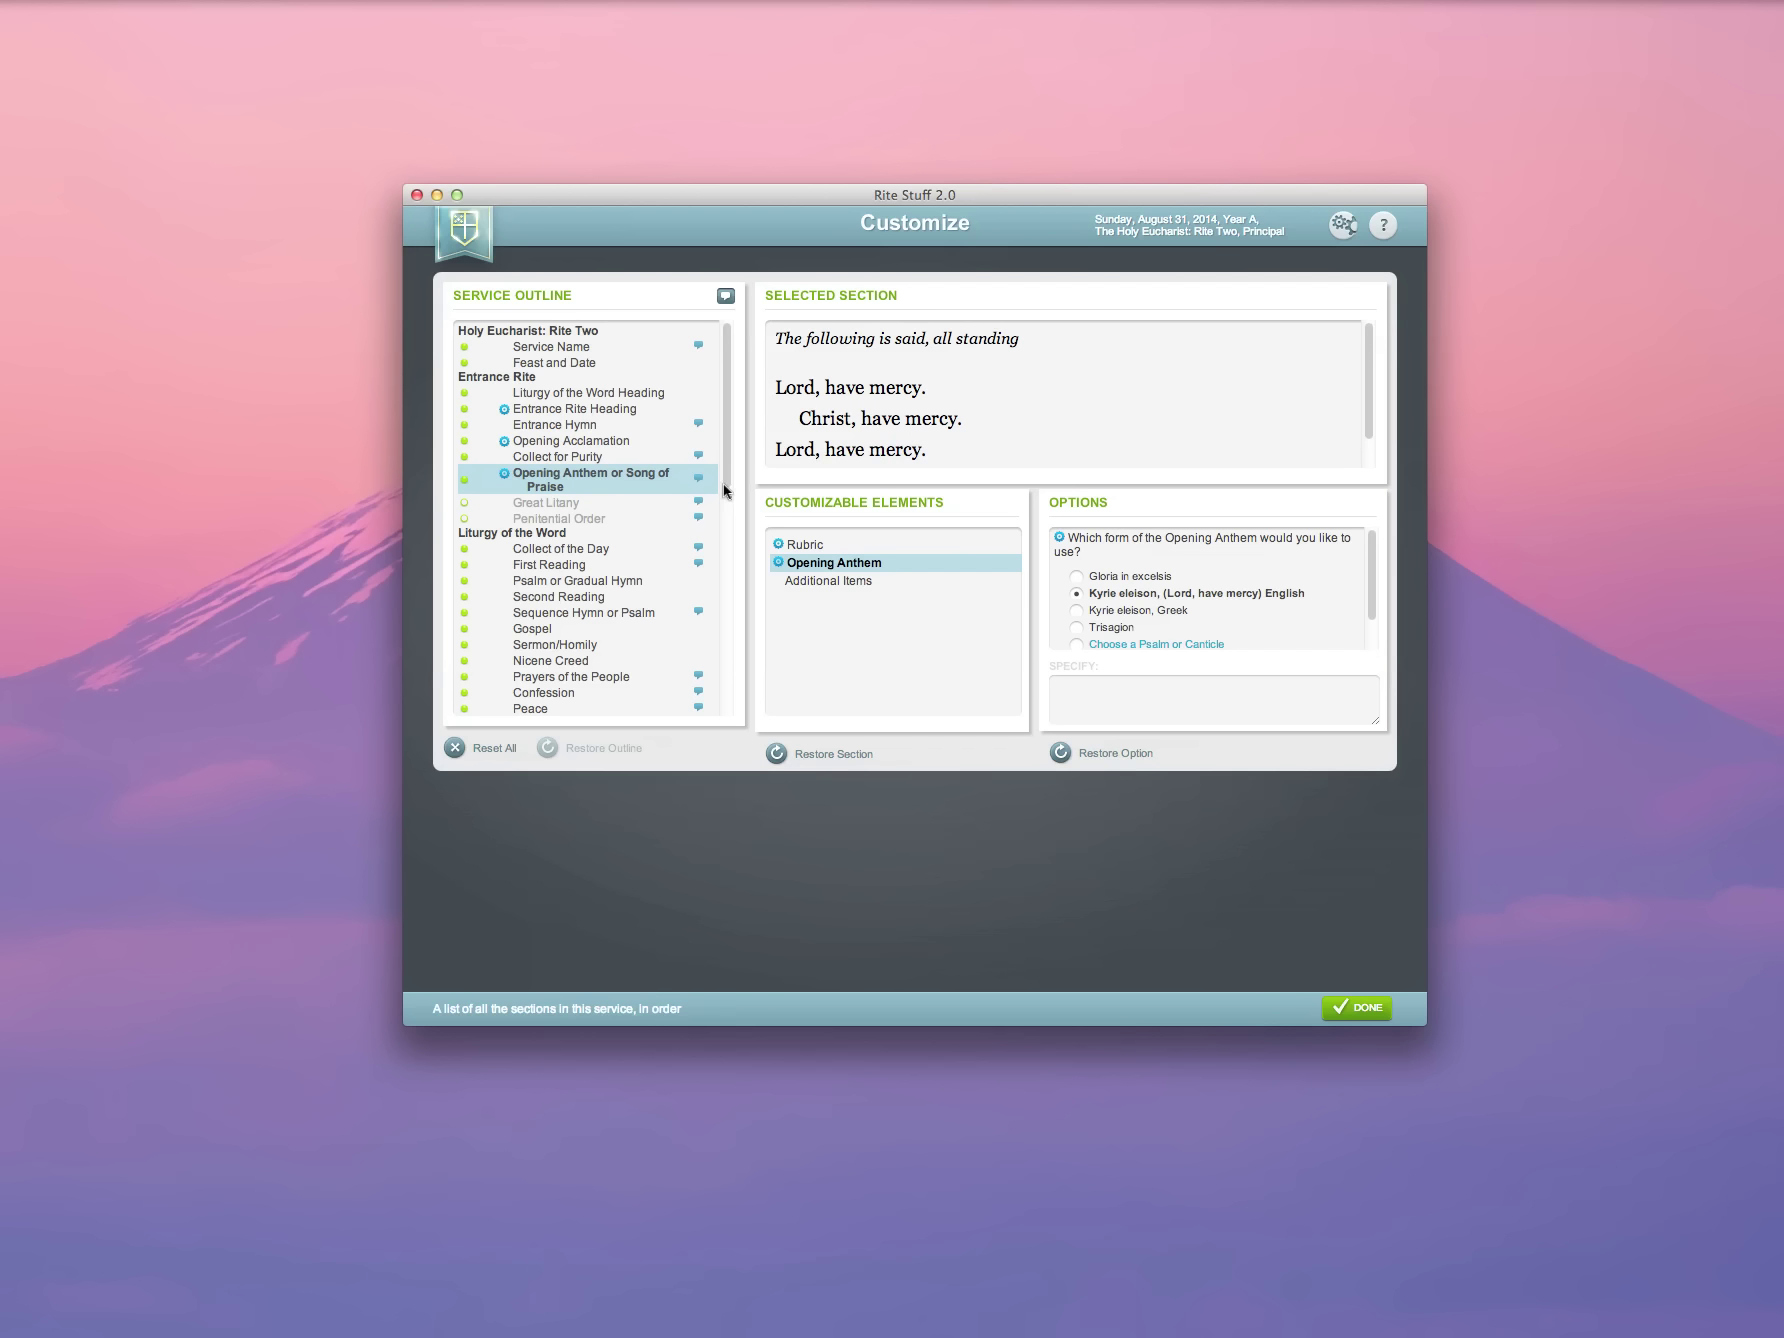
Step: In the Collect of the Day salutation, replace the speaker label "Celebrant" with "Presider"
left_click(572, 548)
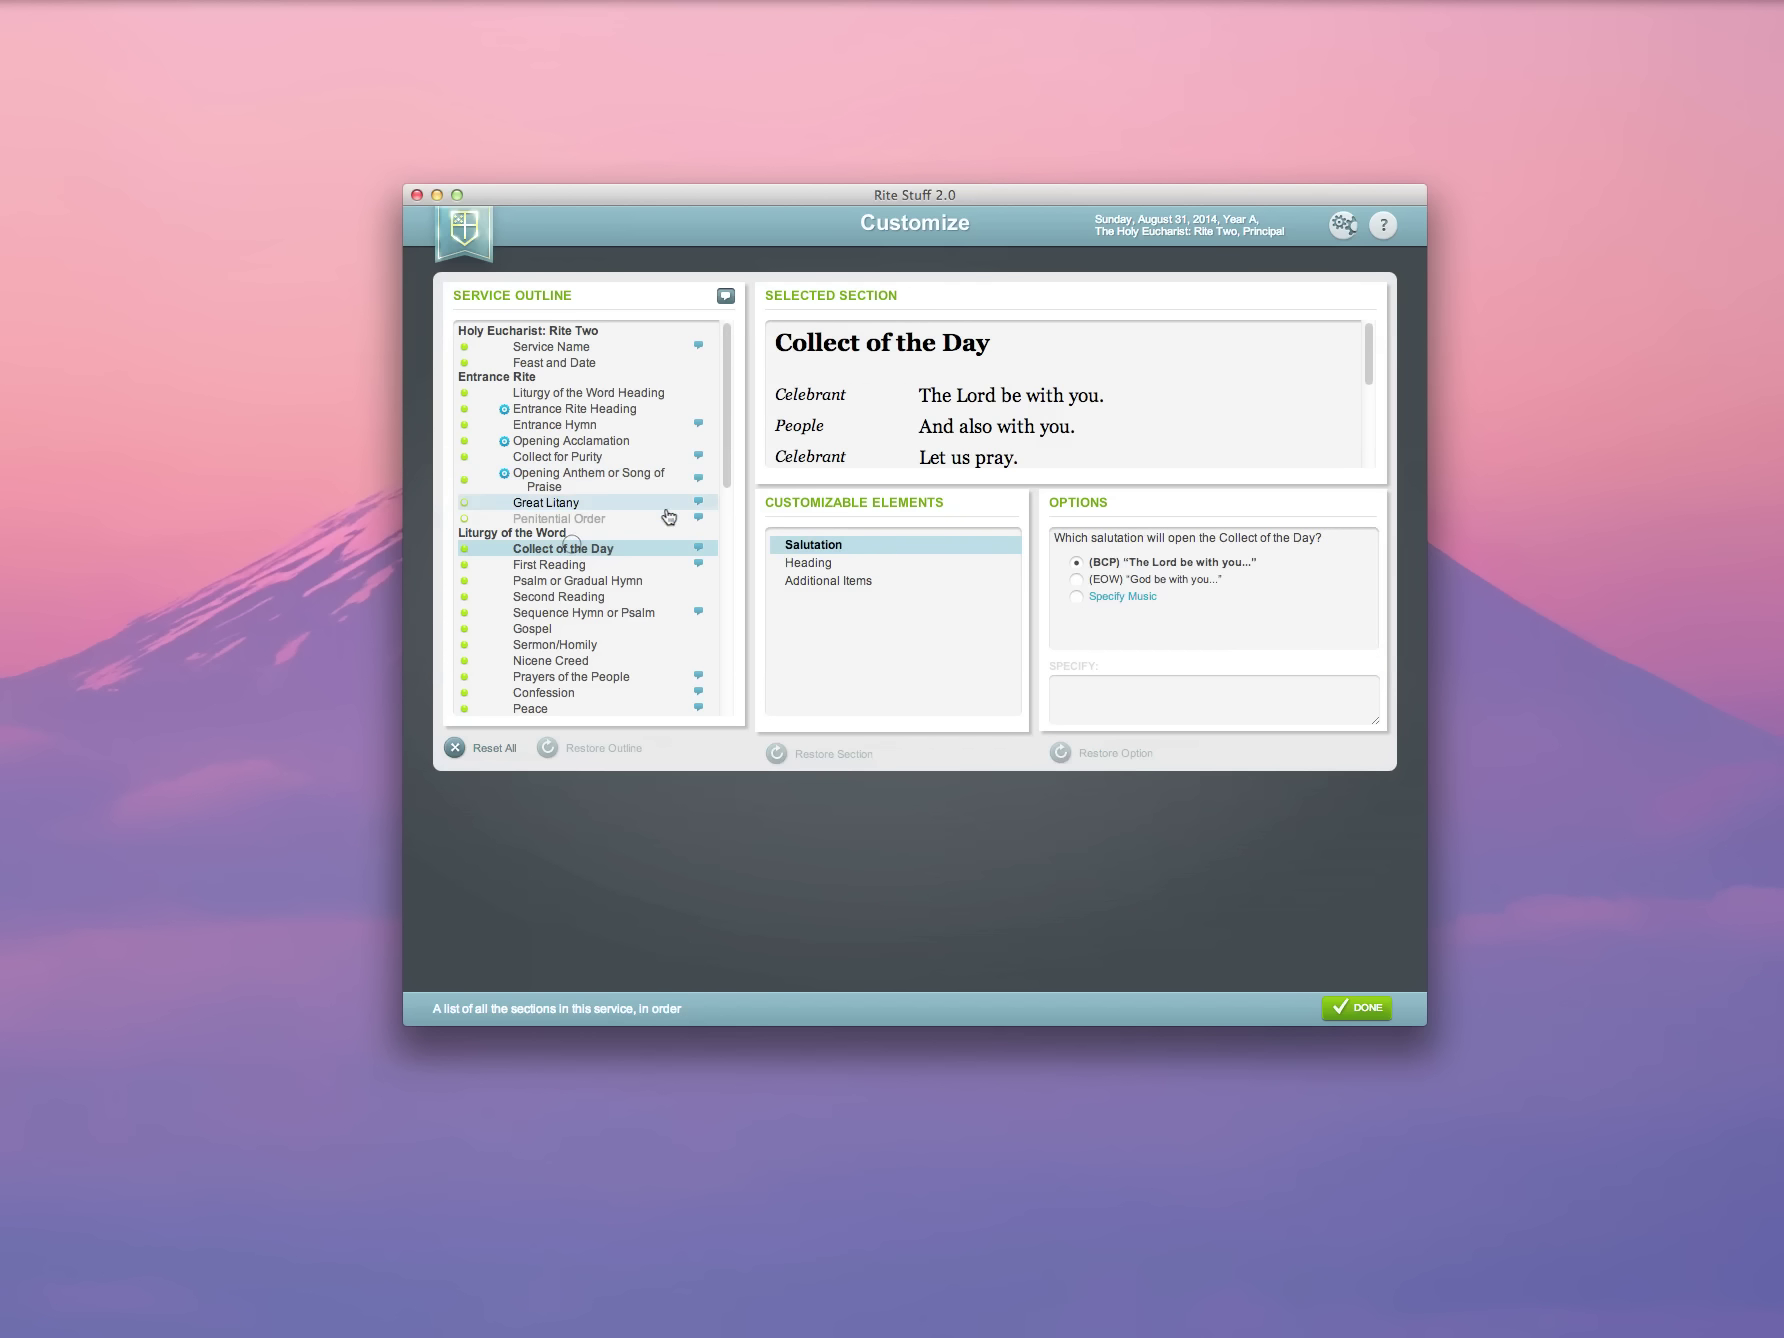
left_click(833, 396)
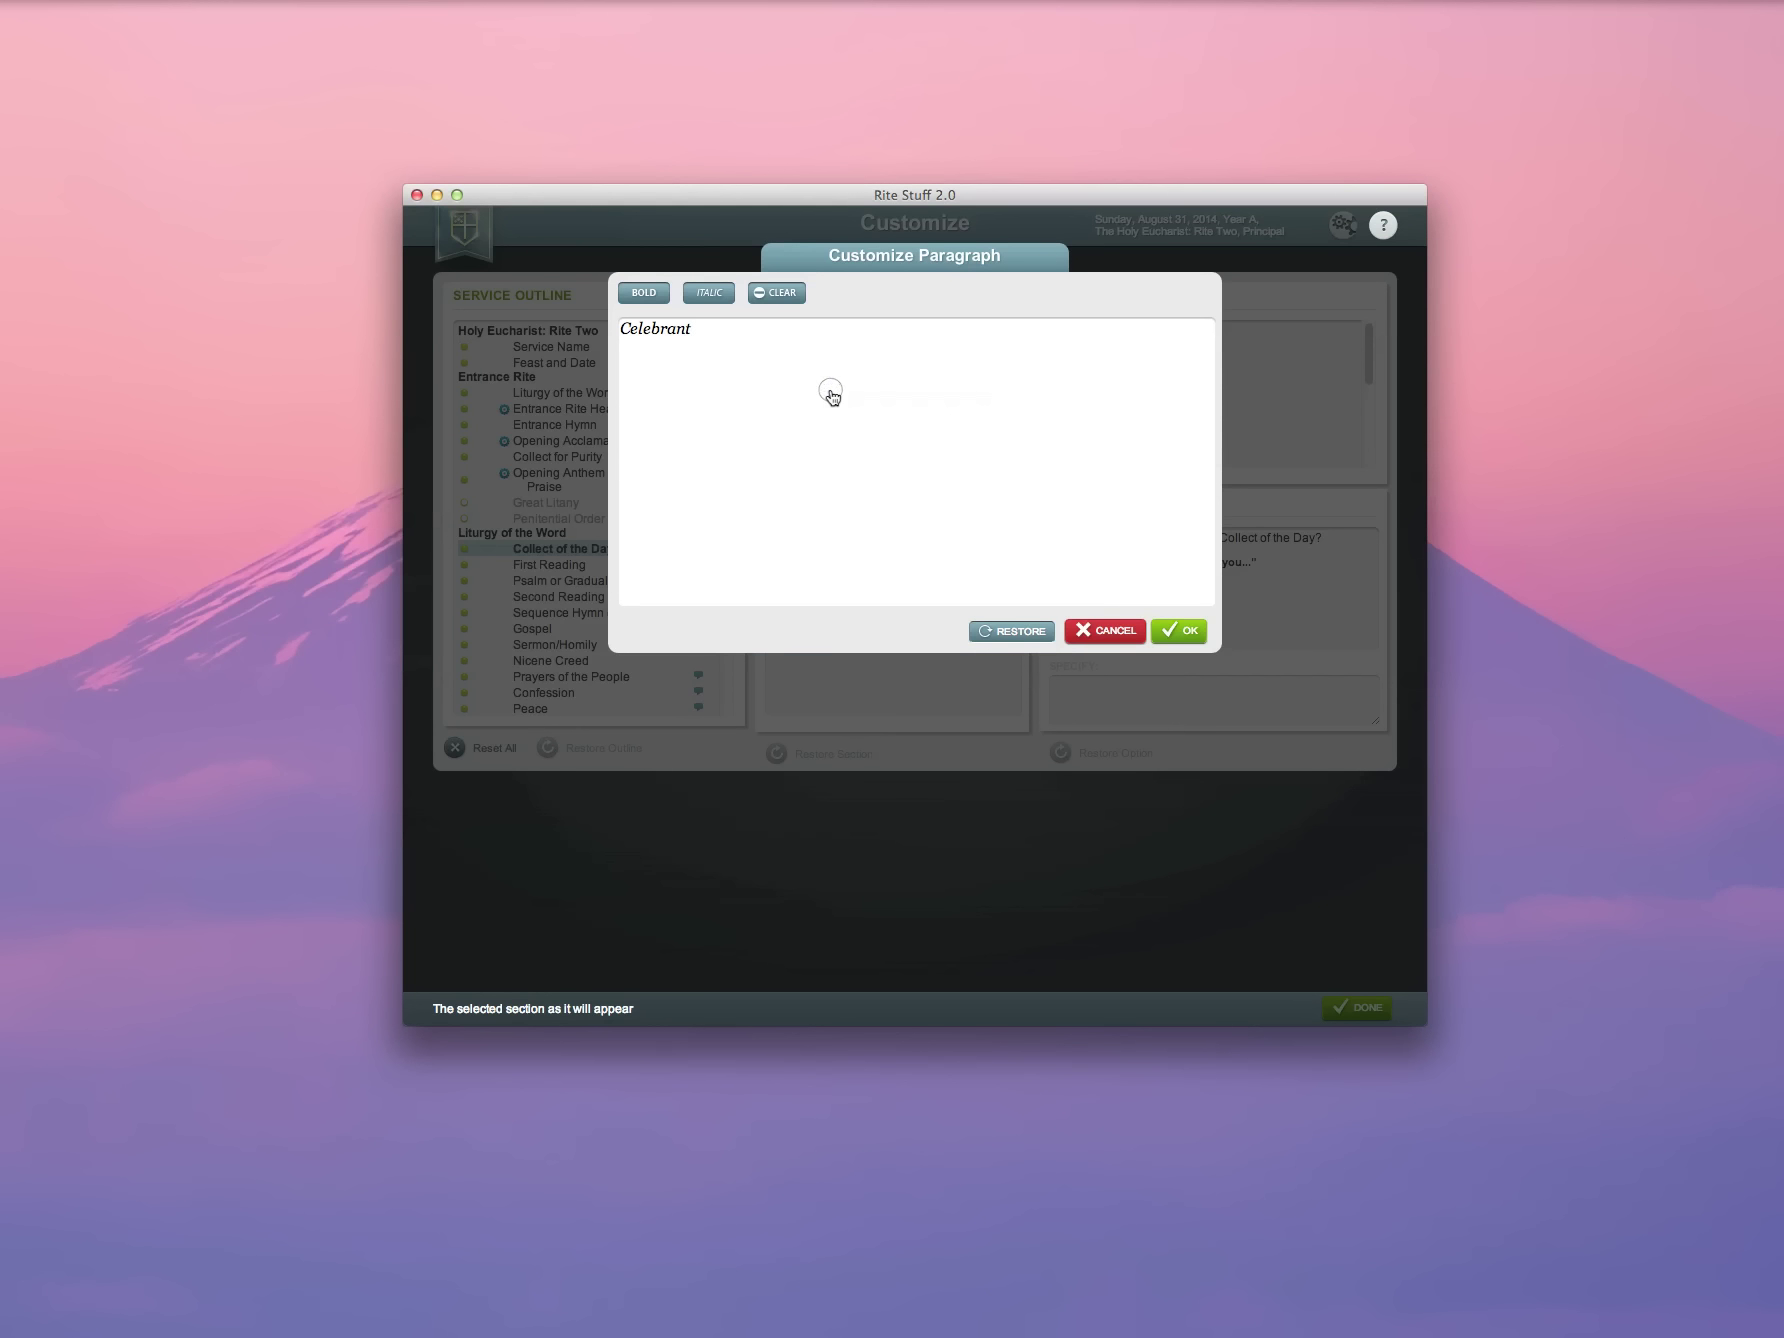
double_click(656, 329)
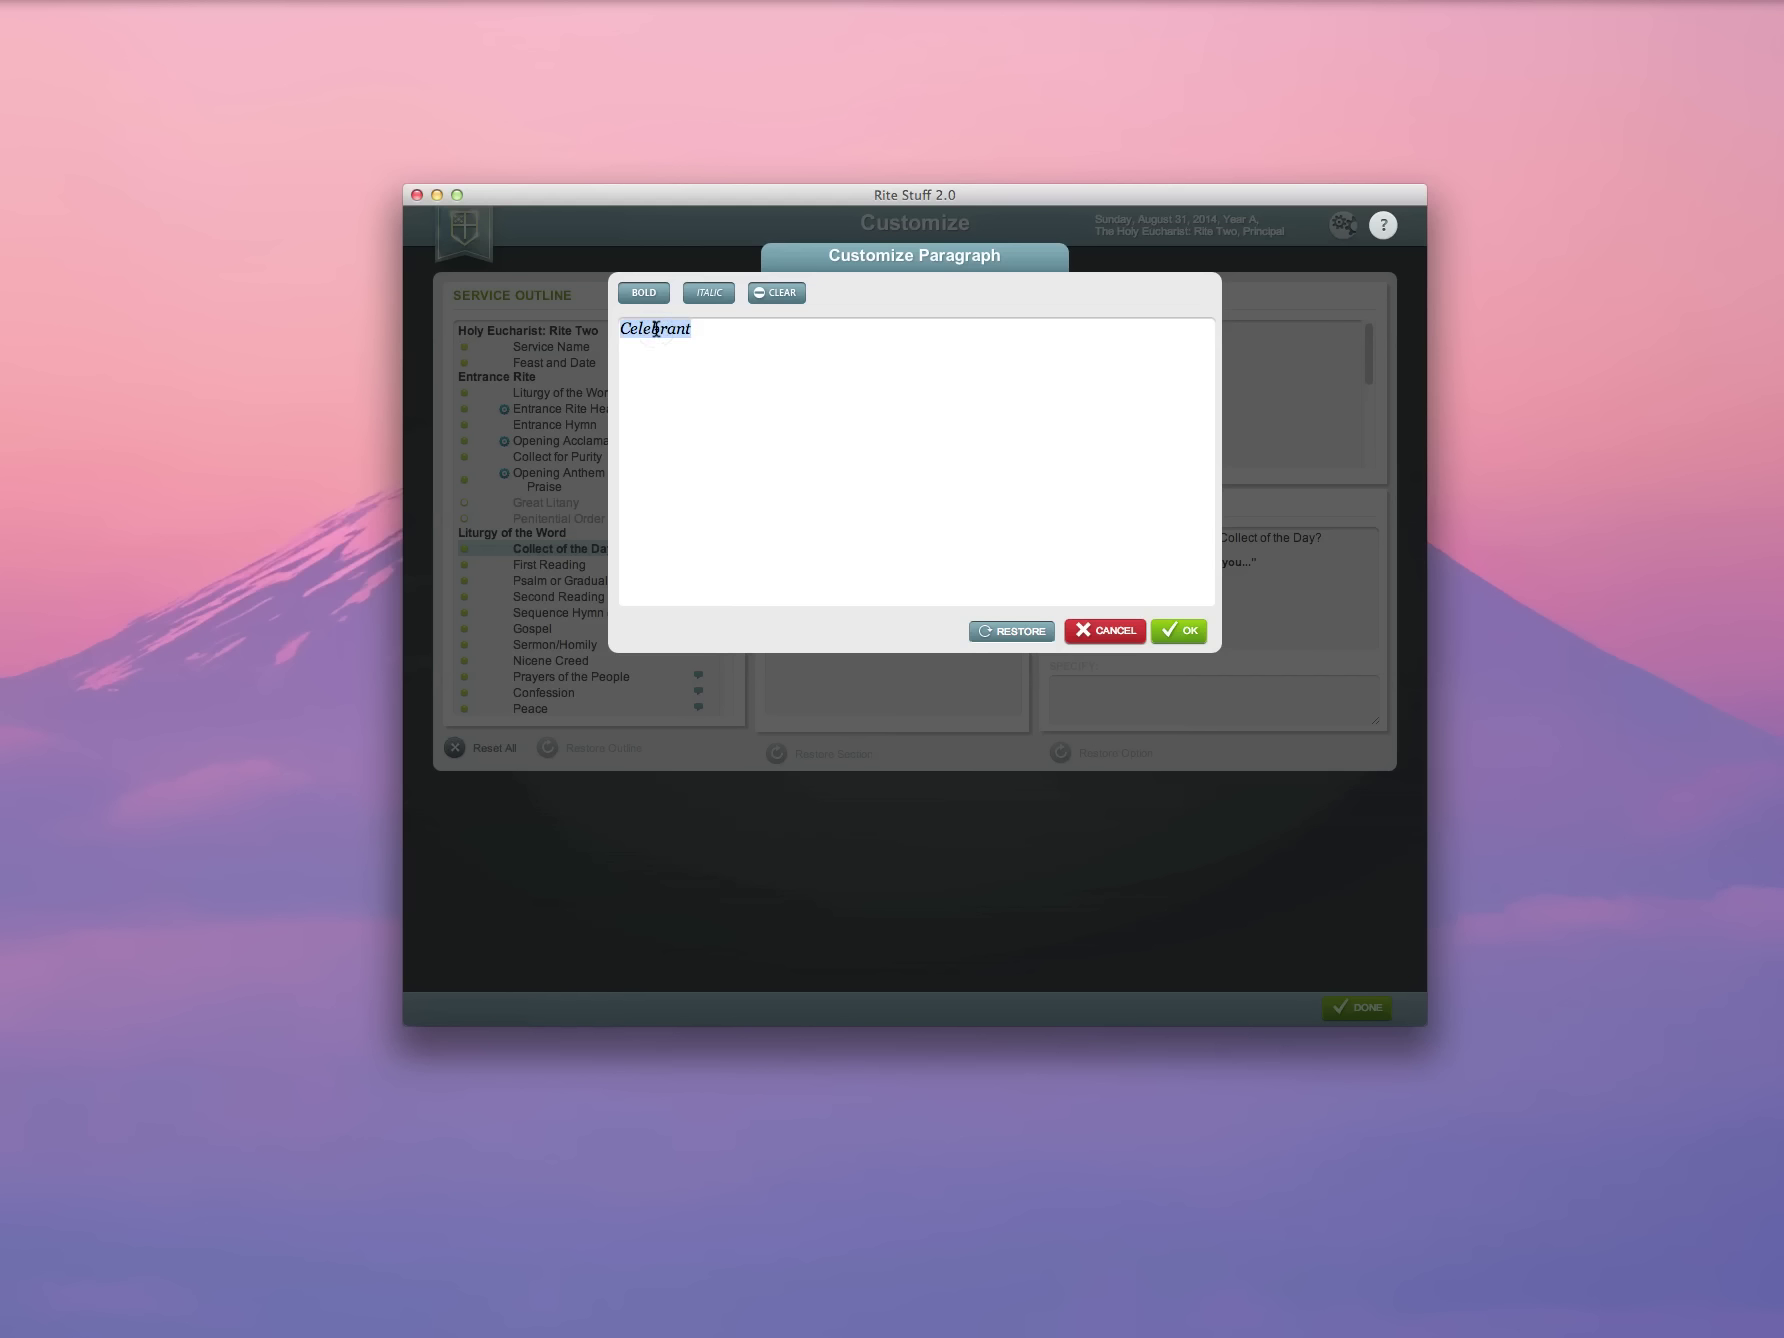
type("Presider")
left_click(1187, 631)
Step: Check the "Presider" label throughout the Collect of the Day and in the Peace section
scroll(1087, 452, "down", 4)
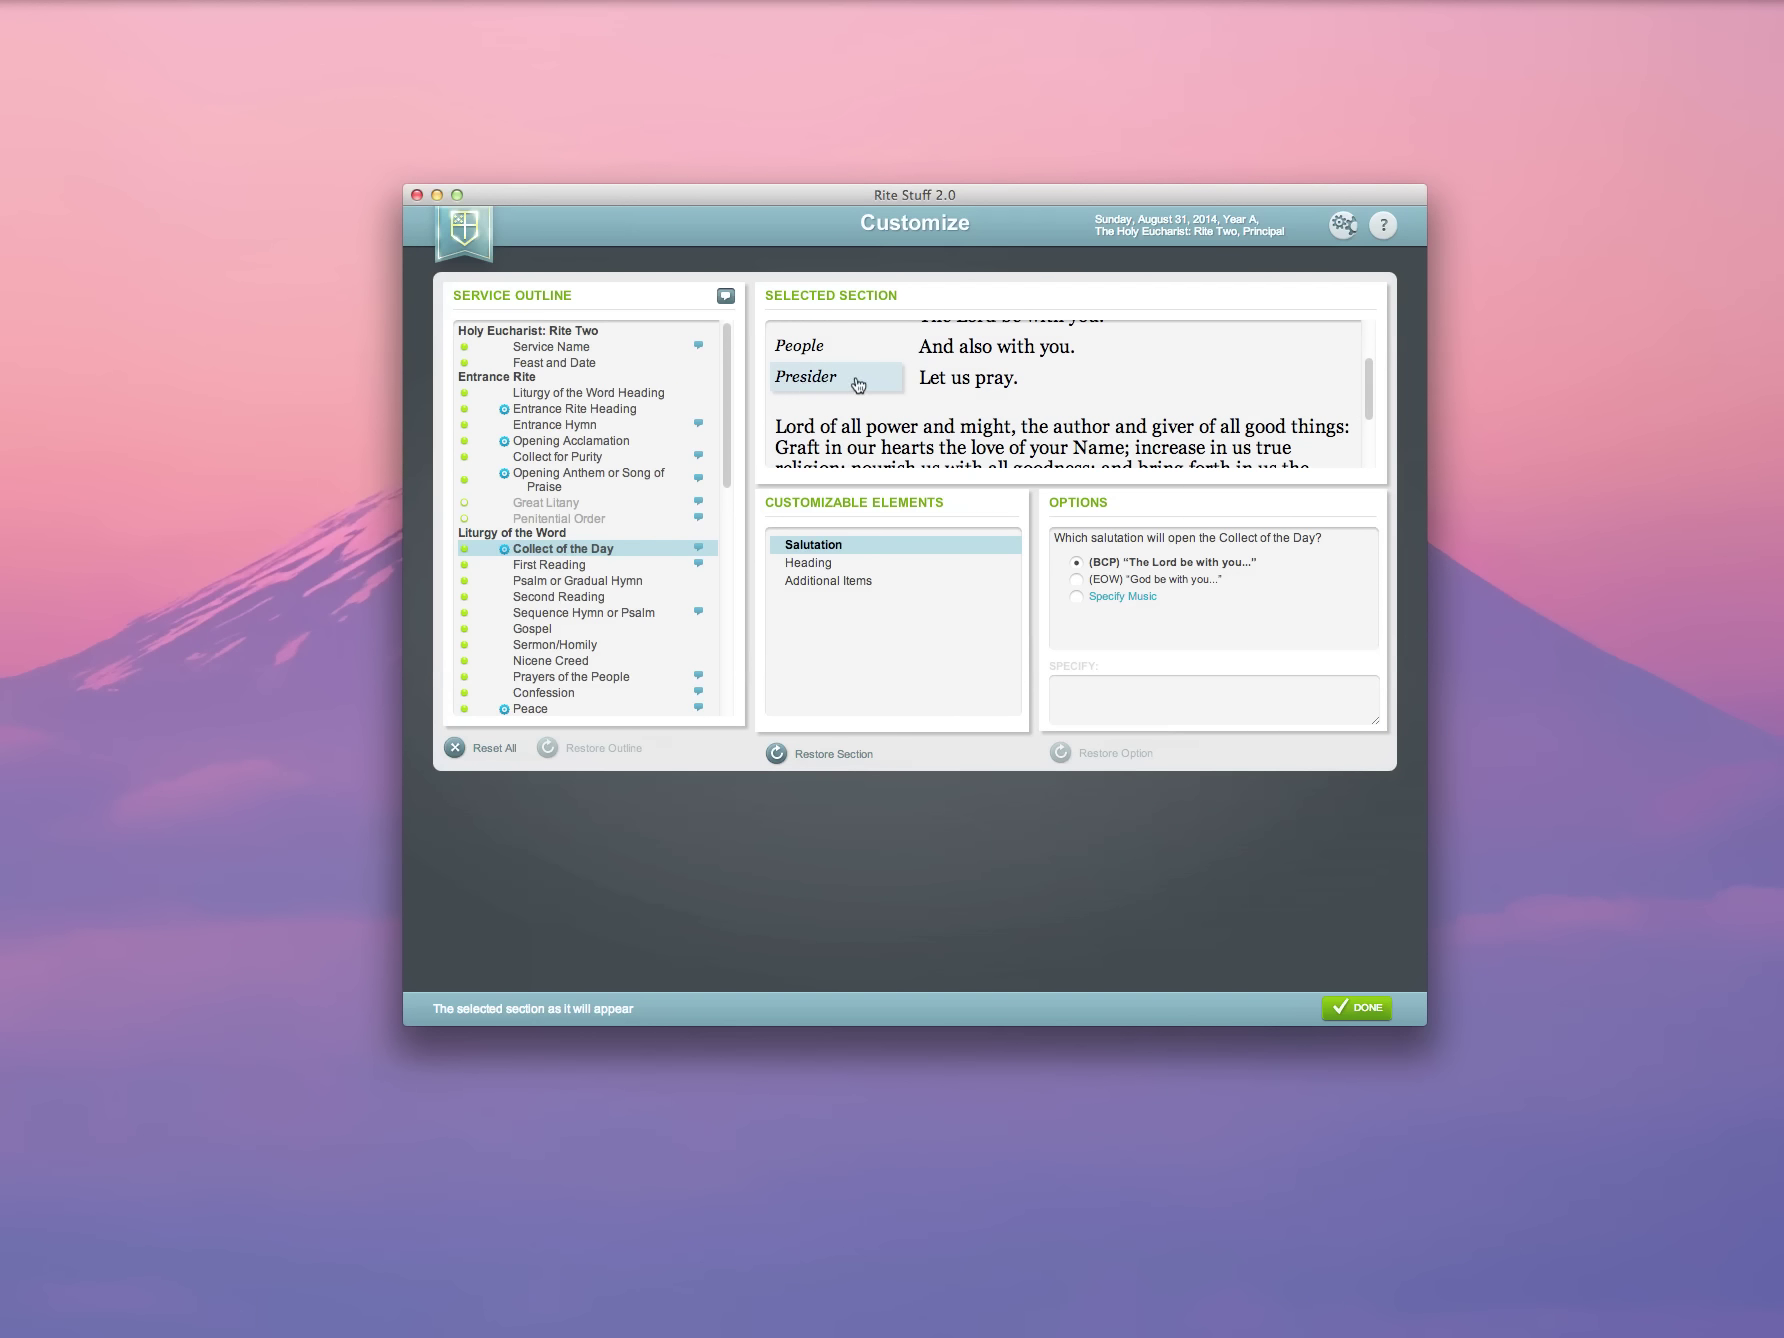
scroll(955, 382, "up", 4)
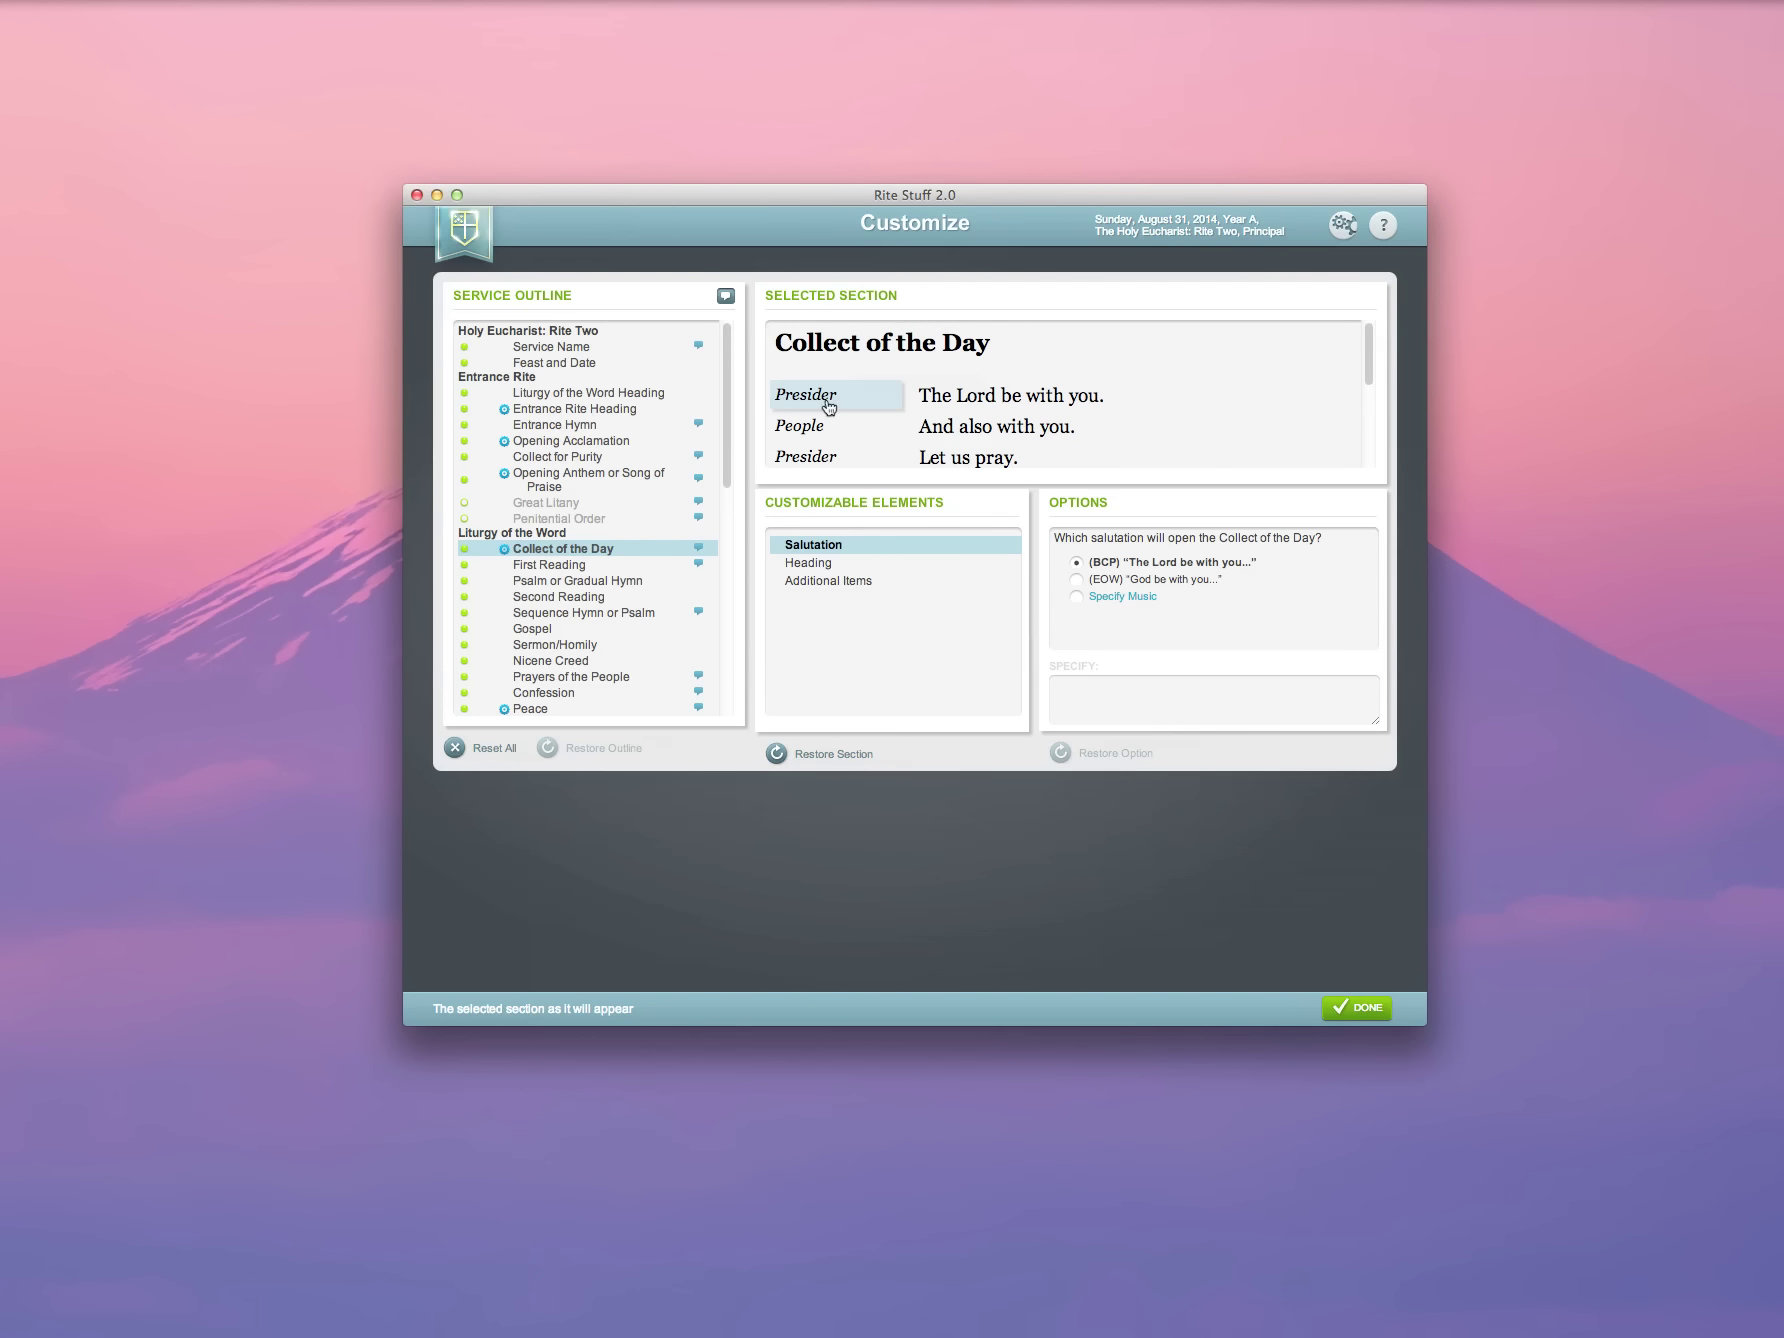
scroll(845, 418, "down", 3)
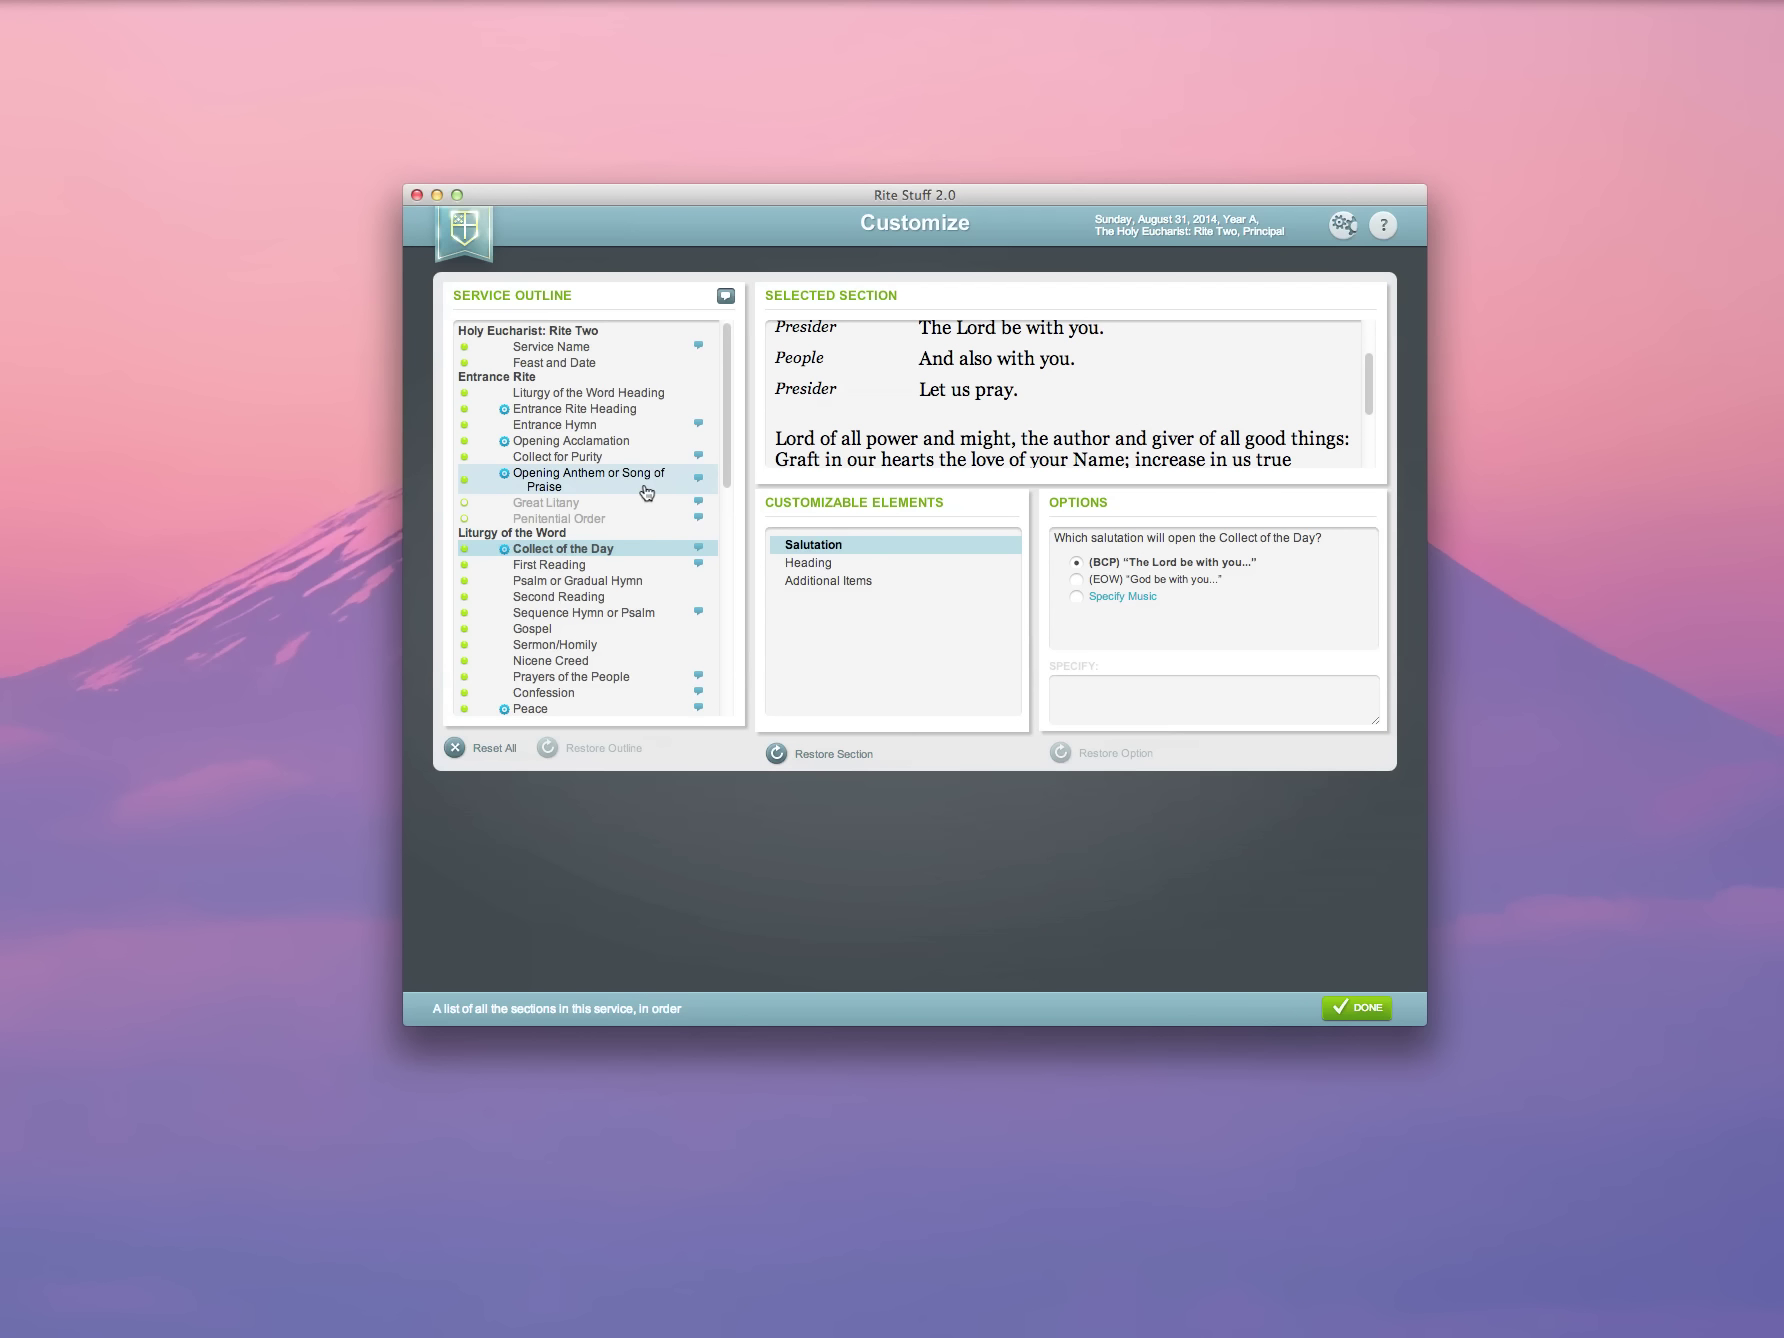
scroll(640, 500, "down", 5)
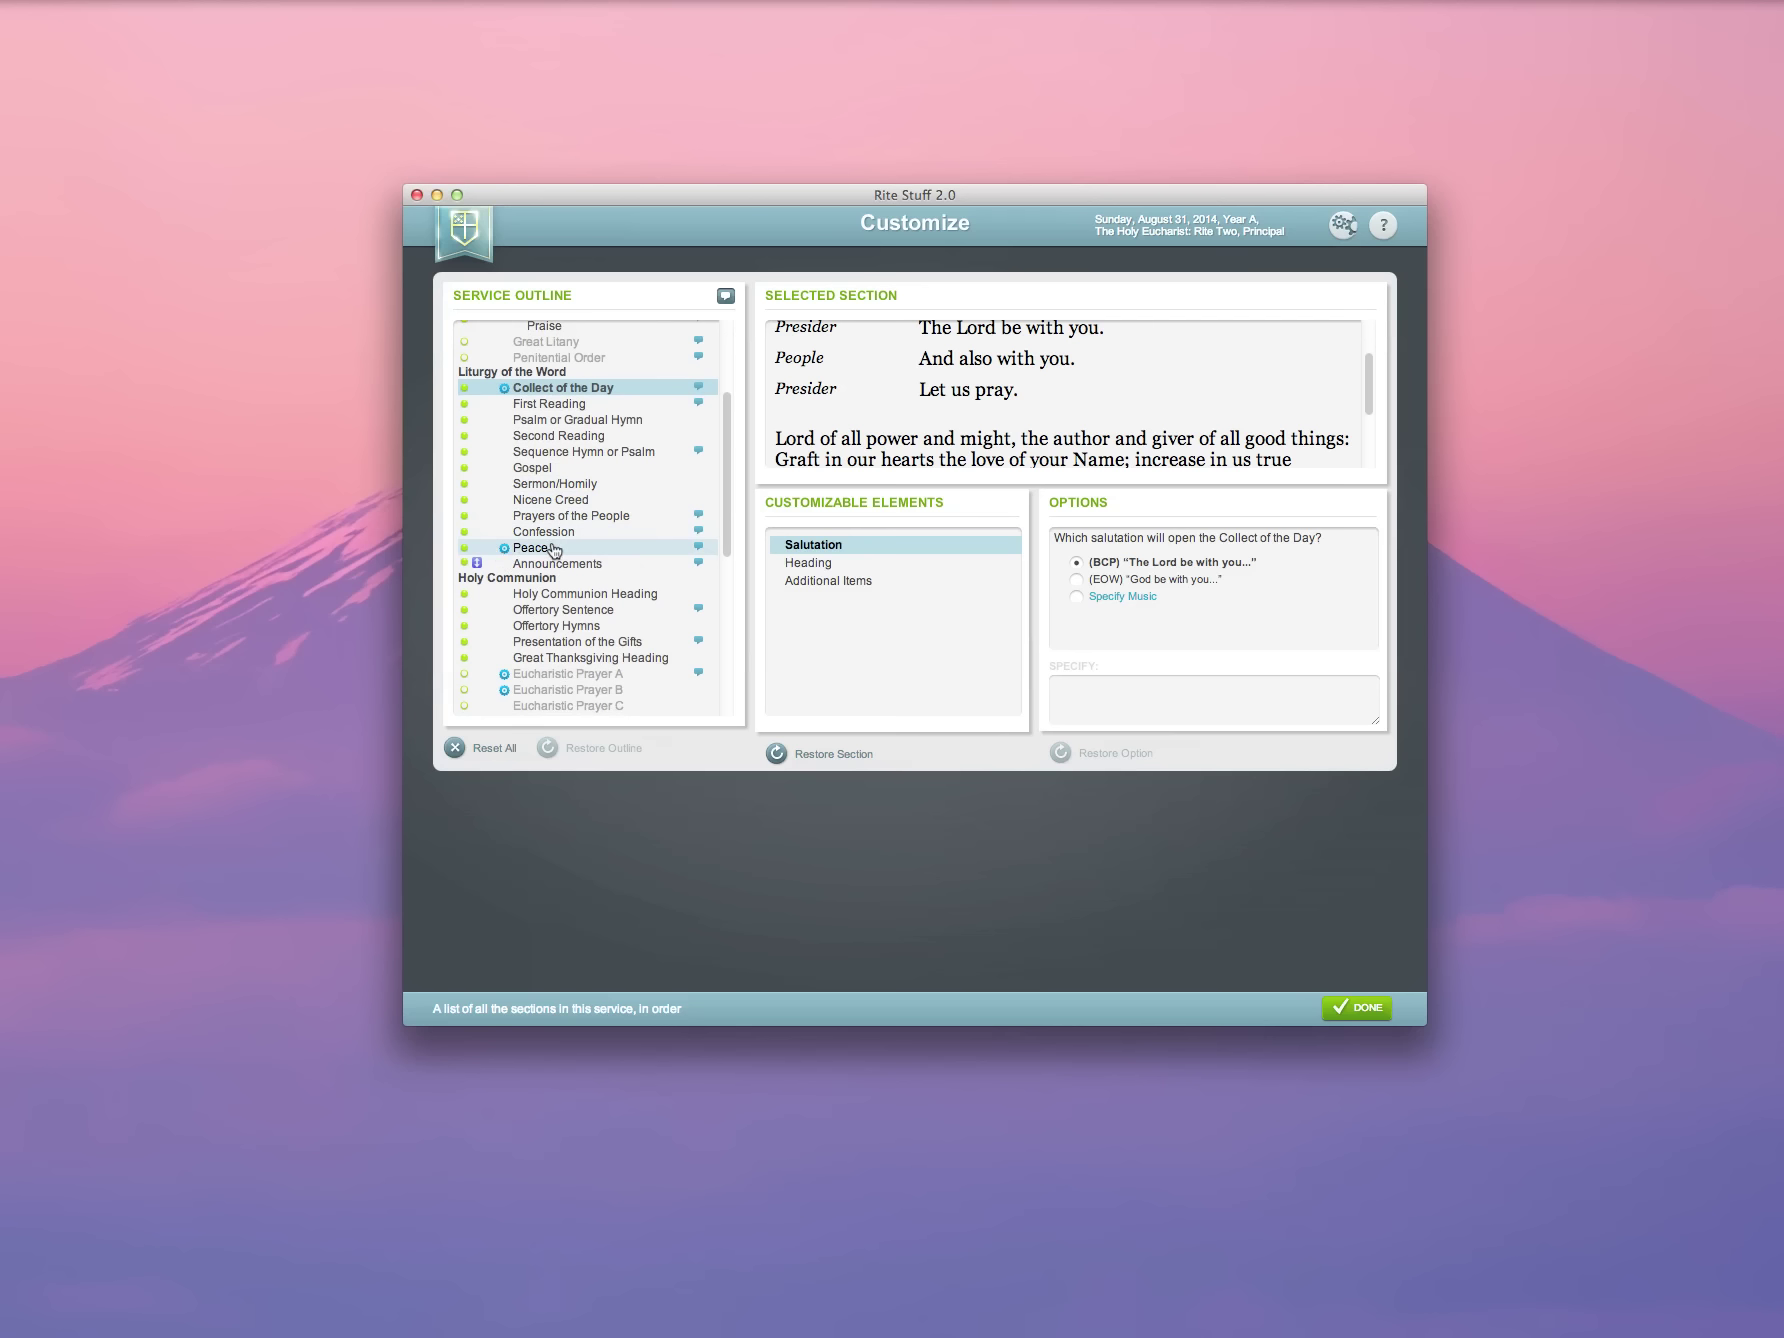
left_click(553, 549)
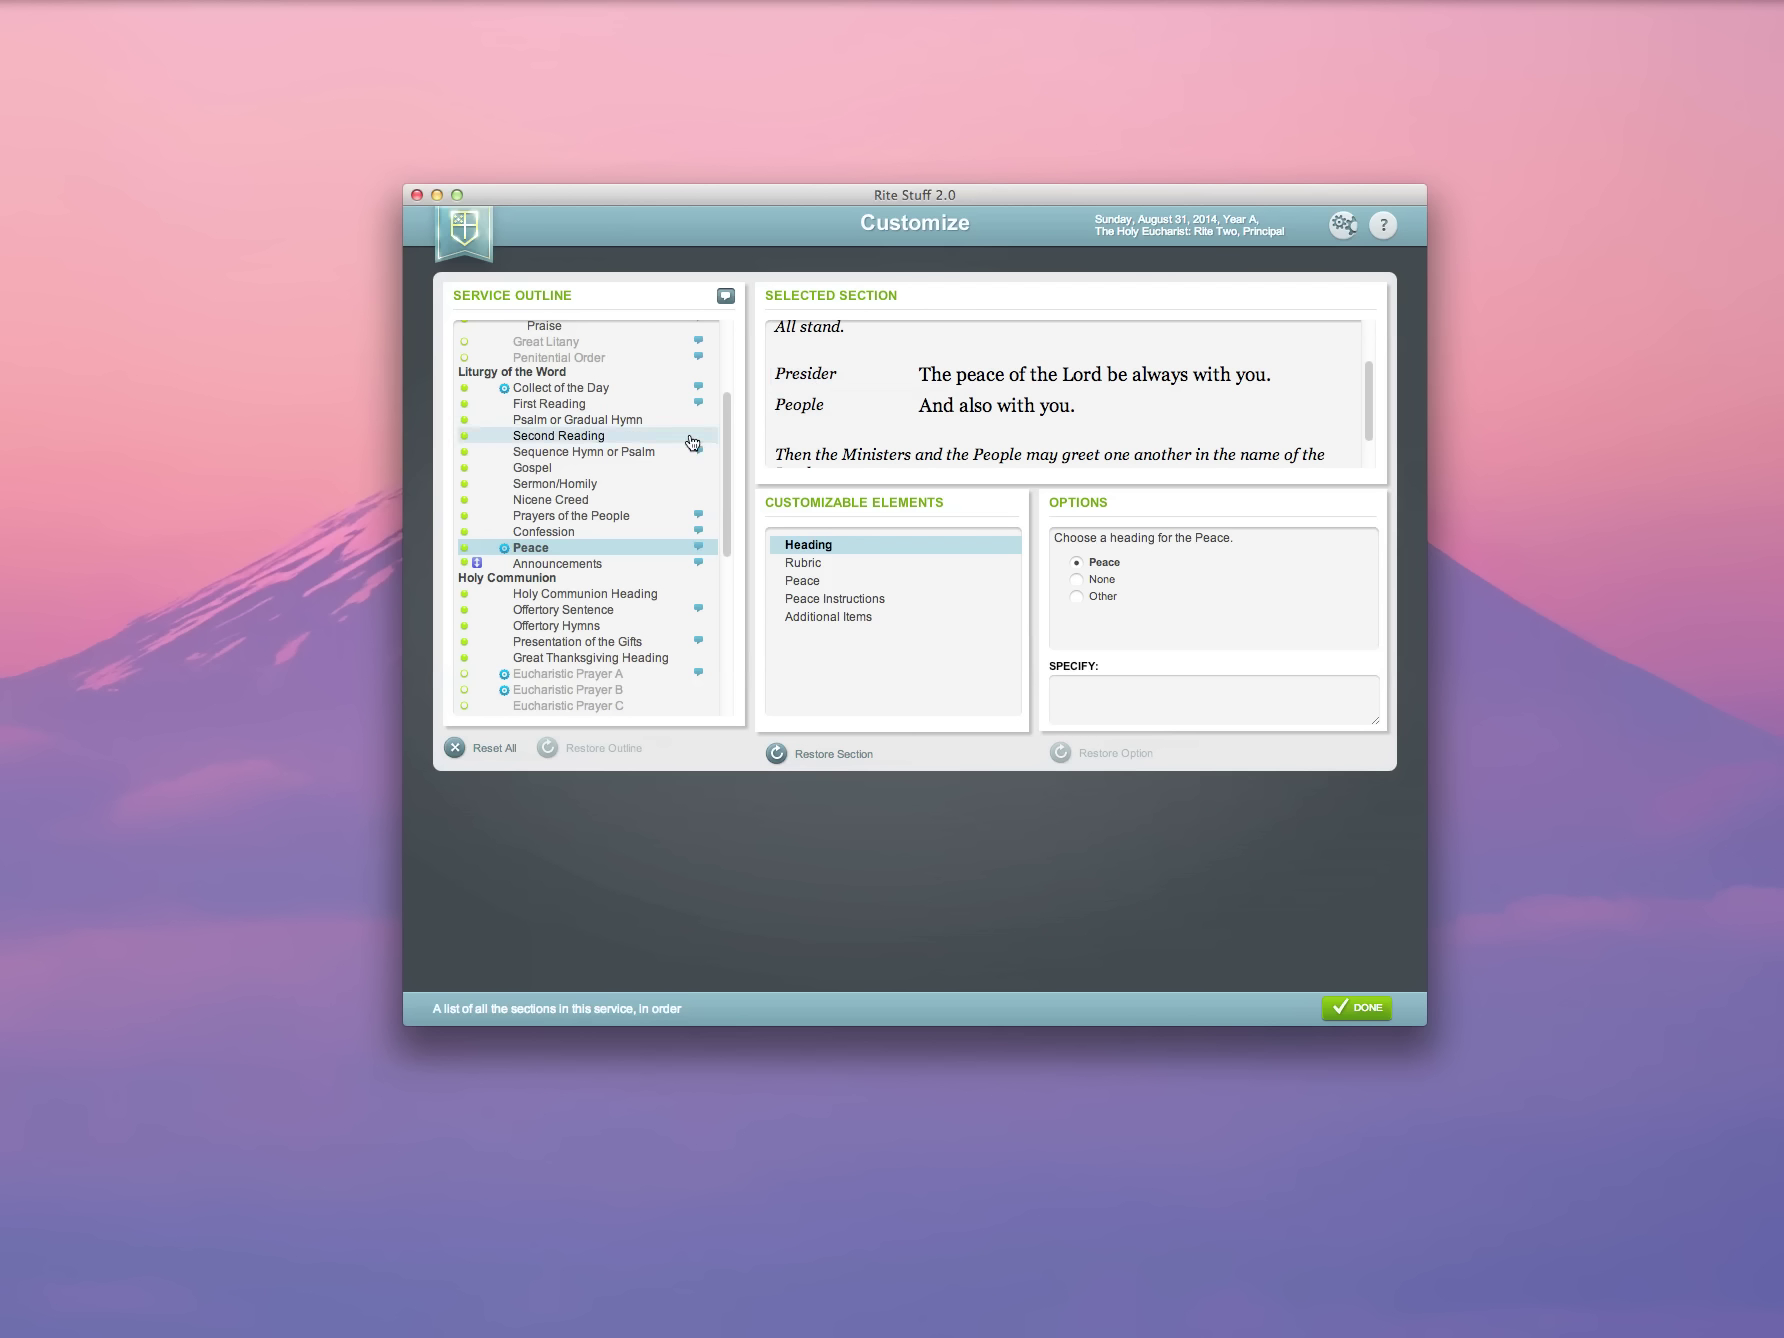
Step: Check the "Presider" label in Eucharistic Prayer D and in the Collect of the Day
scroll(630, 480, "down", 4)
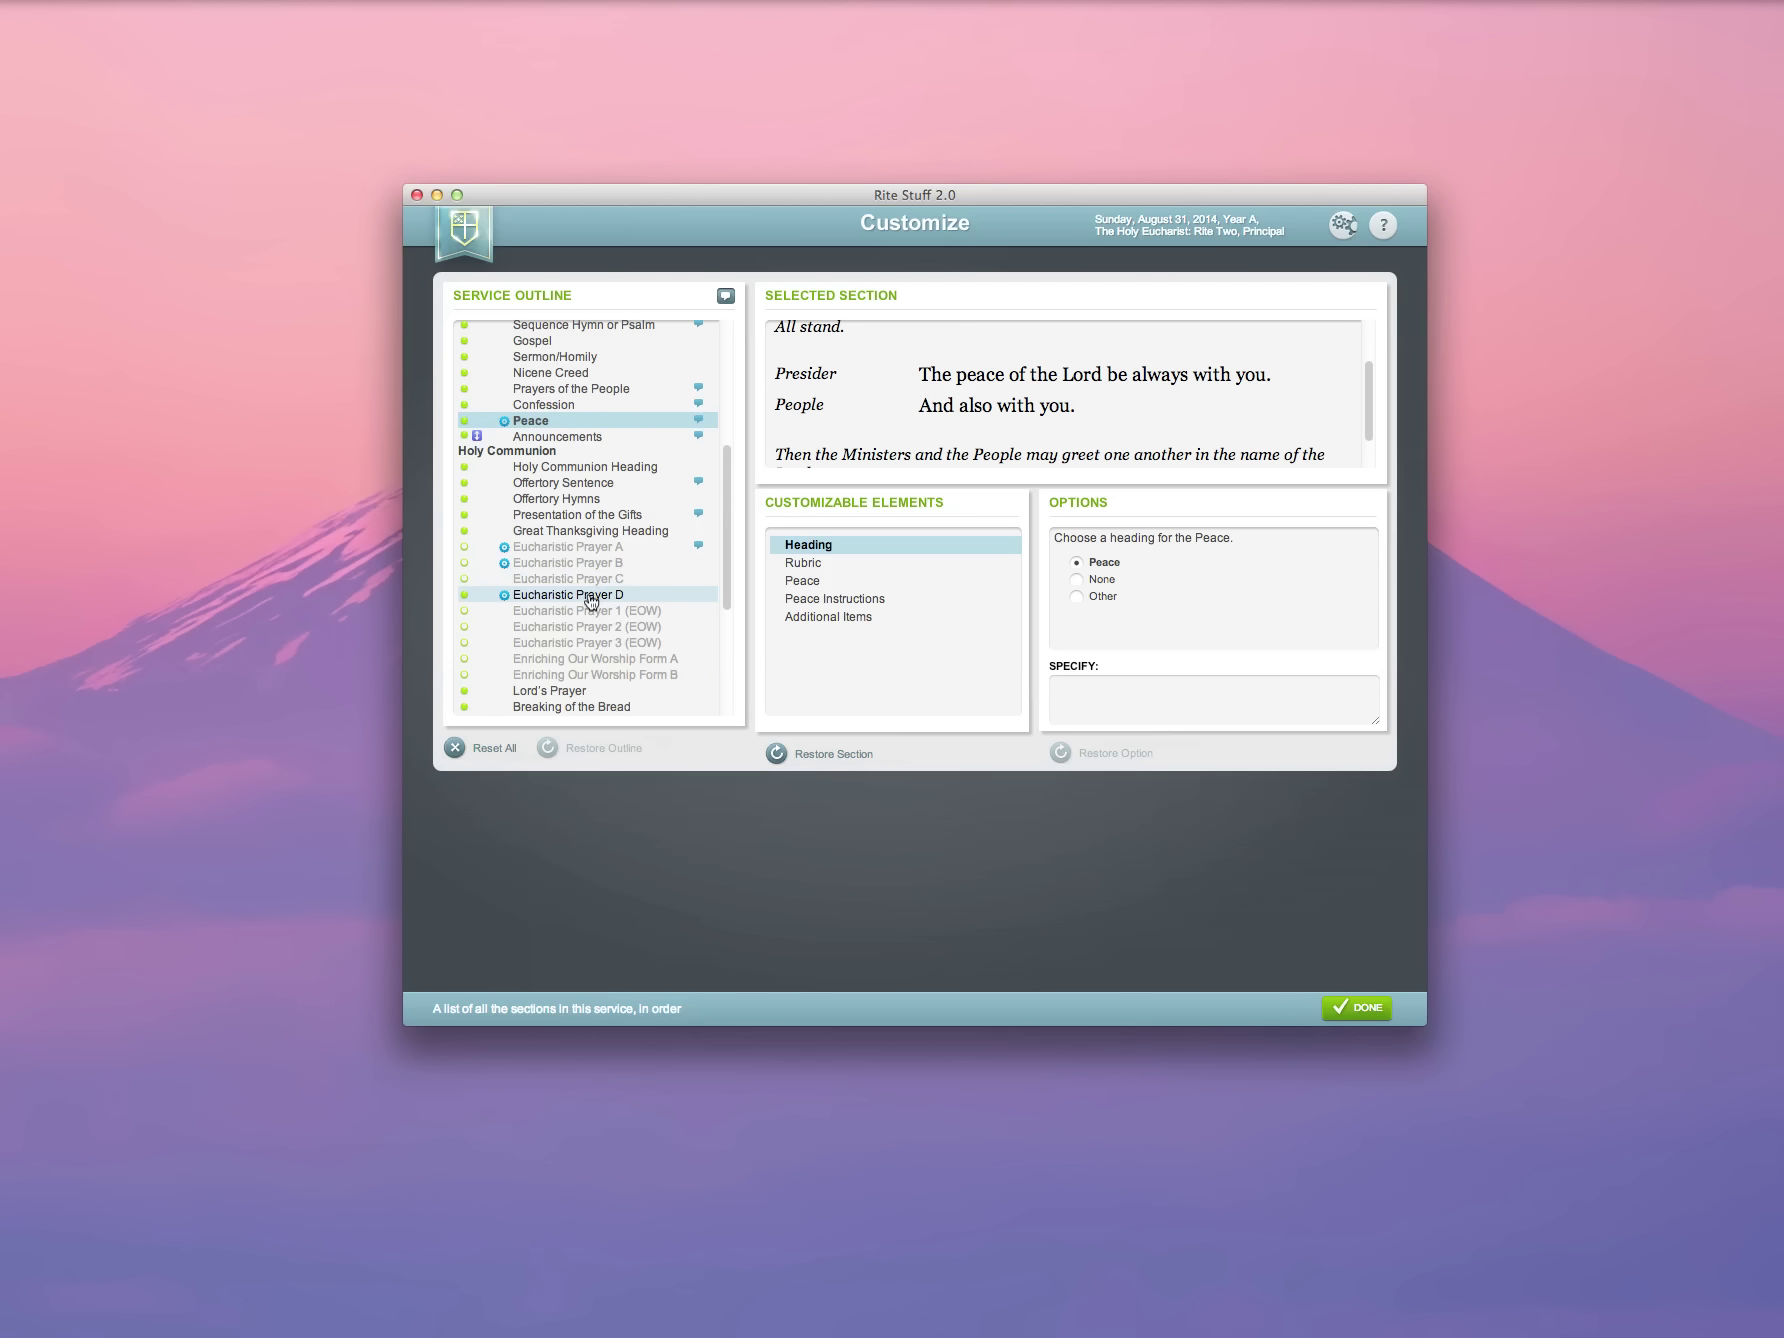
left_click(595, 596)
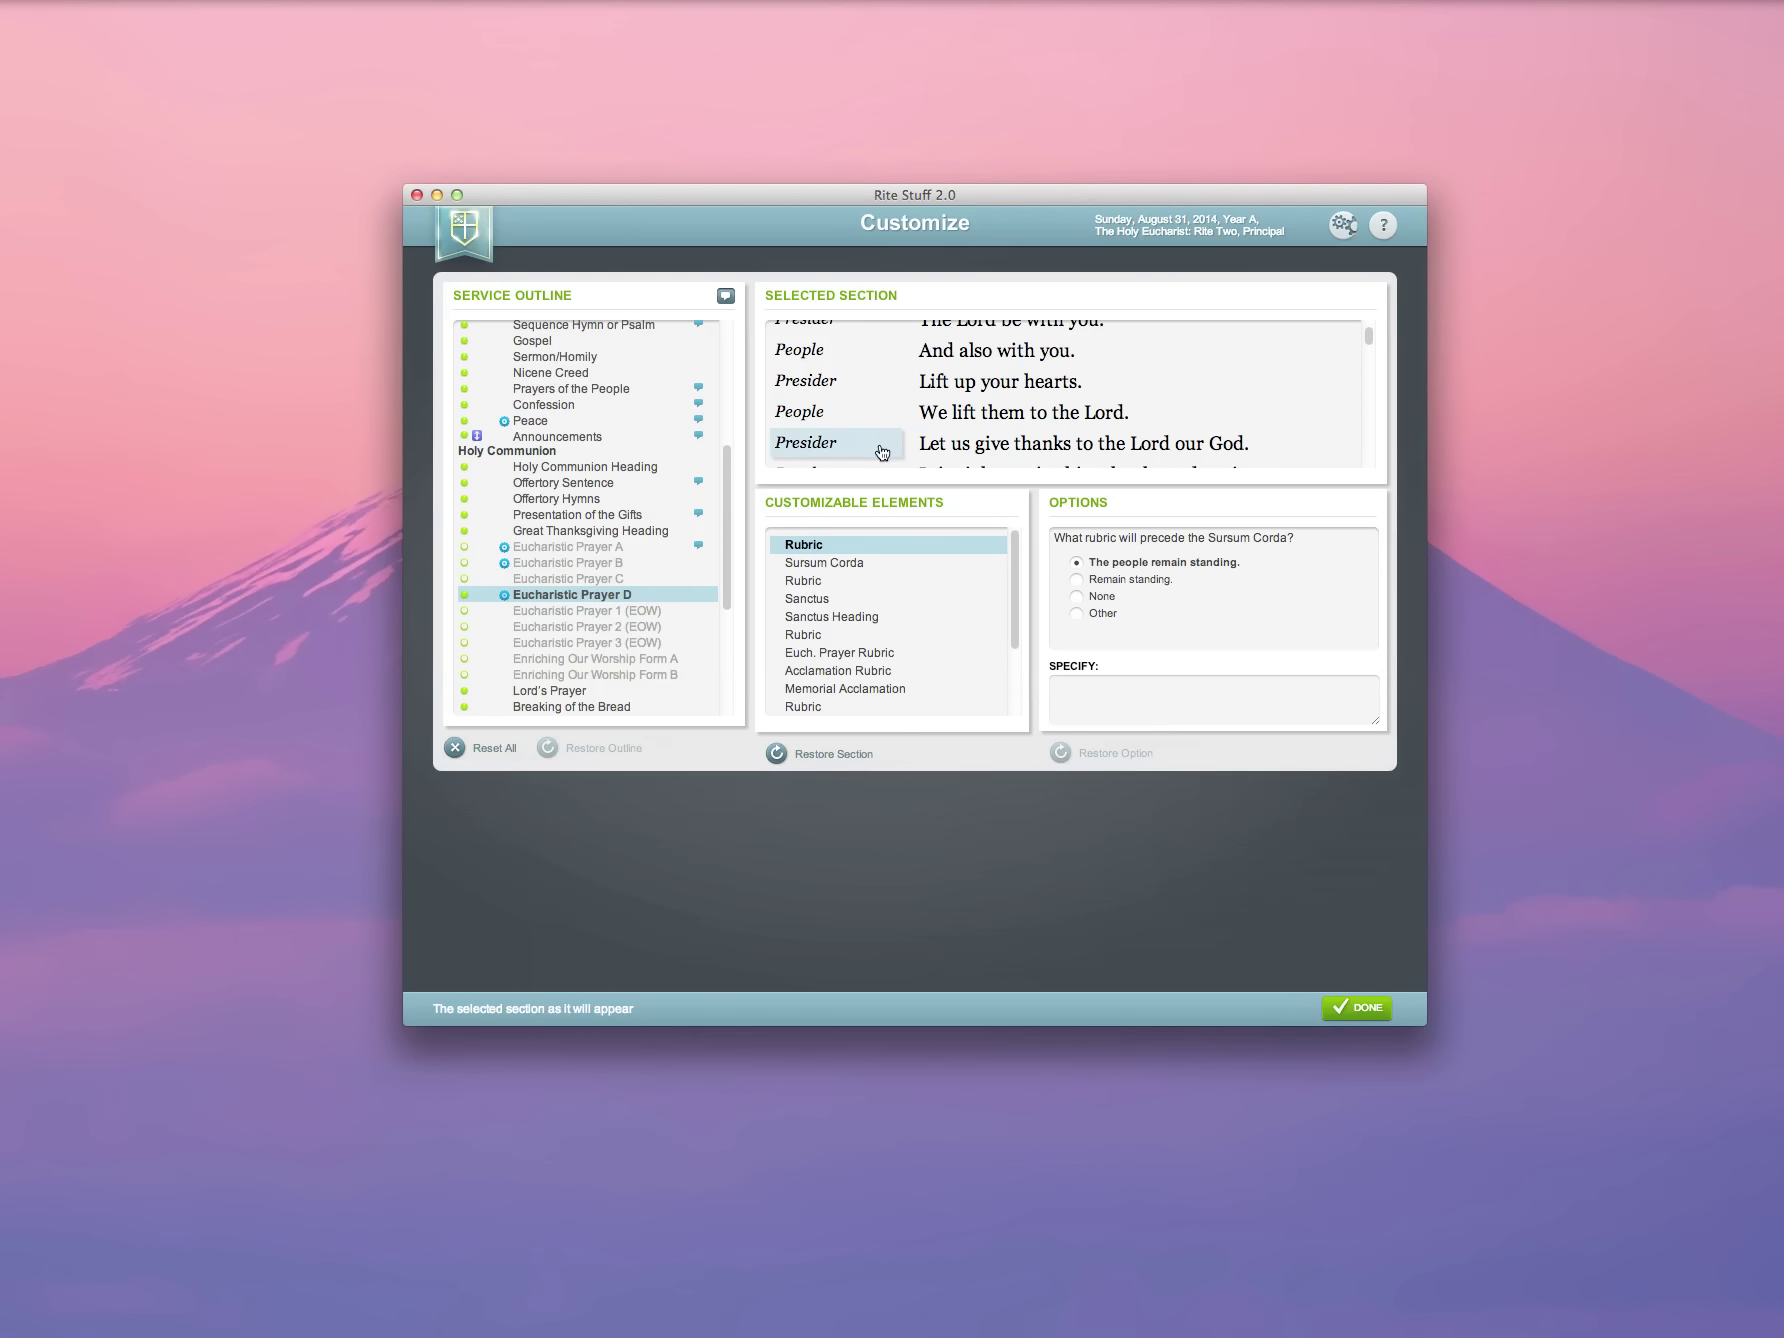
scroll(876, 383, "up", 2)
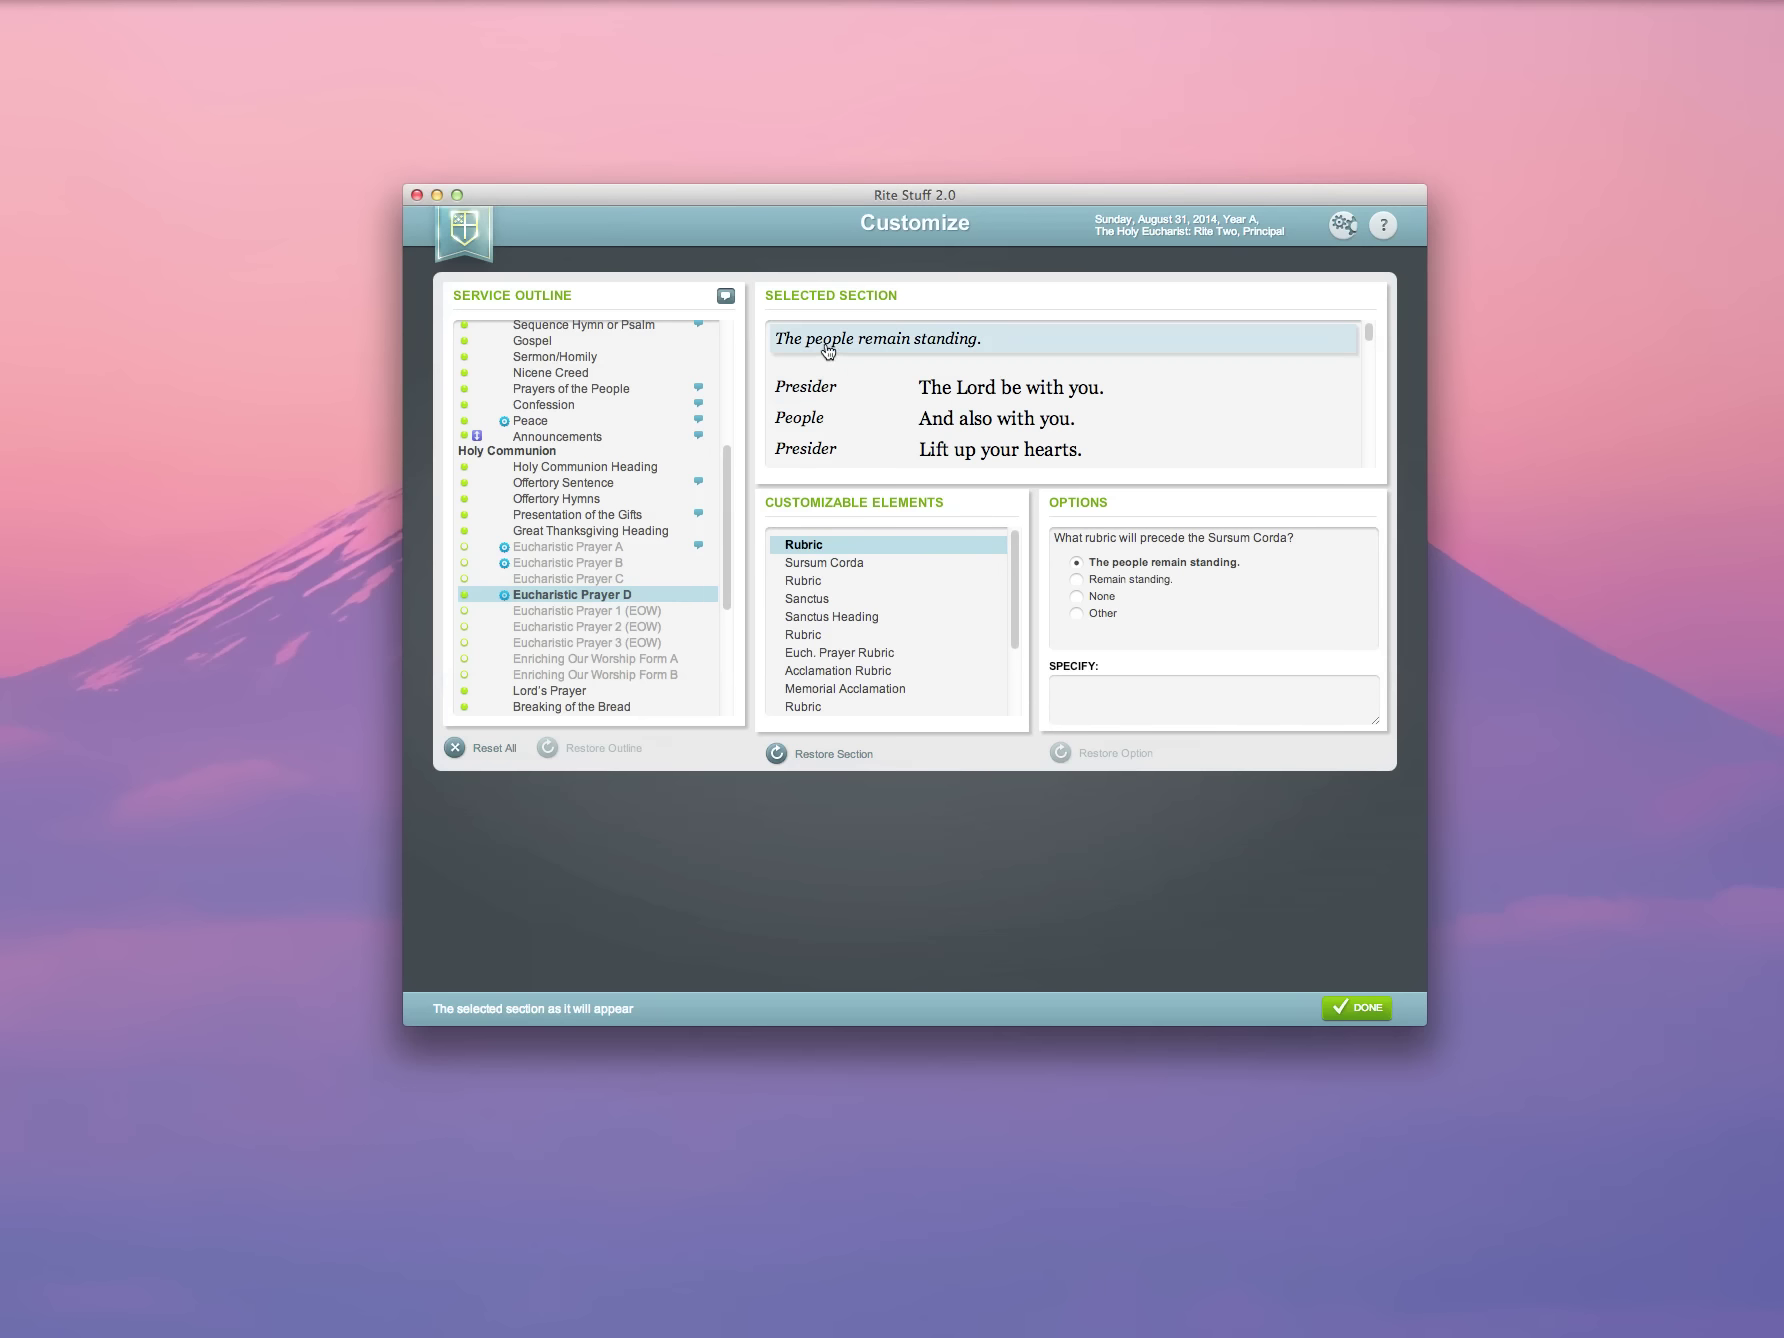
scroll(620, 406, "down", 1)
scroll(610, 404, "up", 5)
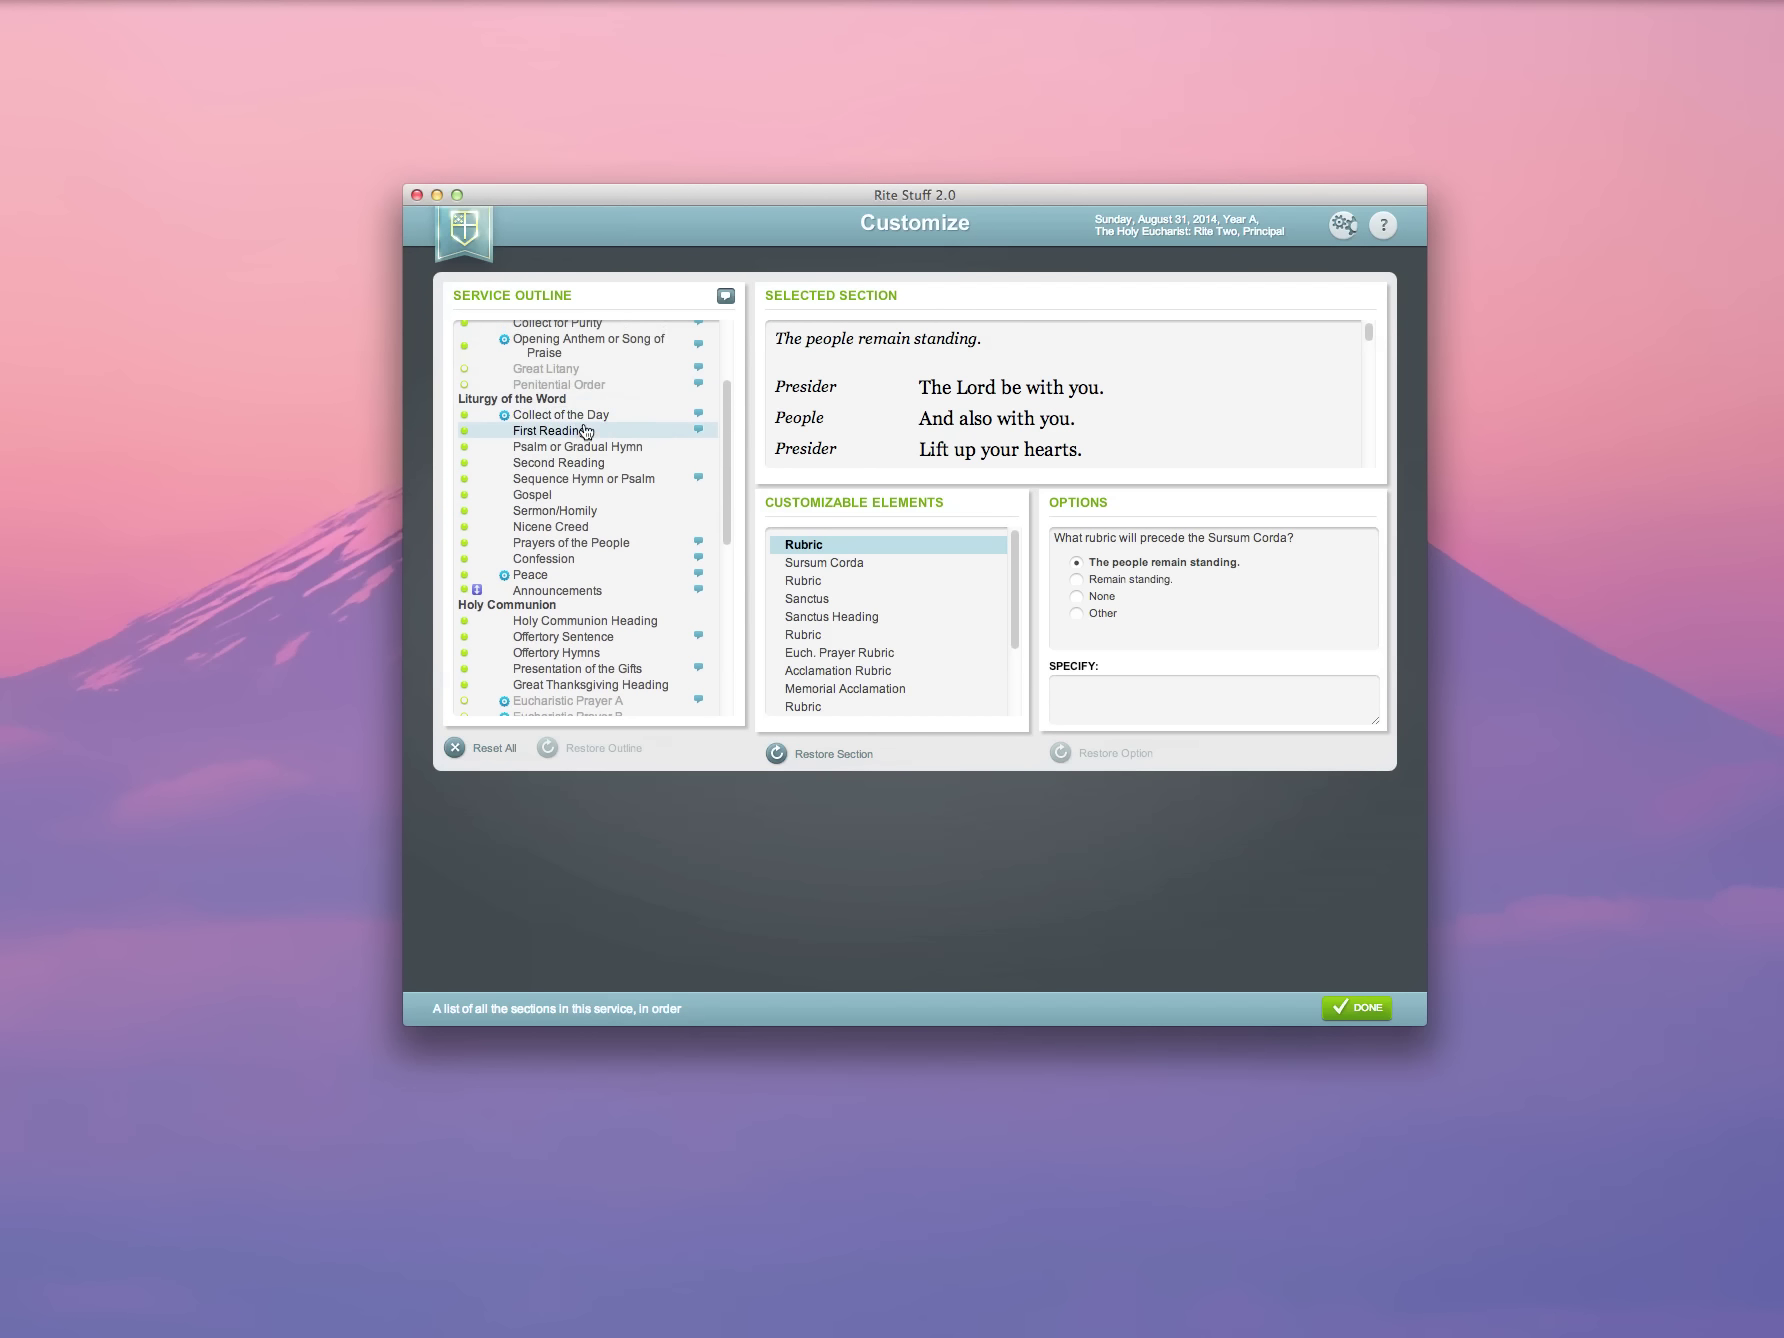
left_click(566, 418)
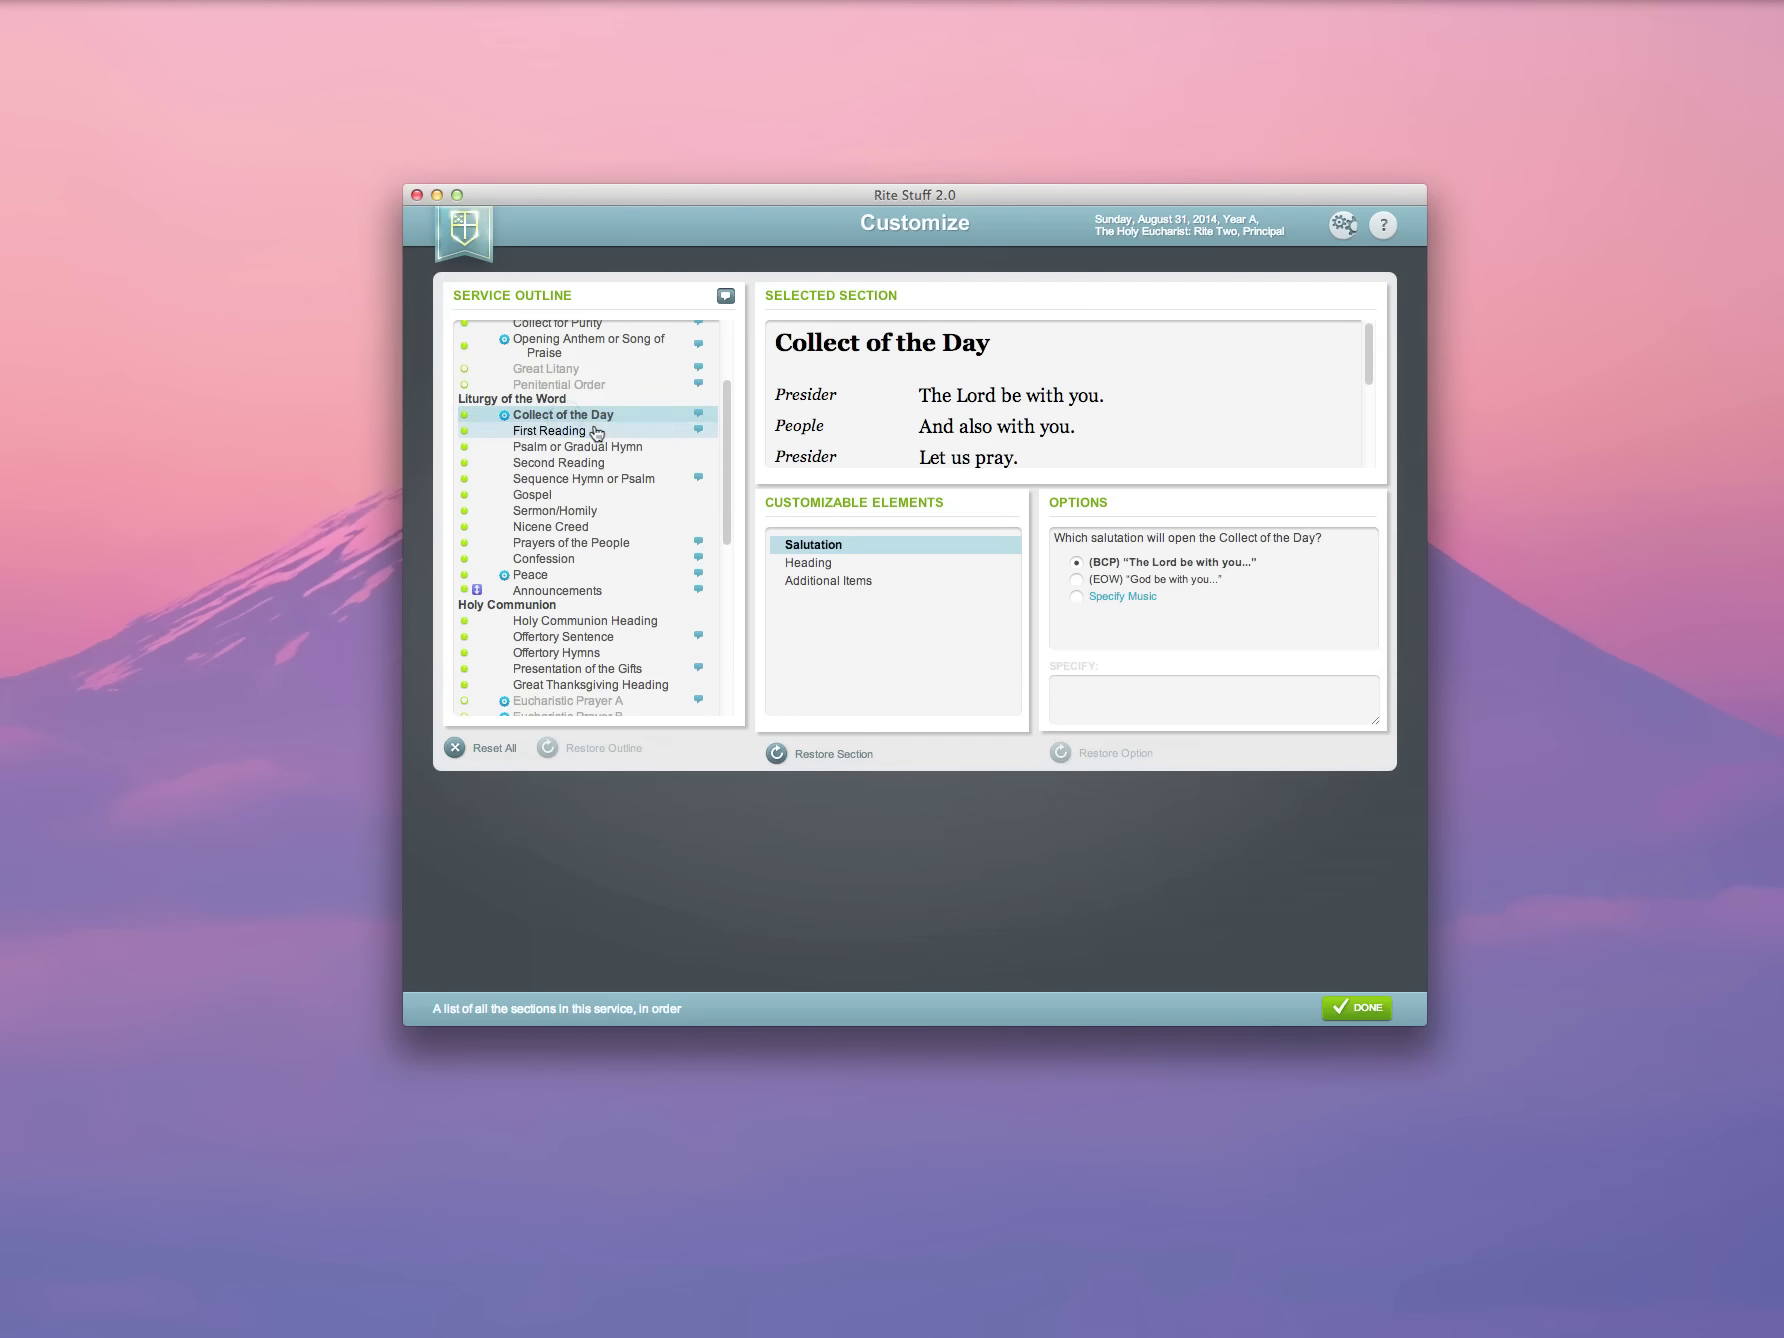
Step: Set the First Reading's ending to "(EOW) Hear what the Spirit is saying to God's people."
left_click(583, 431)
scroll(953, 400, "down", 3)
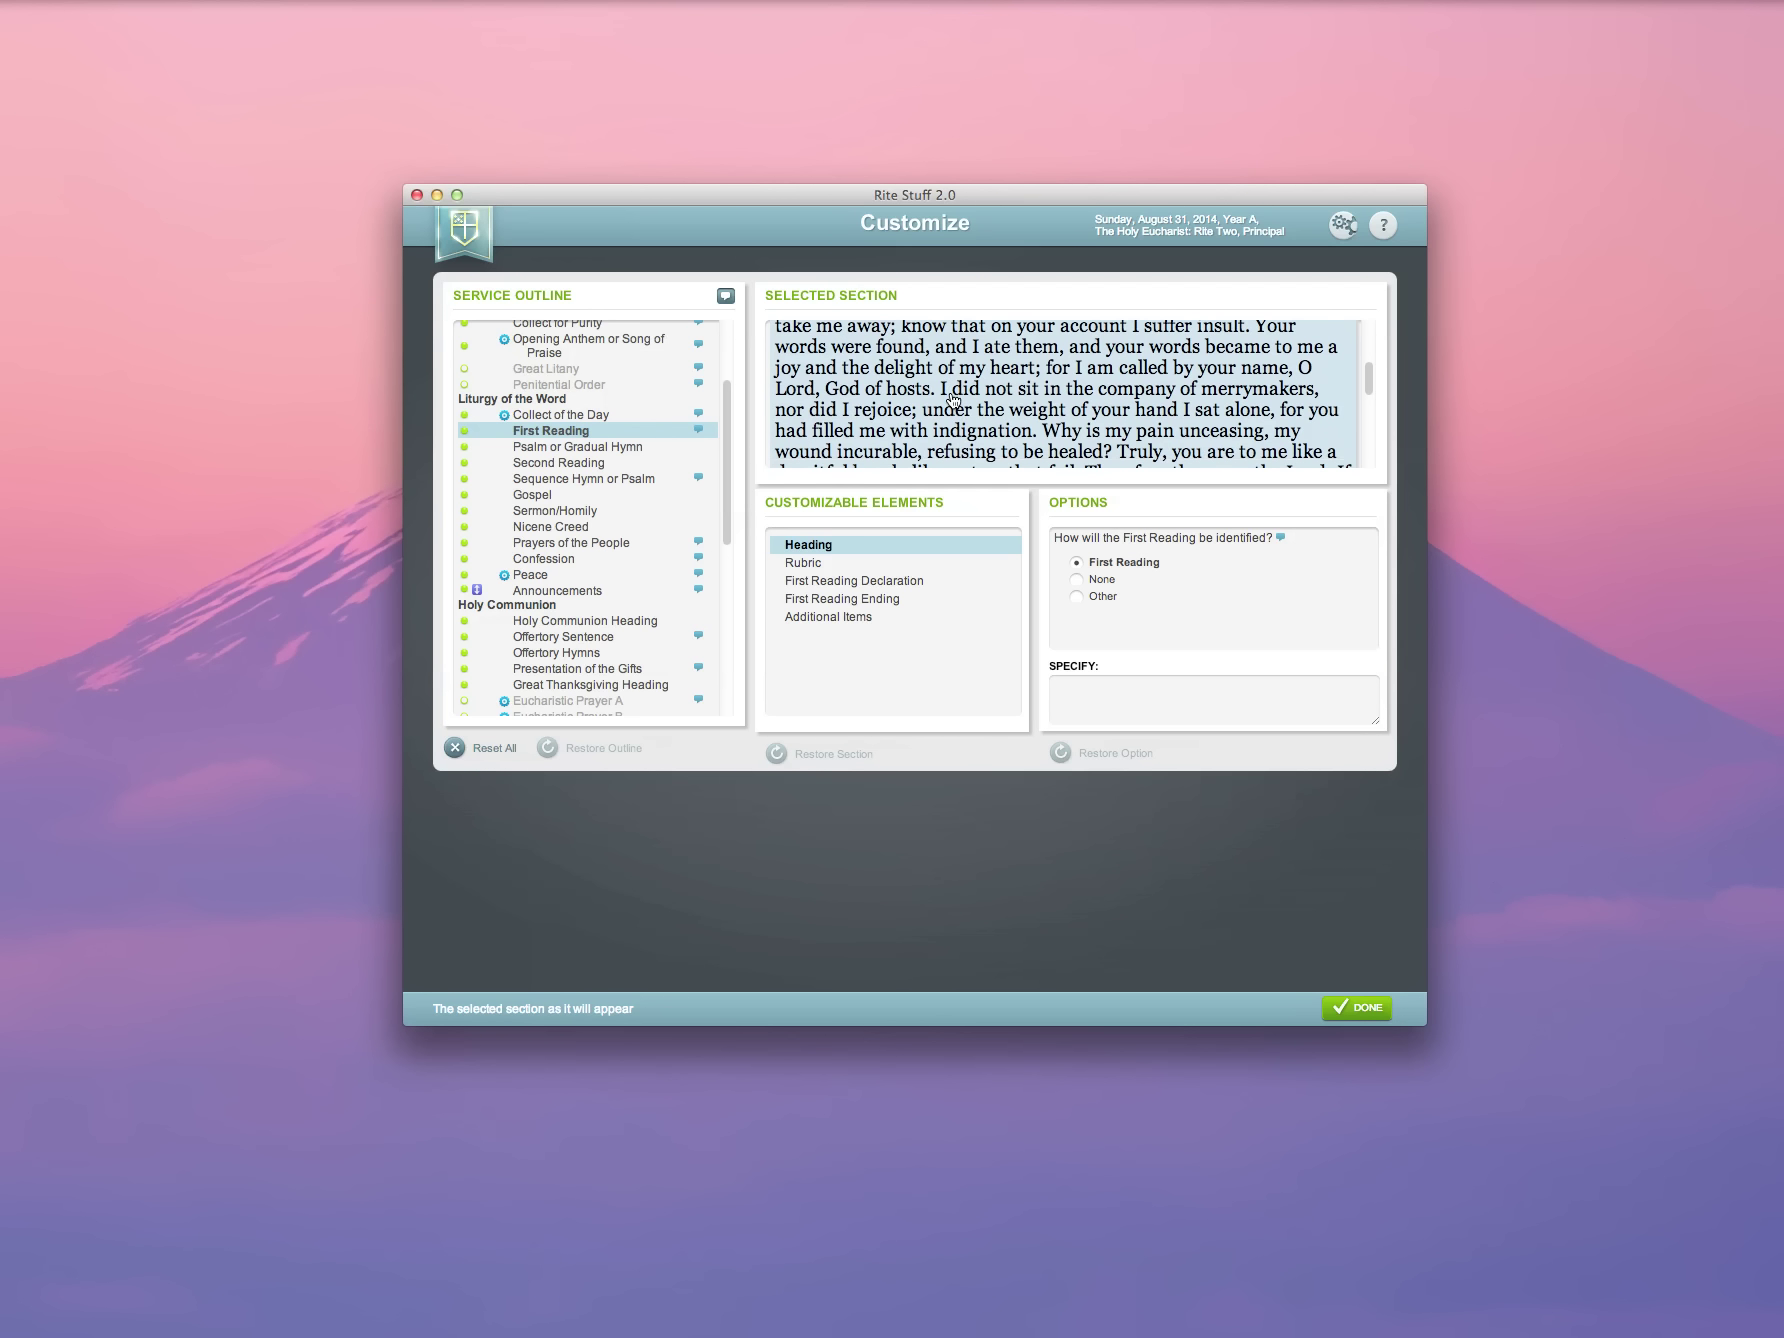
left_click(890, 581)
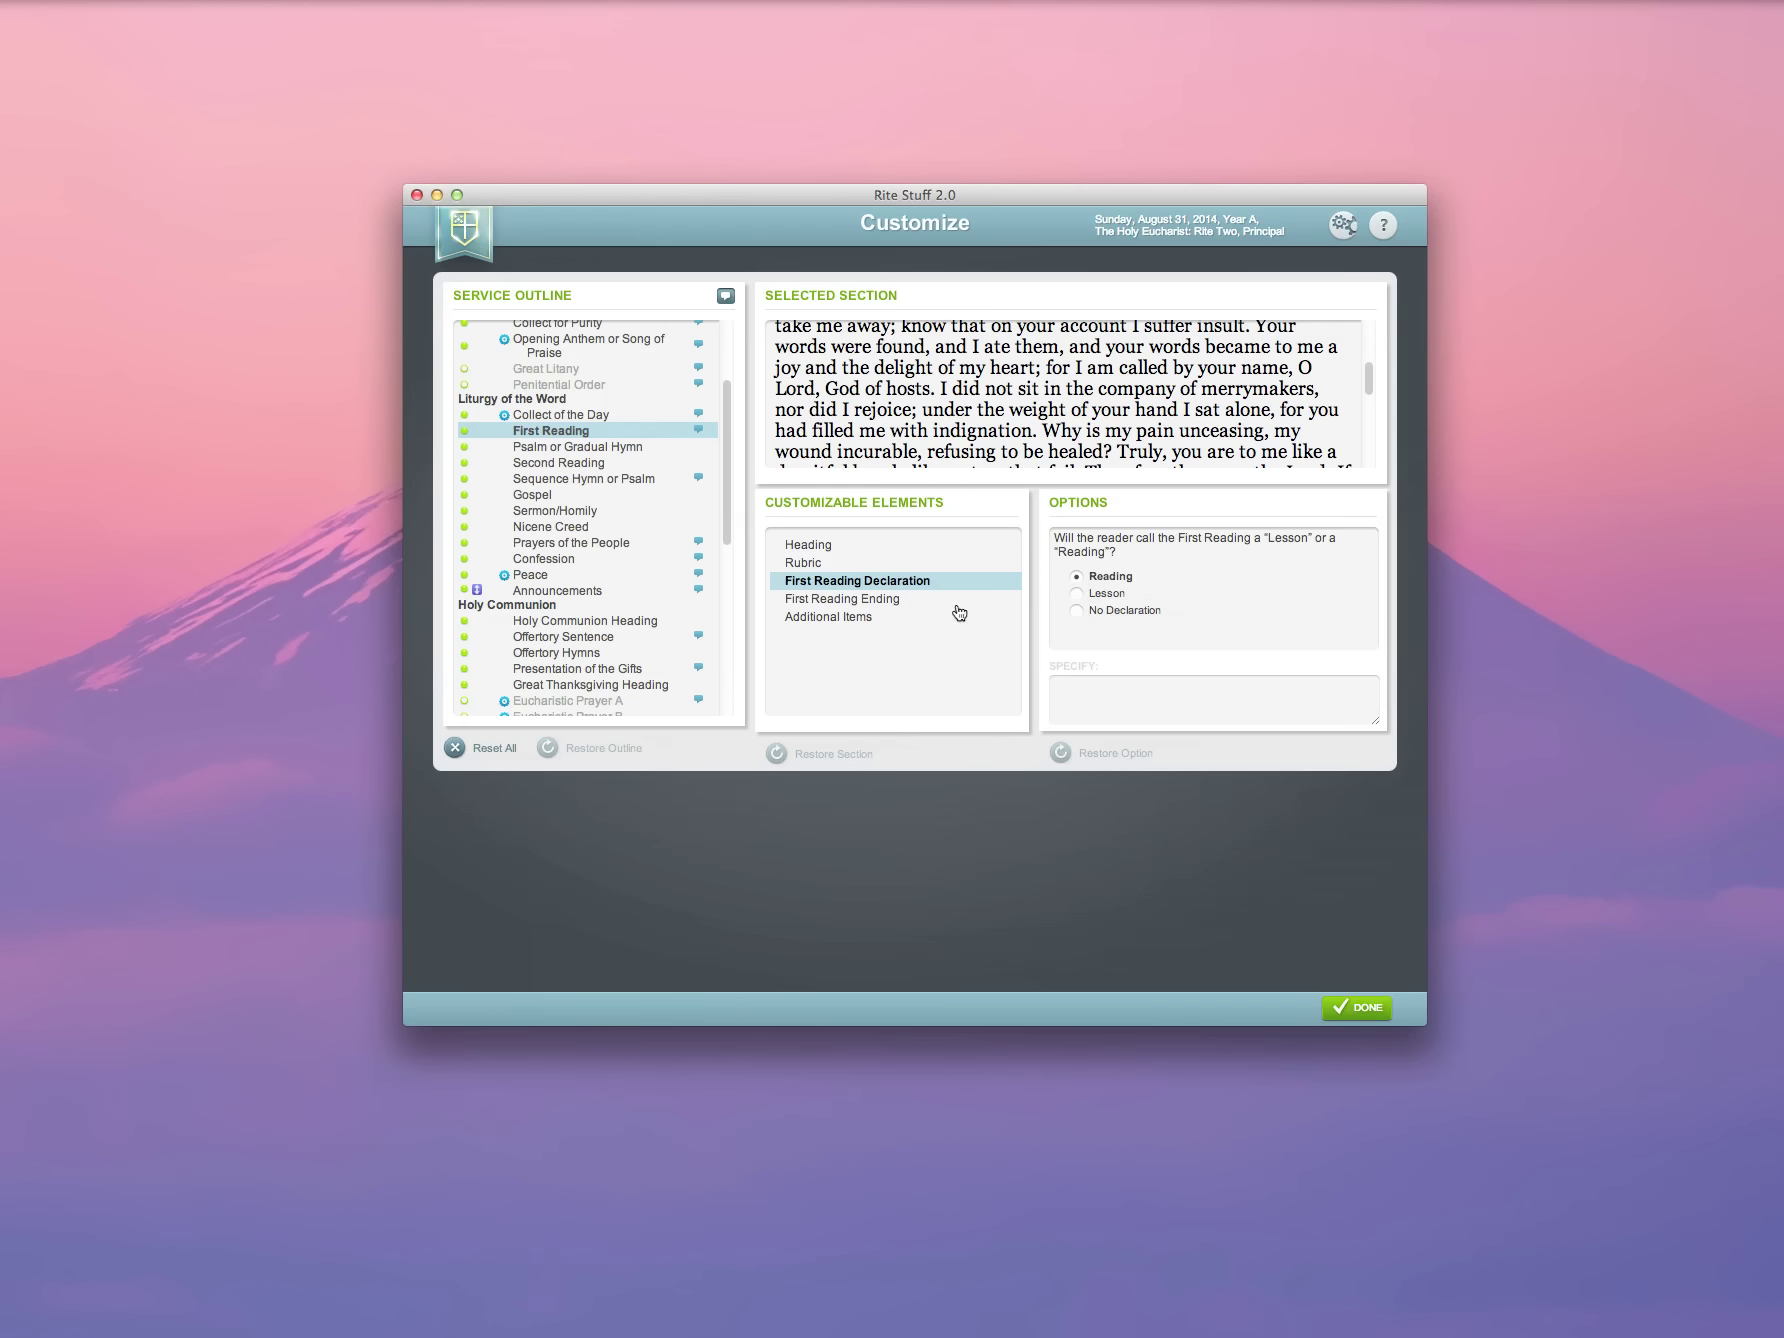
left_click(858, 601)
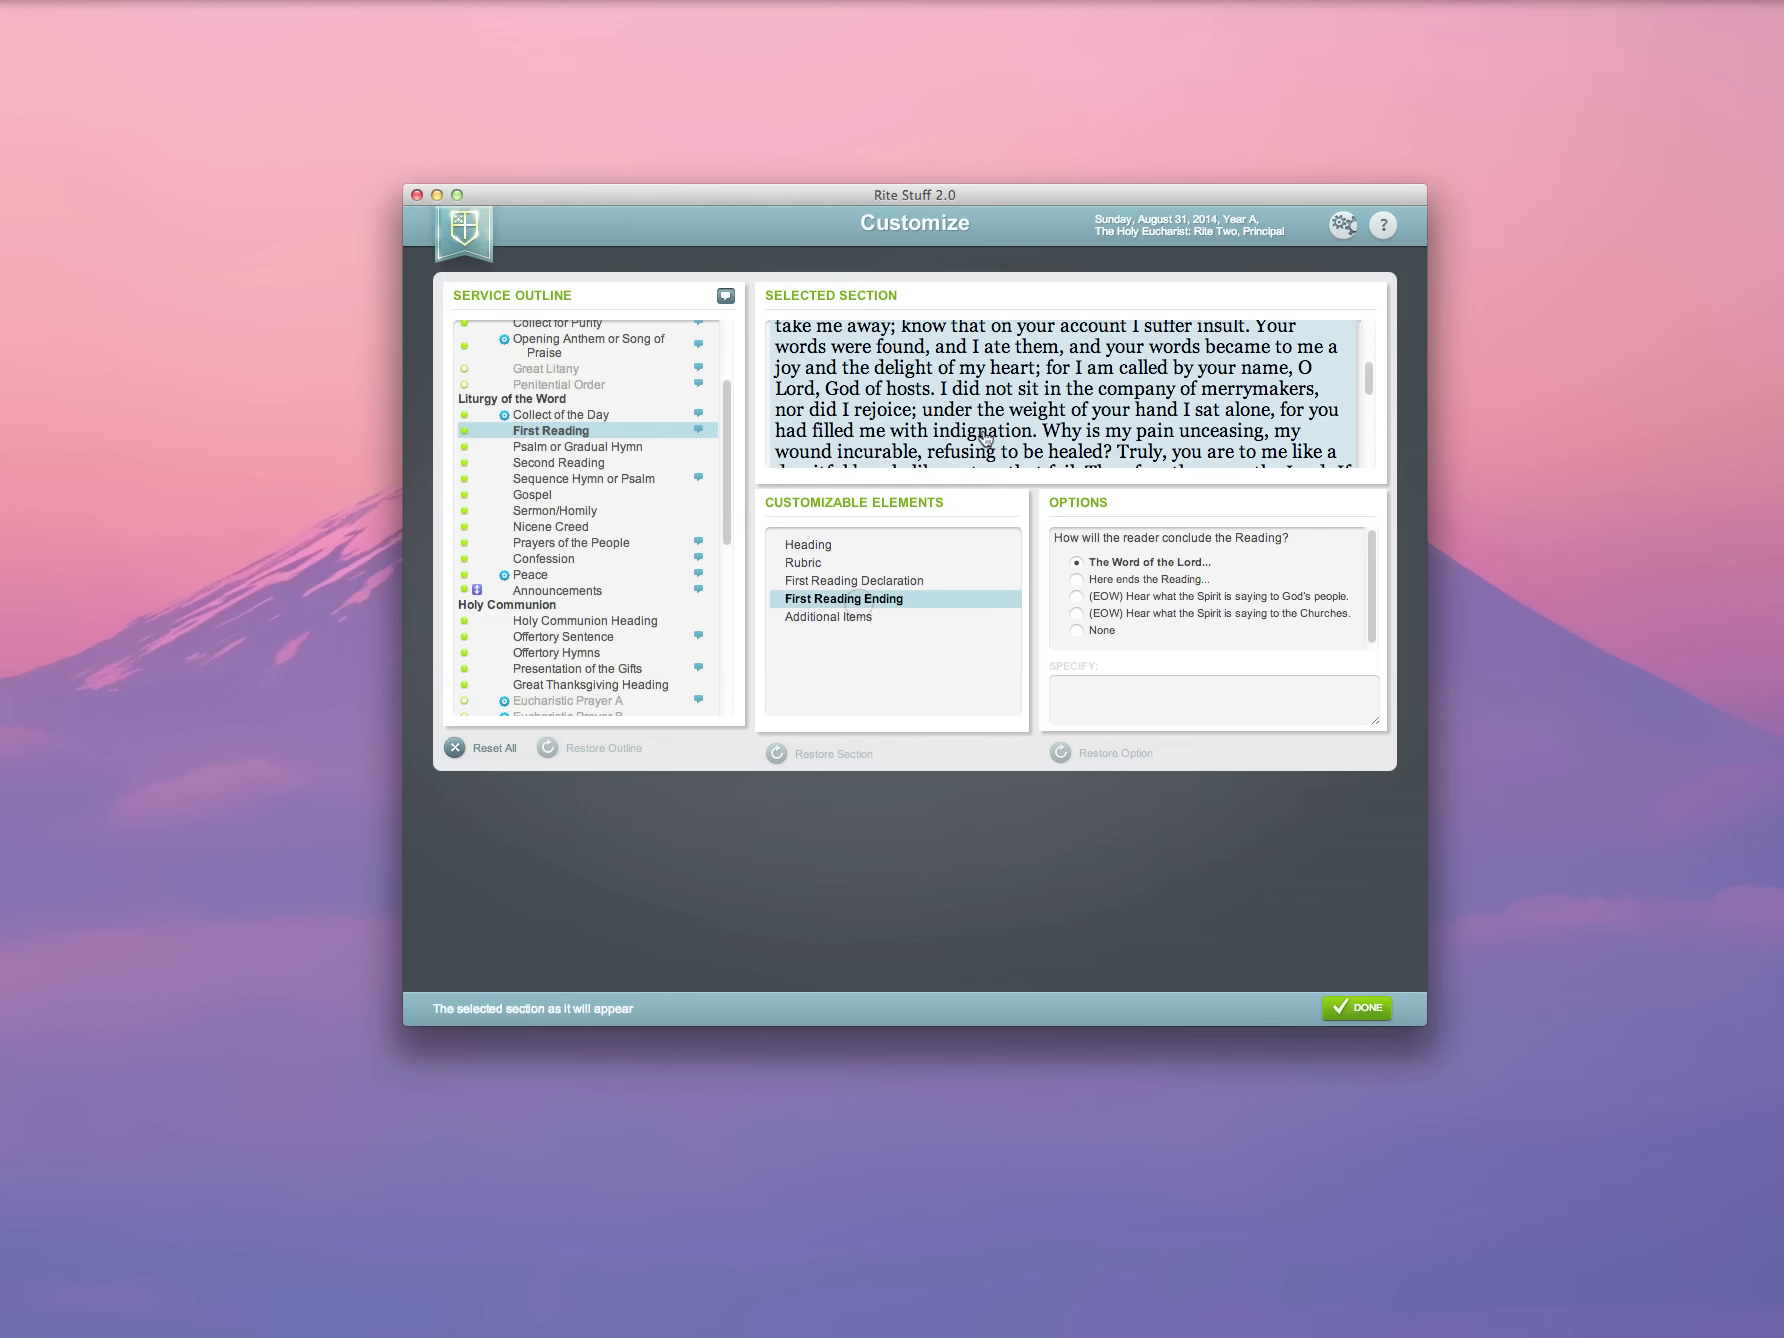
scroll(985, 438, "down", 5)
scroll(985, 438, "down", 3)
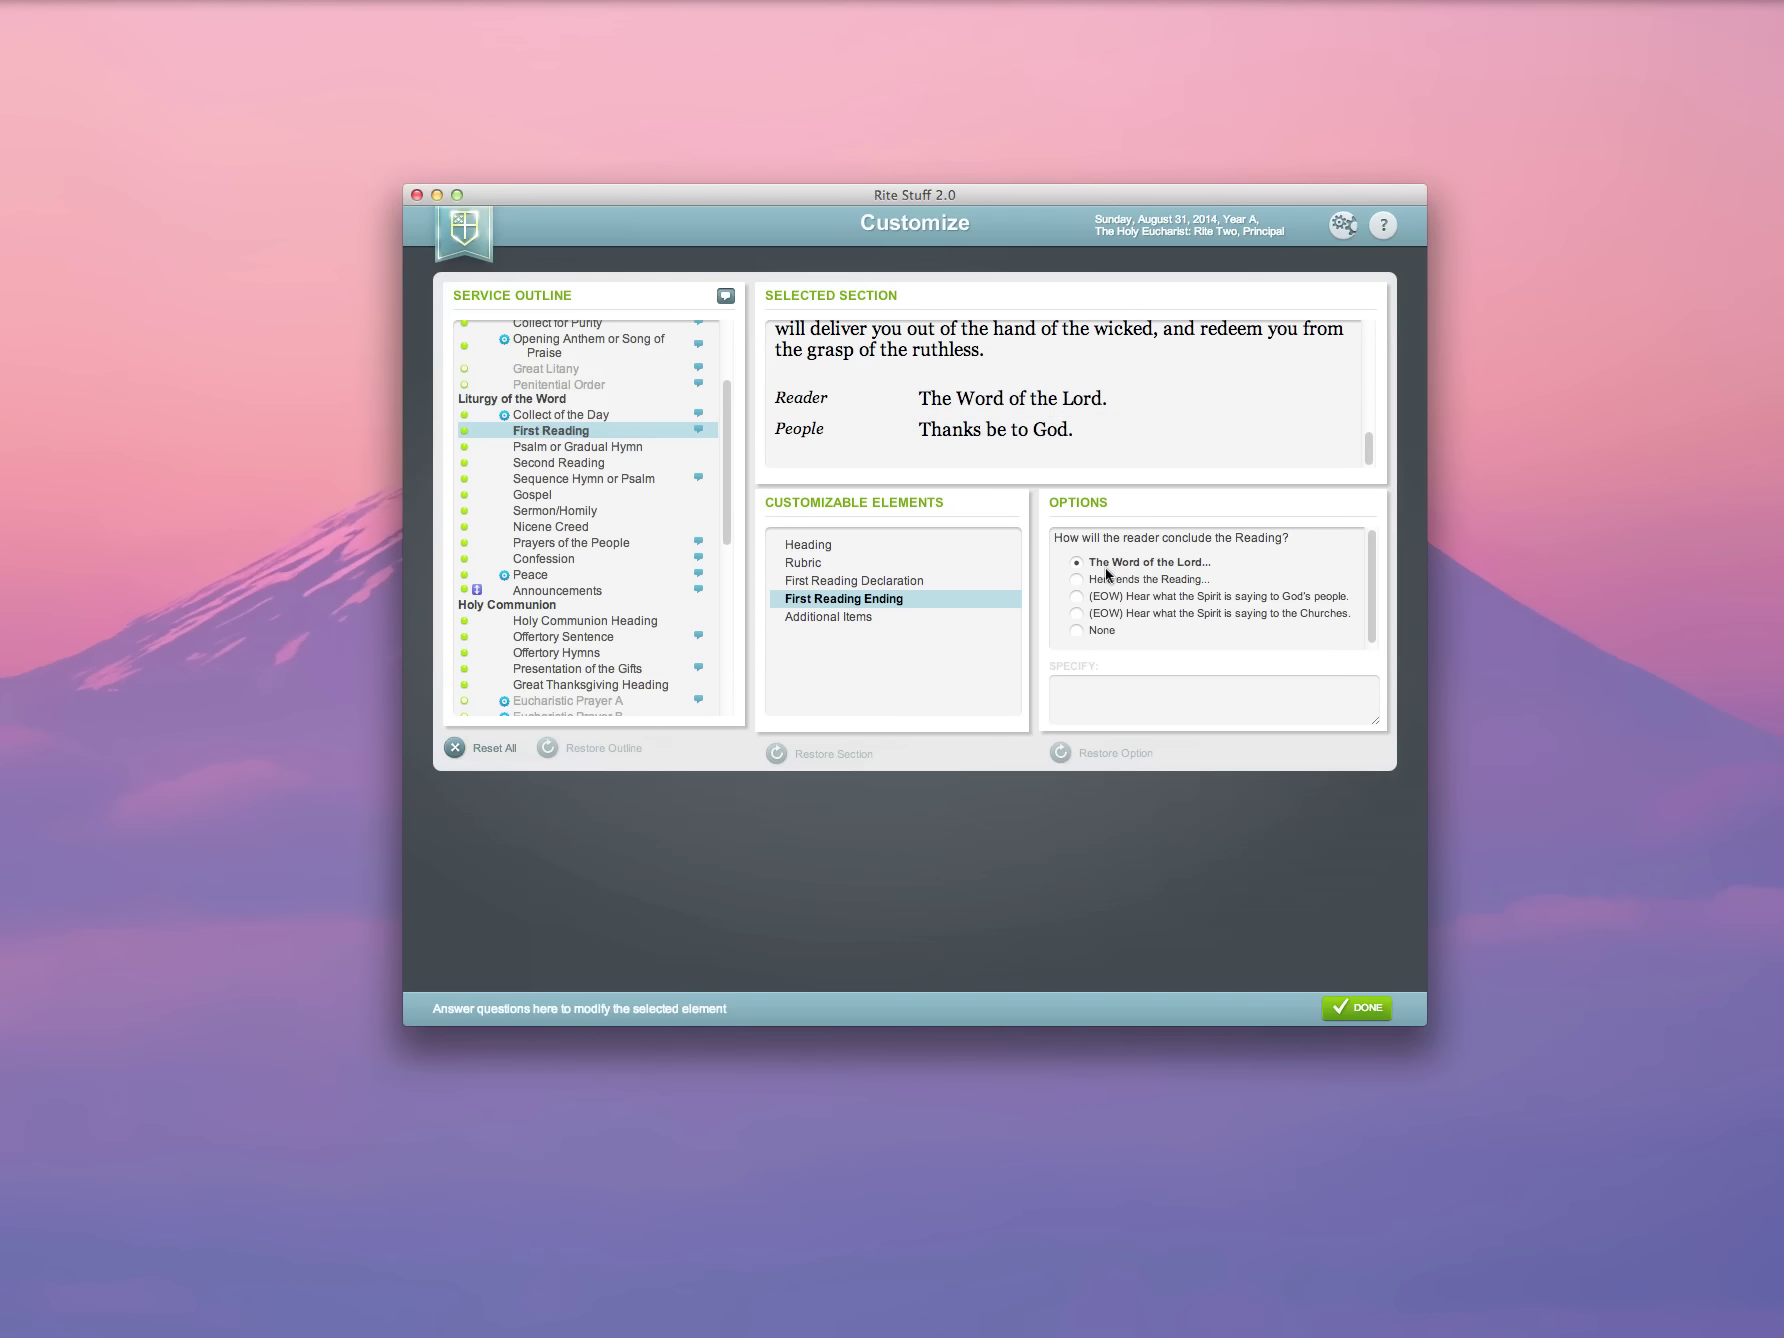
left_click(1077, 580)
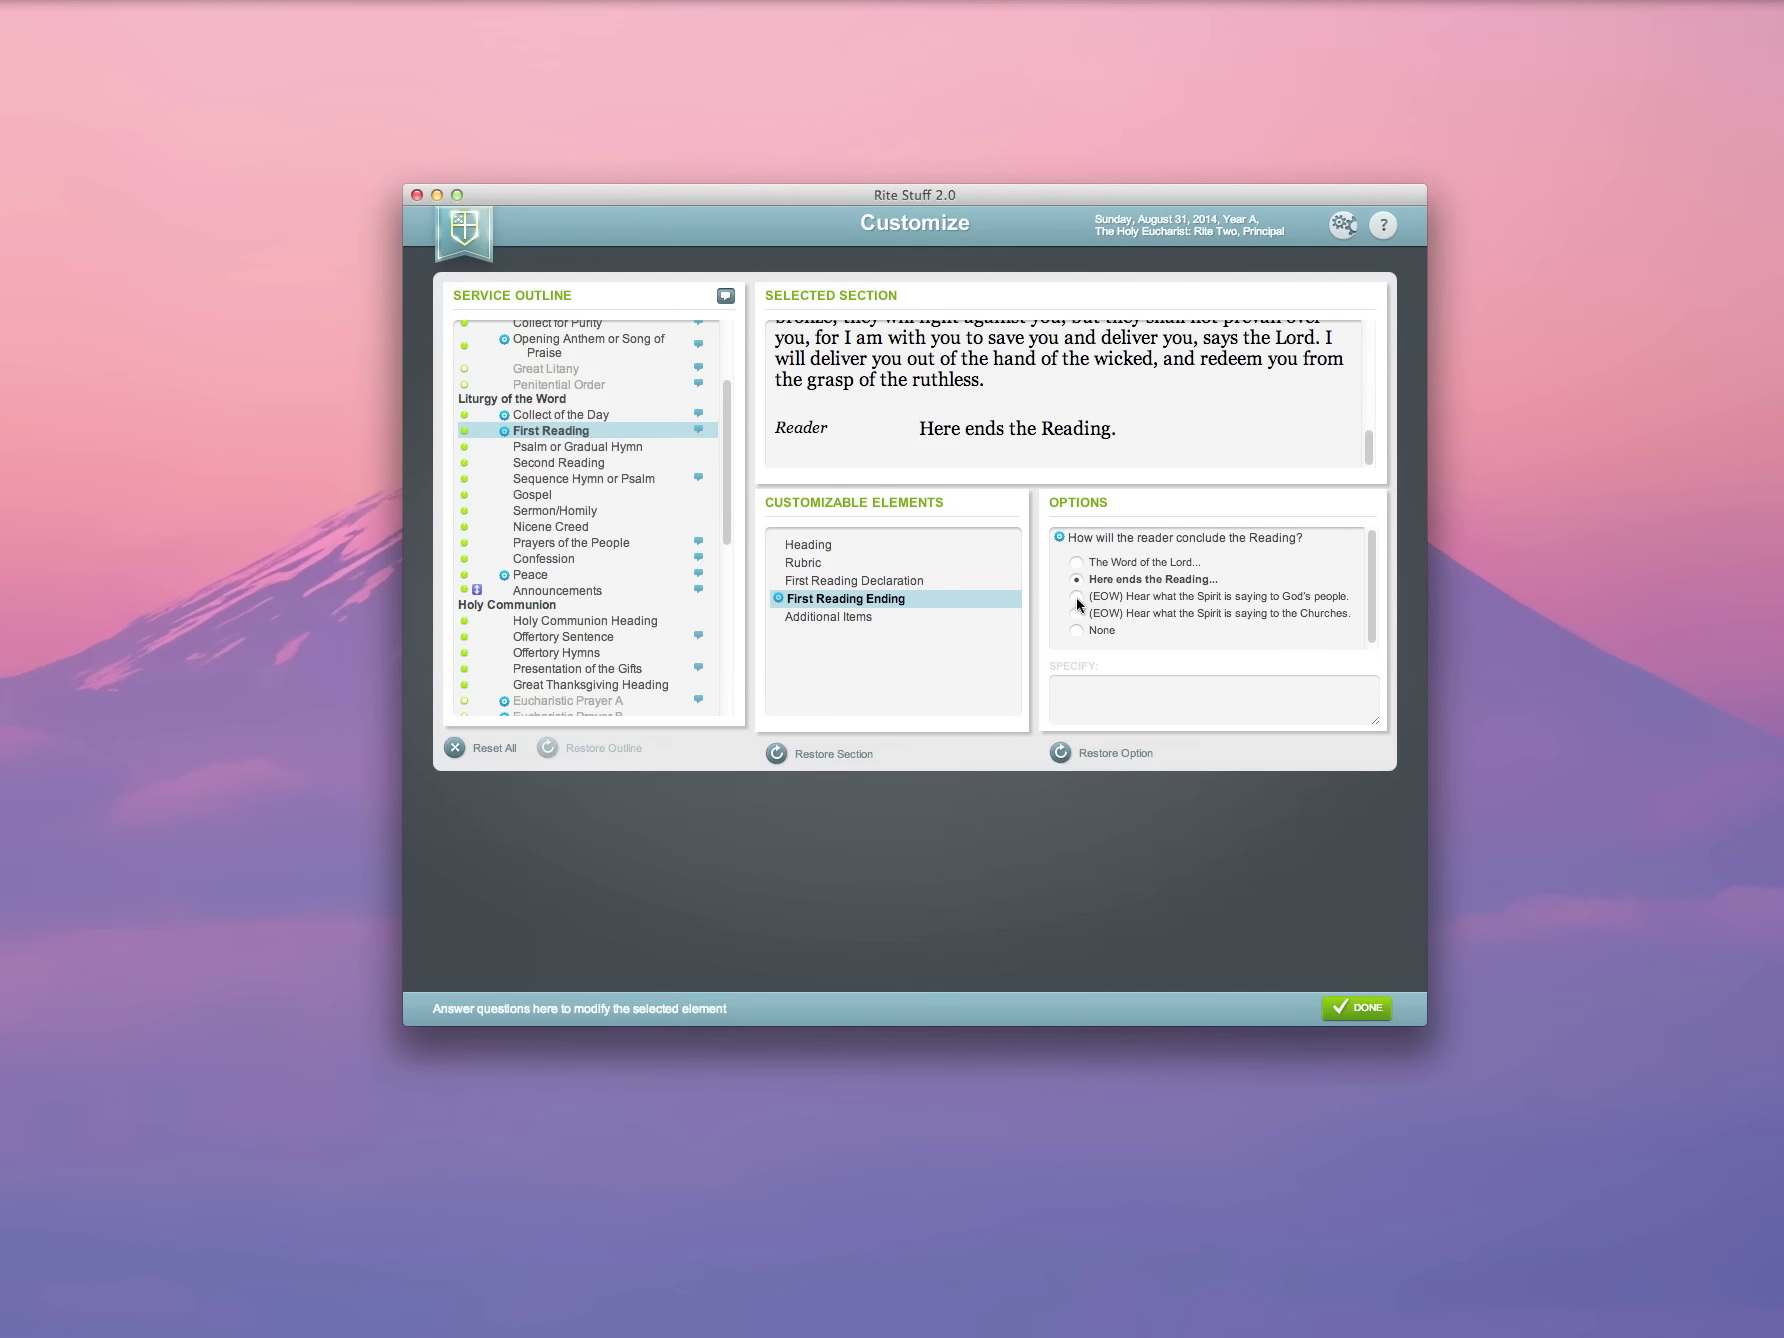
left_click(1078, 597)
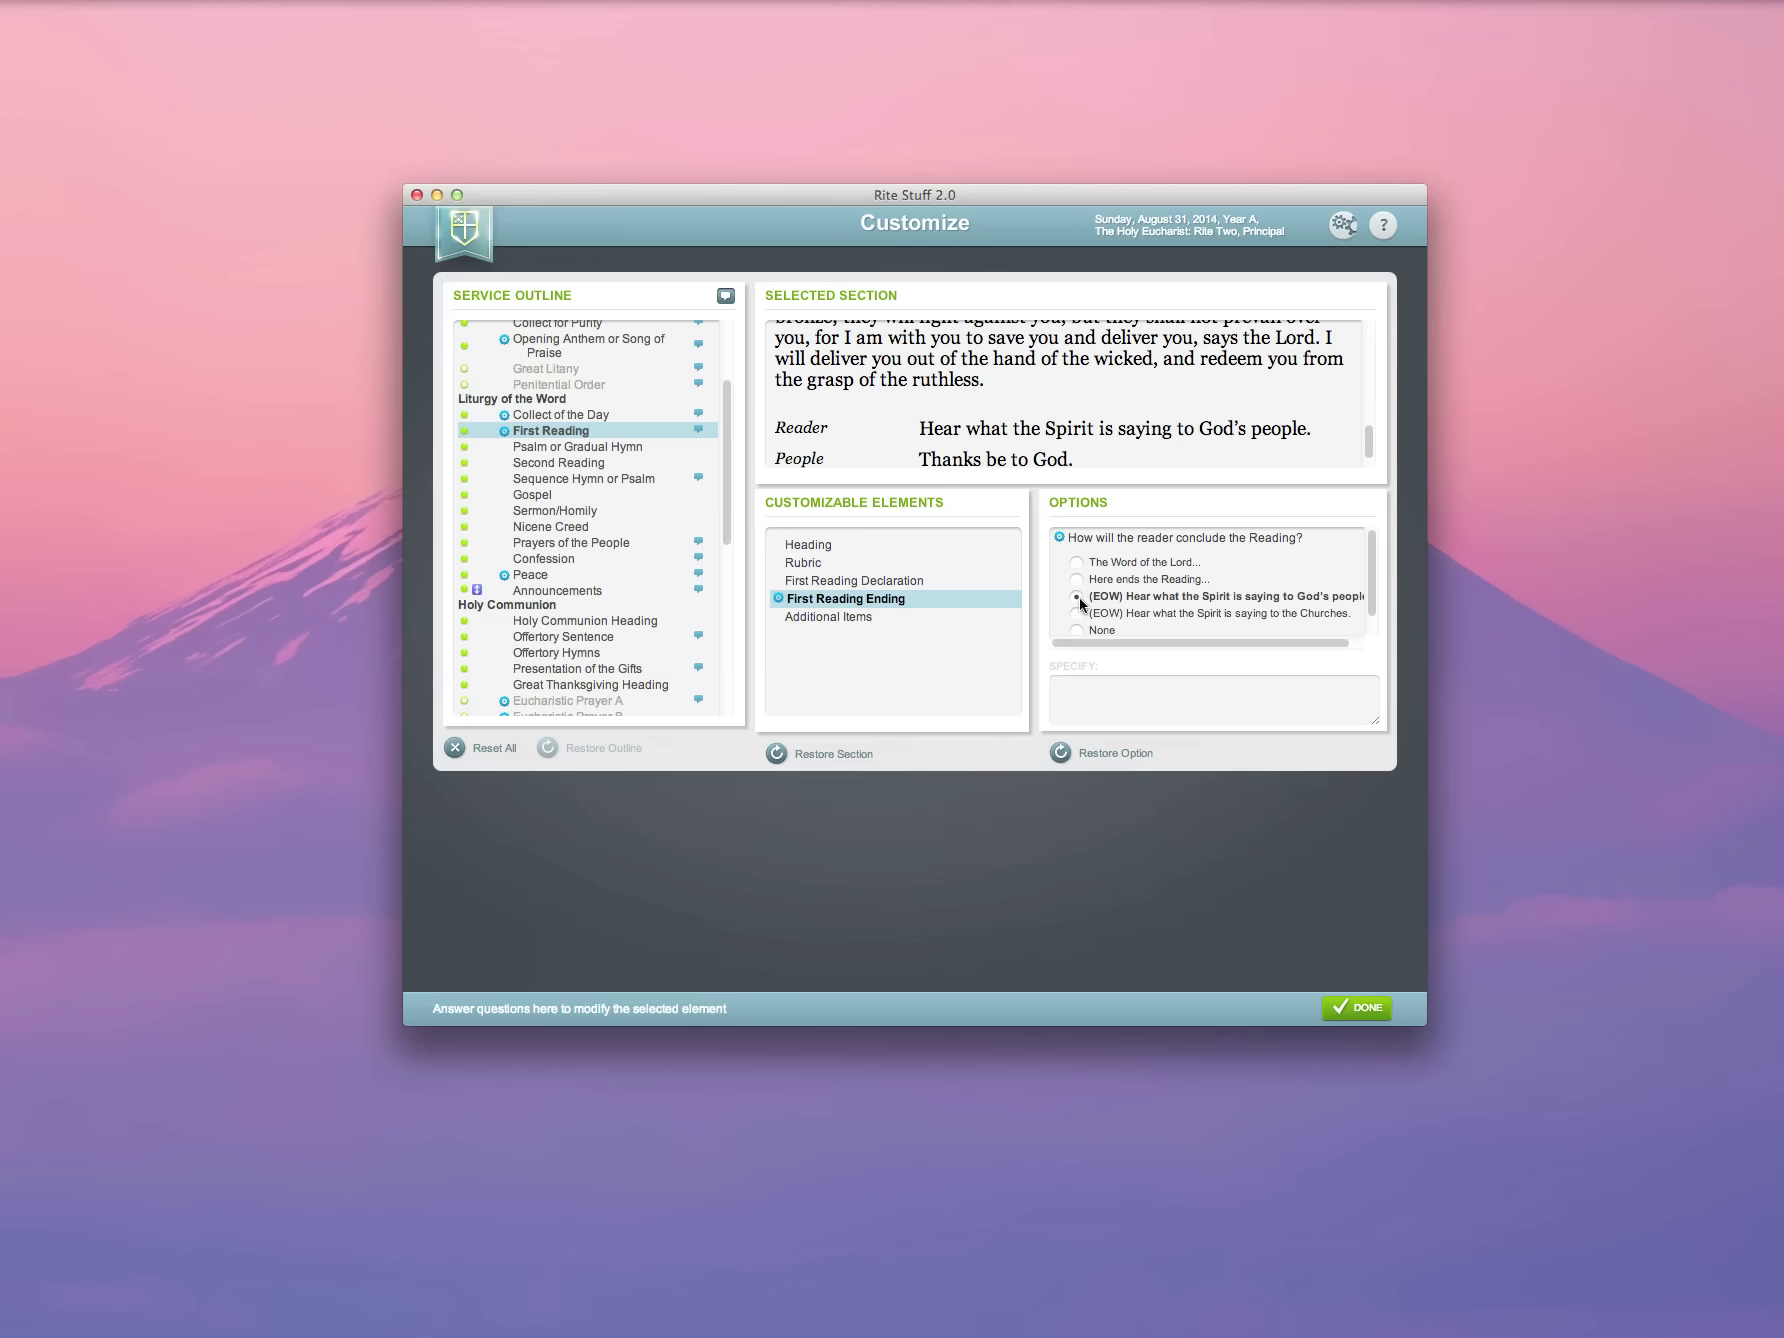
scroll(999, 367, "down", 1)
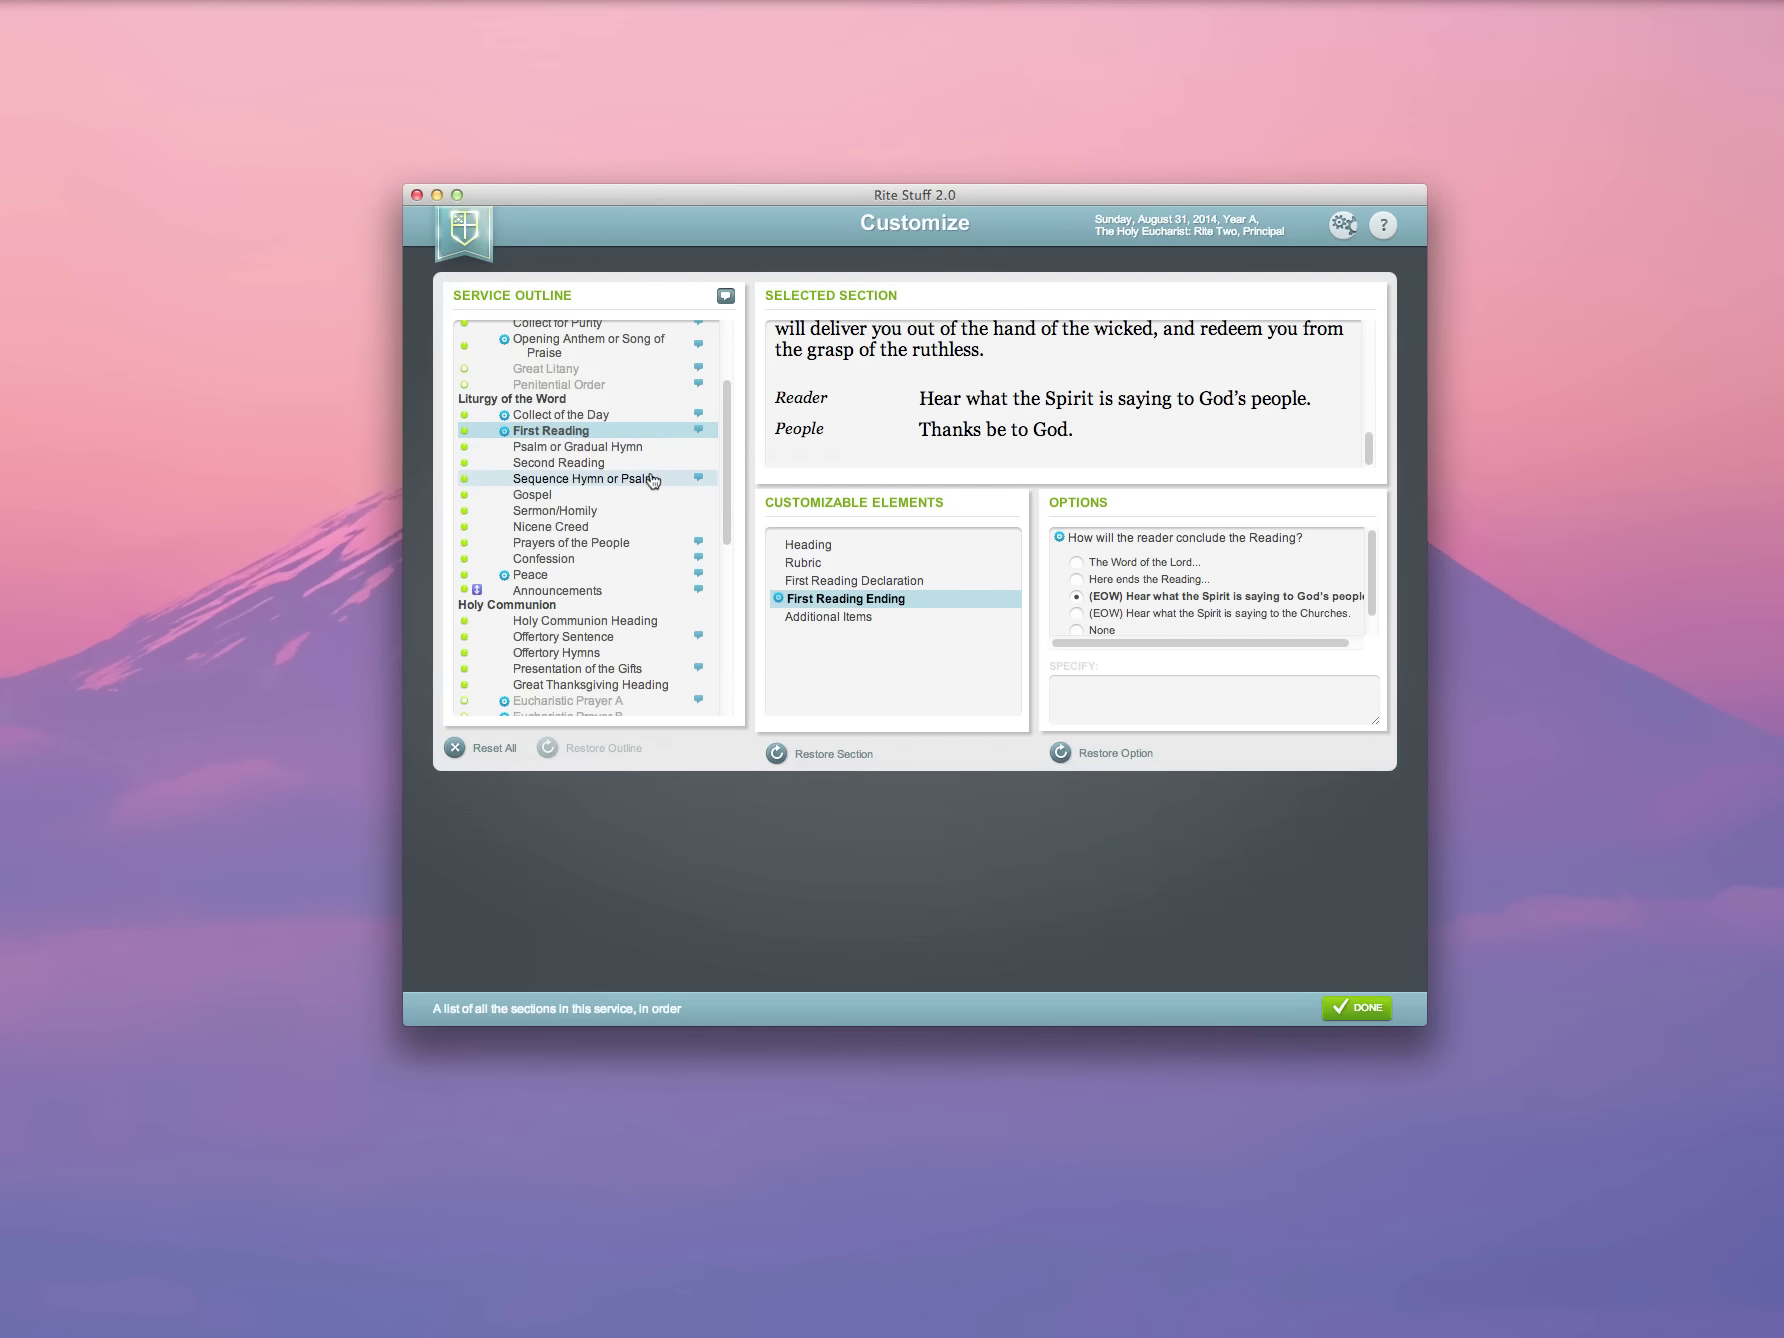
Step: View the First Reading's closing sentence in the paragraph editor and leave without making changes
scroll(944, 411, "up", 5)
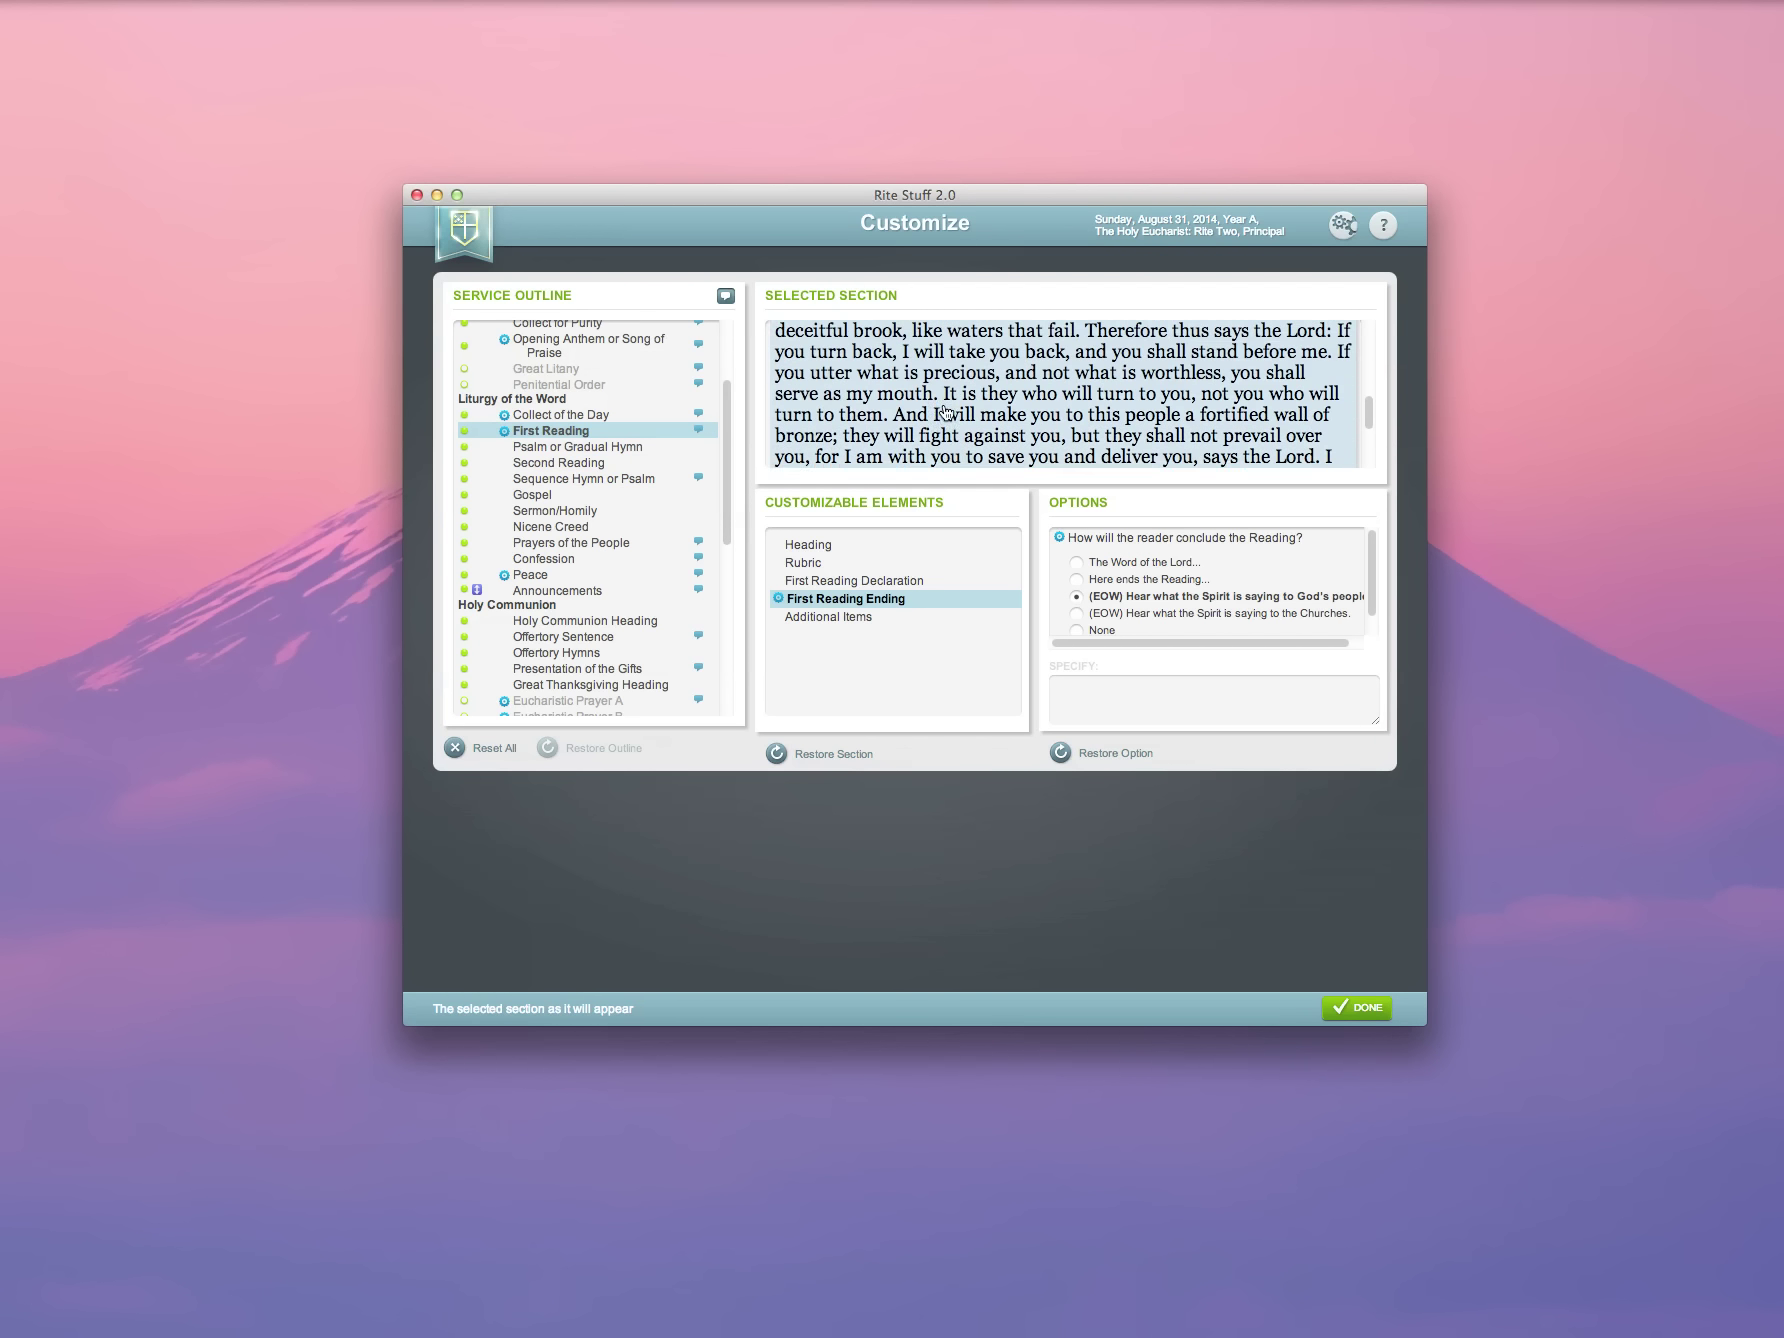
scroll(1000, 405, "down", 5)
left_click(1055, 404)
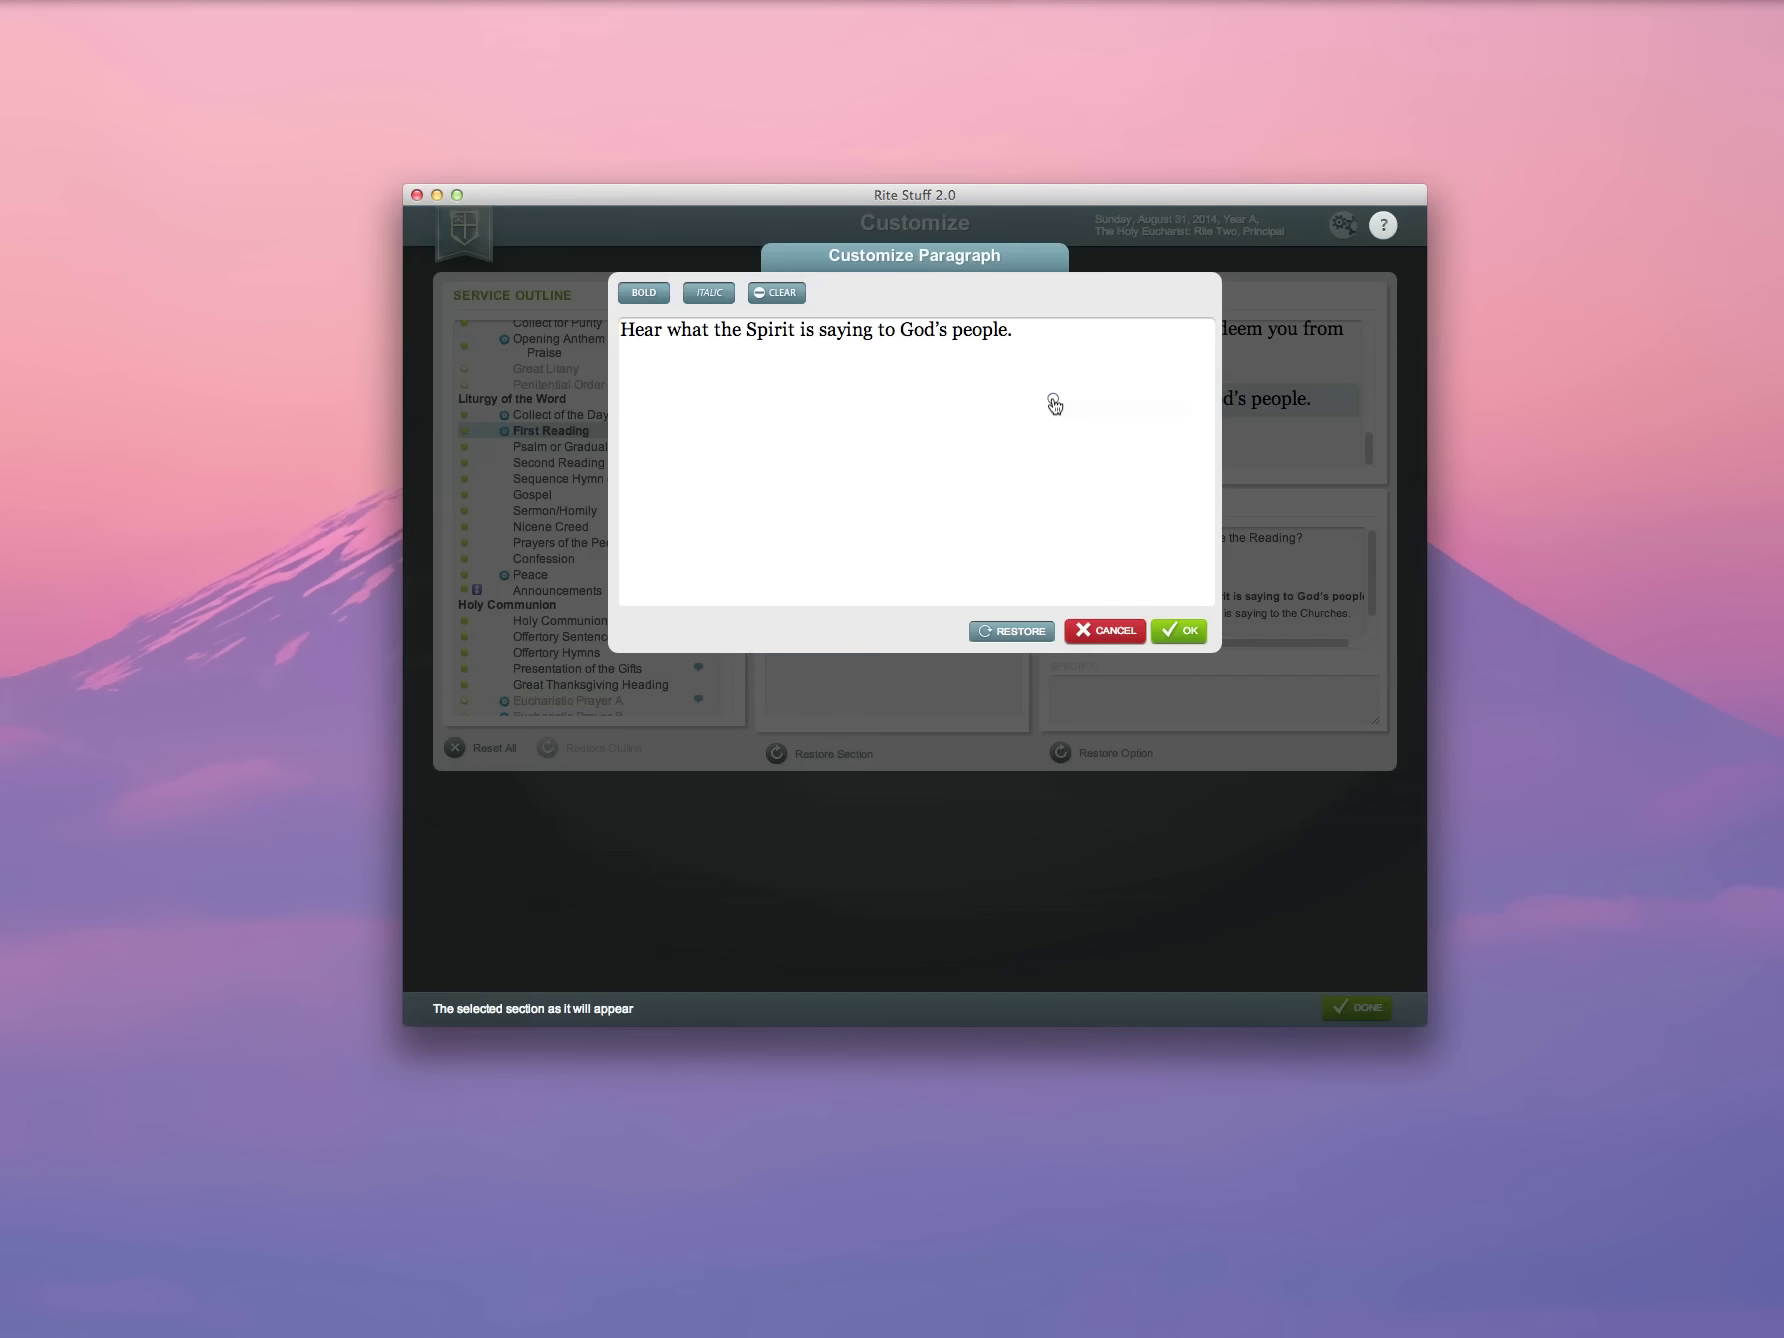
left_click(1105, 632)
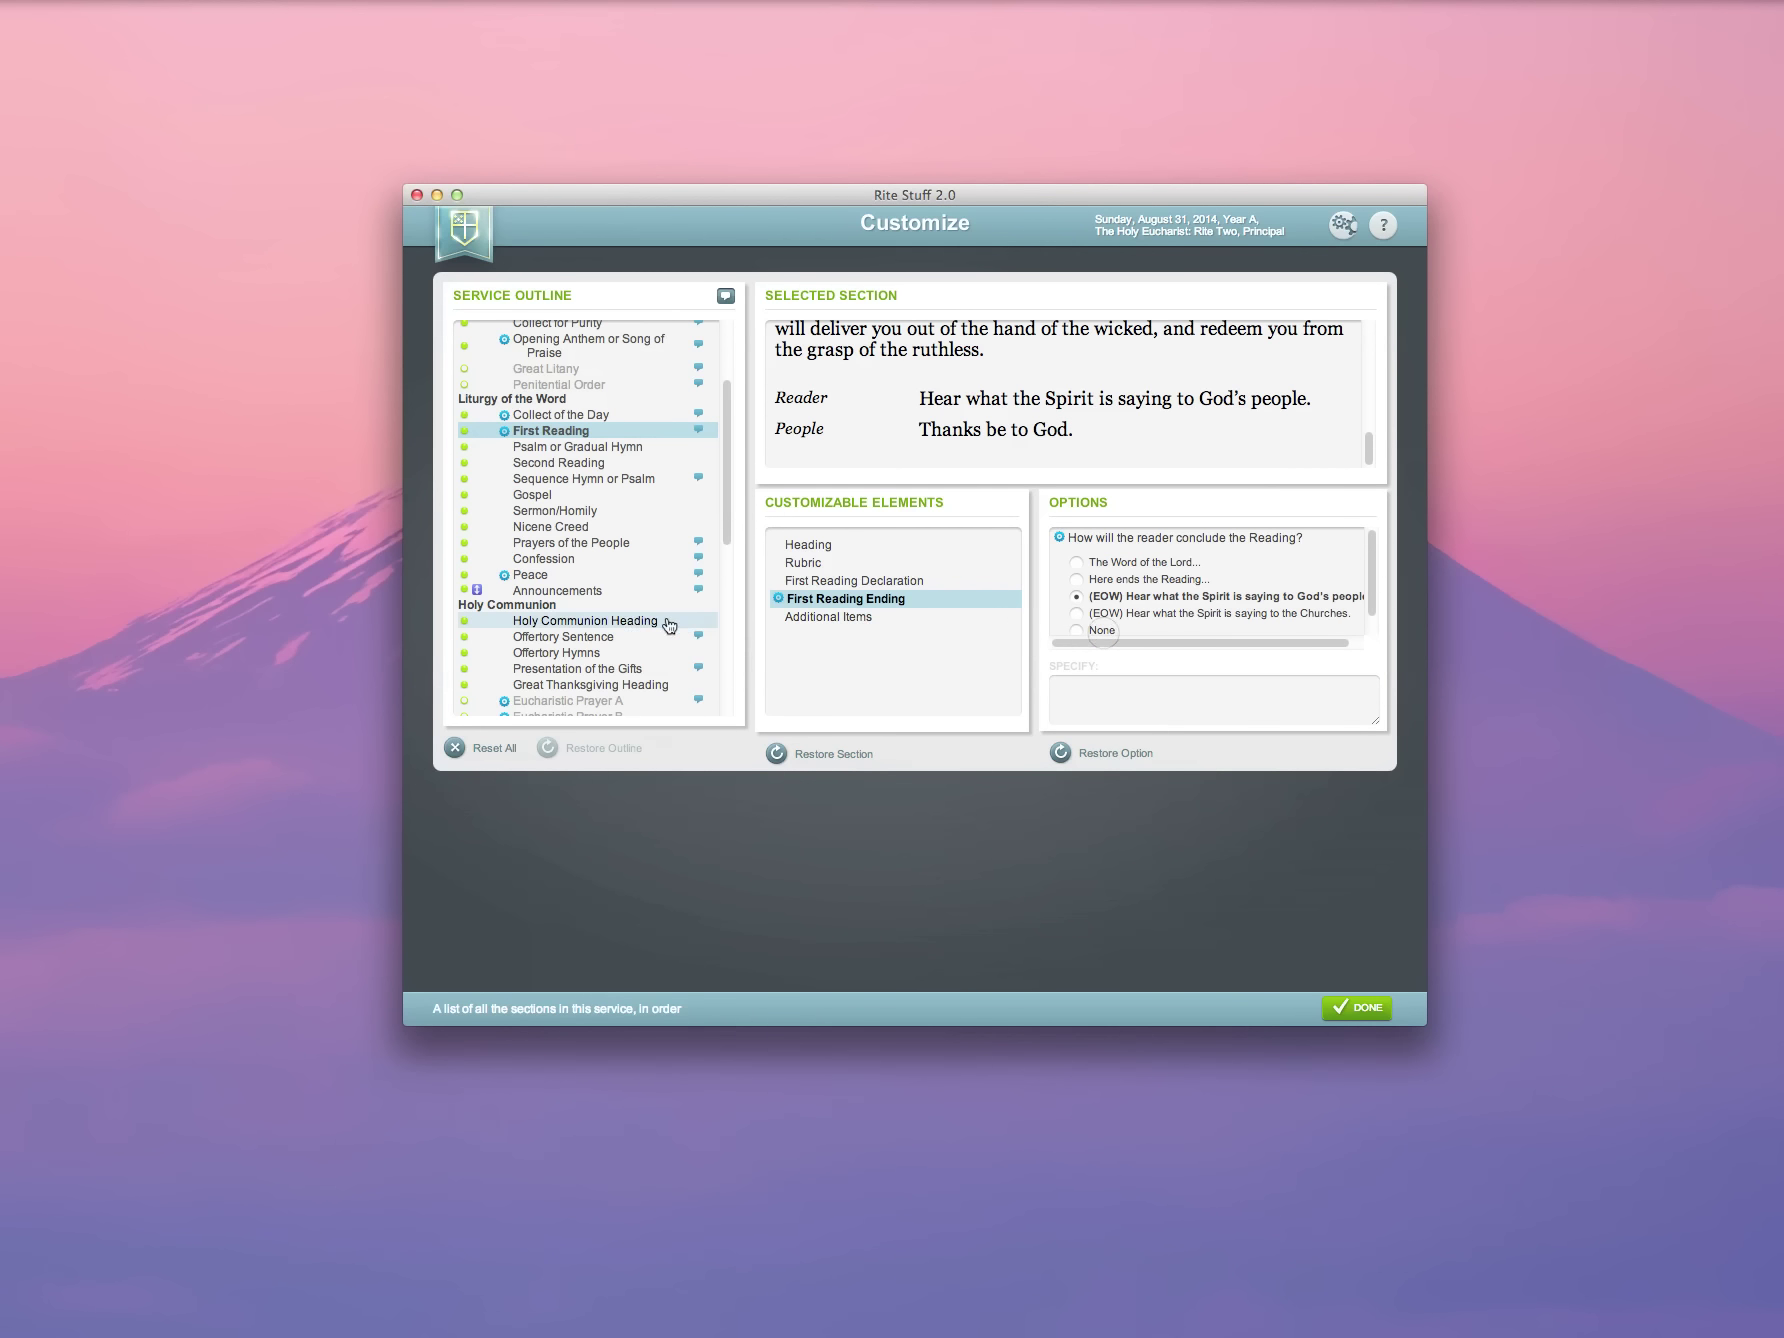
Step: Review the hymn copyright line in the Copyright Notices section and its paragraph editor, leaving without changes
scroll(632, 626, "down", 10)
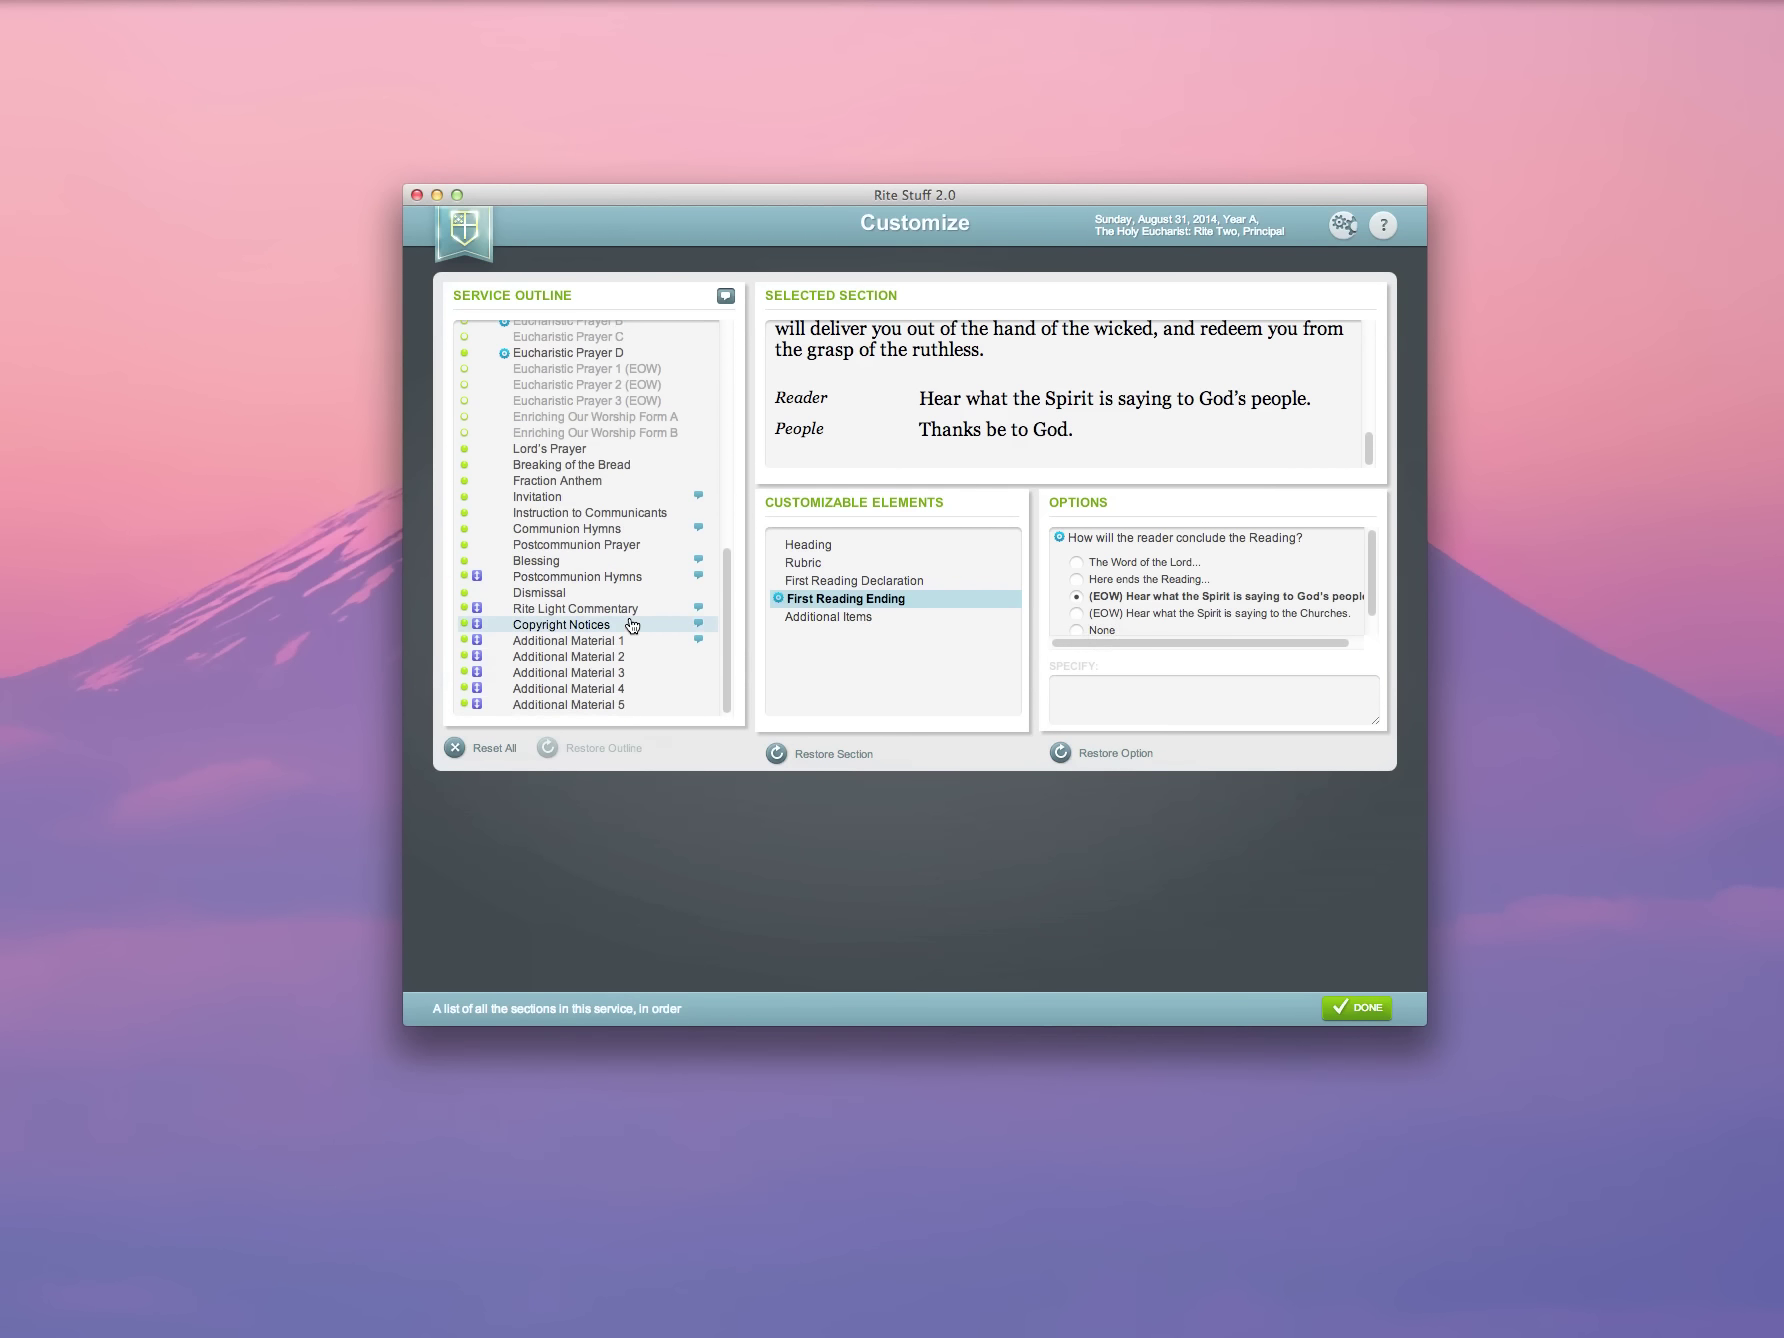
left_click(521, 626)
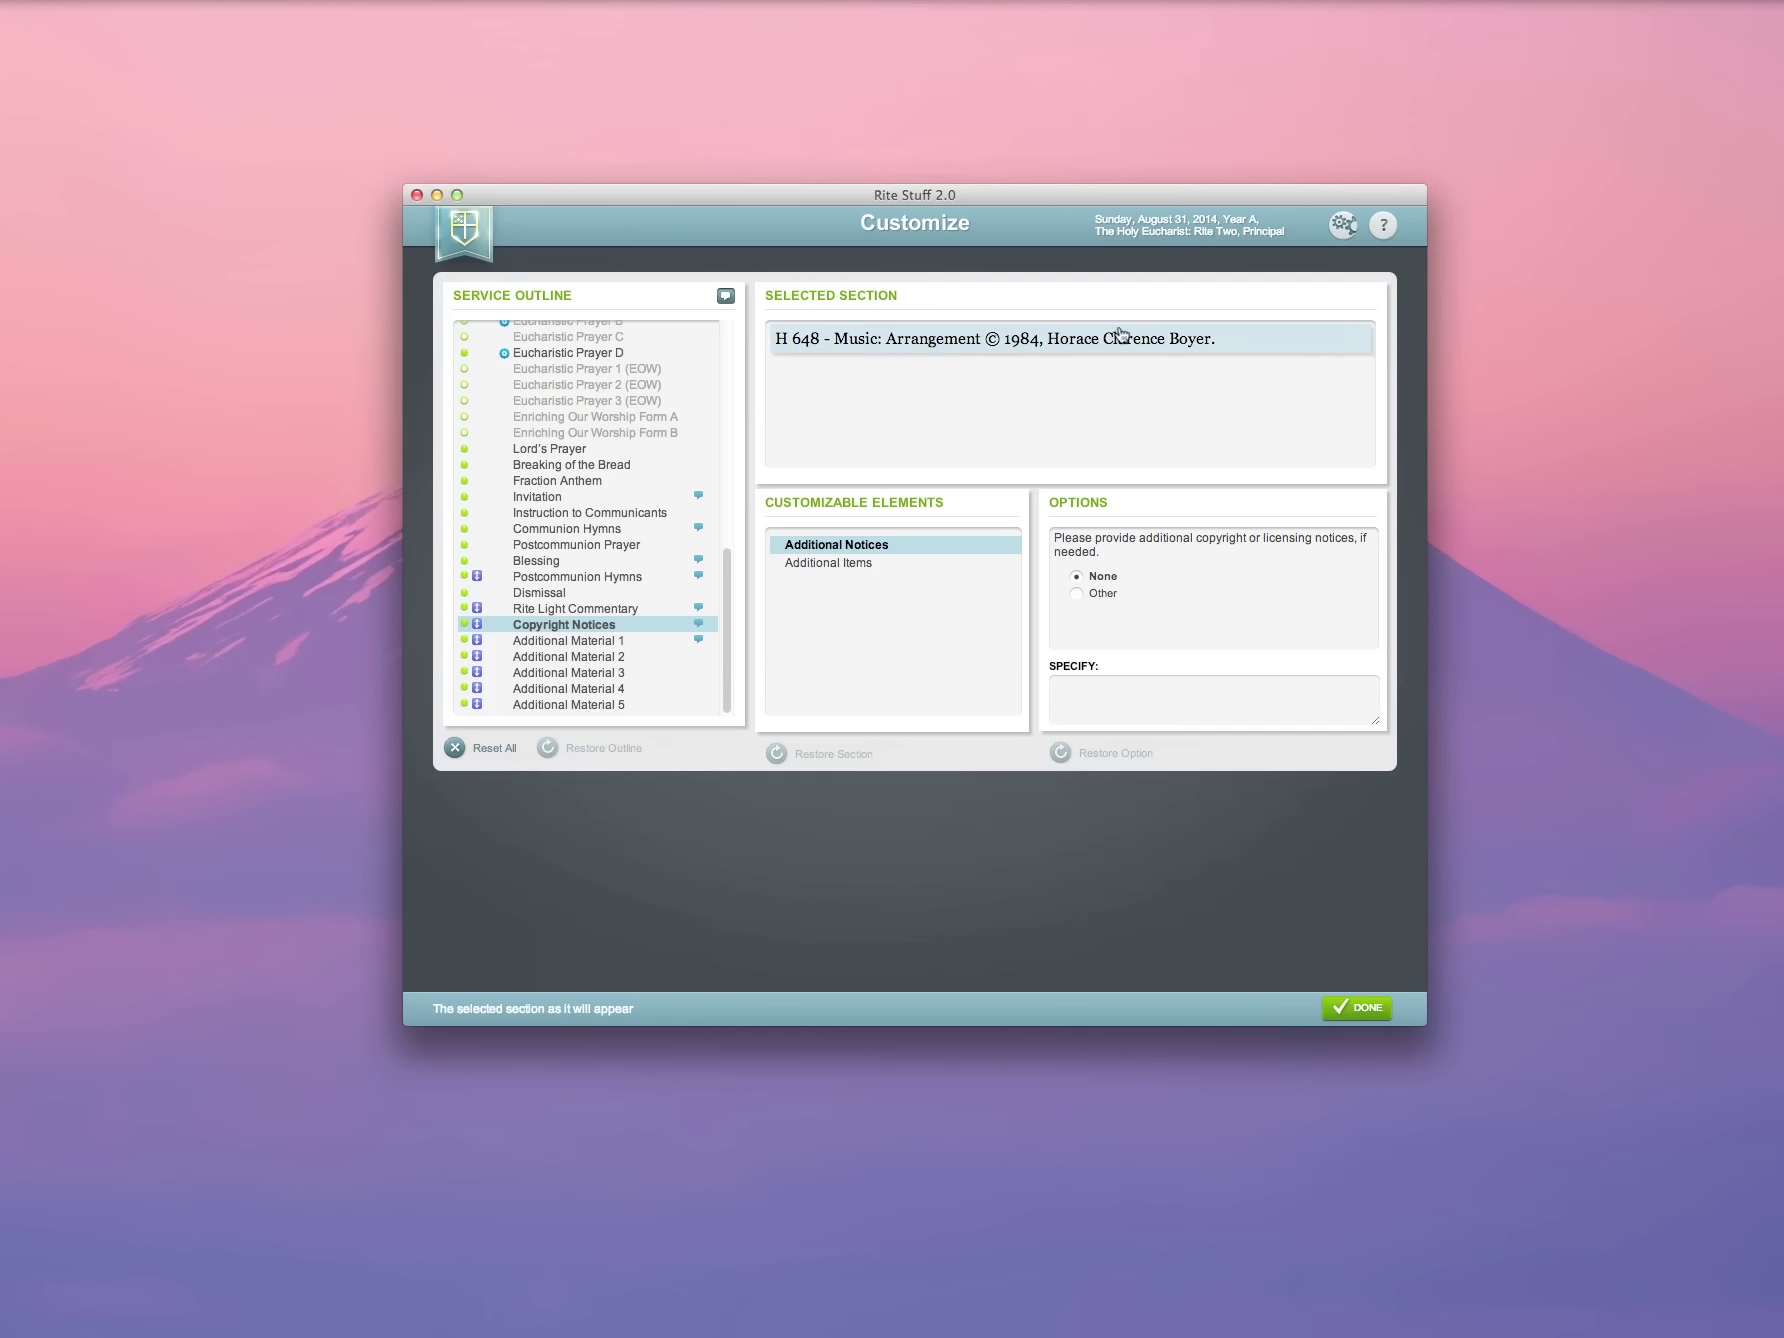
left_click(1163, 338)
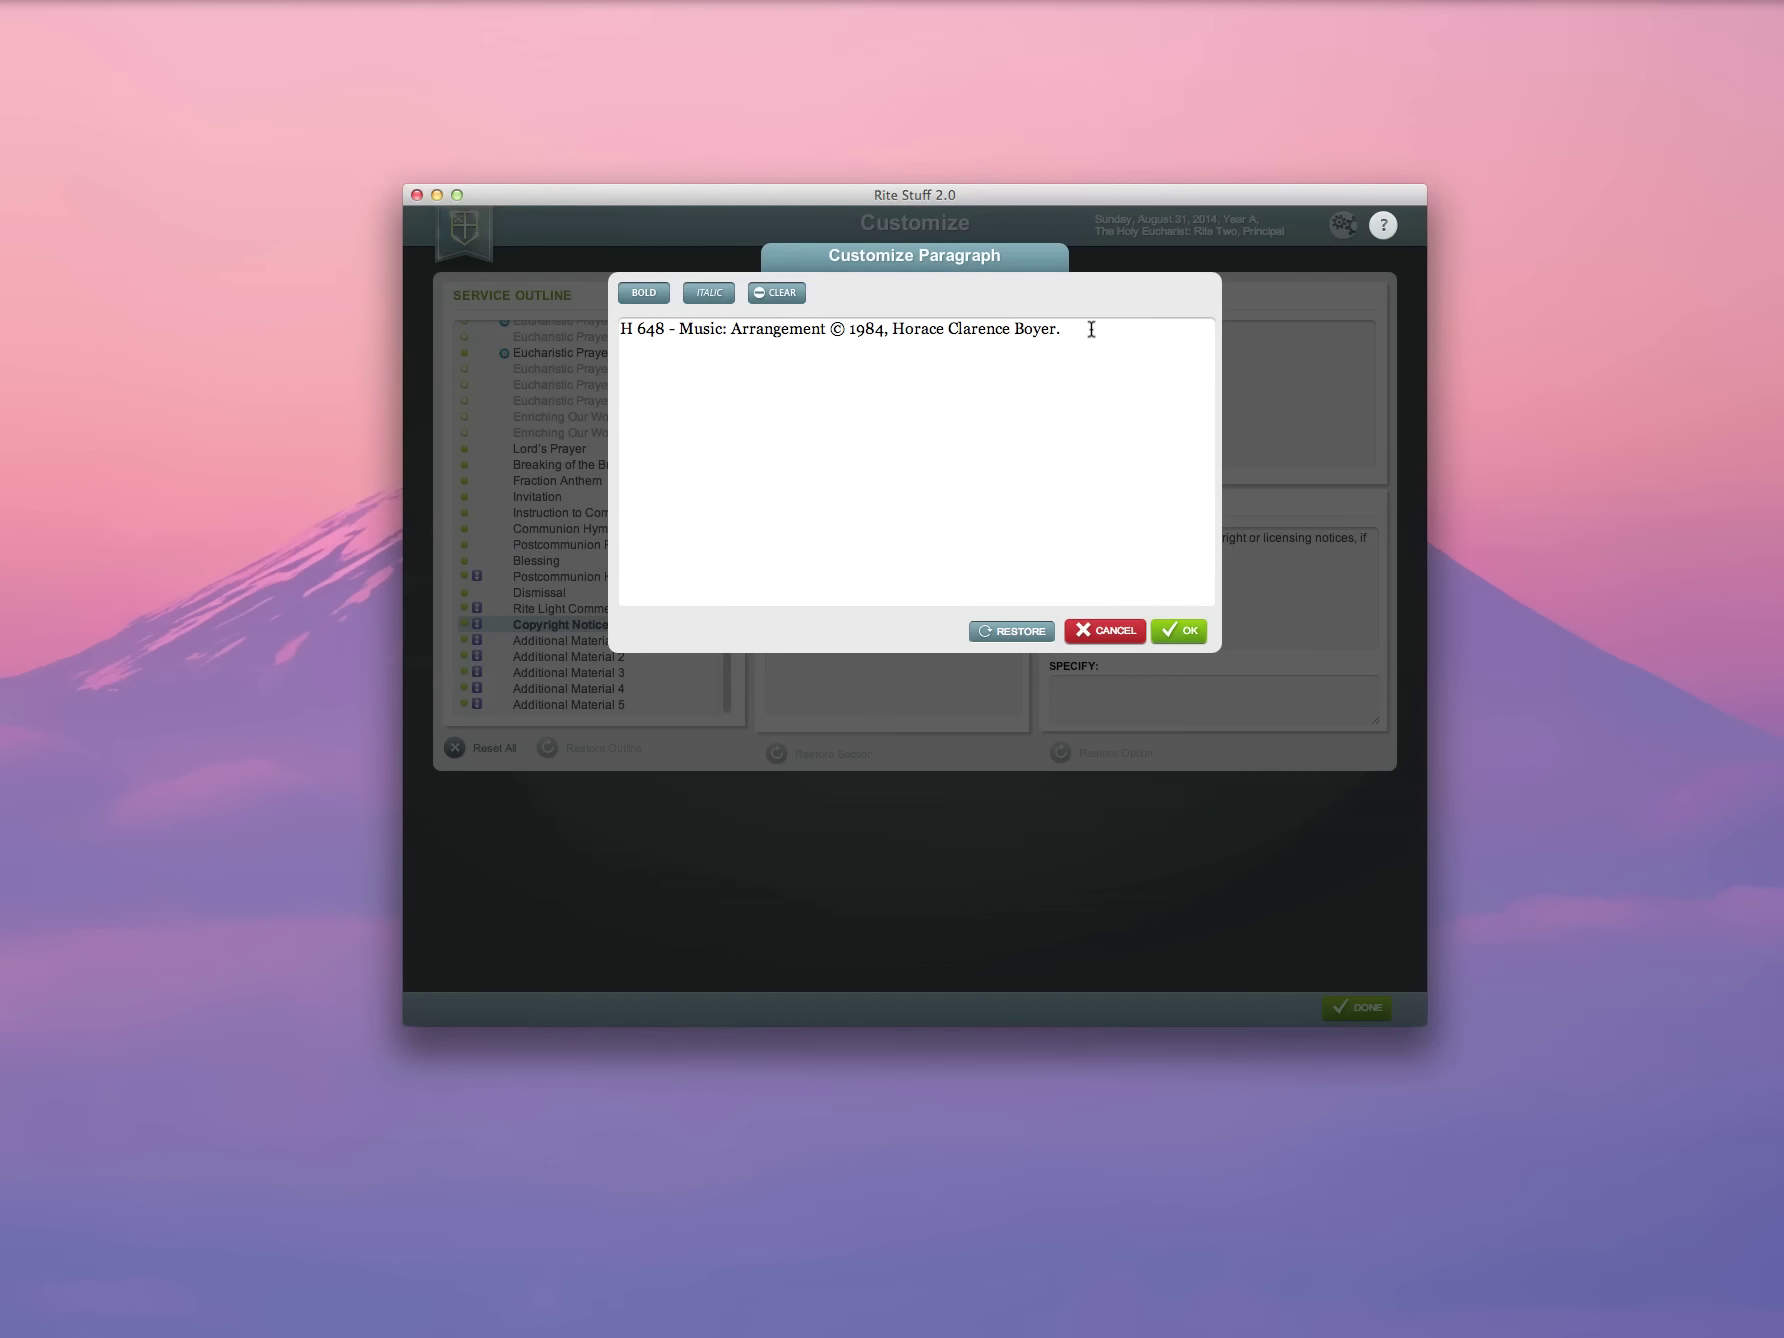
left_click(1125, 632)
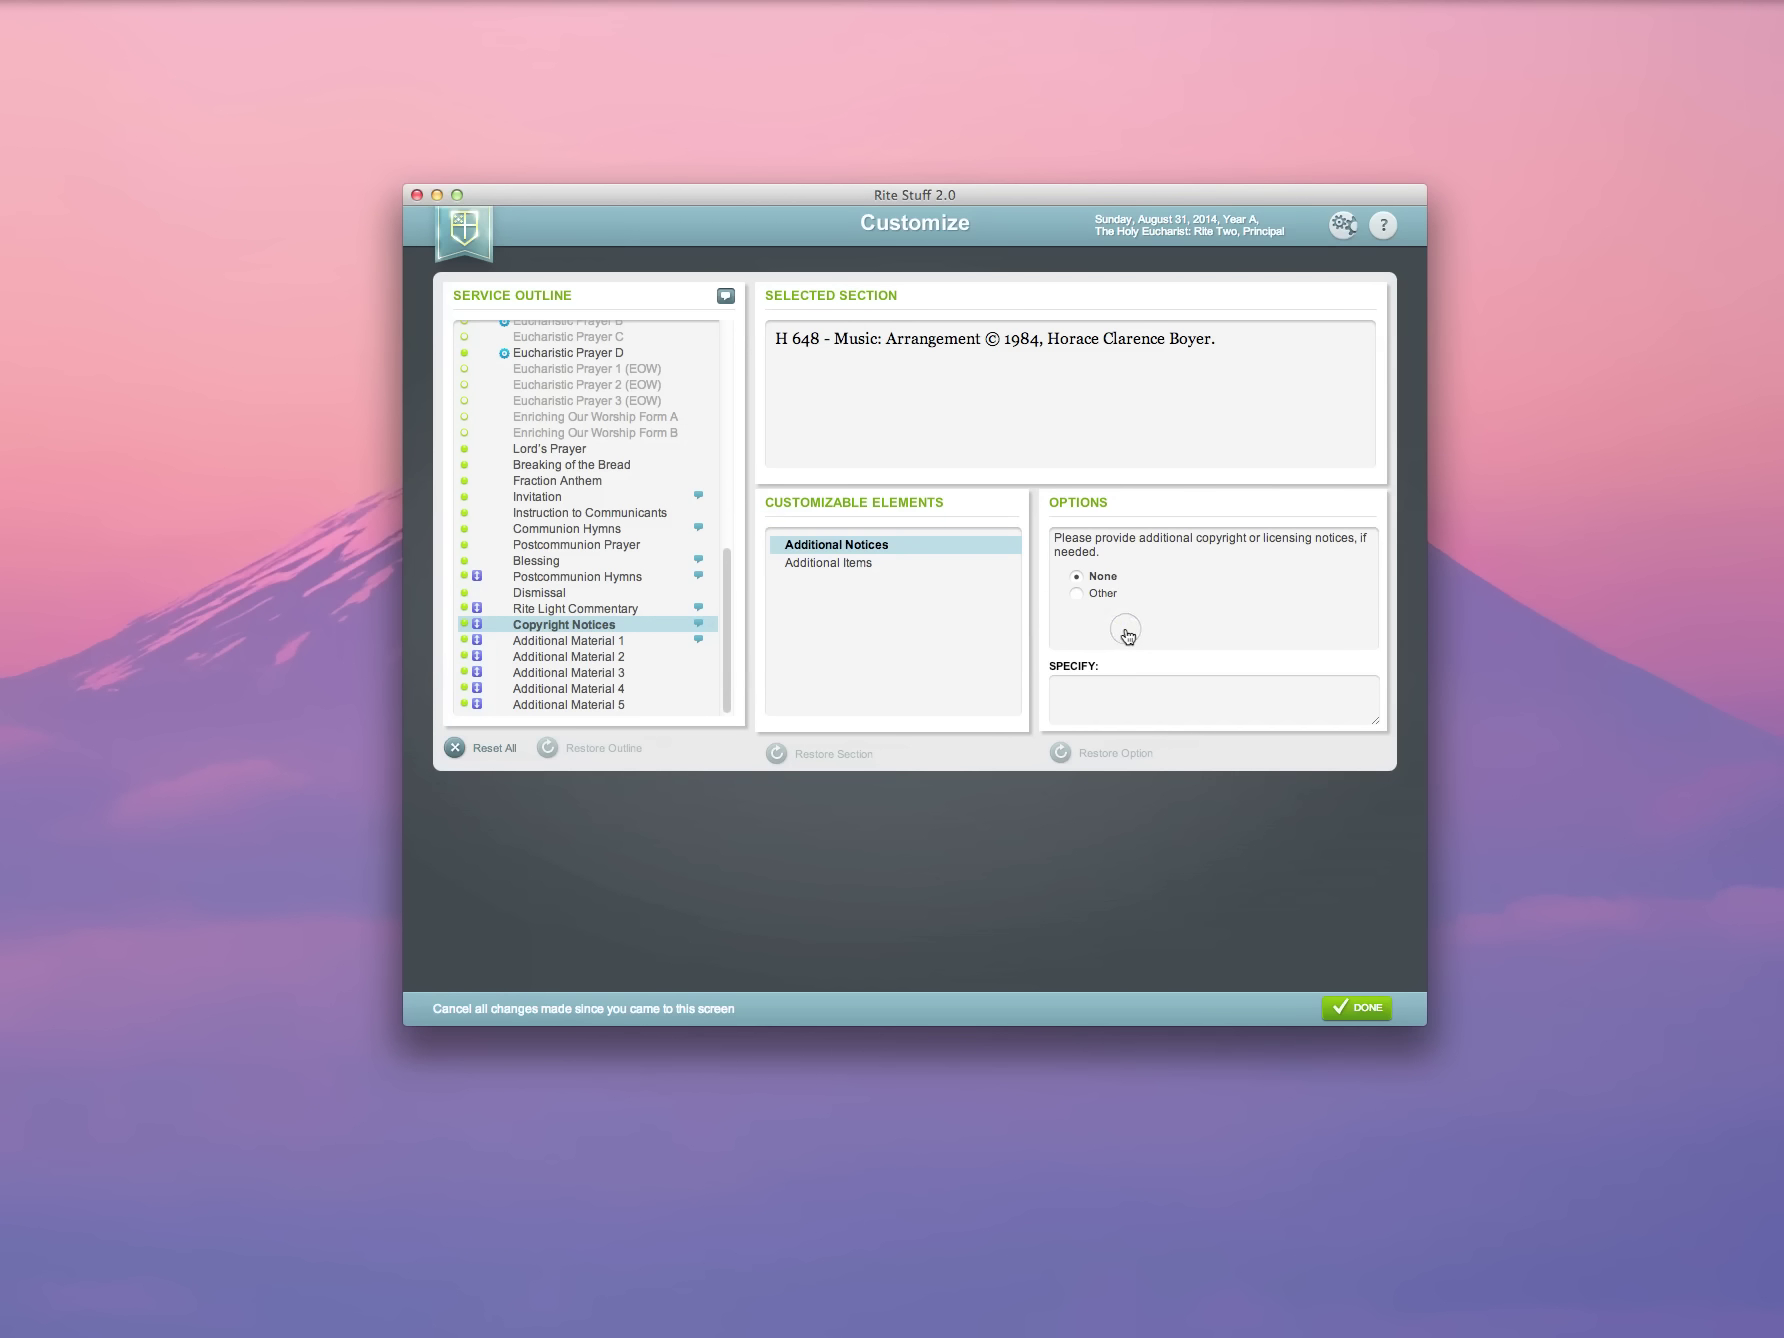
Step: Review the Rite Light Commentary text and exclude the commentary from the leaflet
left_click(643, 612)
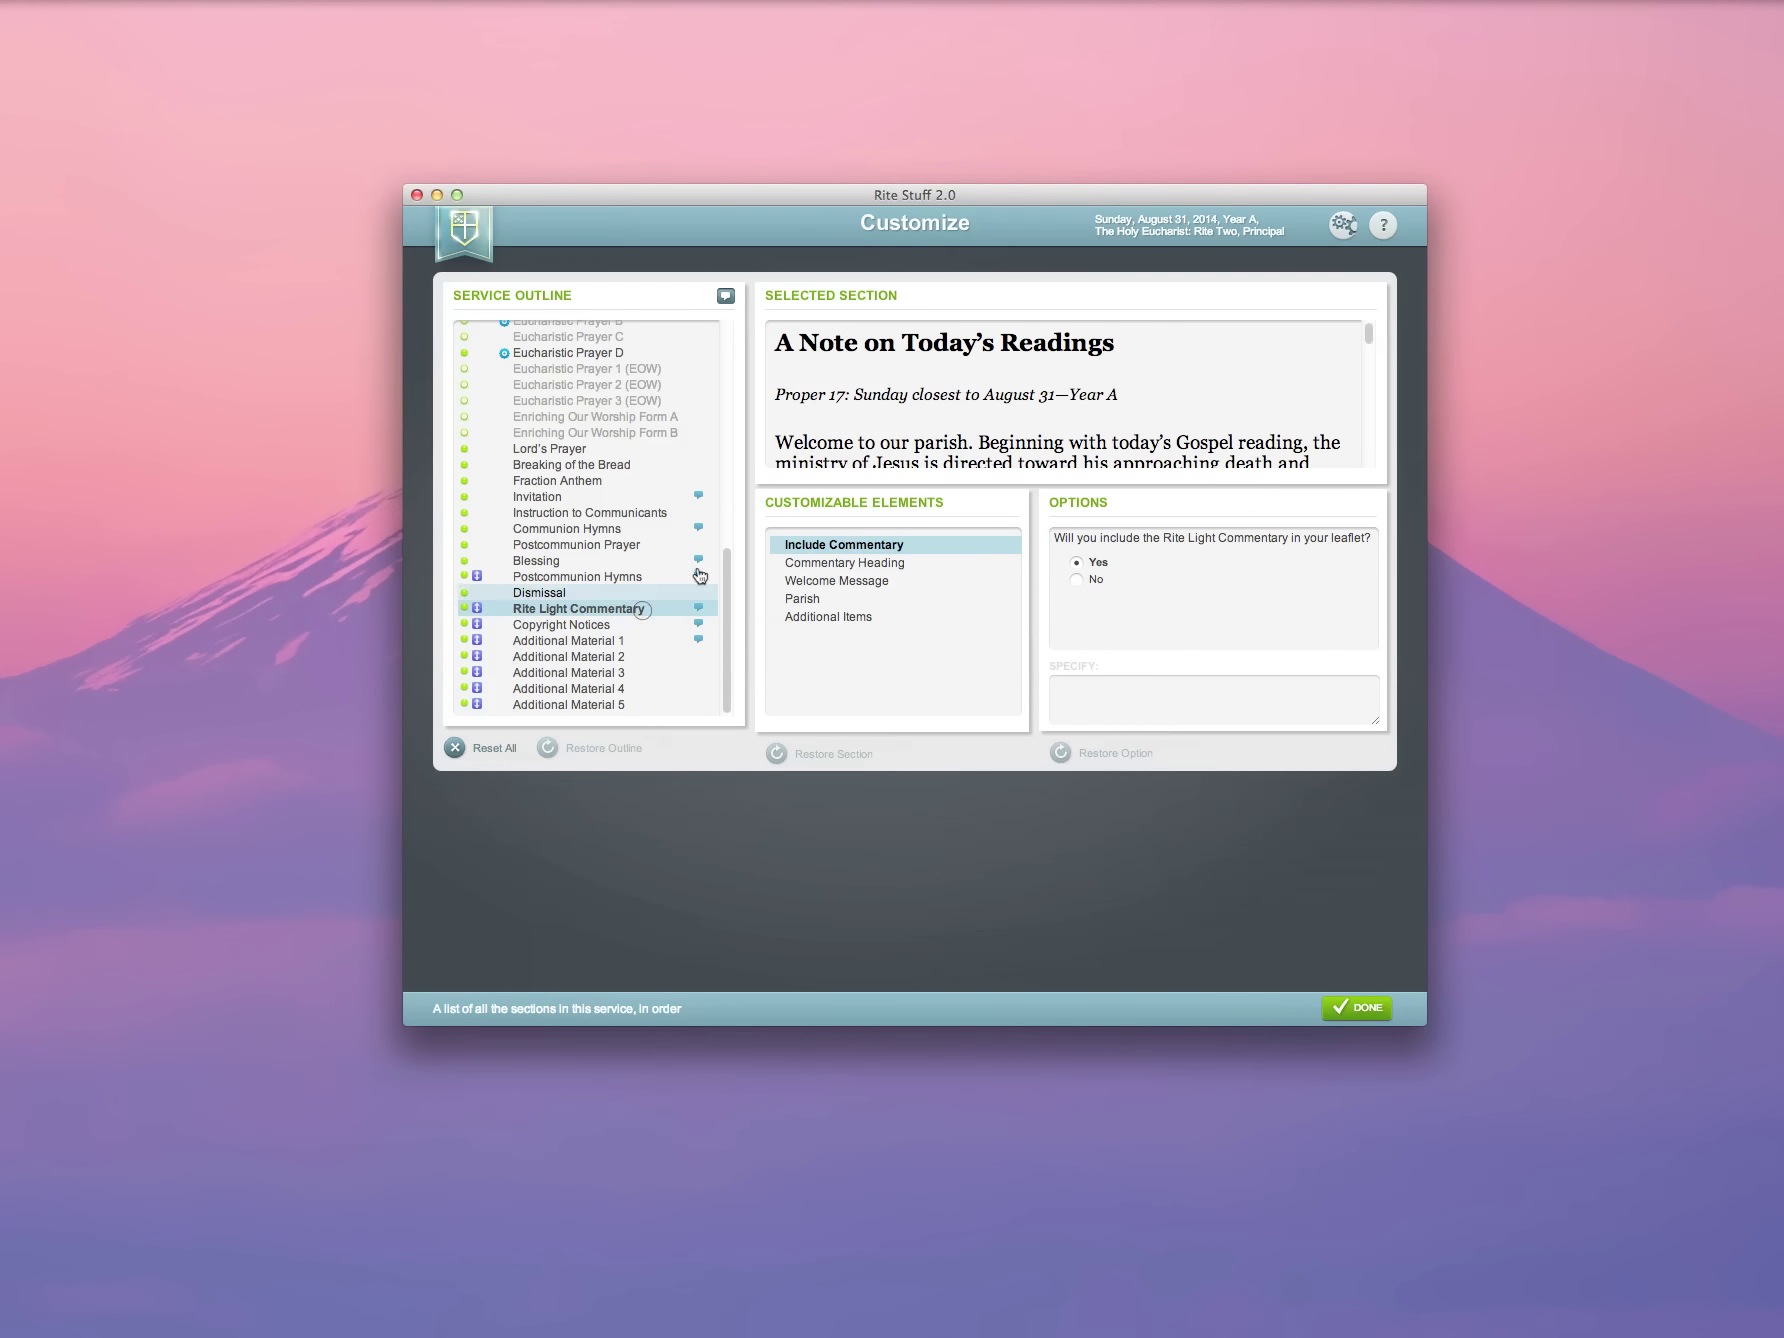
scroll(1045, 418, "down", 2)
scroll(1045, 423, "down", 3)
scroll(1047, 424, "up", 3)
scroll(1050, 420, "up", 2)
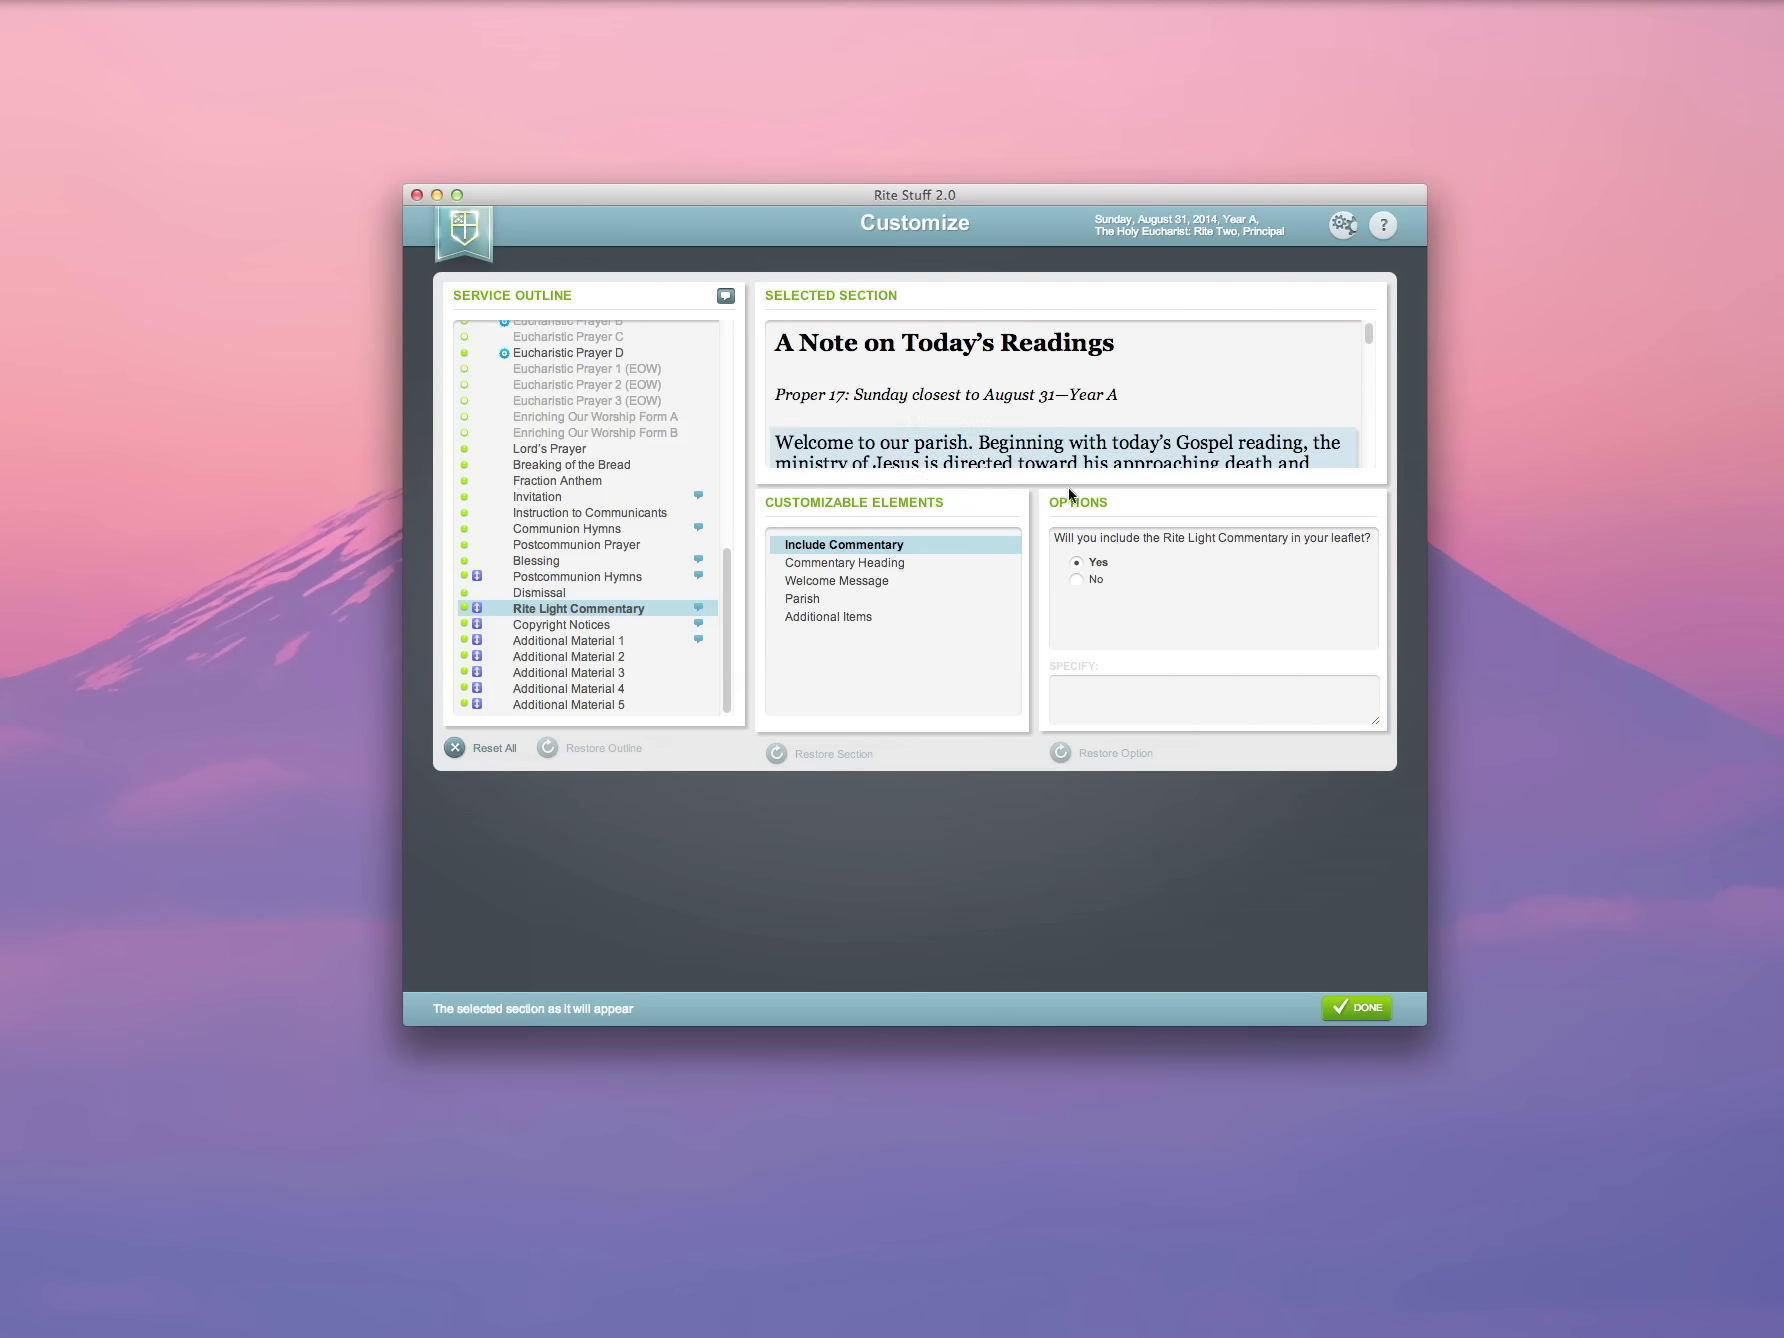
left_click(1079, 580)
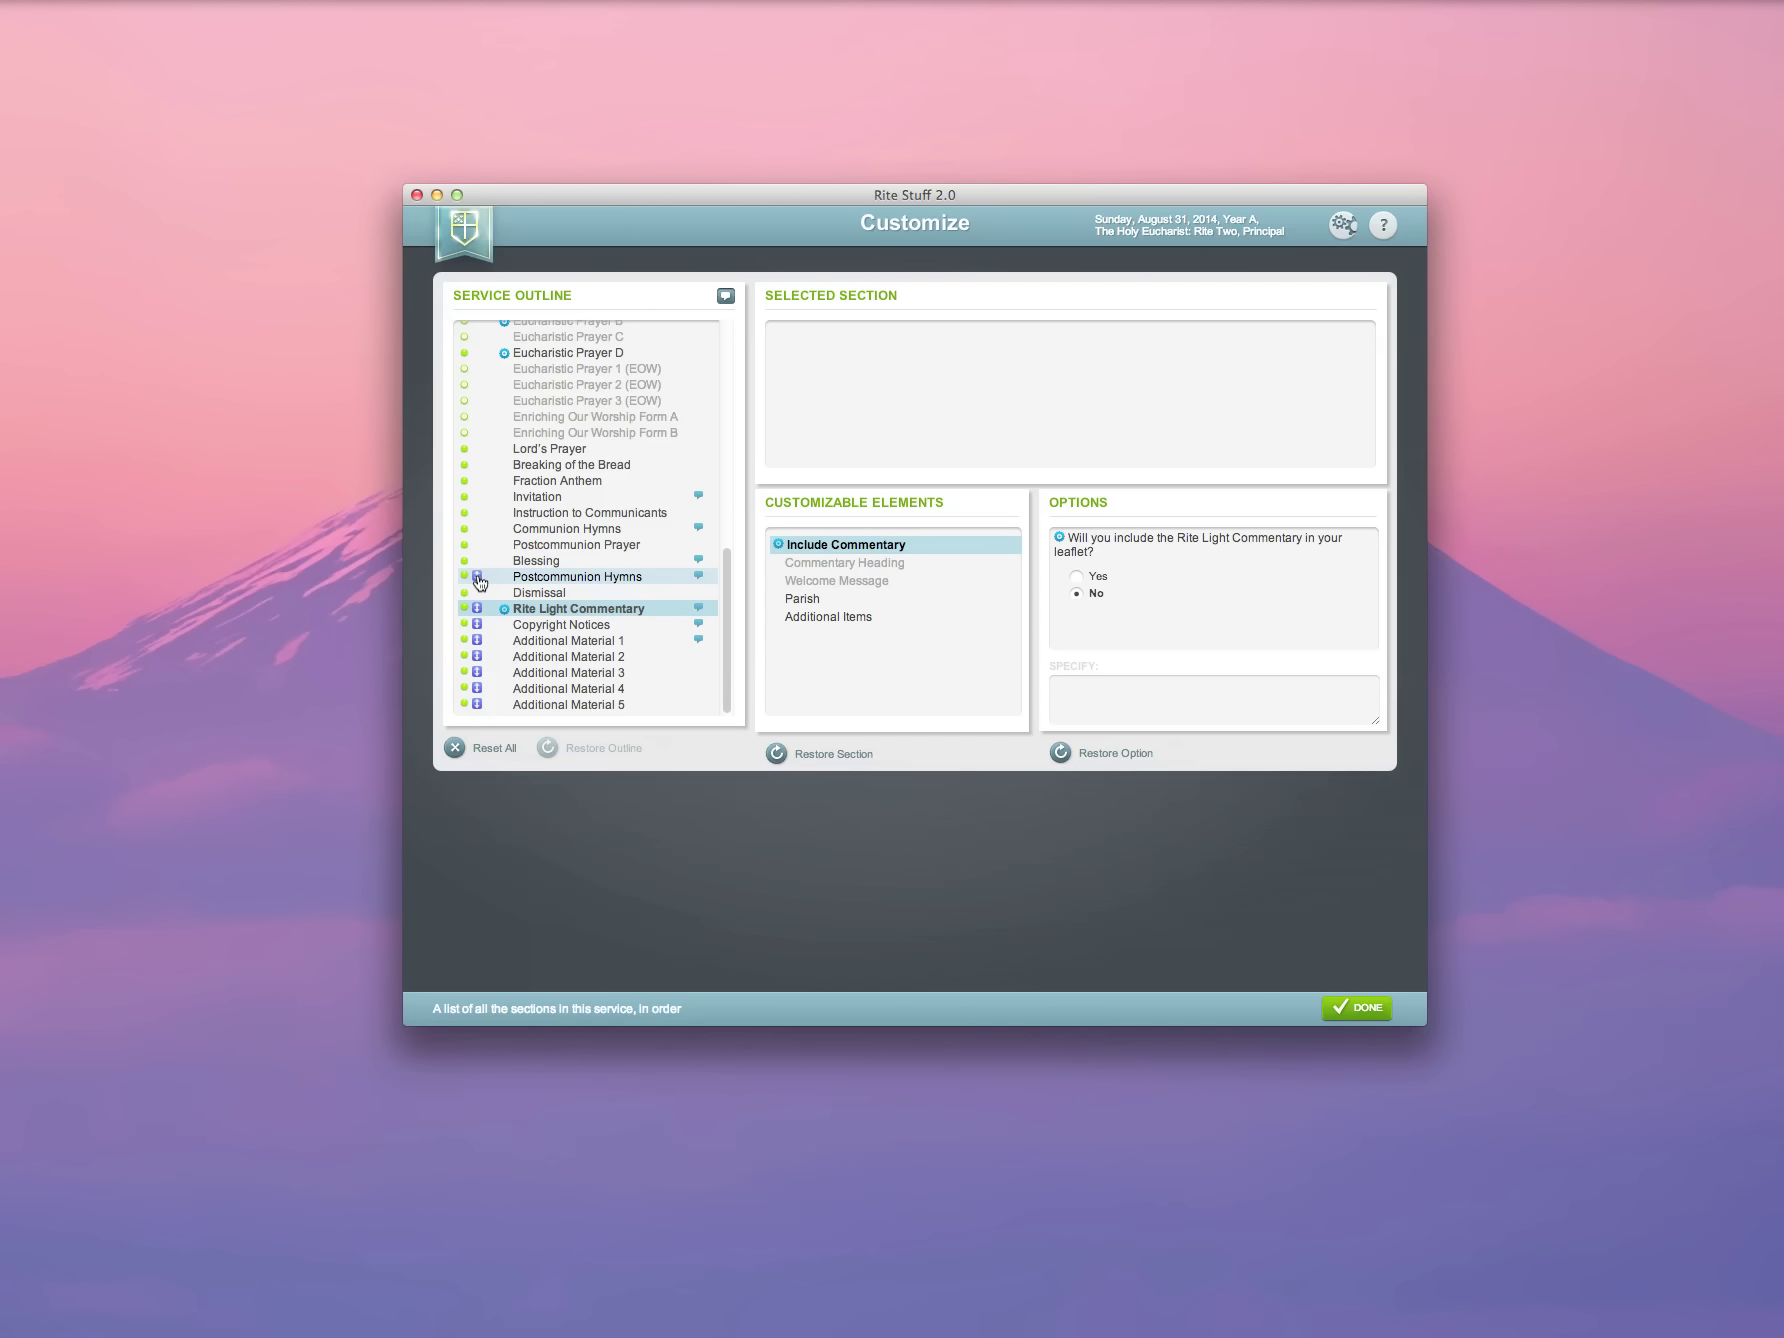
Step: Move the Announcements section above the Peace in the service outline
scroll(479, 581, "up", 10)
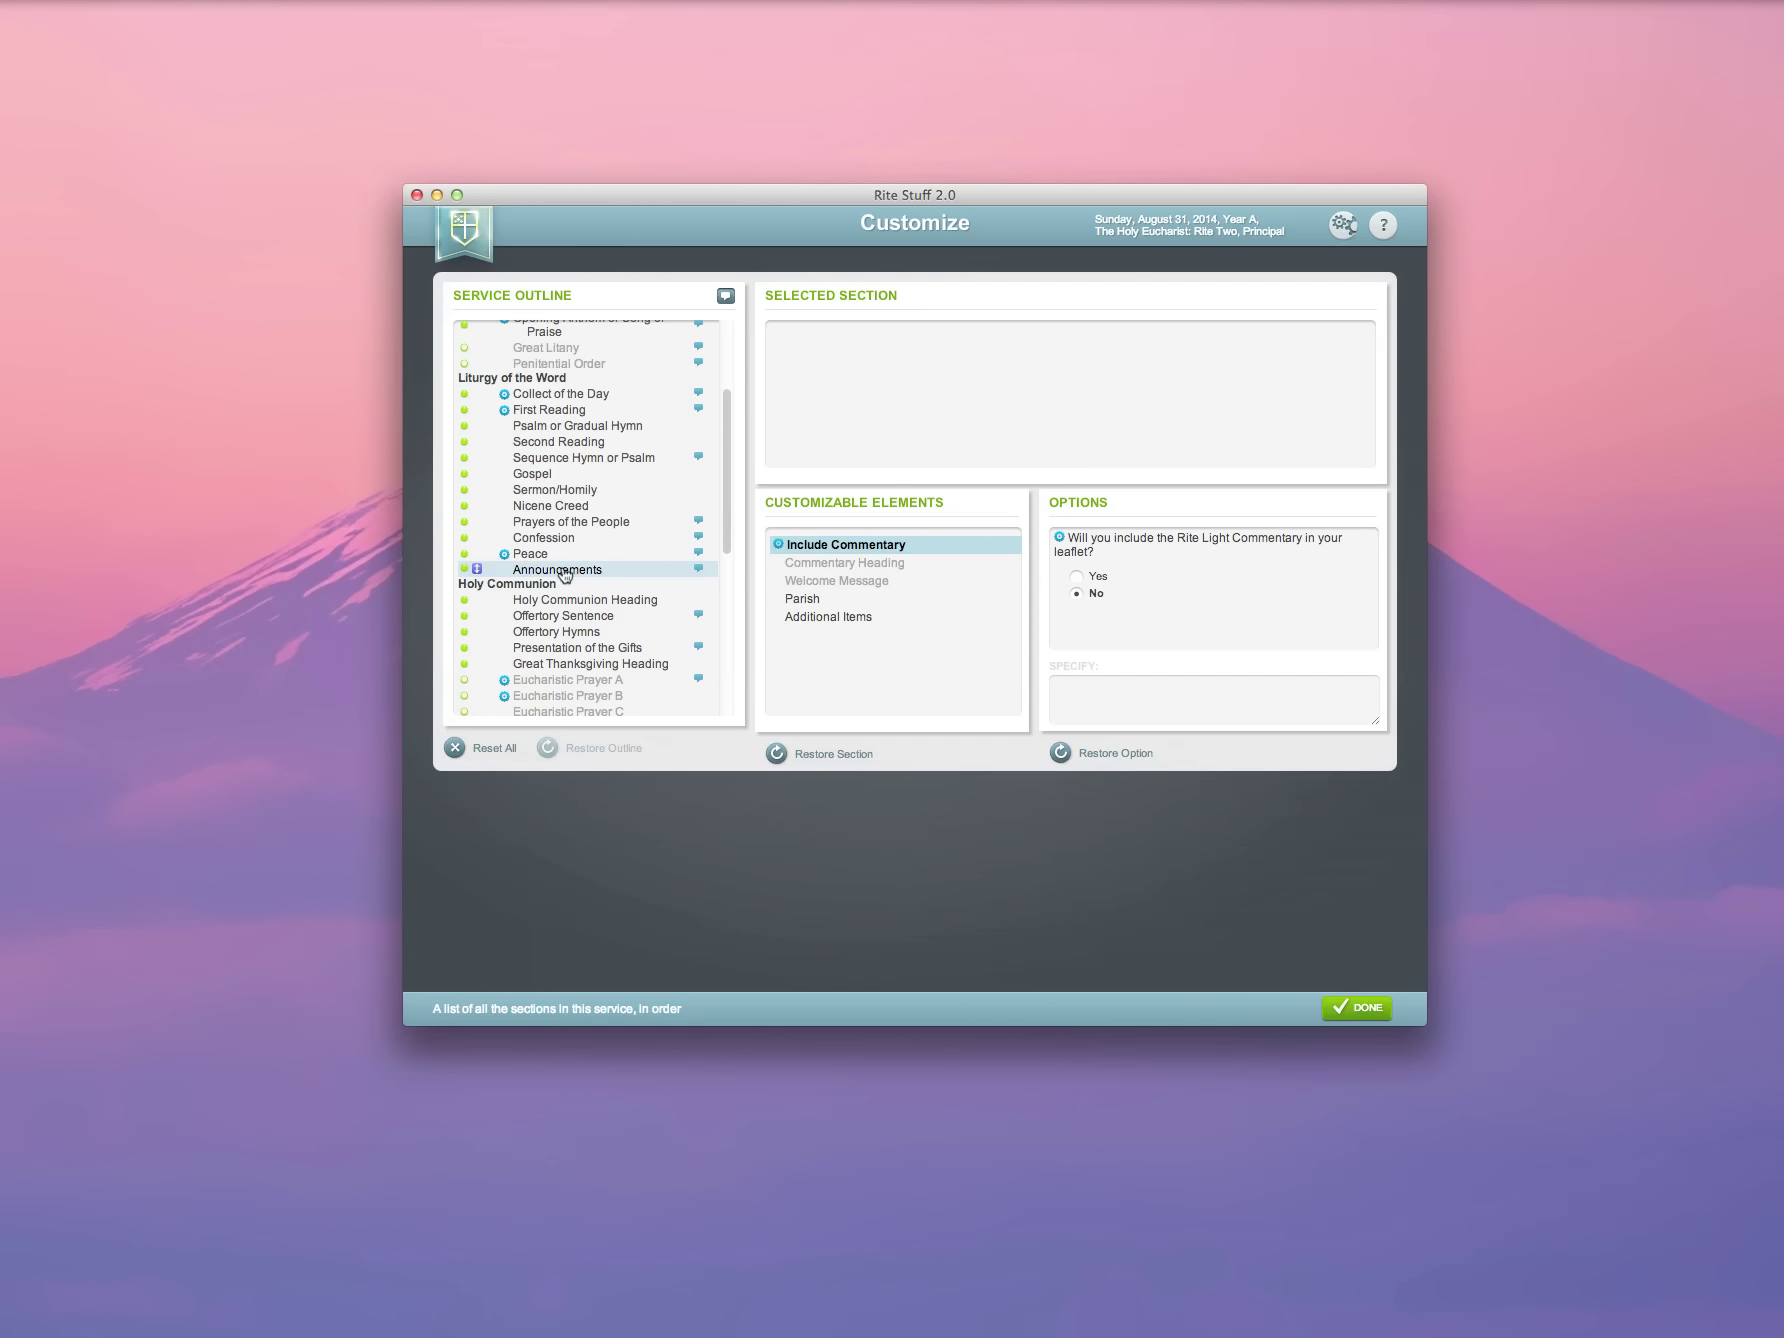
left_click(563, 570)
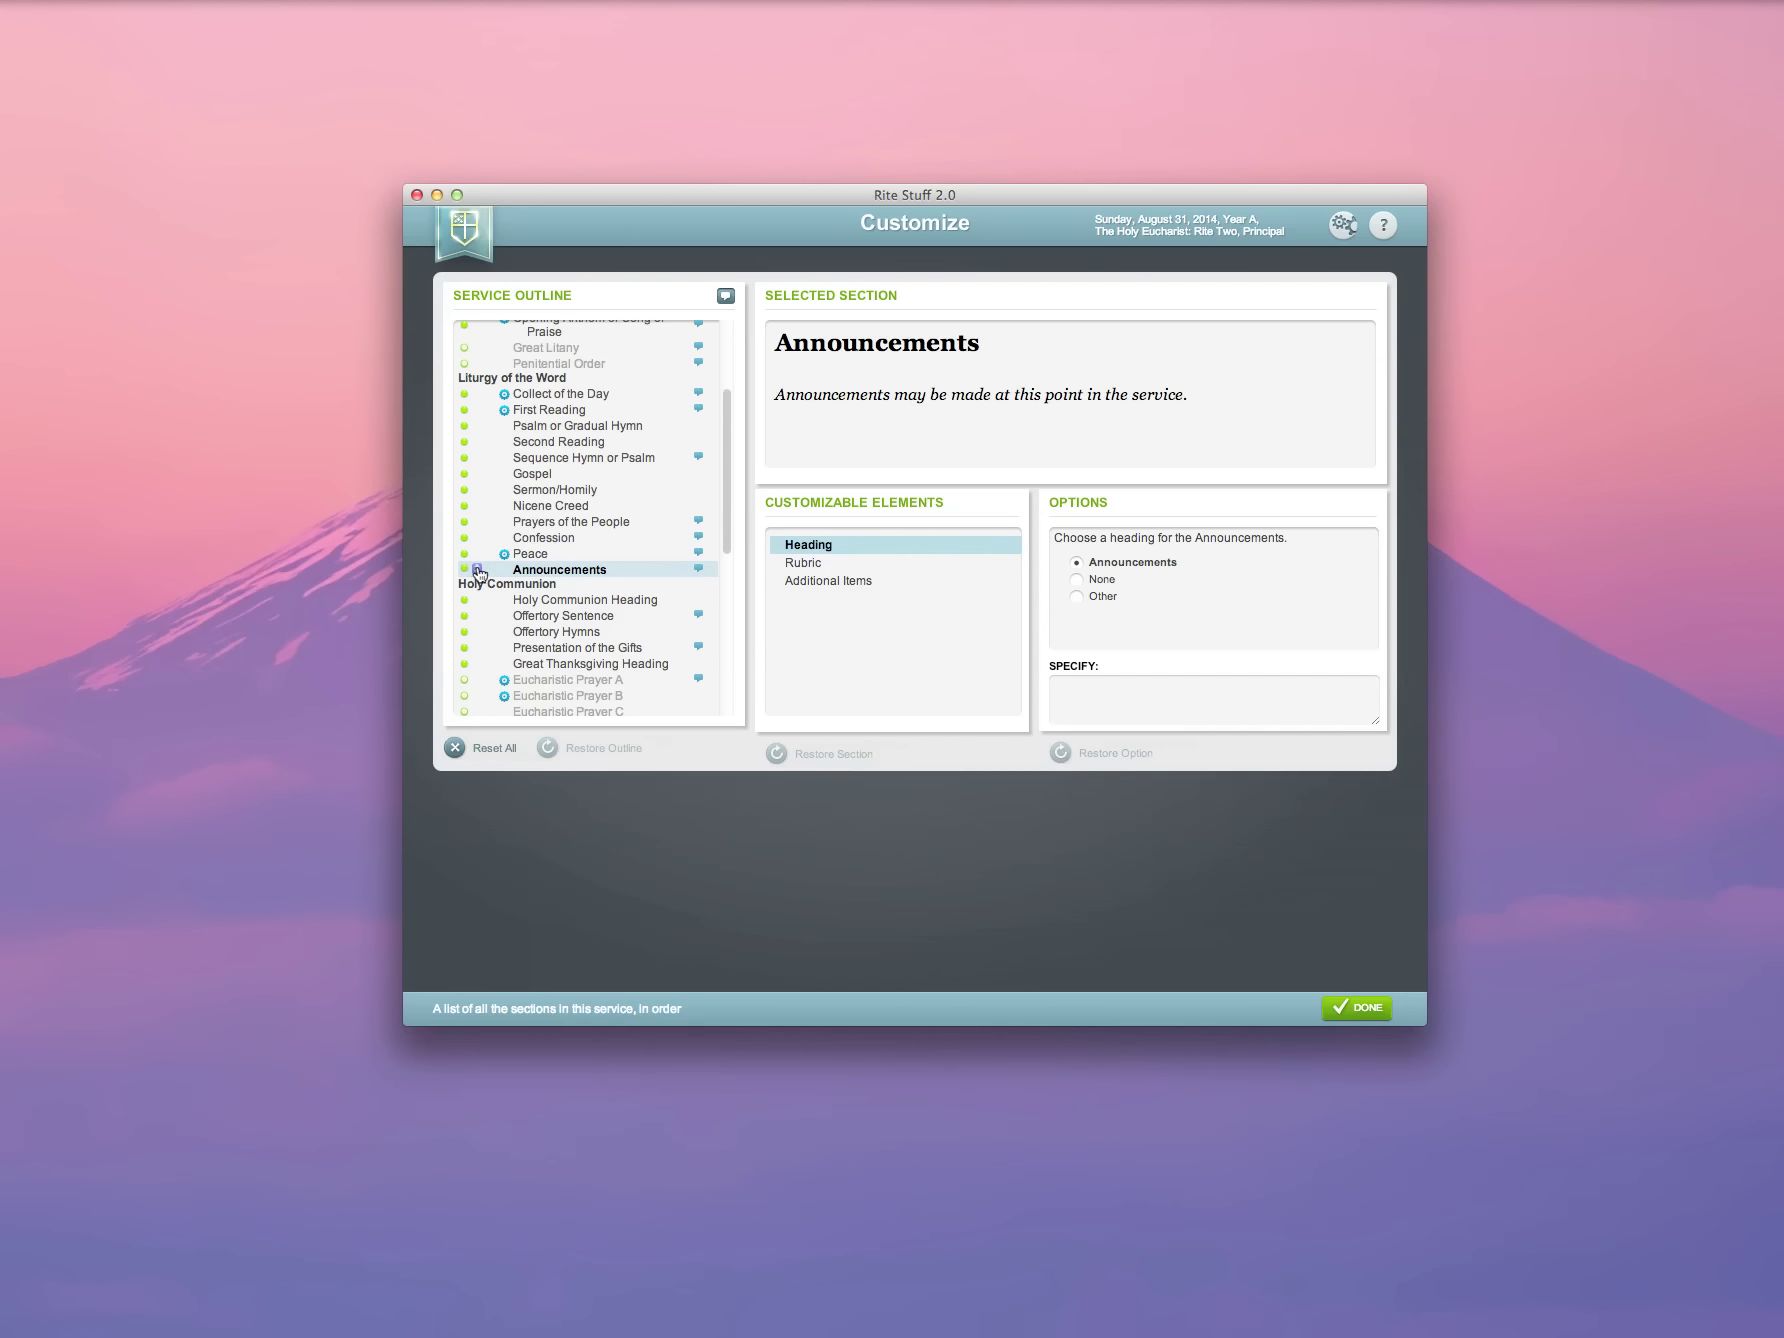
mouse_move(477, 572)
left_mouse_down()
mouse_move(479, 686)
mouse_move(475, 562)
left_mouse_up()
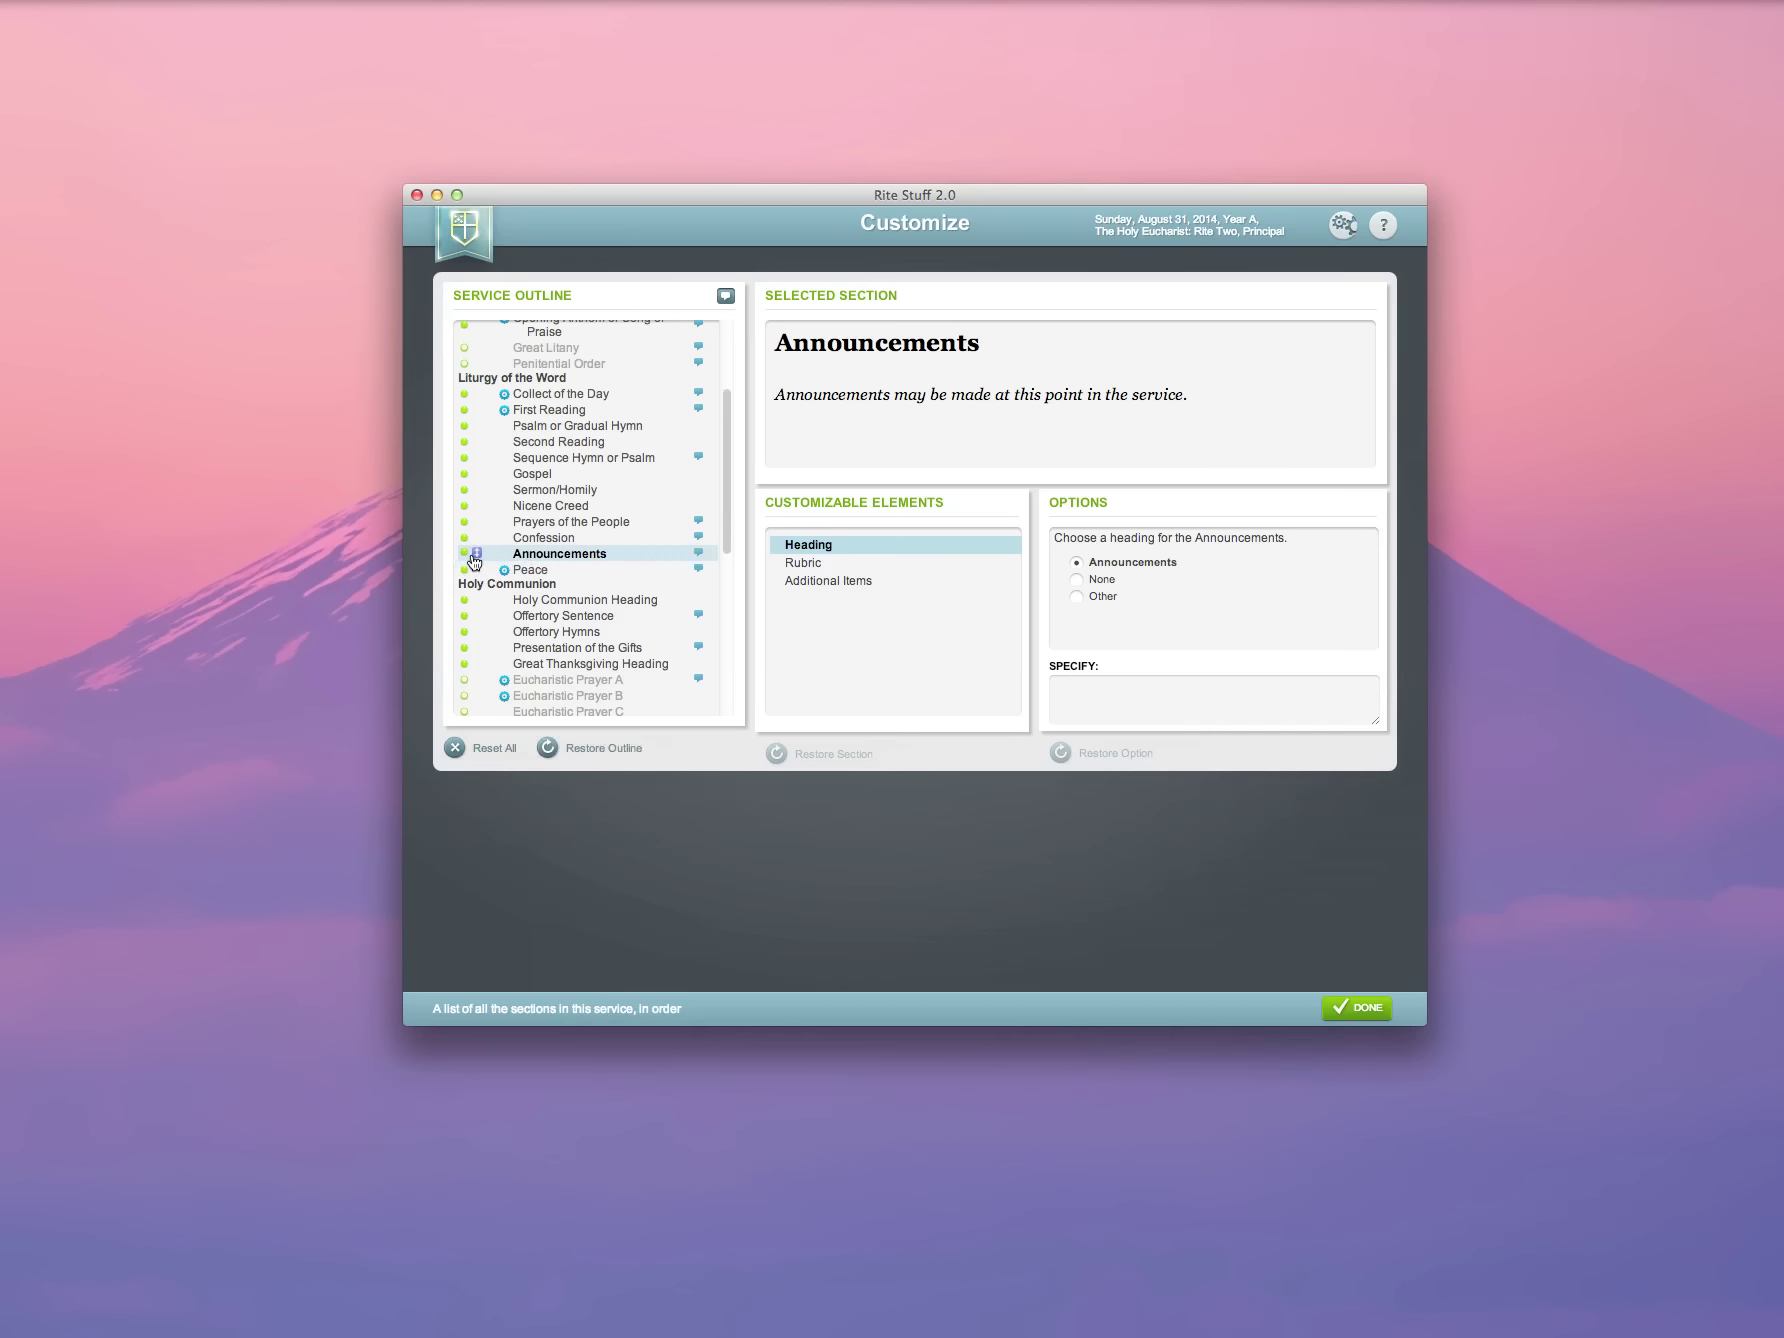
Step: Review the Confession section and exclude it from the service outline
left_click(573, 540)
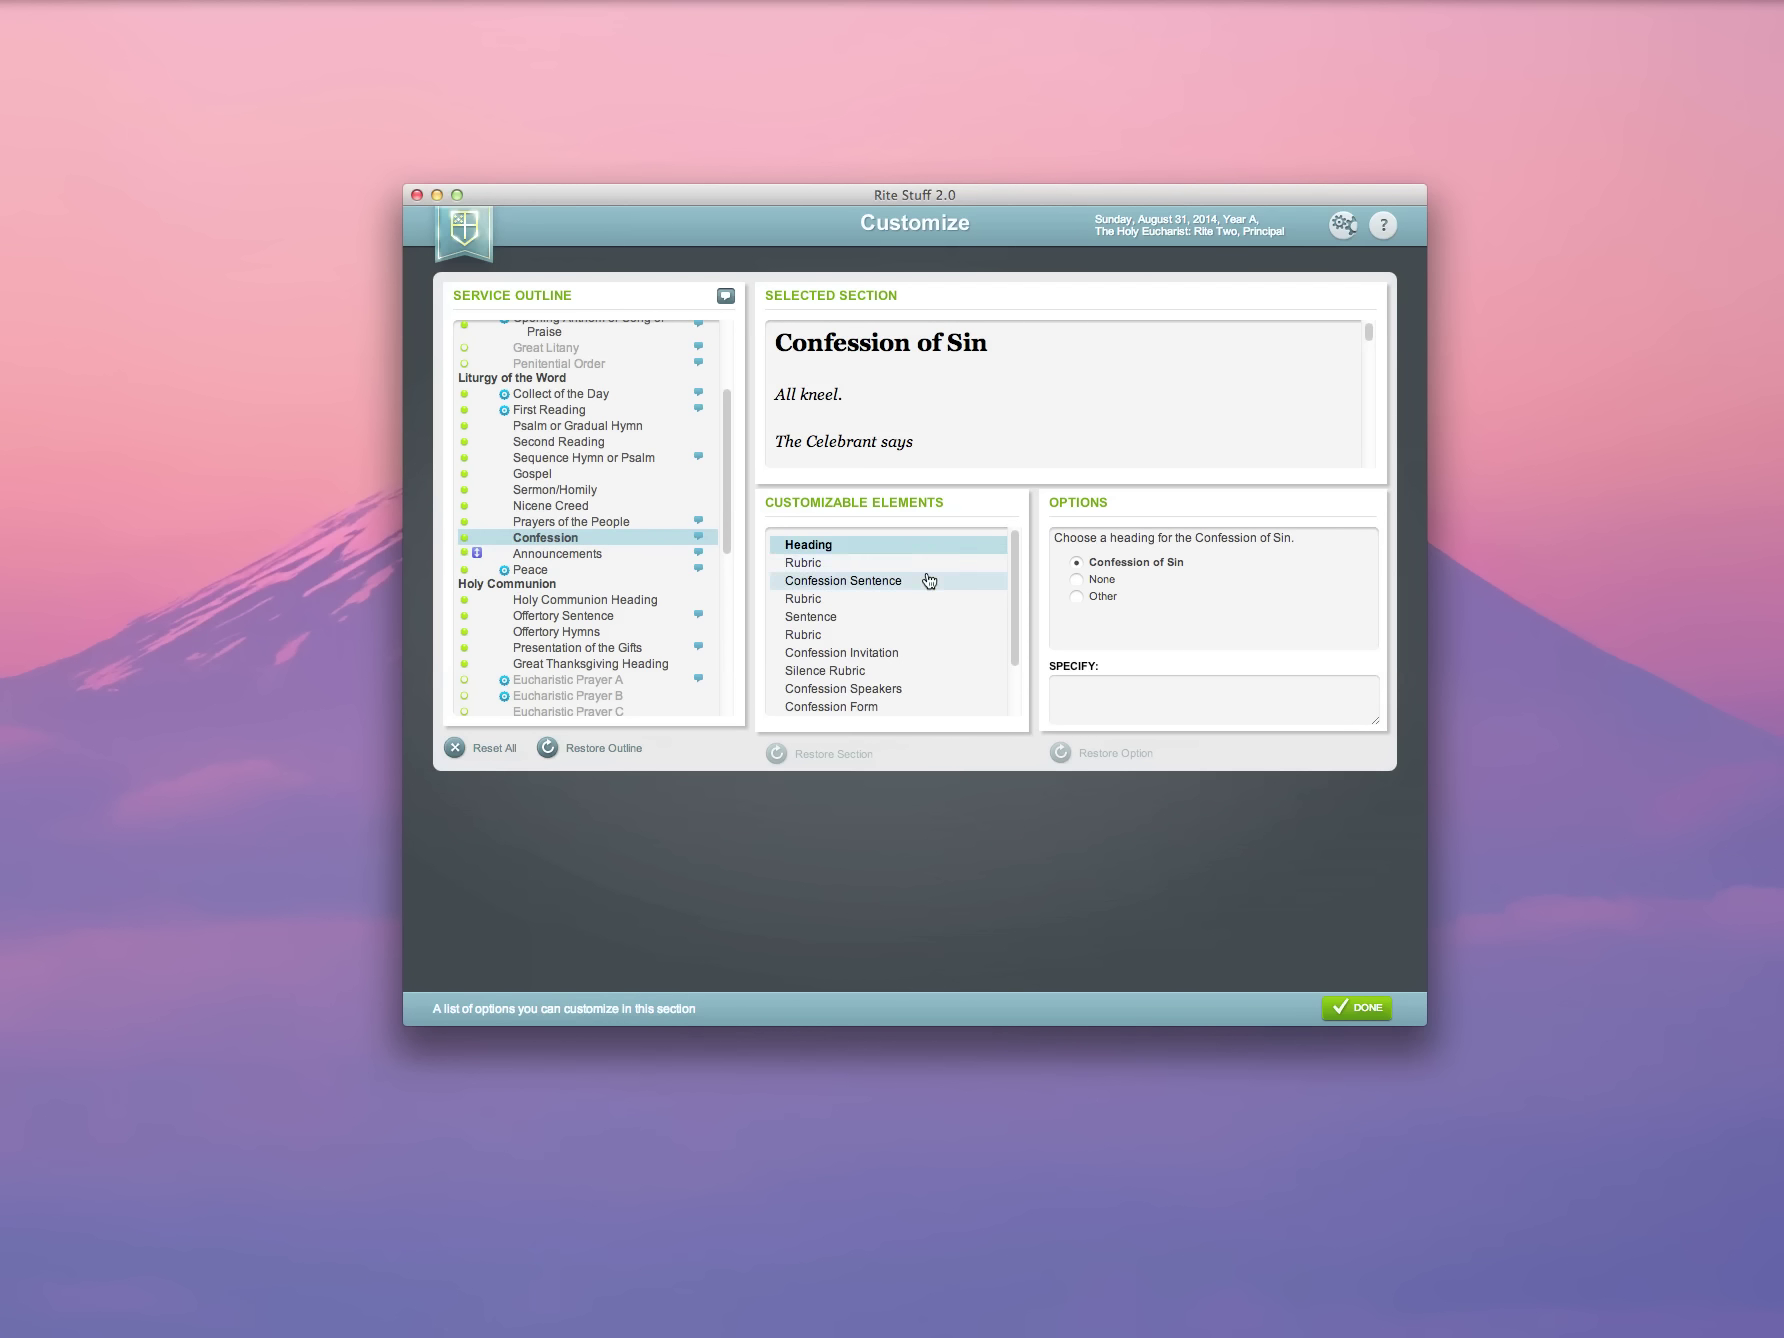
scroll(917, 422, "down", 5)
scroll(917, 428, "up", 10)
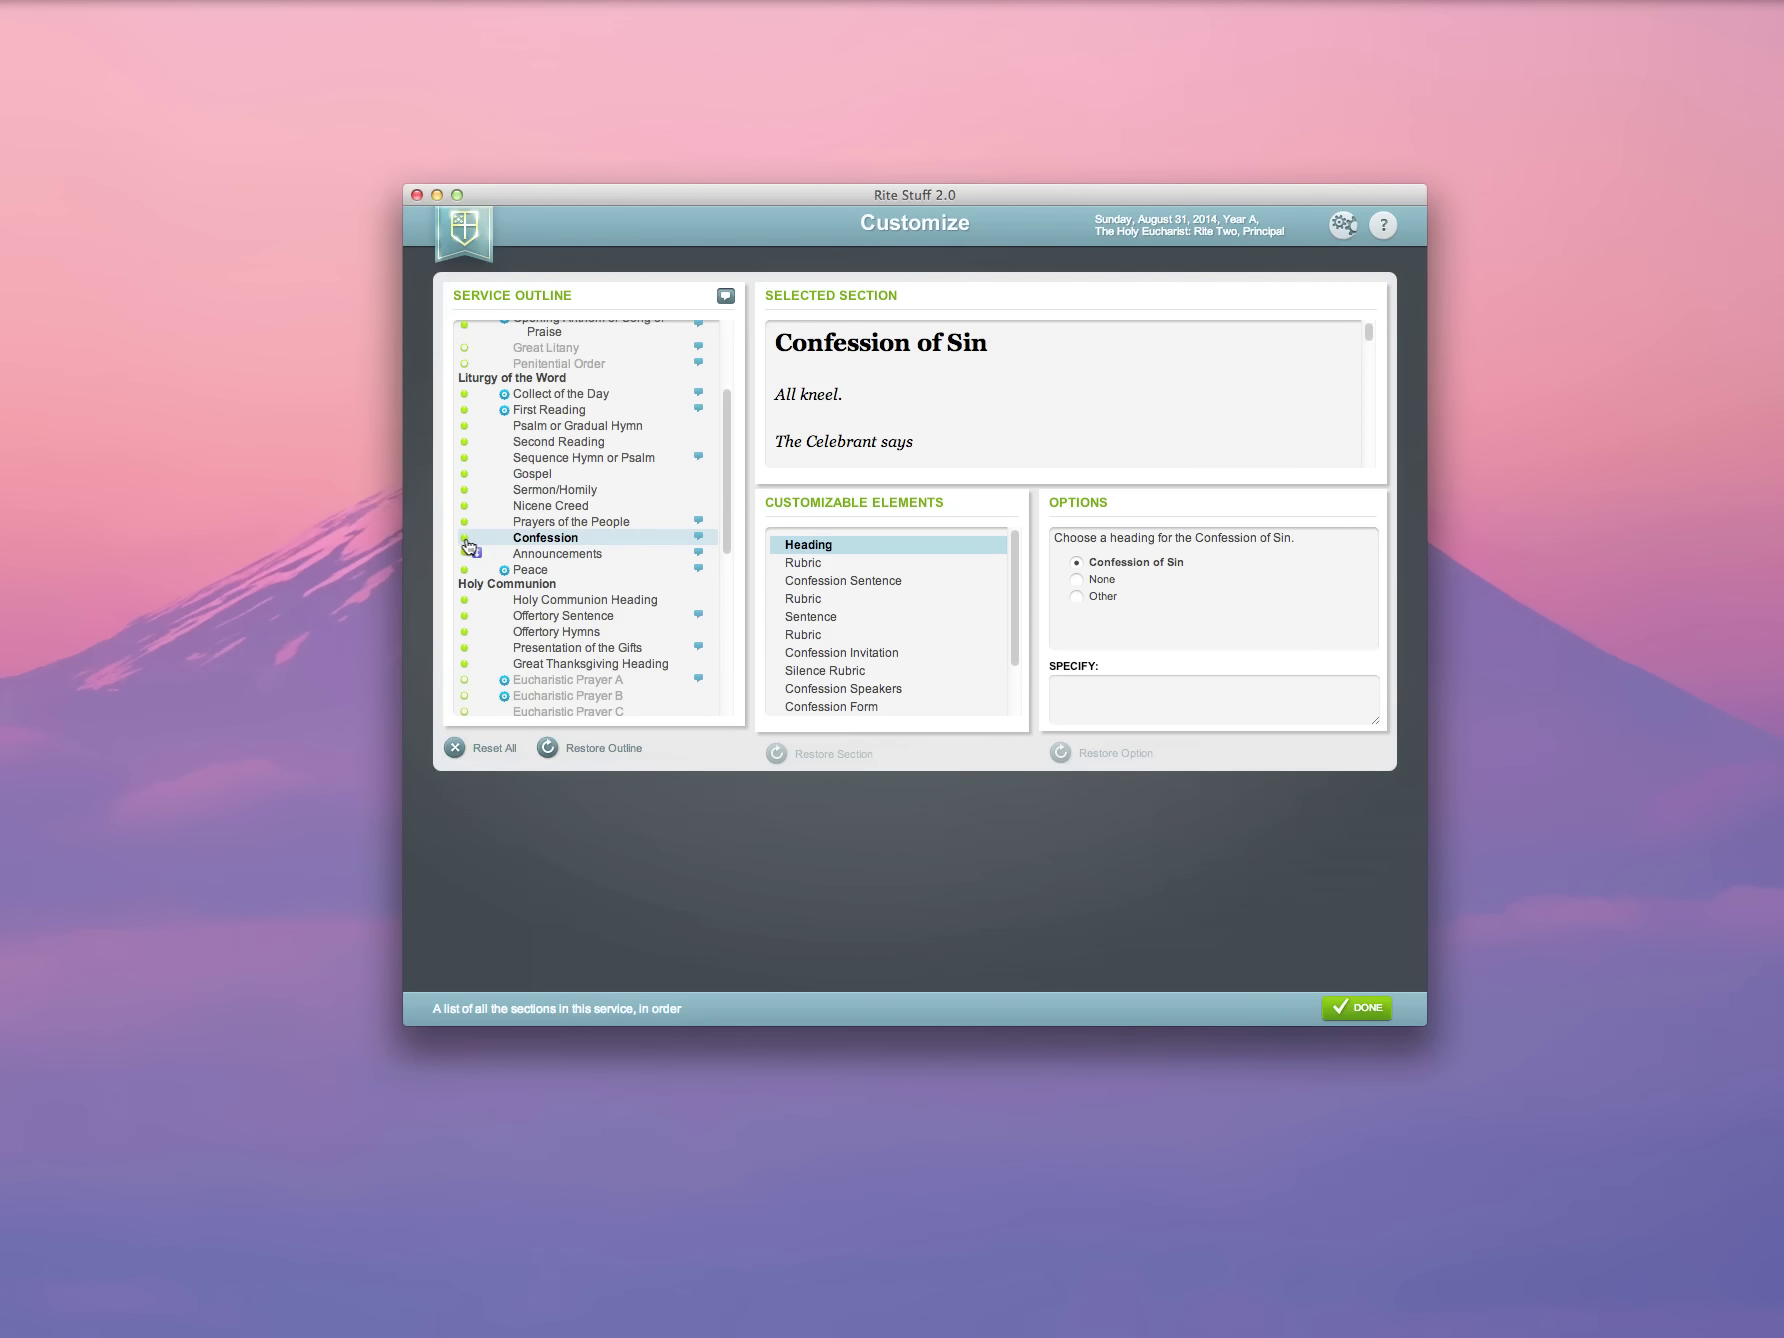
left_click_drag(466, 543, 528, 524)
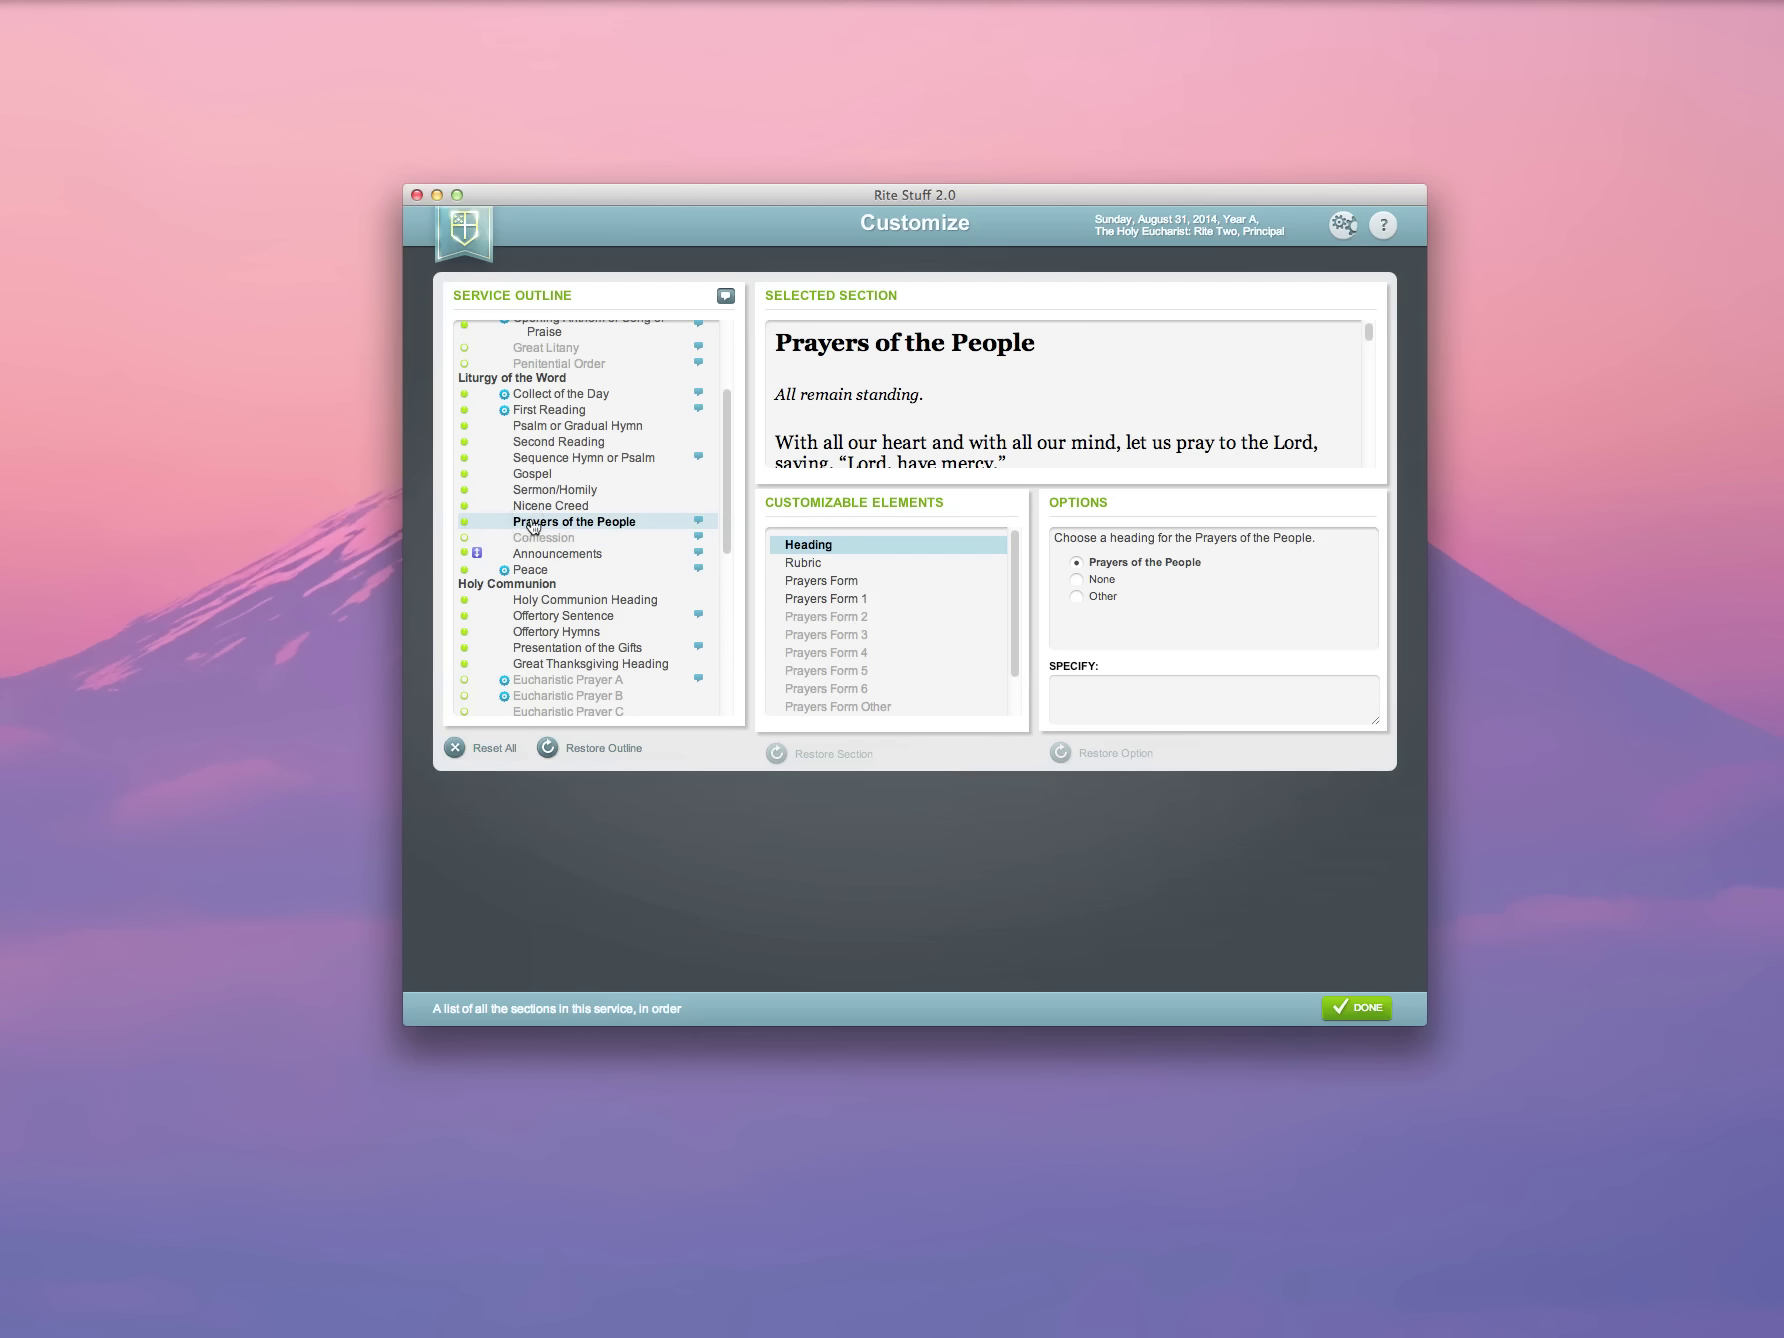
Step: Set the Prayers of the People to Form 5 "In peace, let us pray to the Lord..." and bring up its text-editing option
scroll(967, 423, "down", 5)
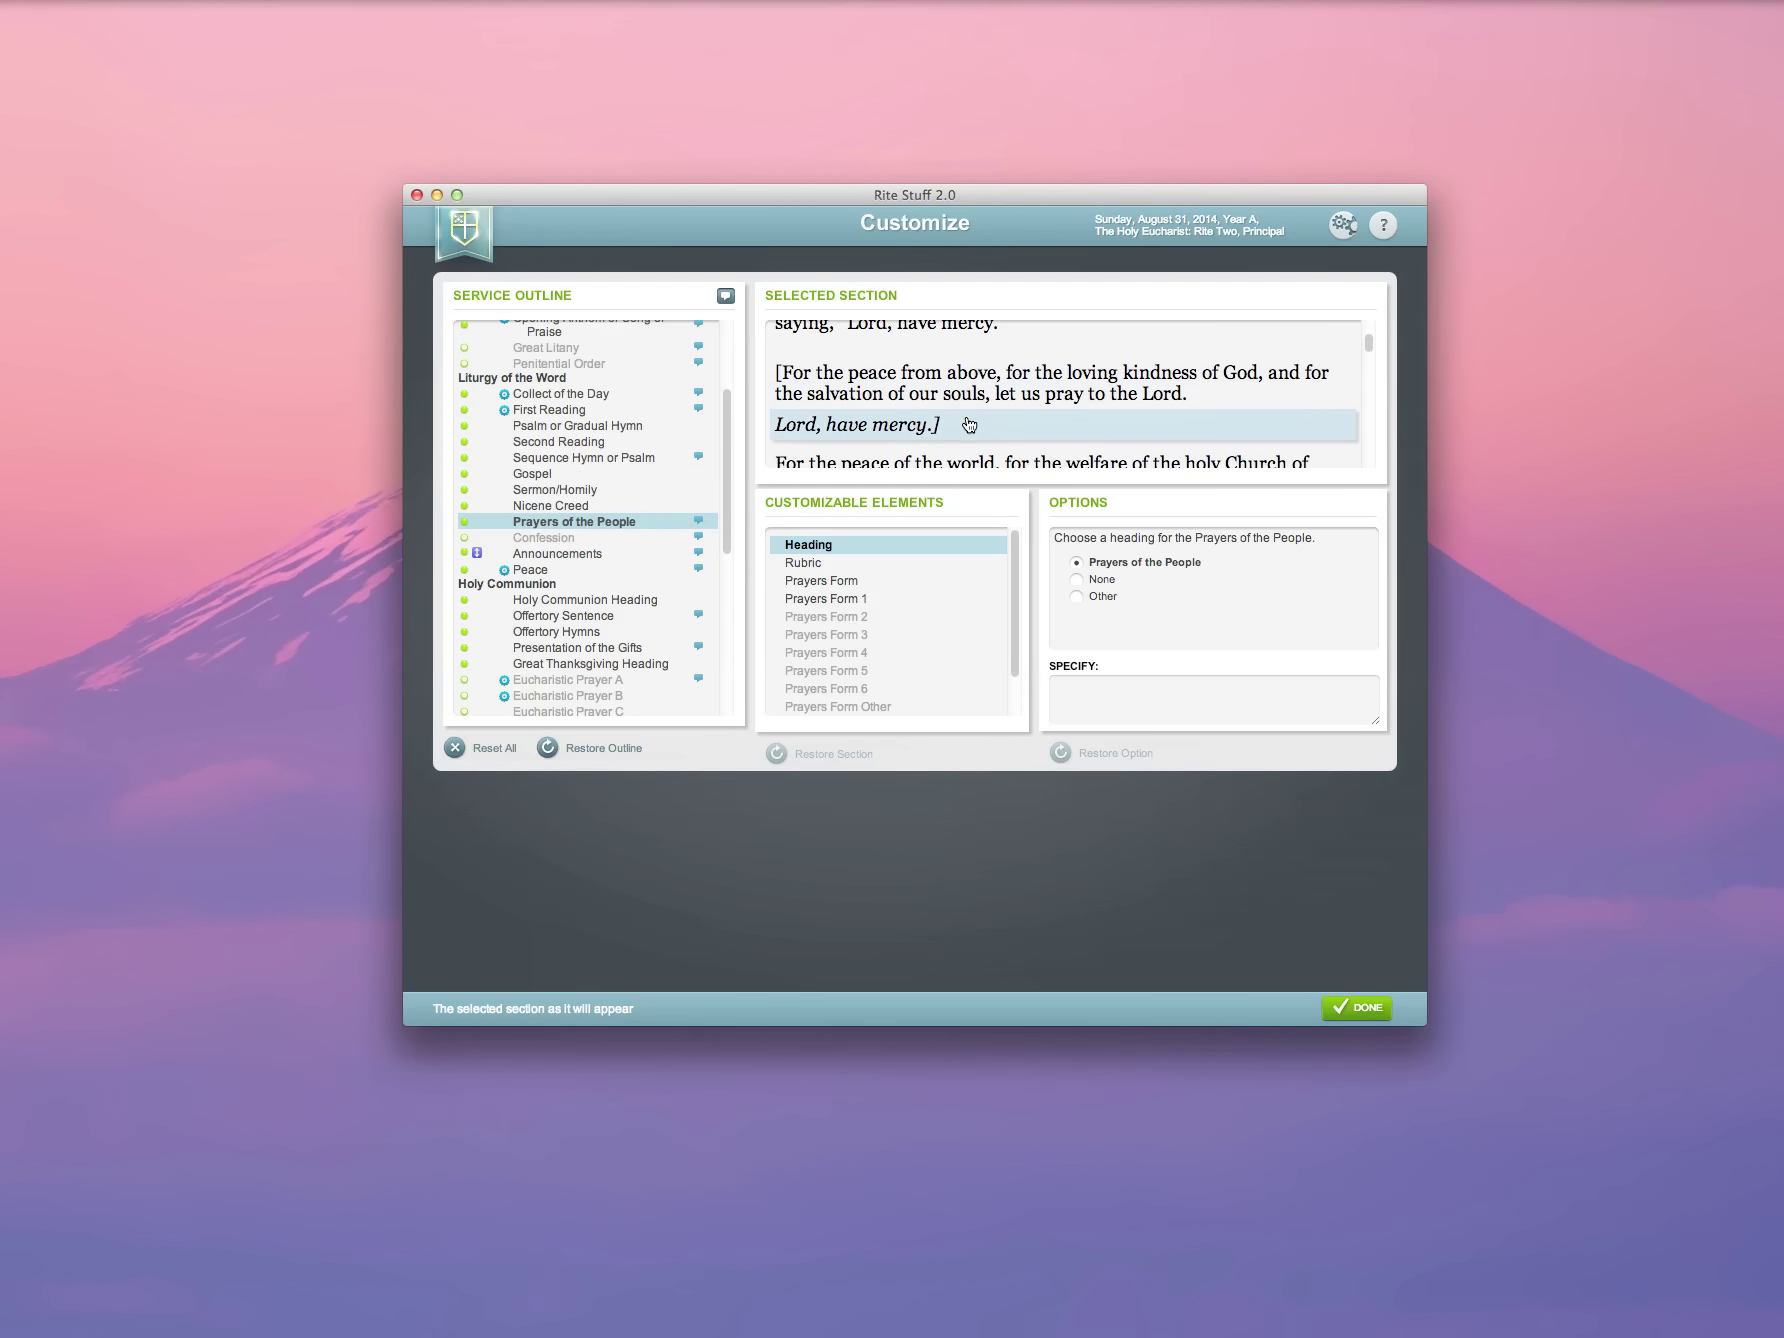
scroll(967, 423, "up", 5)
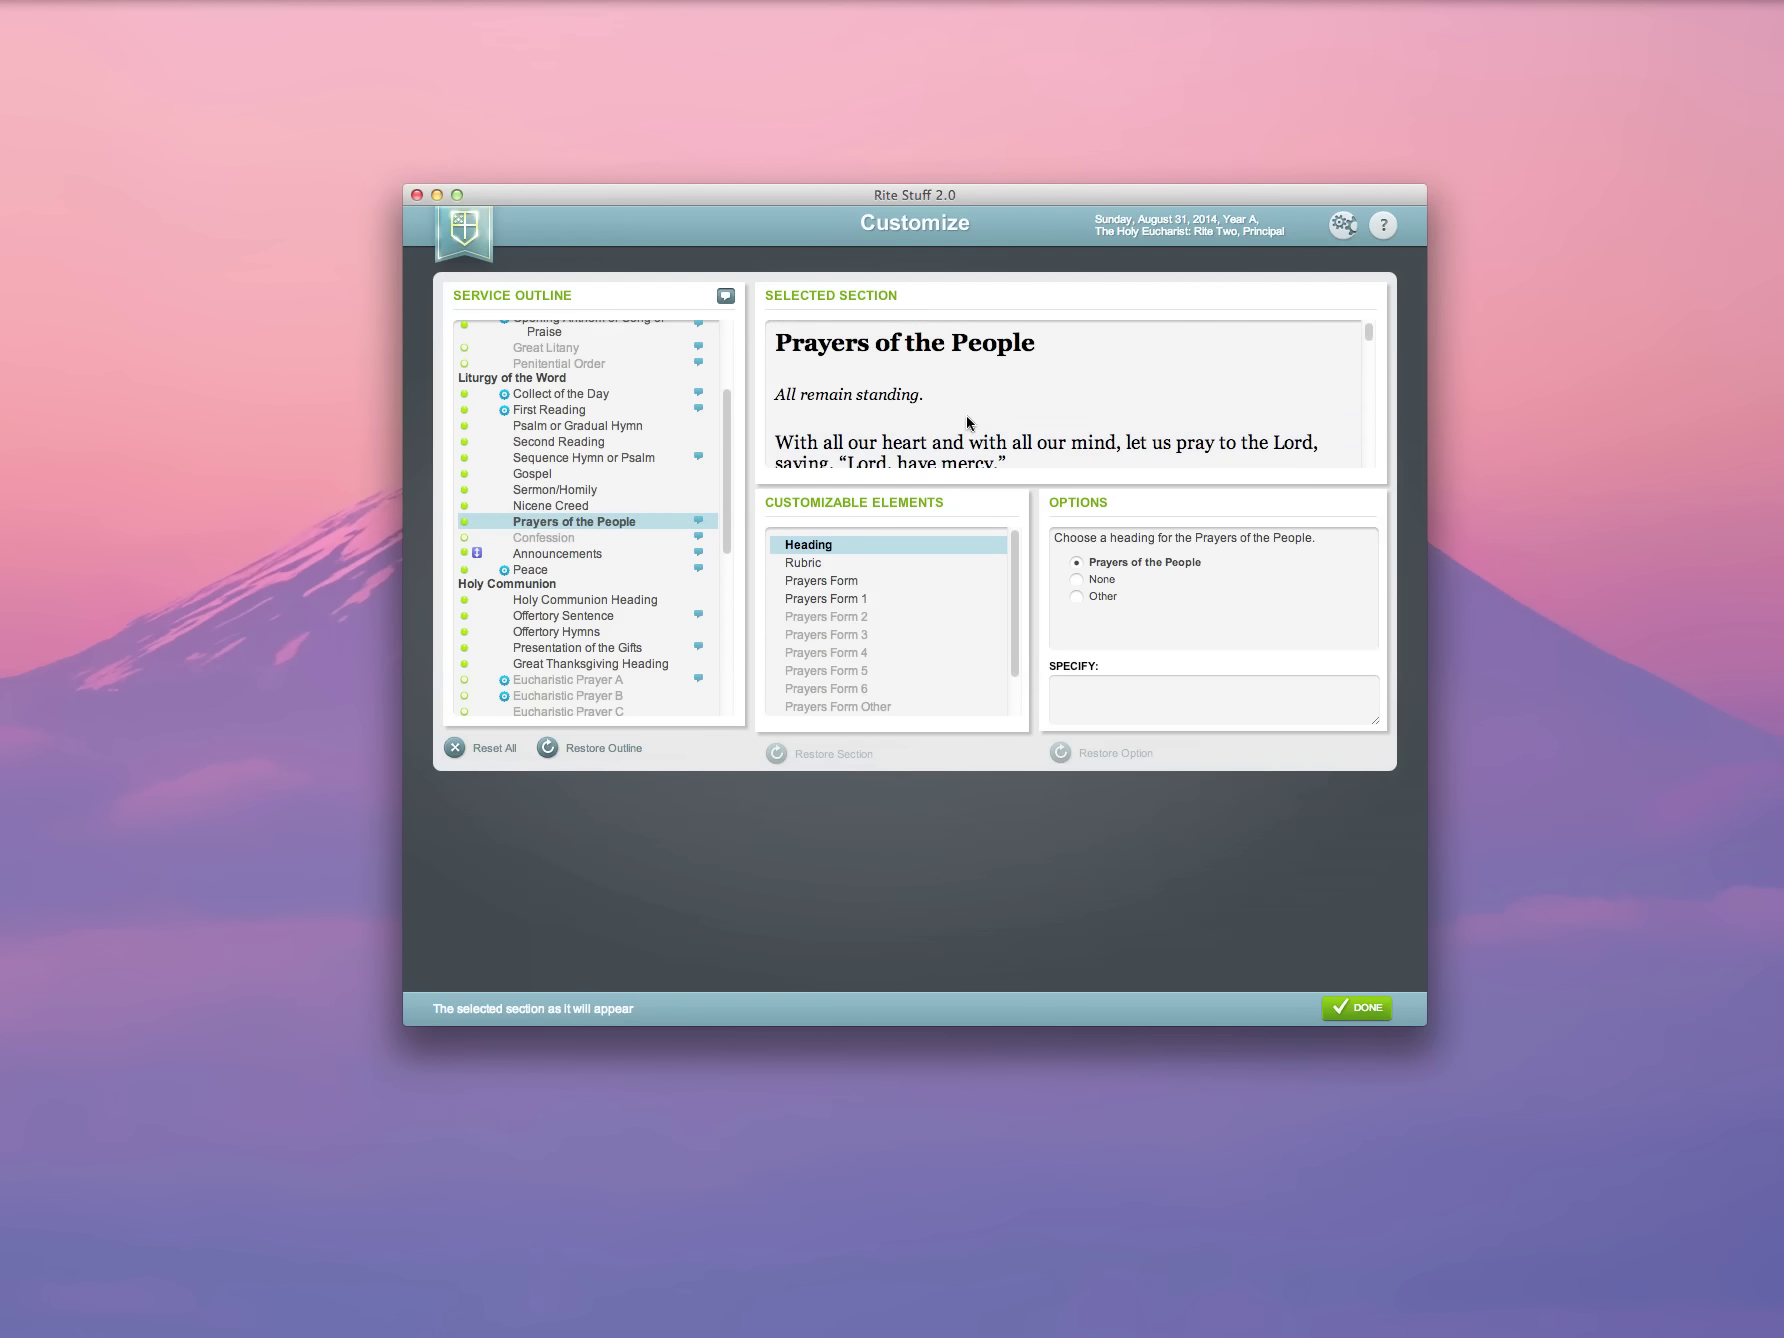
left_click(800, 585)
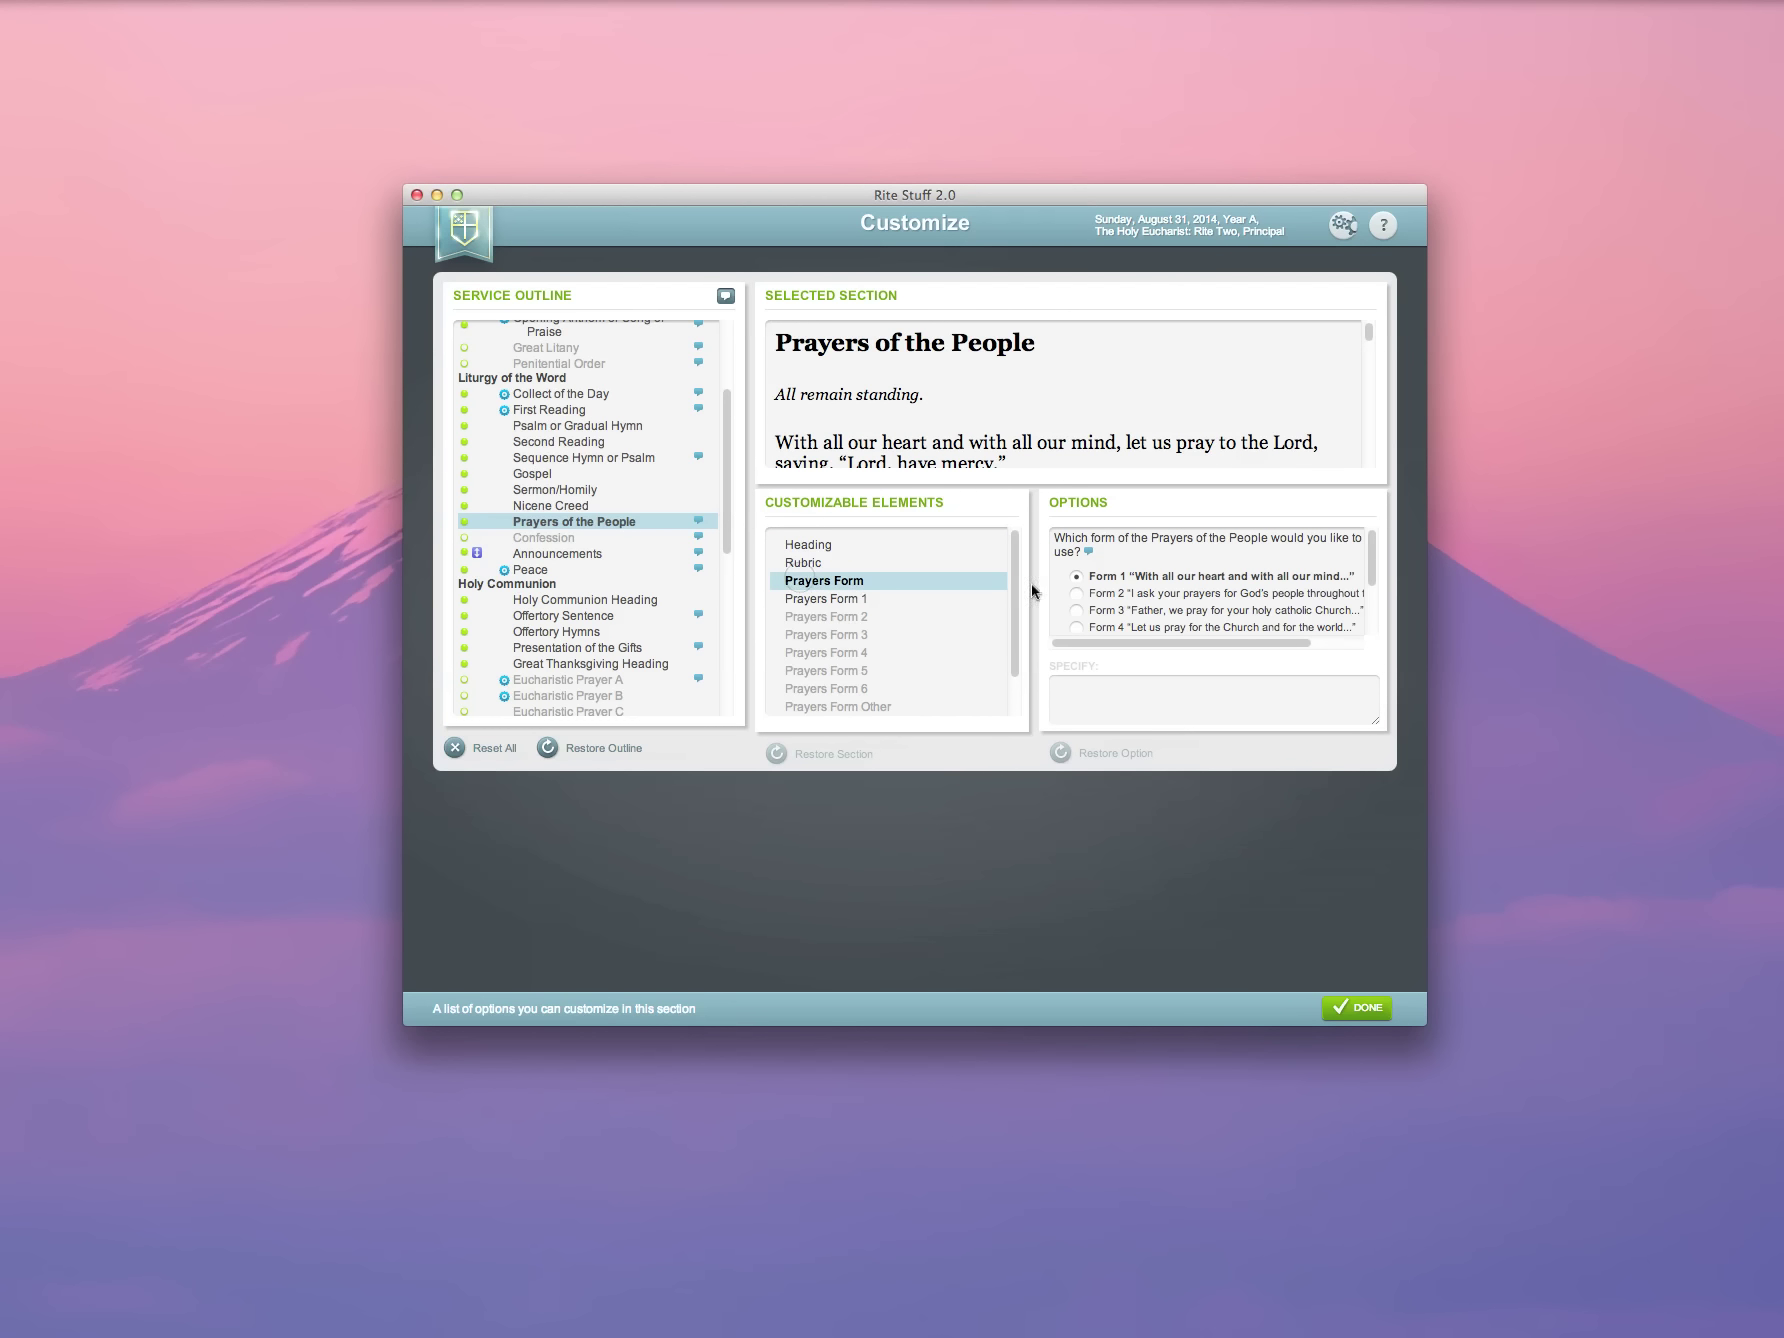
scroll(1113, 598, "down", 2)
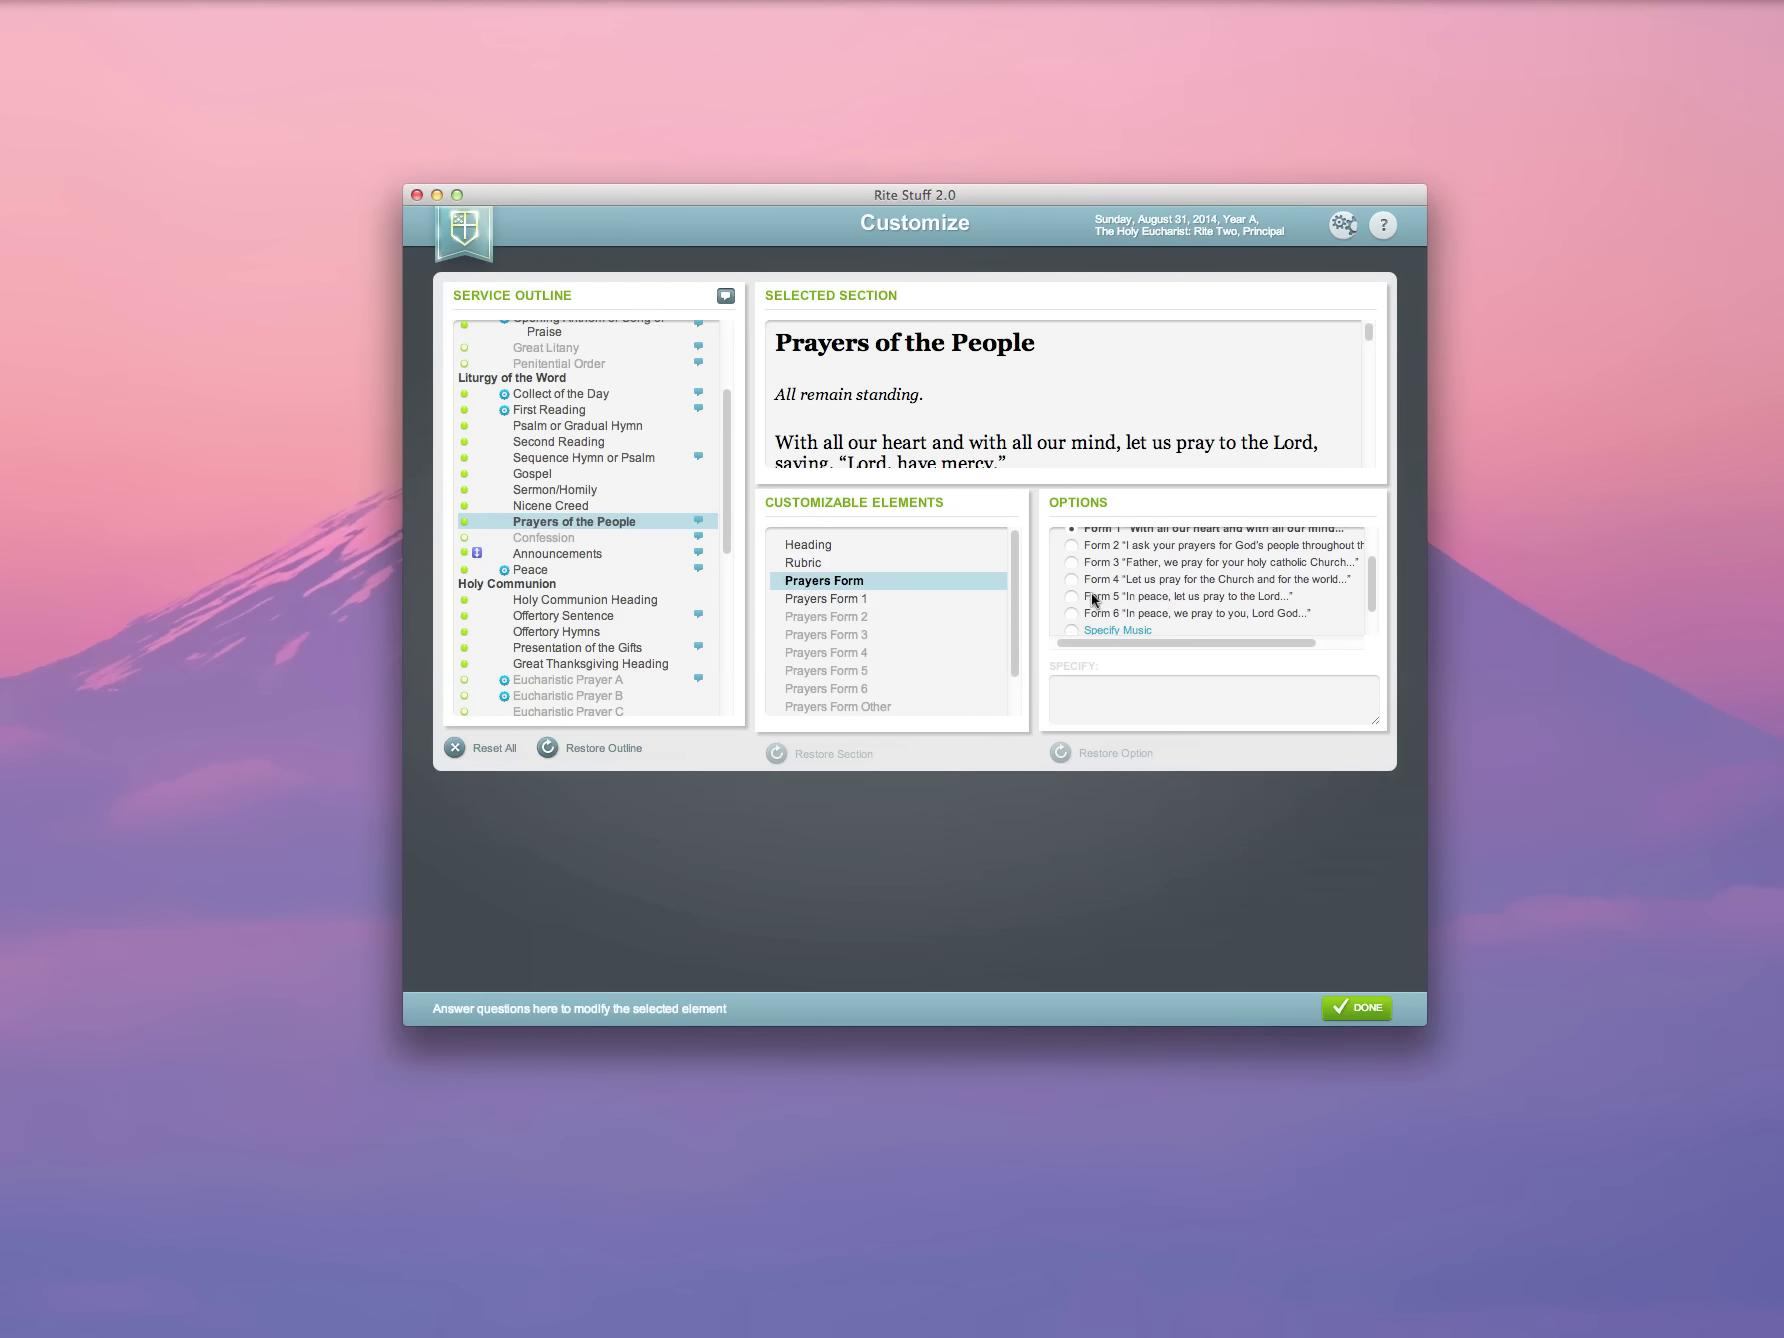
left_click(1073, 597)
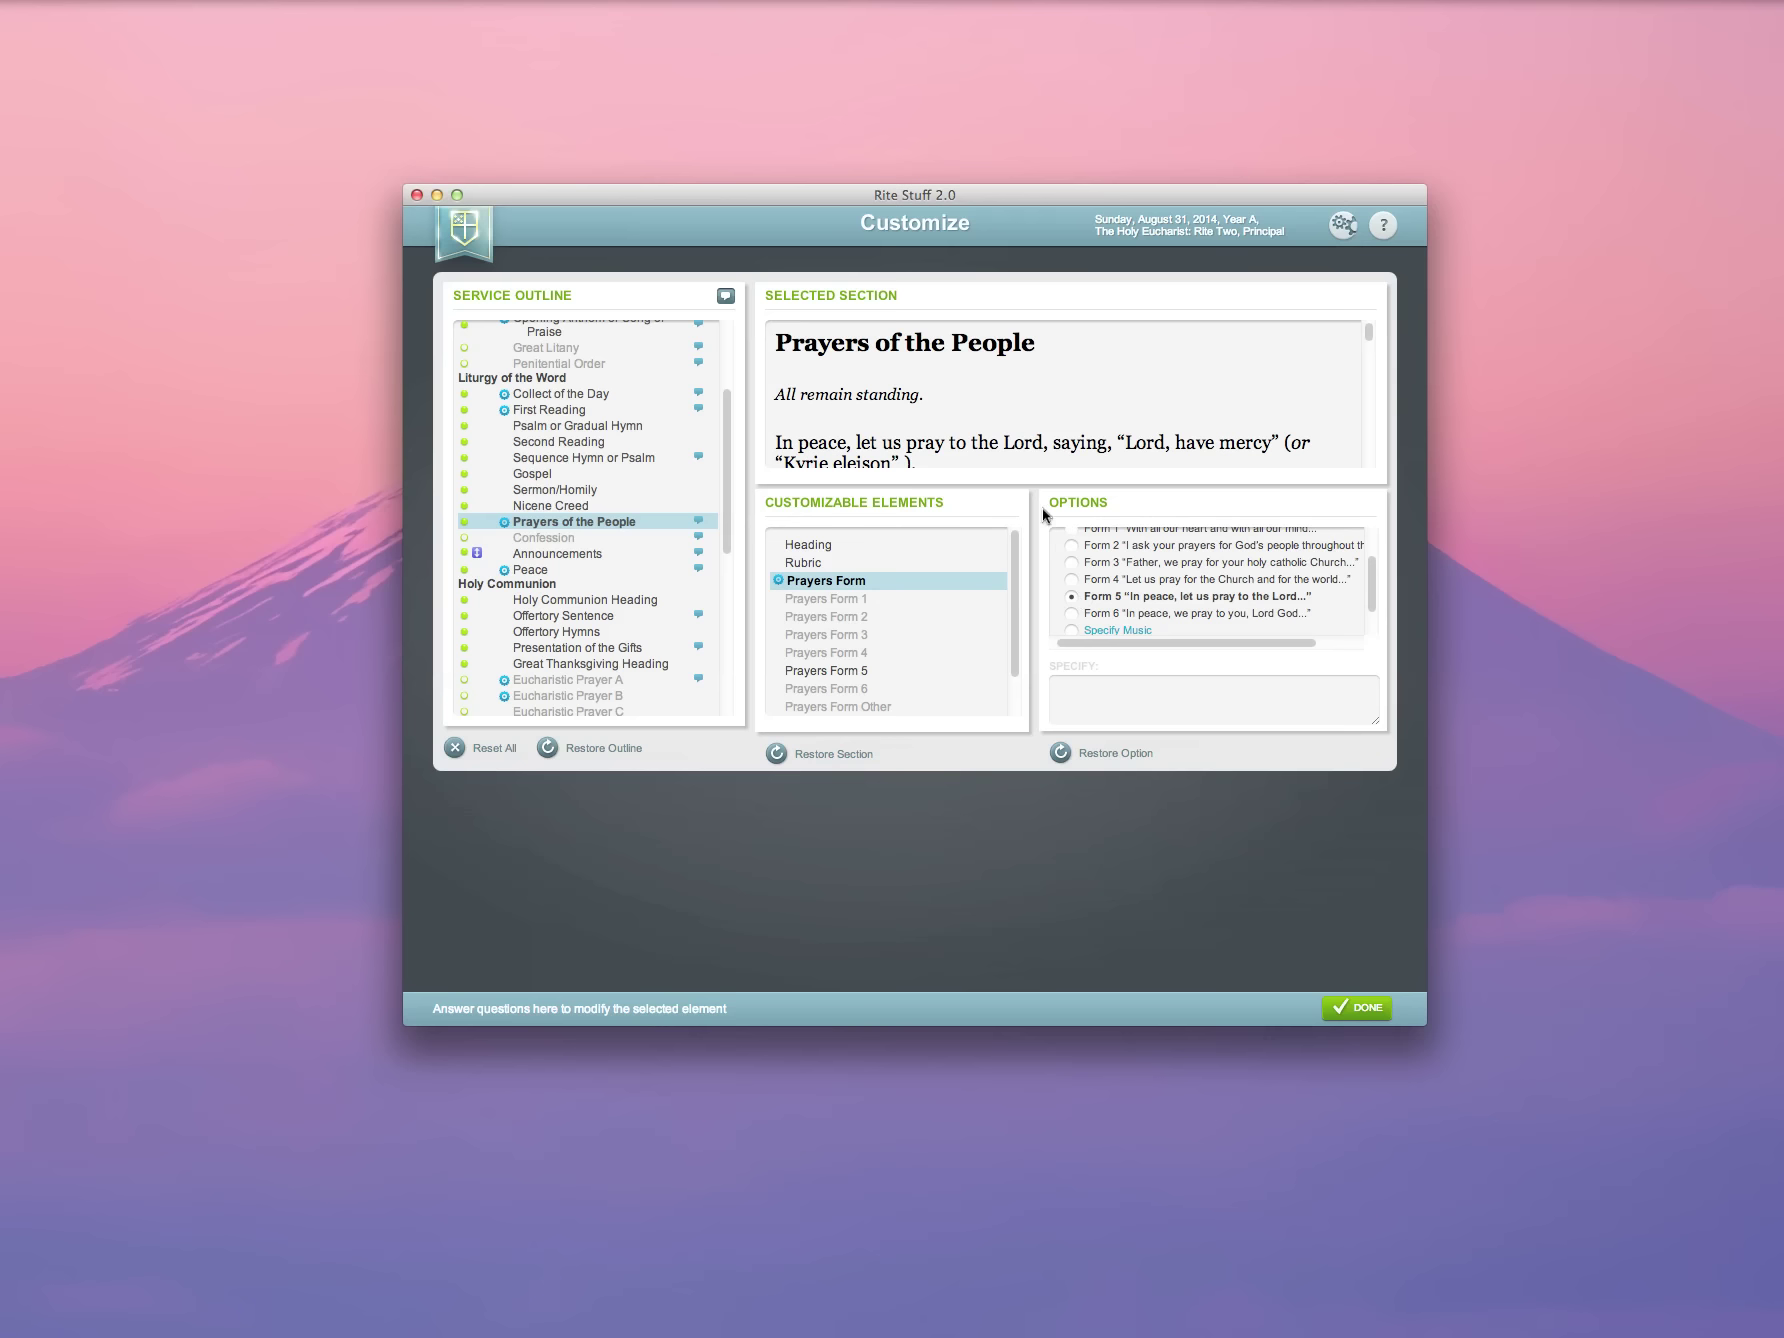
scroll(993, 441, "down", 4)
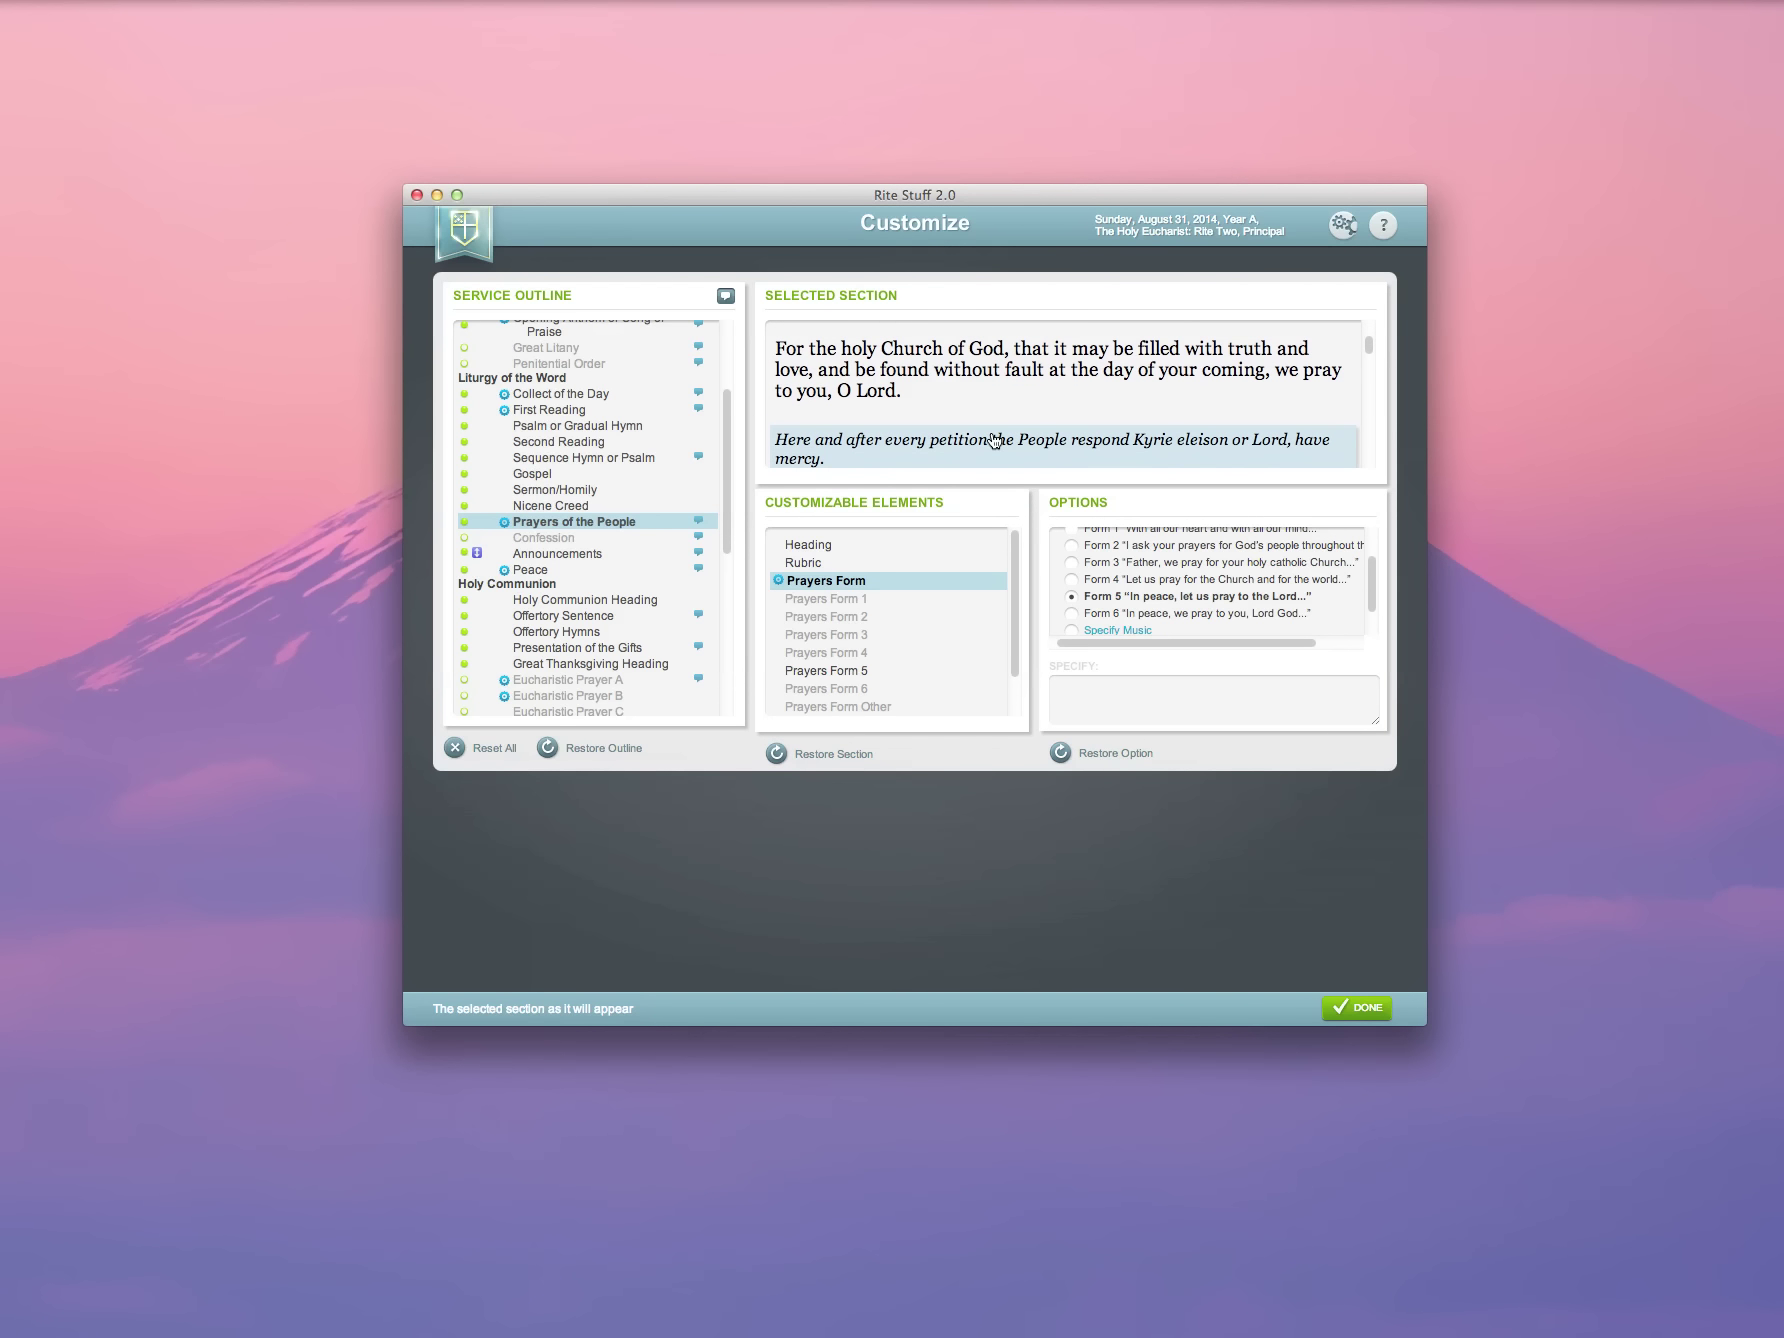
left_click(816, 678)
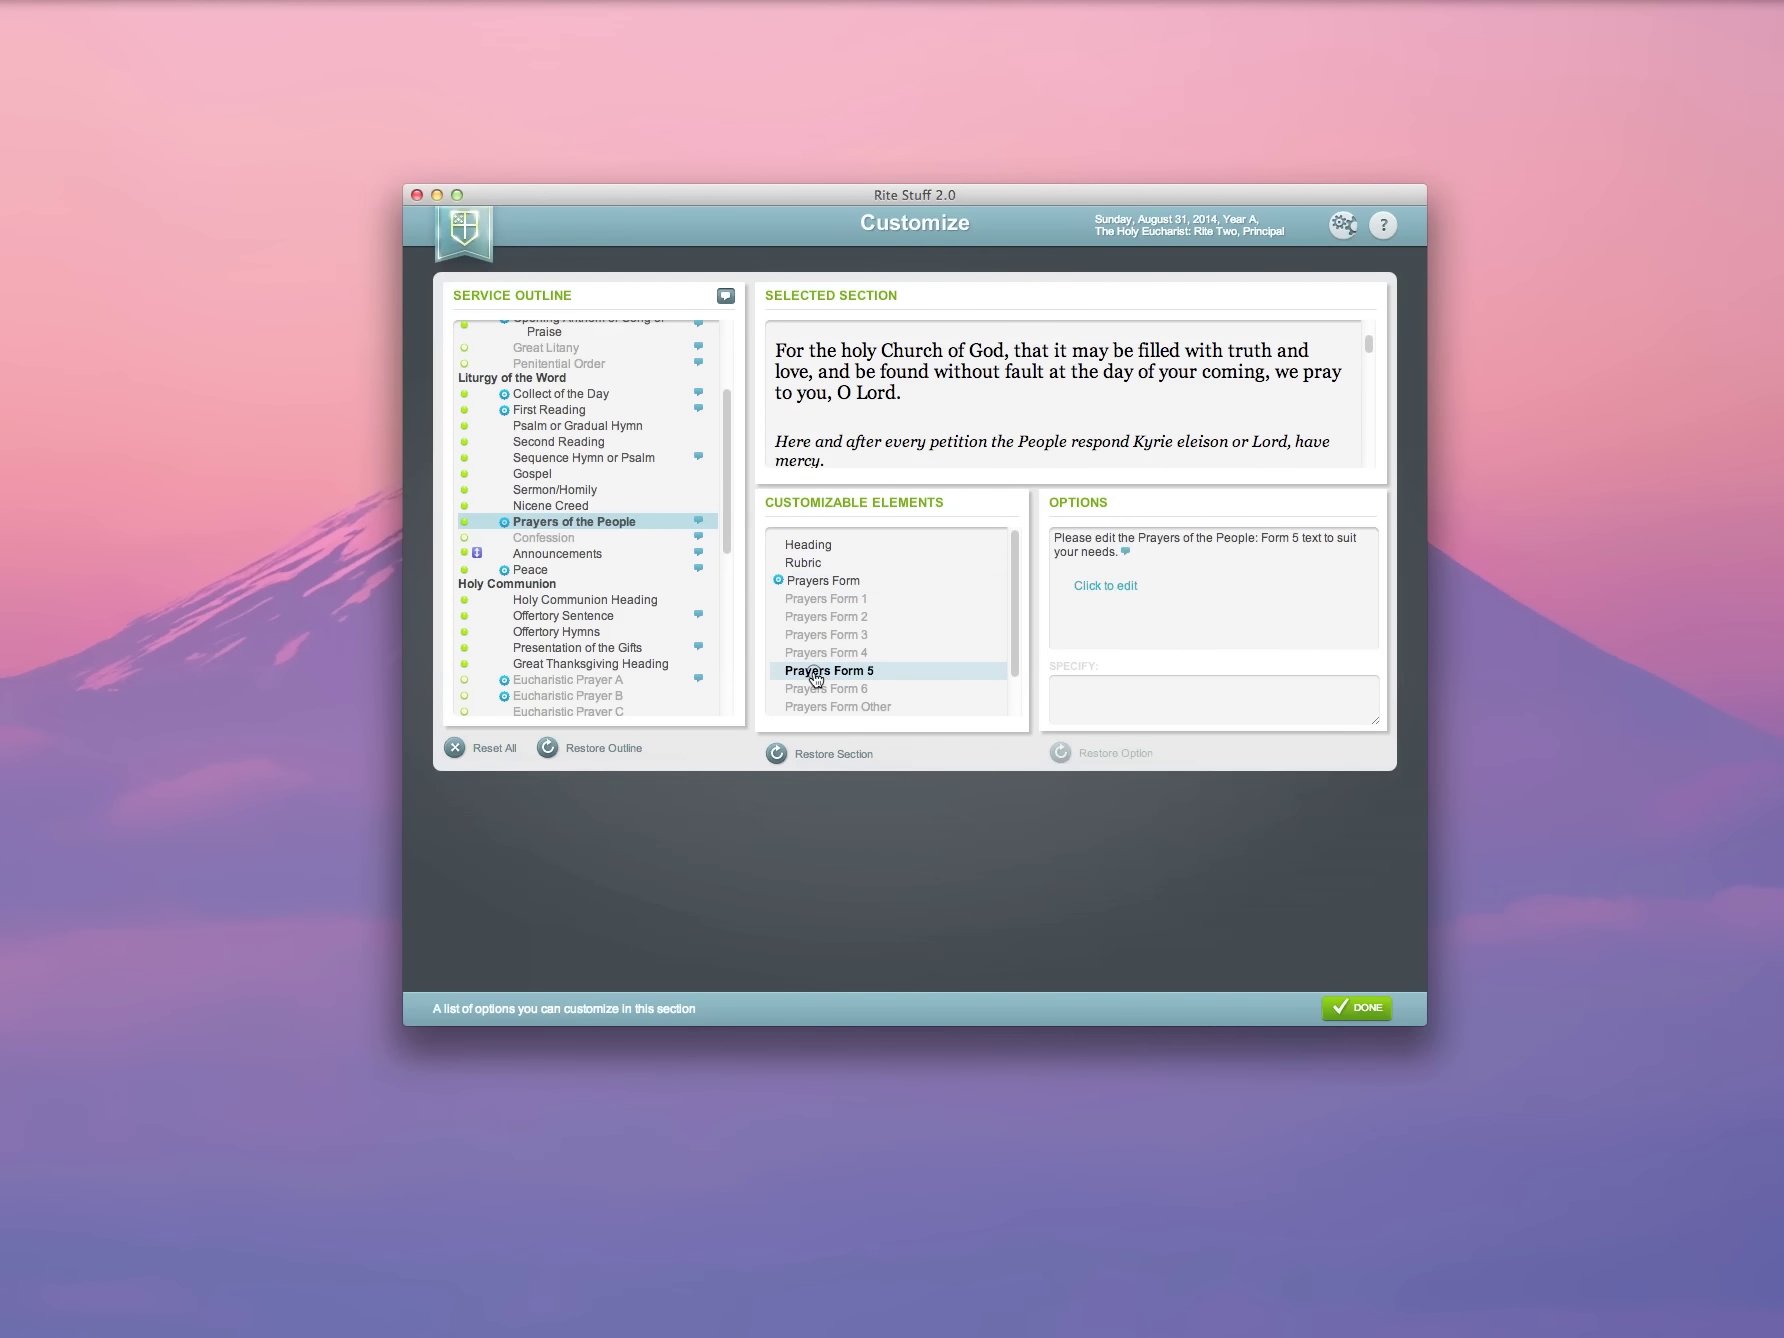
Step: Open the Prayers of the People Form 5 text and remove the "N." placeholder before "our Presiding Bishop" in the bishops' petition
left_click(1118, 588)
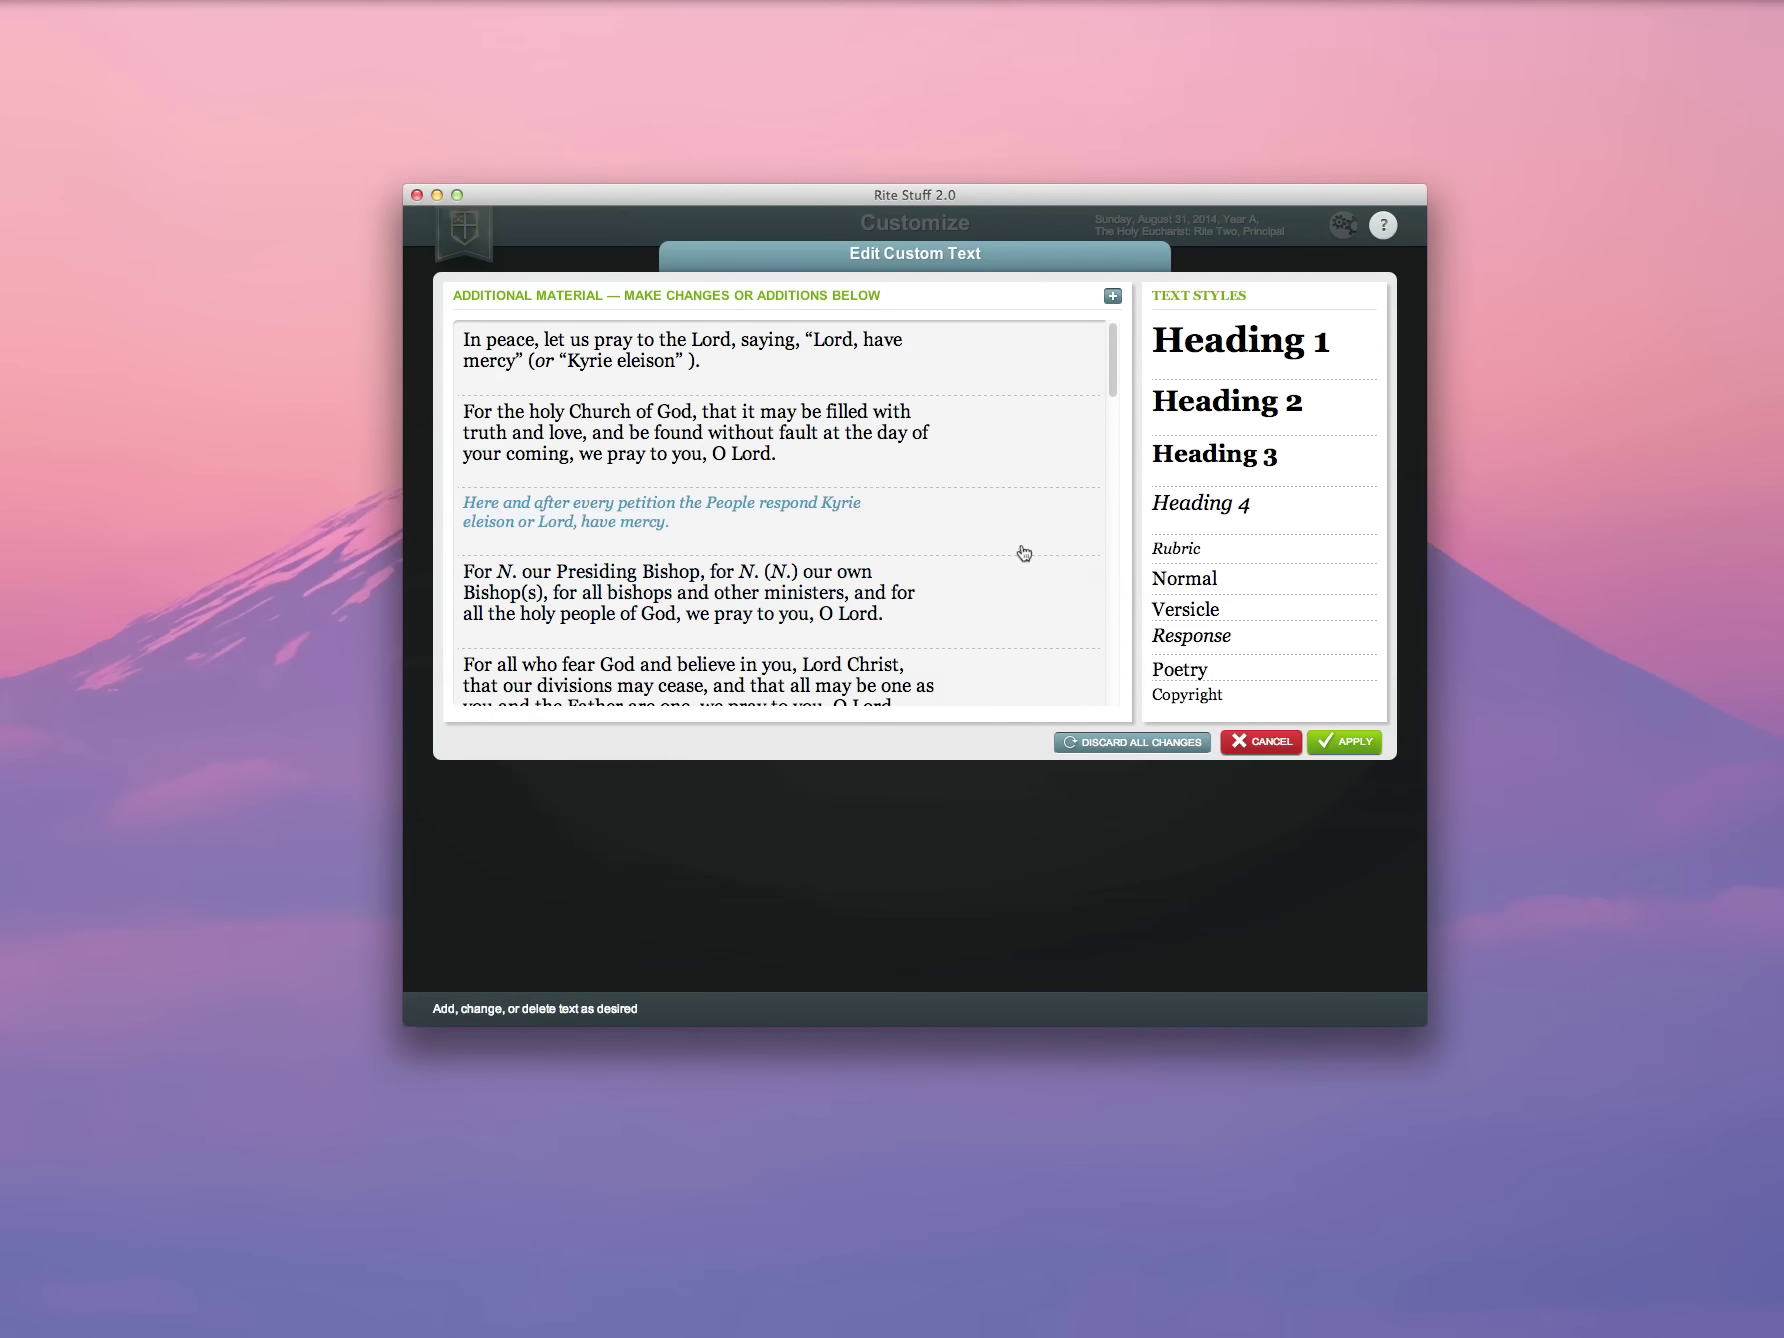
scroll(938, 555, "down", 3)
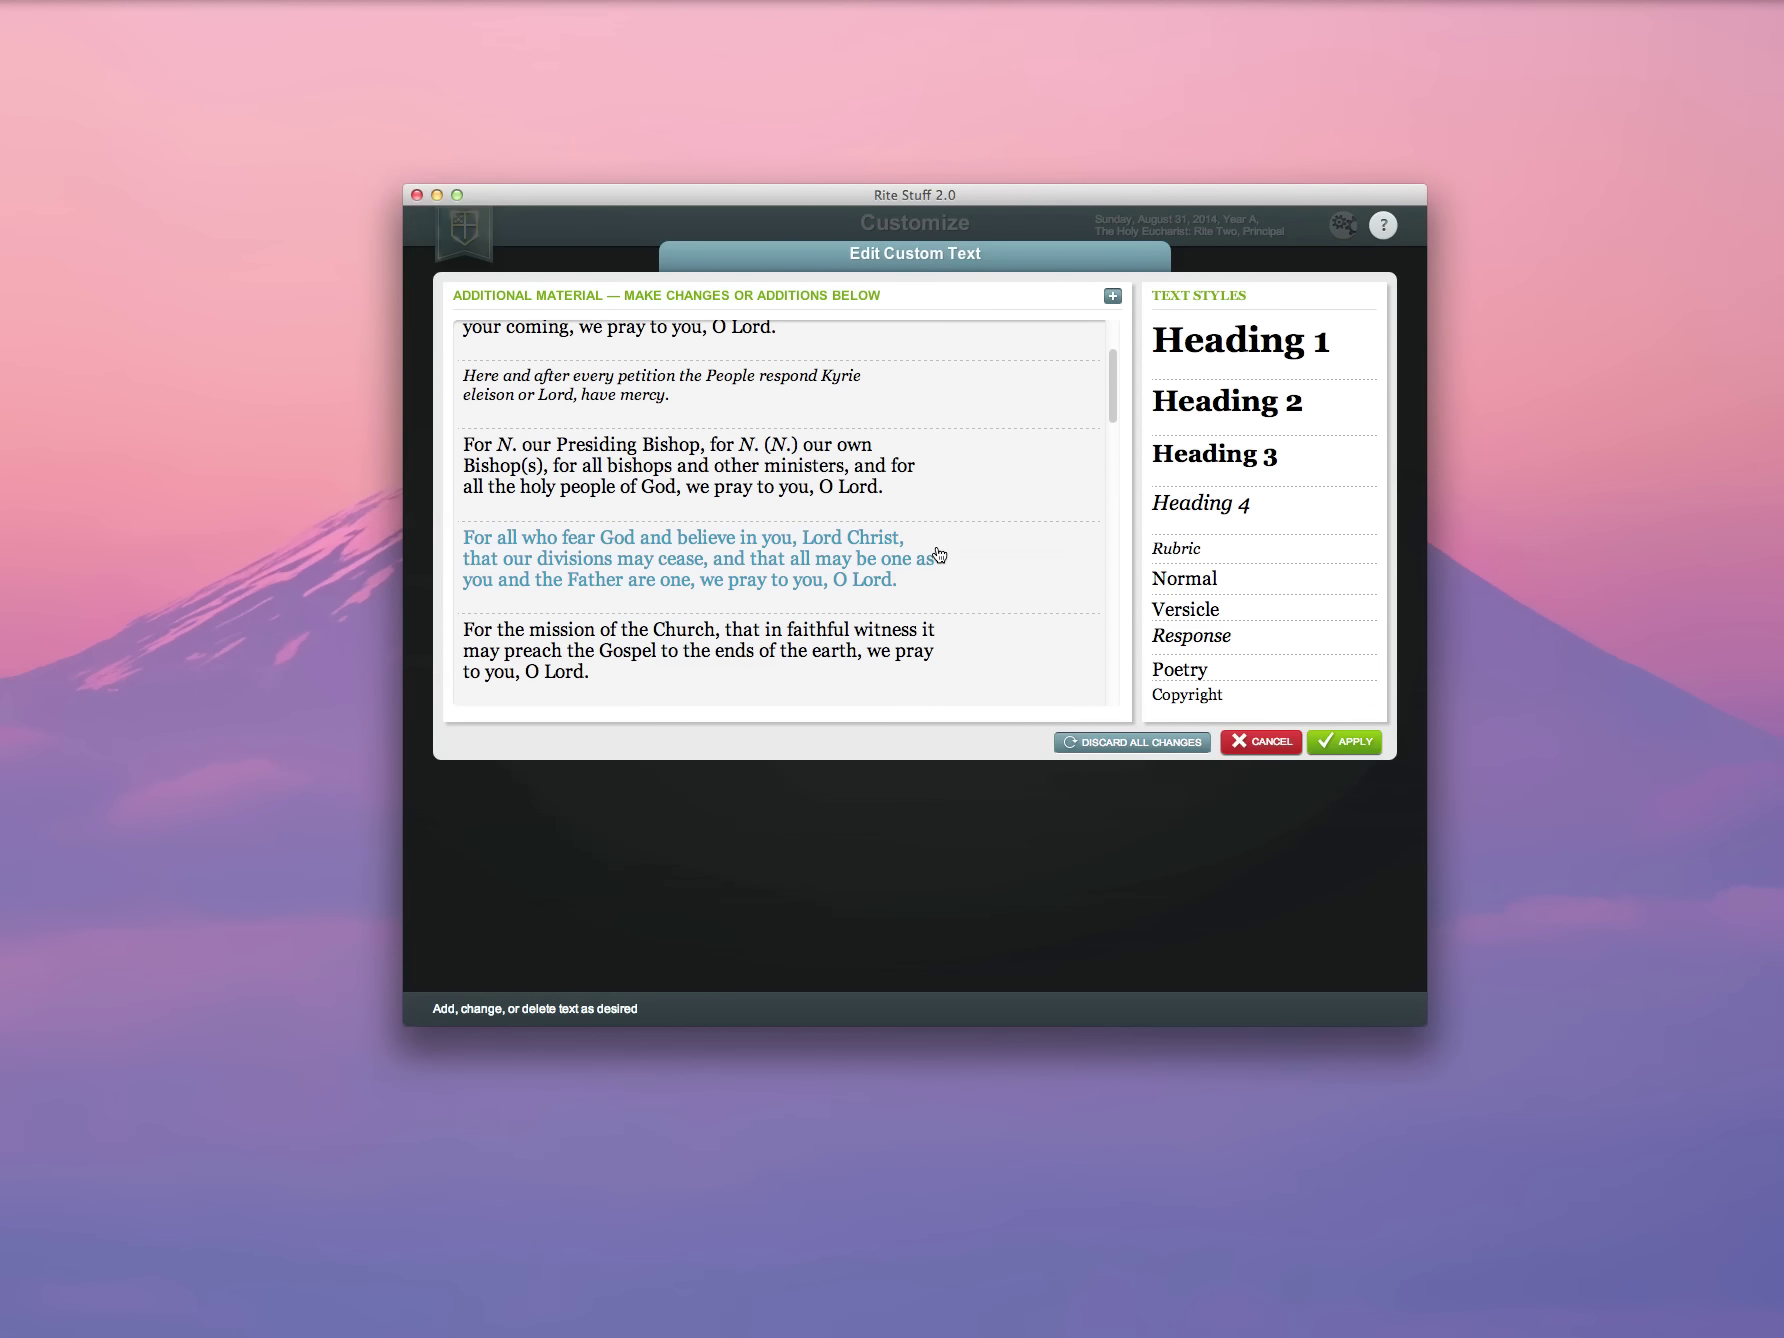
left_click(730, 487)
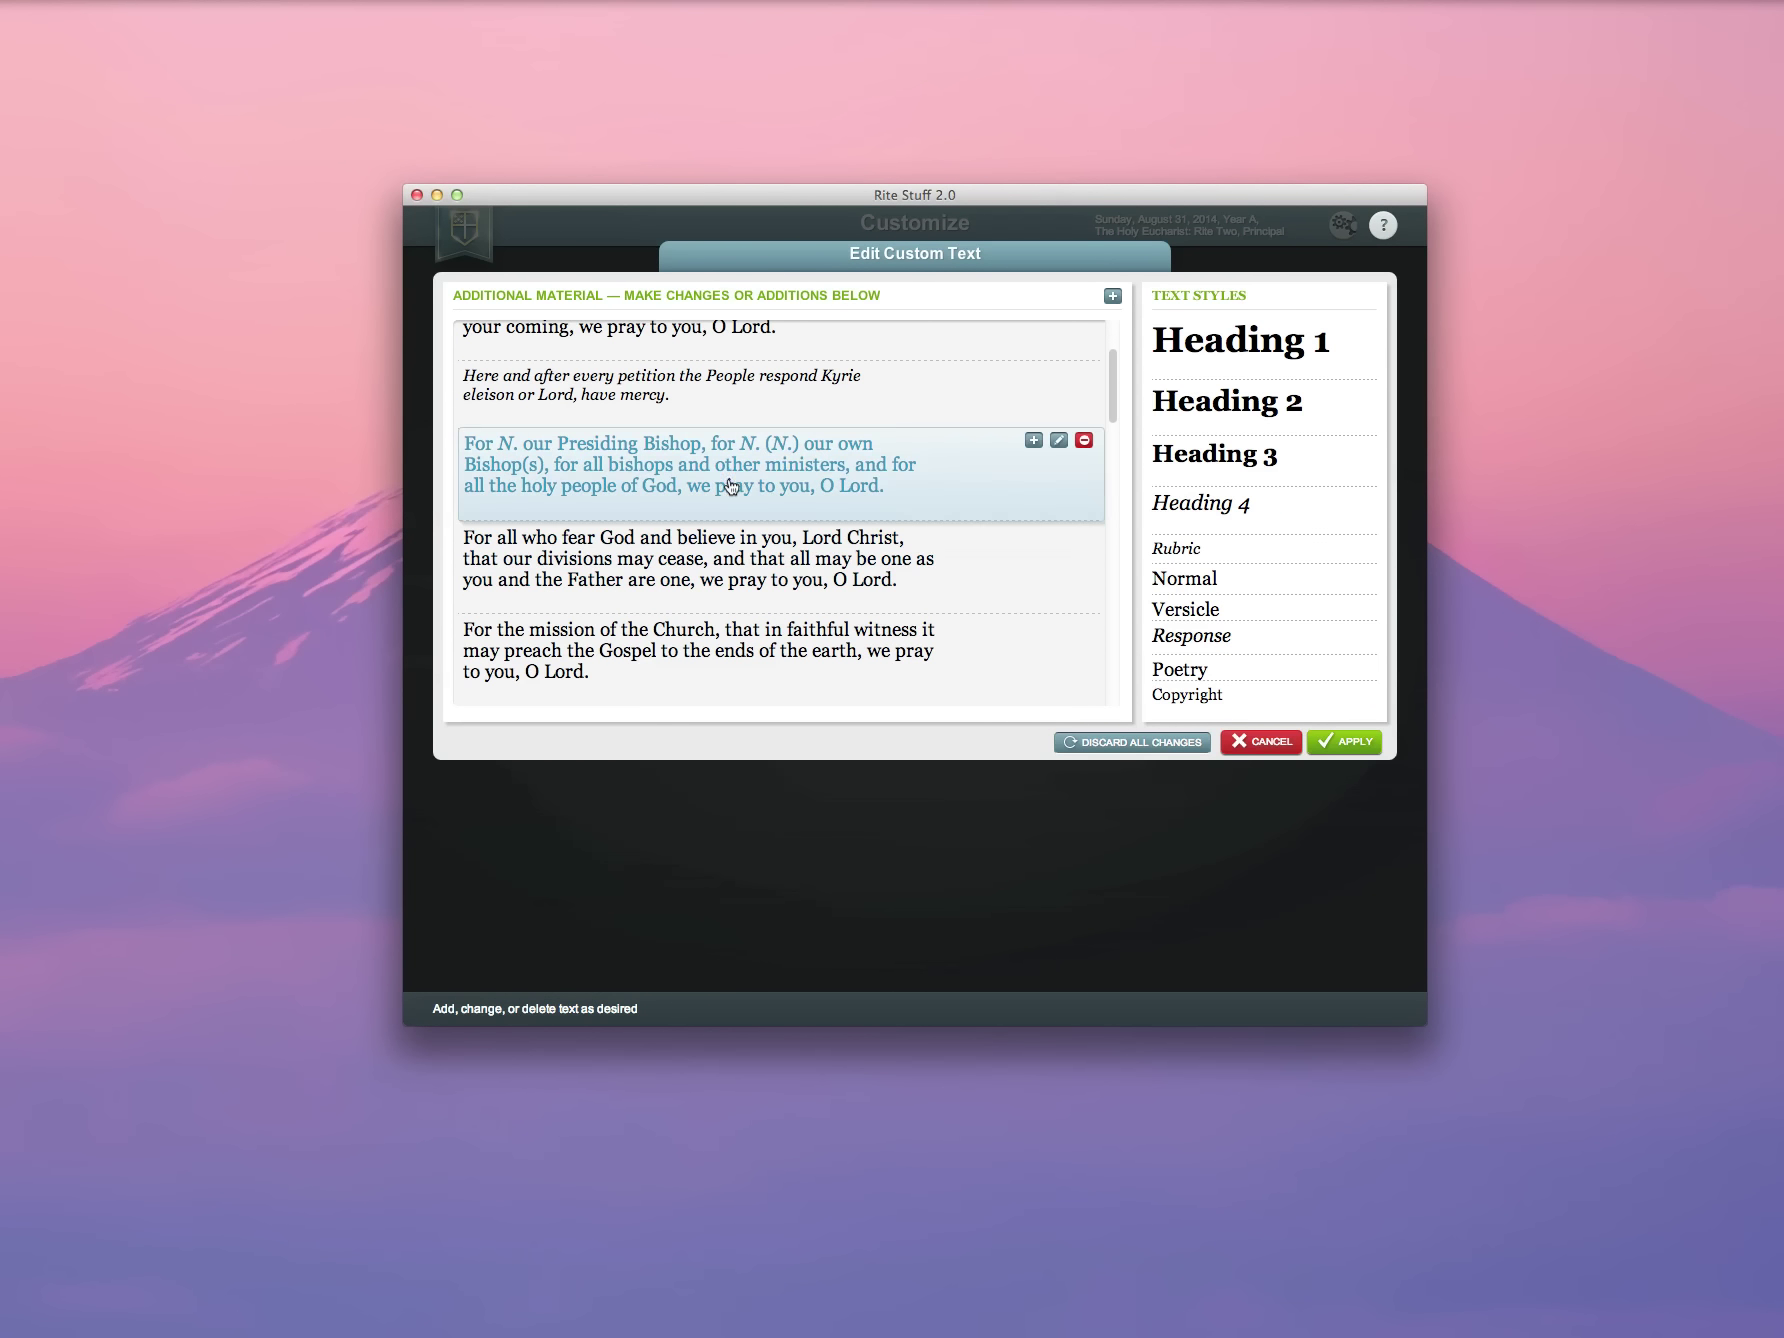
left_click(1058, 440)
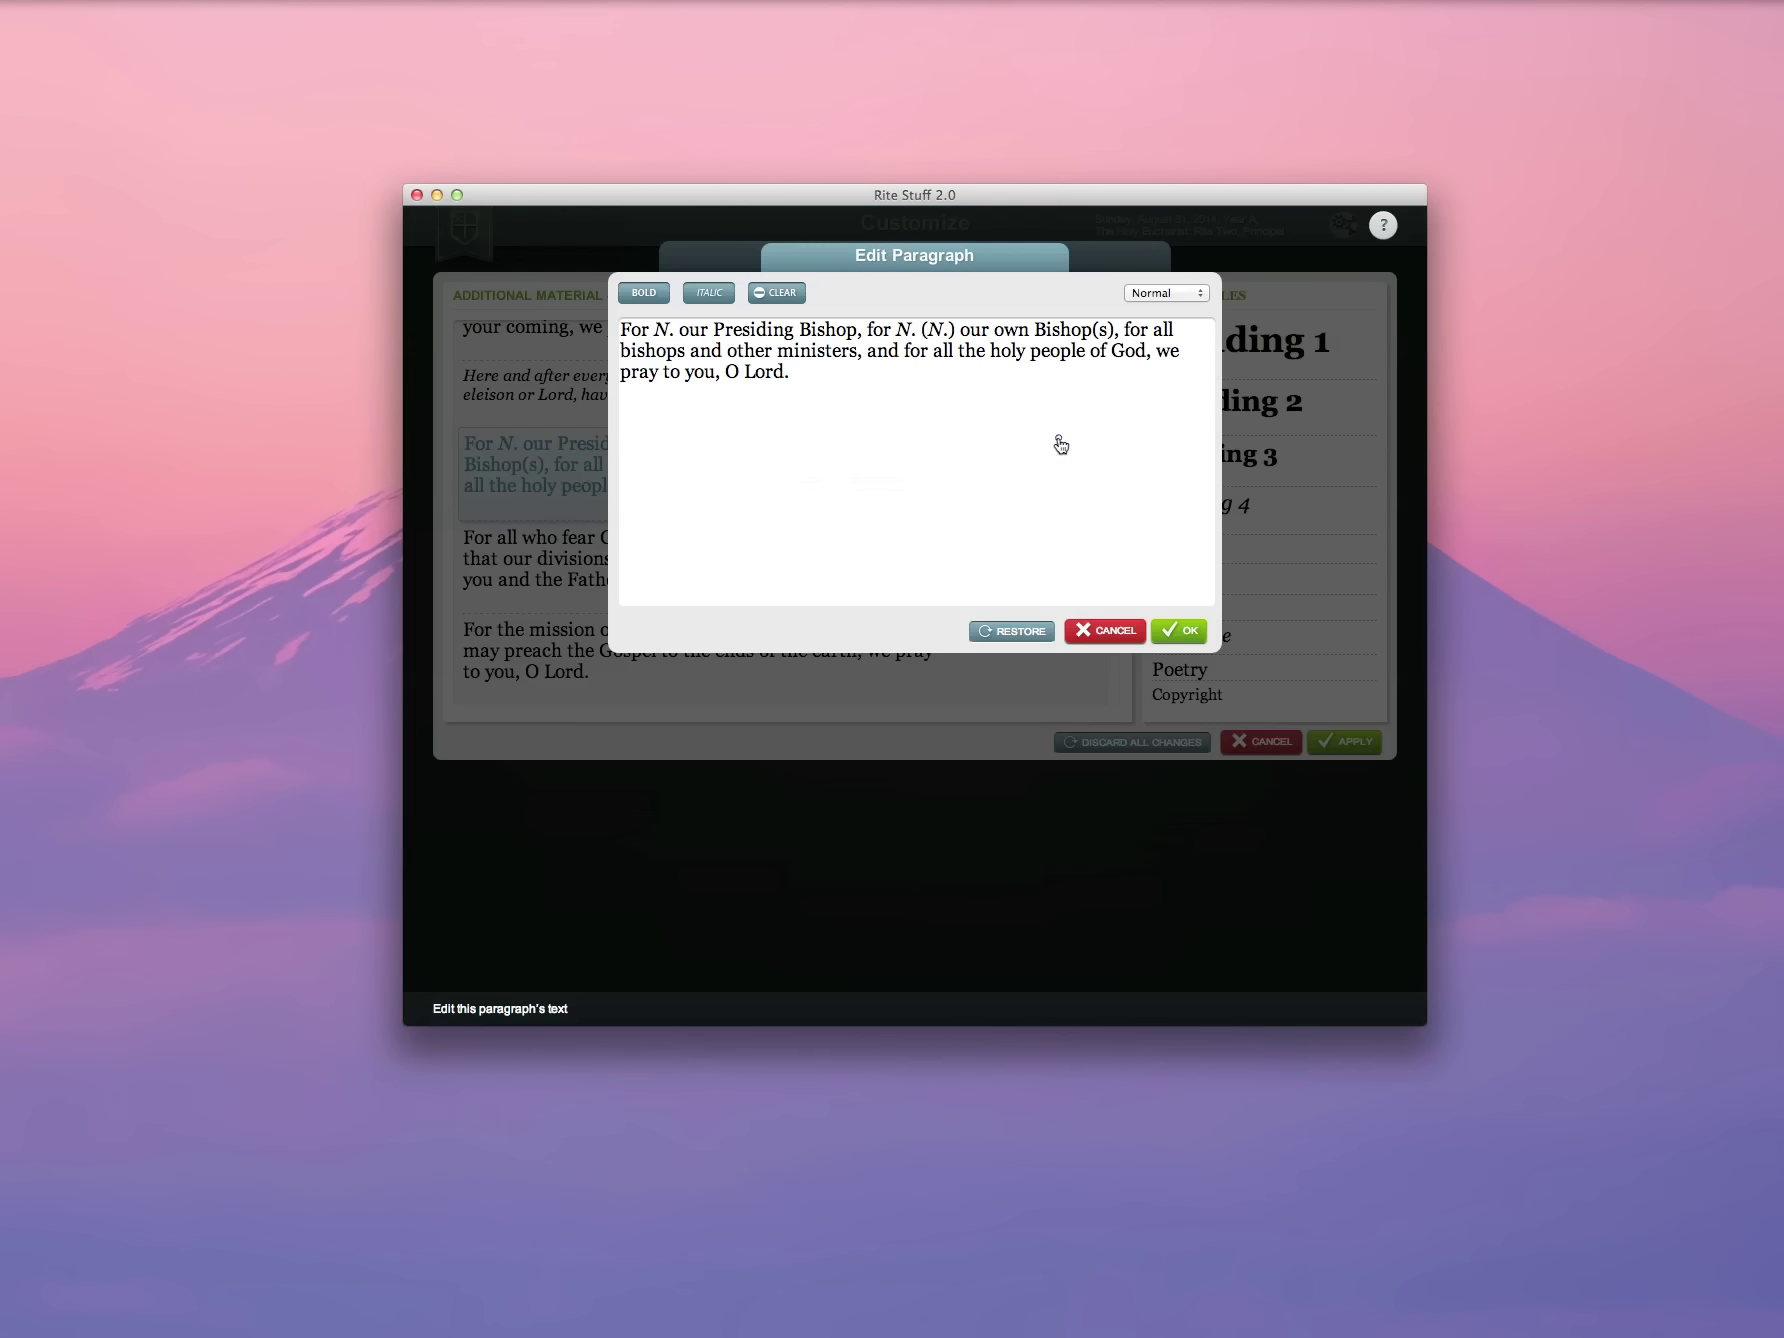
left_click(666, 330)
key("BackSpace")
key("BackSpace")
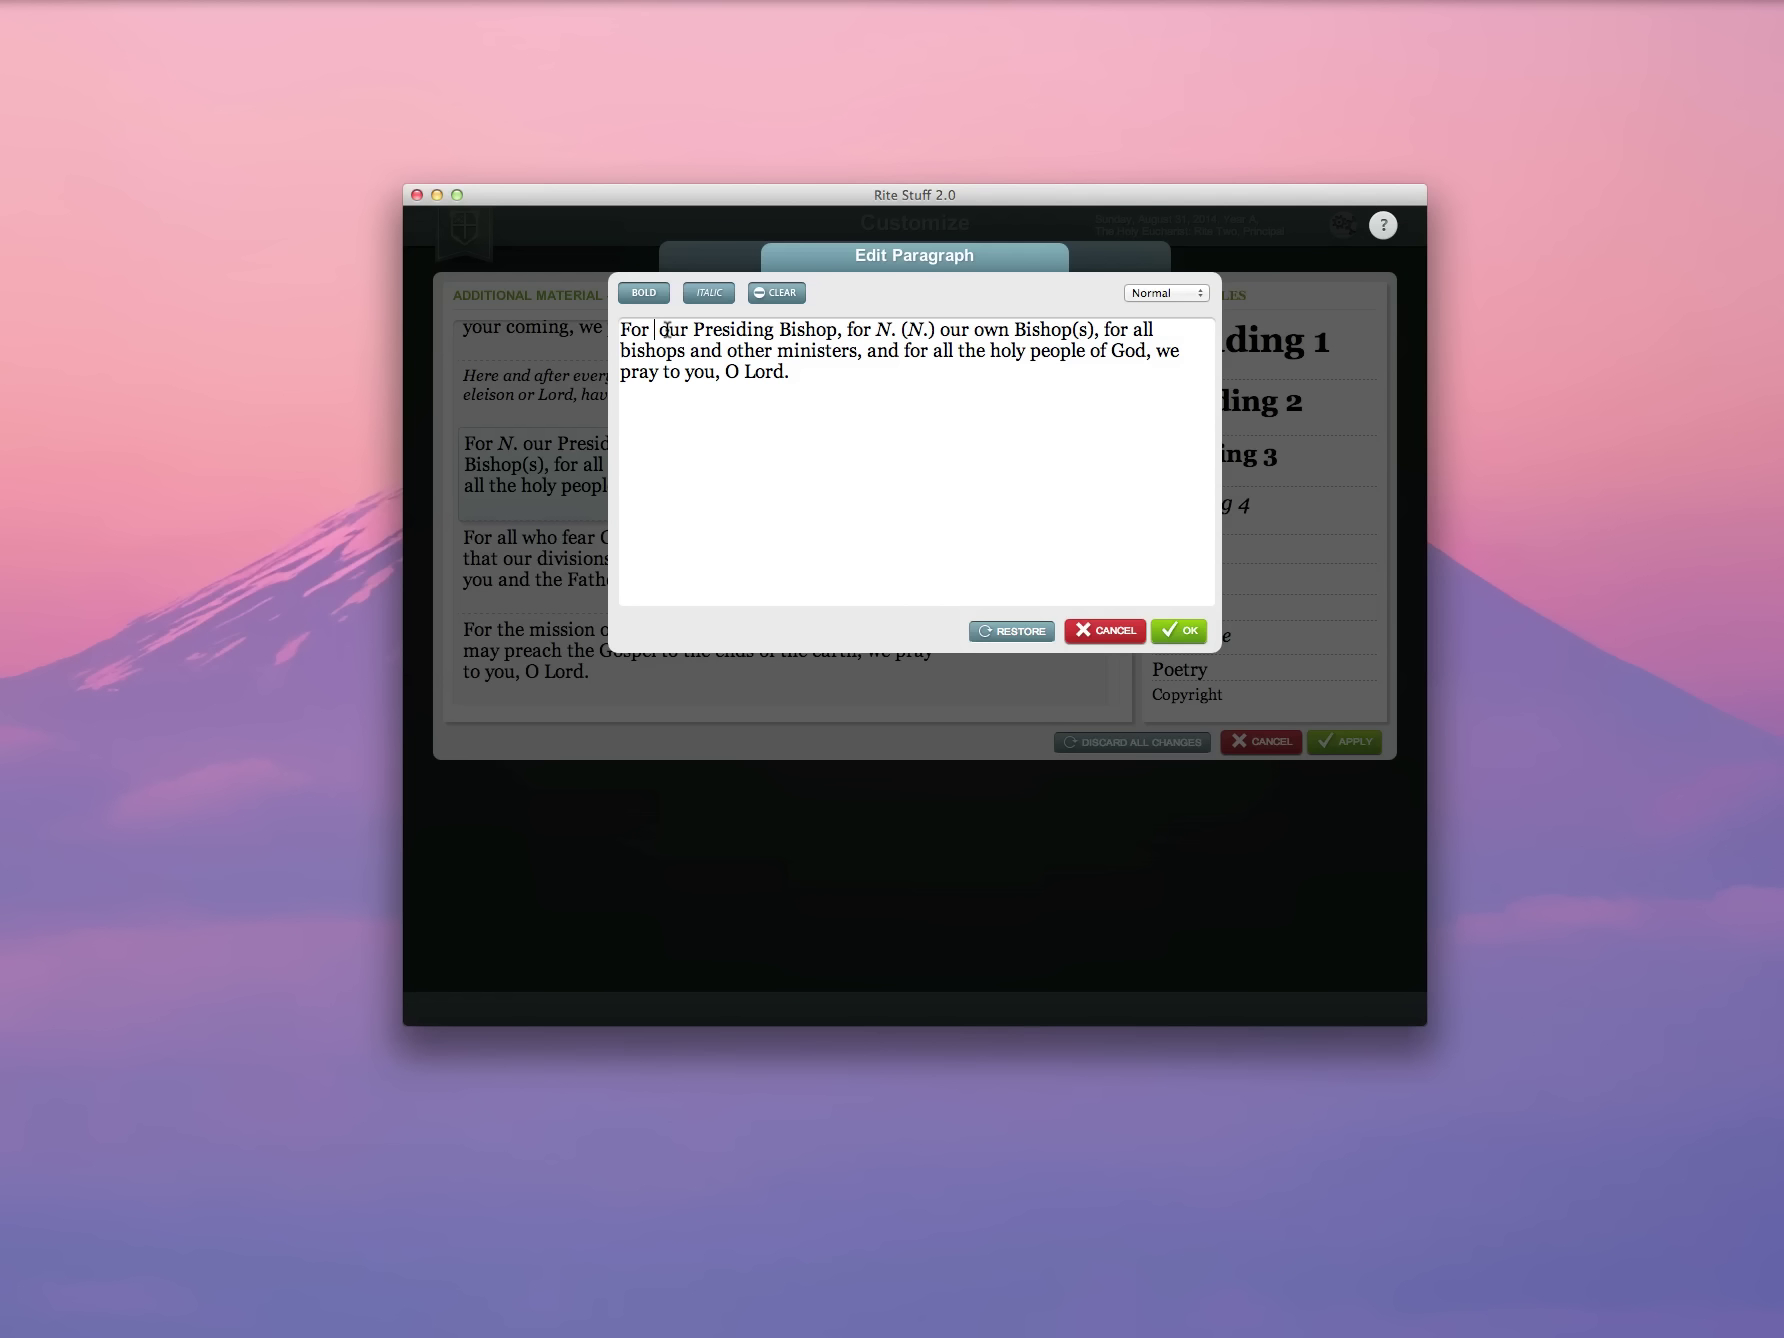
type("katharine")
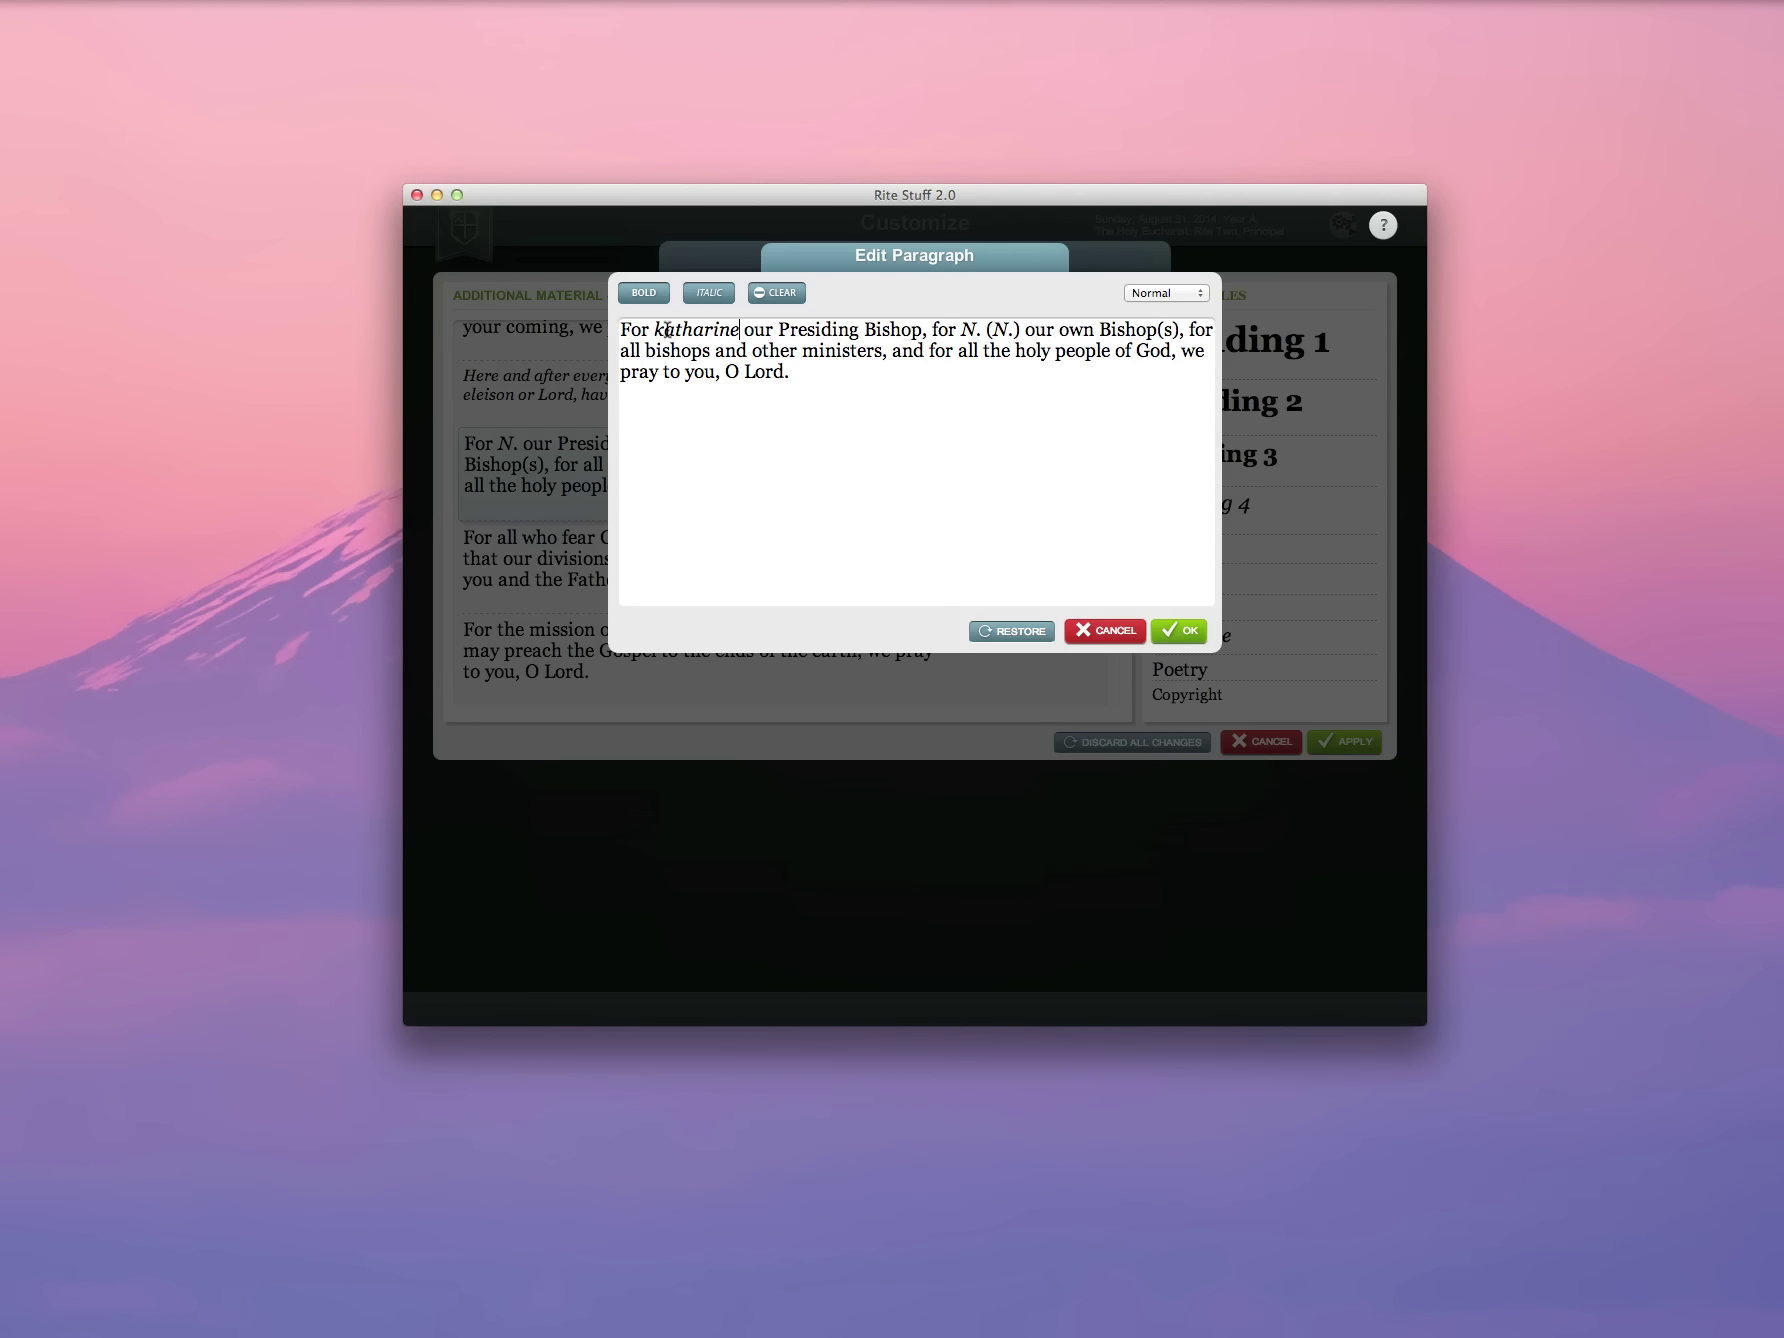
key("BackSpace")
key("BackSpace")
key("BackSpace")
key("BackSpace")
key("BackSpace")
key("BackSpace")
key("BackSpace")
key("BackSpace")
key("BackSpace")
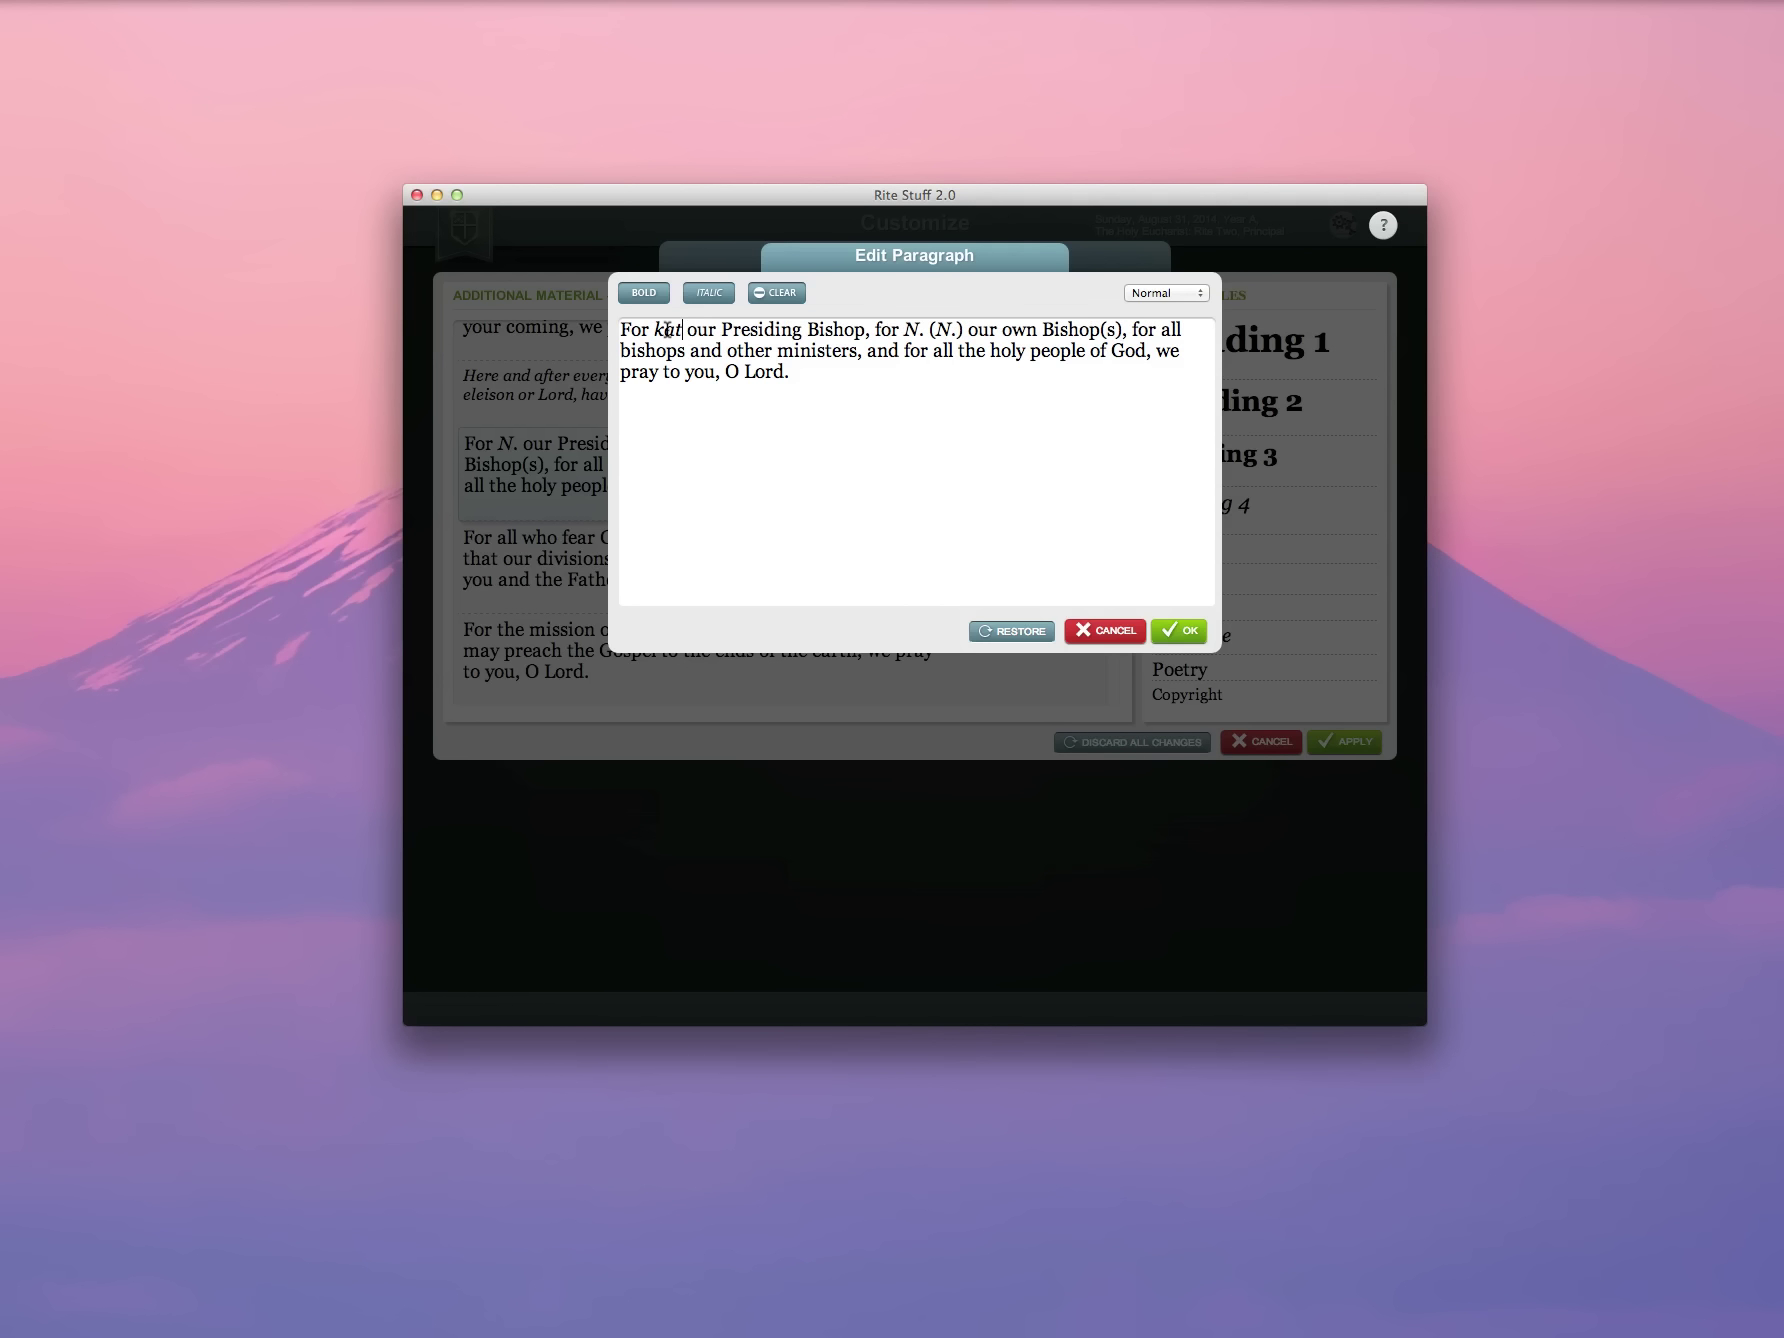
Step: Enter the Presiding Bishop's capitalized first name in the petition and remove its italic formatting
type("Katharine")
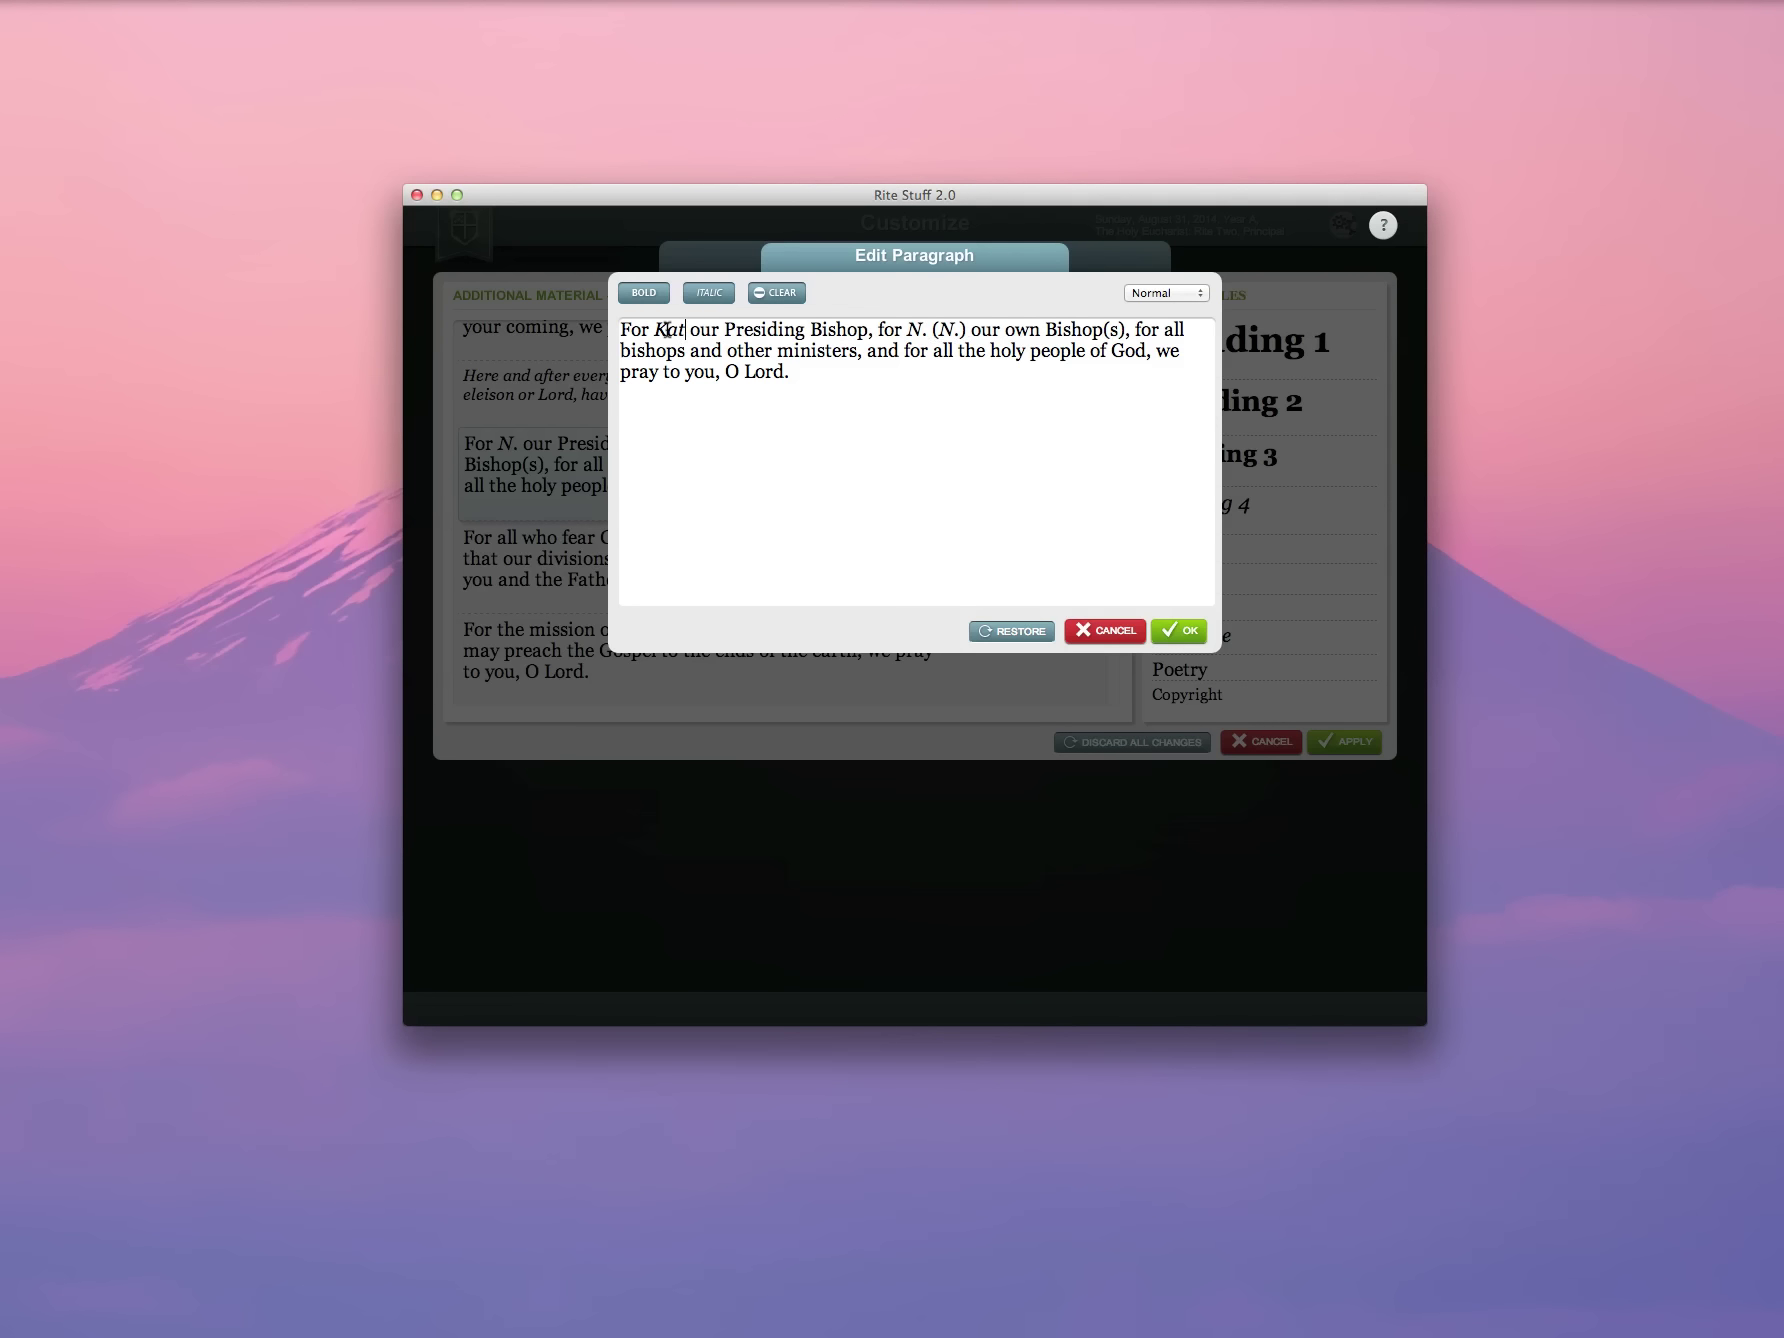
key("shift+Left")
key("shift+Left")
key("shift+Left")
key("shift+Left")
key("shift+Left")
key("shift+Left")
key("shift+Left")
key("shift+Left")
key("shift+Left")
key("super+i")
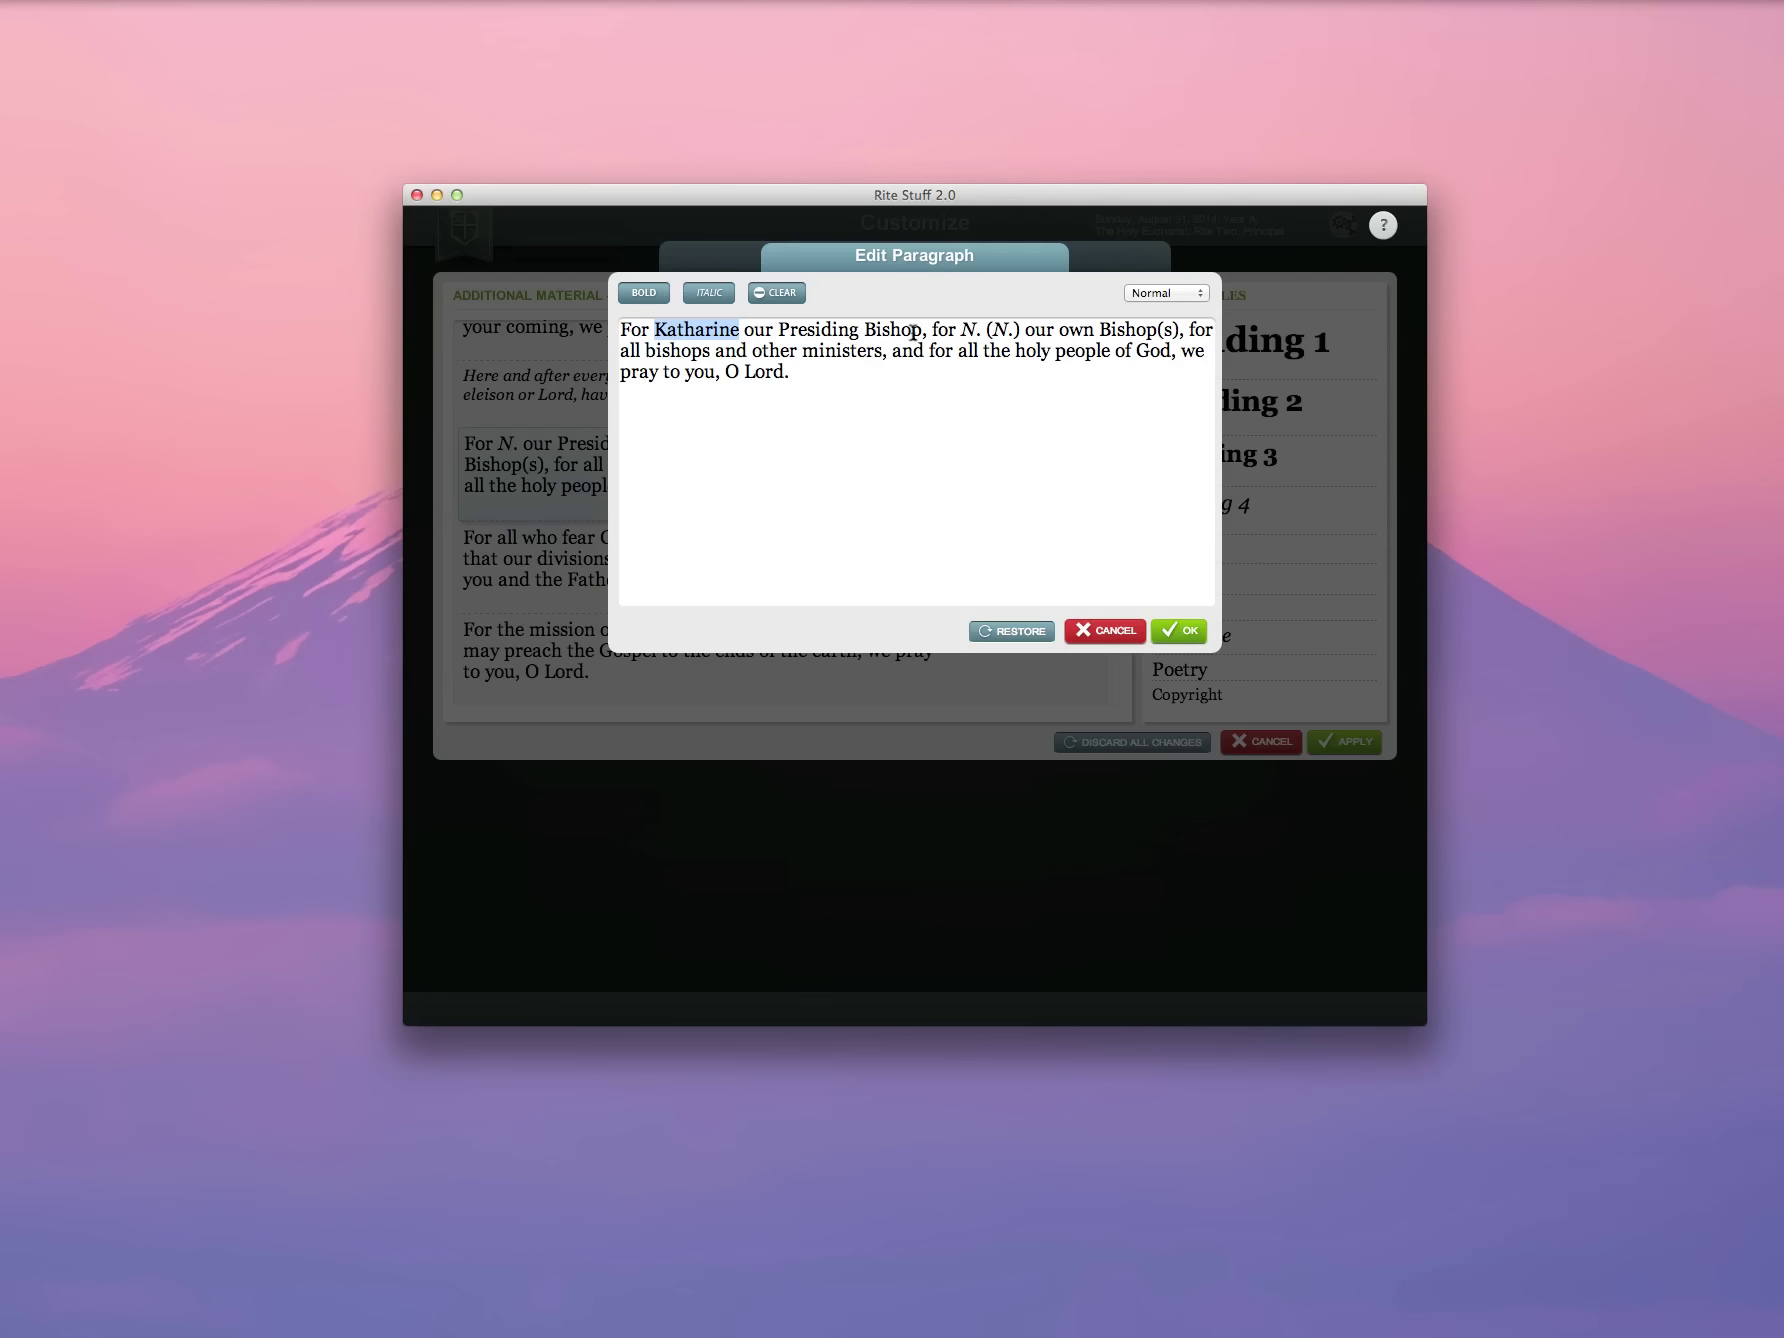
Step: Replace the "N. (N.)" placeholder before "our own Bishop(s)" with the local bishop's first name in non-italic text
left_click(963, 329)
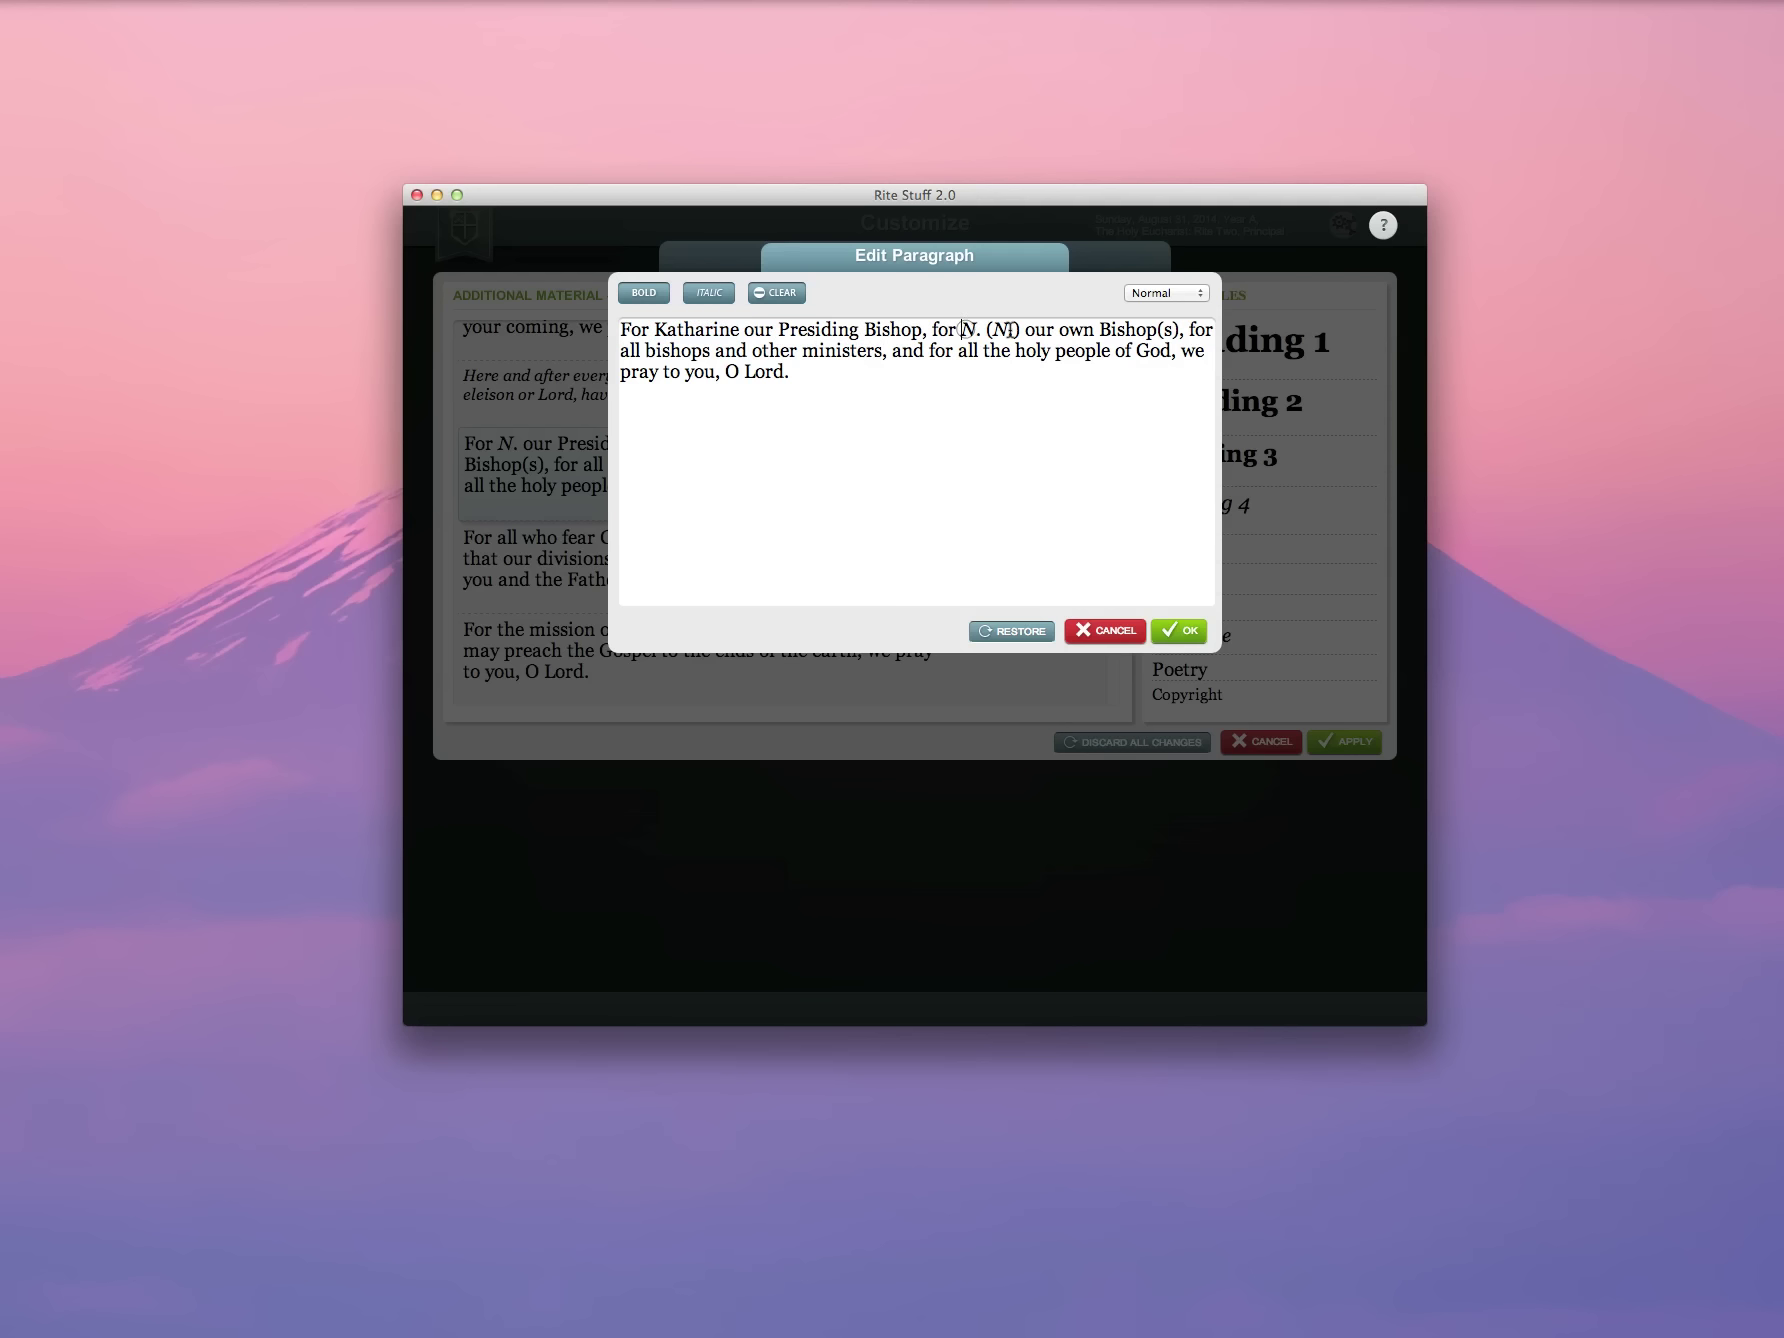
left_click(1022, 331, "shift")
type("Marc")
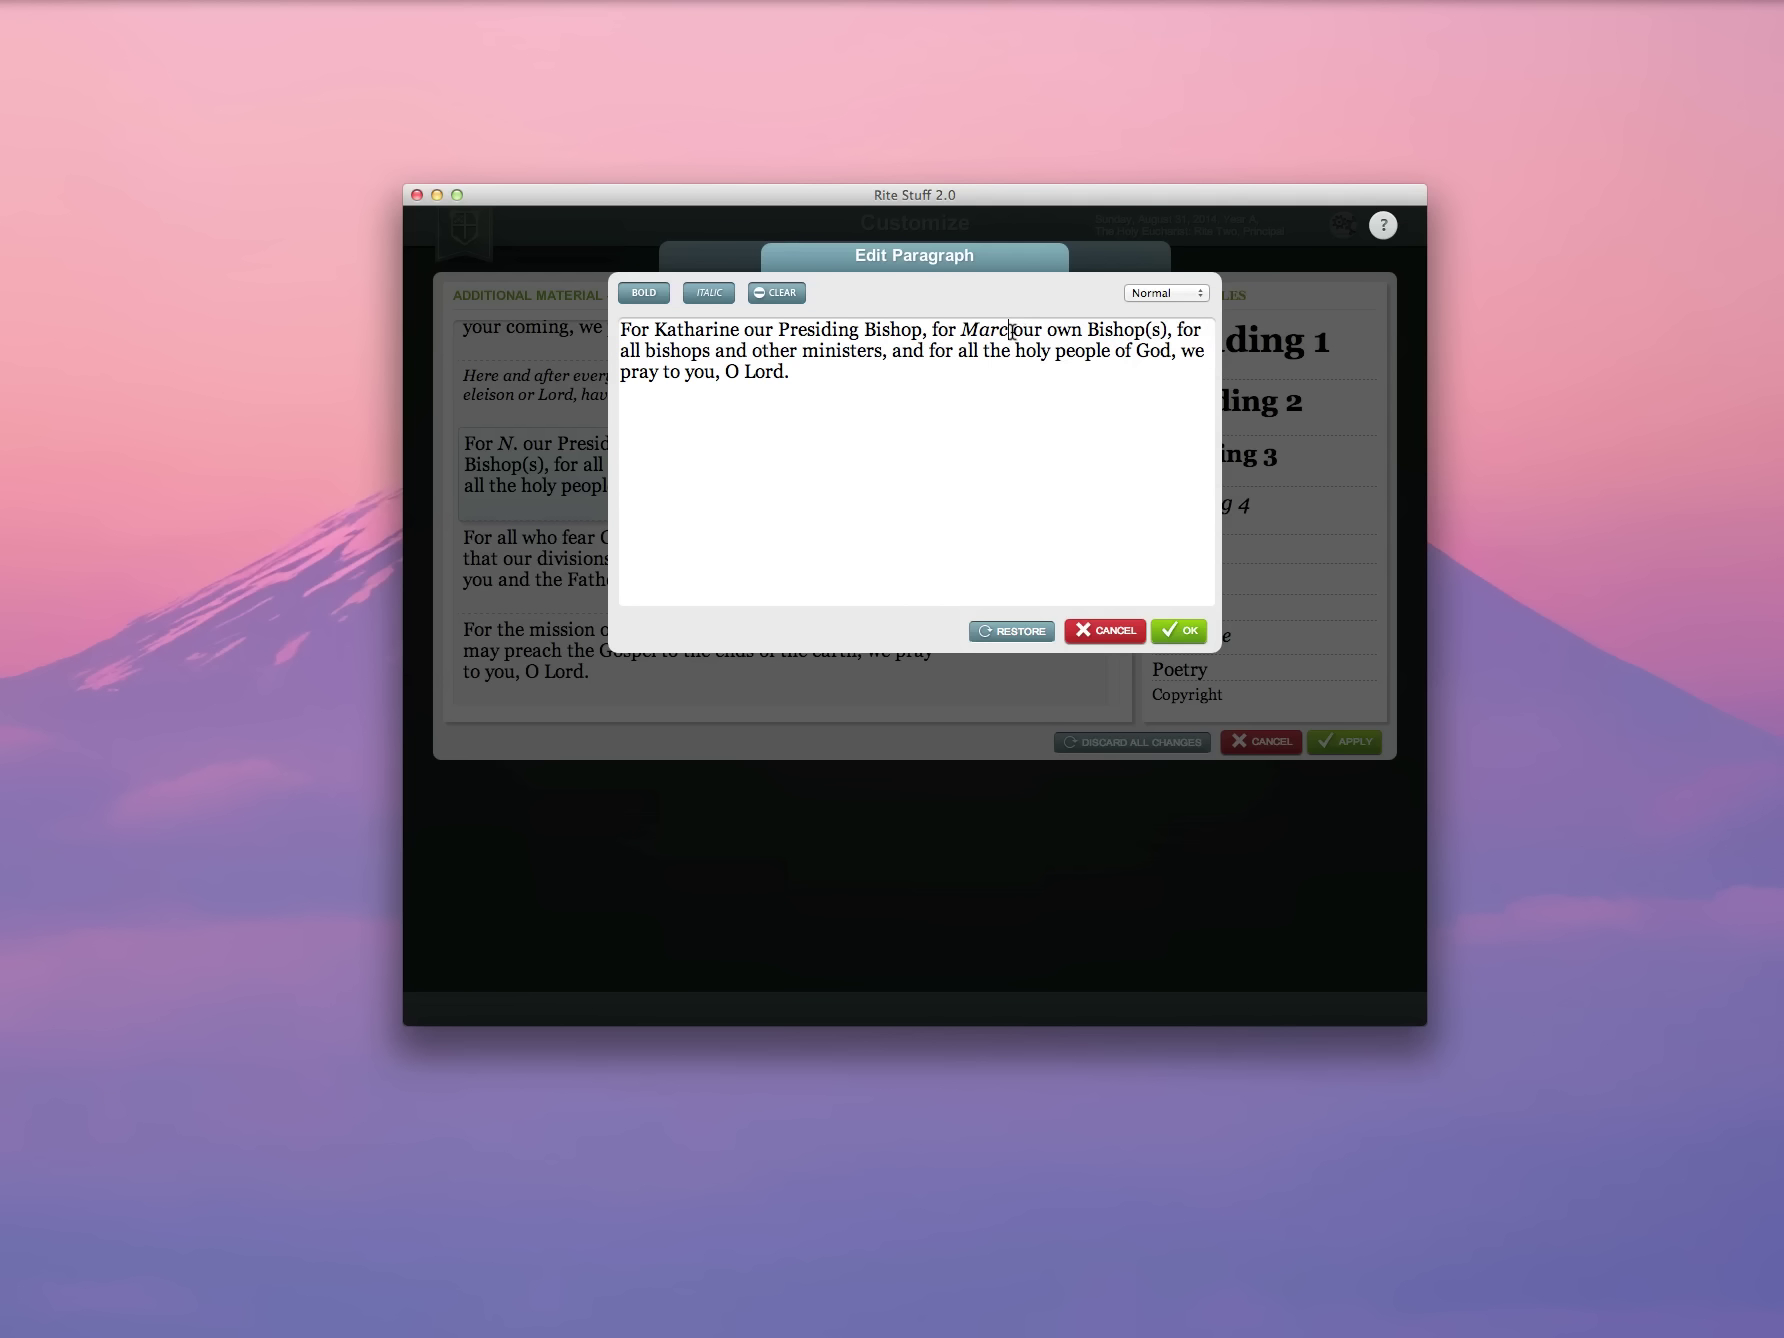
double_click(988, 330)
left_click(758, 295)
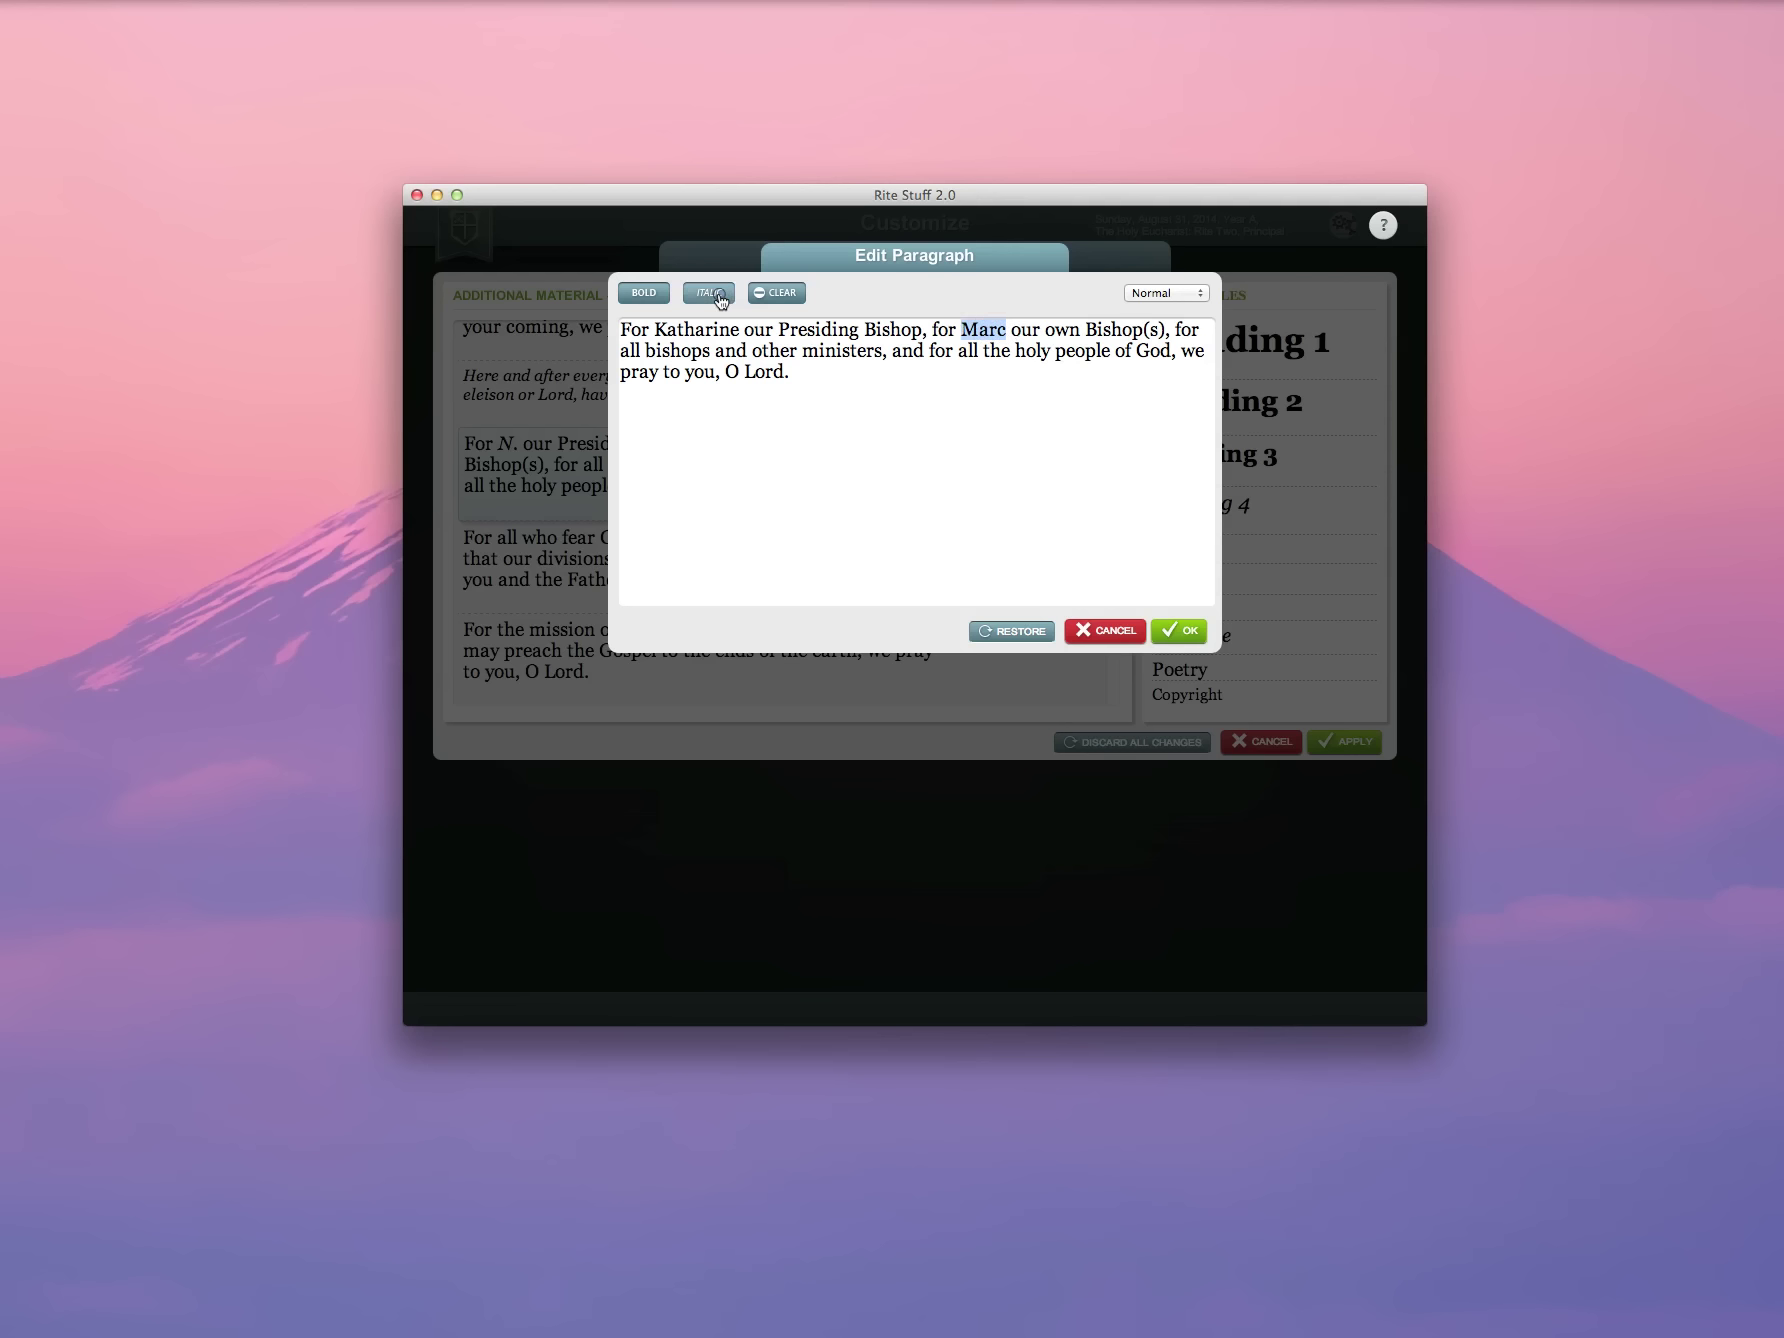
Step: Change "Bishop(s)" to "Bishop" in the petition, apply the edited Form 5 text and finish customizing
left_click(1166, 330)
key("BackSpace")
key("BackSpace")
key("BackSpace")
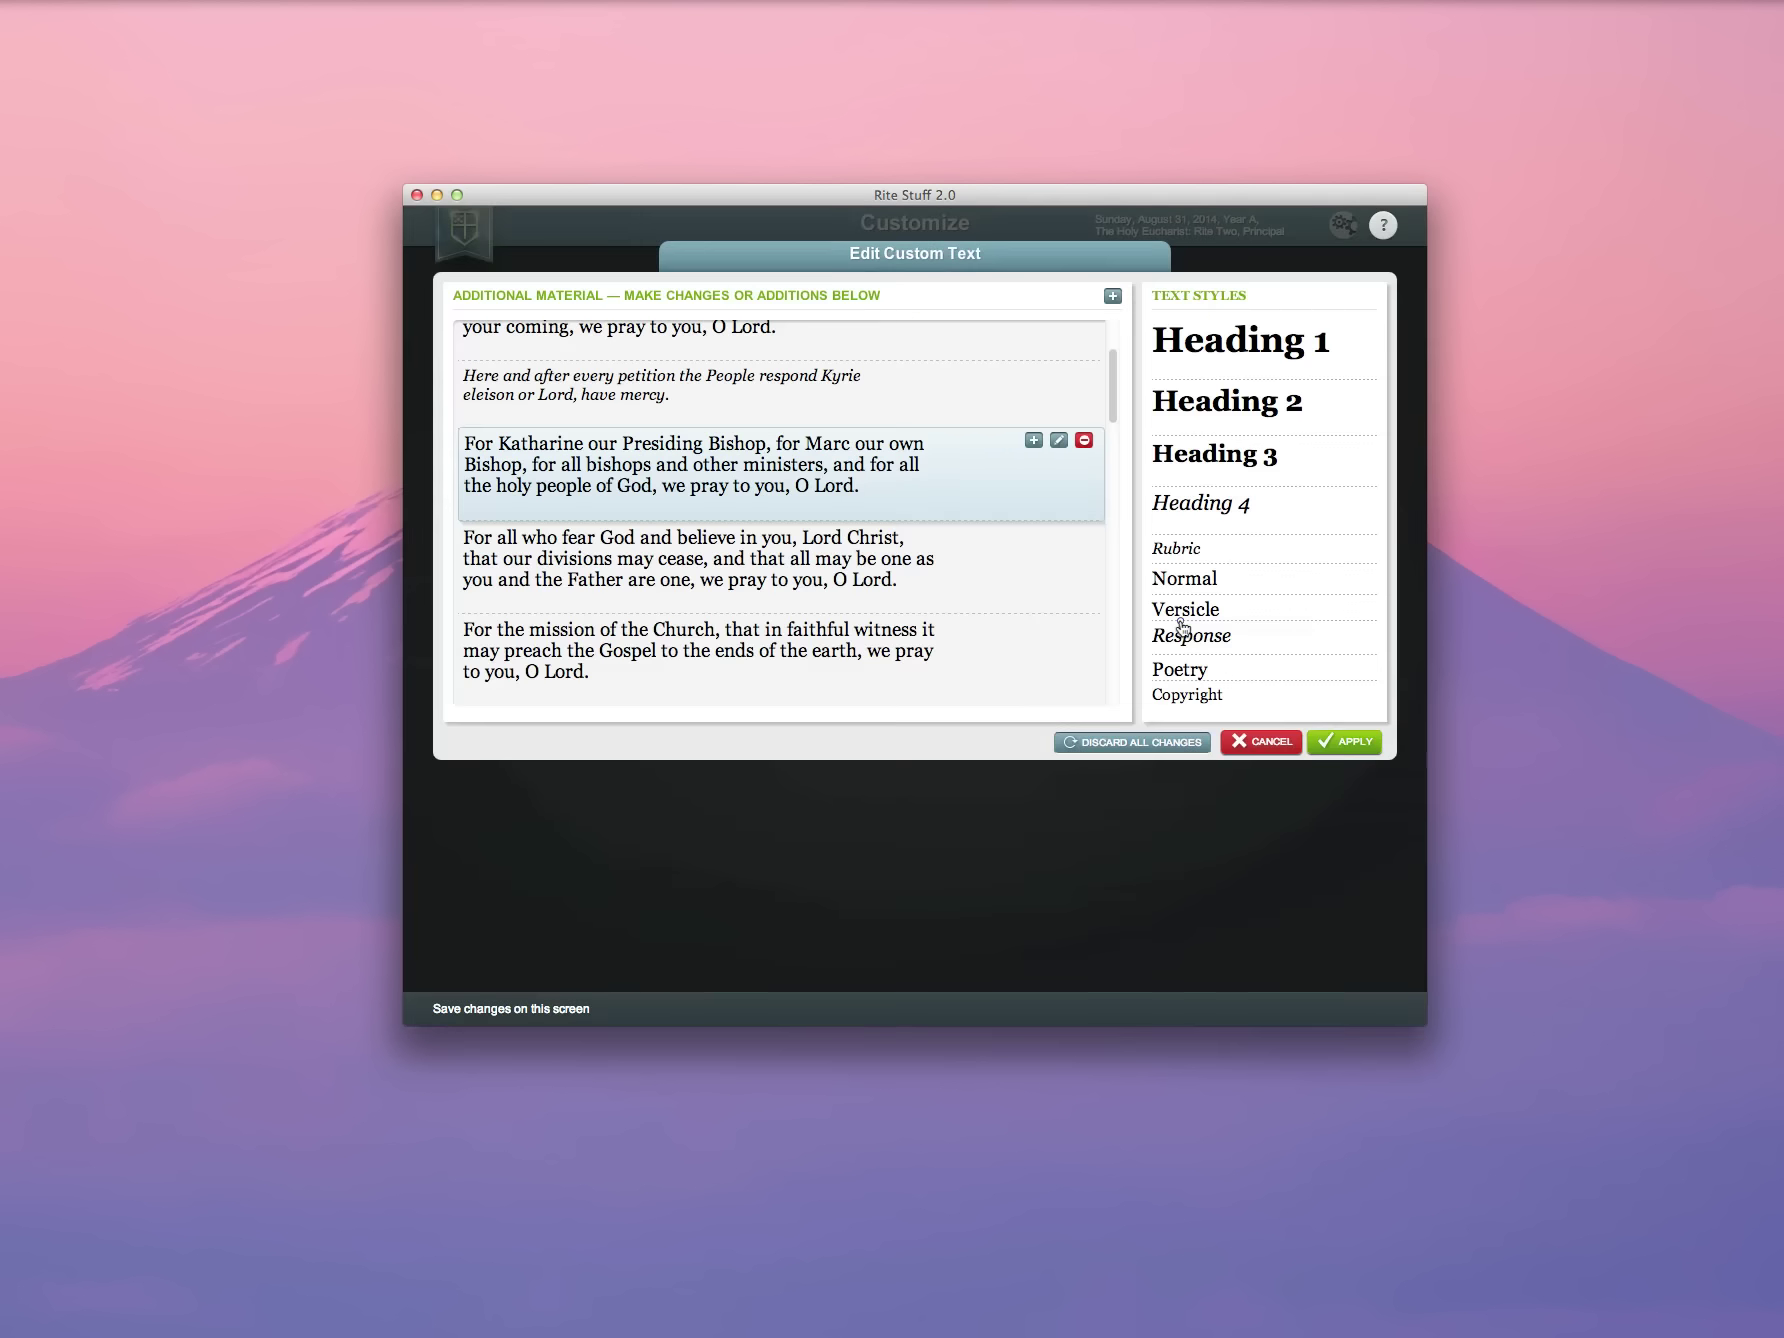
left_click(1180, 630)
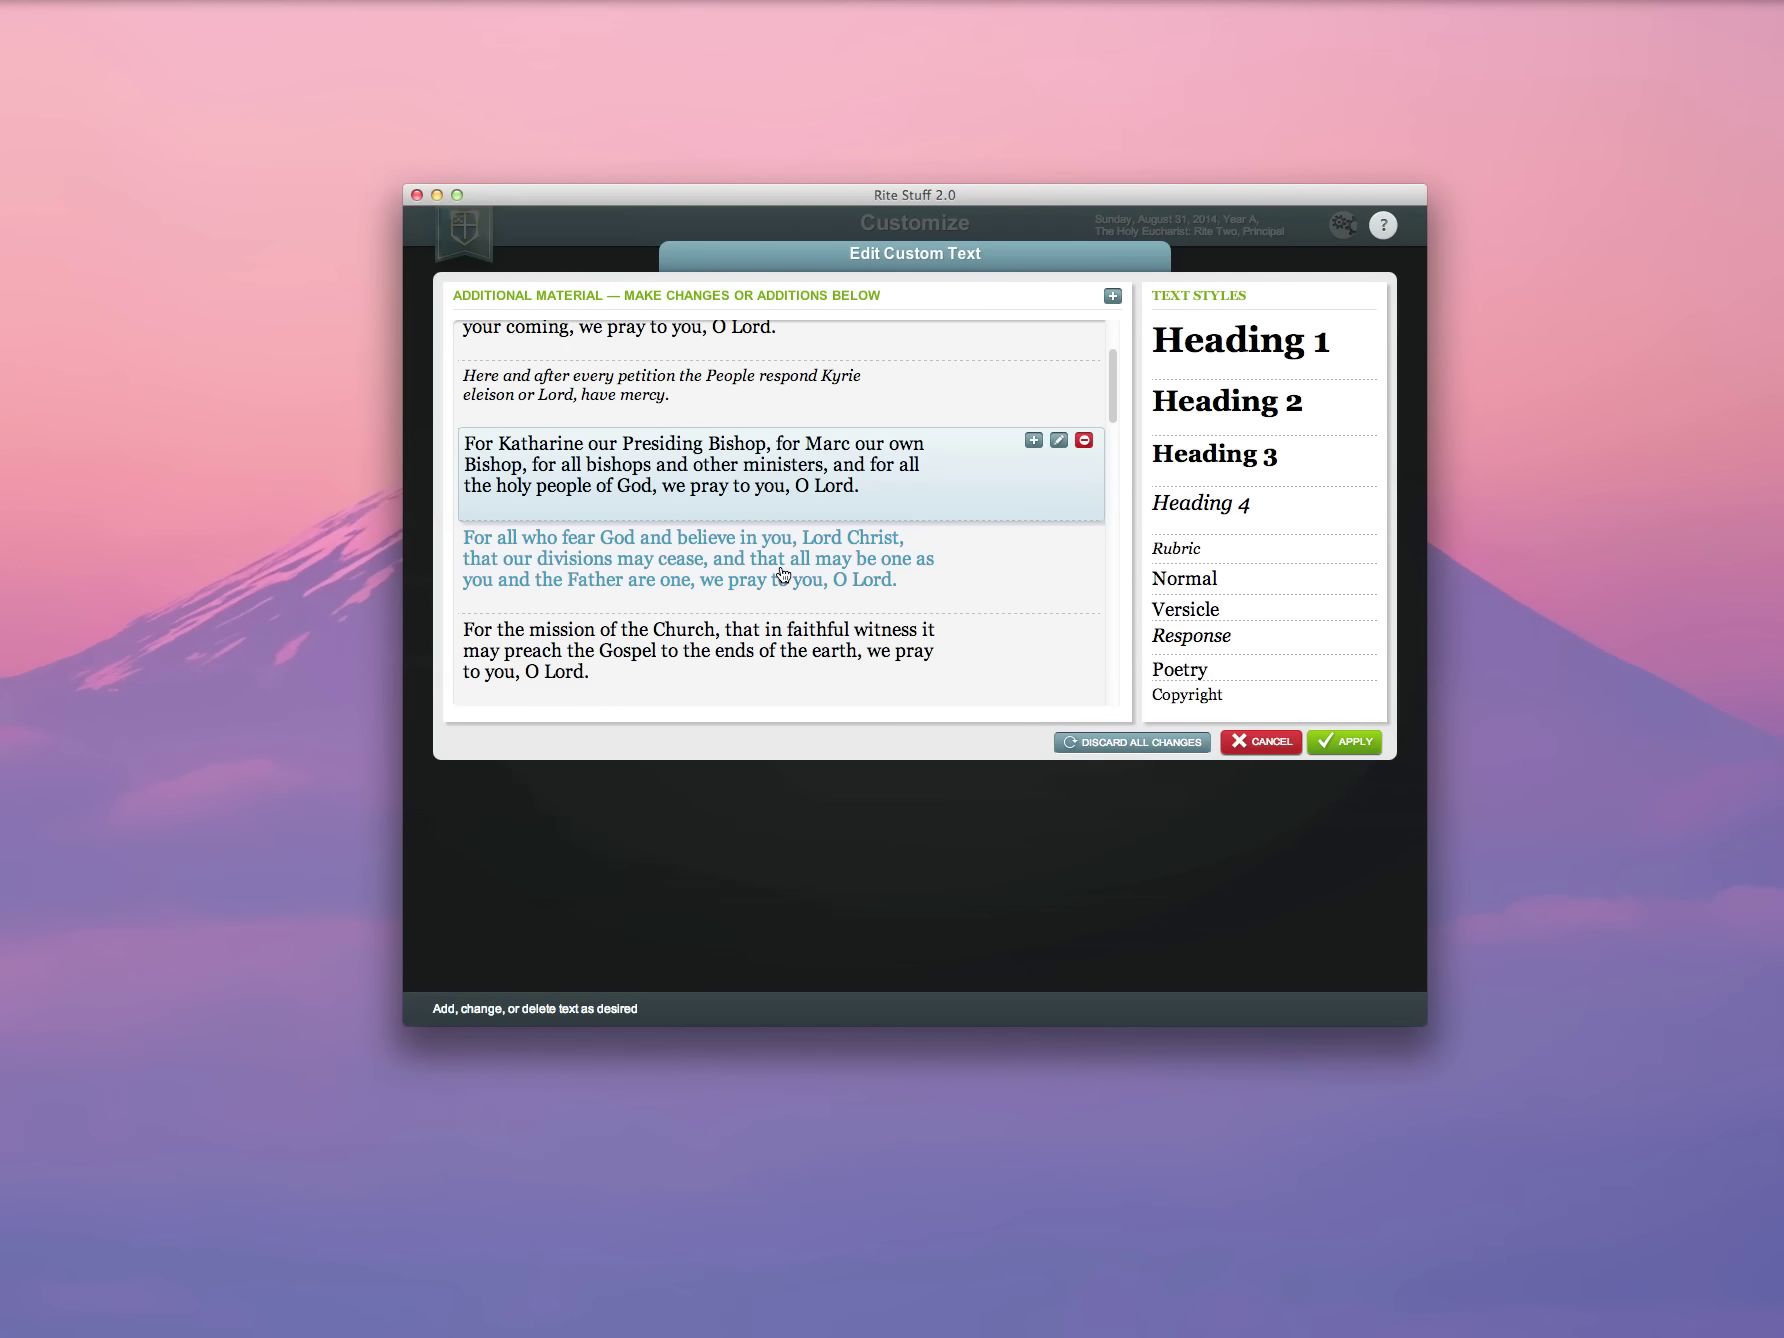
left_click(1349, 740)
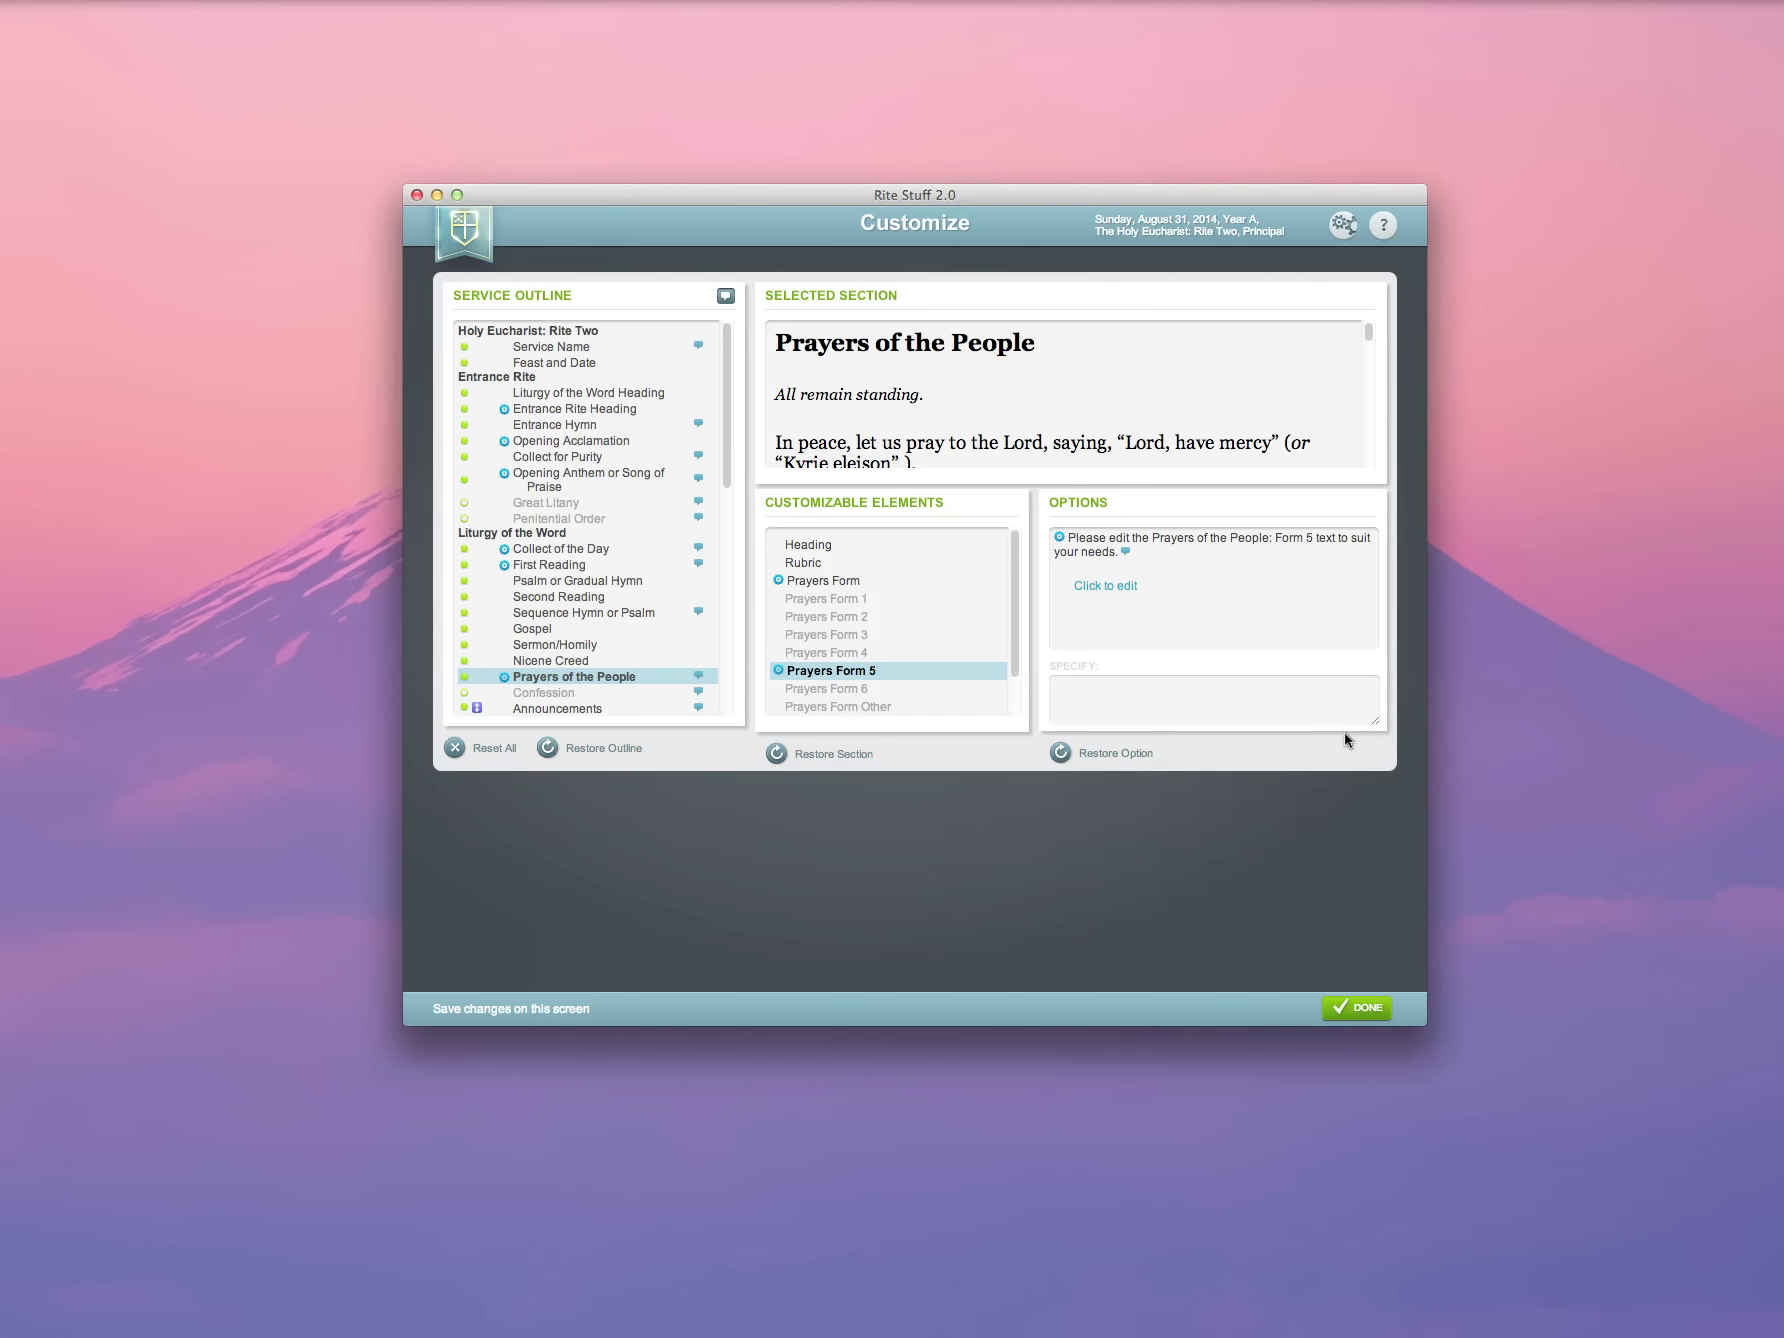
left_click(1362, 1009)
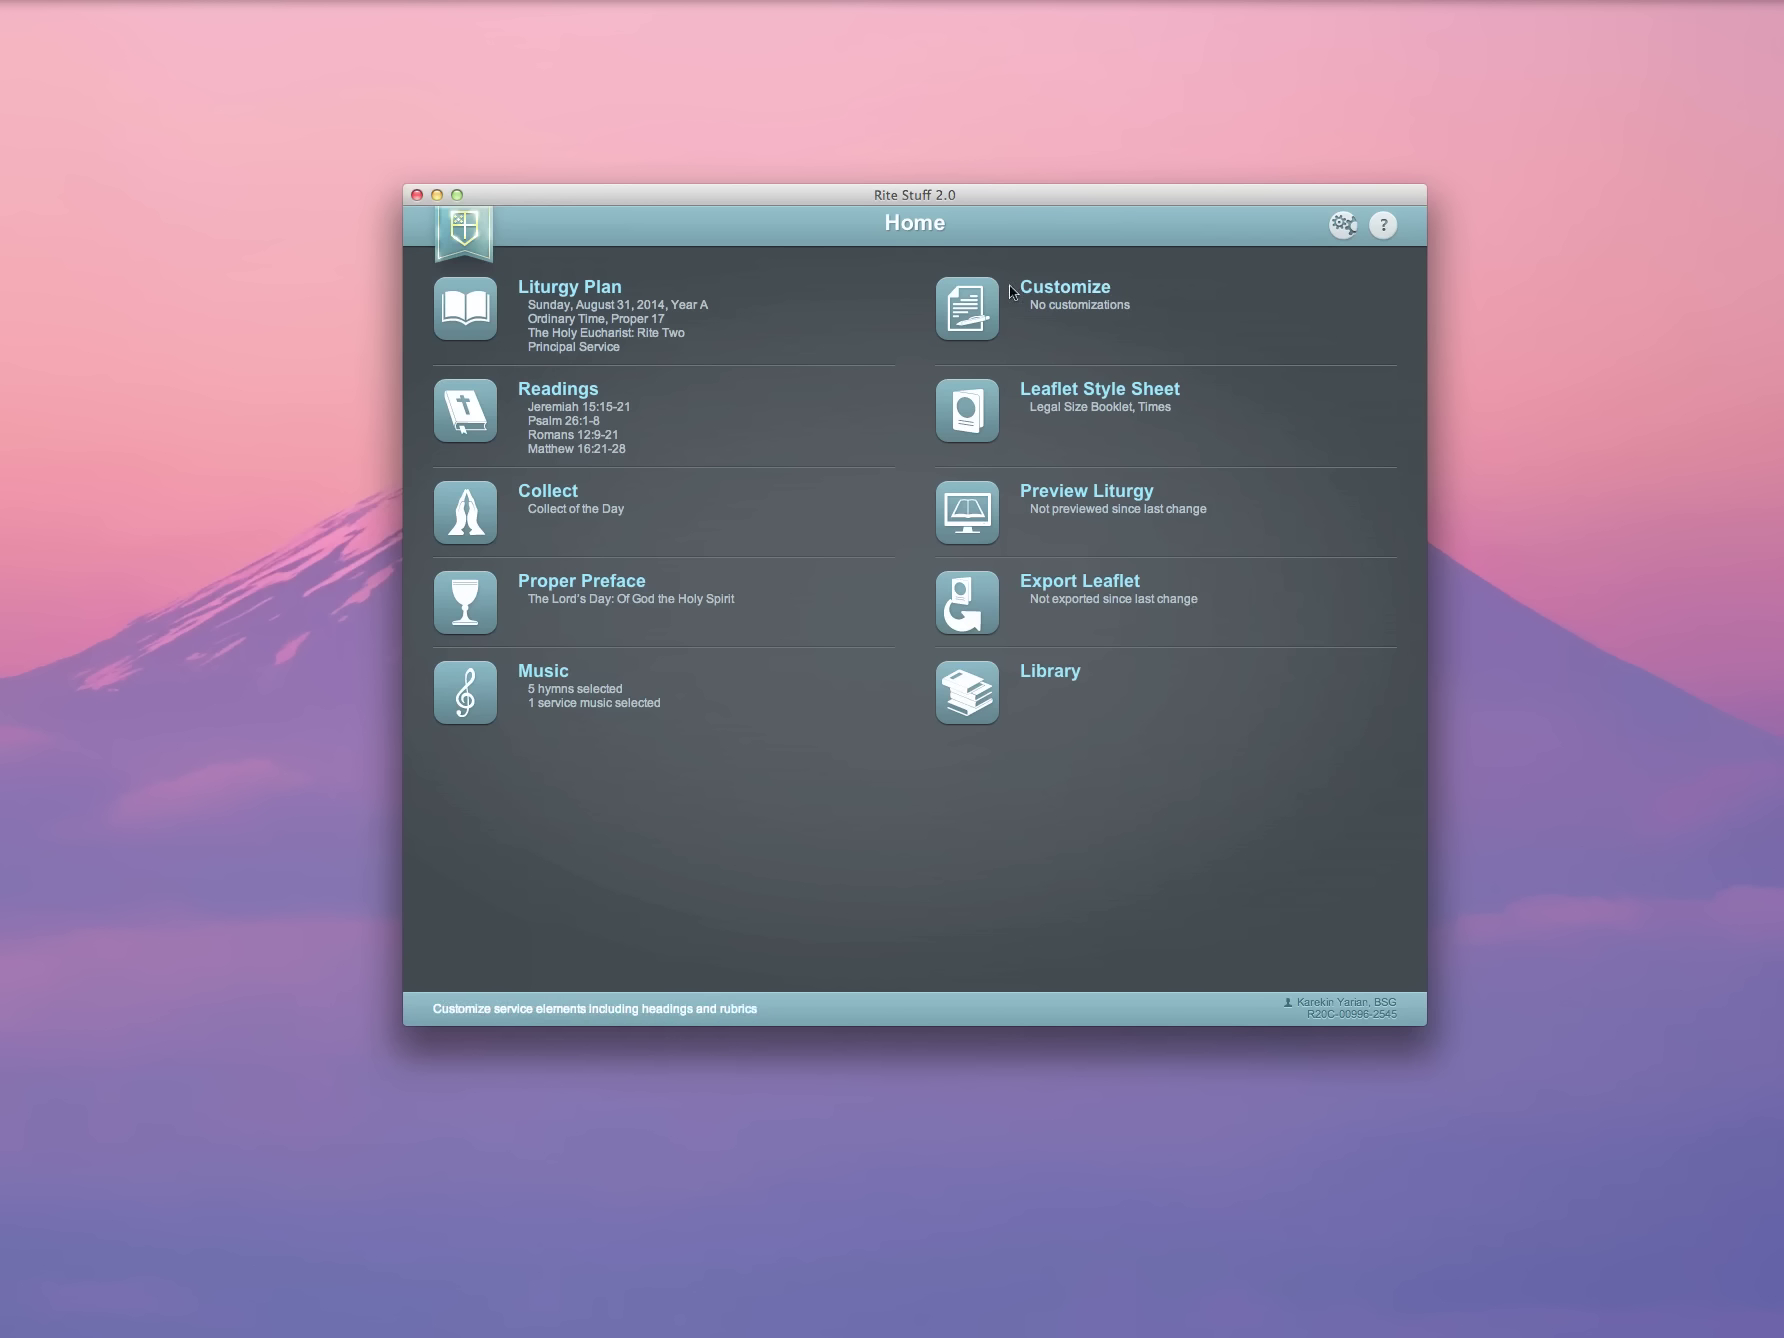
Step: Reopen the service customizations, look through the whole service outline from Service Name to Additional Material 5, and return to the home screen
left_click(968, 302)
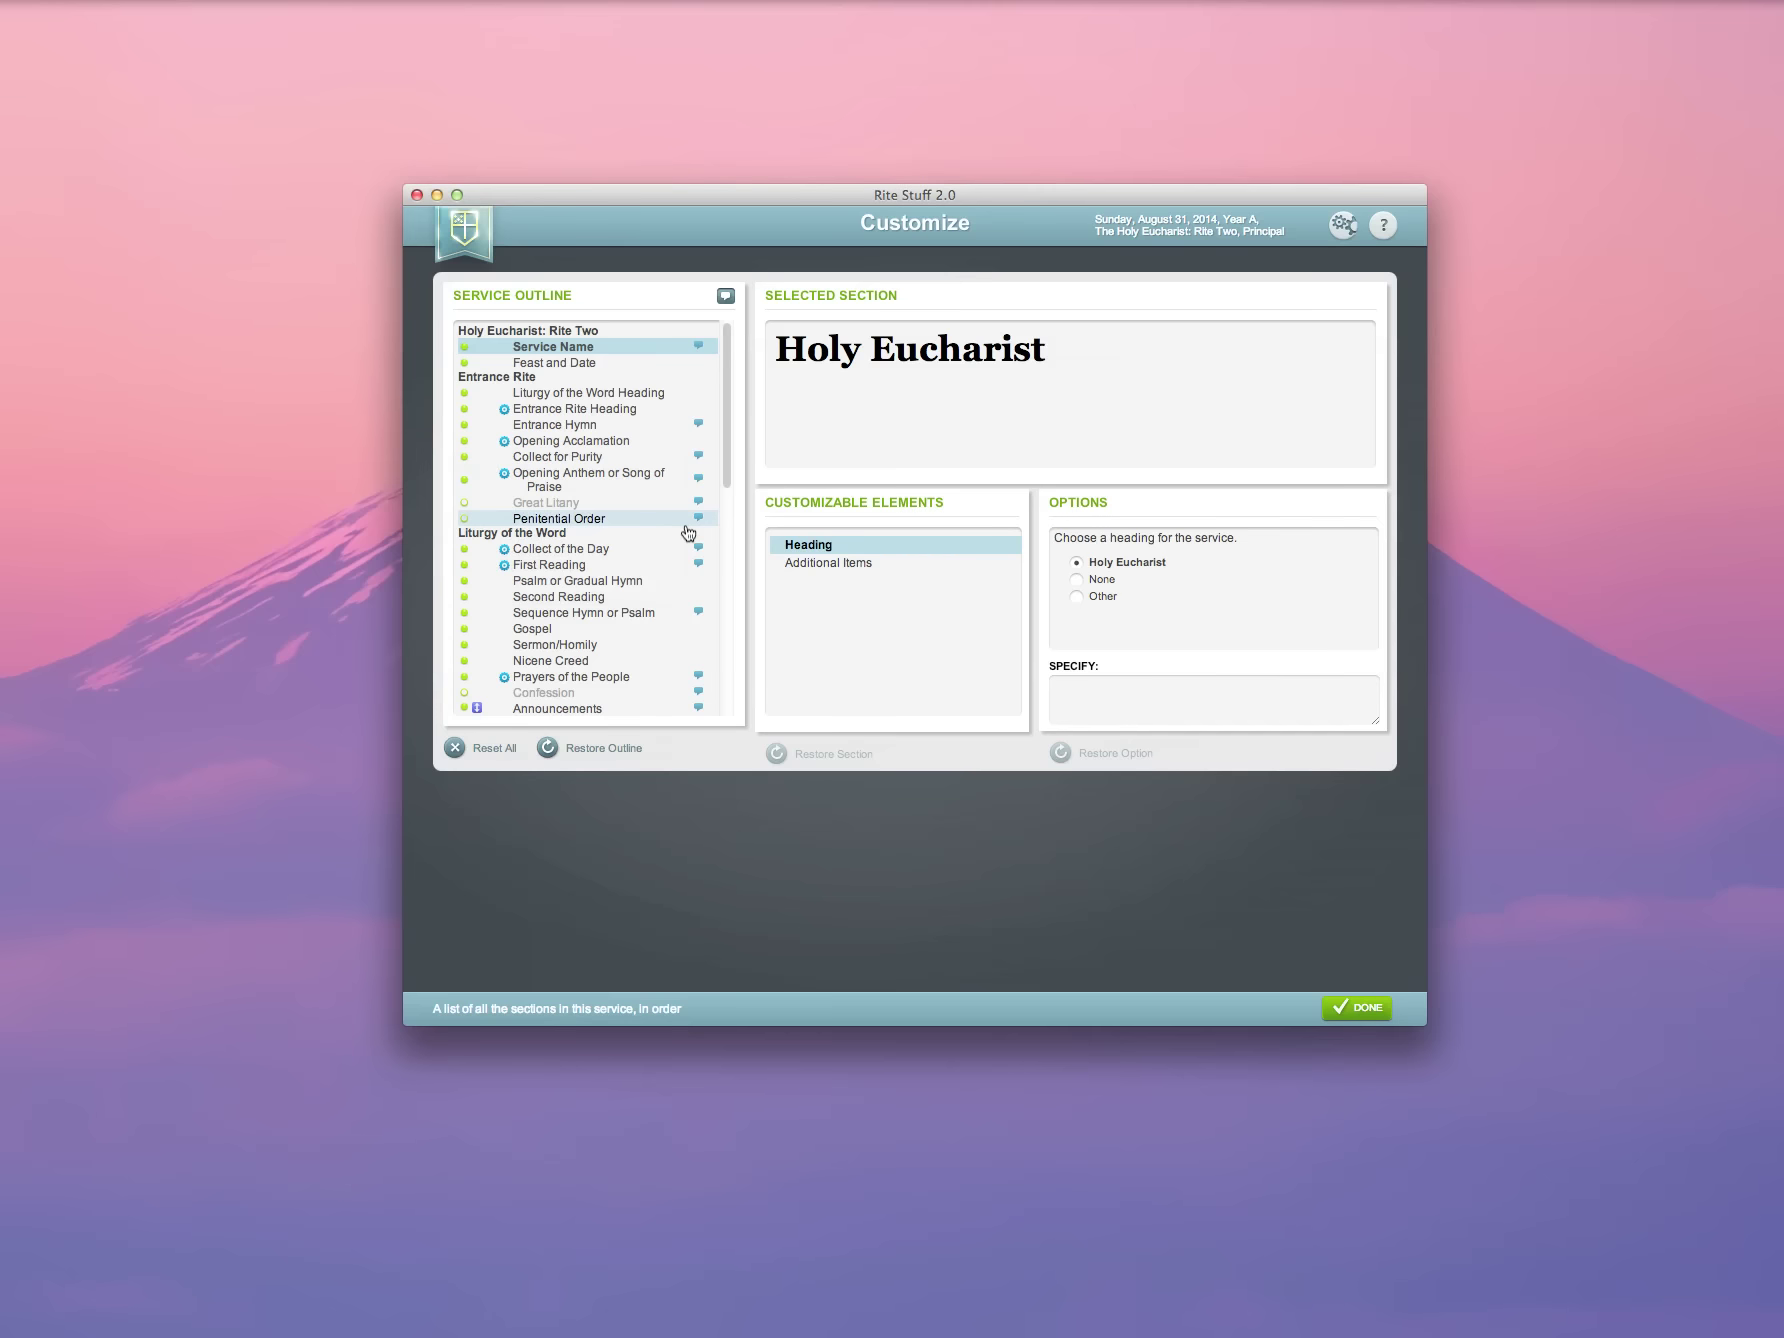
scroll(685, 530, "down", 5)
scroll(688, 523, "down", 3)
scroll(688, 523, "up", 10)
scroll(688, 523, "up", 1)
scroll(696, 520, "down", 5)
scroll(480, 640, "down", 10)
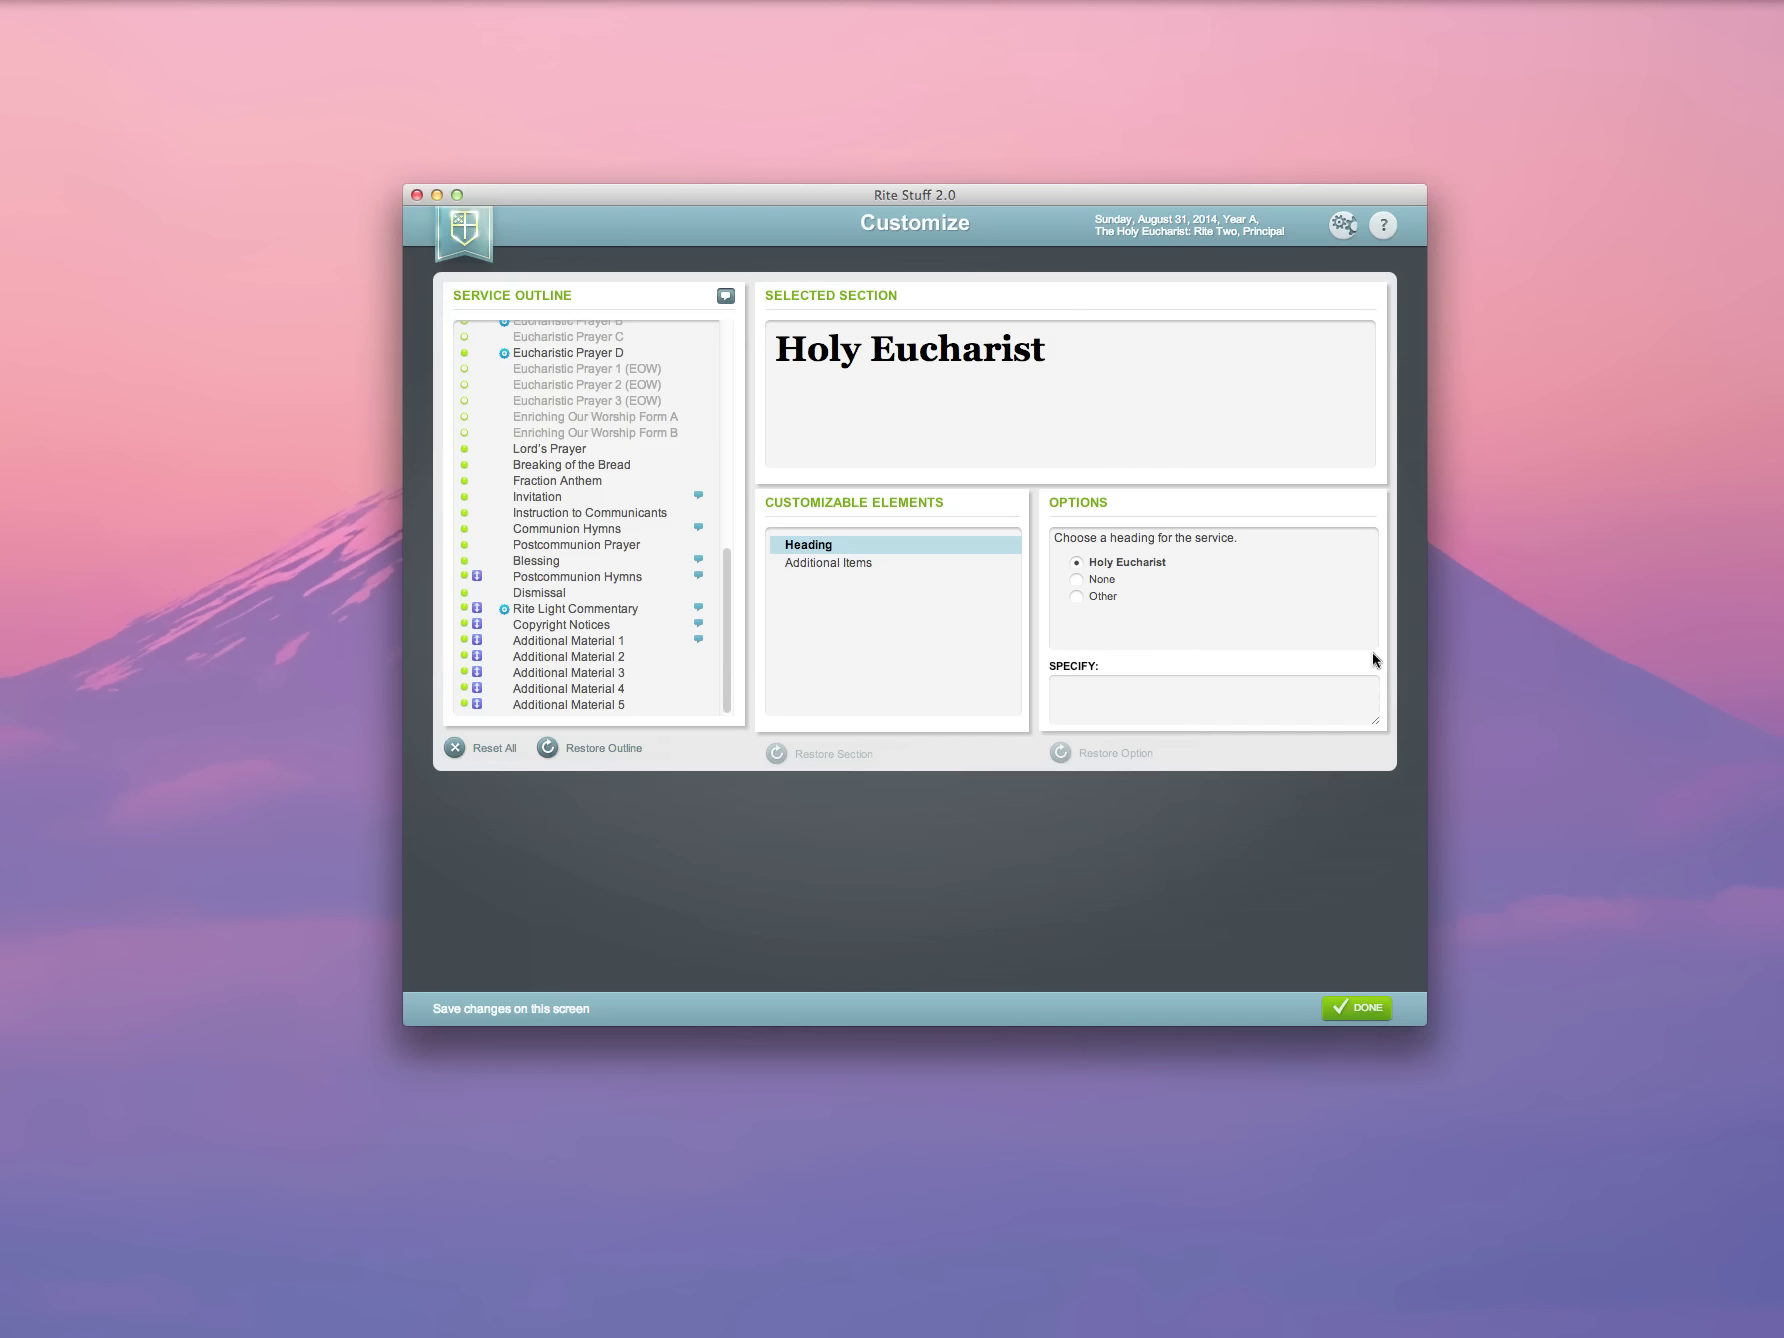
key("Return")
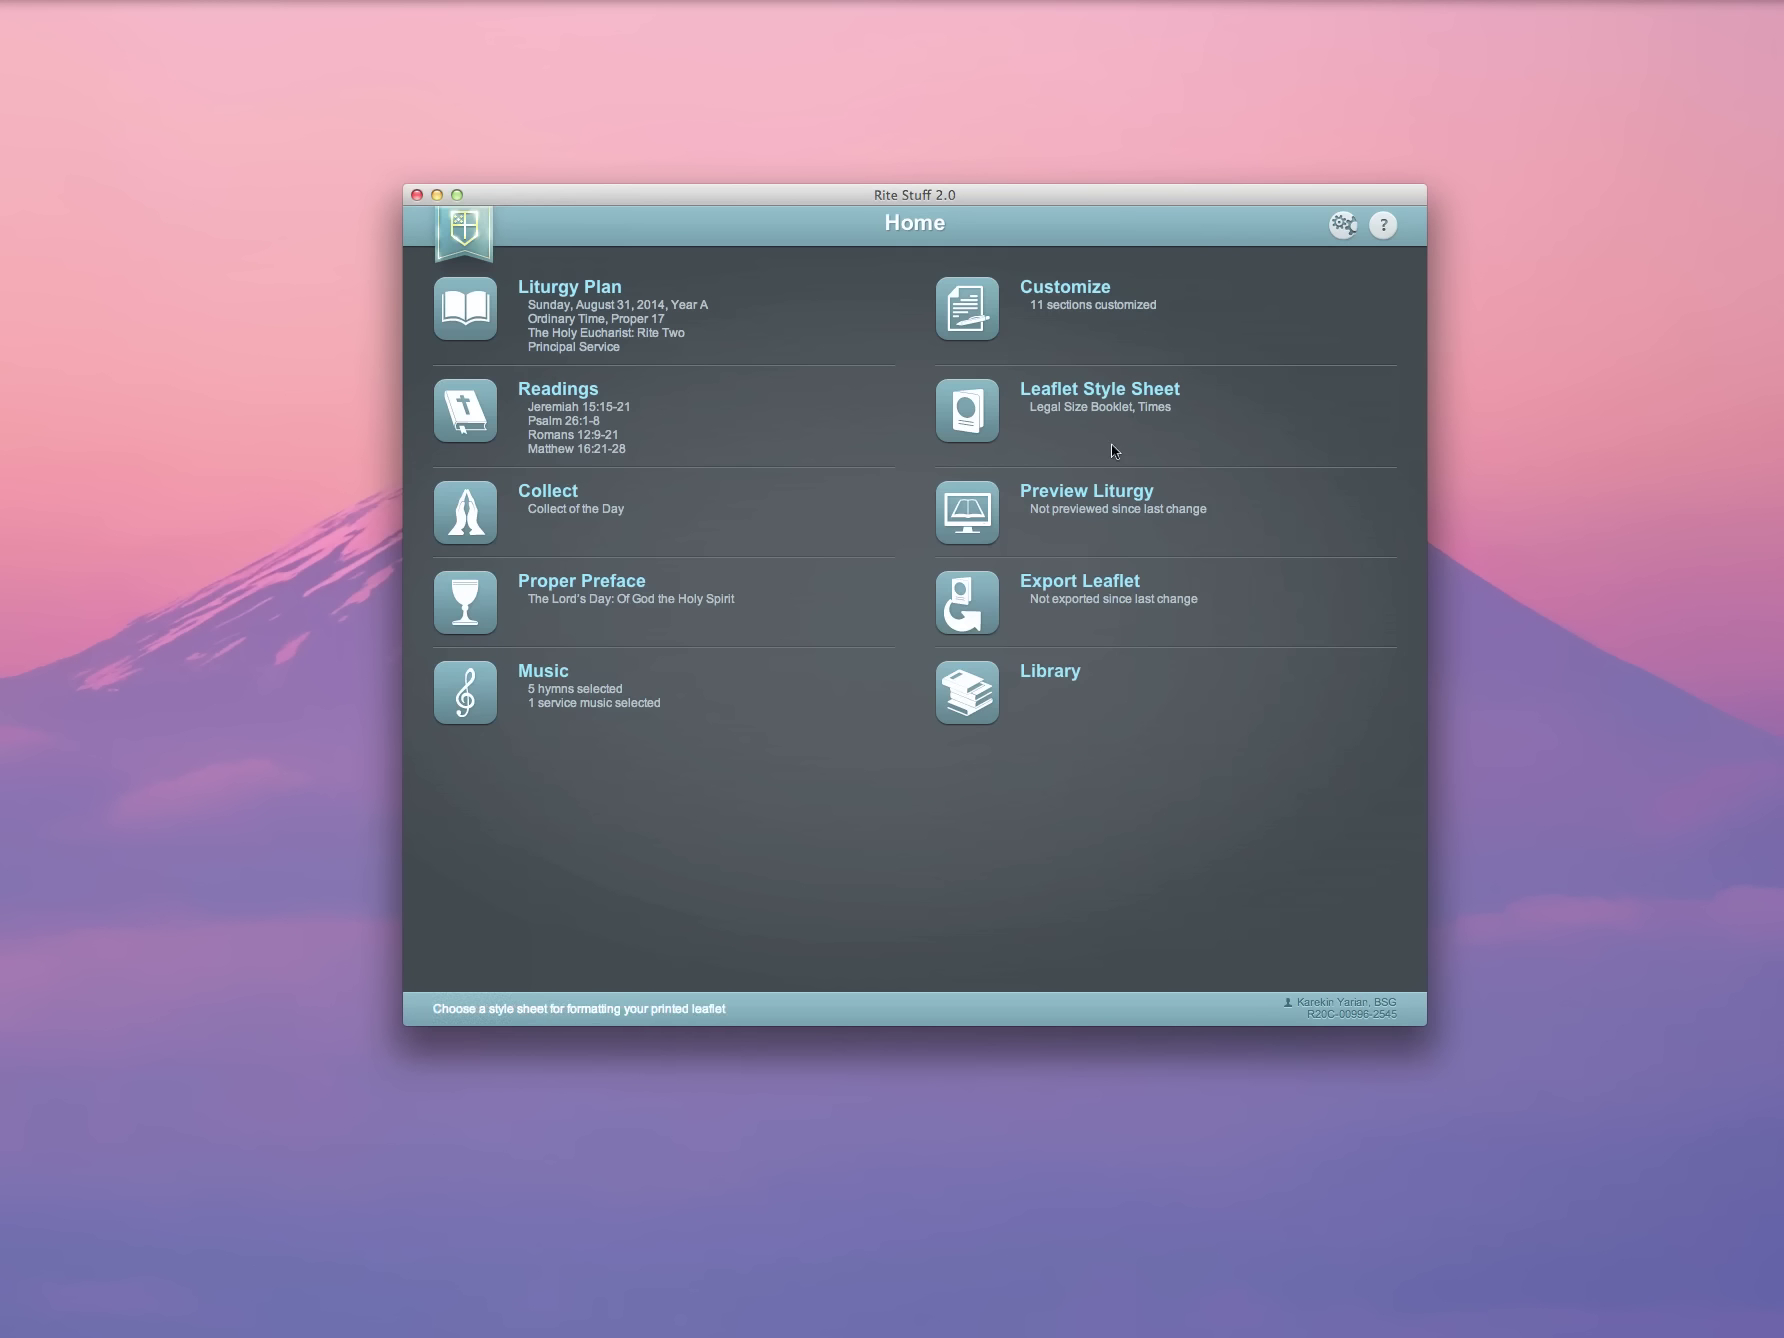
Step: Compare the Times style sheets for Priest's Altar Copy, Legal Size Booklet and Letter Size Booklet, and choose Legal Size Booklet, Times for the leaflet
left_click(969, 416)
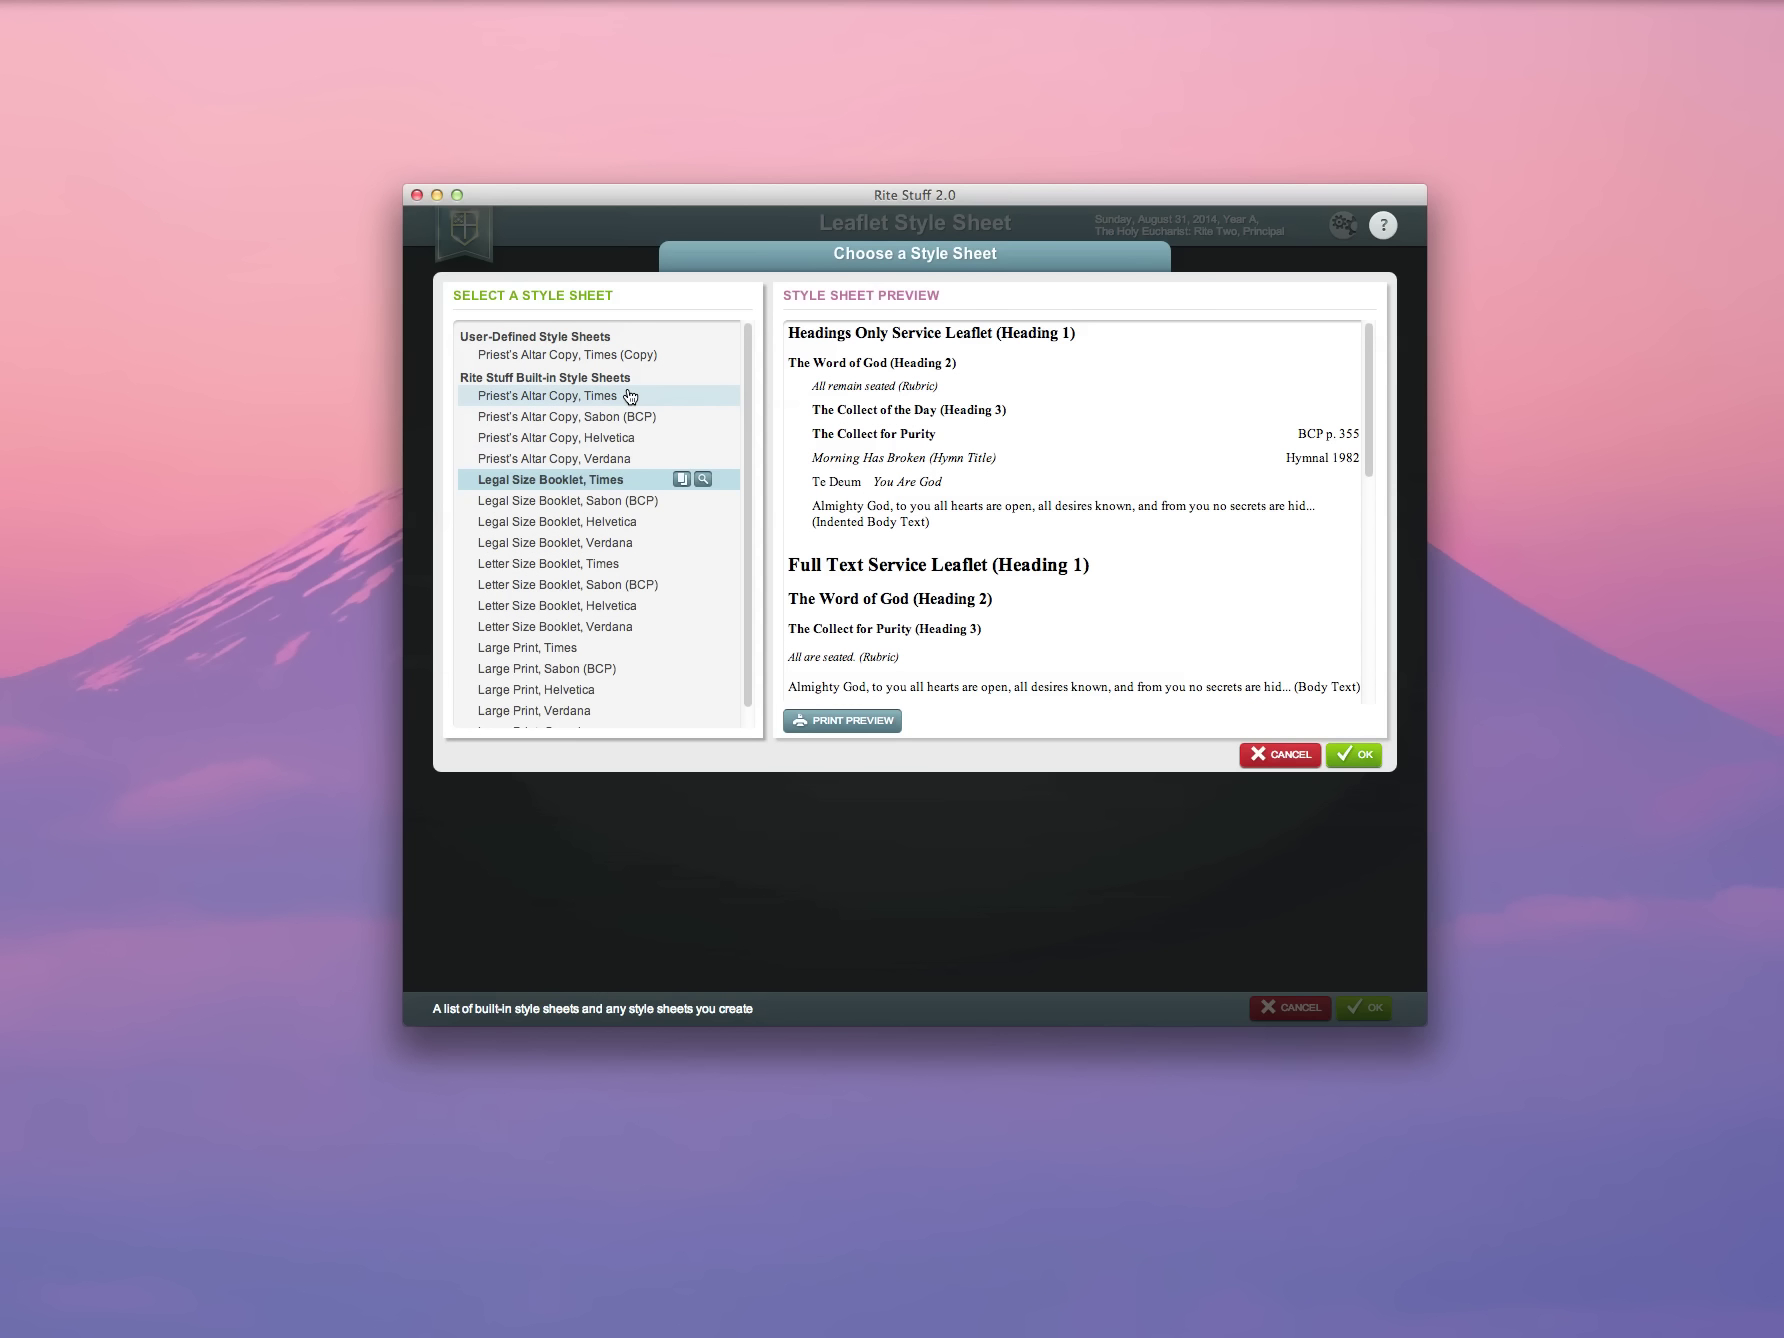
left_click(481, 402)
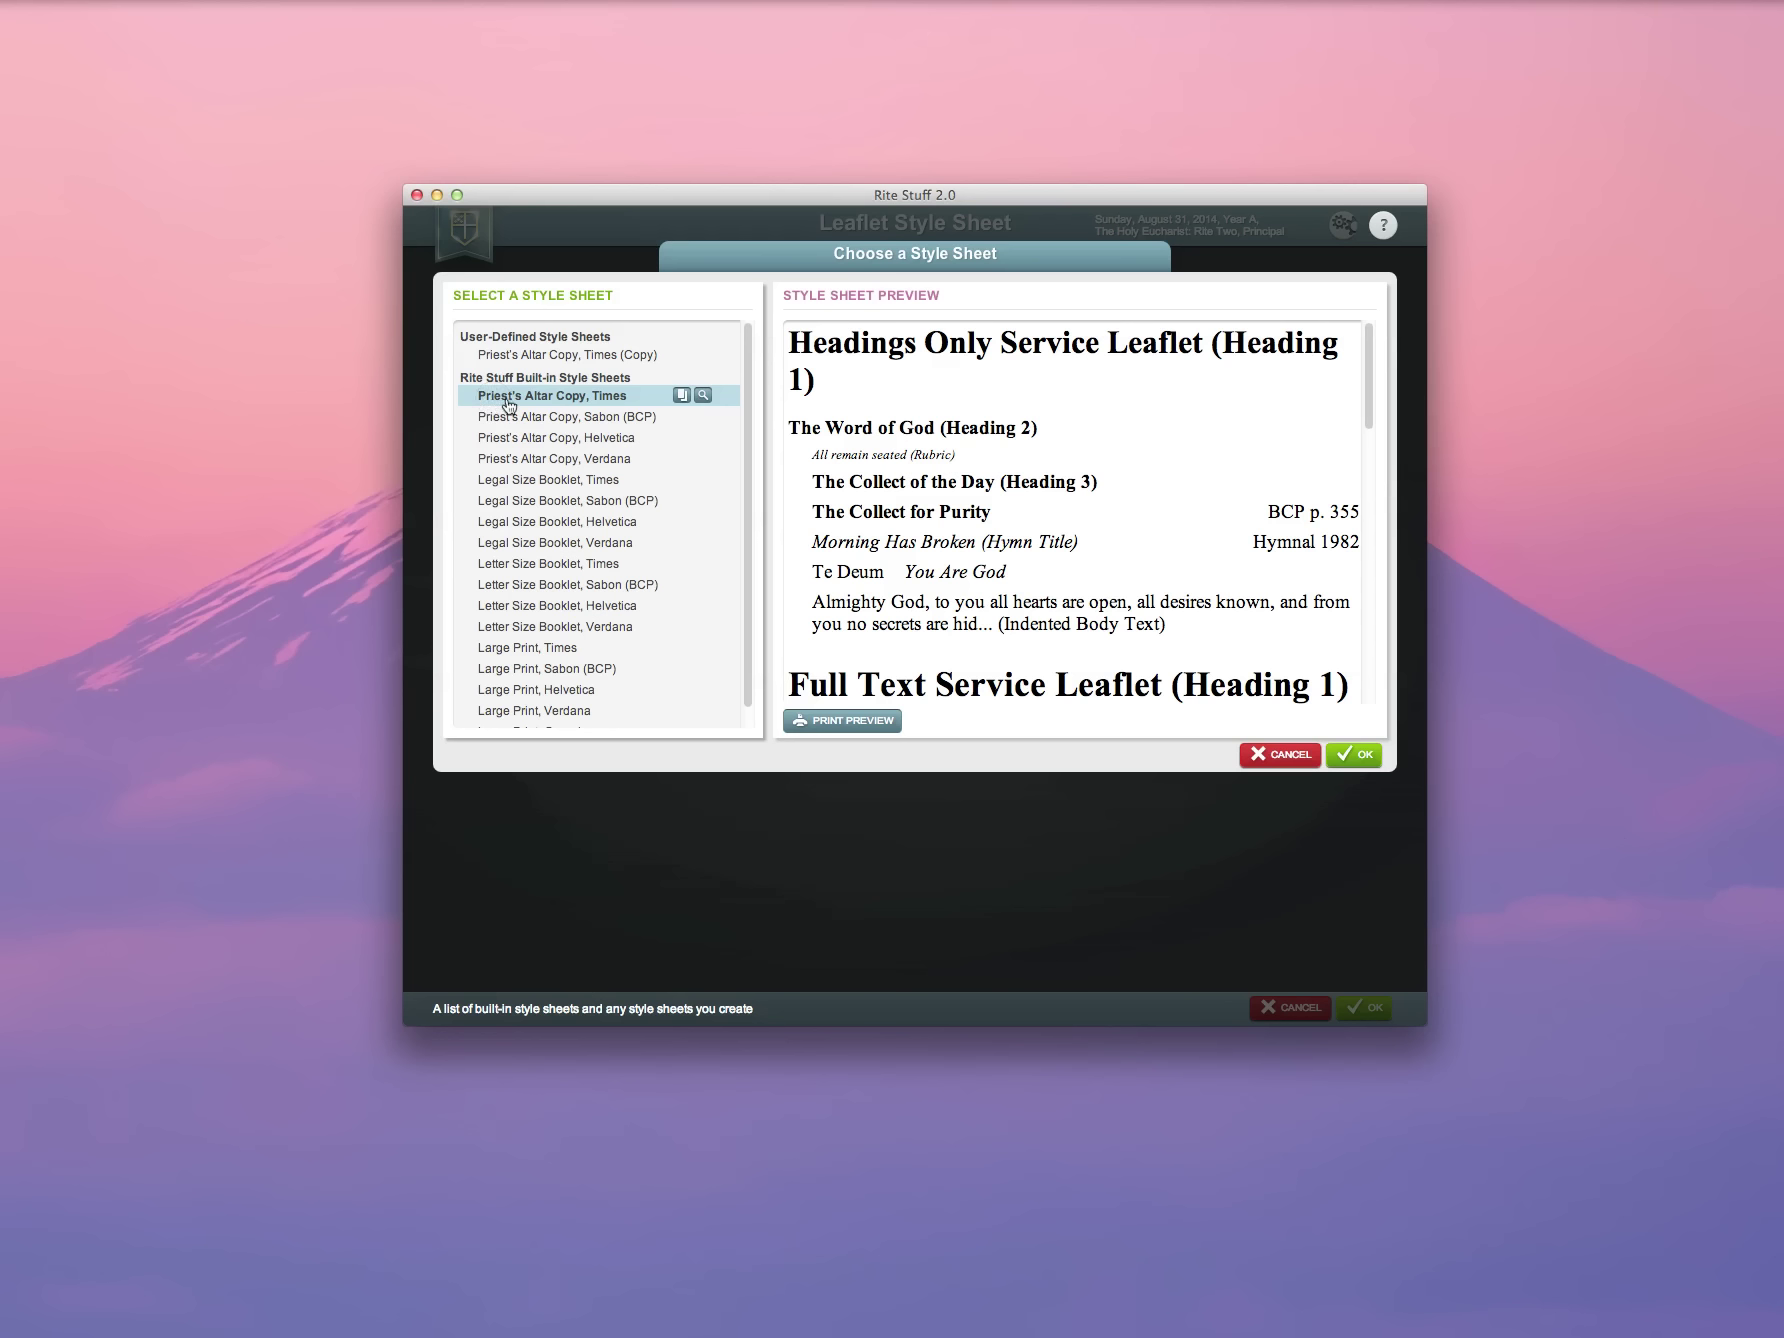
left_click(500, 482)
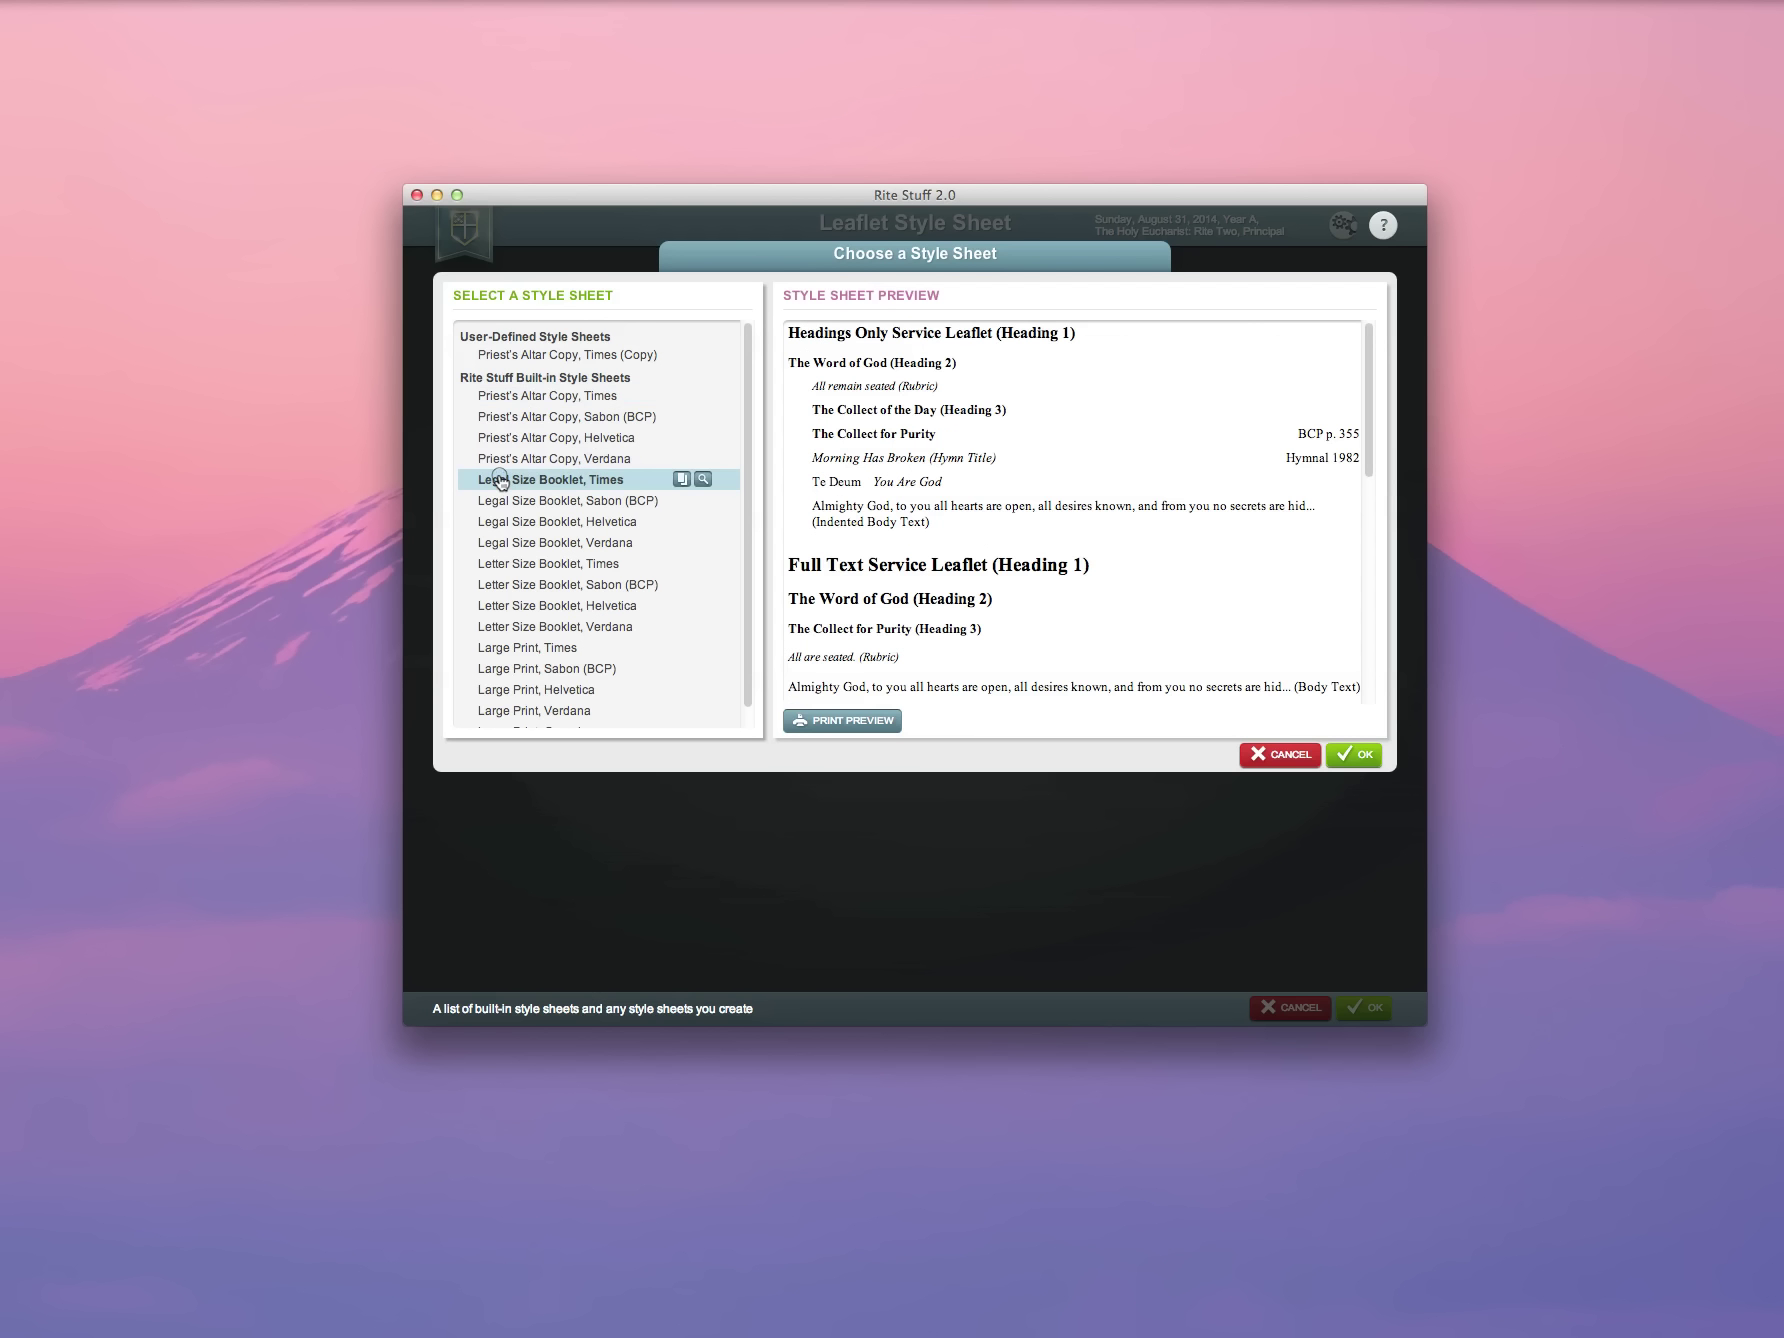
left_click(536, 568)
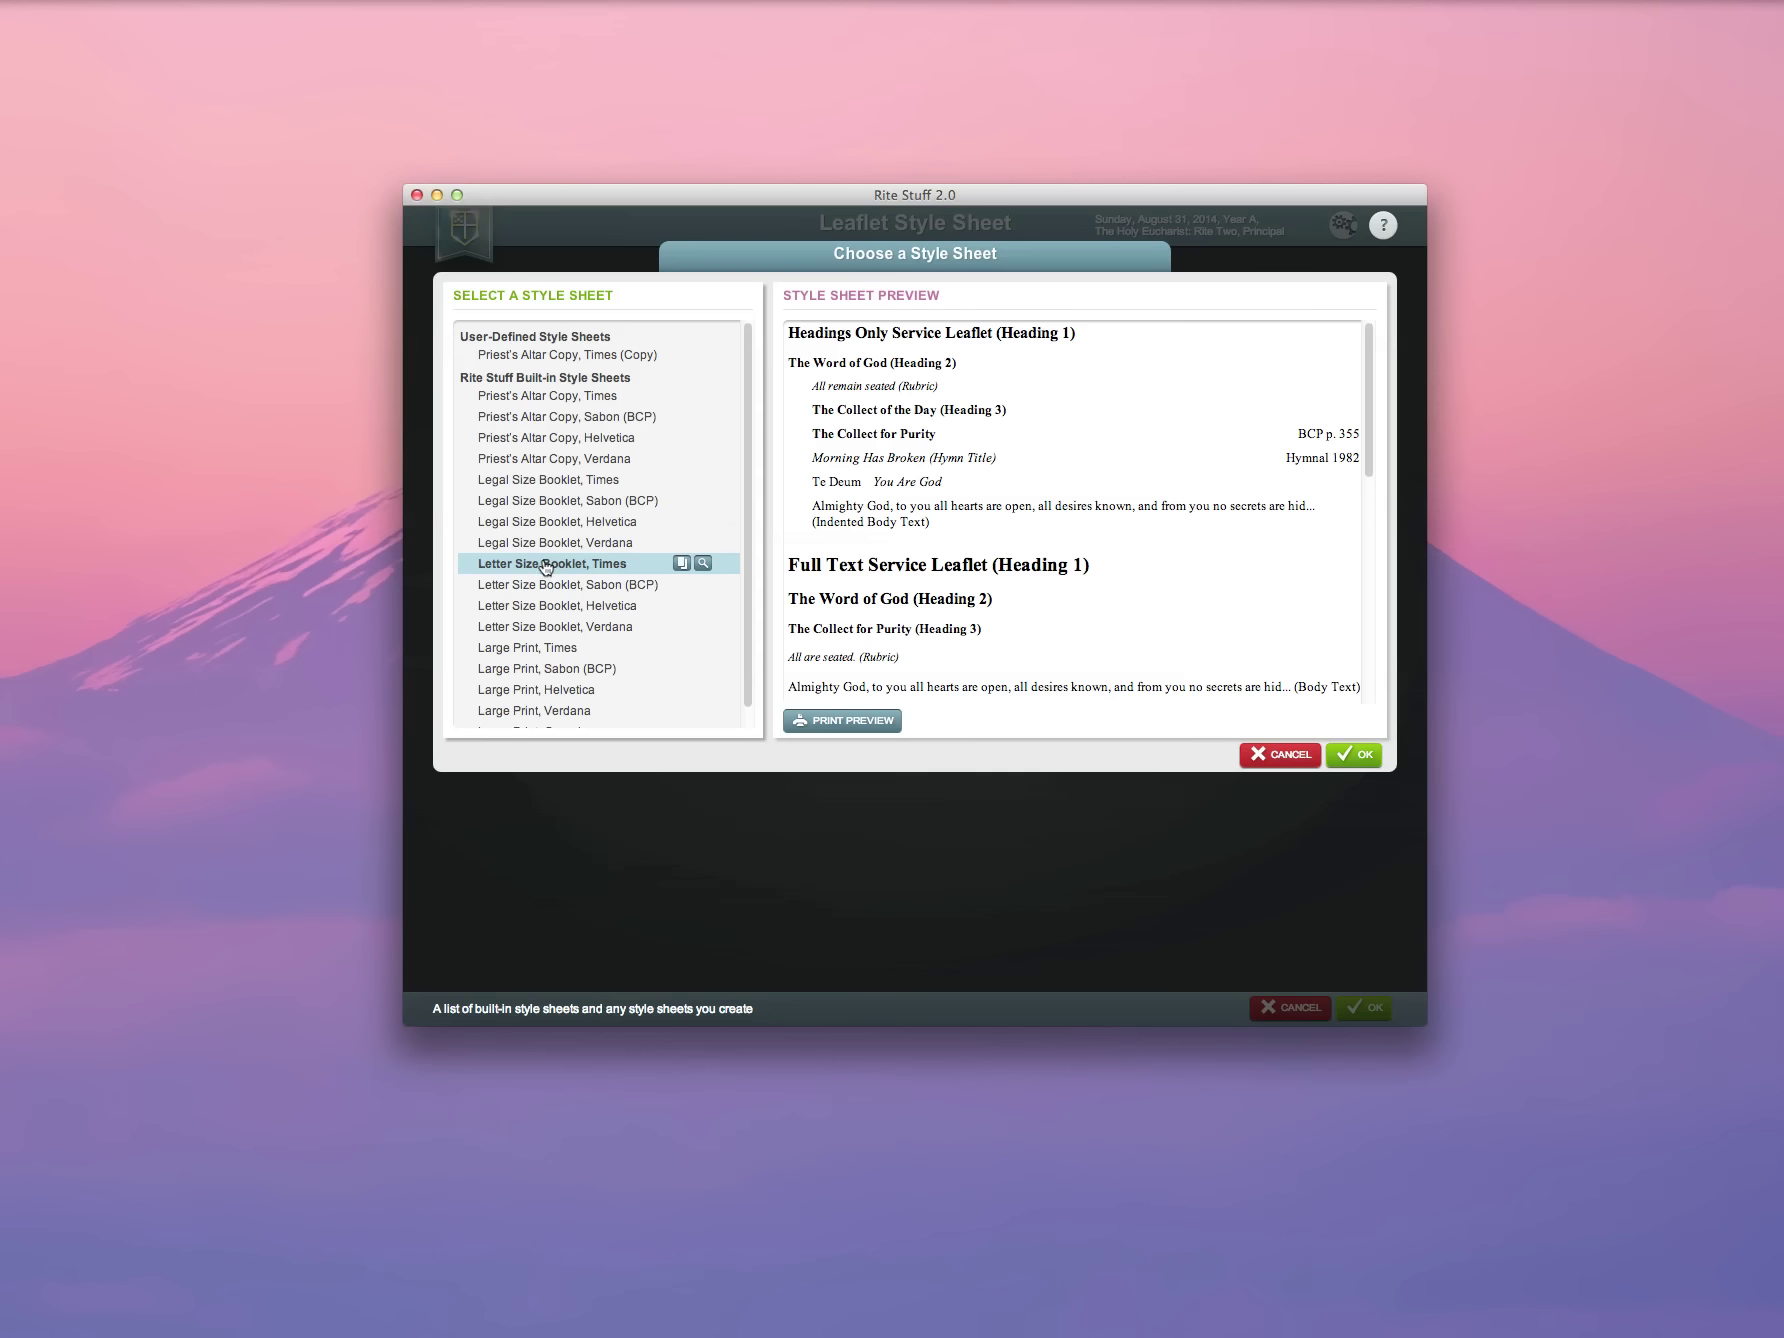
scroll(982, 518, "down", 10)
scroll(982, 518, "down", 2)
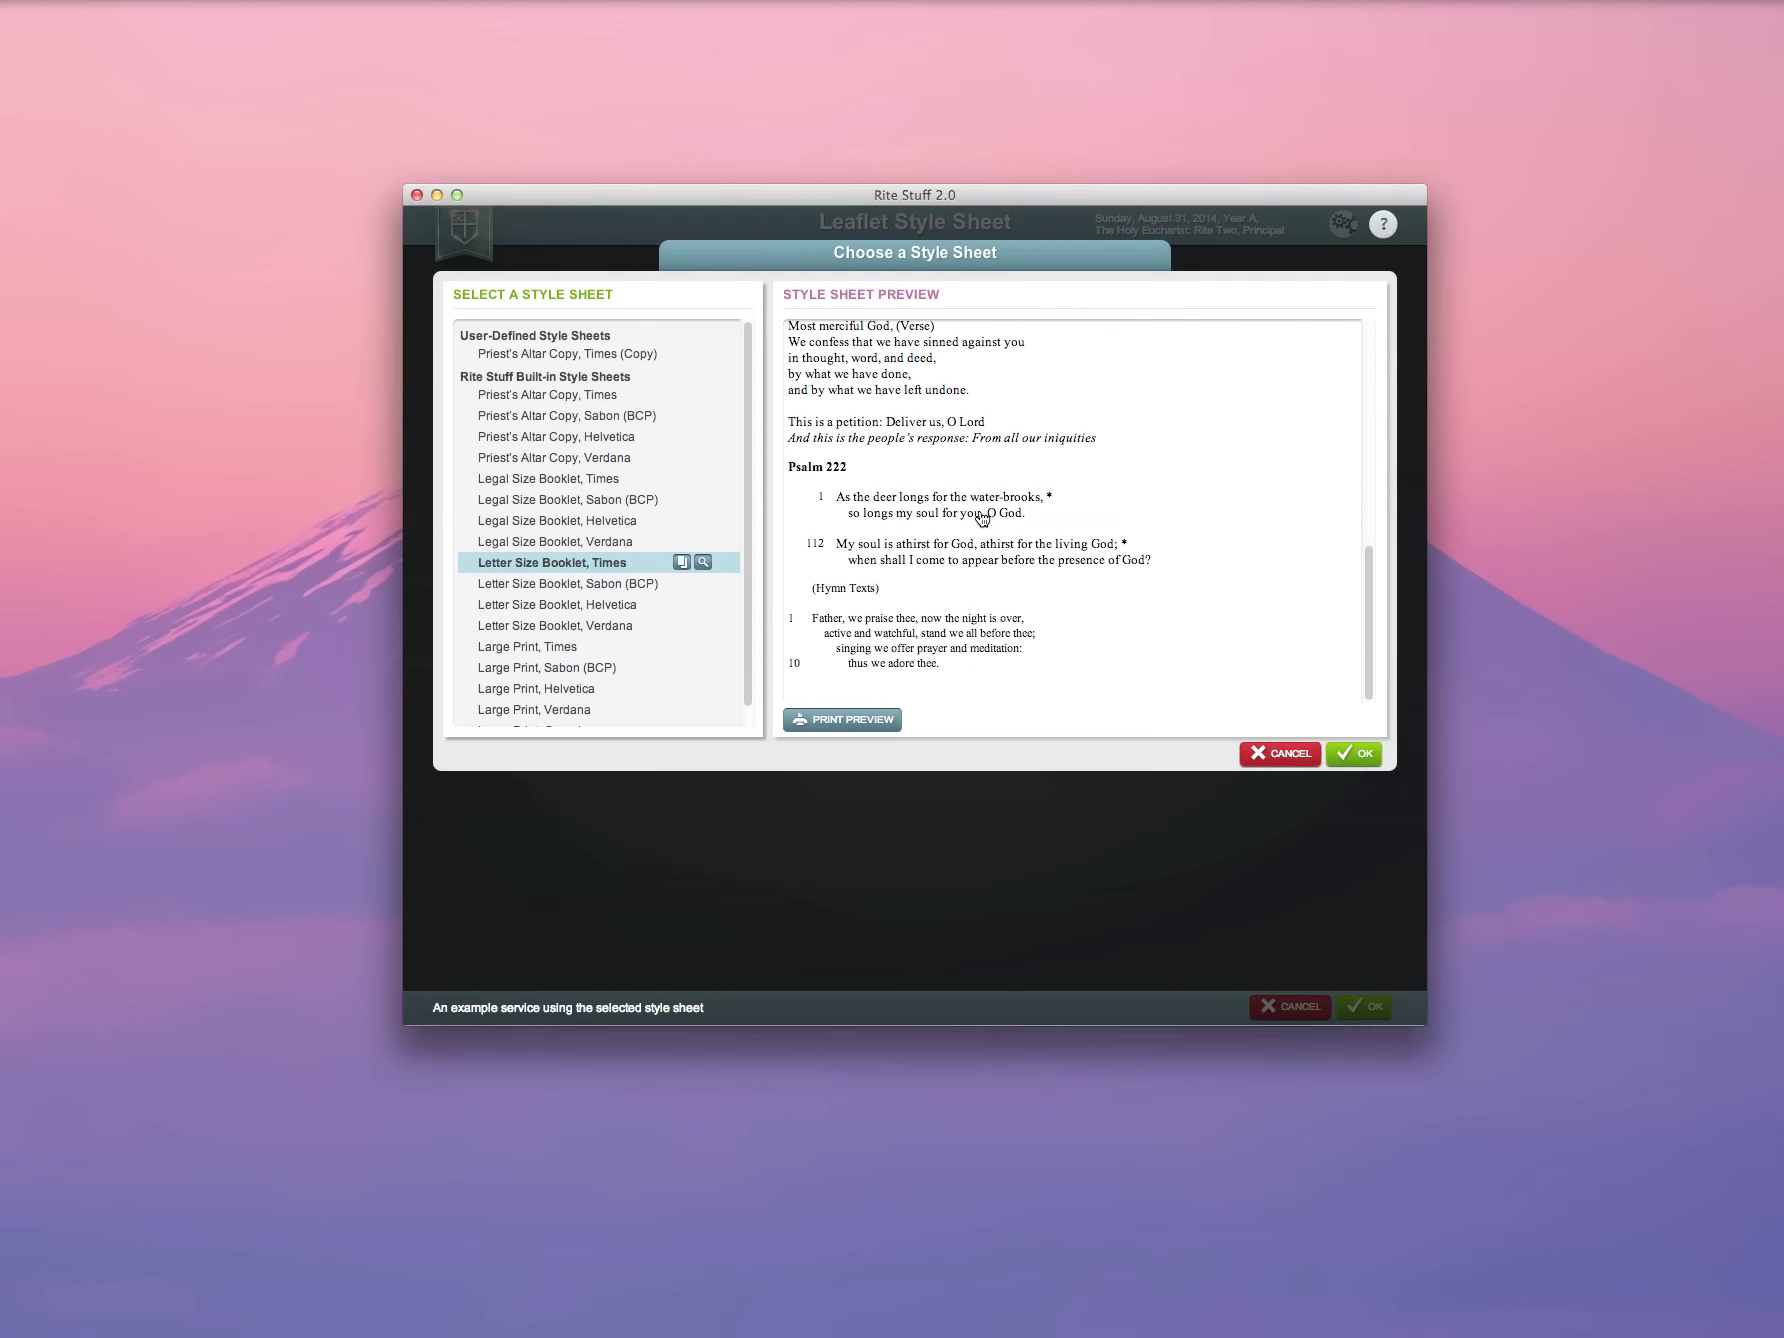
scroll(982, 518, "up", 8)
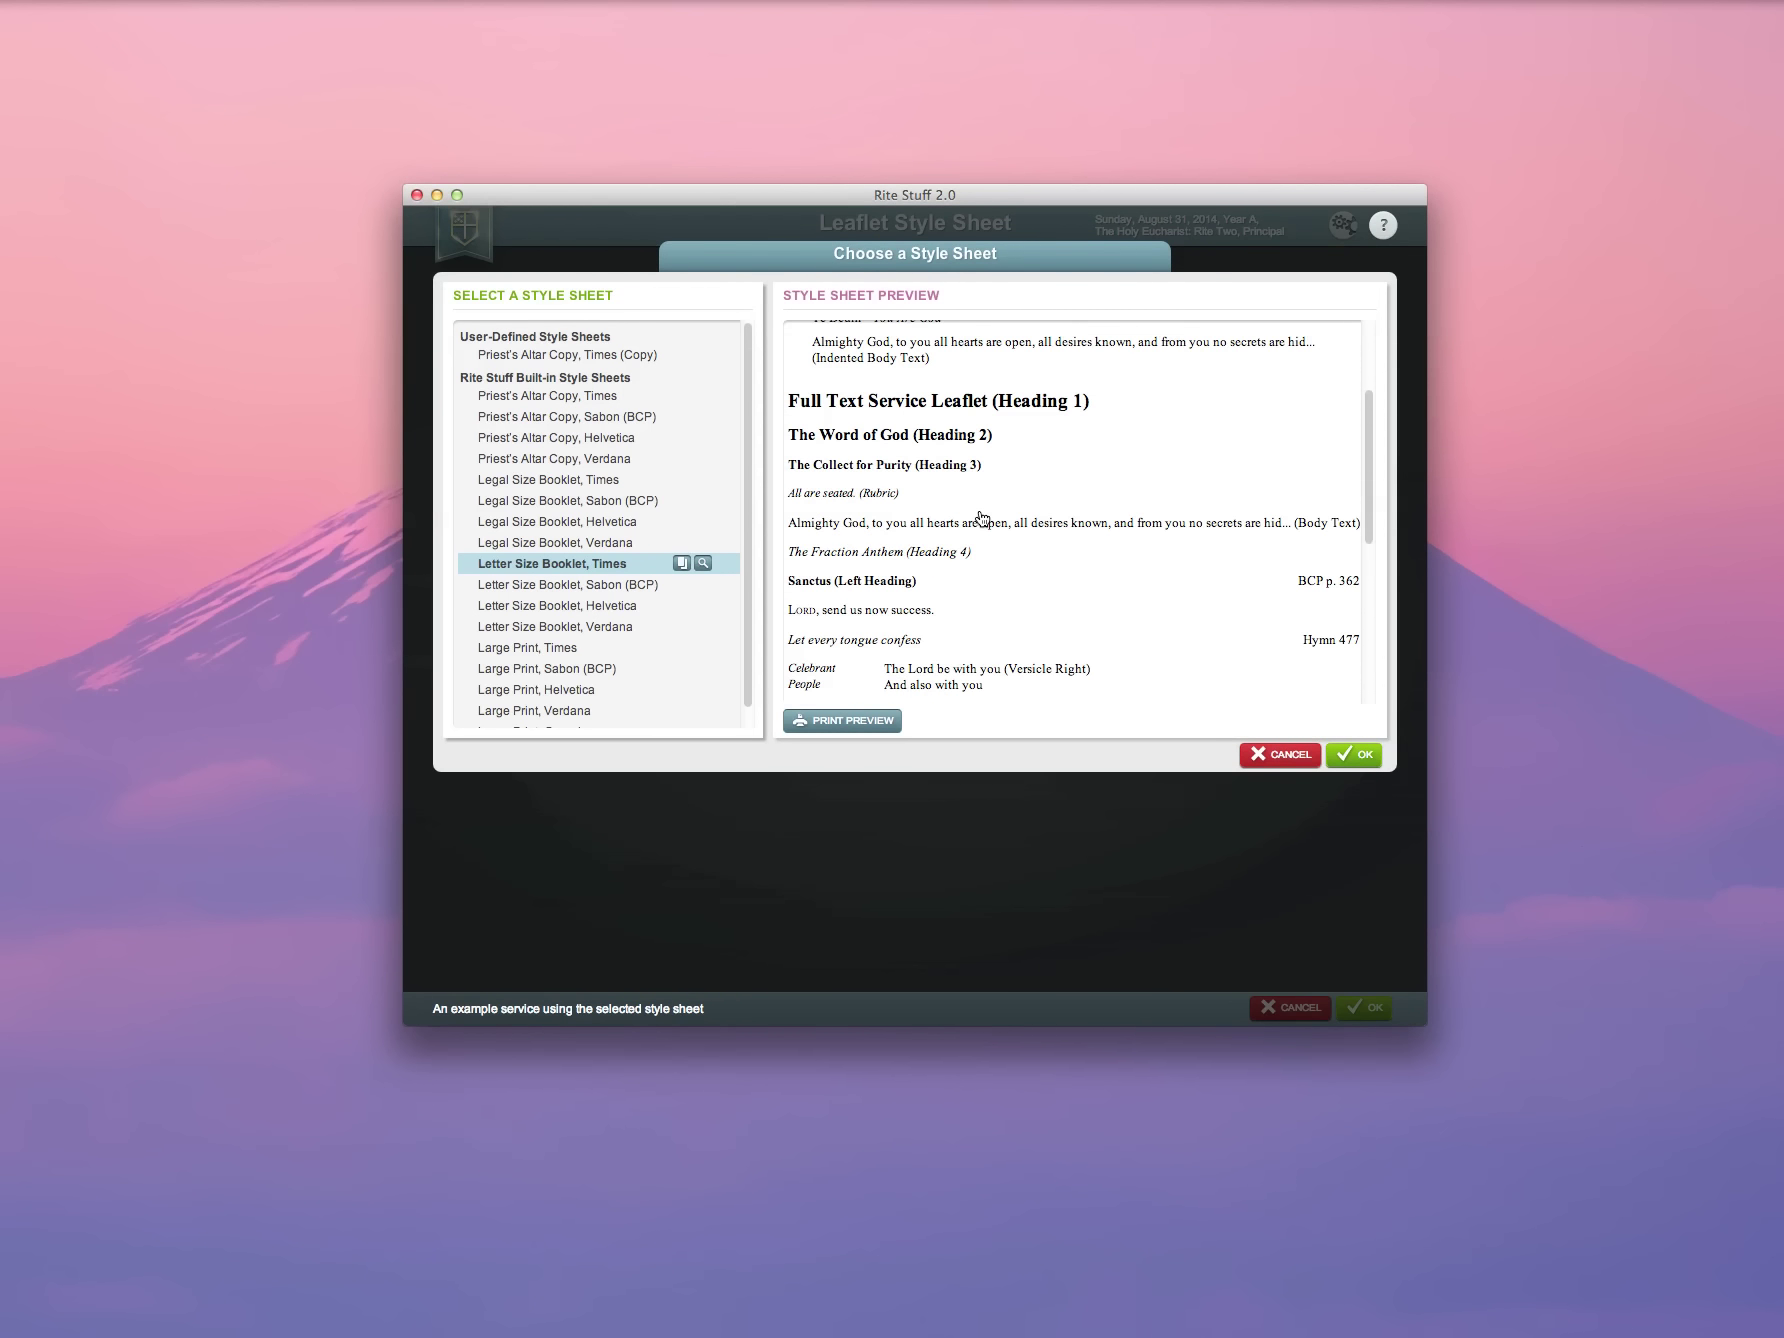
scroll(982, 518, "up", 2)
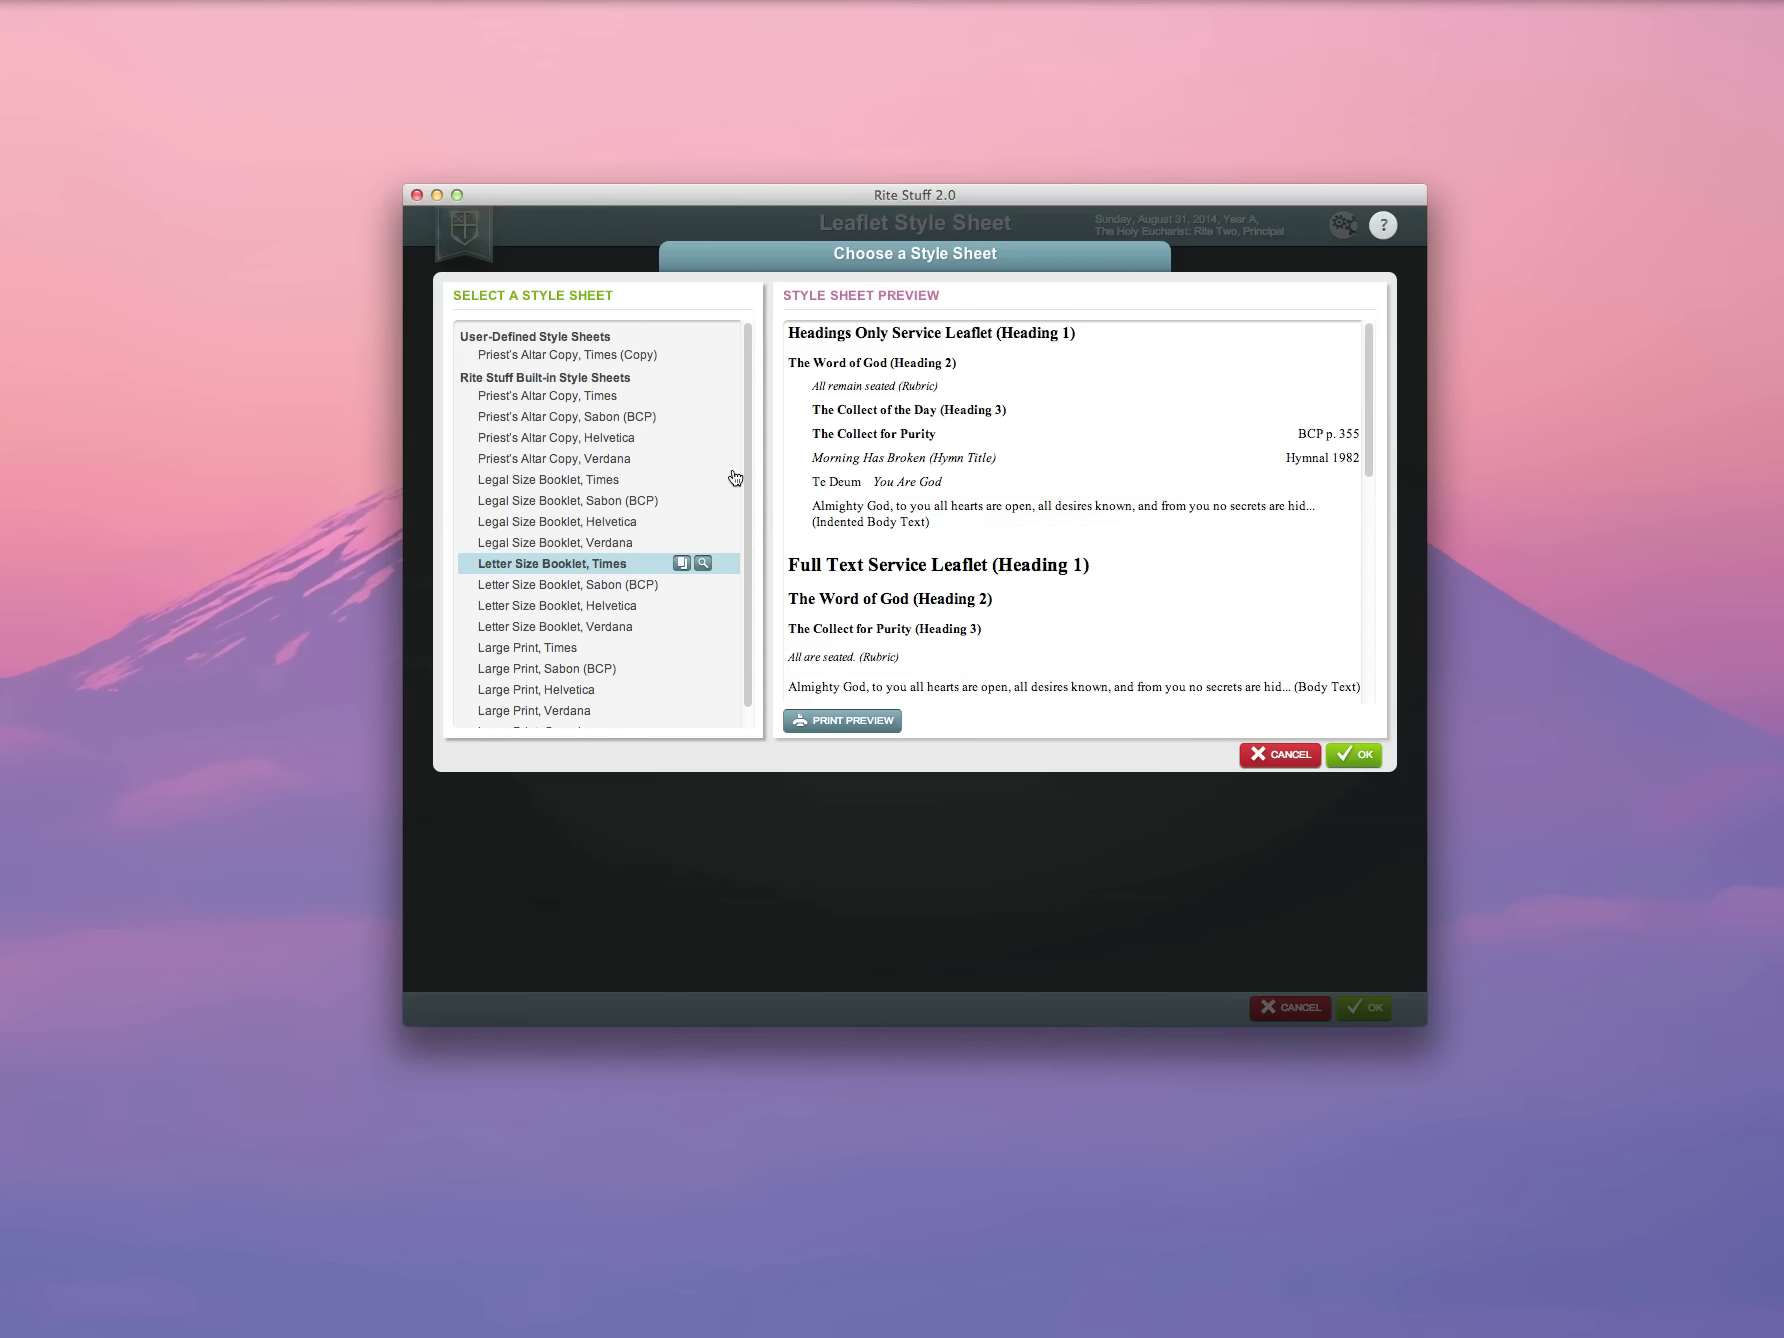
left_click(512, 482)
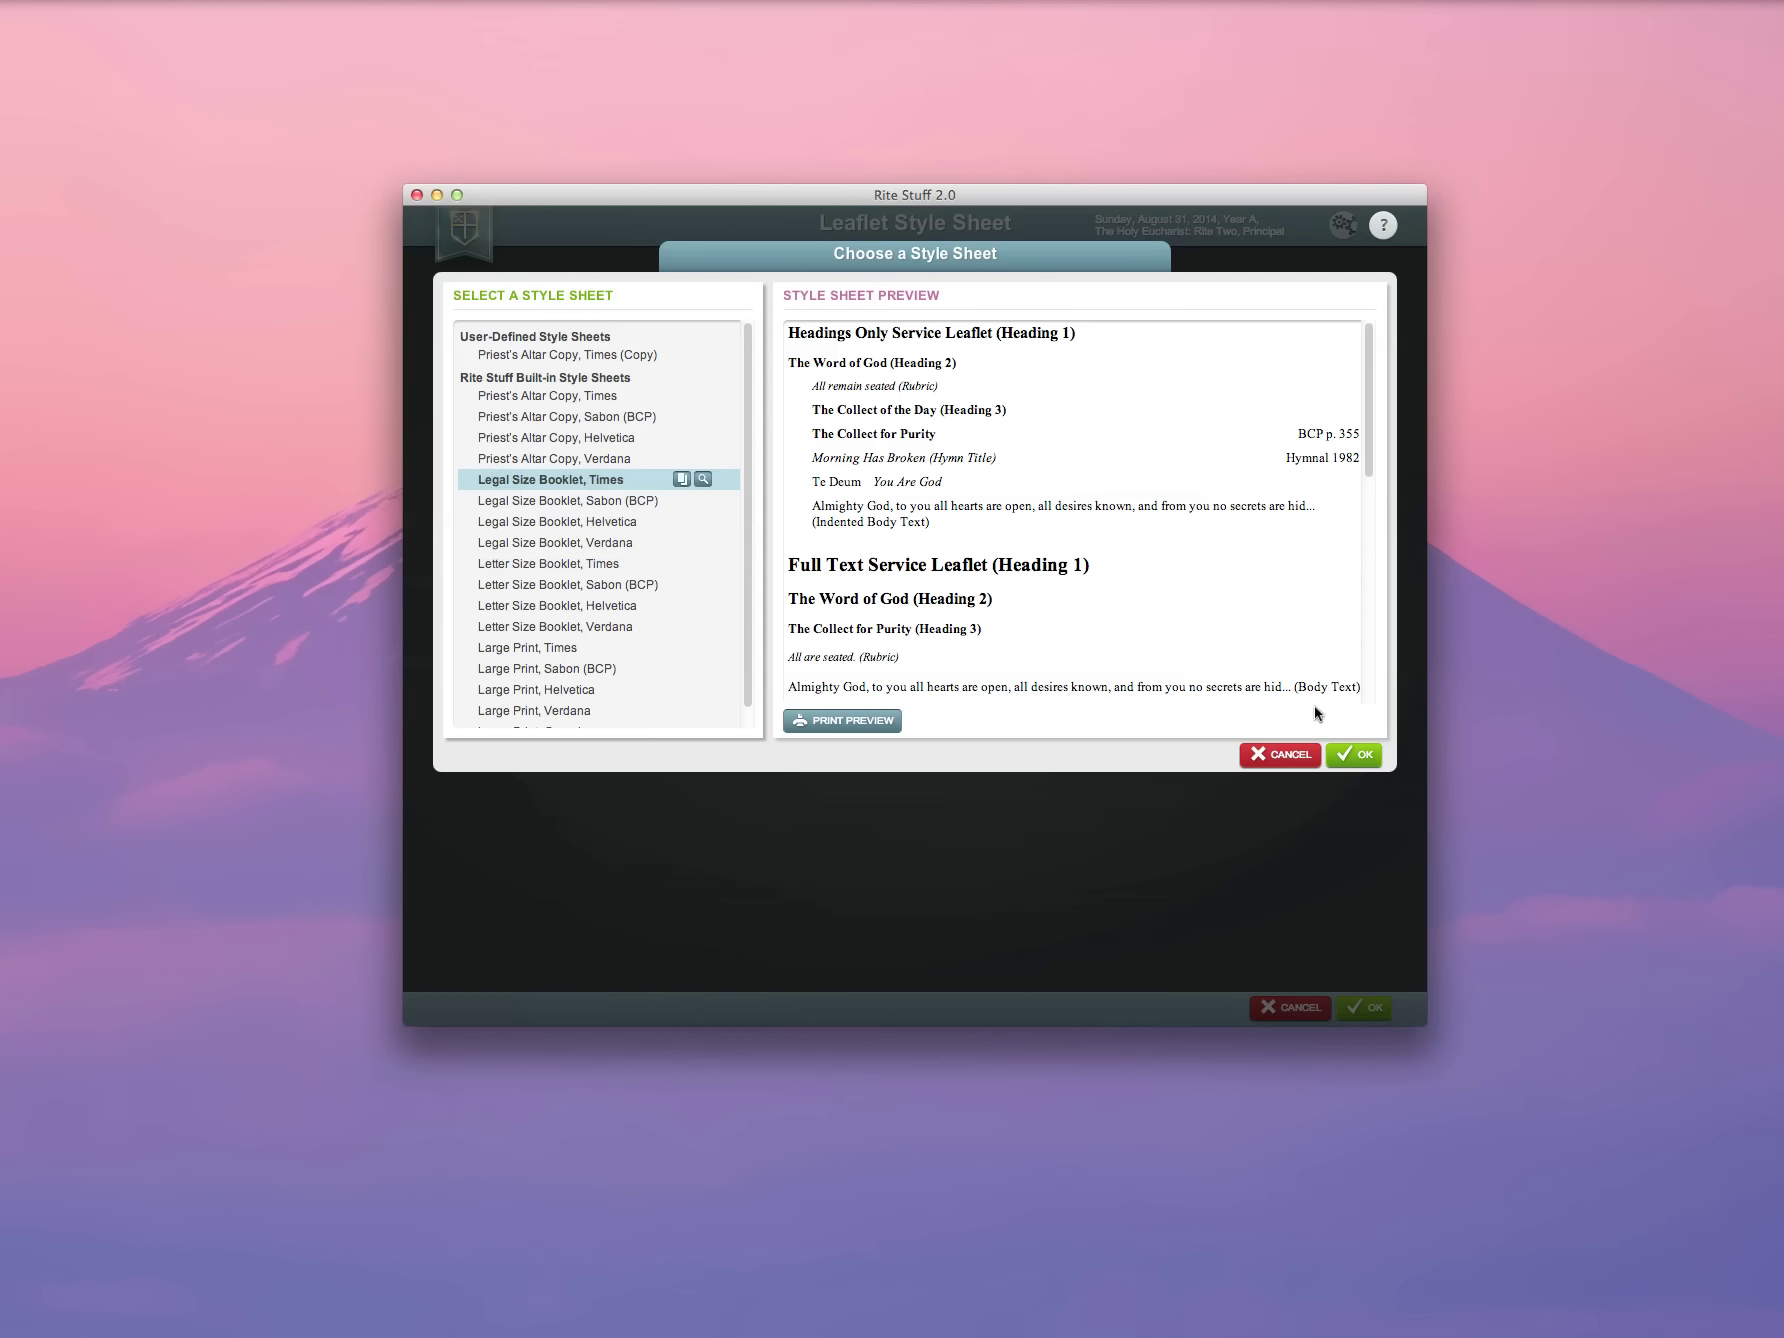
left_click(1366, 758)
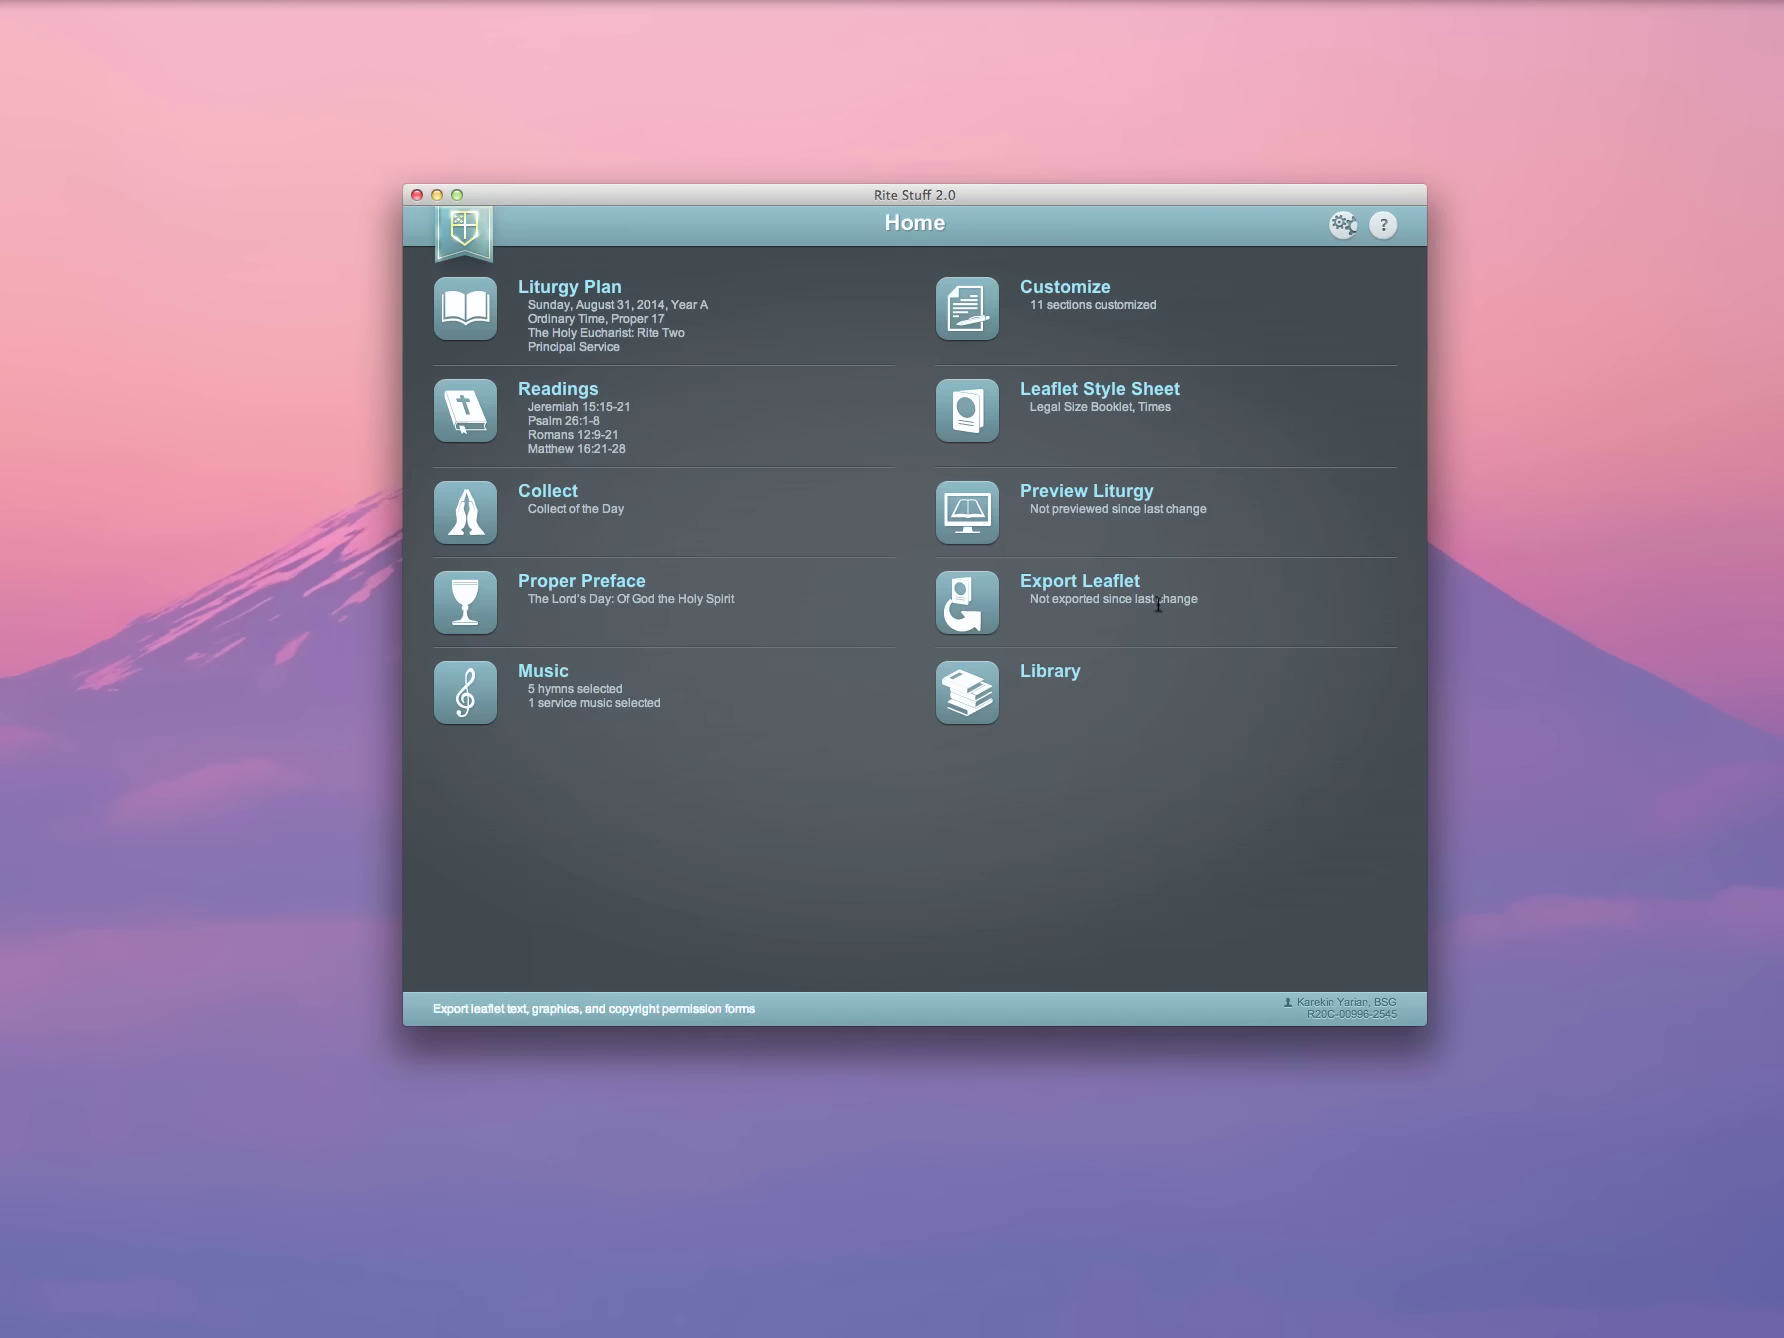
Step: Preview the liturgy with the leaflet style sheet, read from the Entrance Hymn to the Prayers of the People, and return to the home screen
left_click(982, 516)
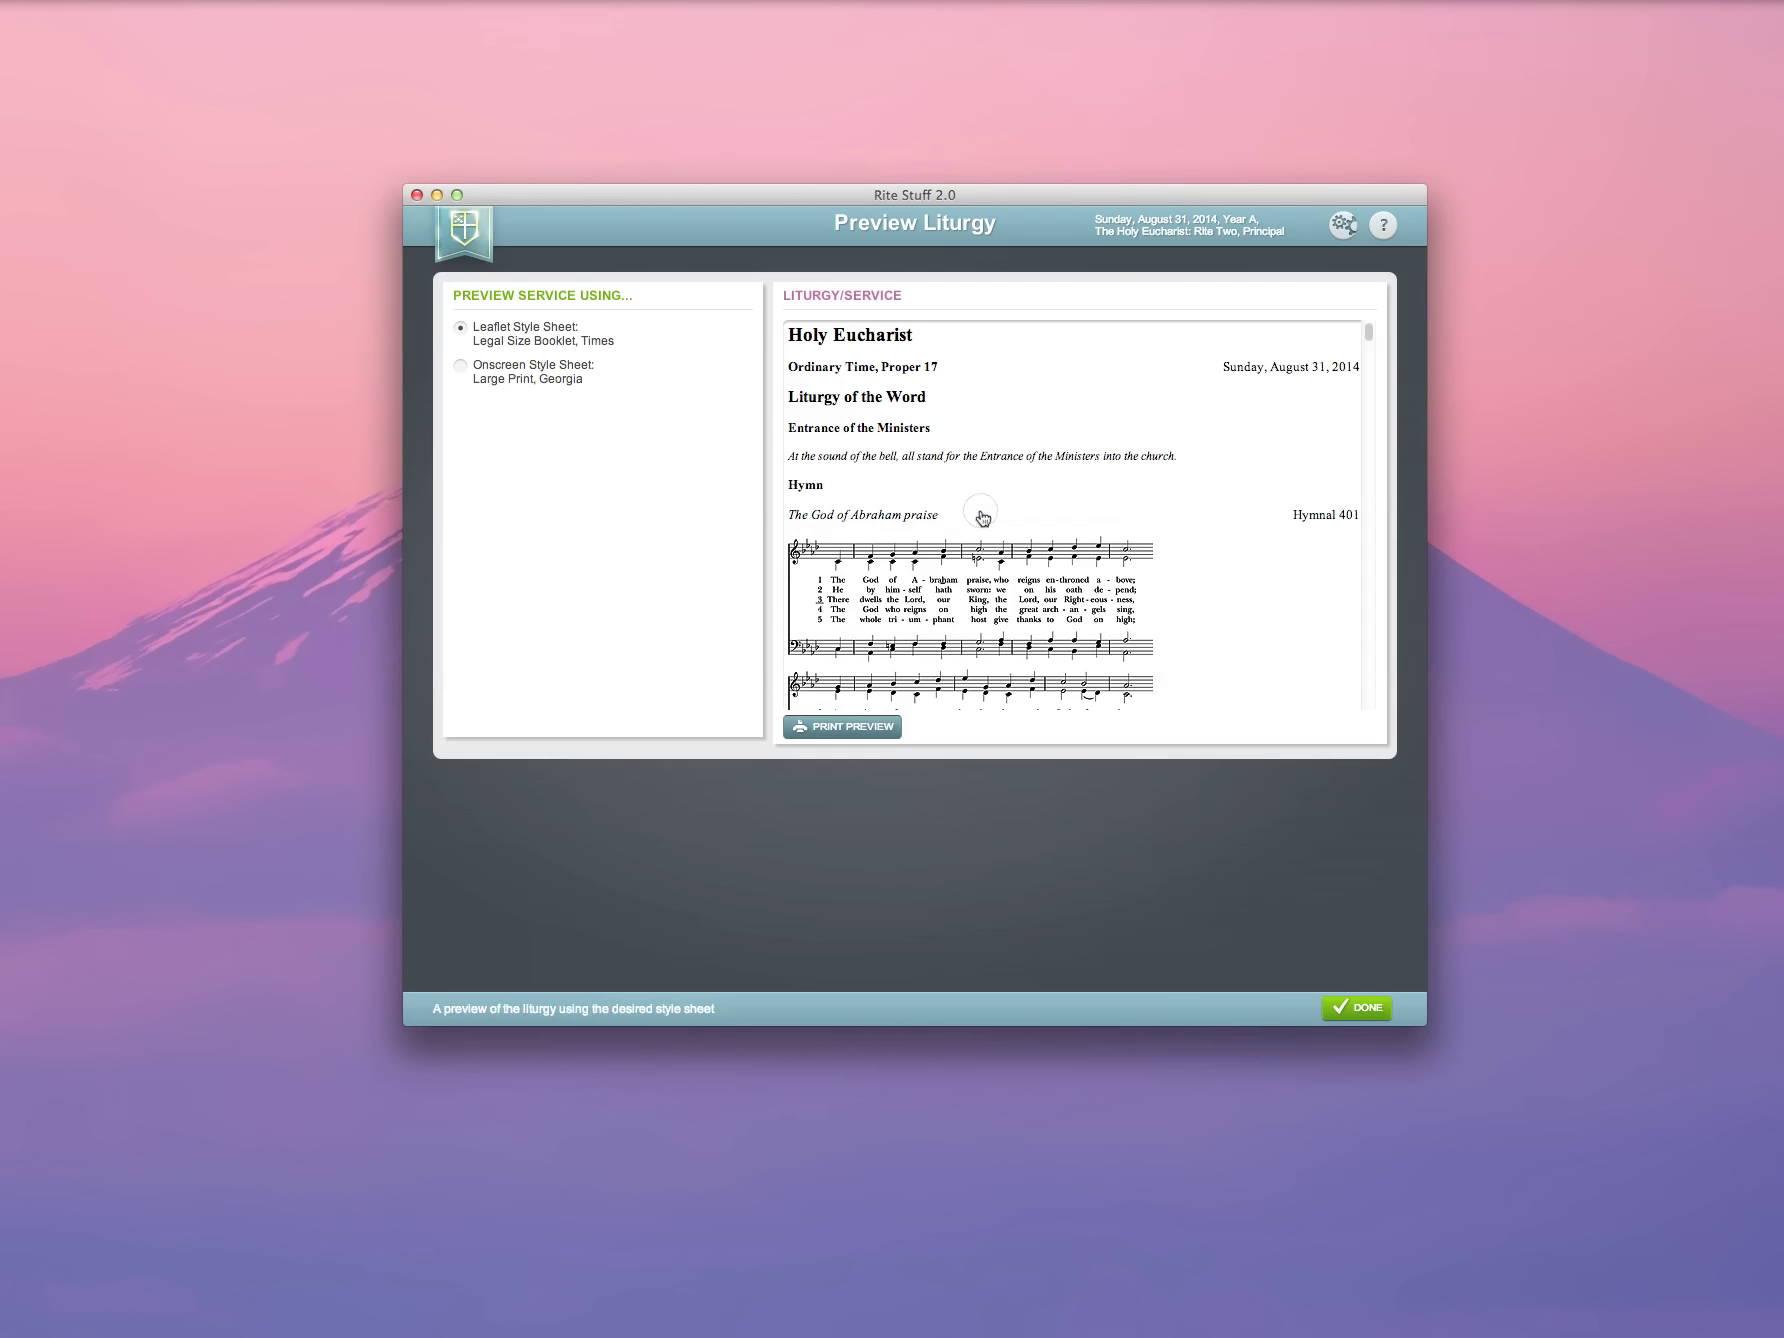
scroll(982, 516, "down", 10)
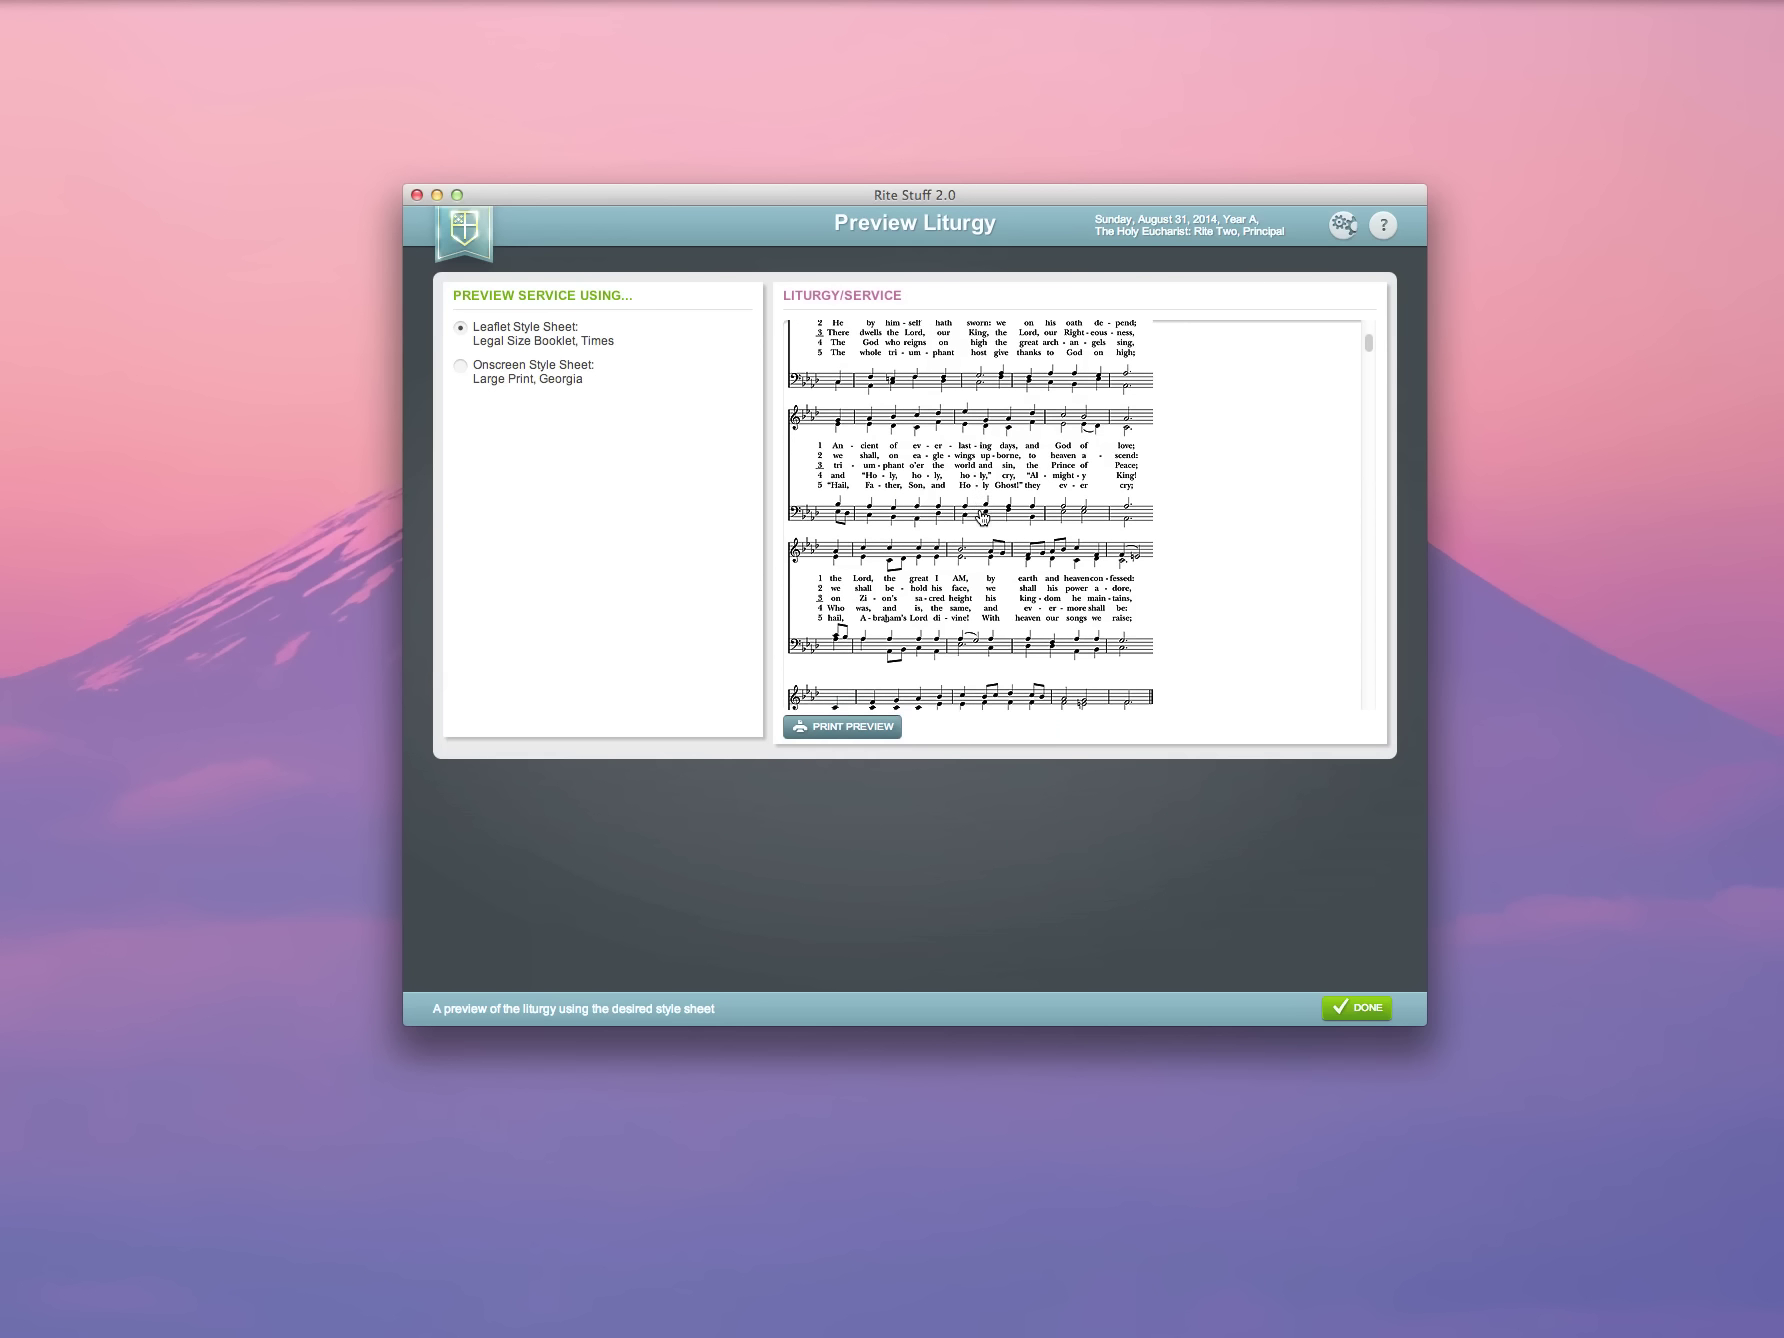
scroll(982, 516, "down", 8)
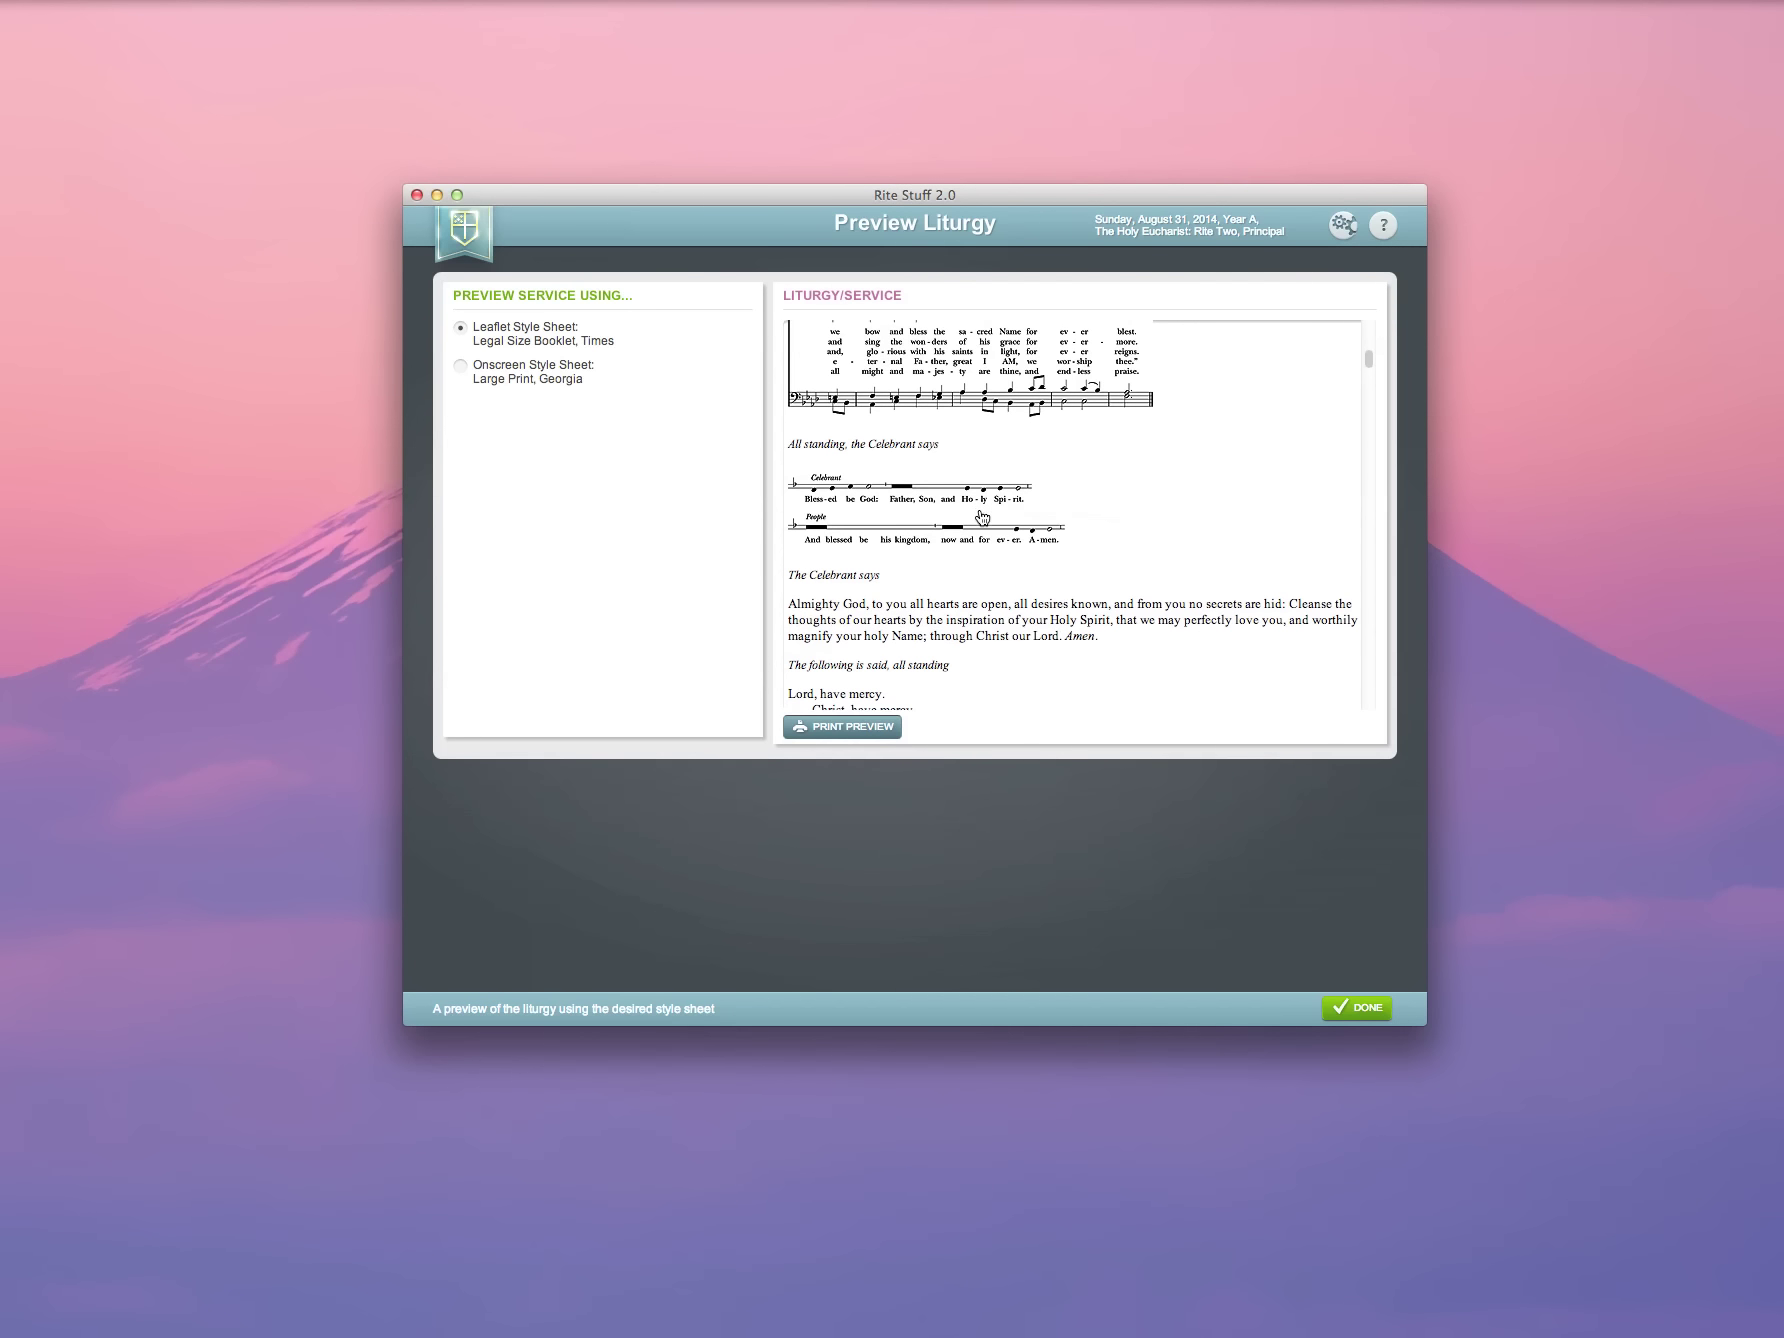
scroll(982, 516, "down", 2)
scroll(982, 516, "down", 2)
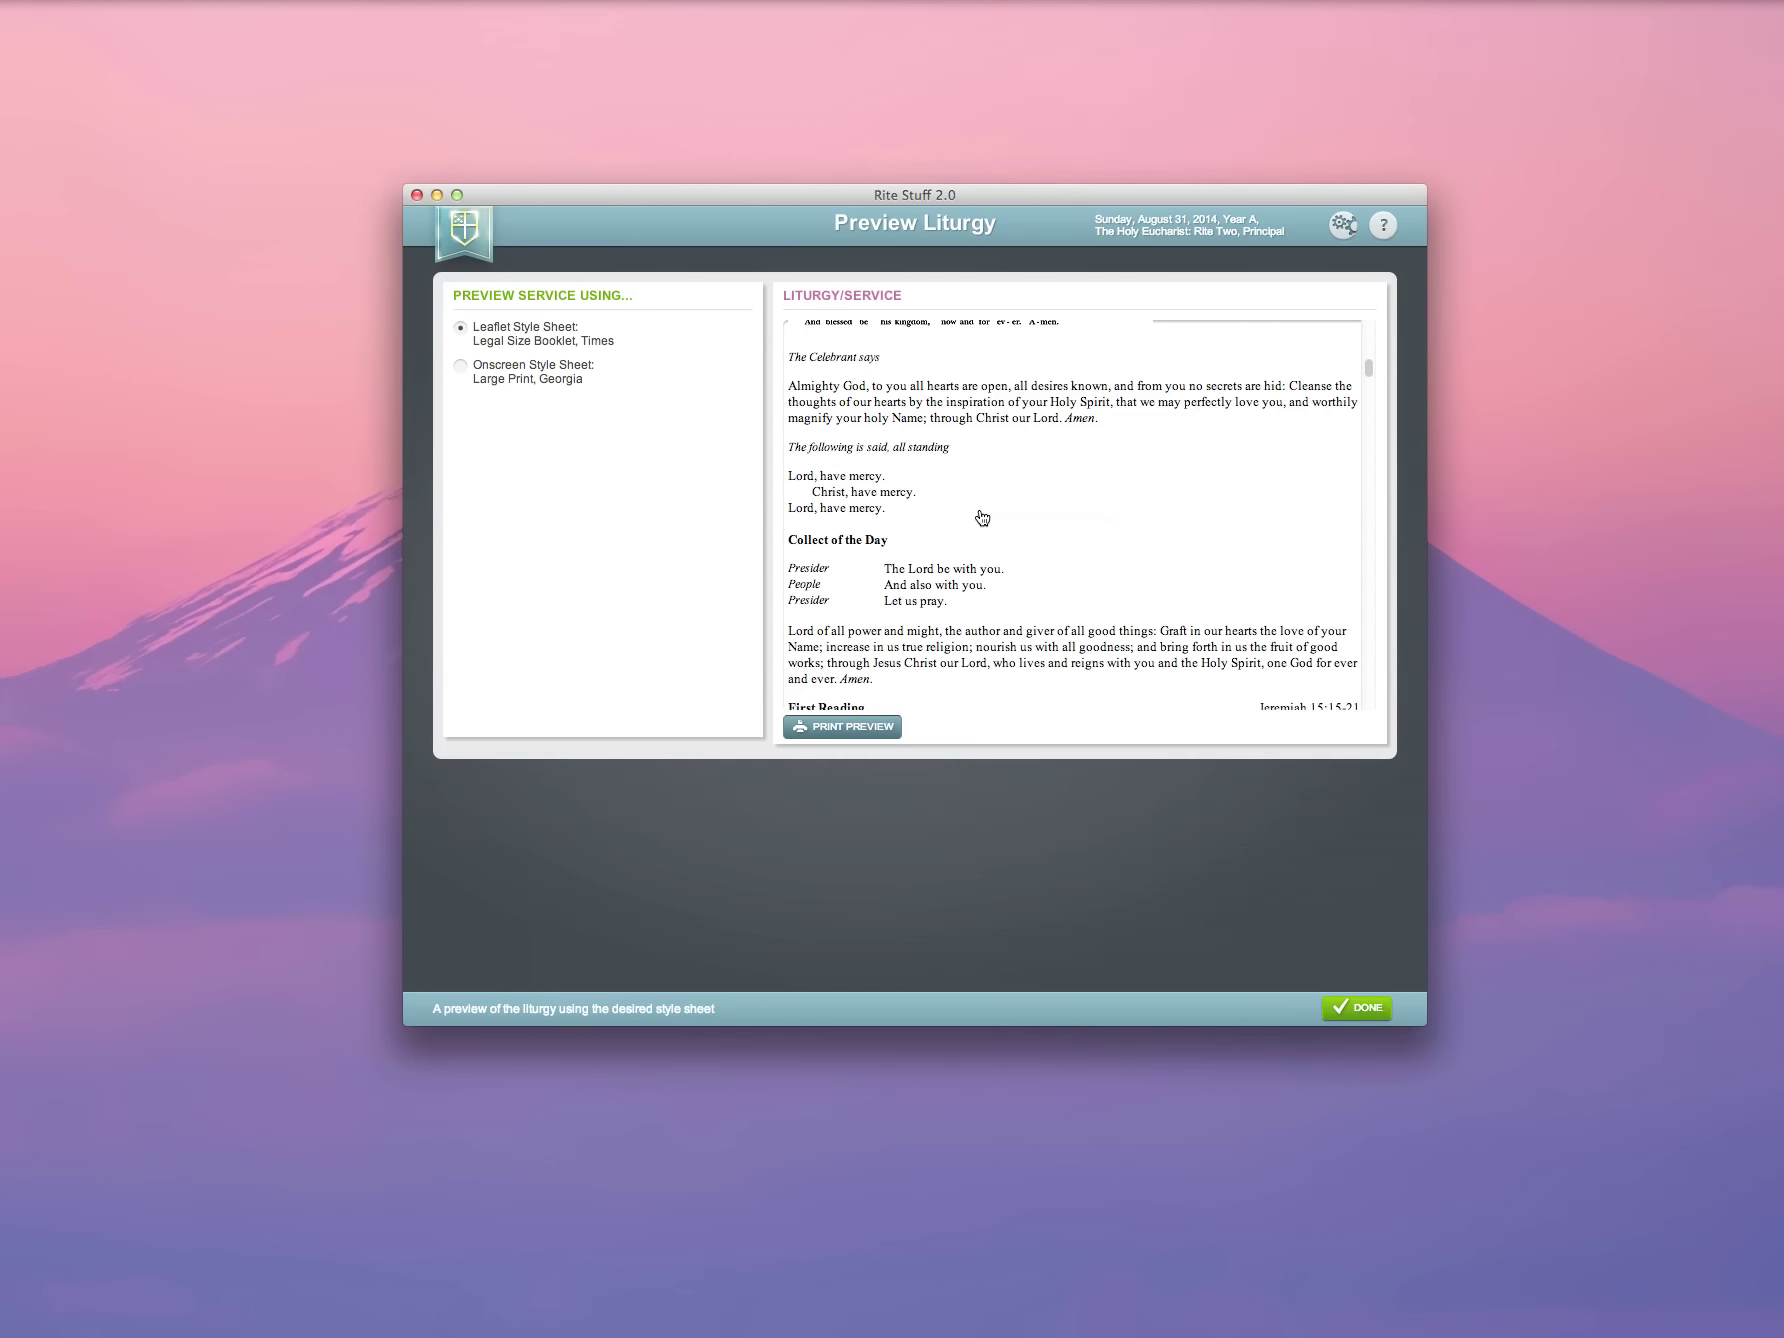
scroll(1014, 521, "down", 10)
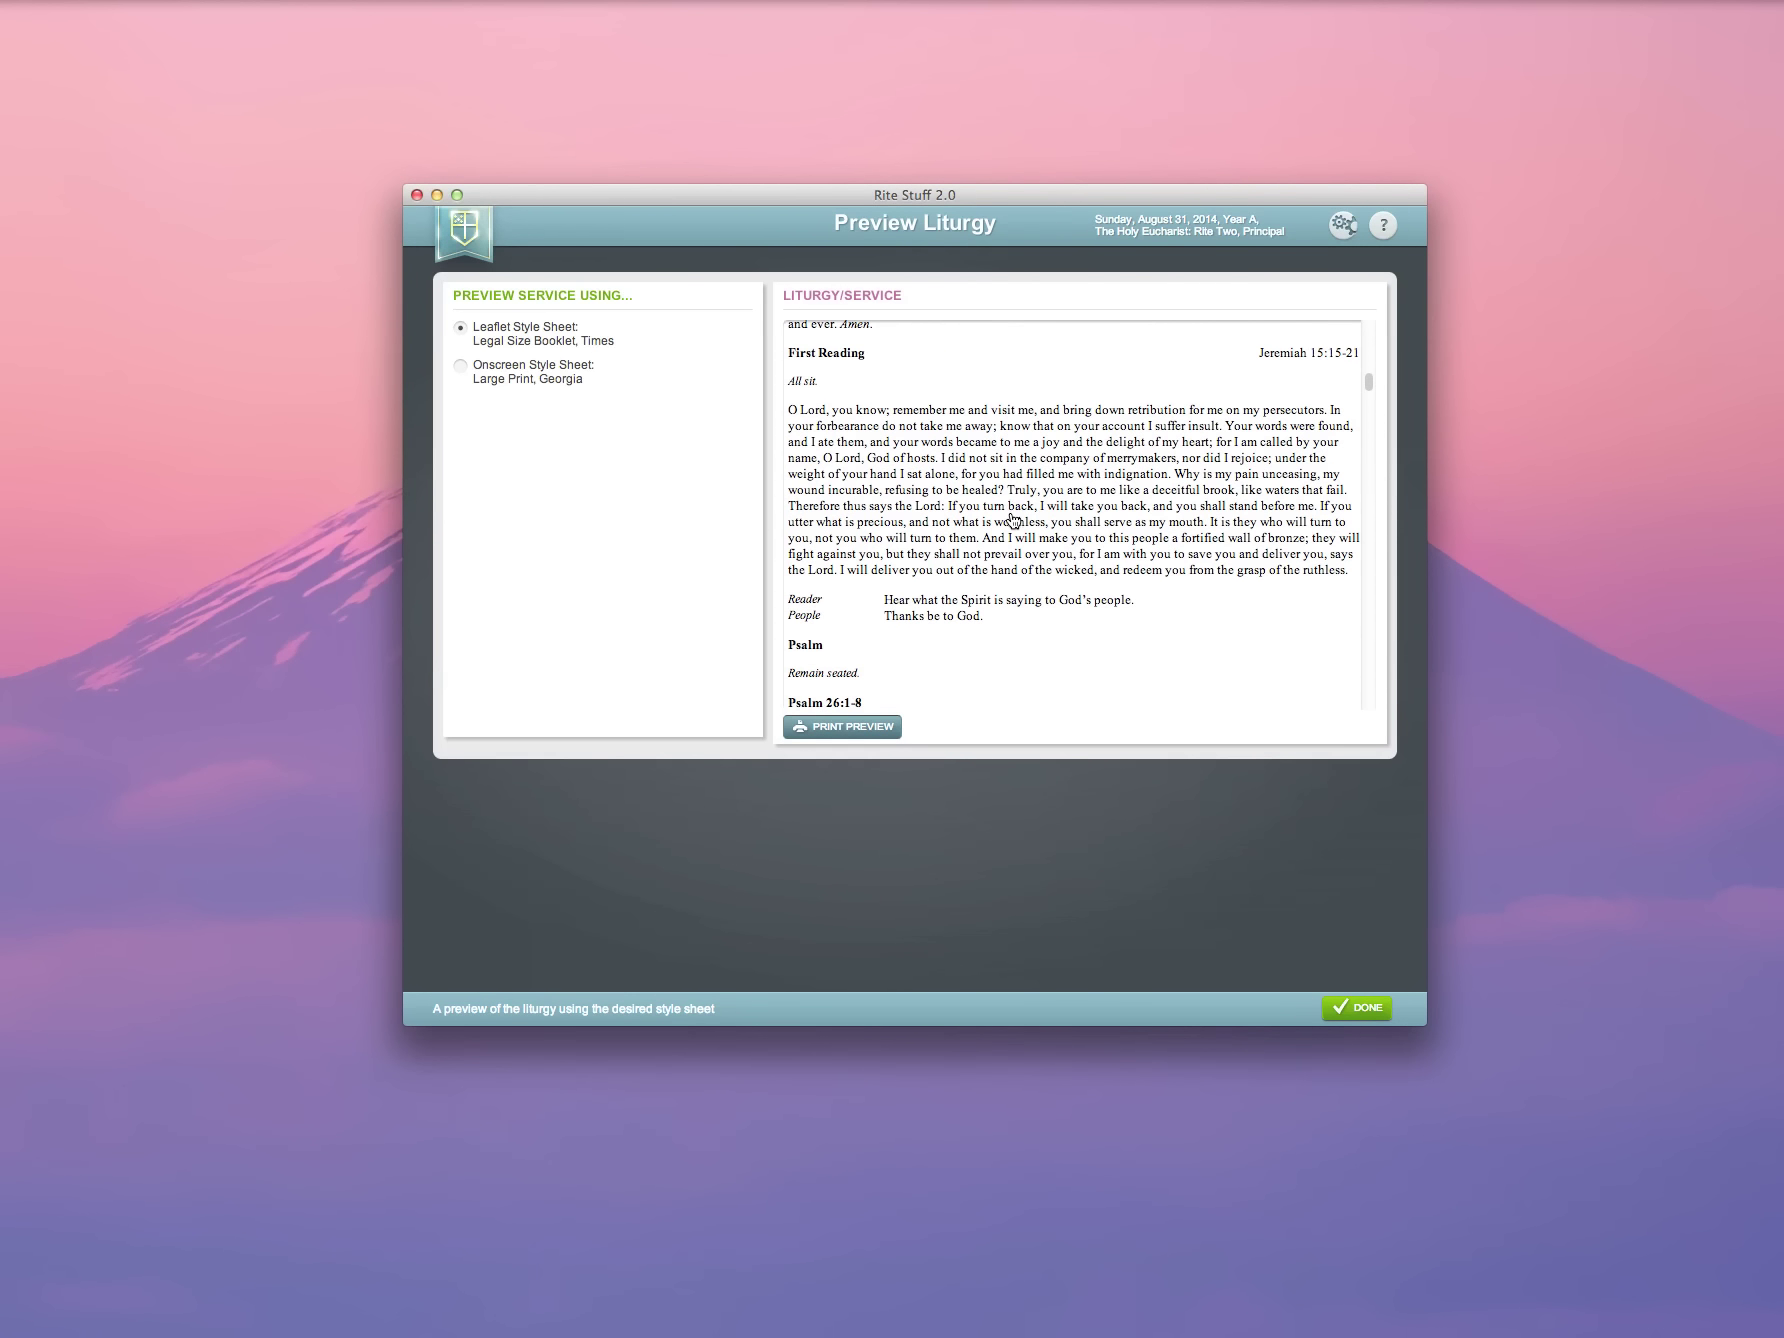
scroll(1013, 519, "down", 20)
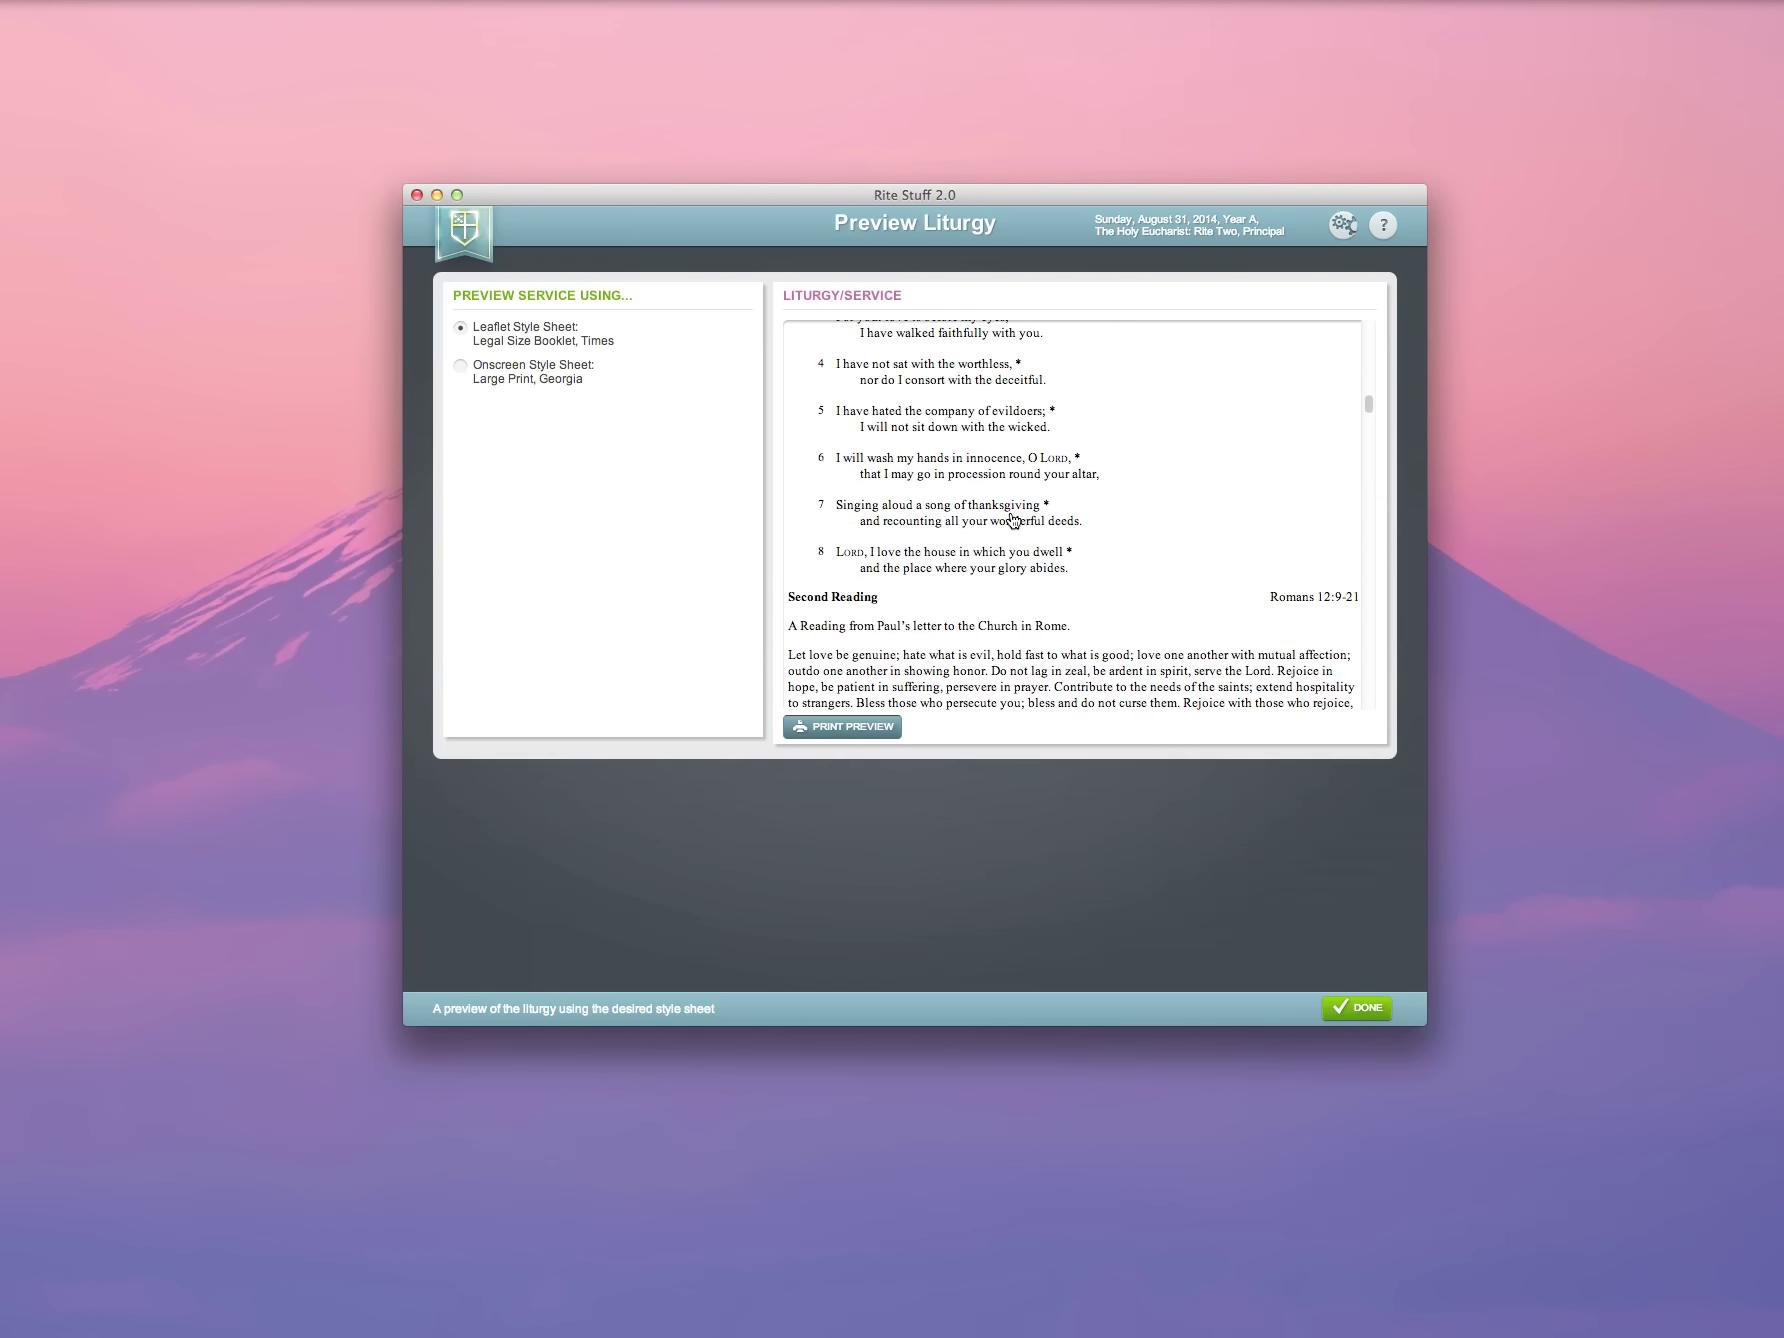
scroll(1012, 517, "down", 20)
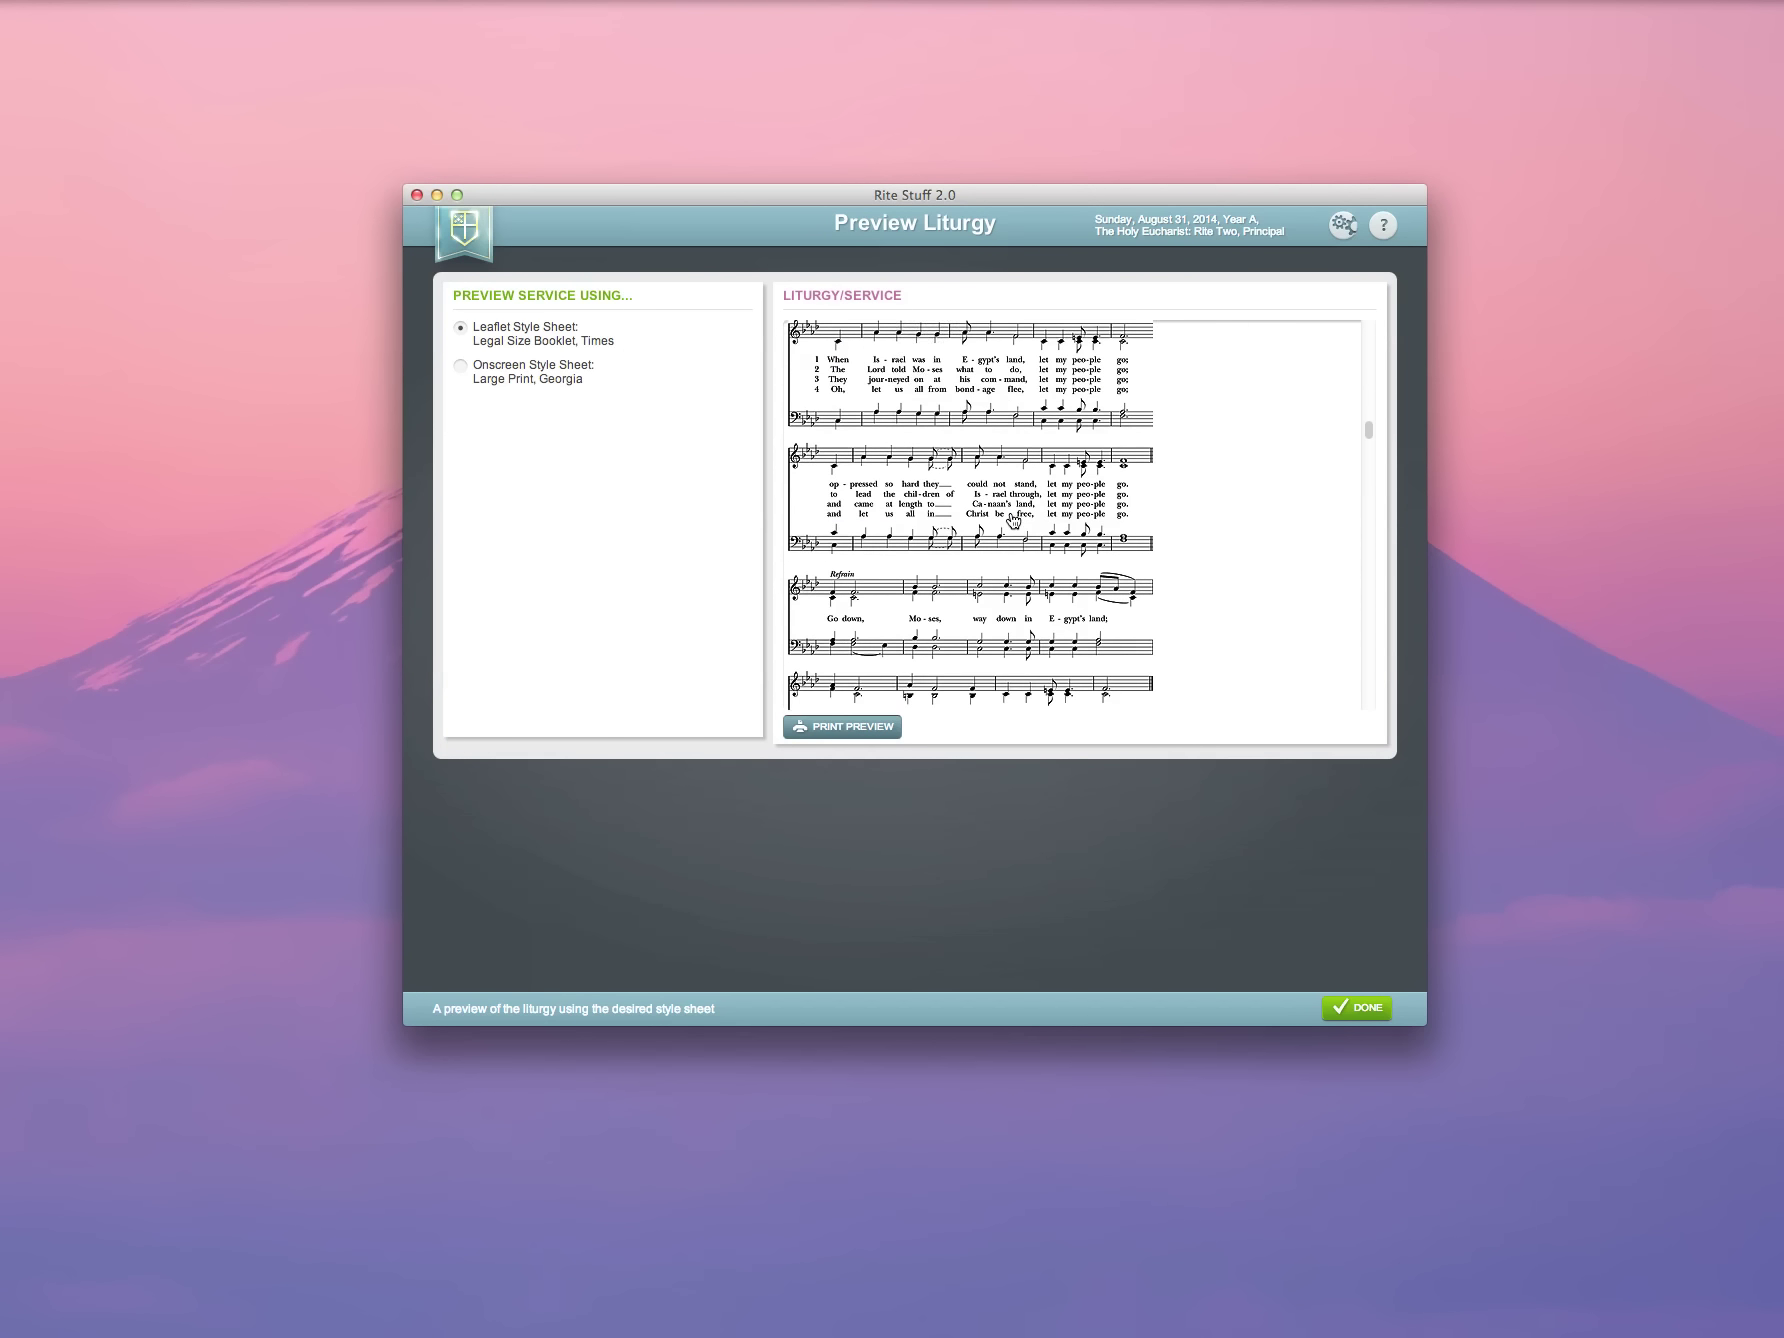
scroll(1013, 520, "down", 8)
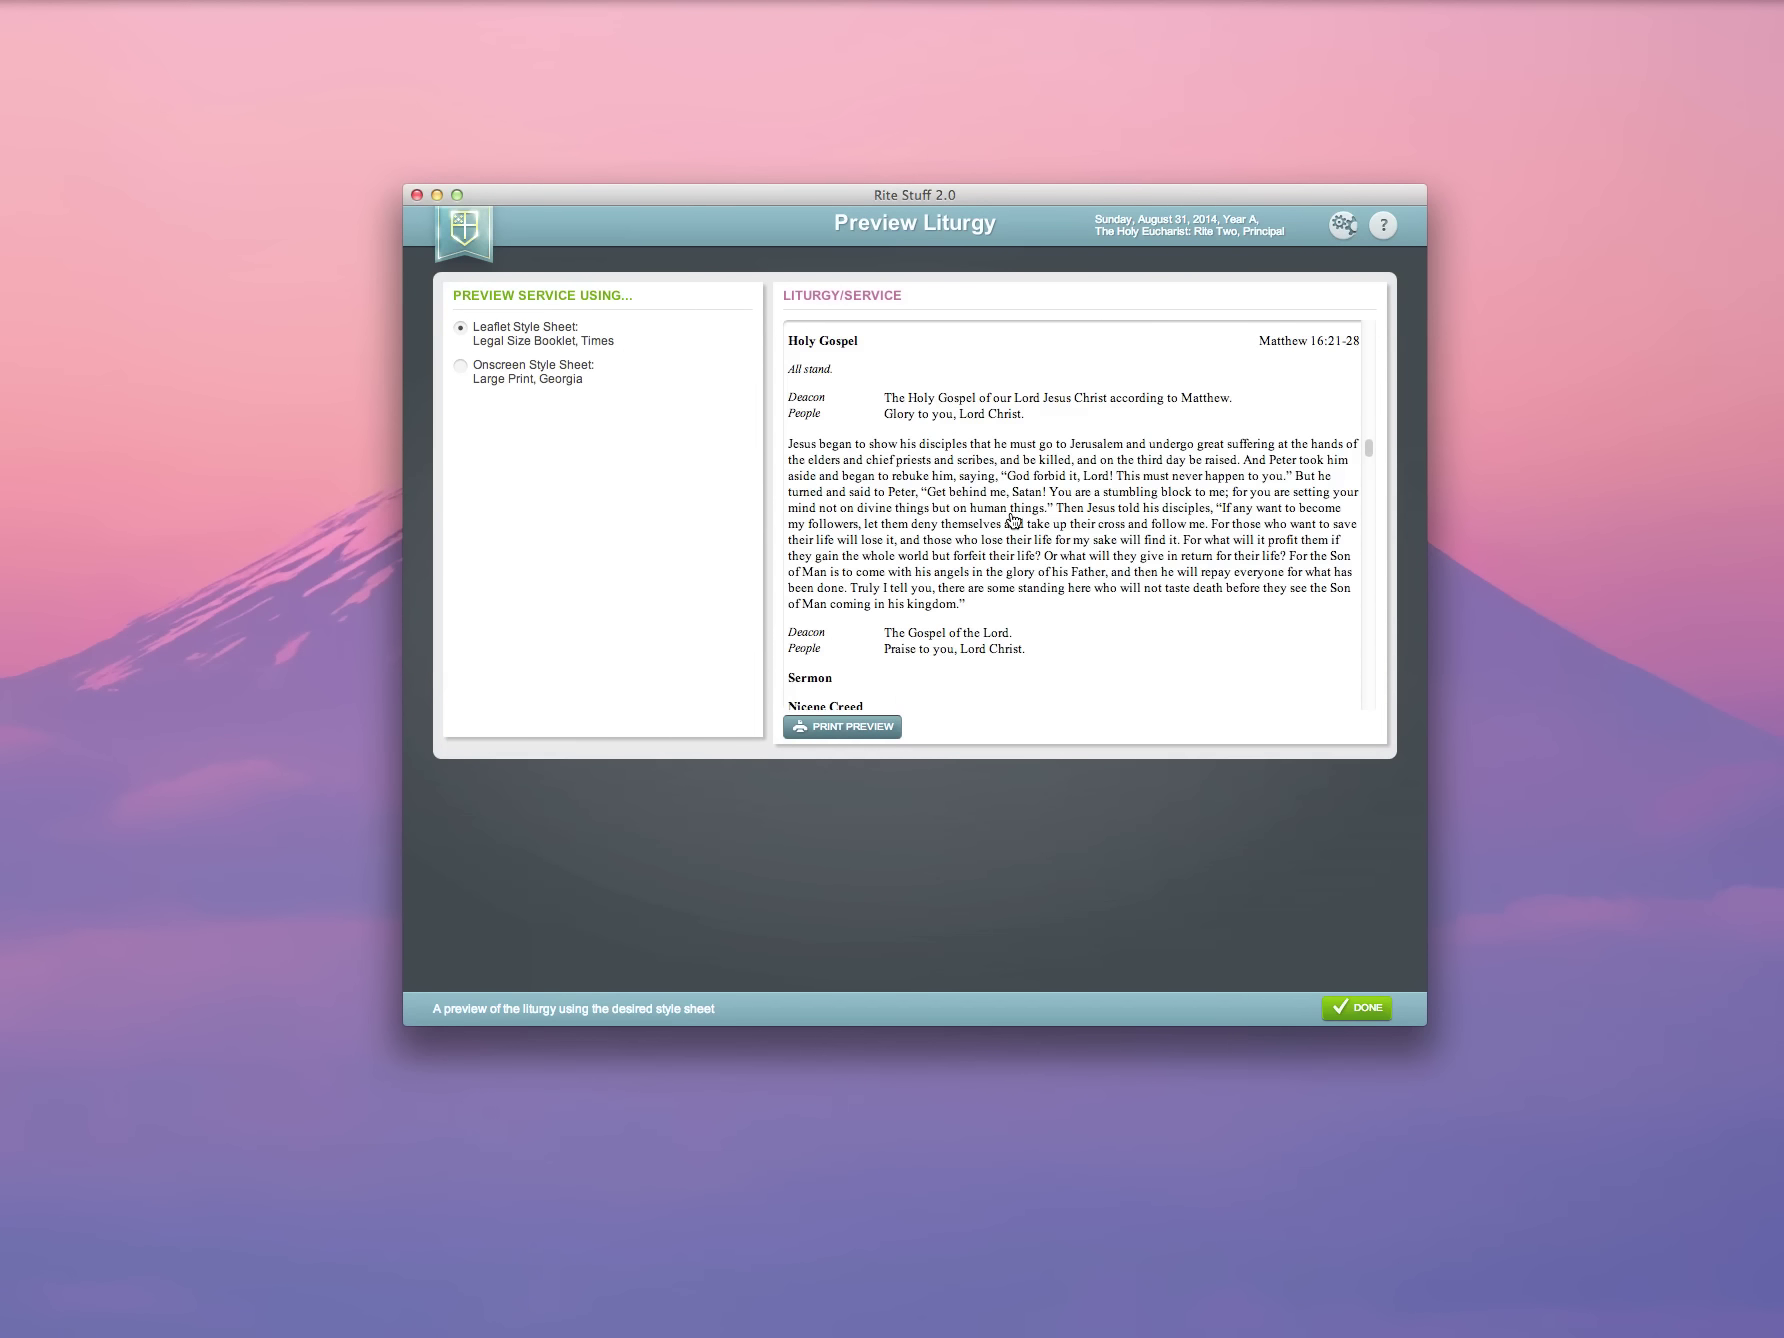
scroll(1013, 520, "down", 10)
scroll(1013, 520, "down", 10)
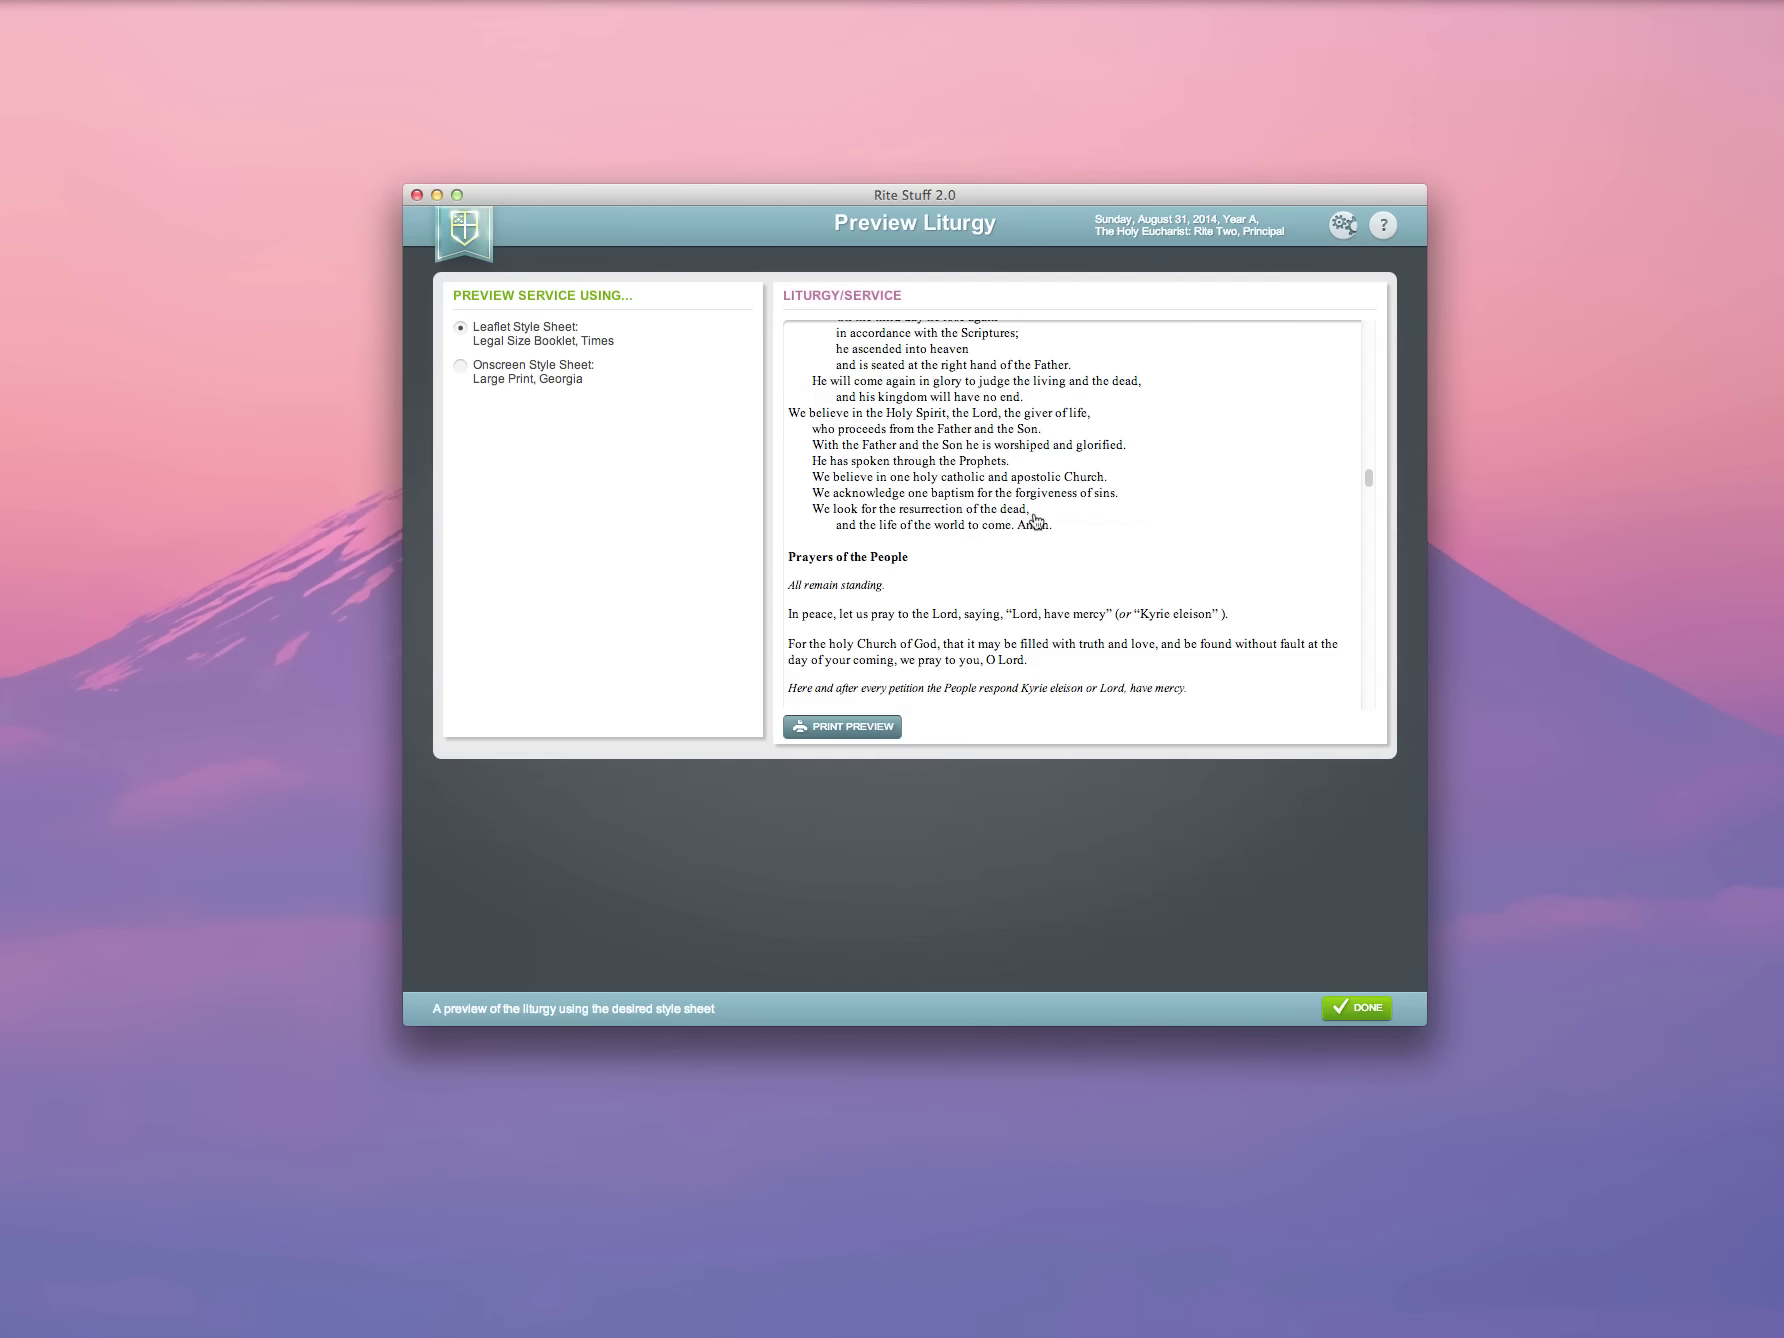
scroll(1366, 485, "down", 1)
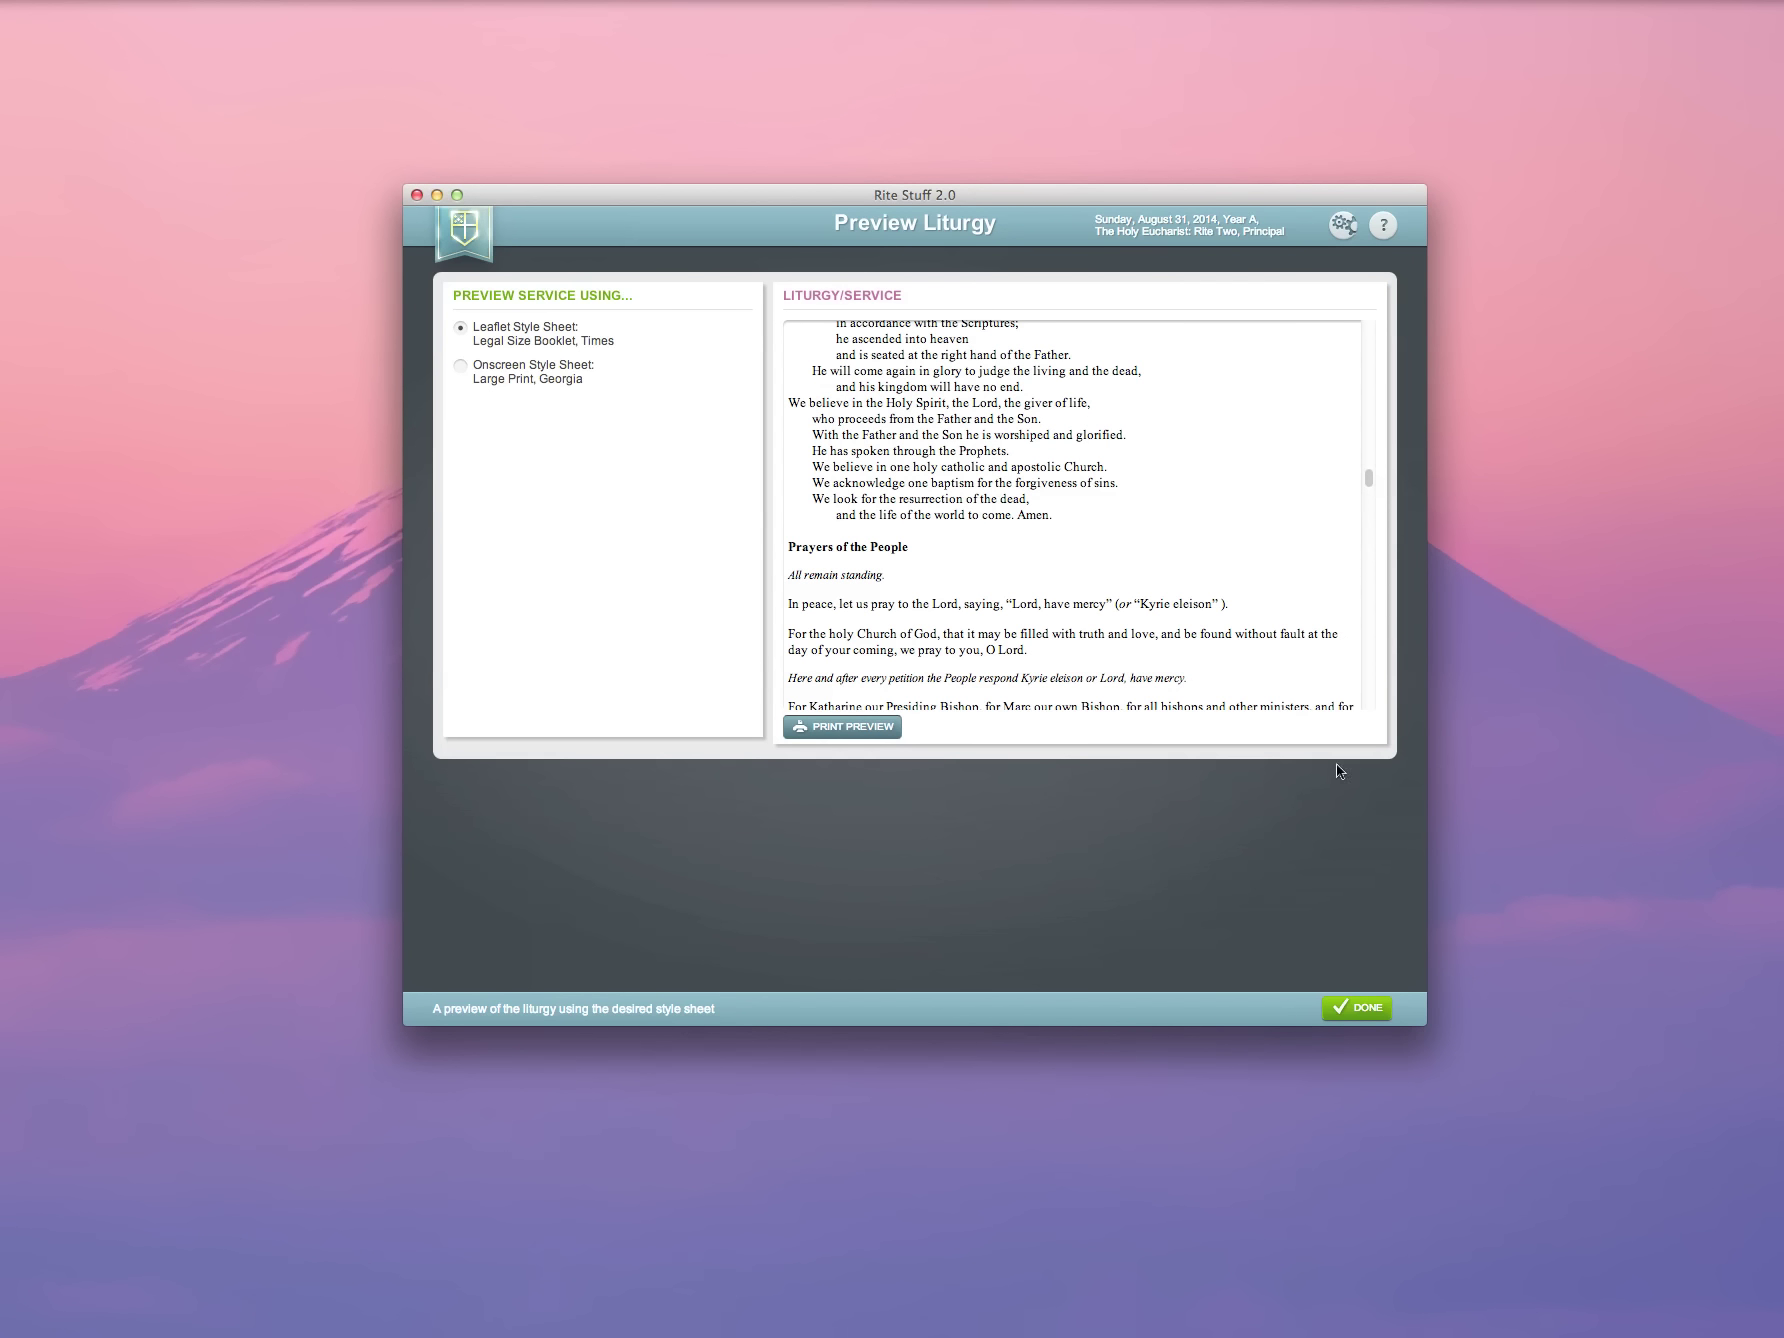
left_click(1365, 1010)
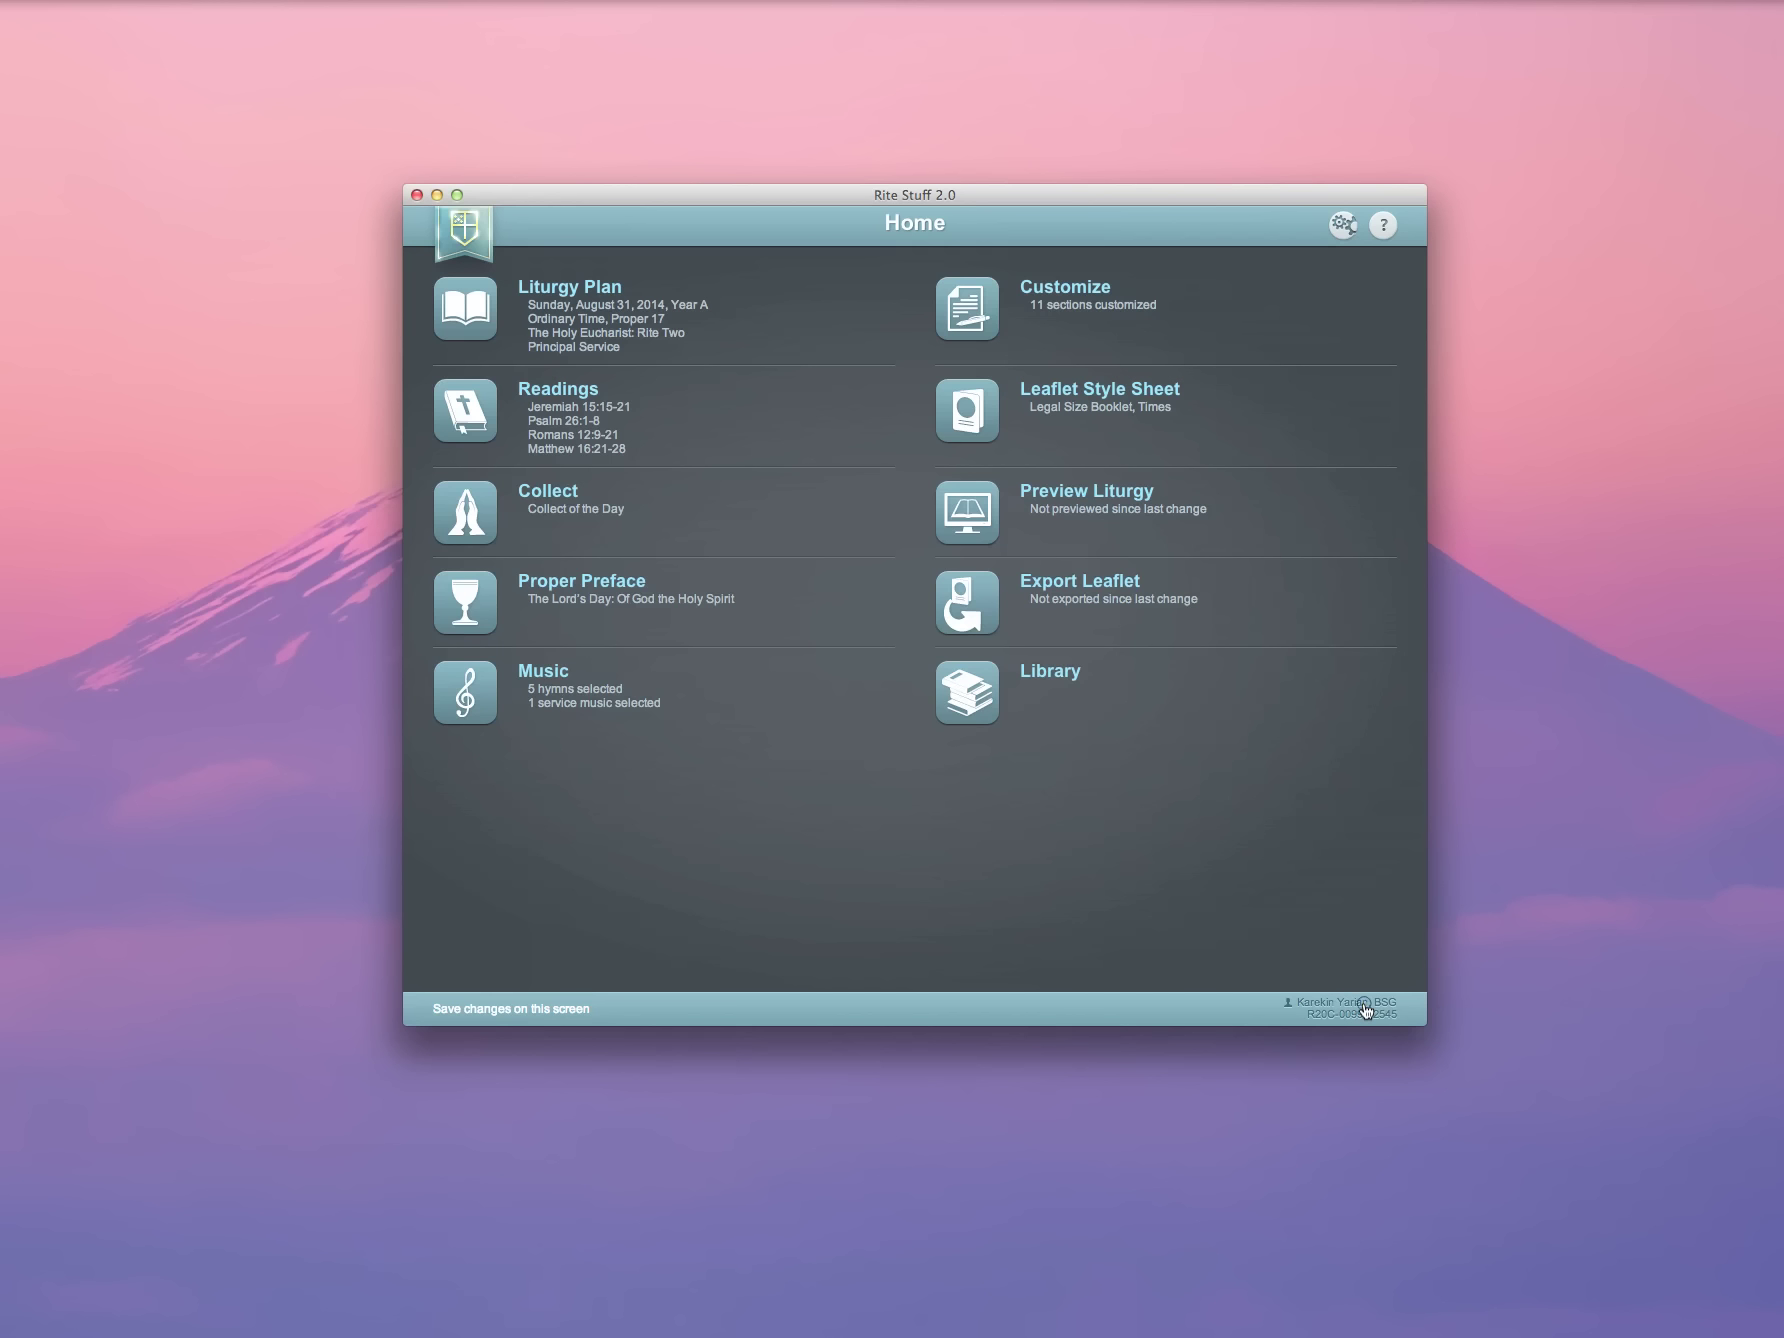
Step: Export the leaflet in DOC format to the Desktop, with the Priest's Altar Copy and Copyright Permission Forms included, and close the export options
left_click(967, 603)
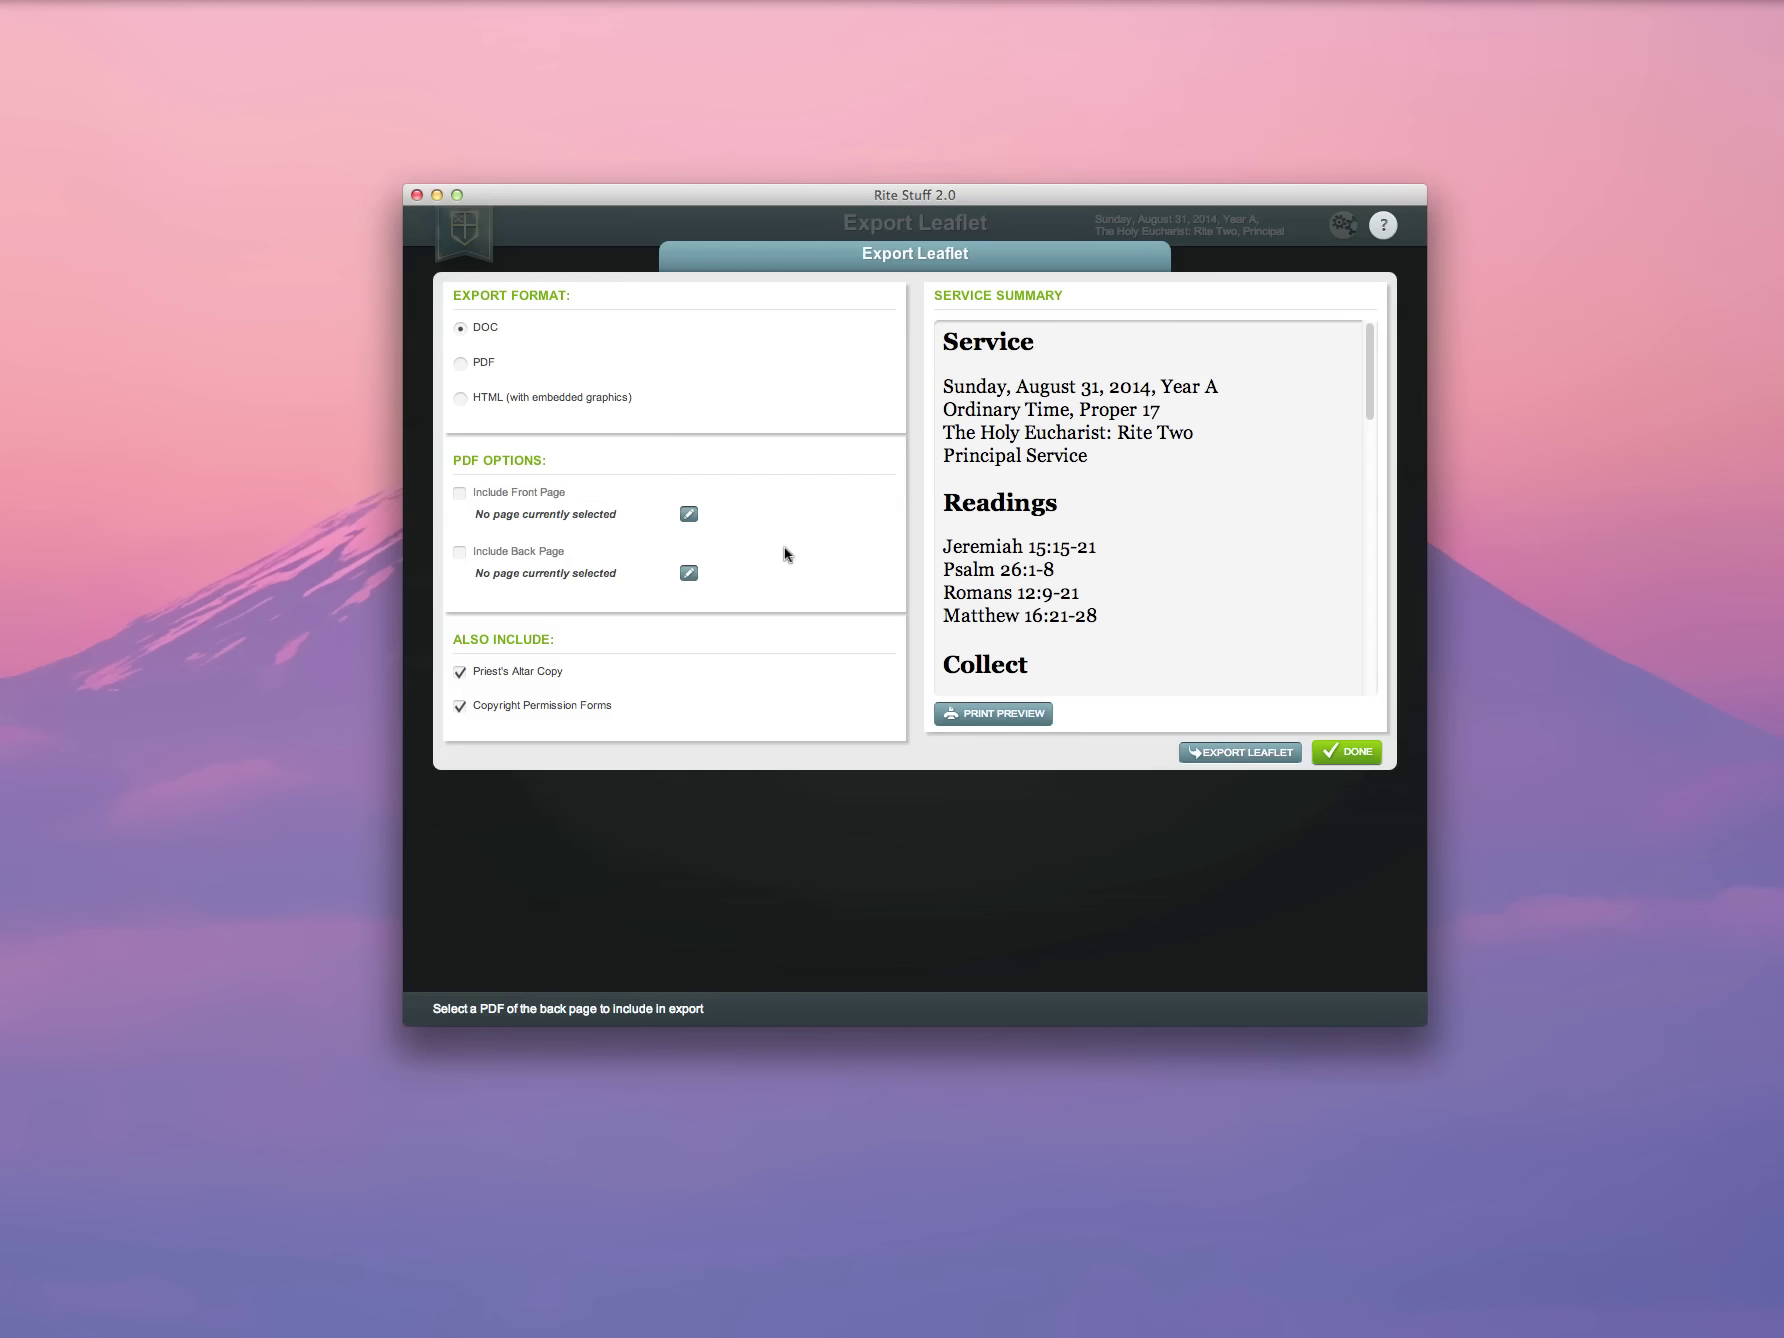
left_click(461, 675)
left_click(1239, 755)
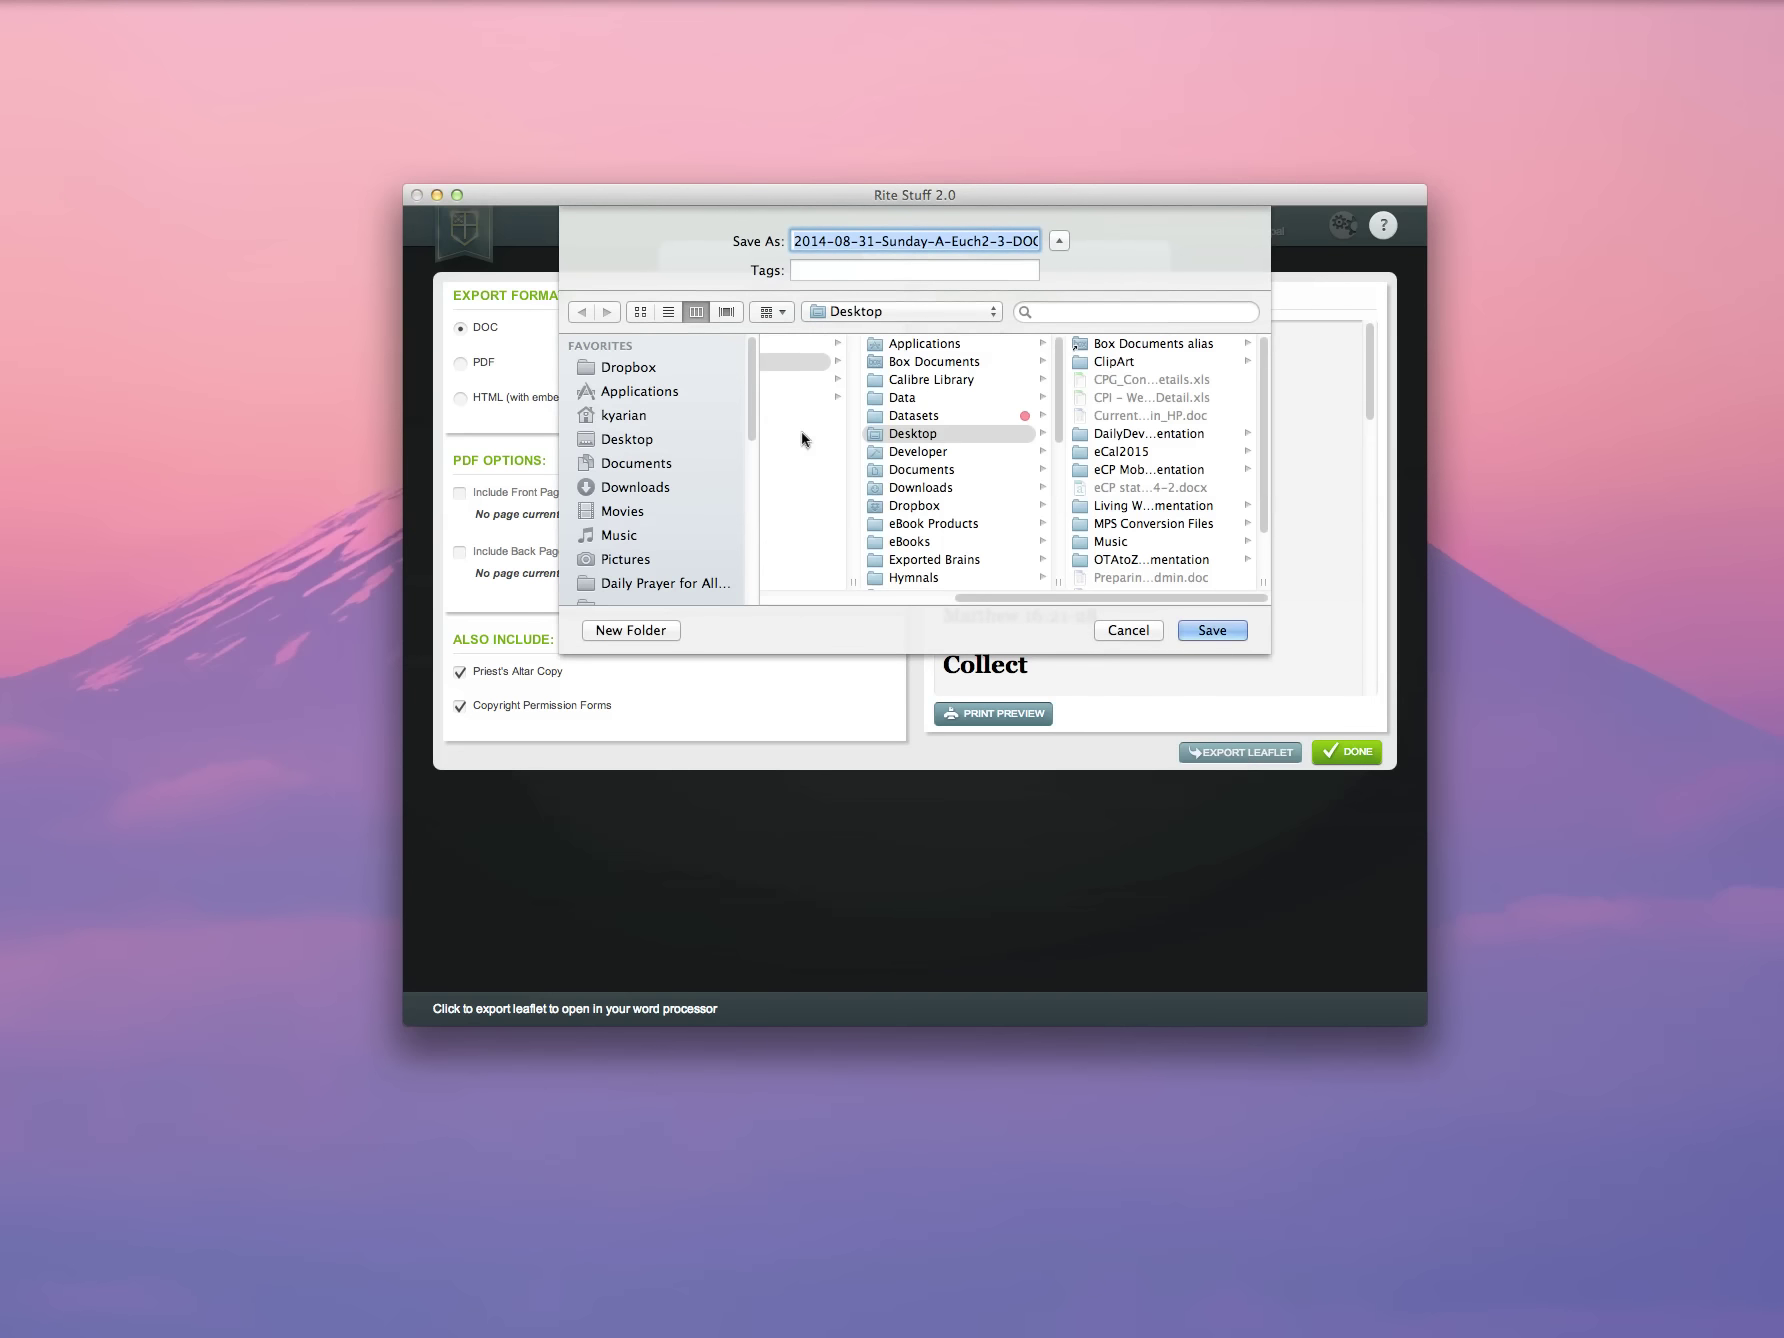
left_click(602, 439)
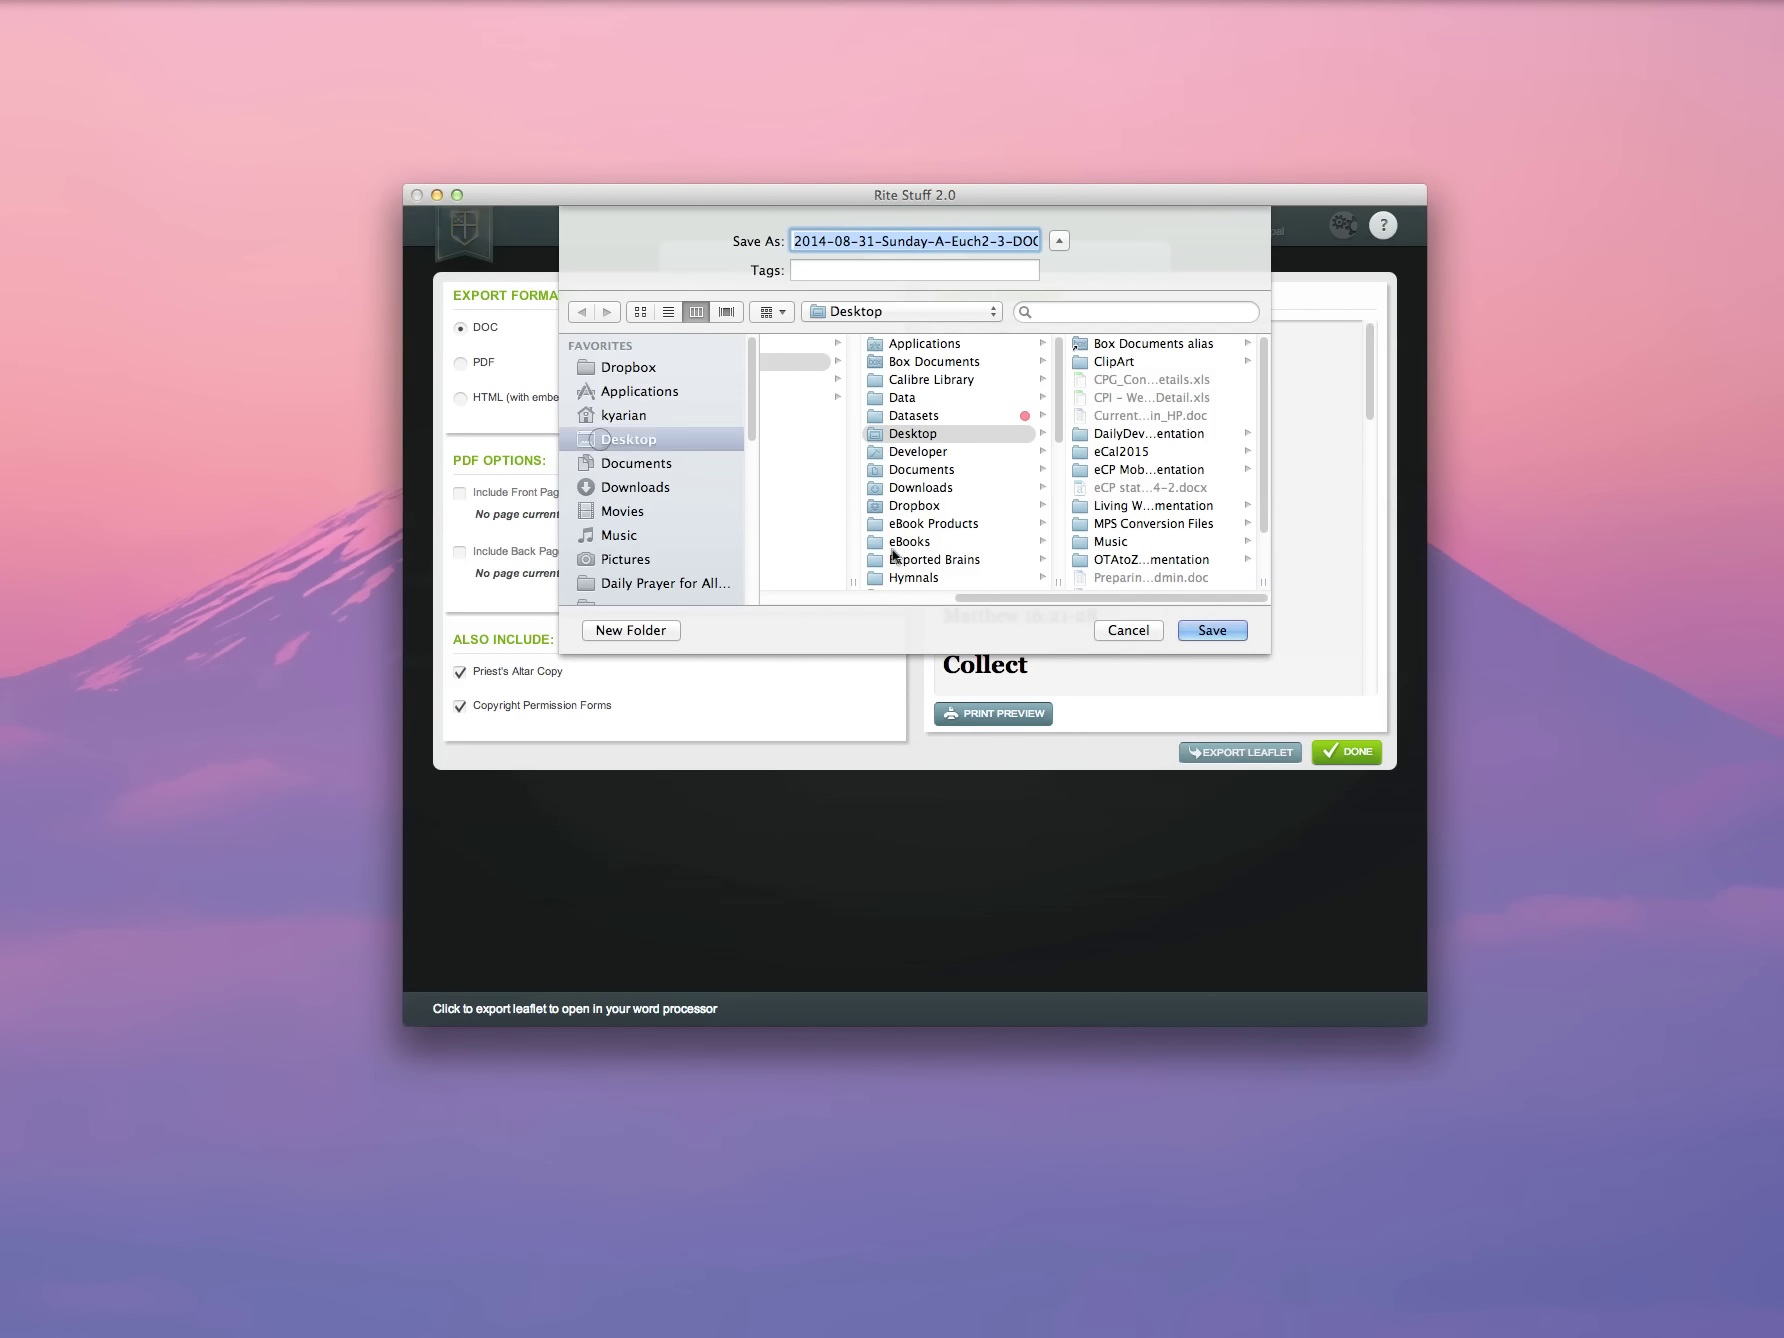
left_click(1212, 630)
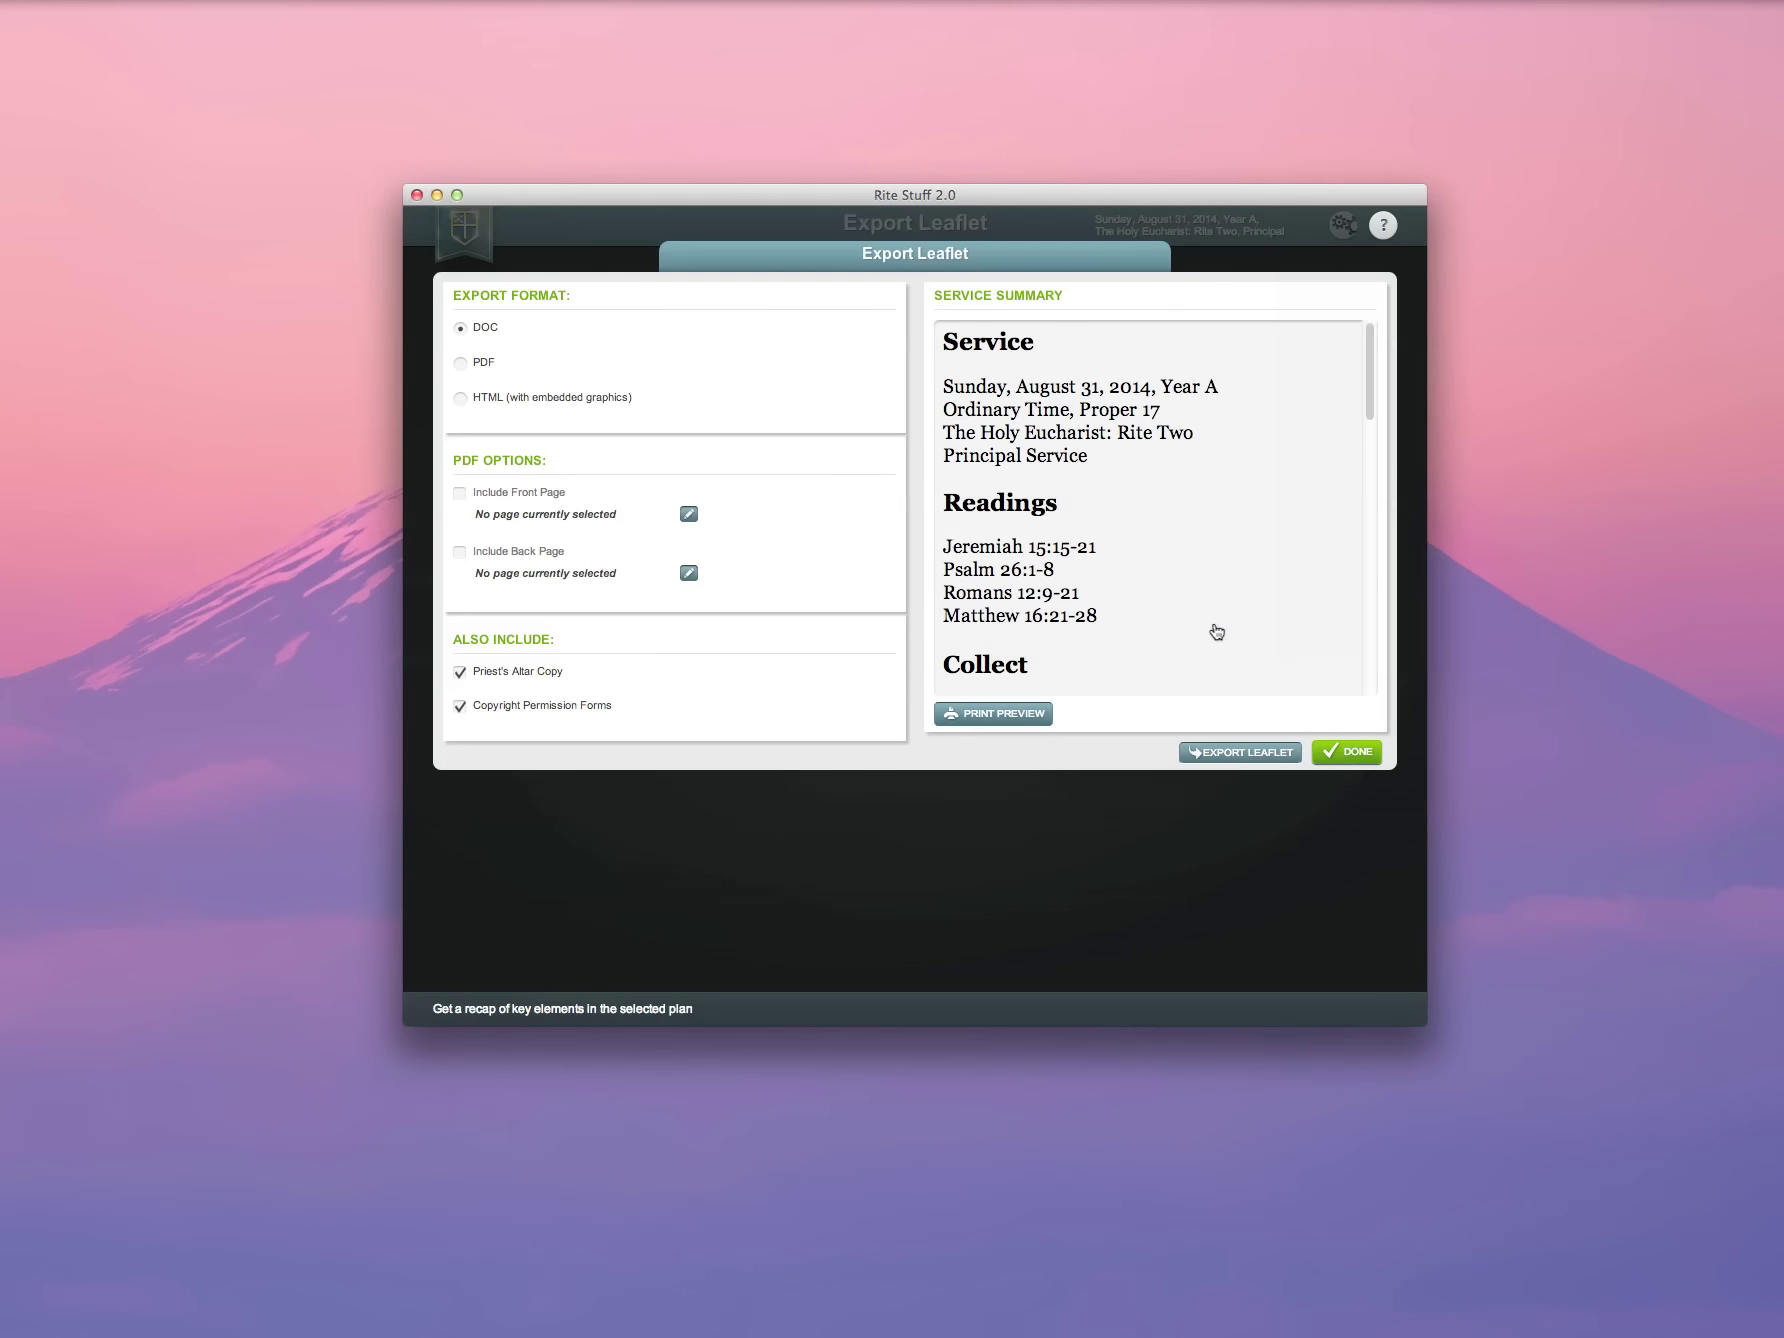
left_click(1357, 752)
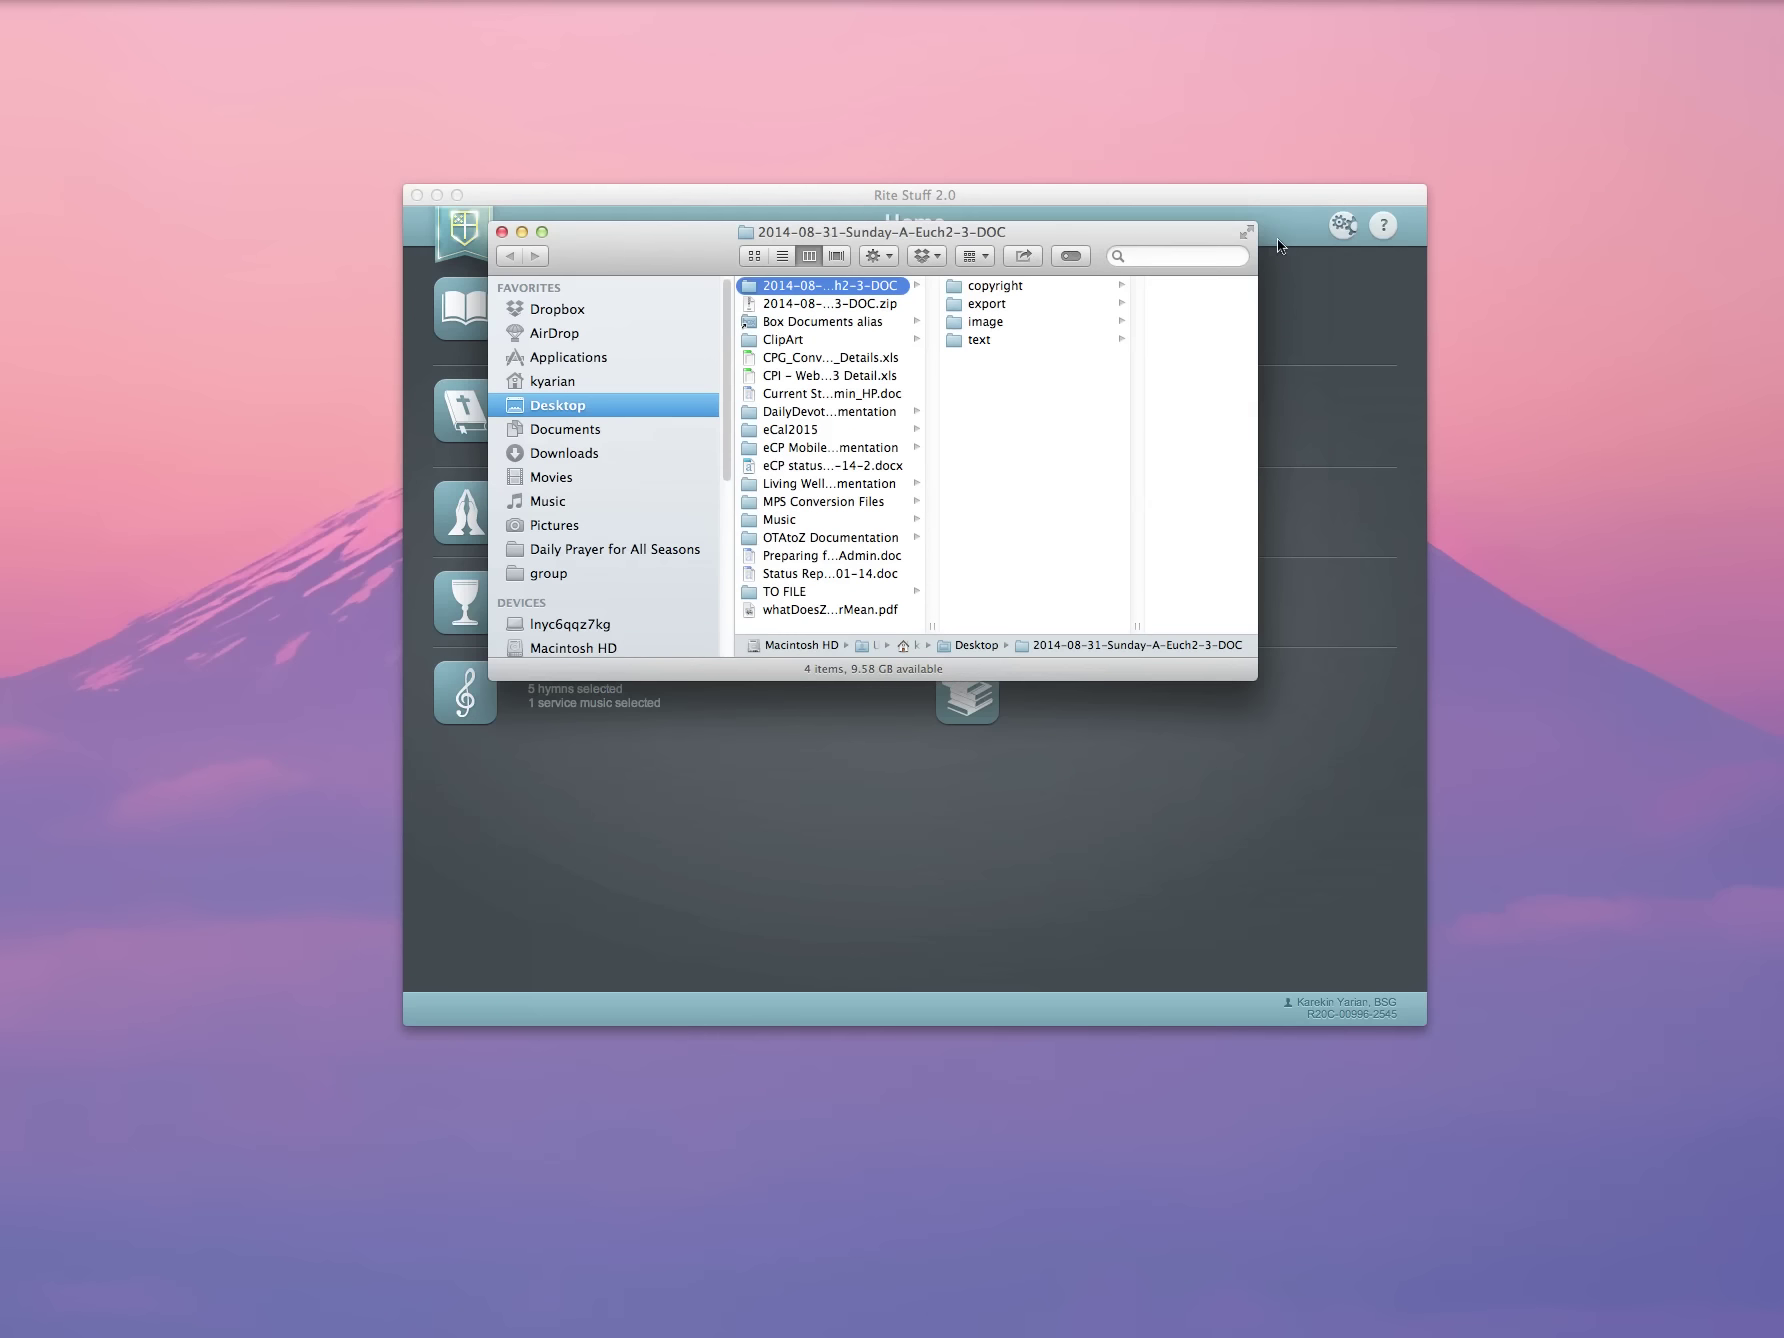
Step: Examine the contents of the export, copyright, image and text folders inside the exported 2014-08-31-Sunday-A-Euch2-3-DOC folder
left_click(980, 304)
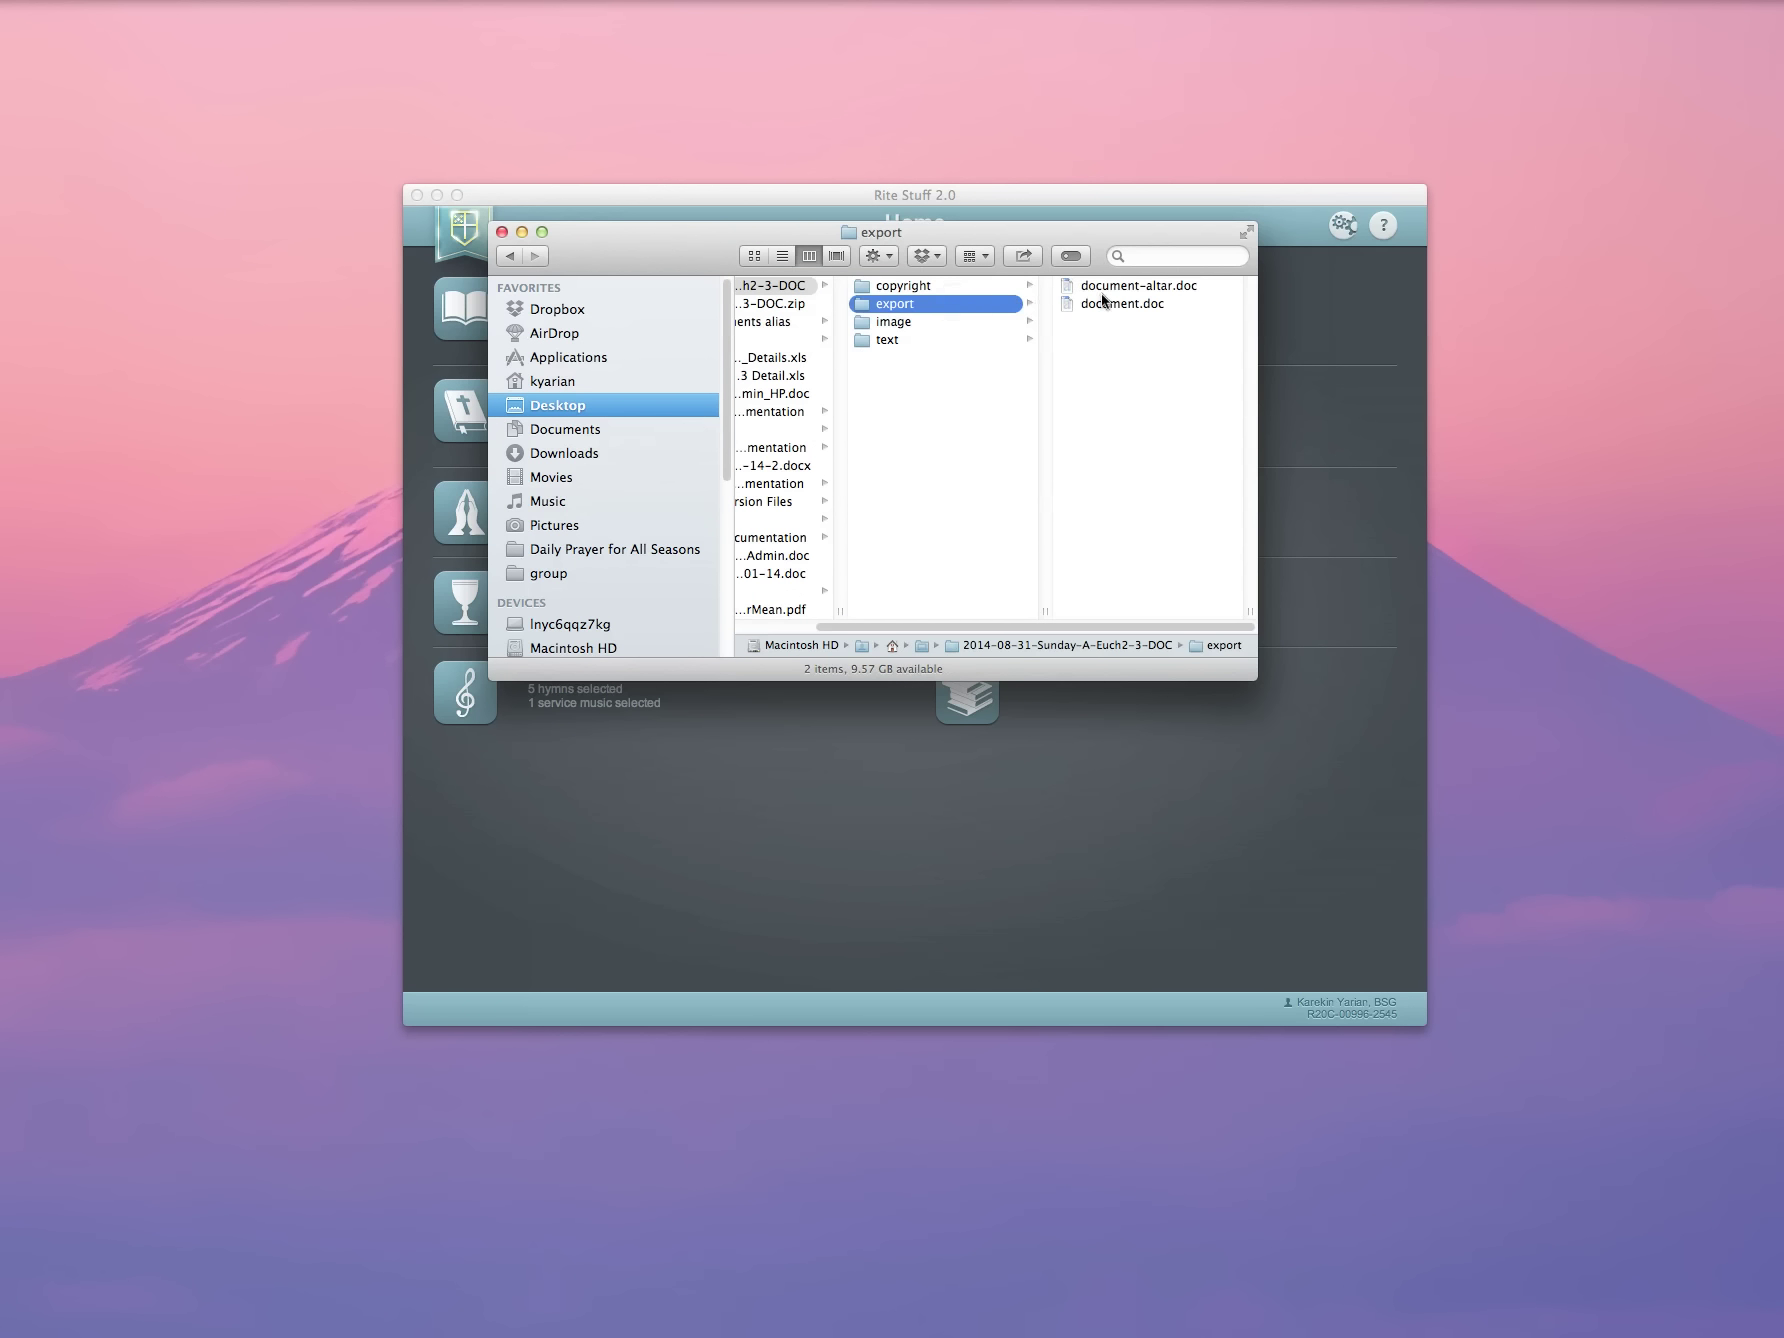
left_click(930, 287)
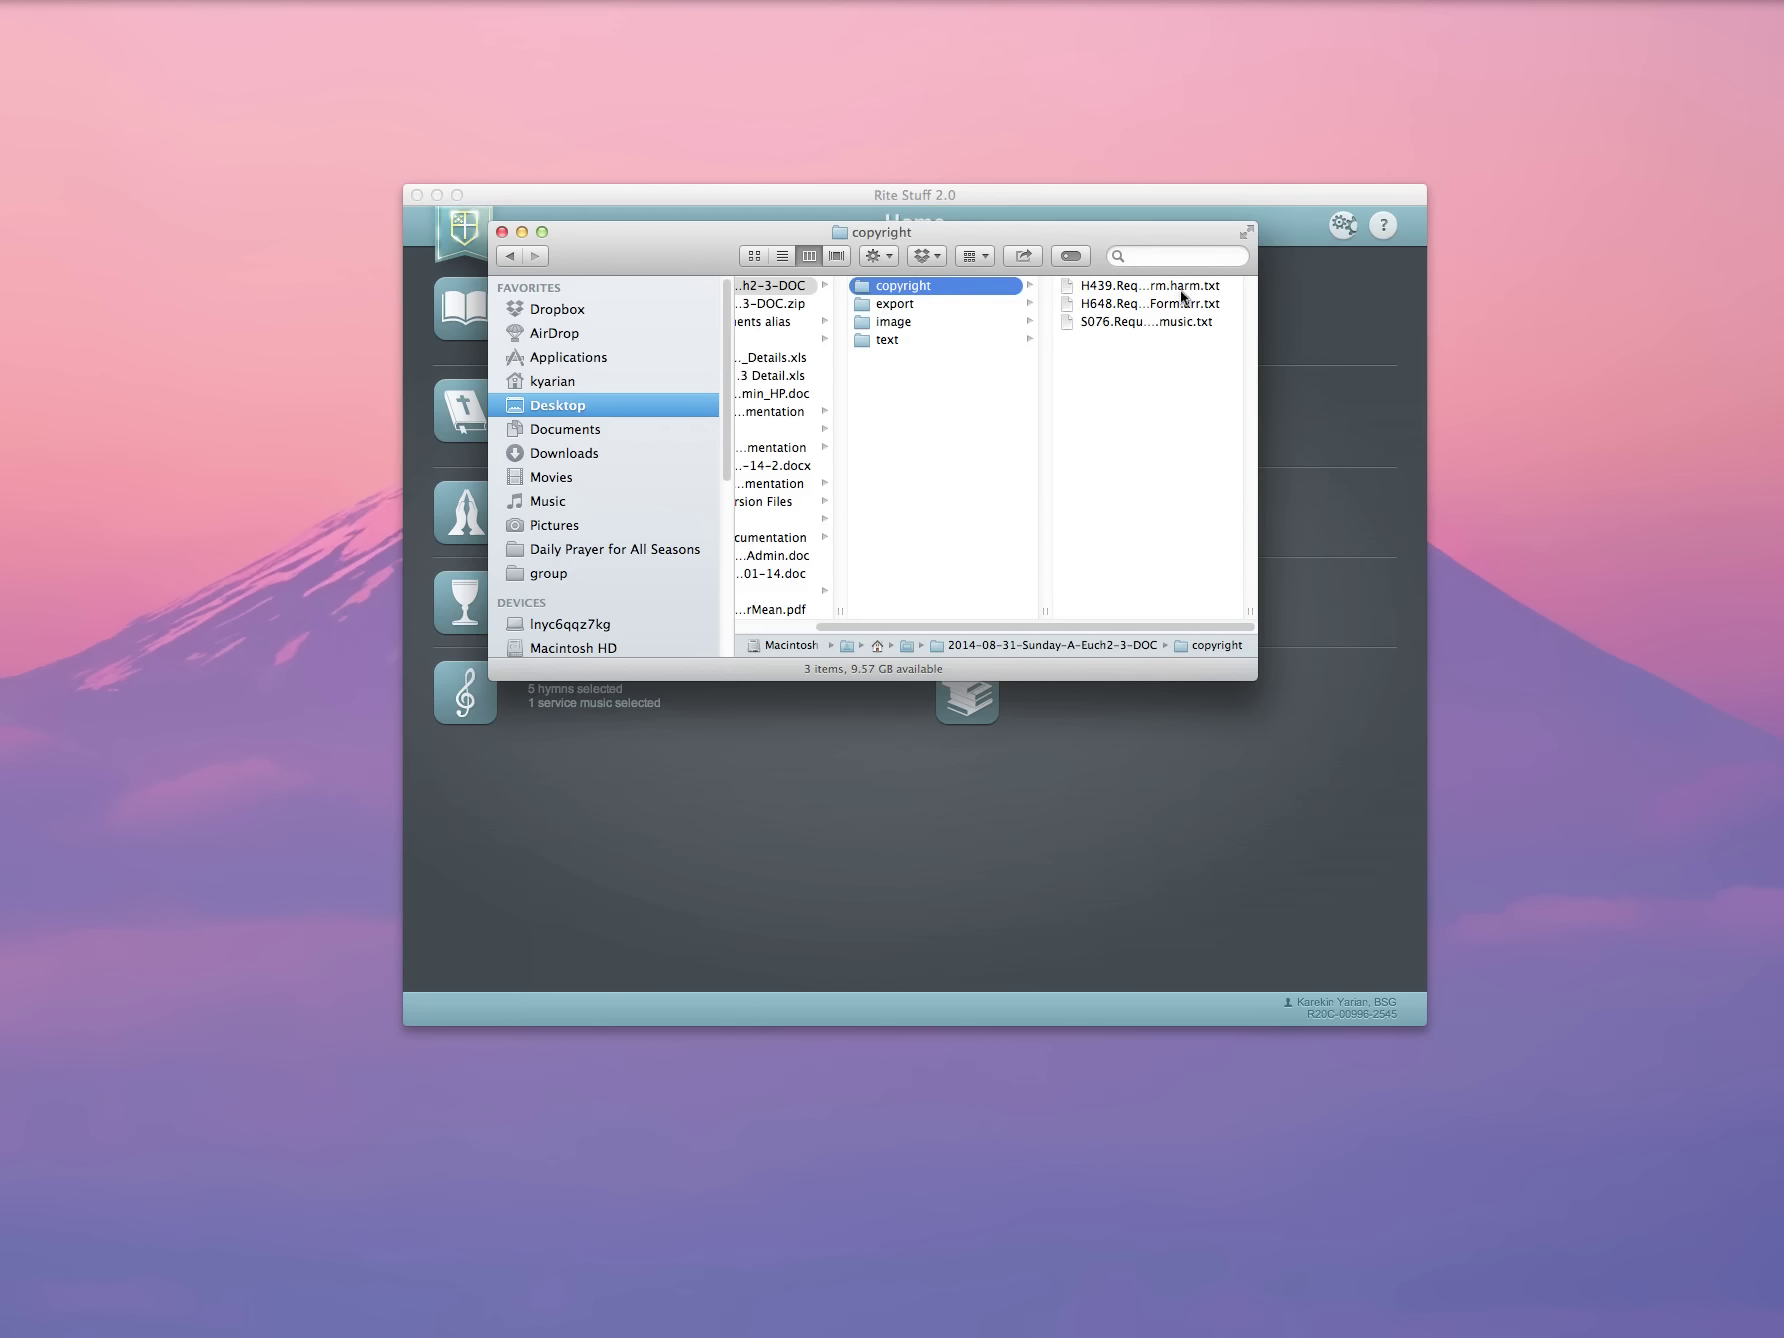
left_click(906, 323)
scroll(1140, 436, "down", 3)
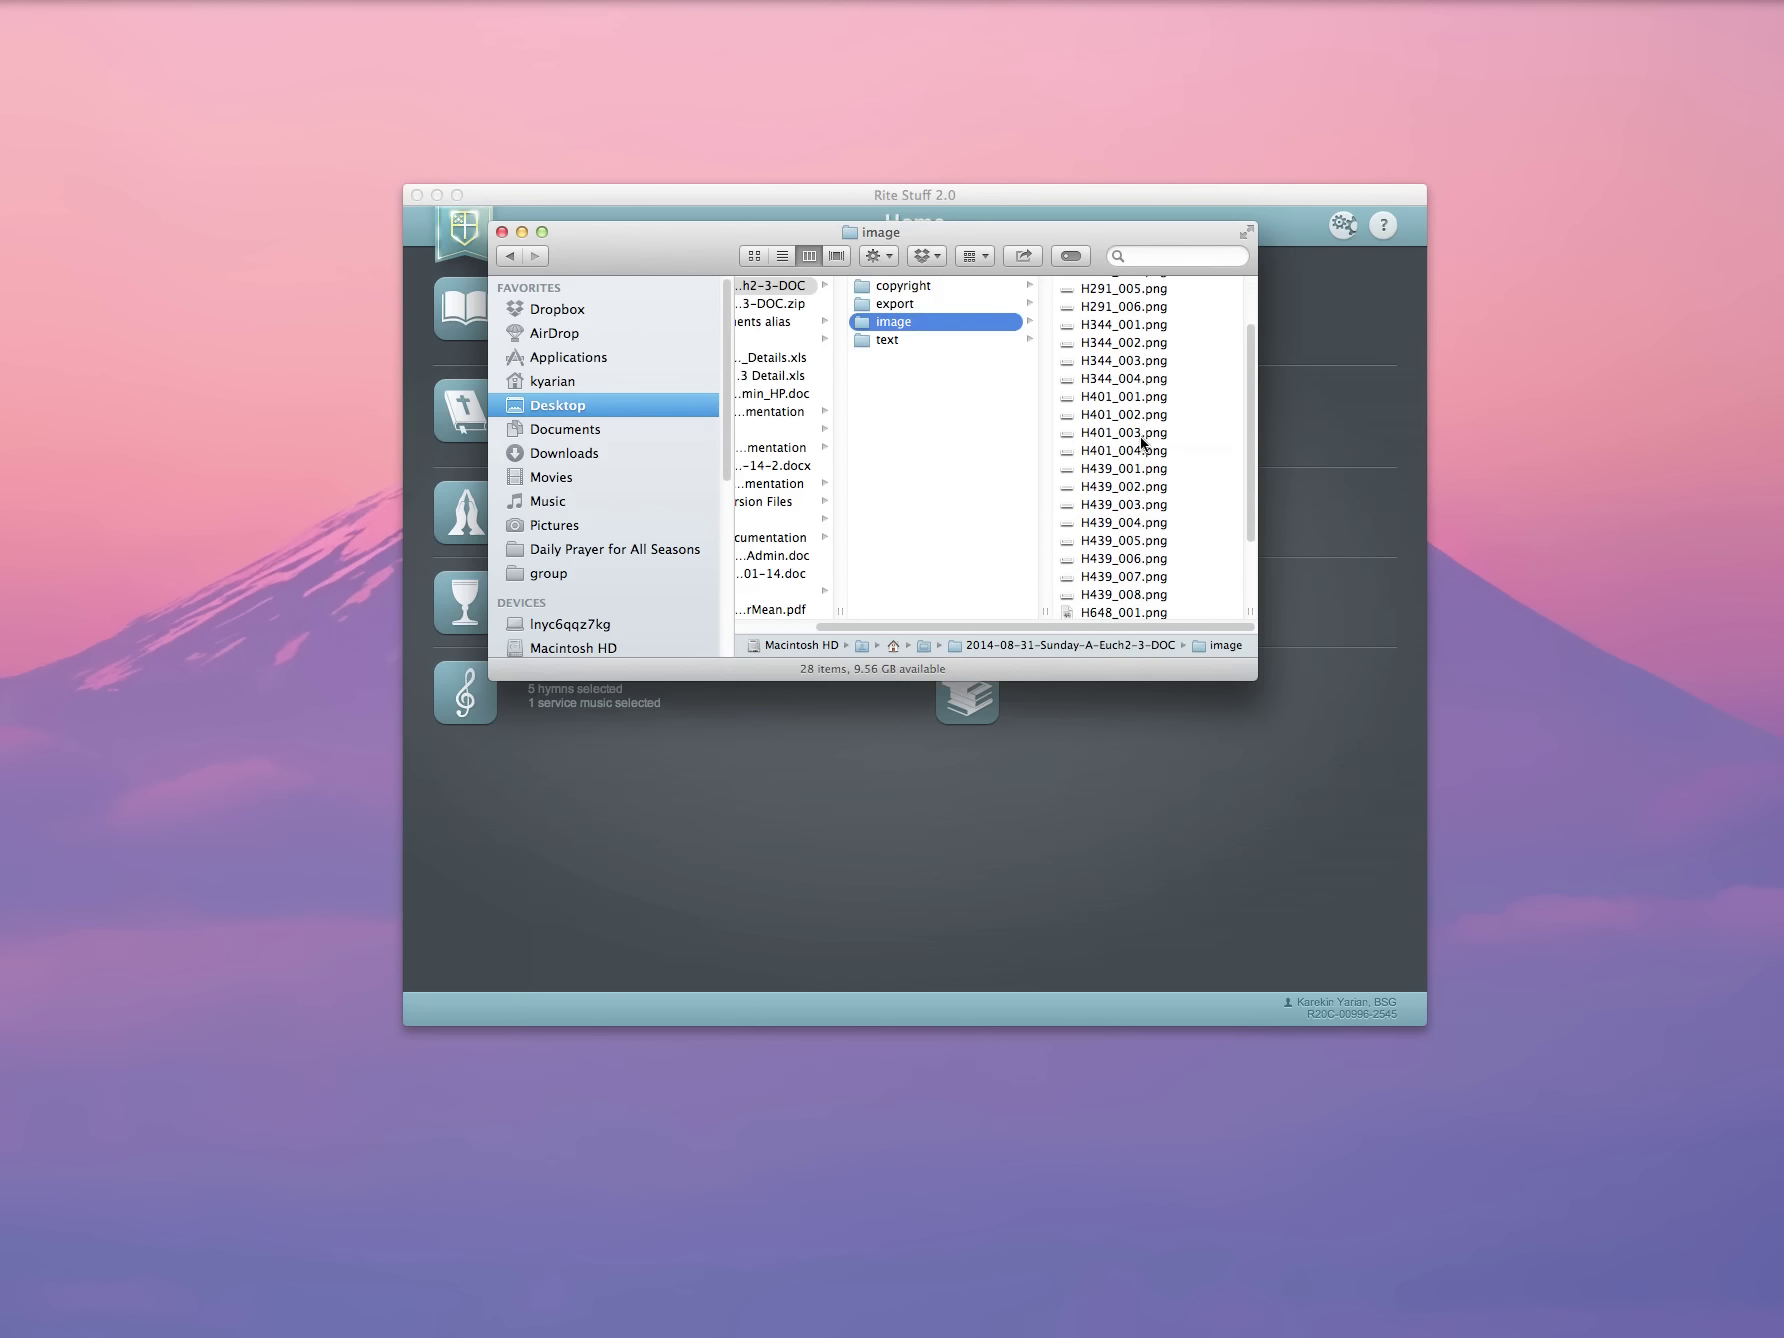
scroll(1140, 436, "up", 3)
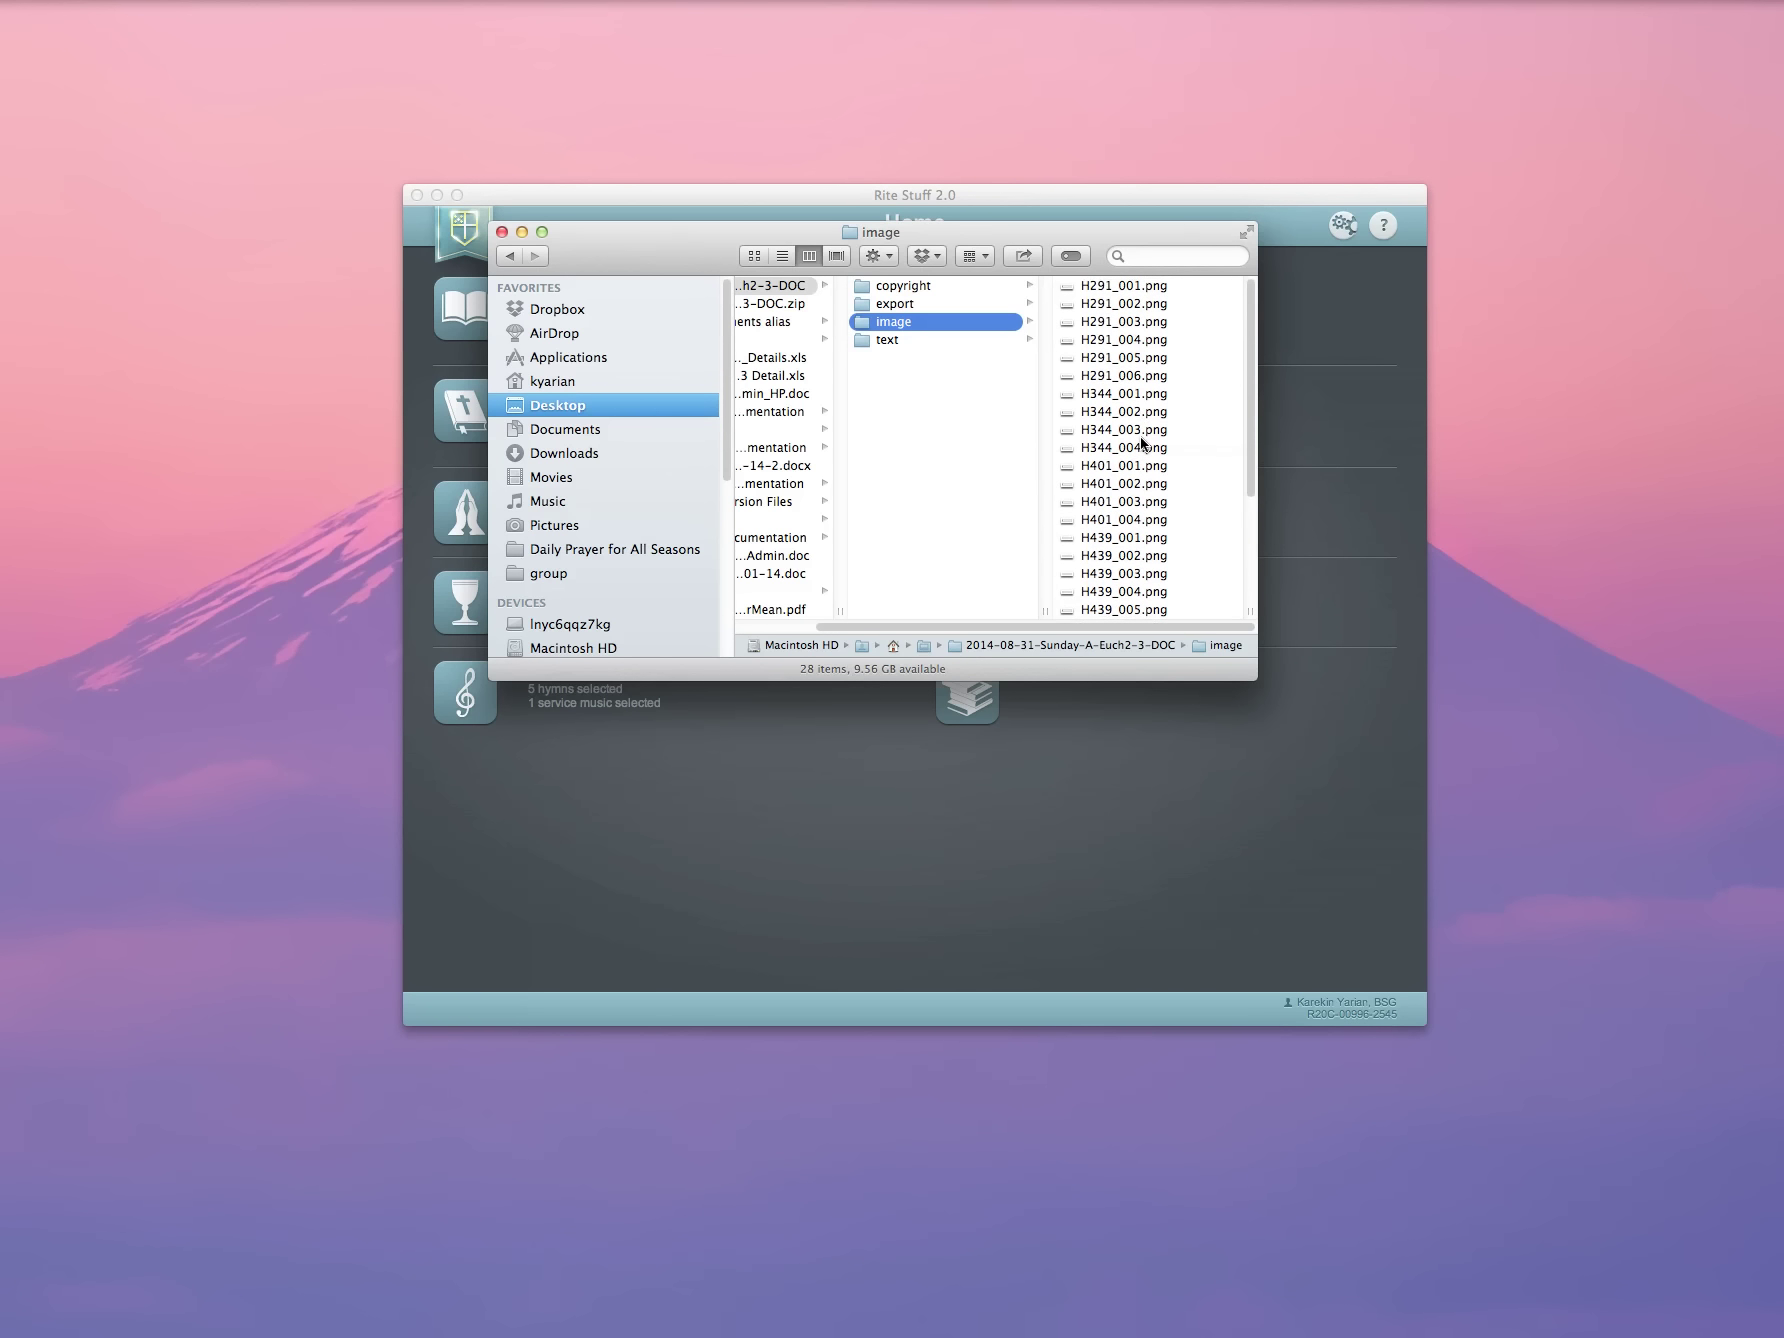
scroll(1140, 440, "down", 5)
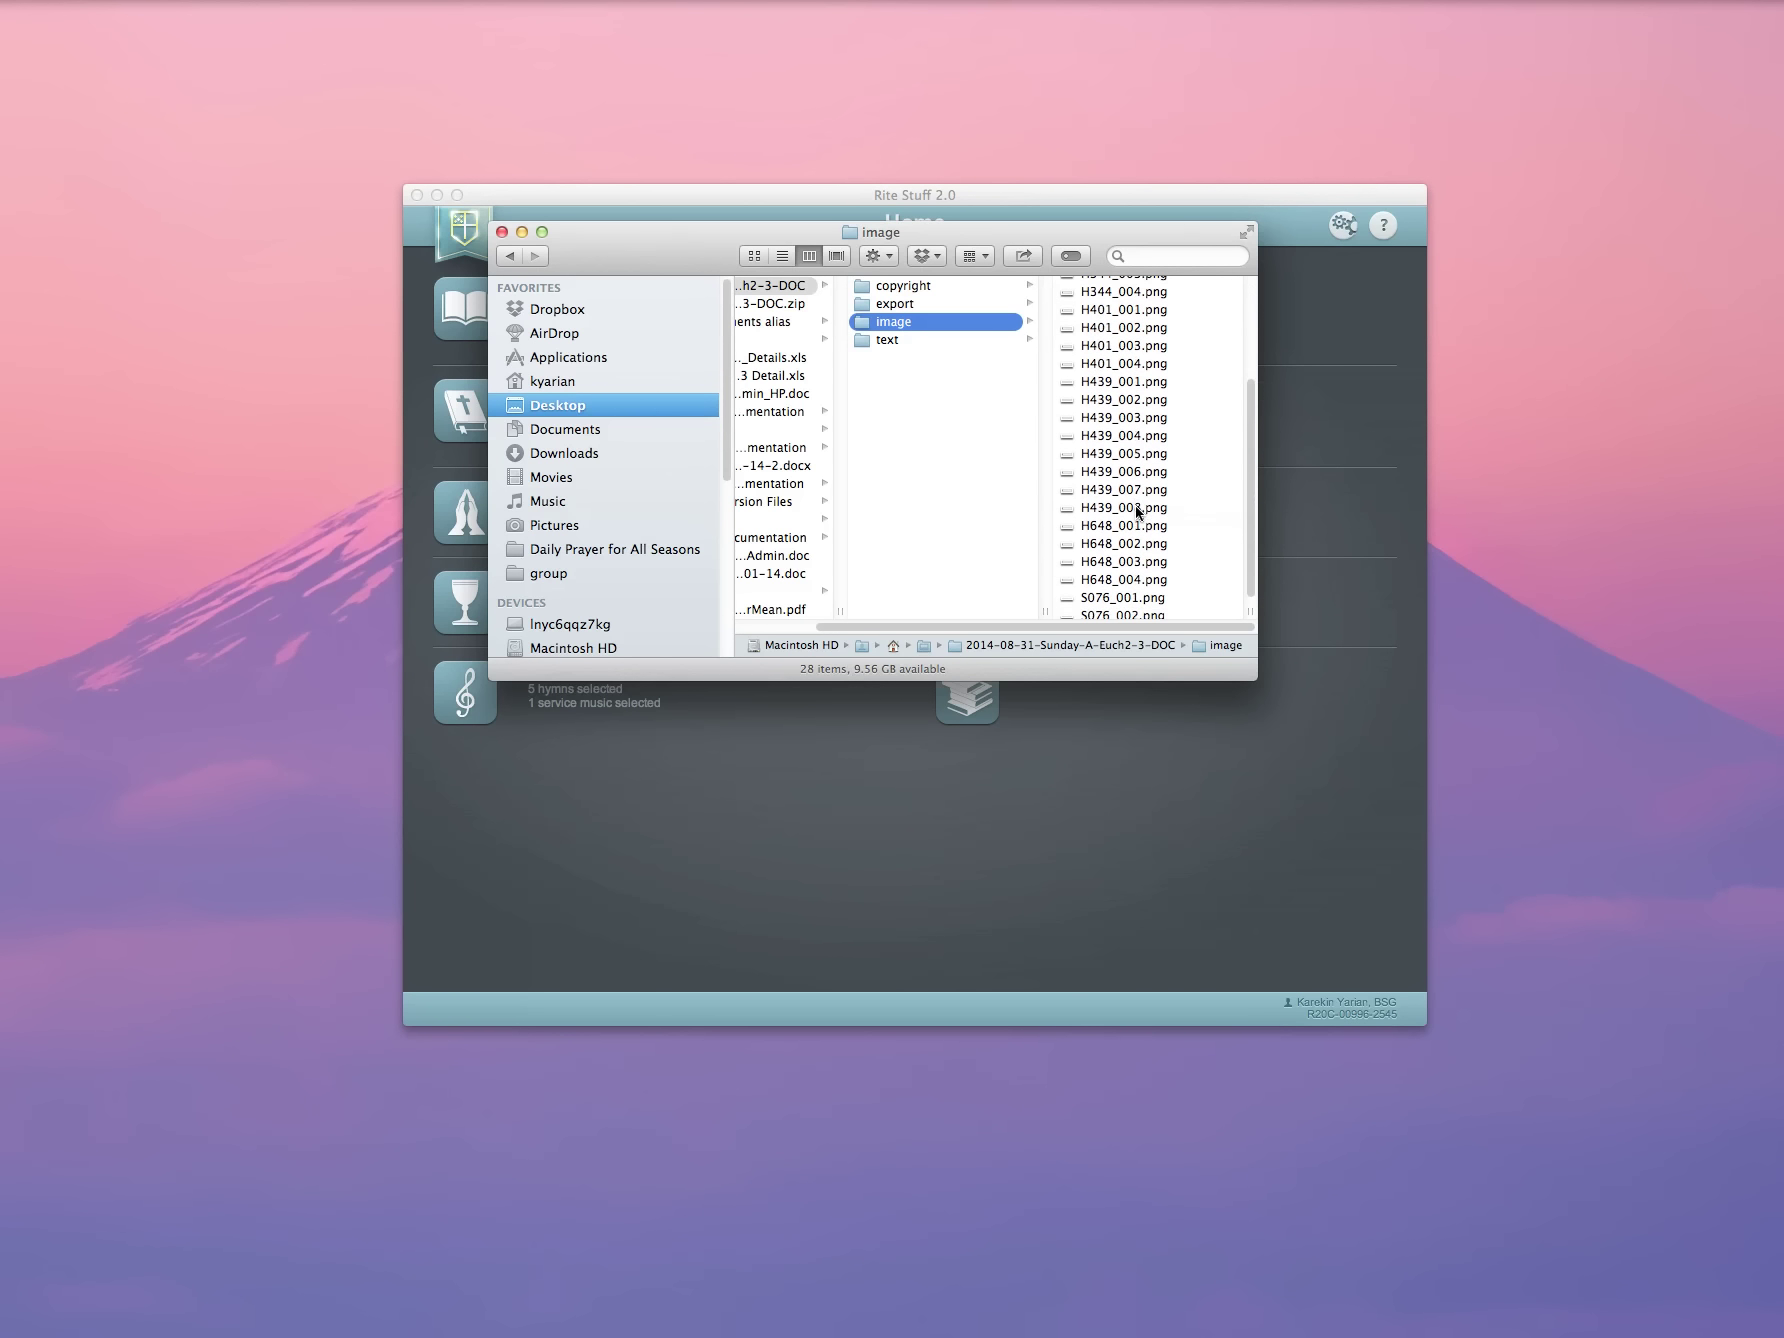
left_click(860, 345)
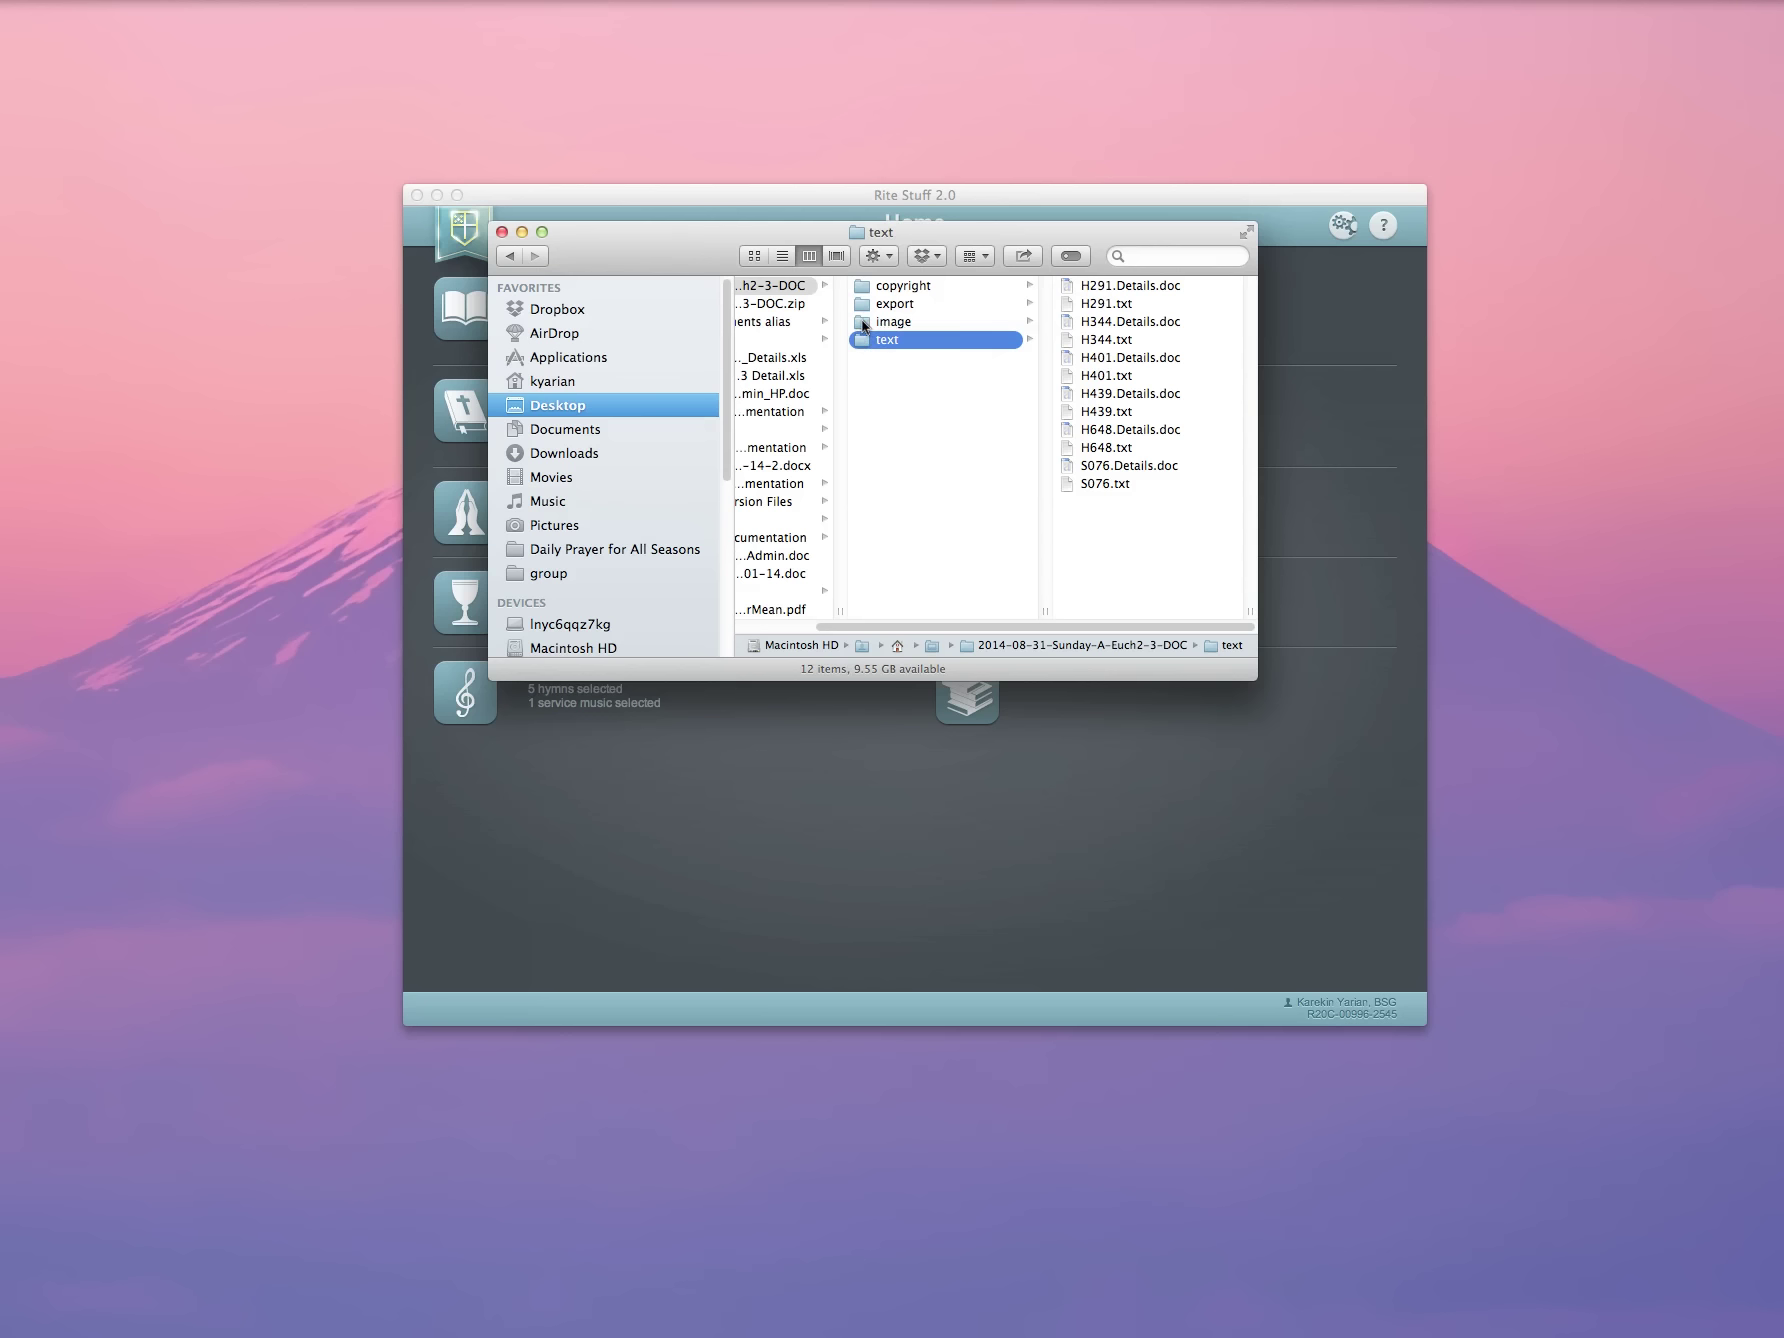
left_click(866, 306)
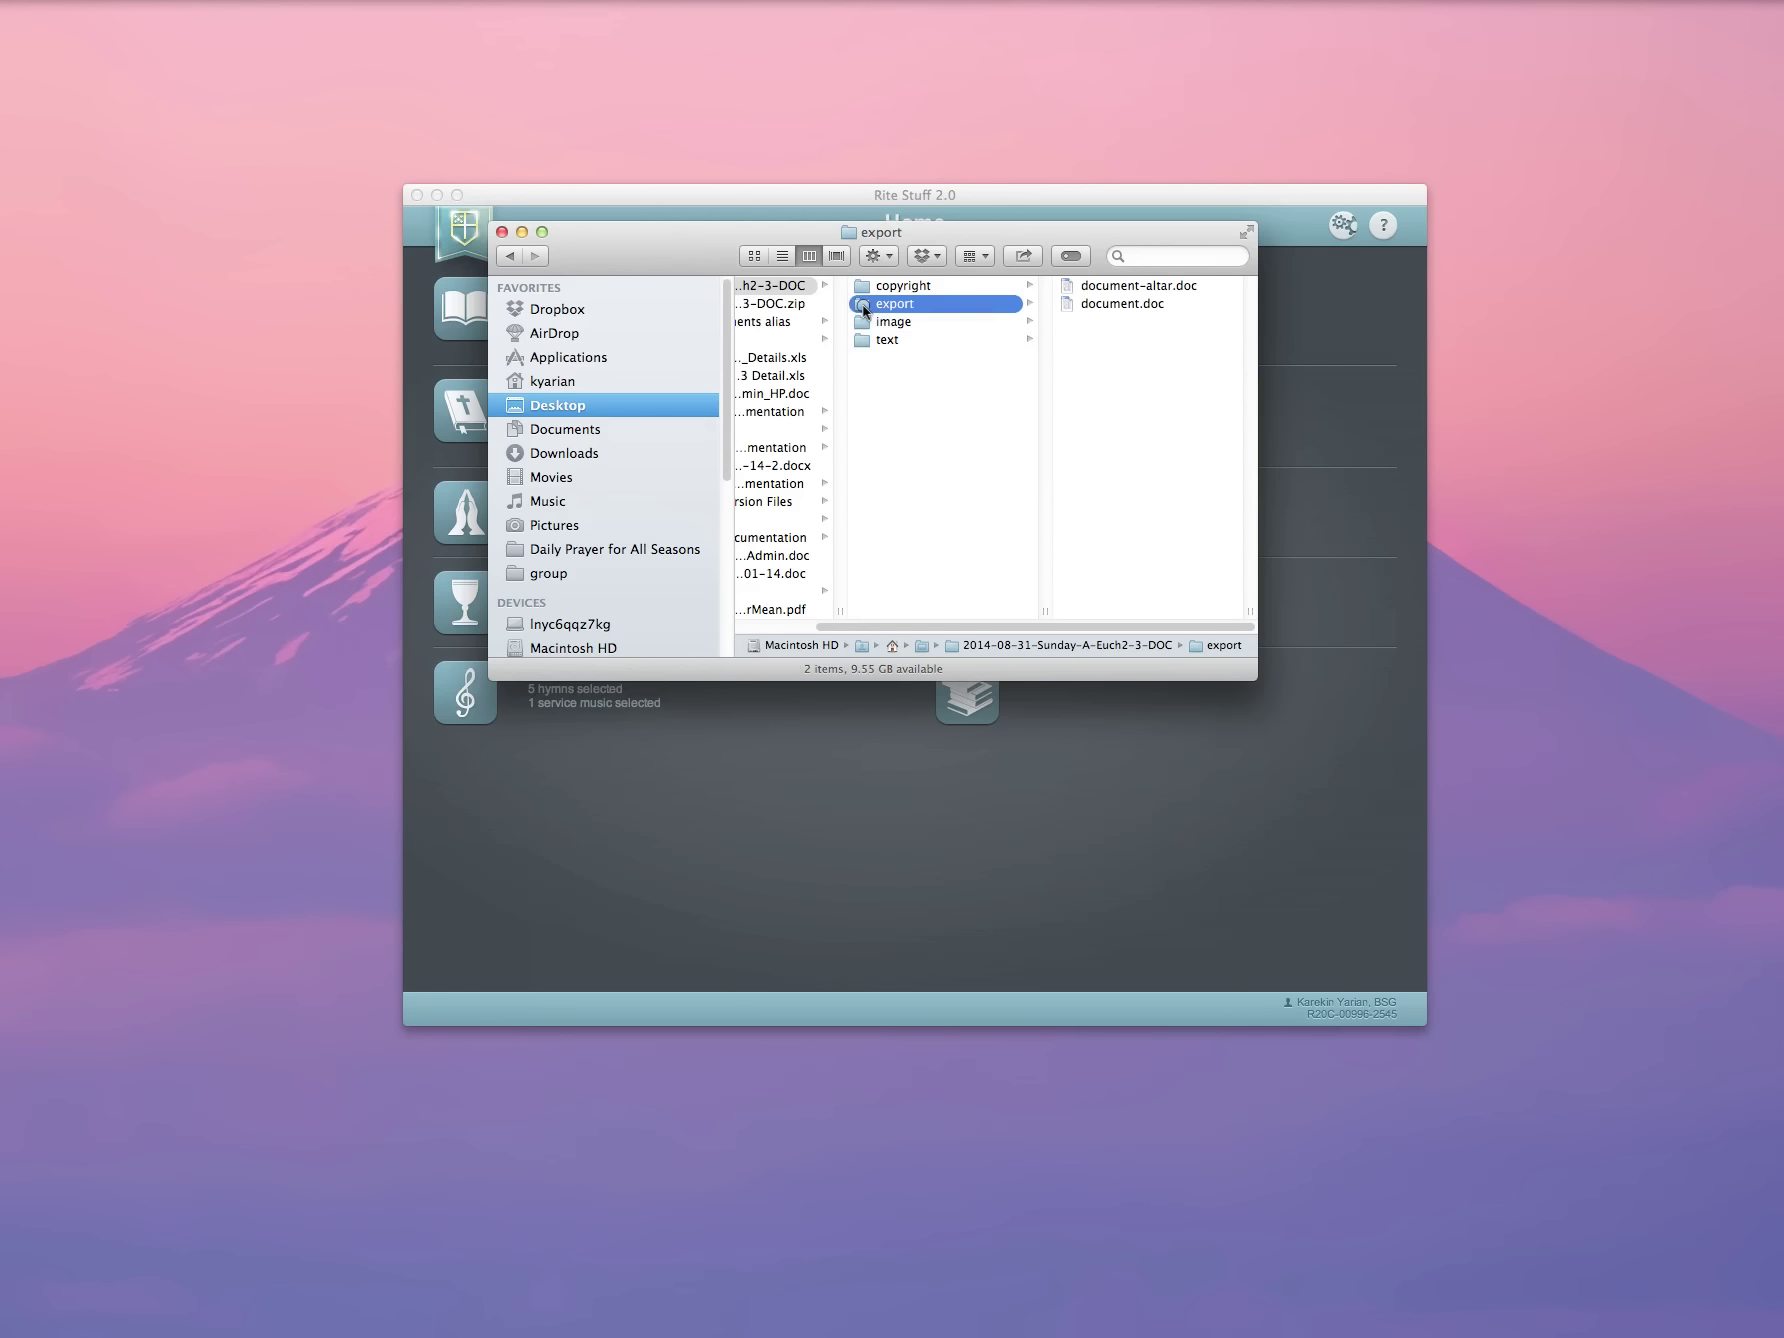
Step: Open document.doc from the export folder in Word, bring its pages into view and look over the opening hymn pages
left_click(1065, 302)
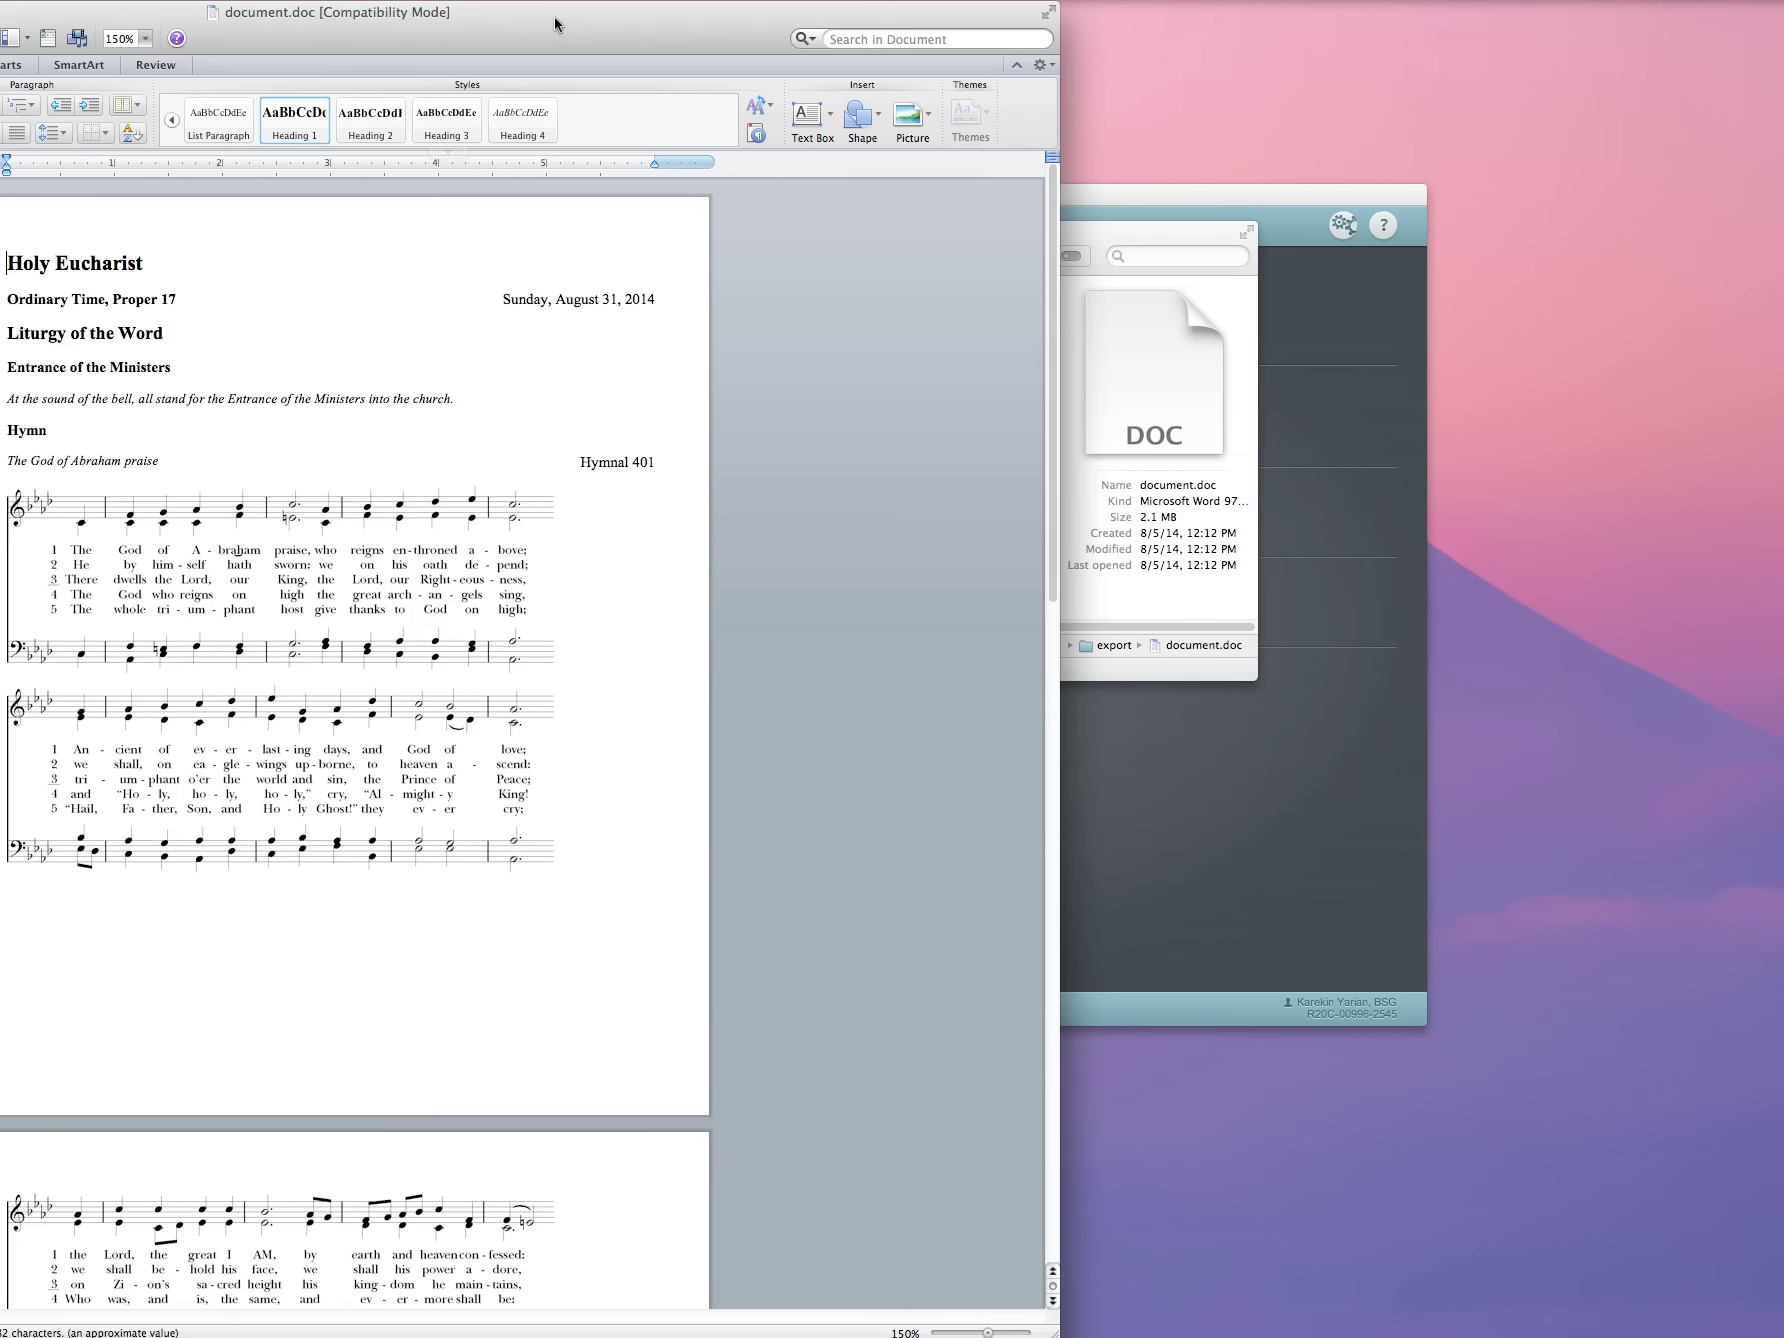
double_click(551, 18)
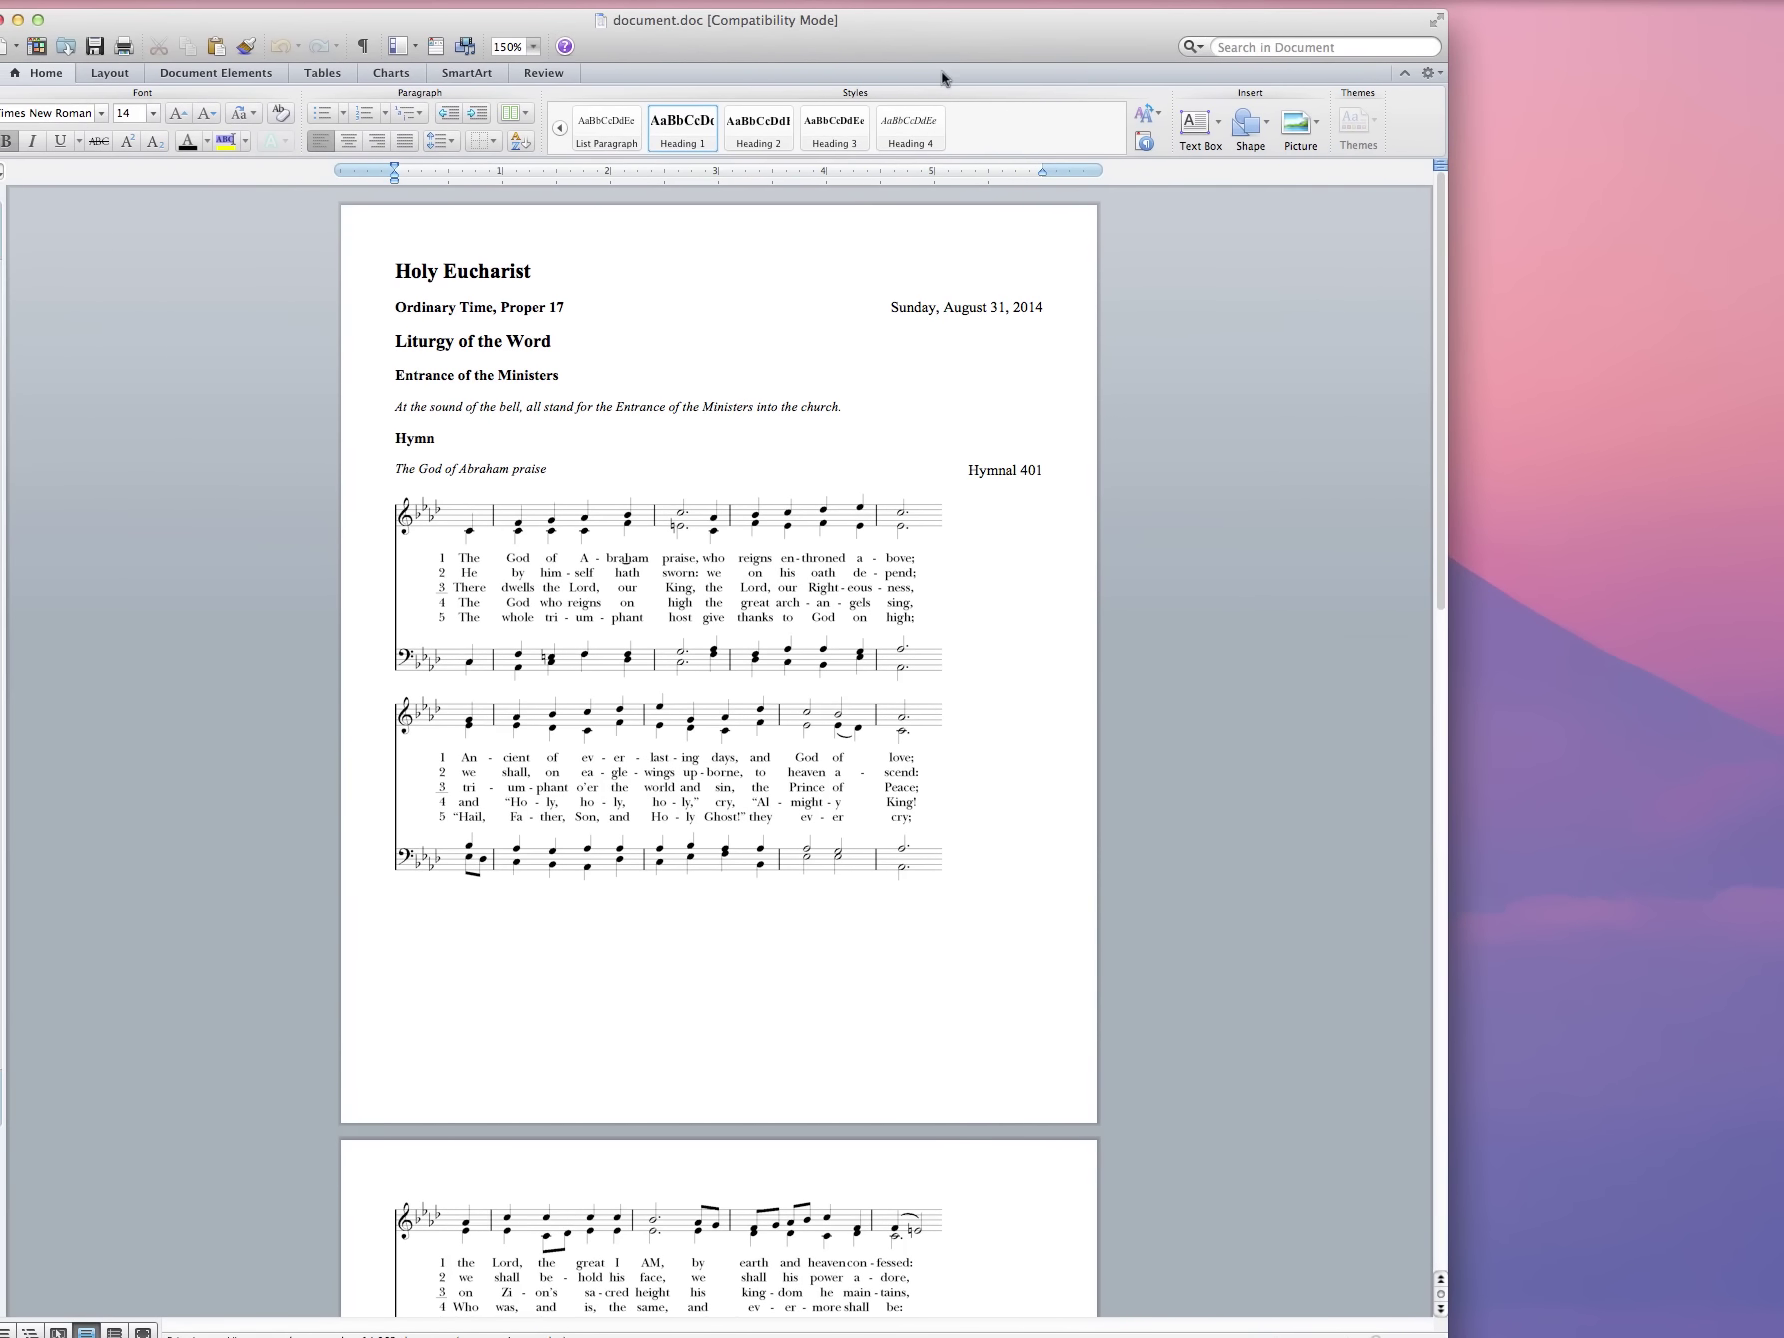
scroll(964, 566, "down", 10)
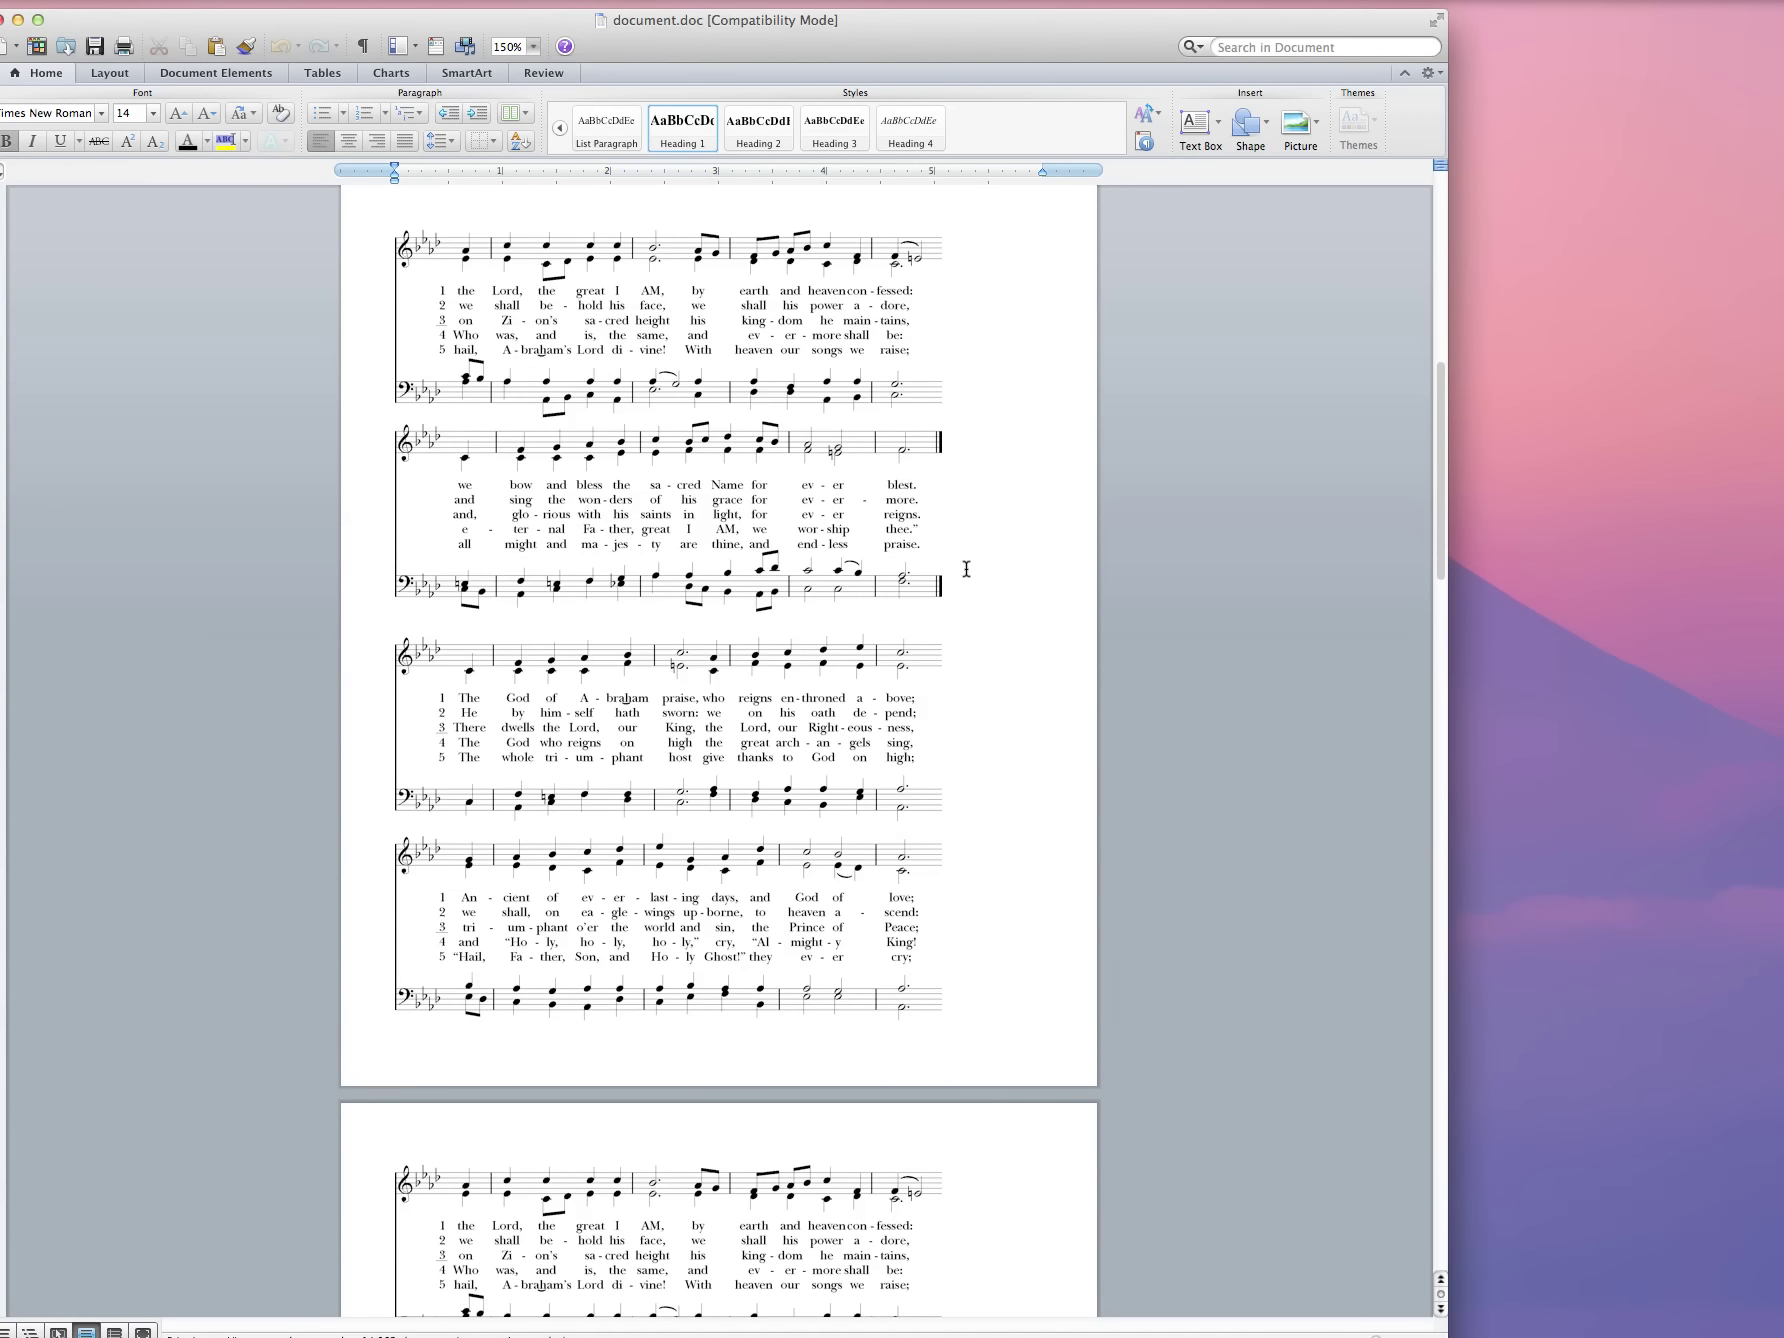
scroll(962, 567, "down", 5)
scroll(972, 578, "up", 3)
scroll(970, 574, "up", 8)
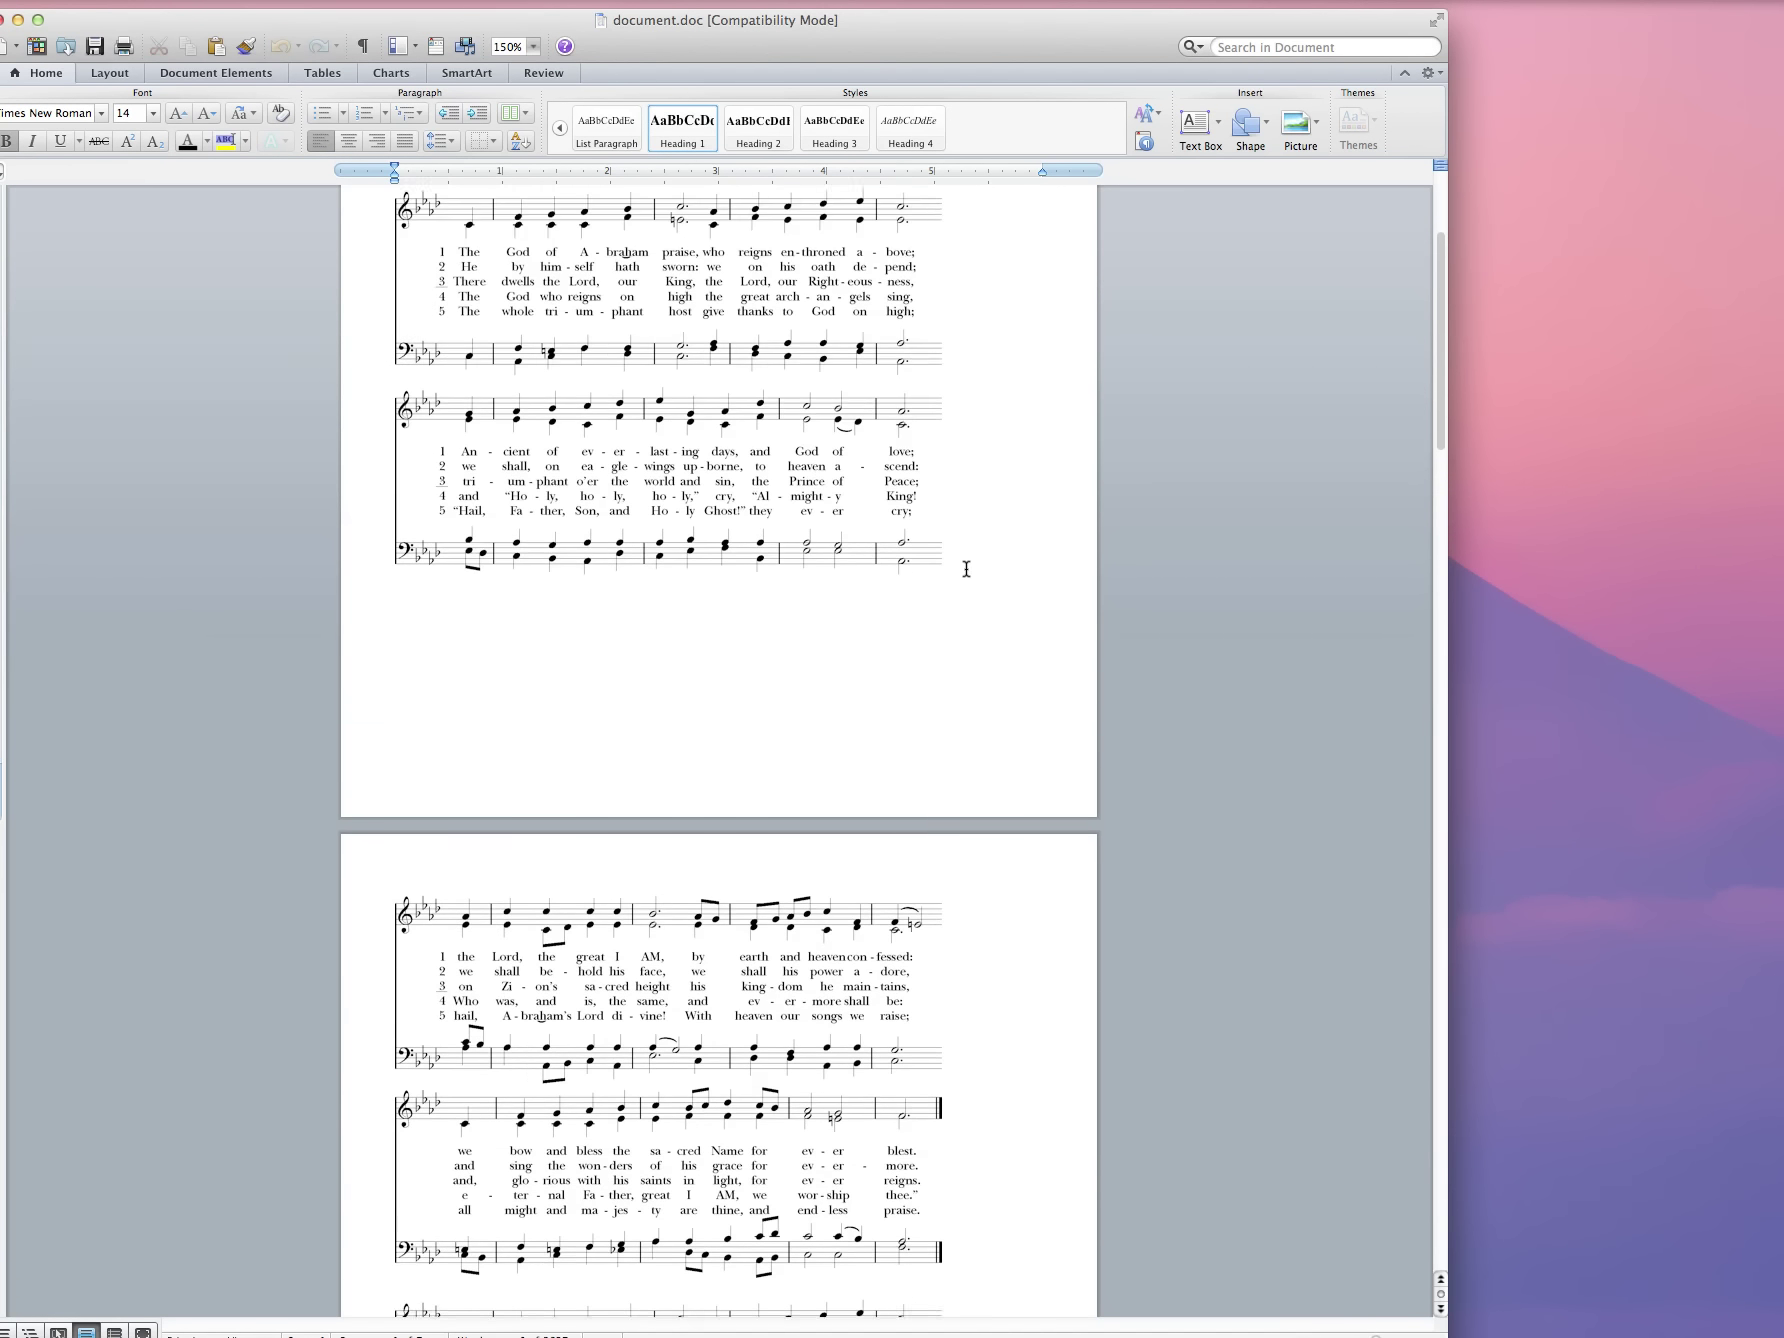
scroll(966, 569, "up", 3)
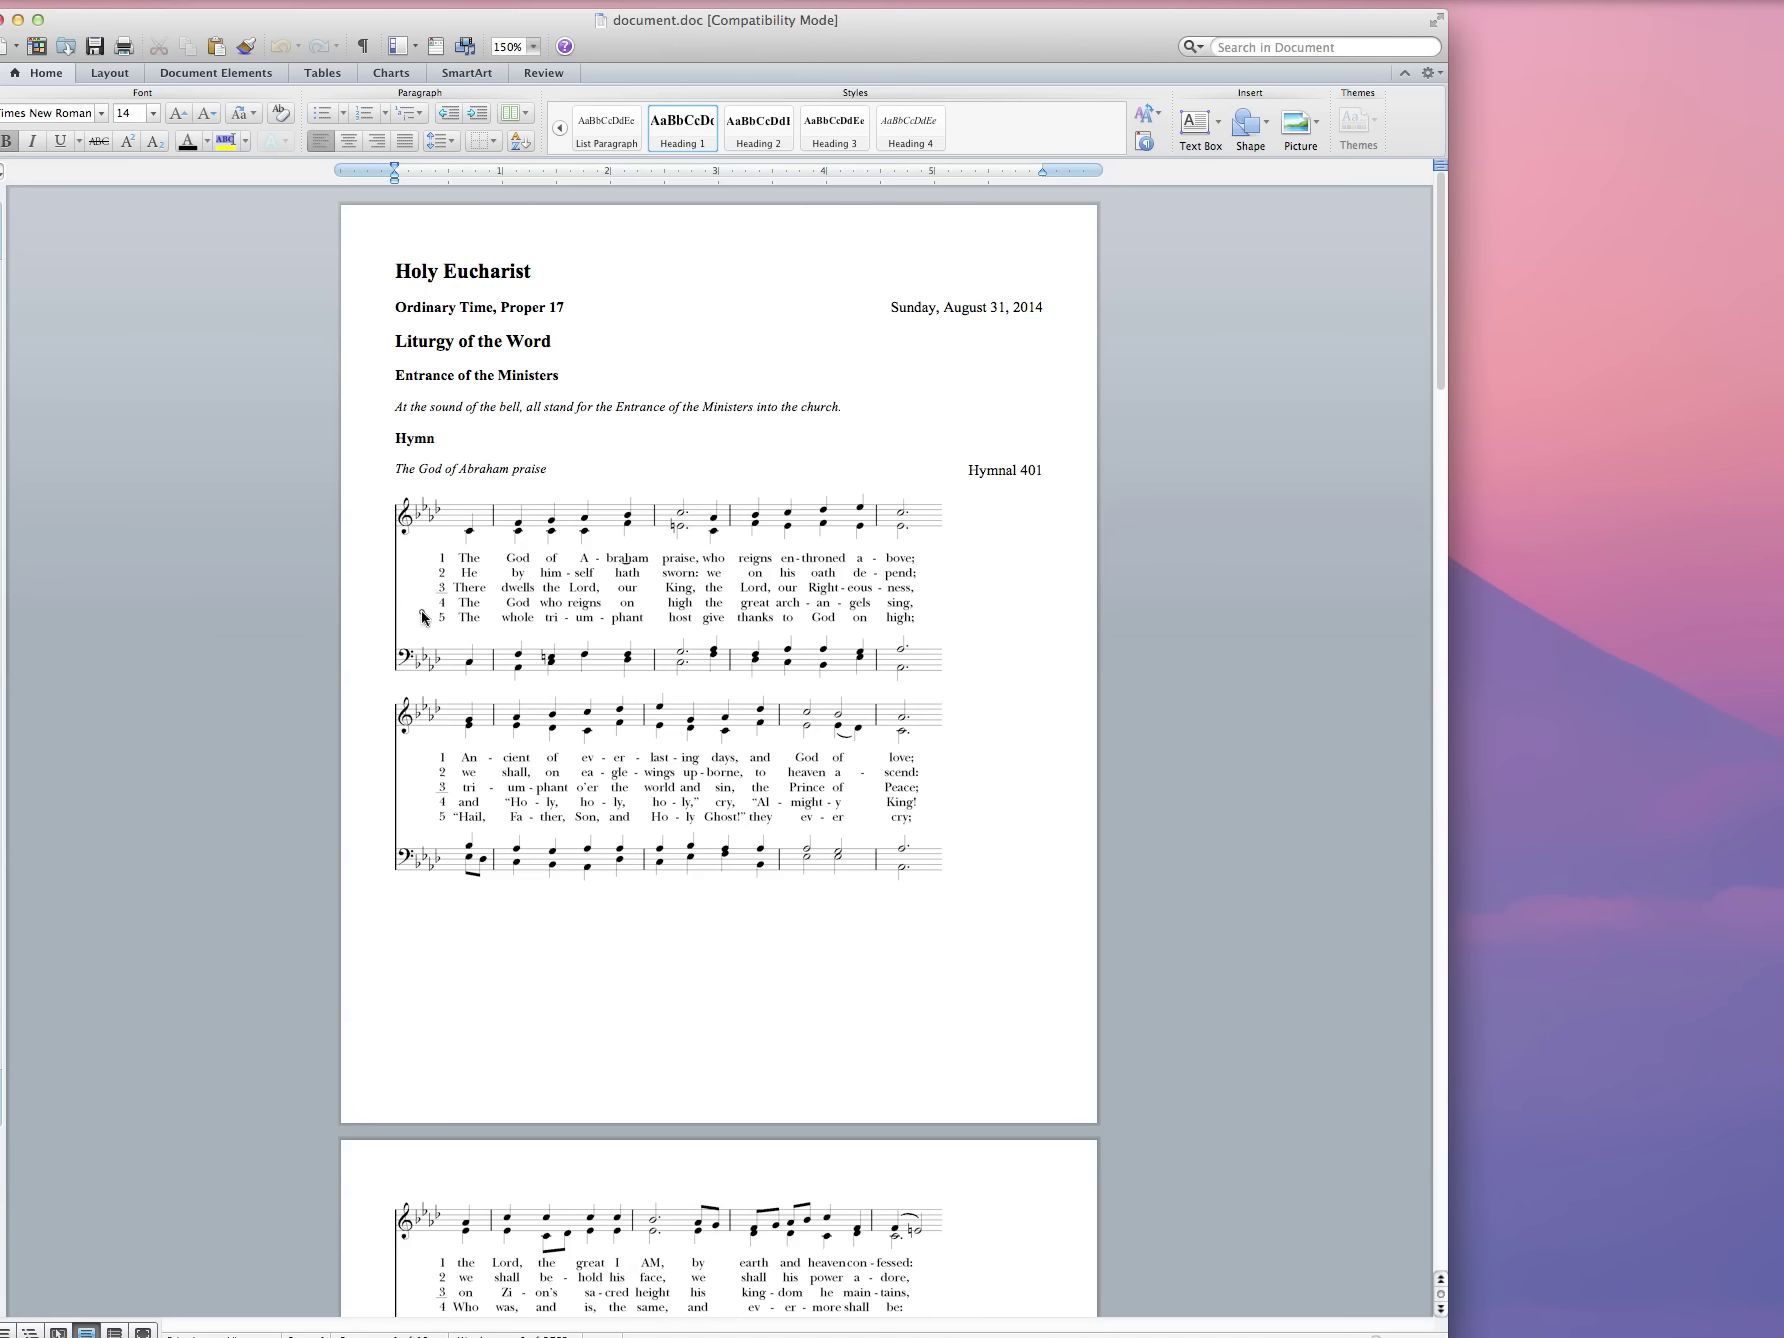
Step: Examine the Hymnal 401 music in the leaflet by selecting its individual staff images through the end of the hymn
left_click(422, 617)
left_click(479, 765)
scroll(479, 767, "down", 3)
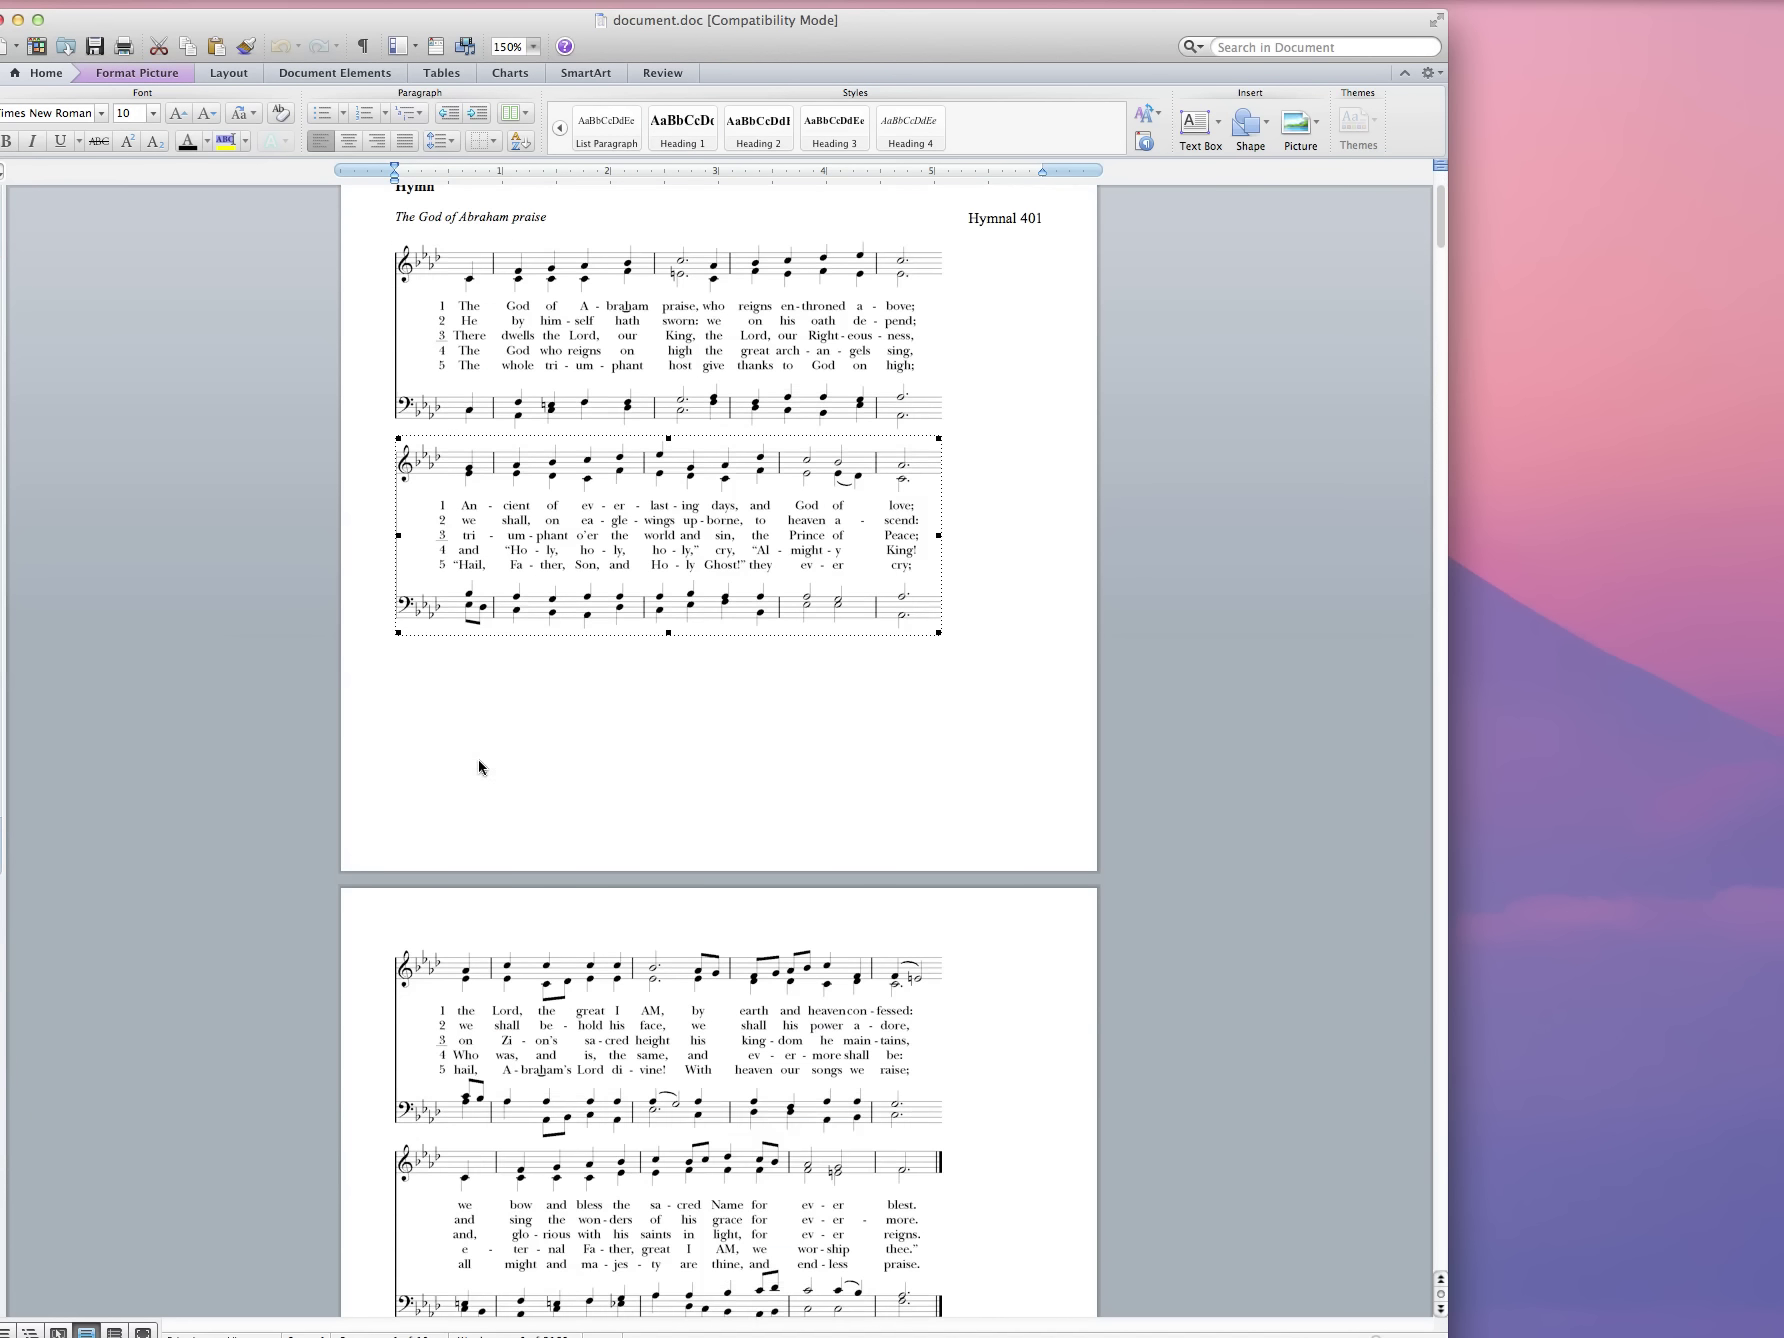
scroll(479, 767, "down", 2)
left_click(507, 873)
scroll(508, 873, "down", 10)
scroll(512, 878, "down", 6)
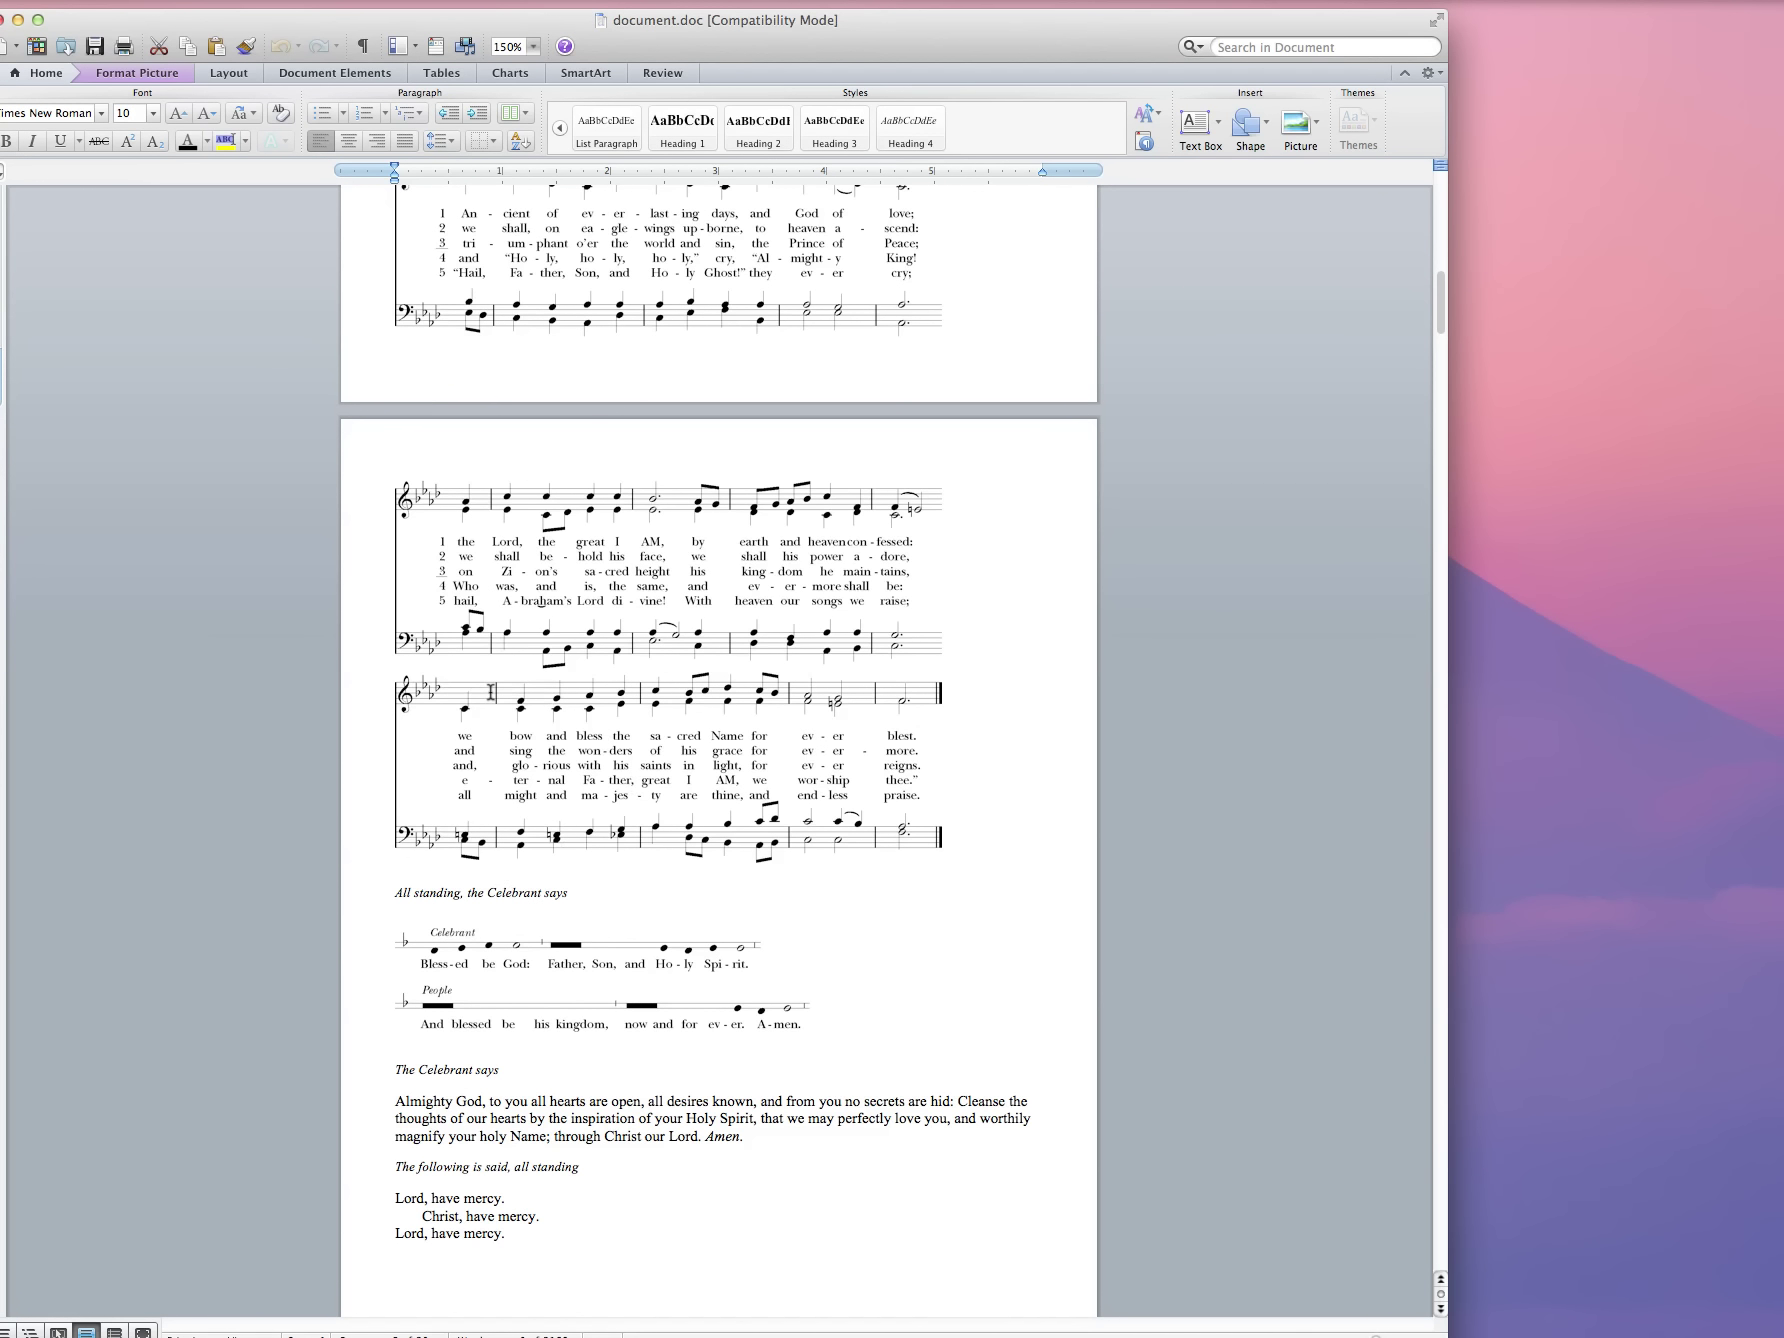
left_click(491, 692)
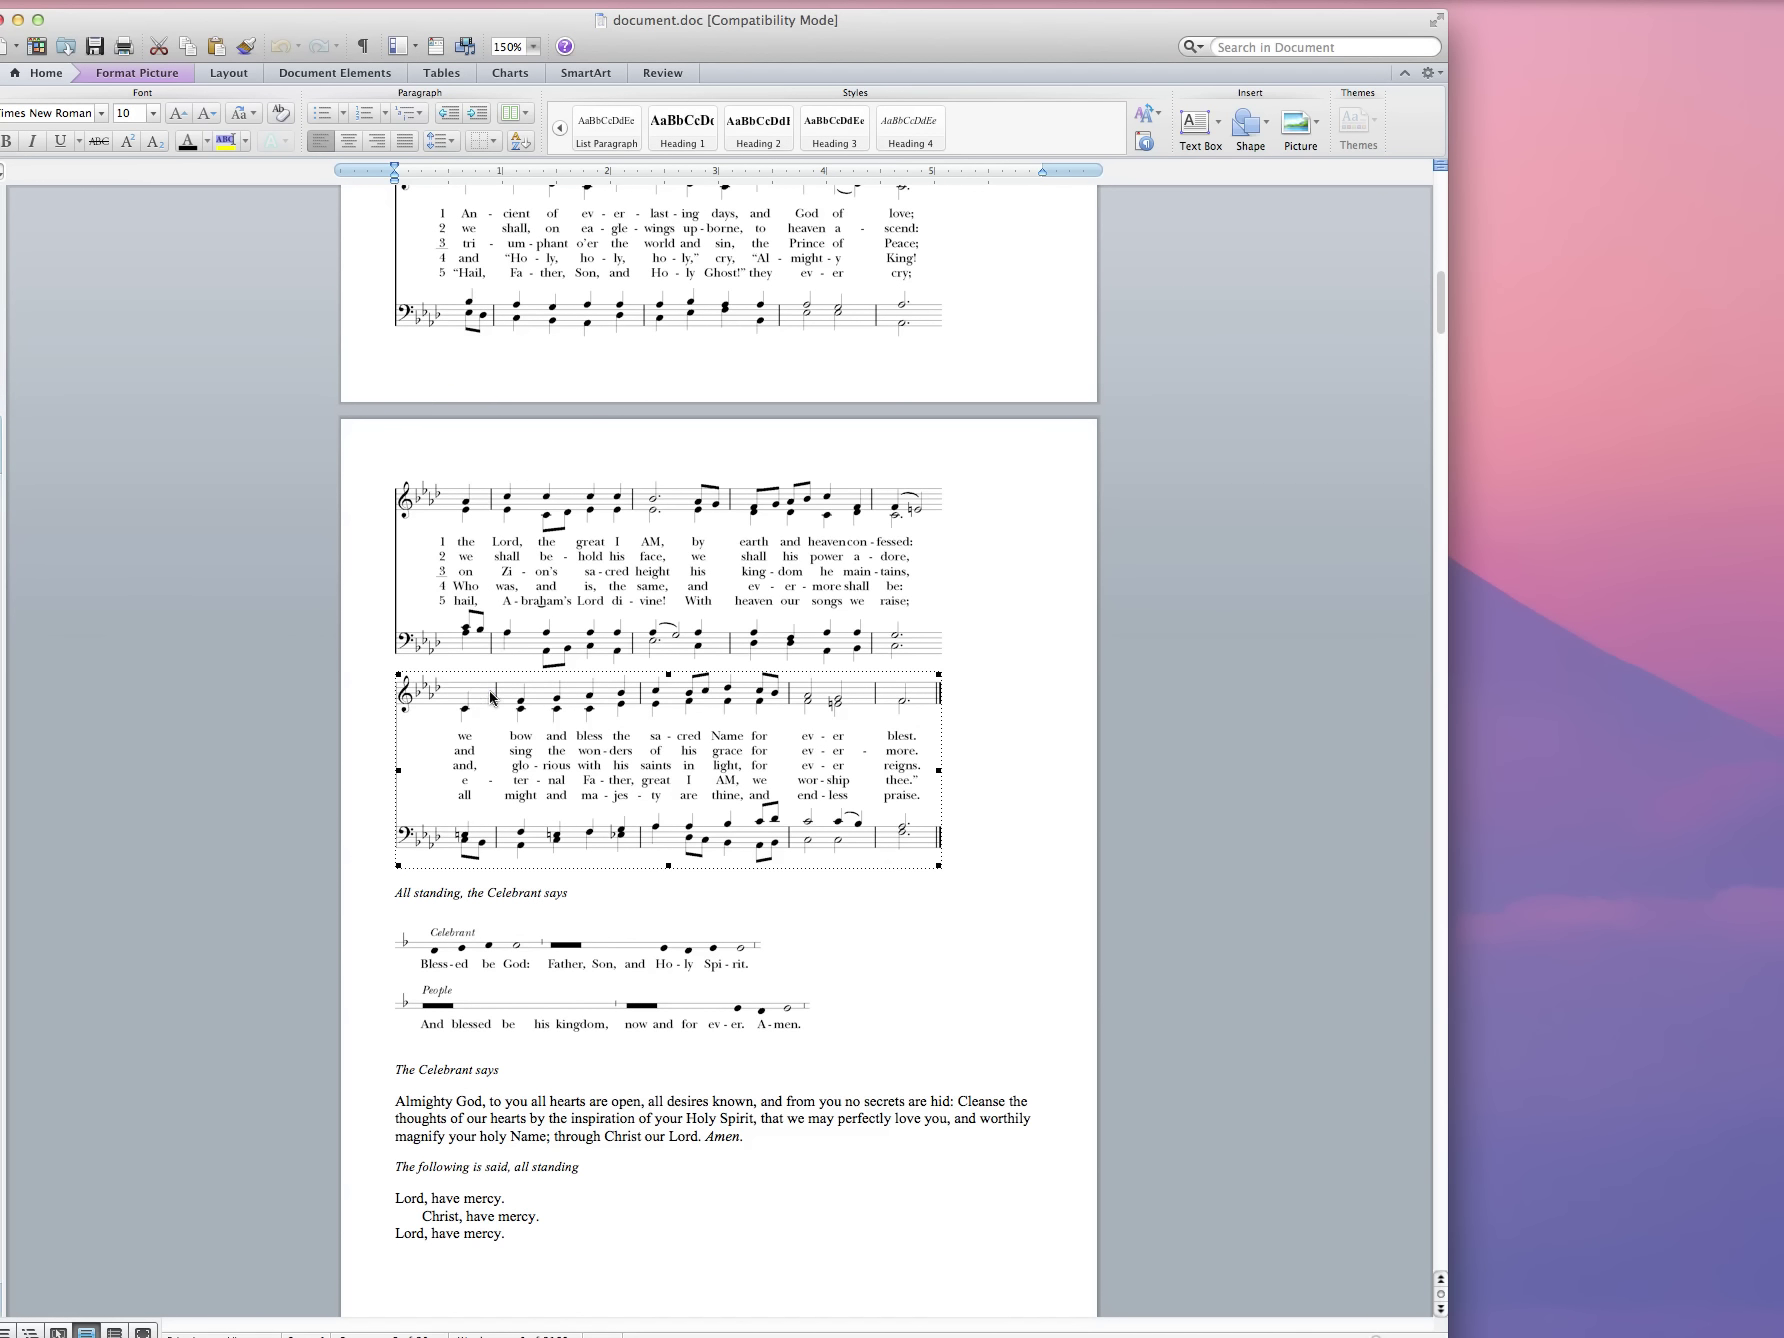
Step: Read through the leaflet from the opening acclamation, past the Collect, readings and Psalm, to the Sequence hymn
scroll(491, 692, "down", 3)
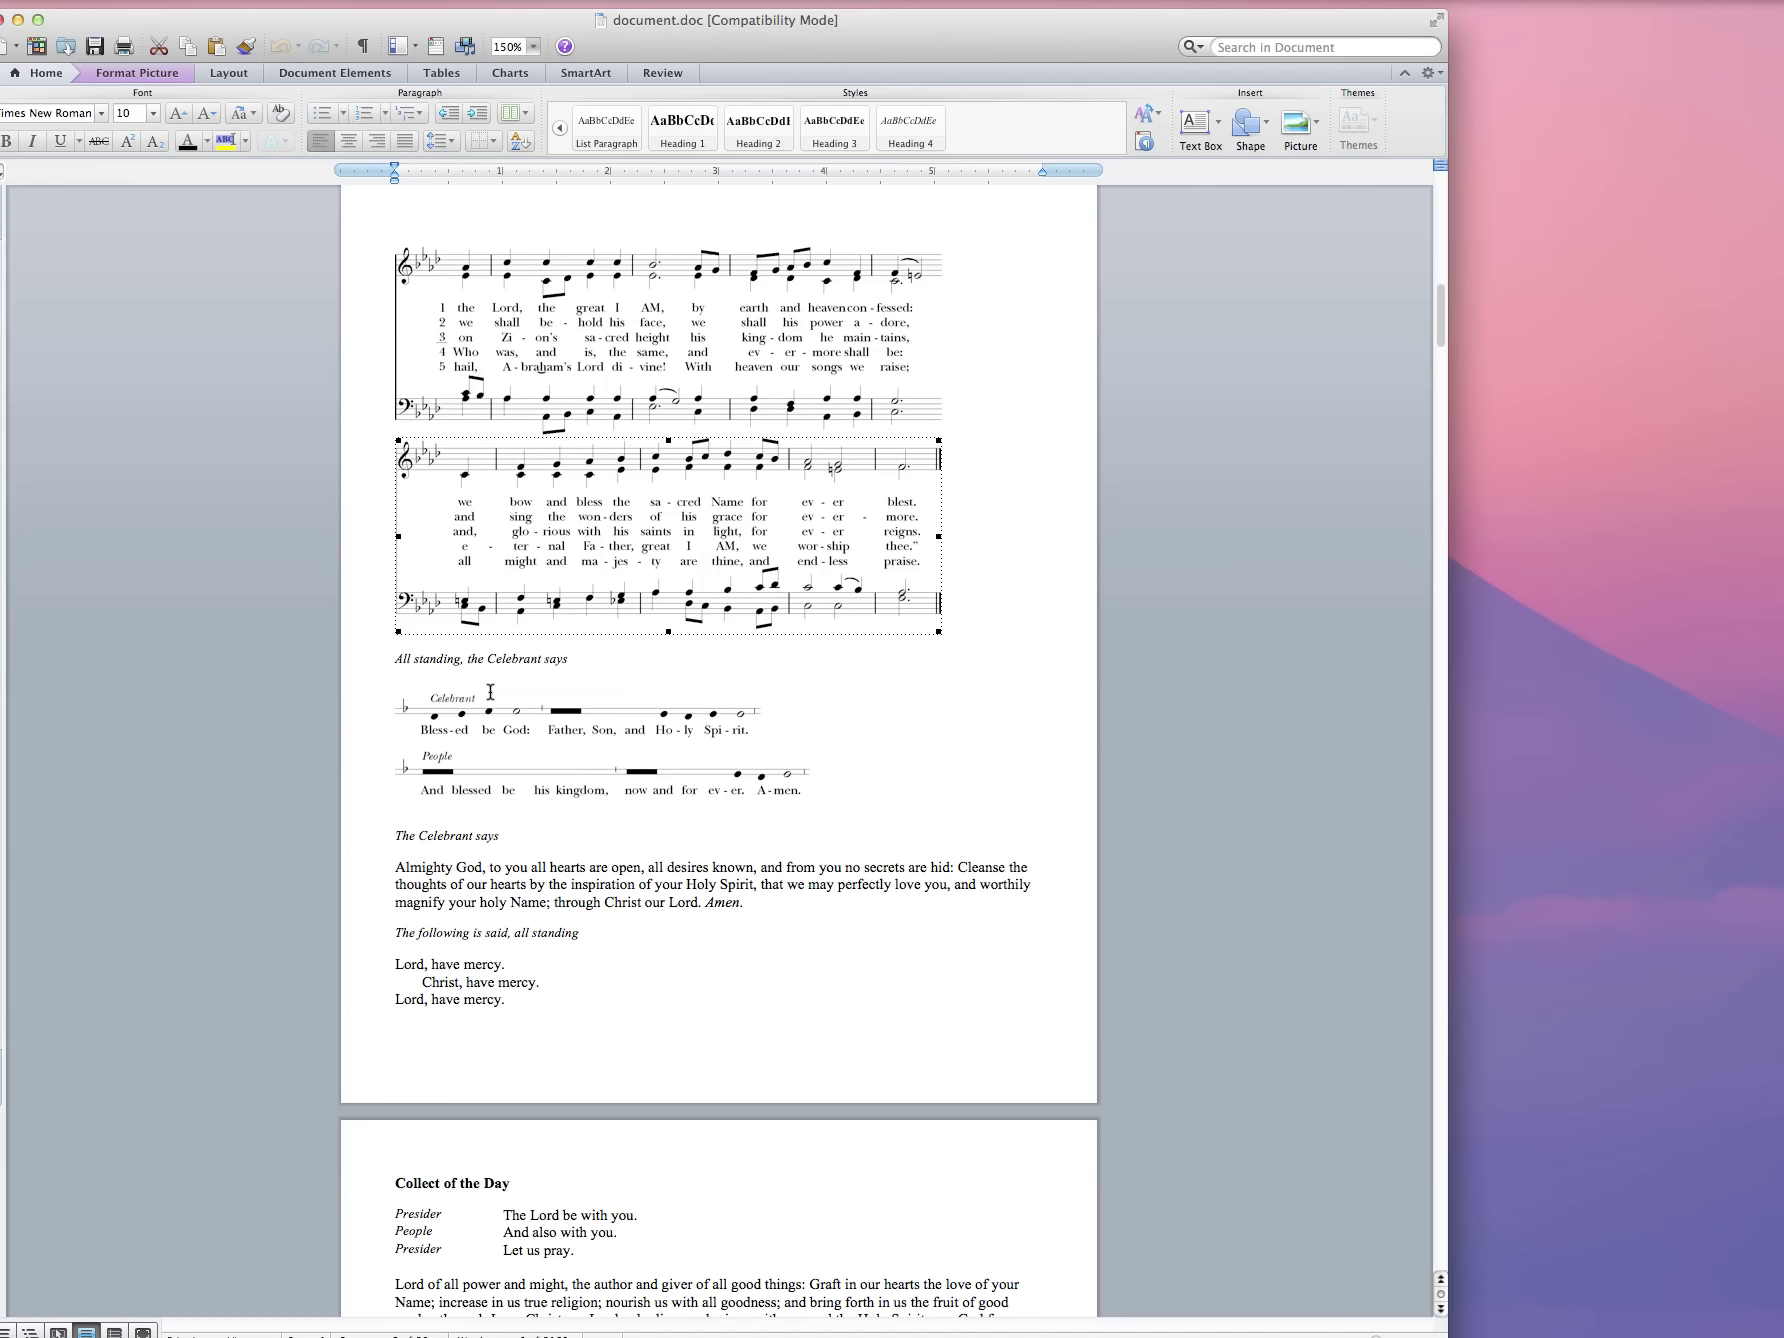
scroll(491, 692, "down", 10)
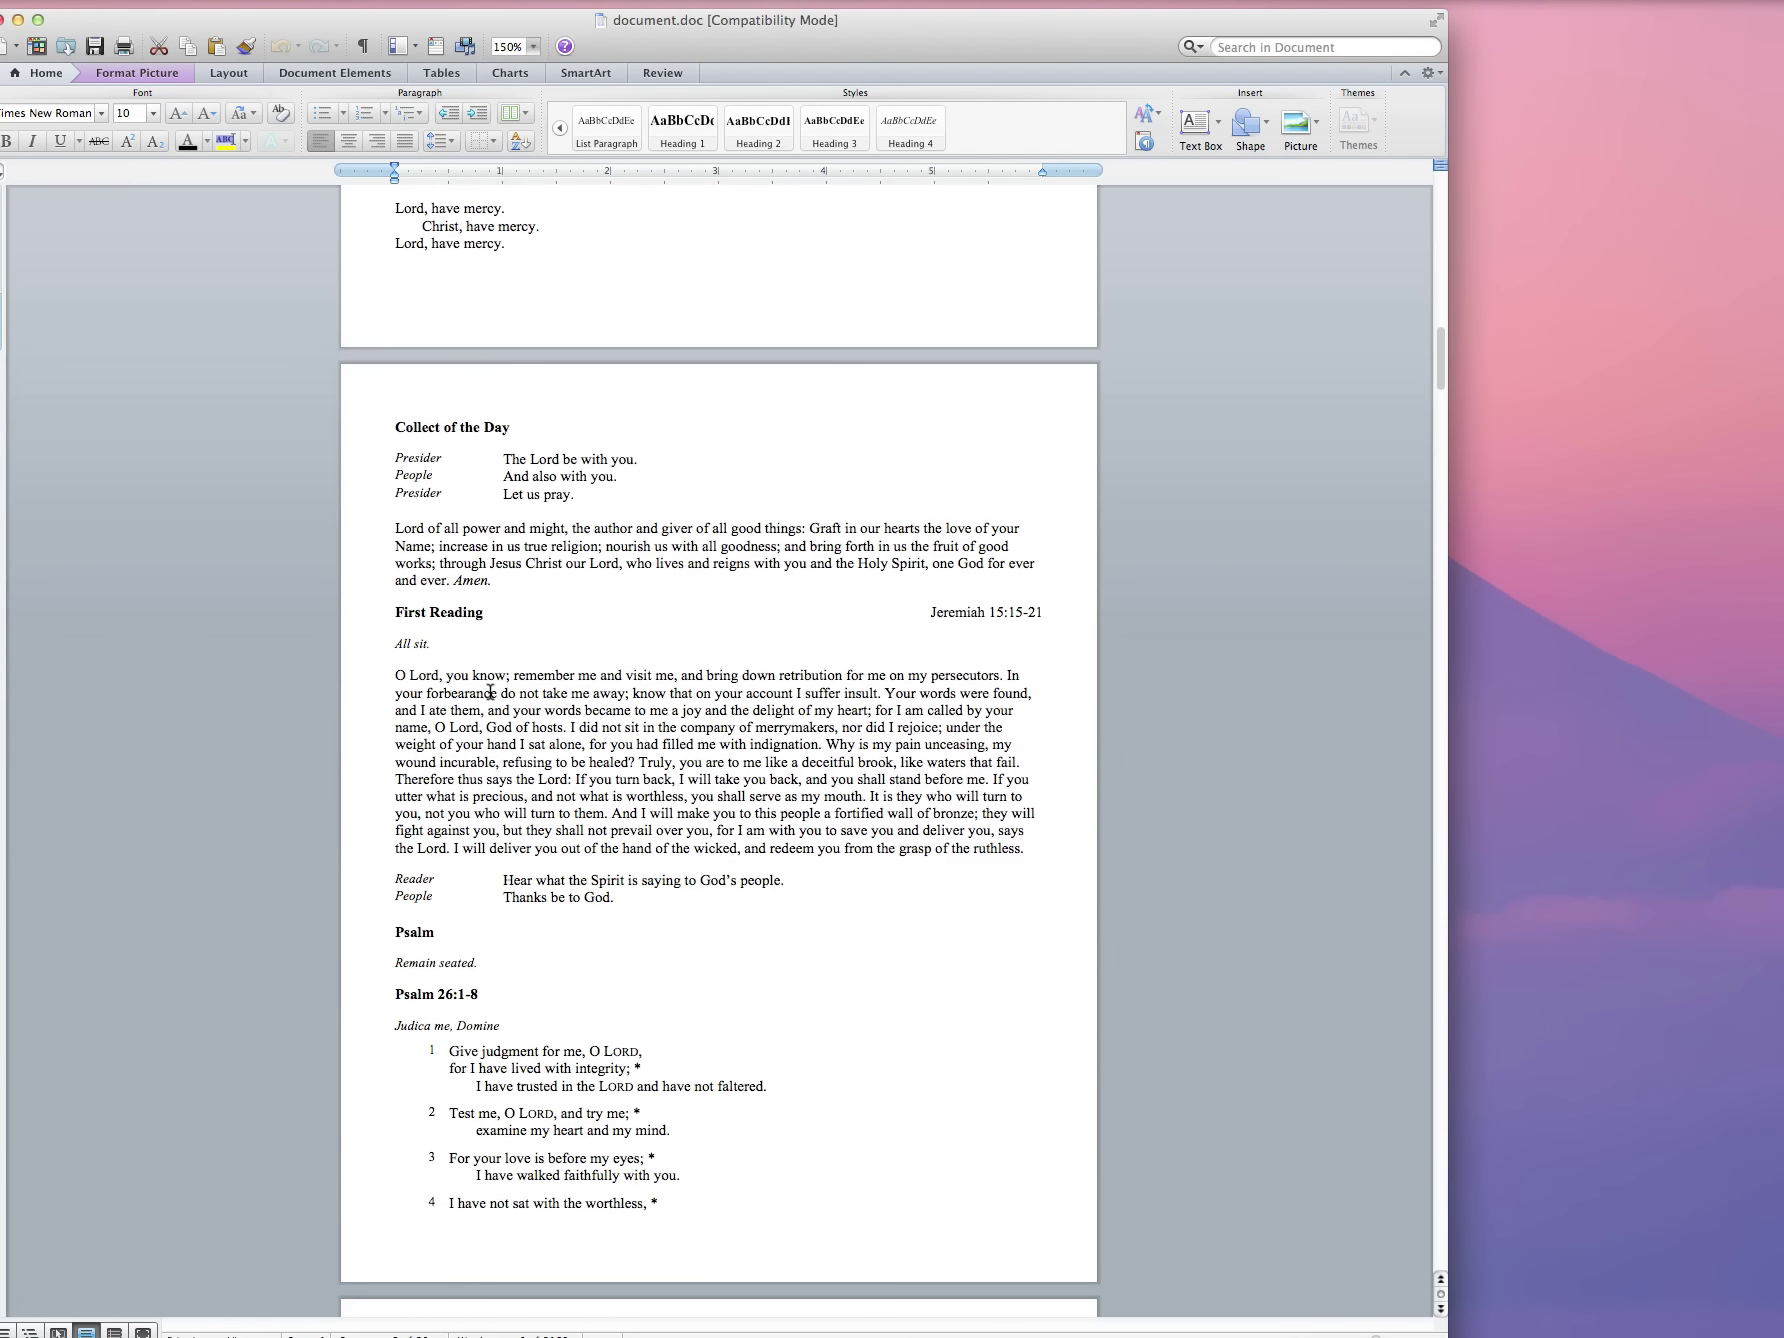
scroll(491, 692, "down", 12)
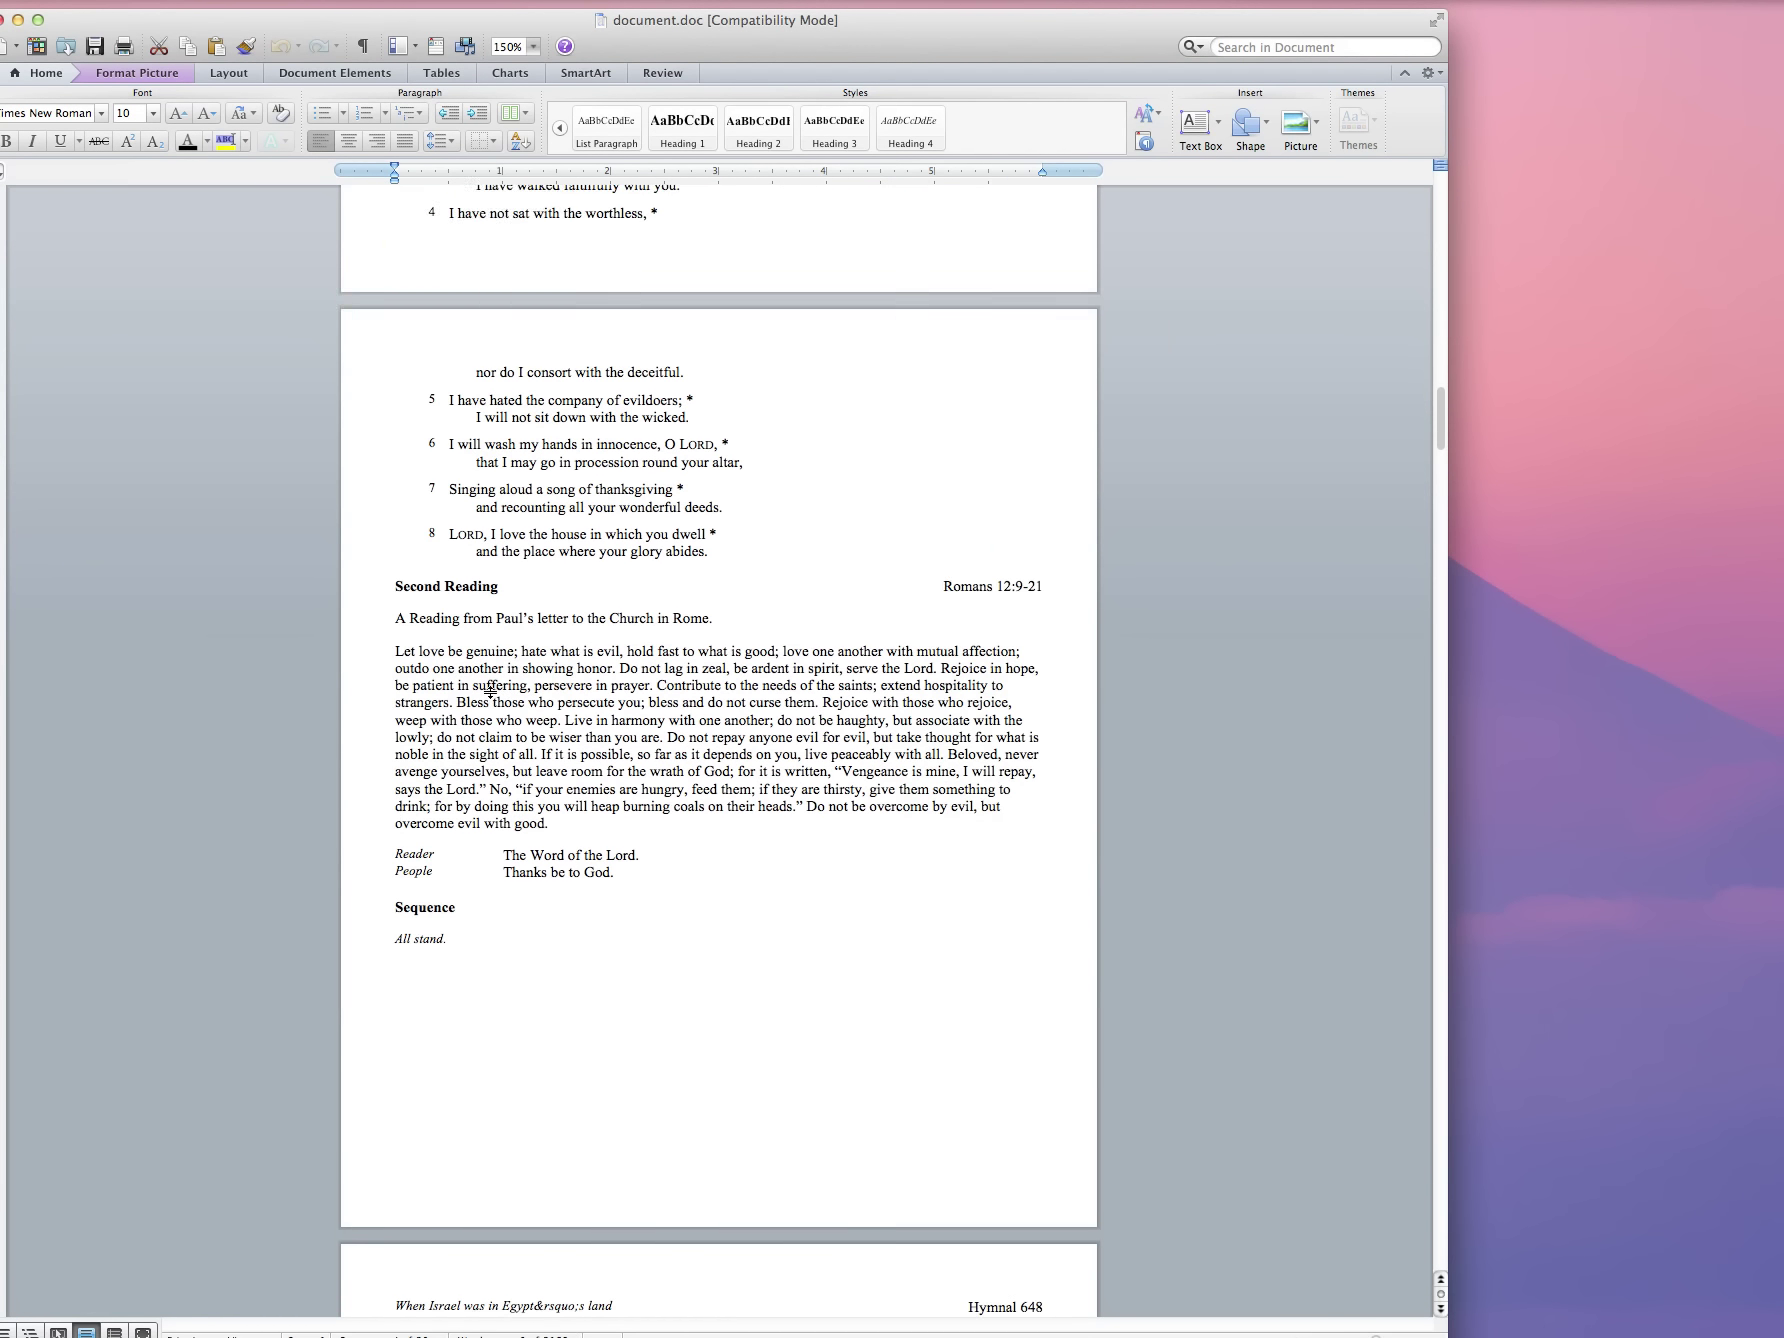
scroll(491, 688, "down", 4)
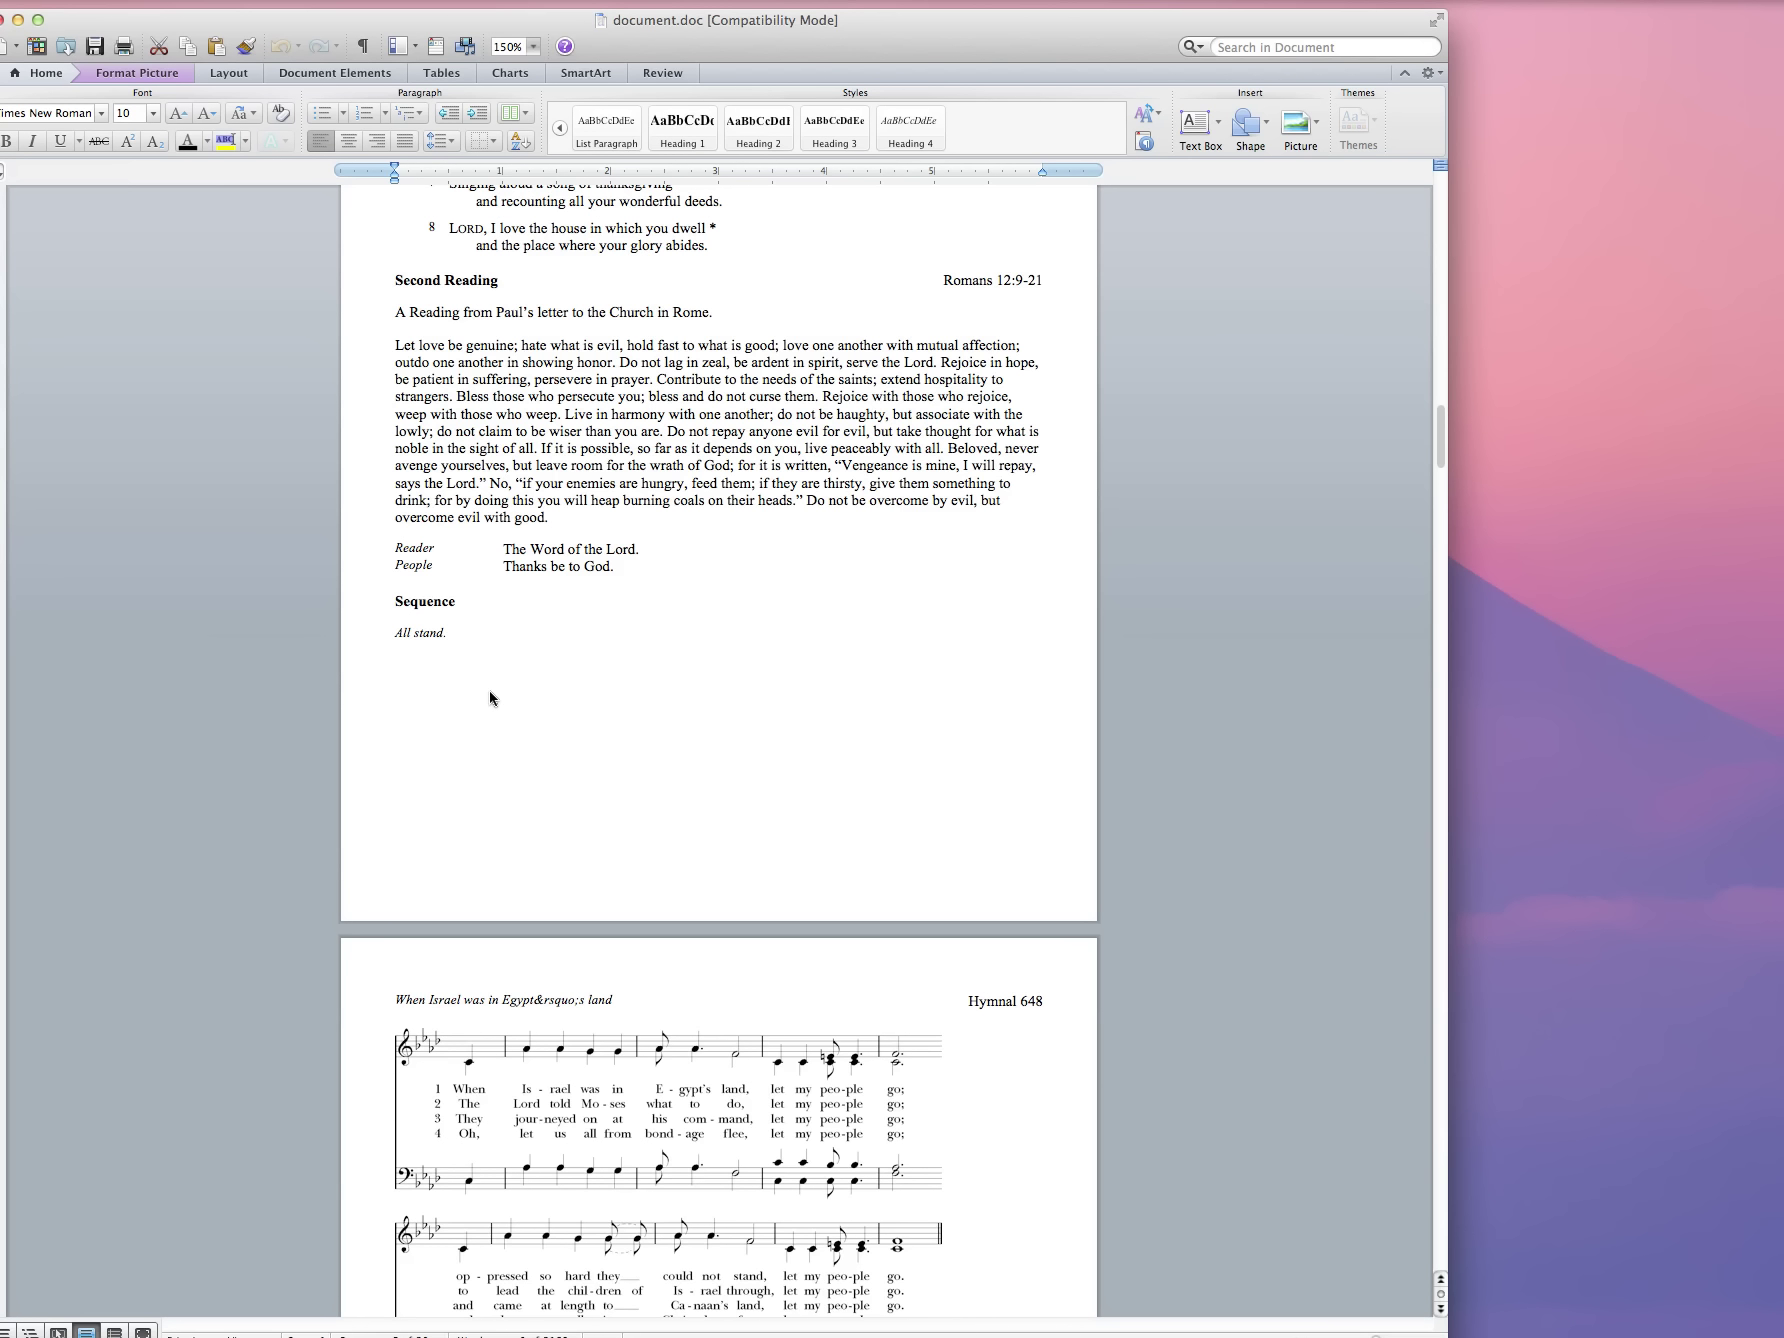
Step: Try to create a booklet PDF of the leaflet with the default print settings
key("super+p")
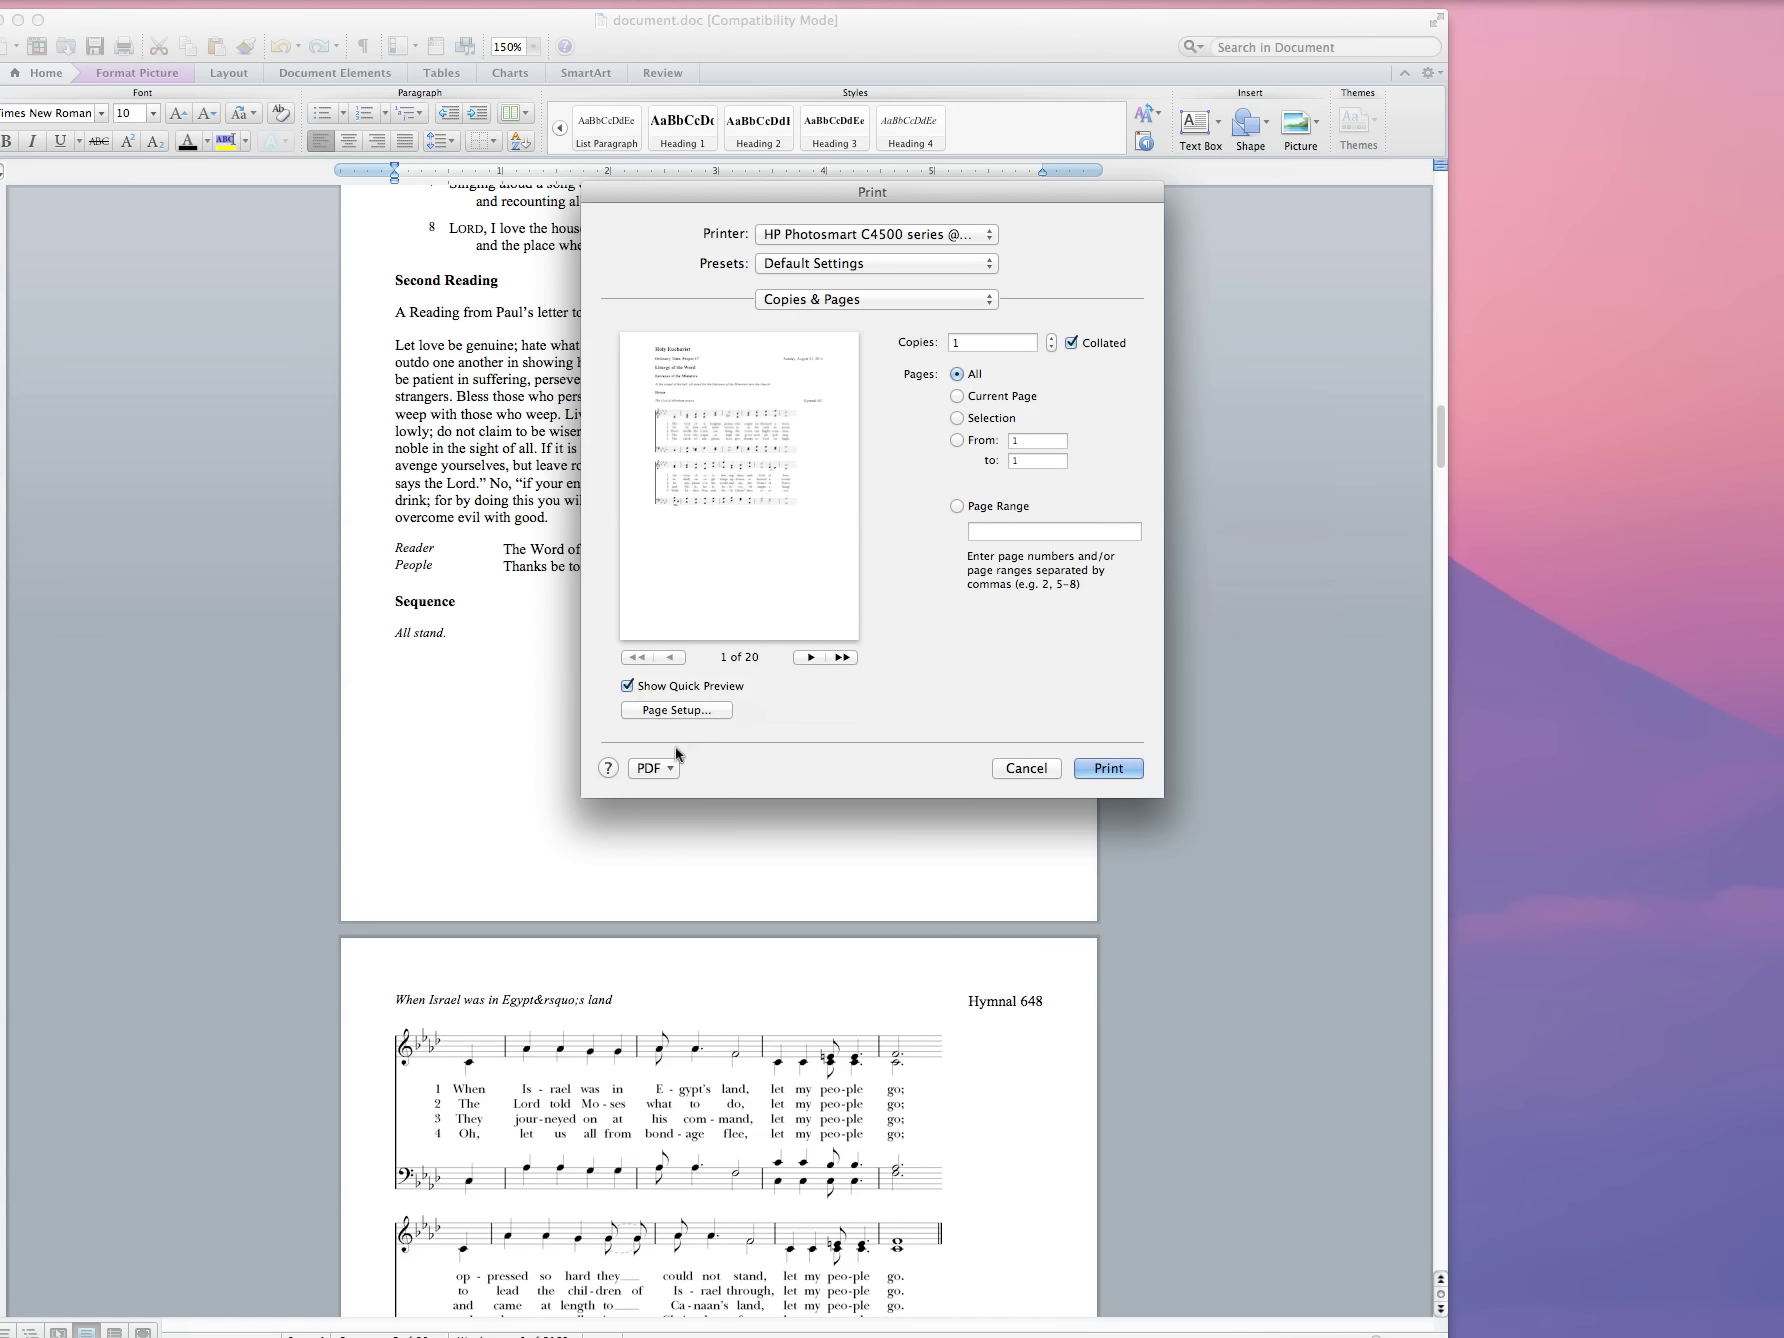
left_click(664, 768)
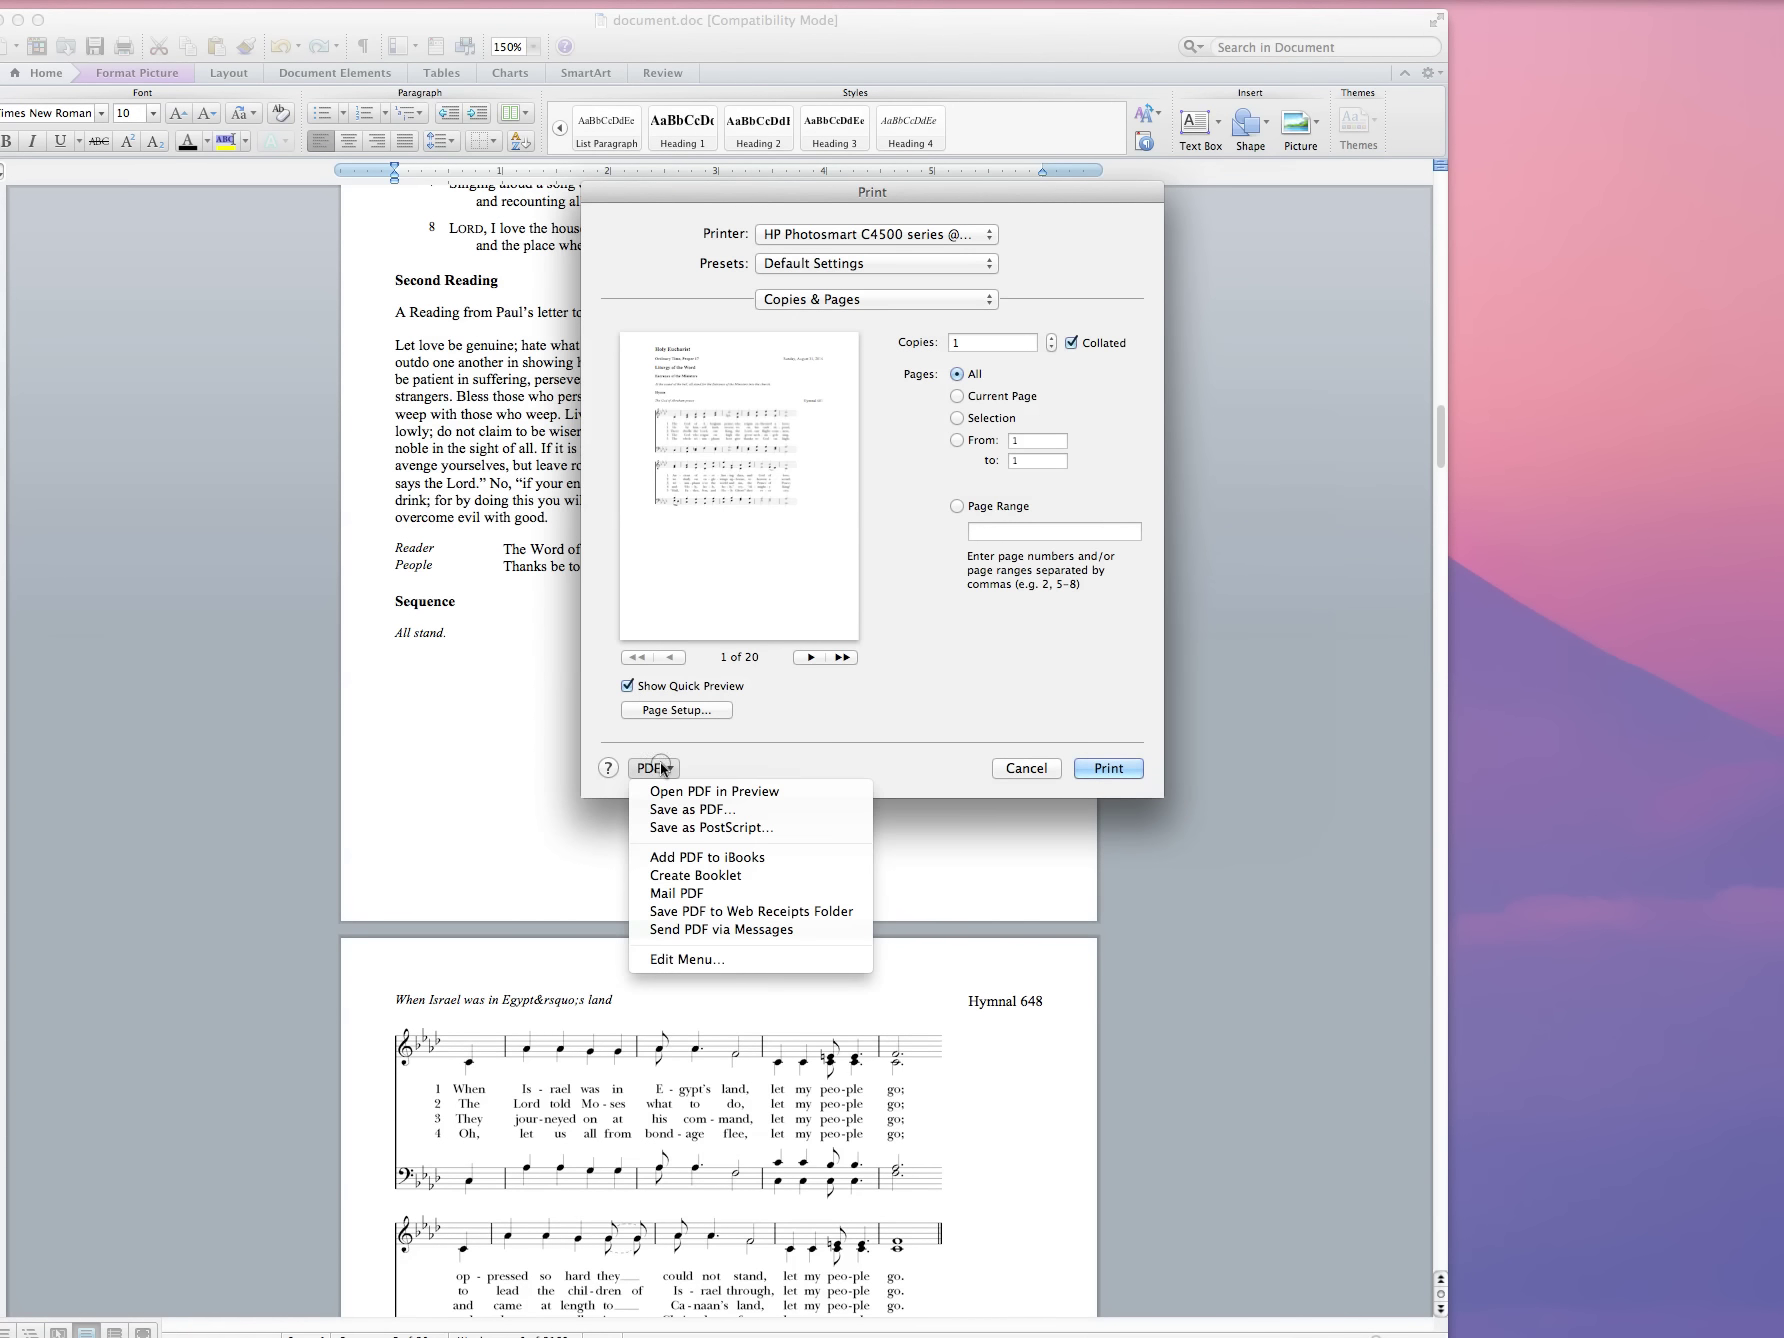
left_click(778, 876)
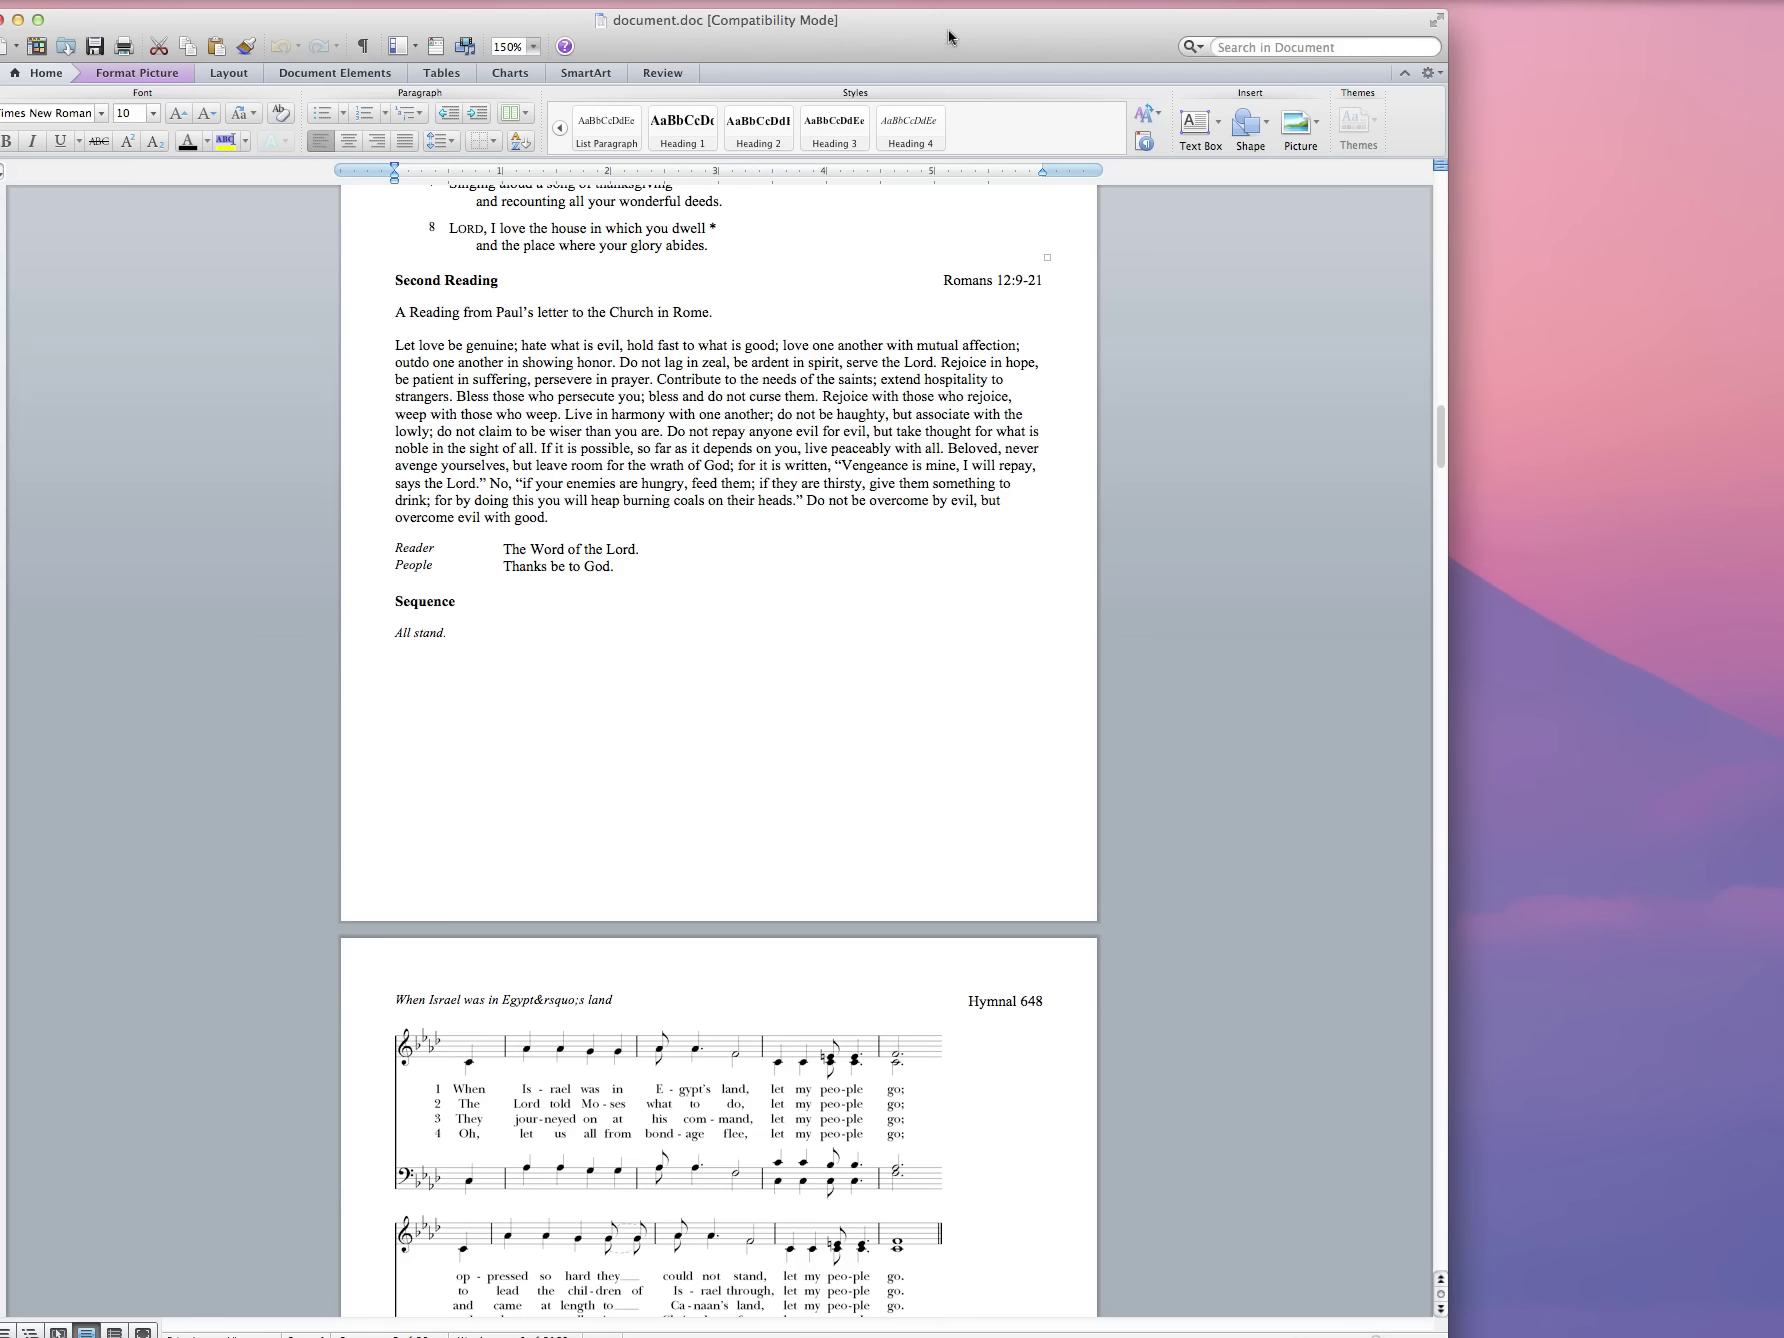
Step: Apply a 7.00 by 8.50 inch paper size in portrait orientation at 100% scale to the leaflet's print page setup
key("super+p")
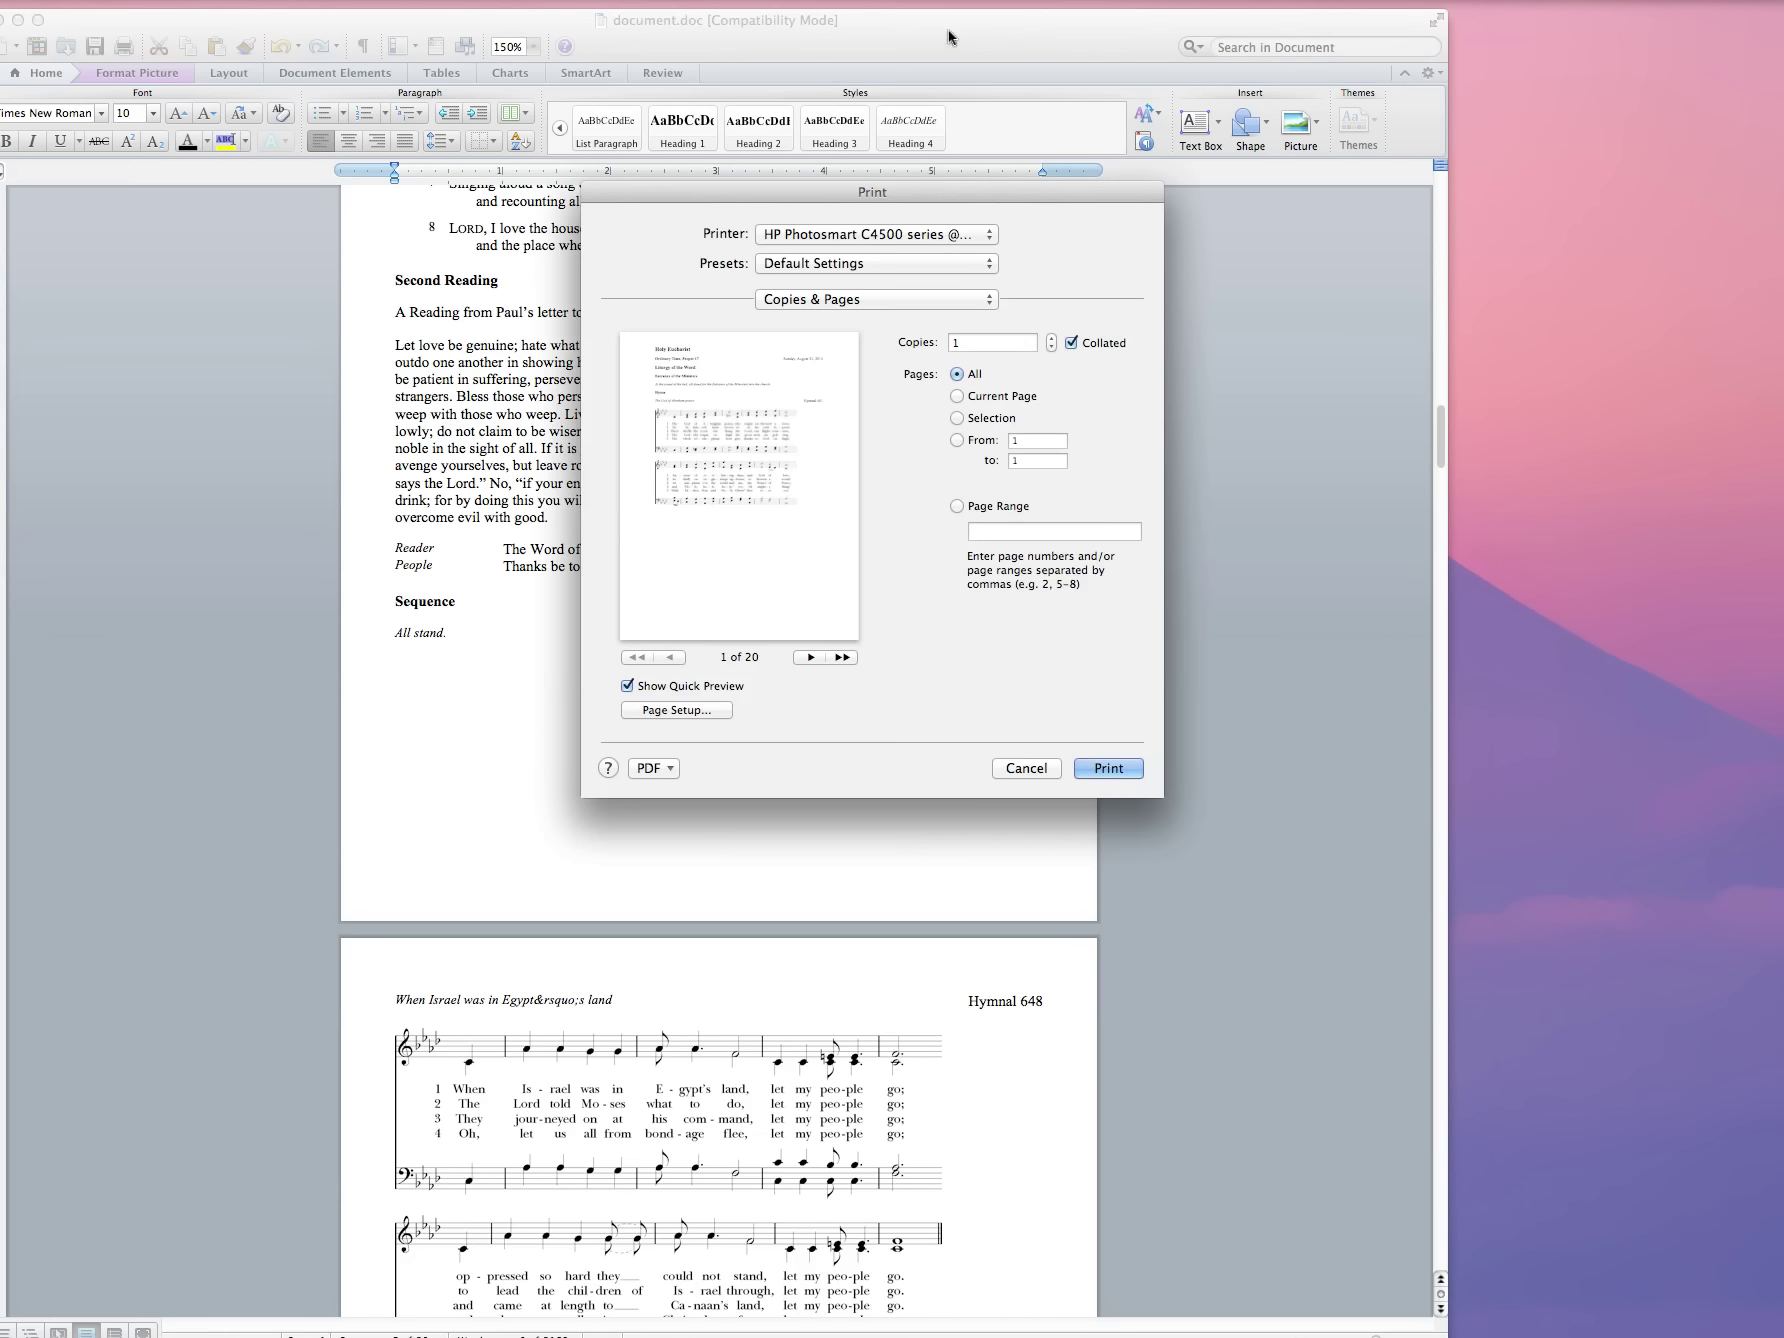
left_click(676, 710)
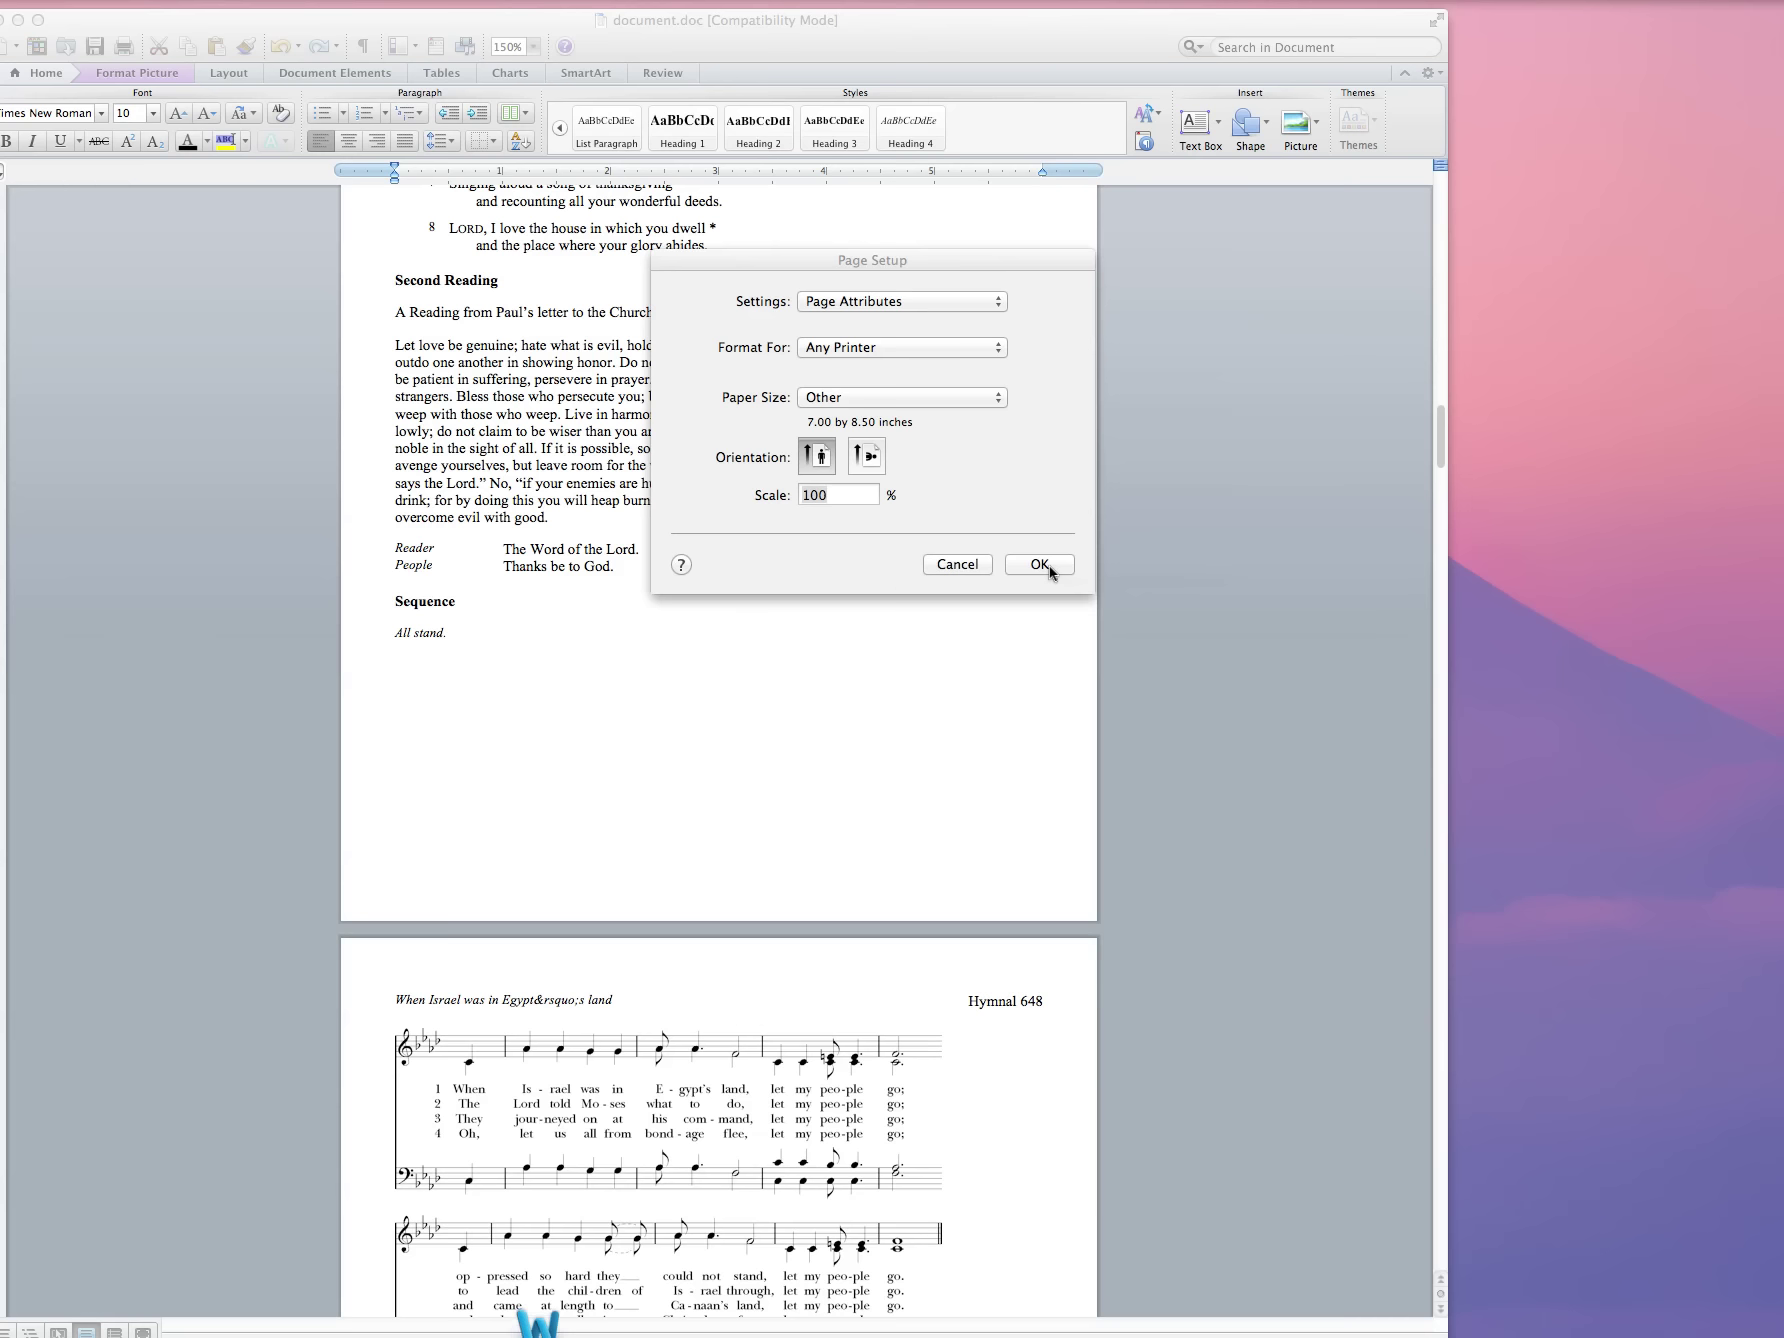
left_click(1049, 566)
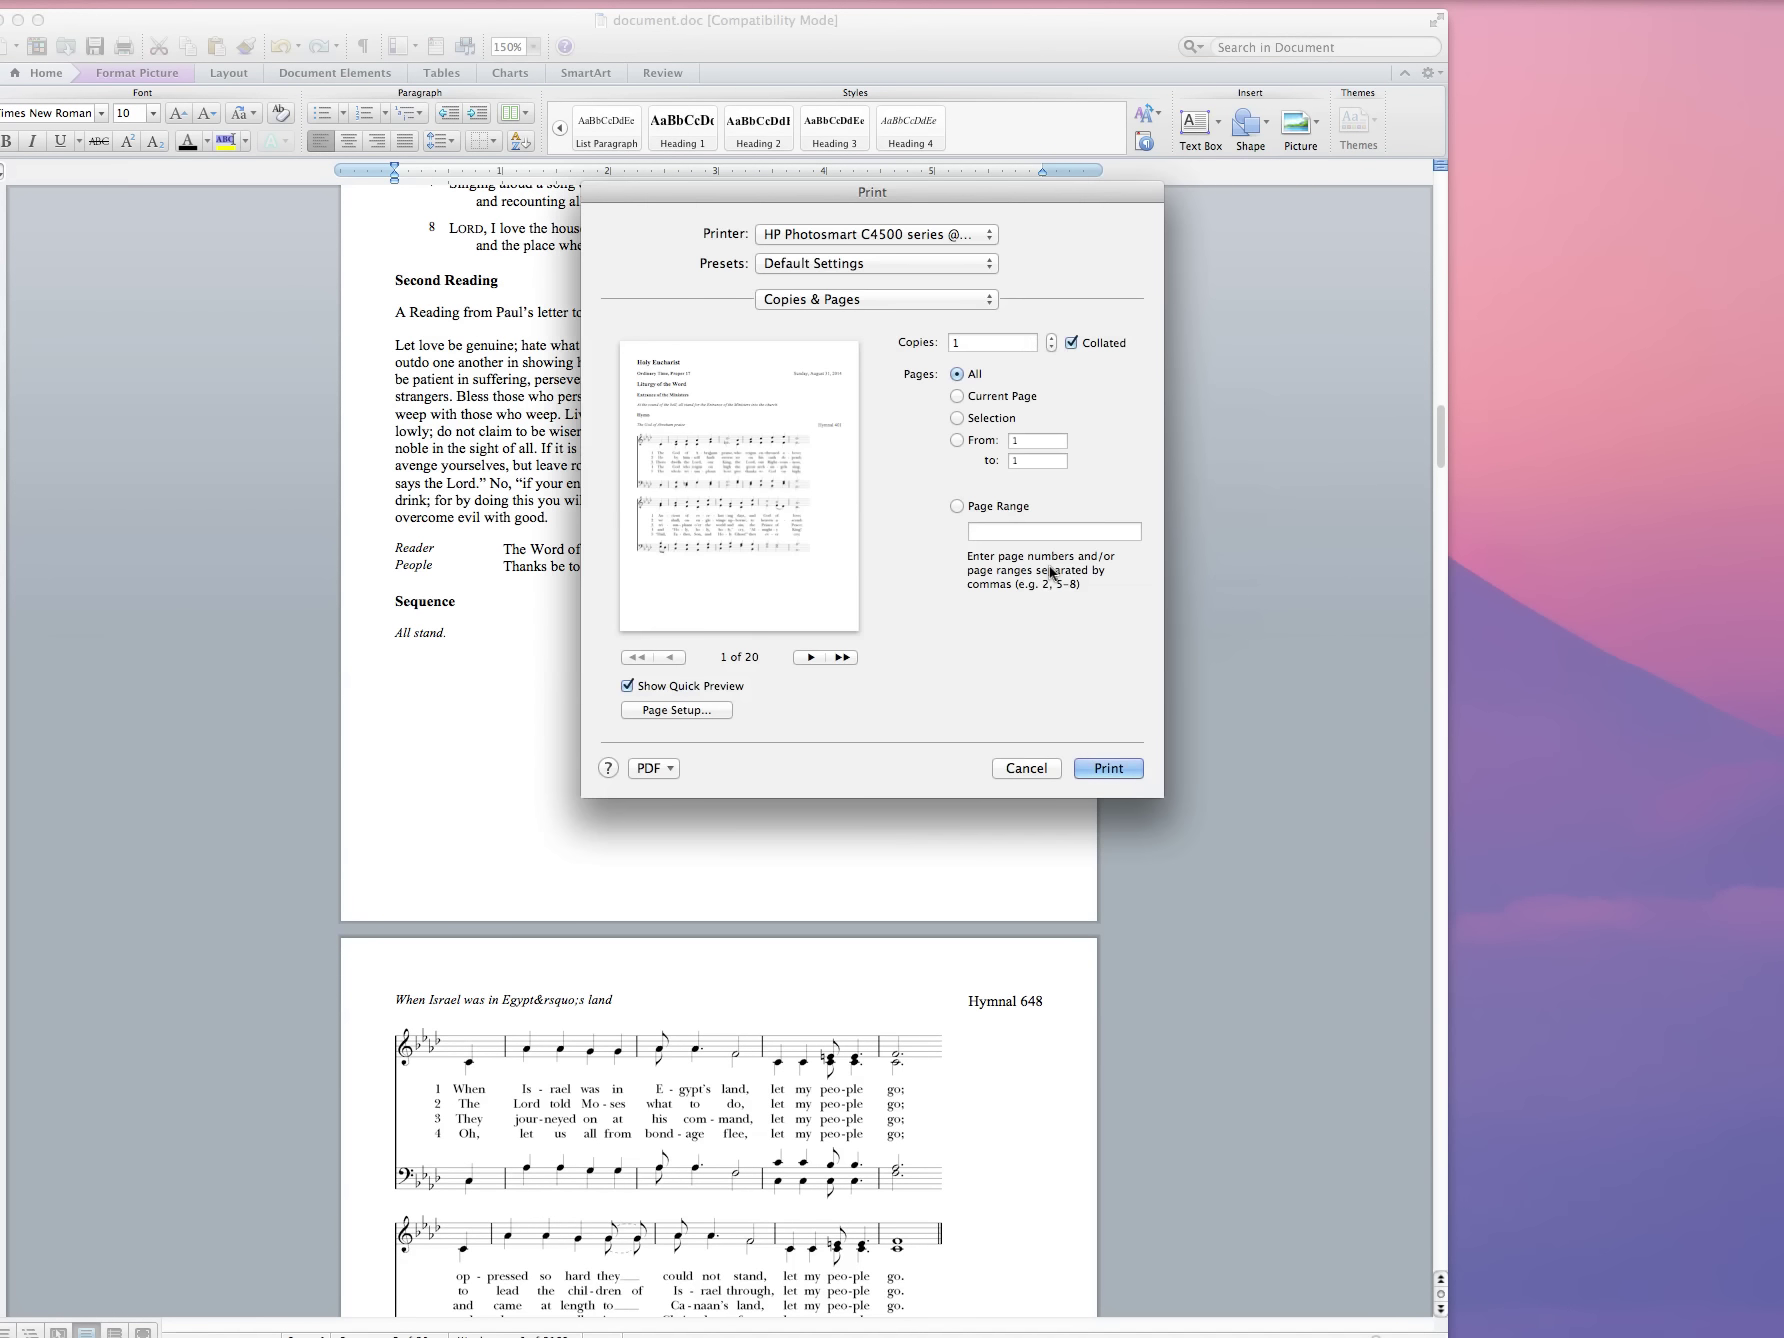
Step: Preview the leaflet's print pages up to page 4 and create a booklet PDF from all pages
left_click(808, 657)
left_click(808, 657)
left_click(808, 657)
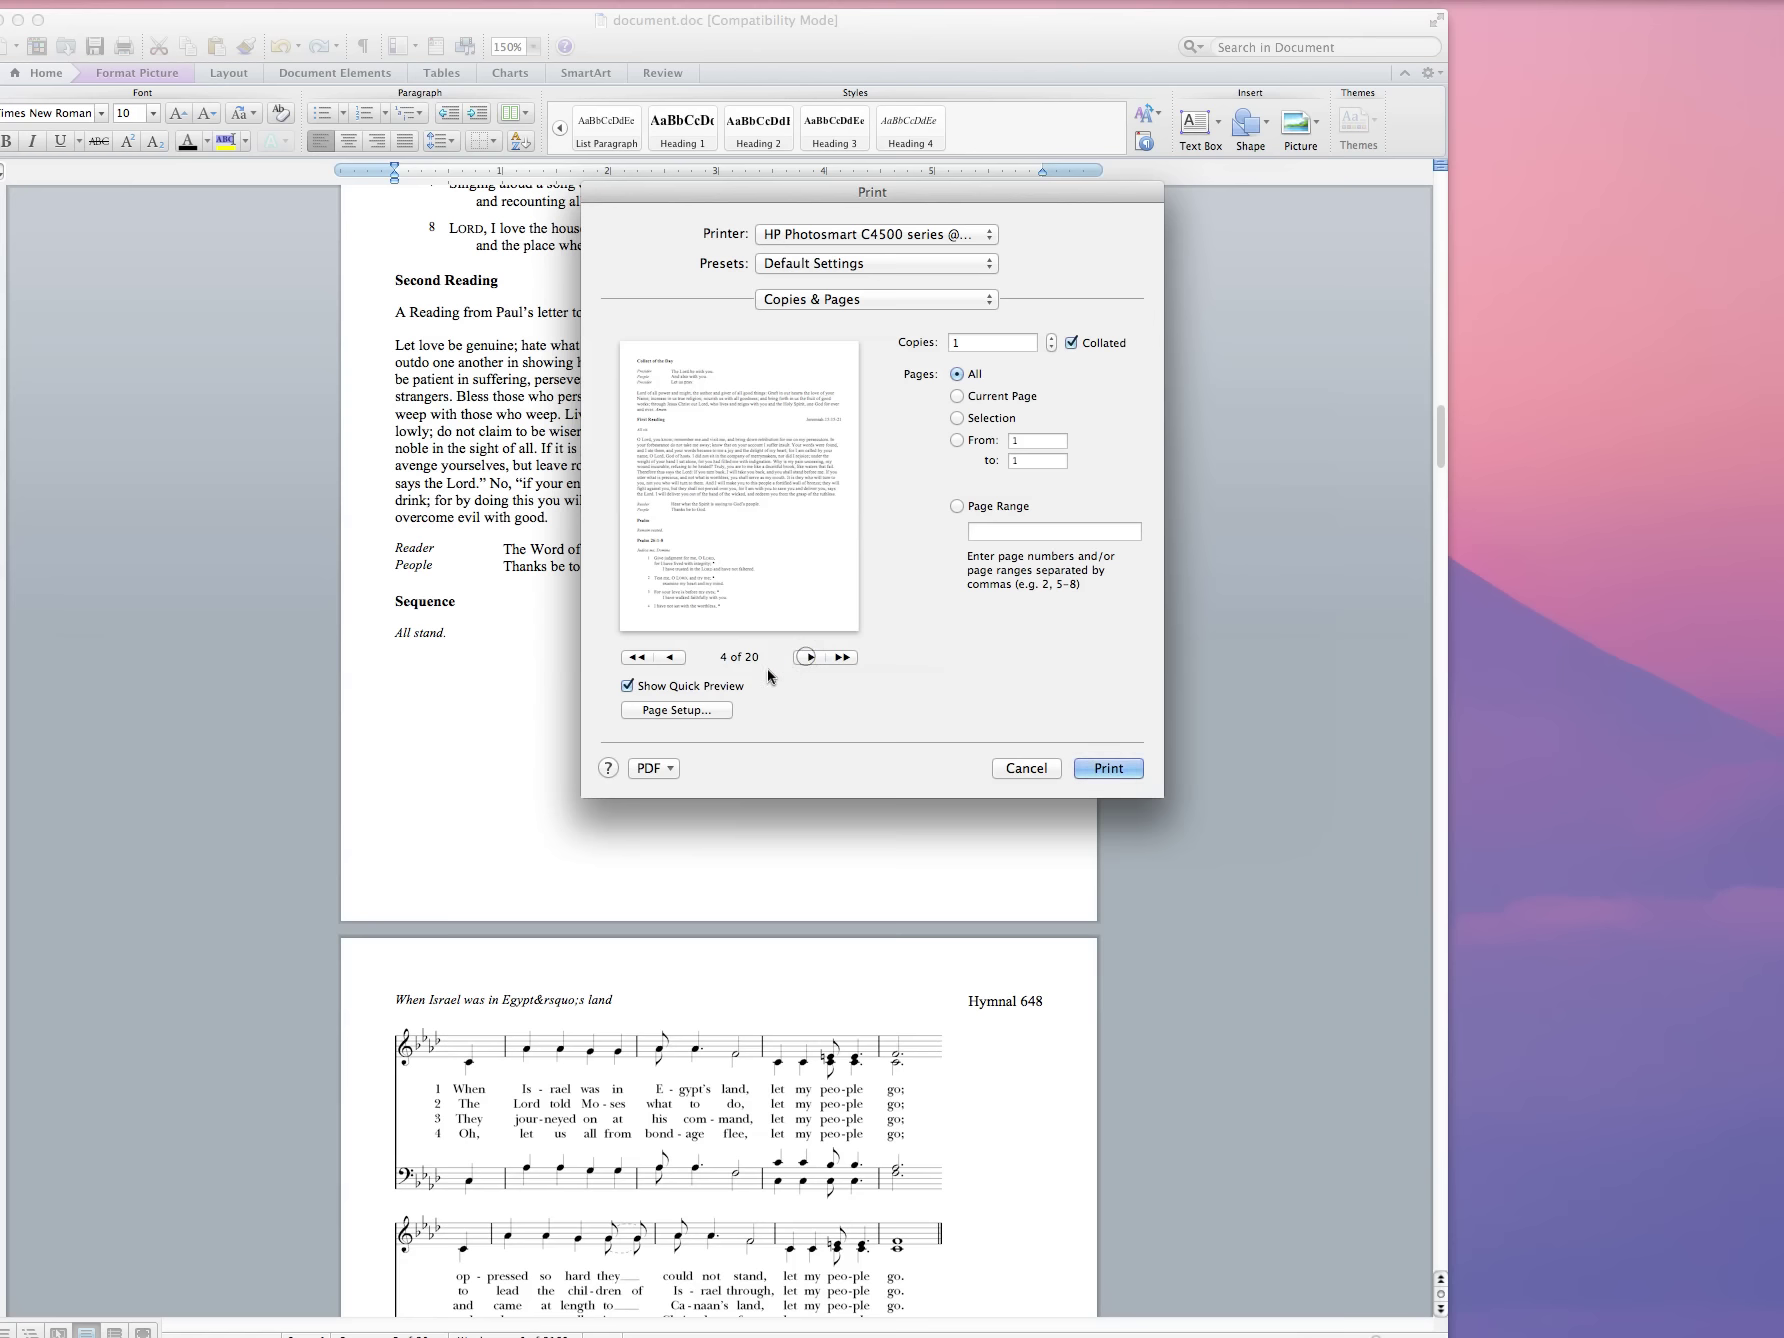
left_click(669, 768)
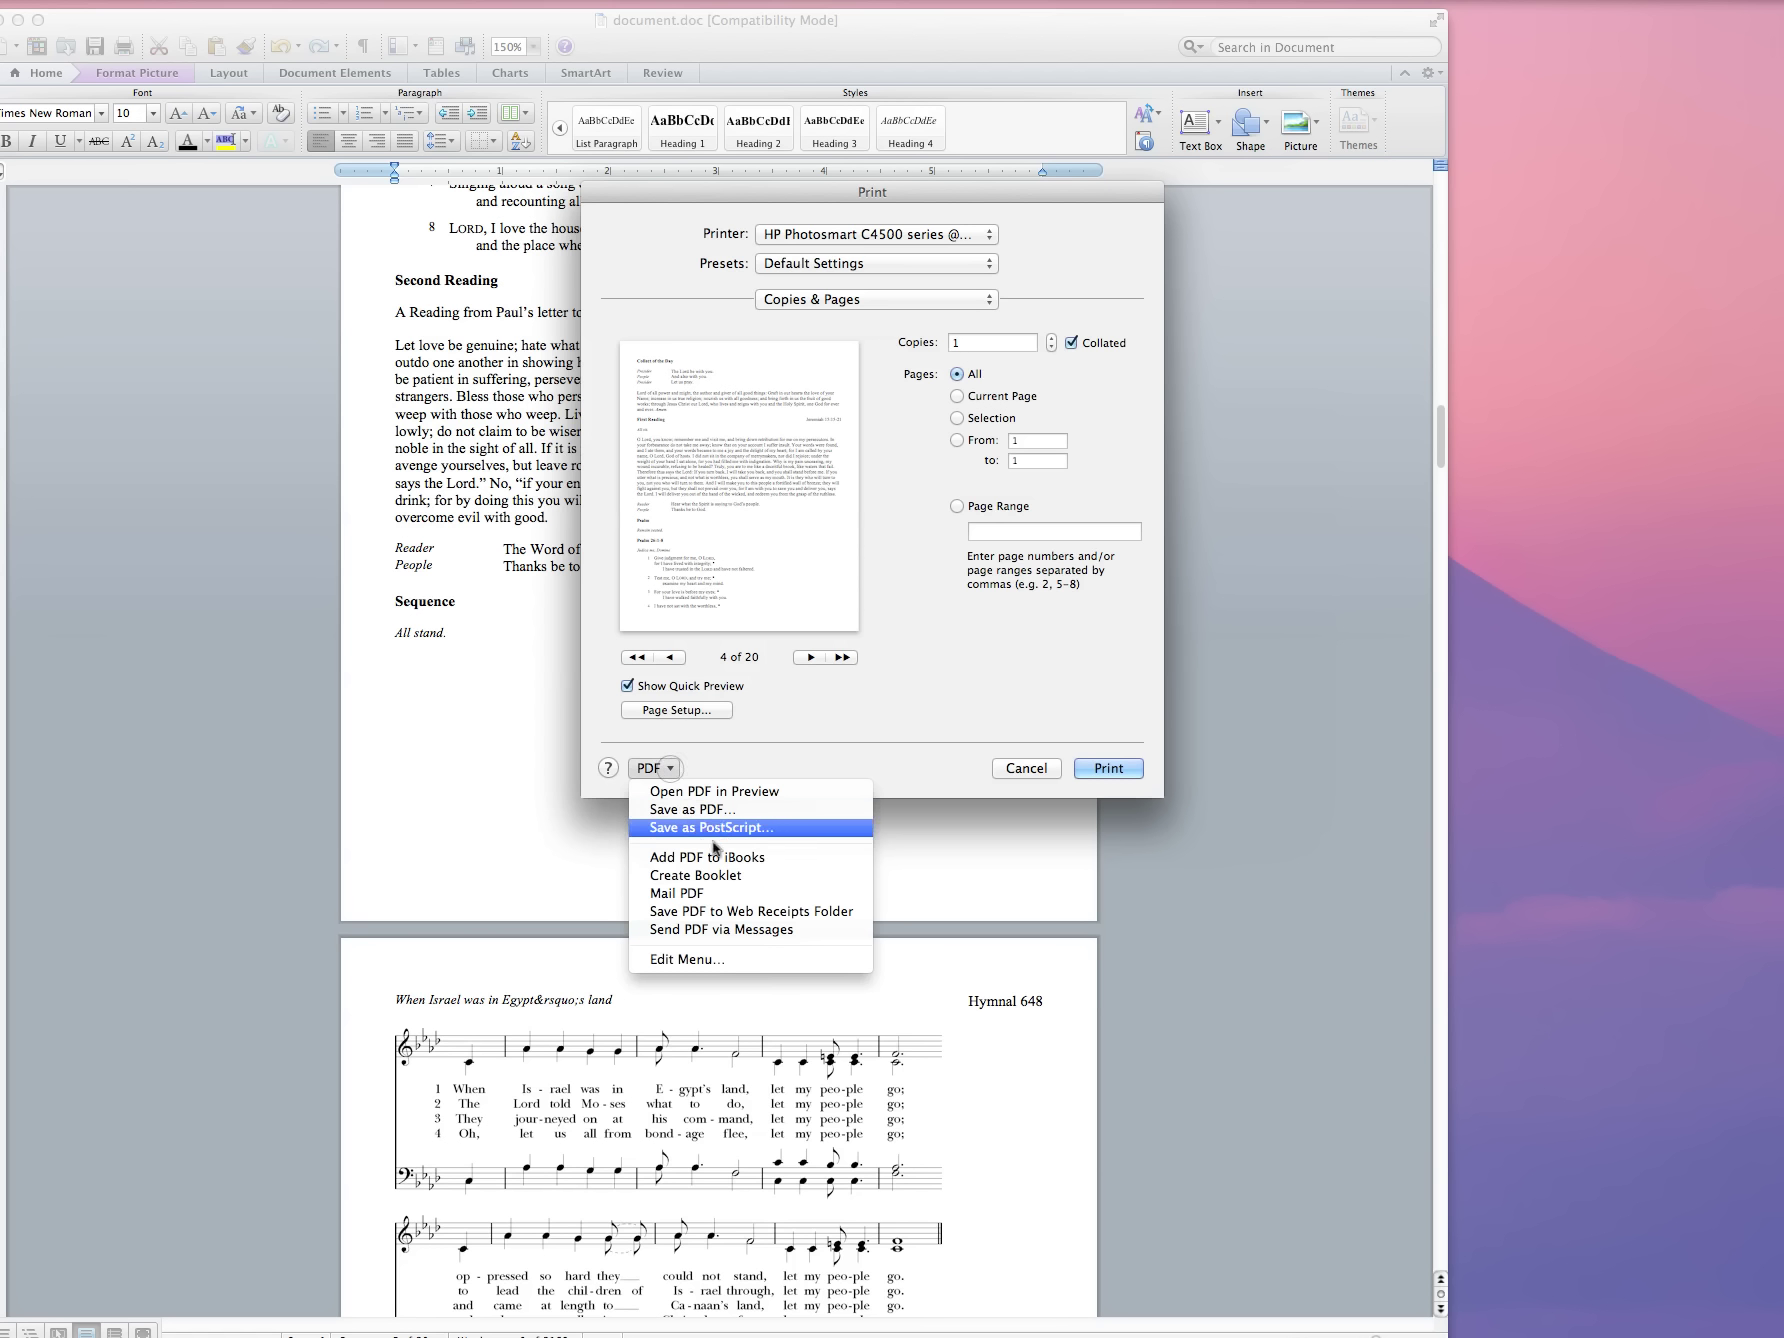
left_click(720, 875)
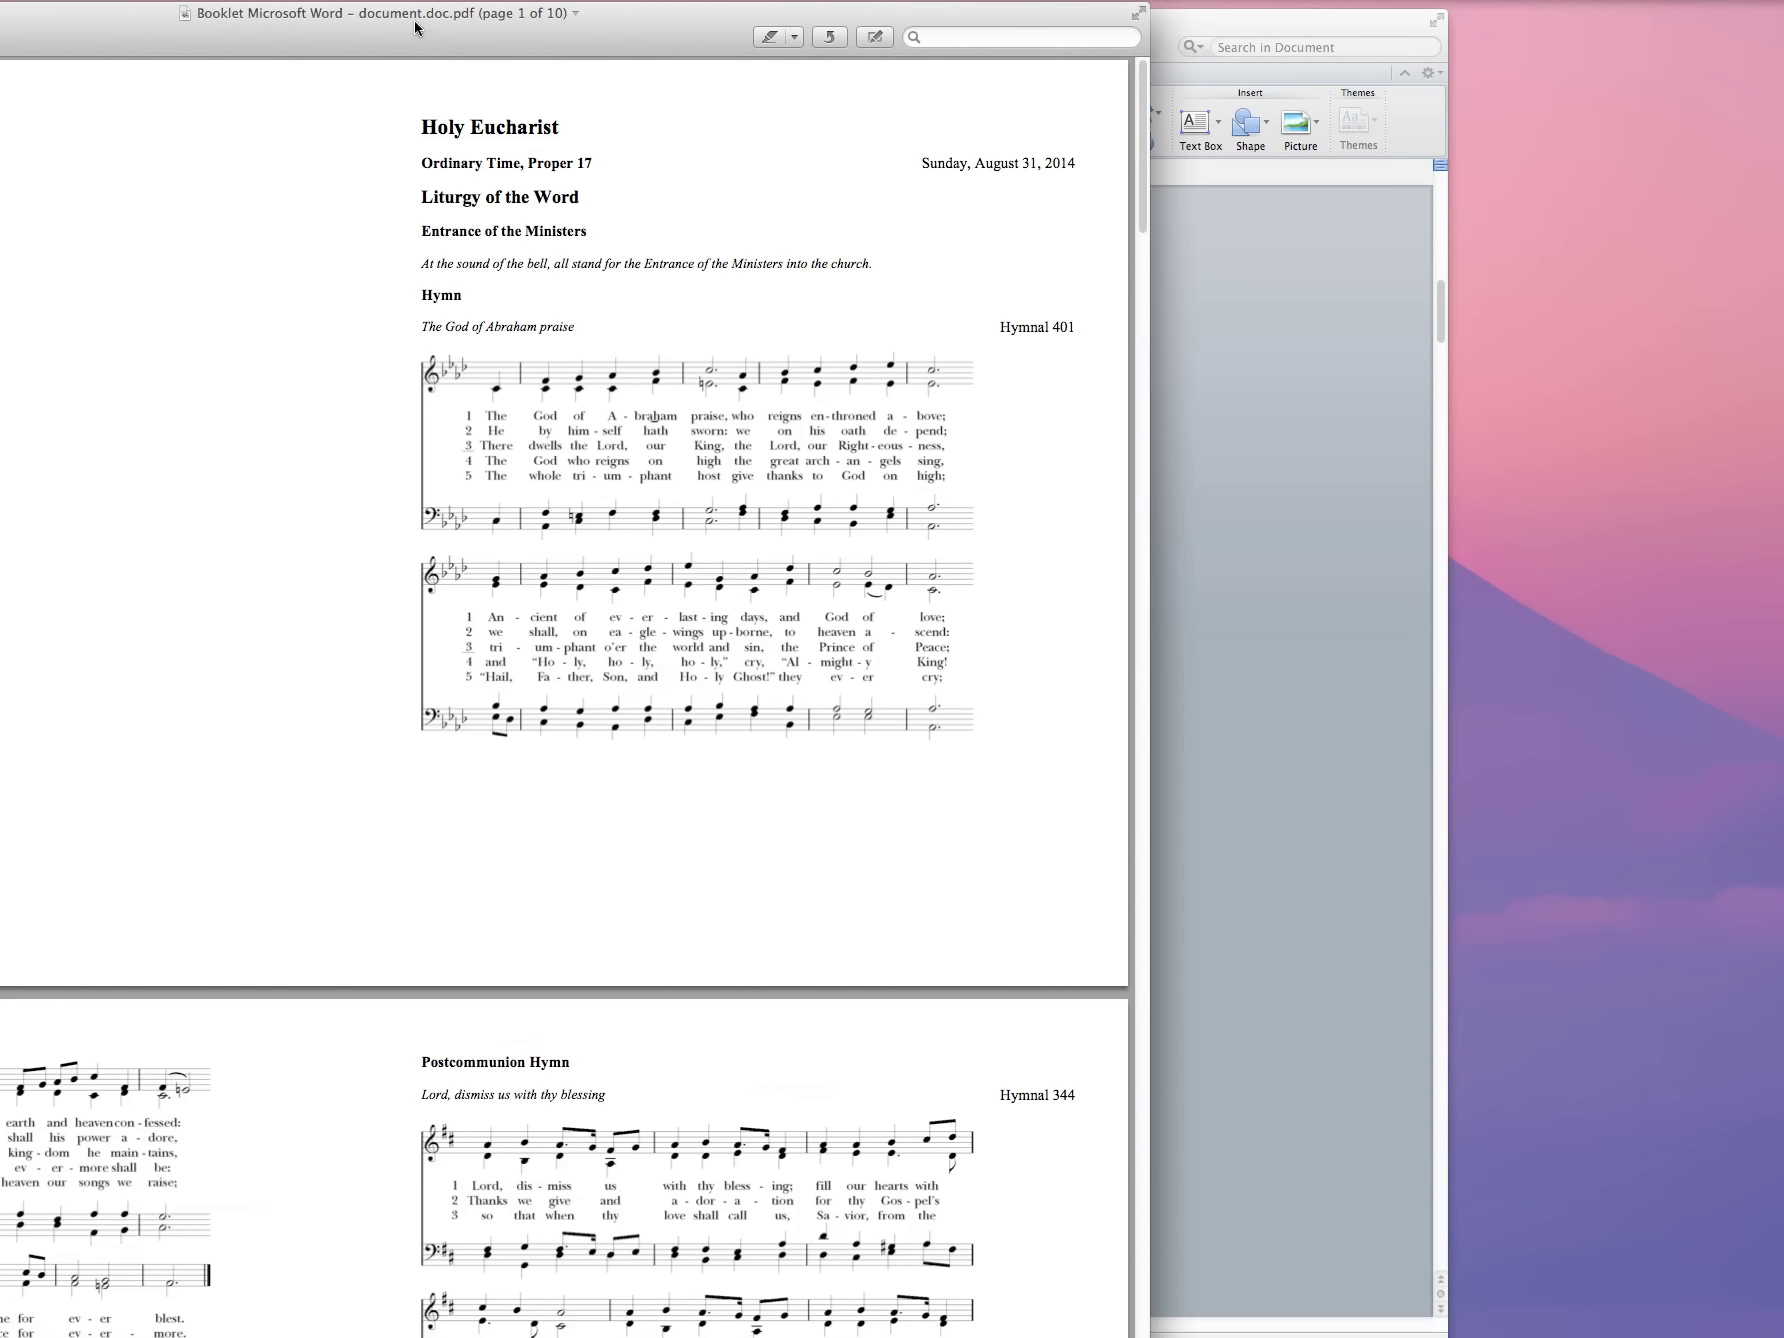
Step: Bring the booklet PDF's two-page spreads fully into view and examine their layout from the first sheet through the Offertory Hymn on the last
right_click(415, 28)
left_click(740, 18)
left_click_drag(740, 18, 1118, 16)
scroll(992, 378, "down", 10)
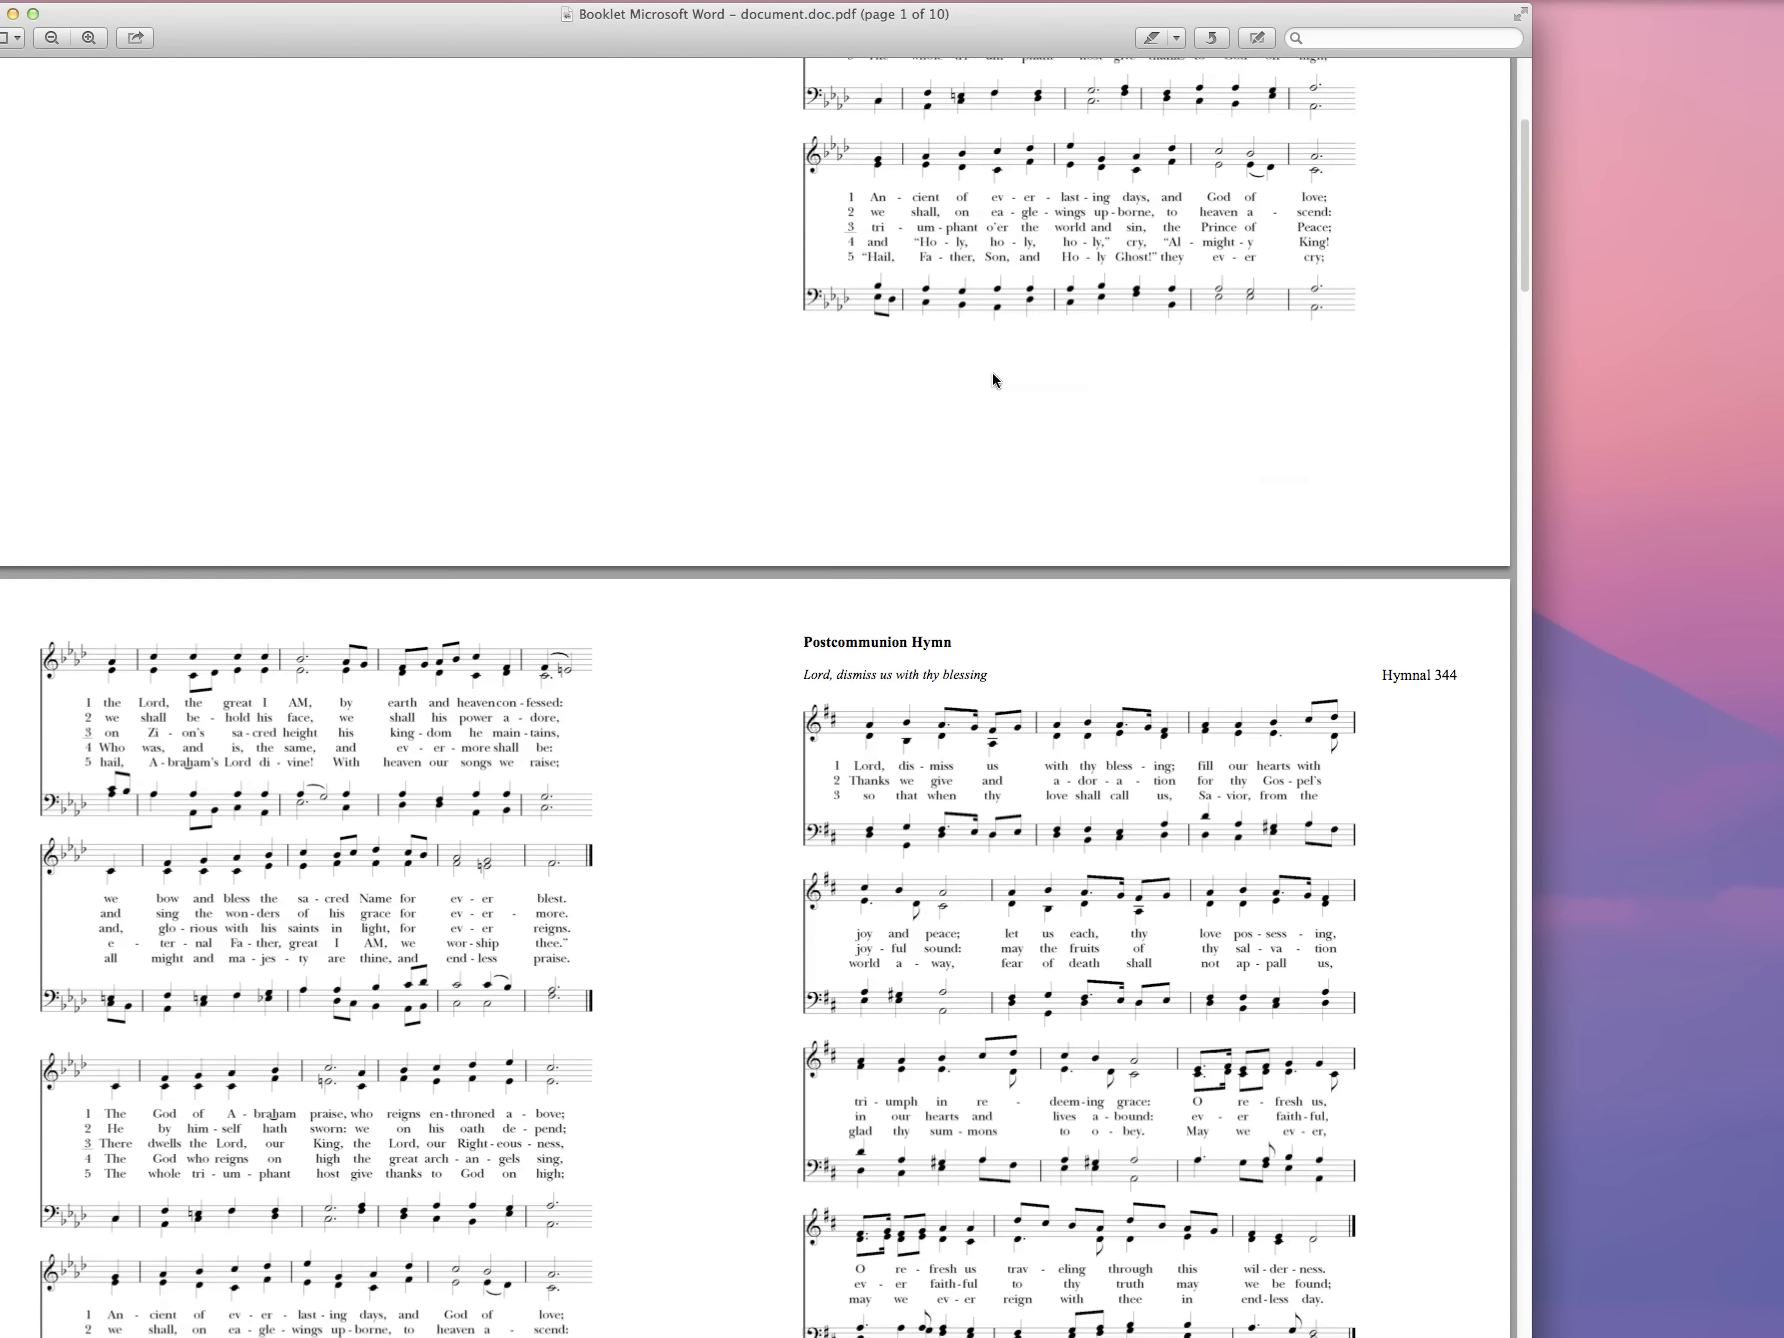
scroll(992, 378, "down", 15)
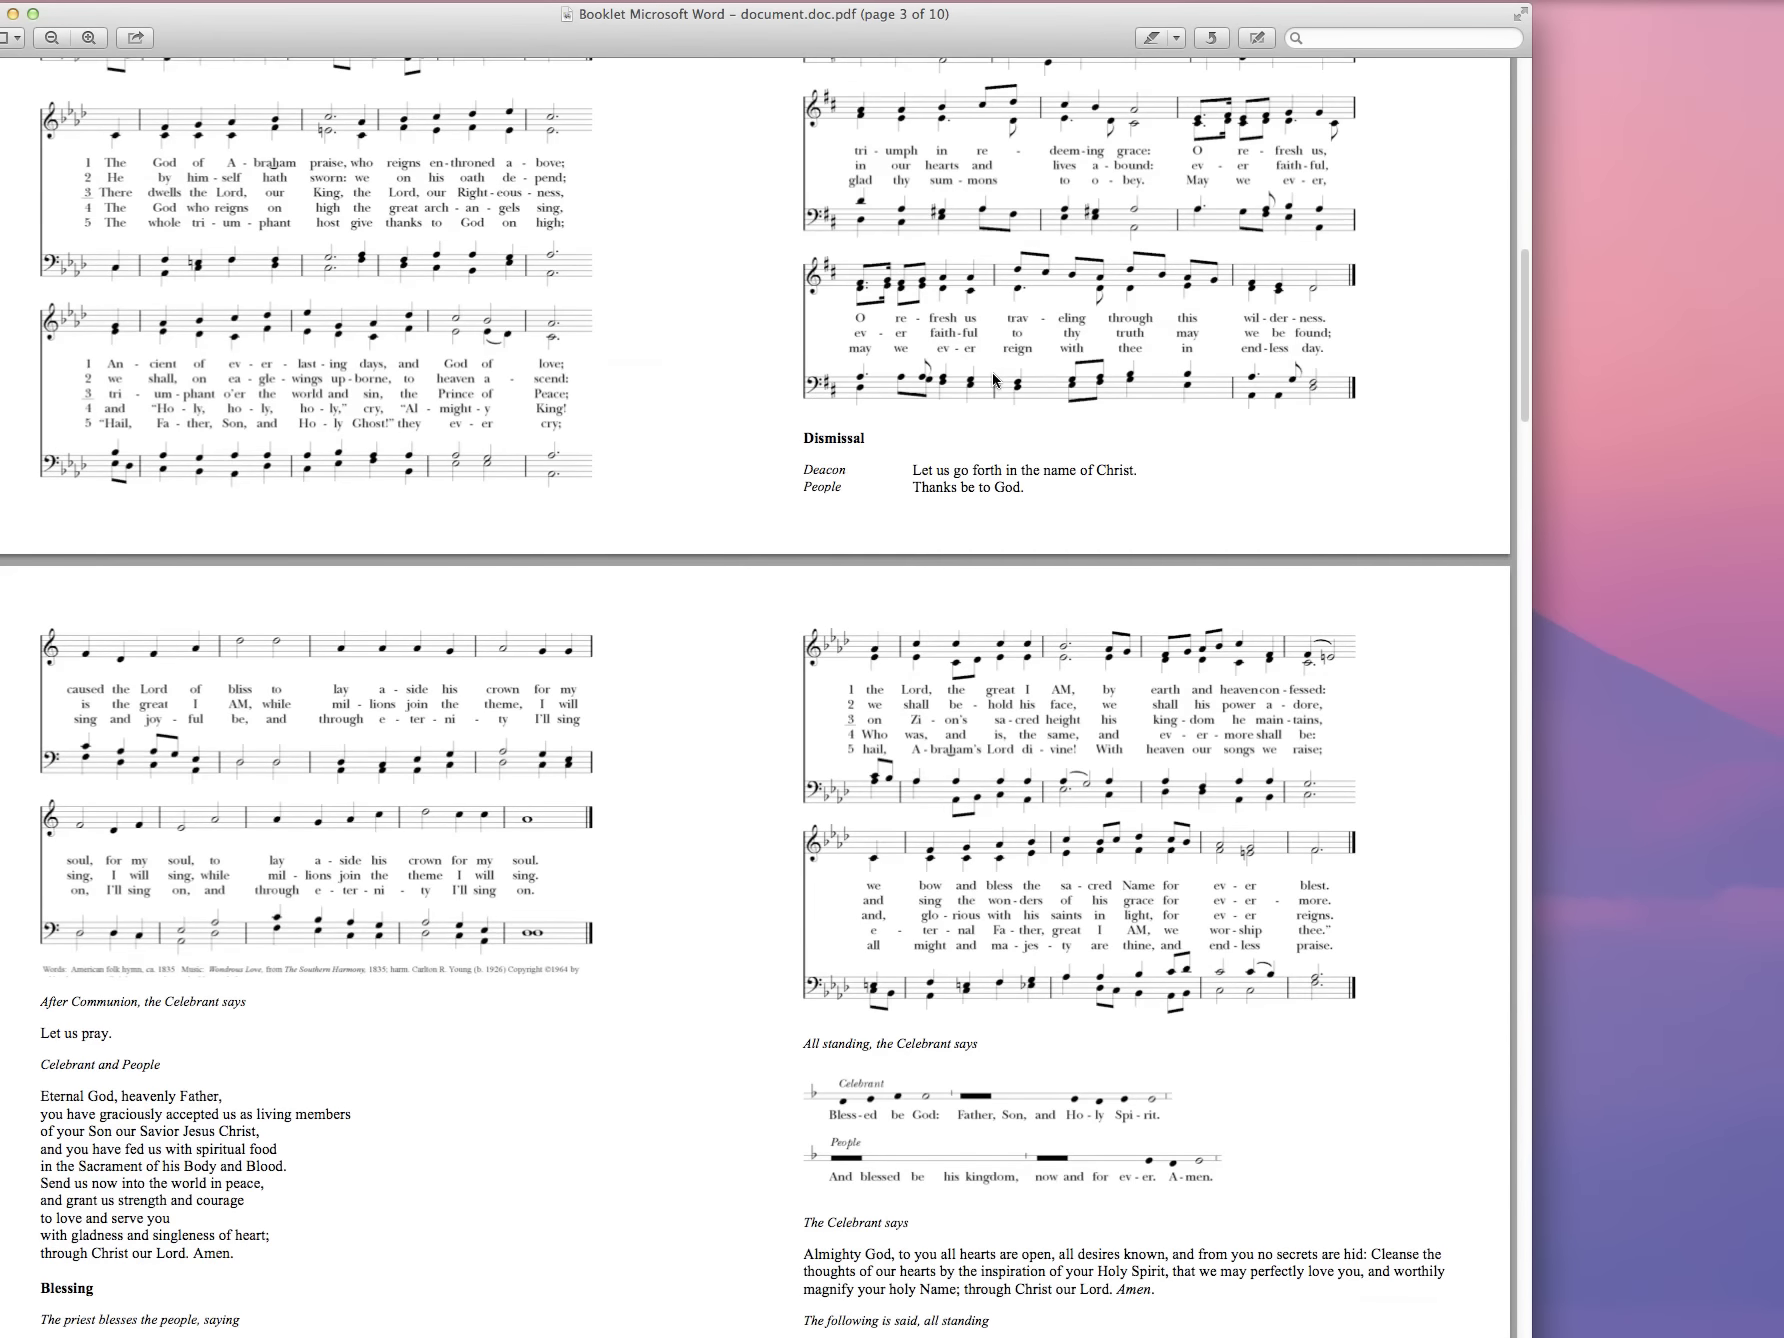
scroll(992, 372, "down", 3)
scroll(992, 372, "down", 3)
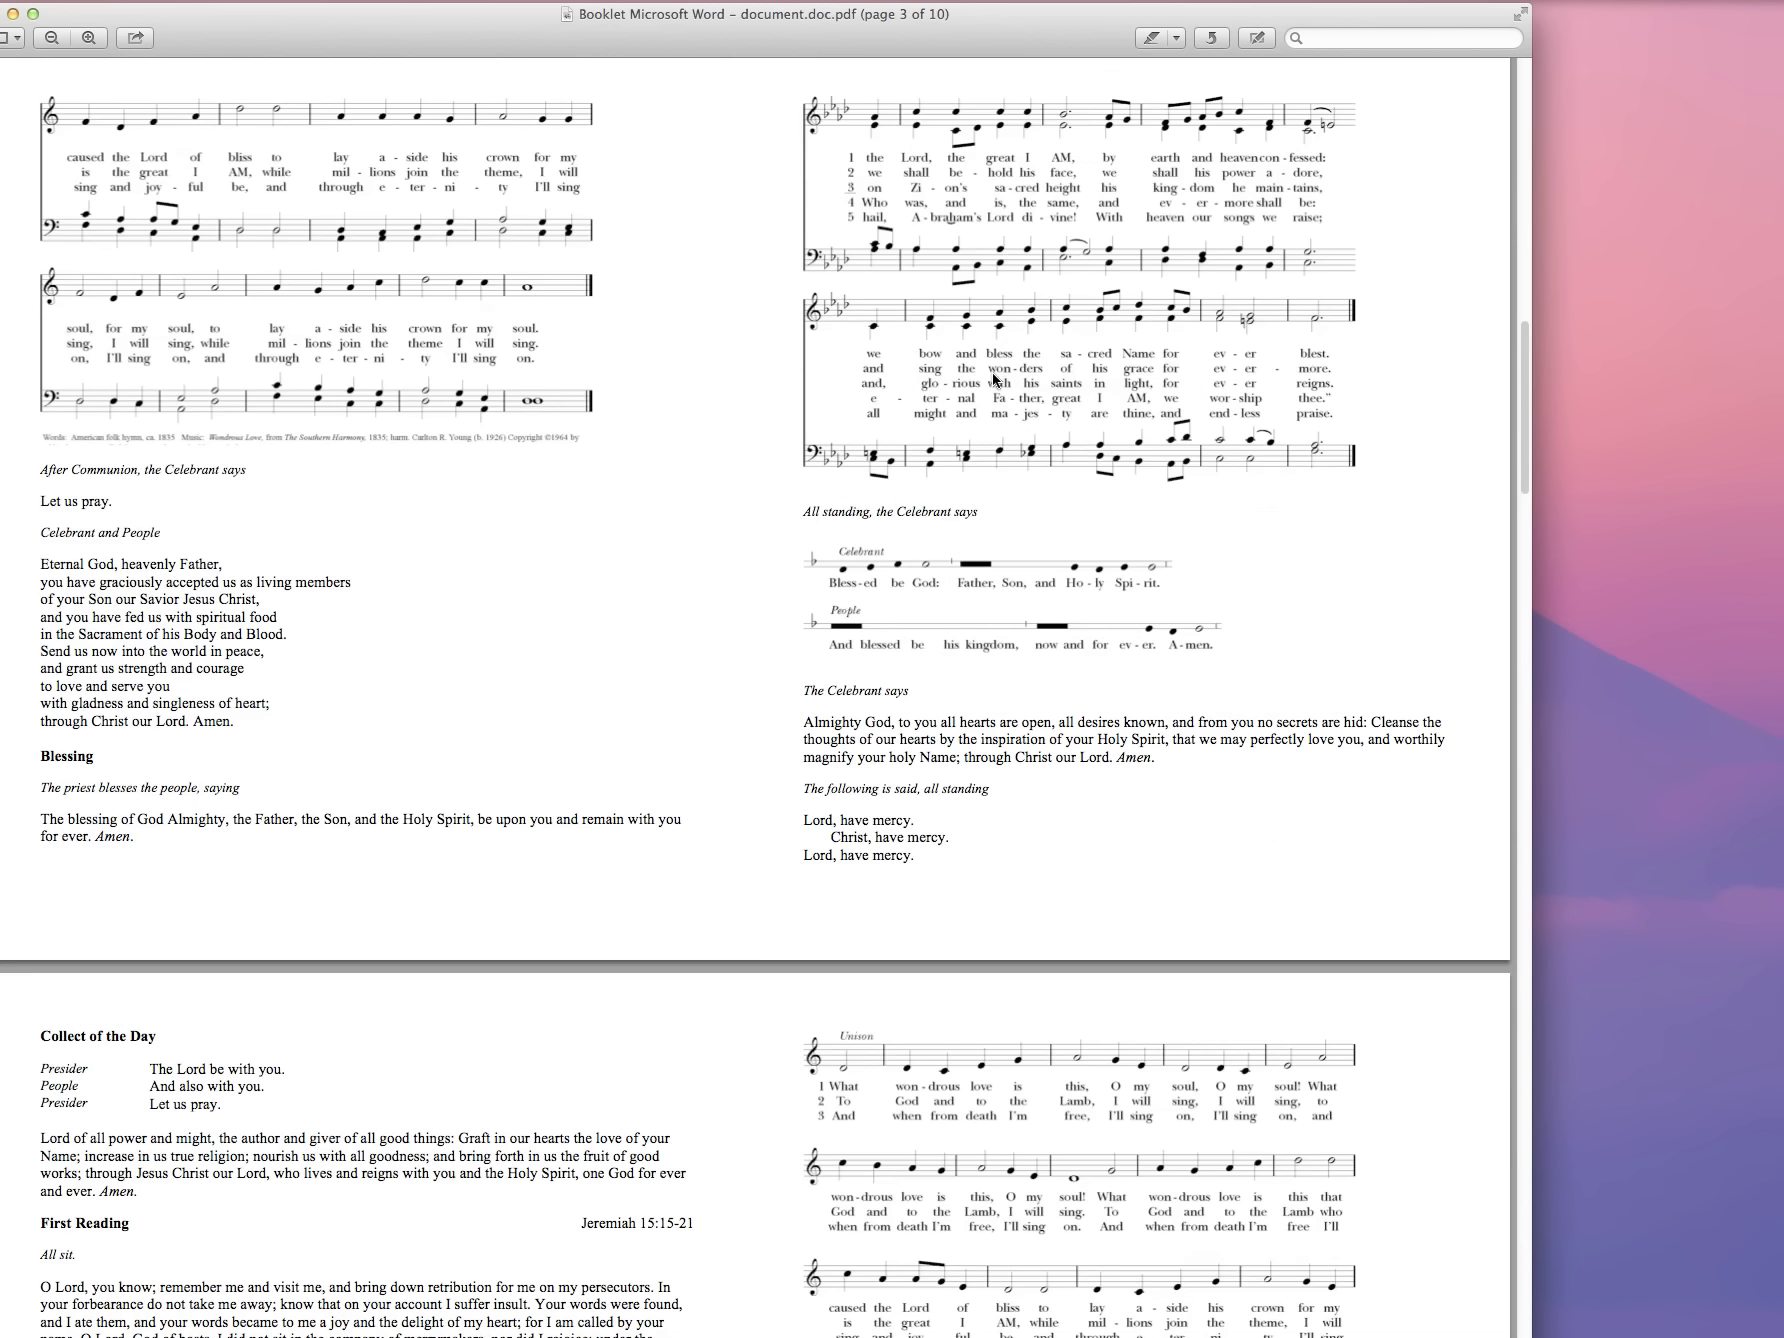
scroll(992, 372, "down", 10)
scroll(993, 379, "down", 18)
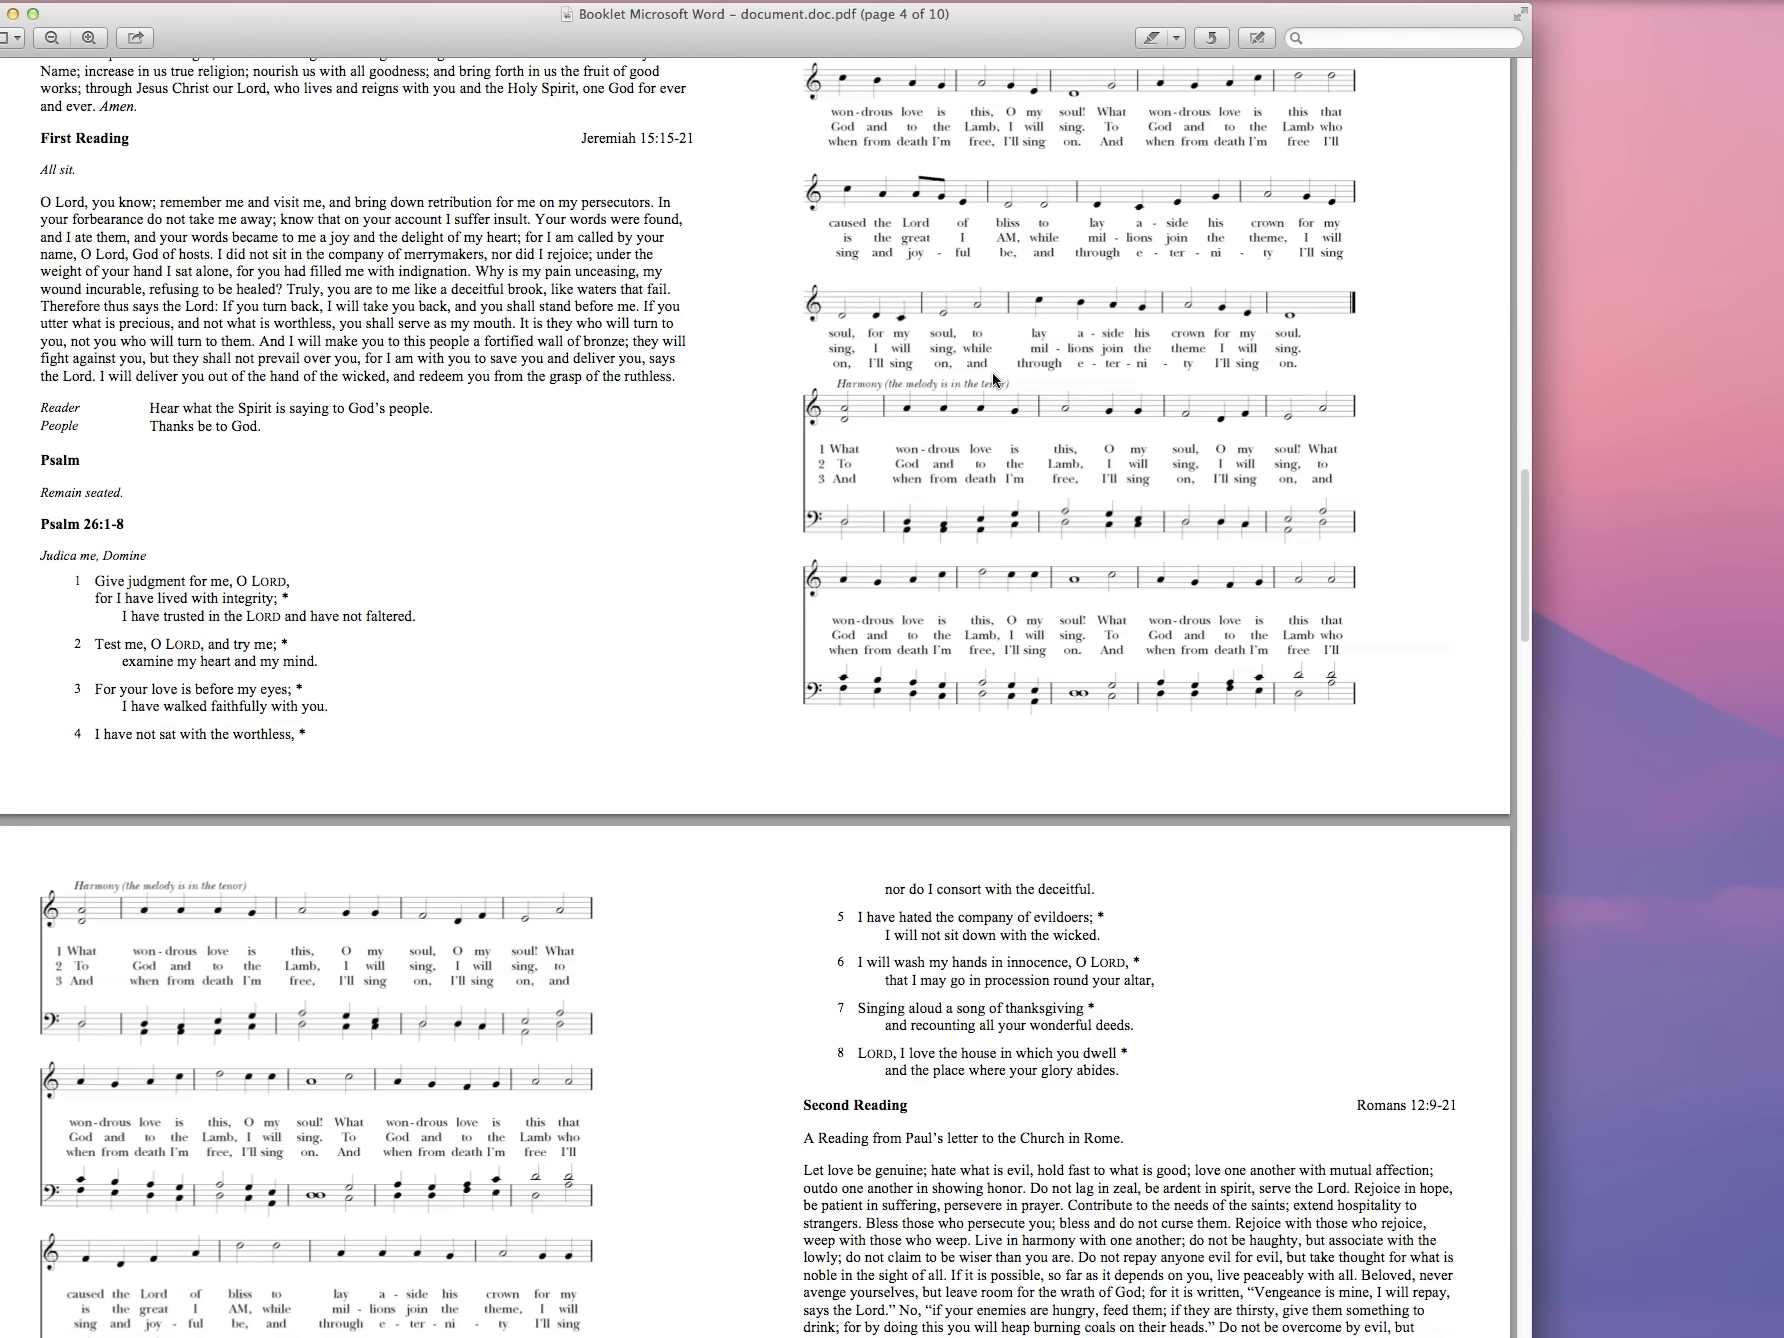
scroll(995, 378, "down", 15)
scroll(992, 378, "down", 7)
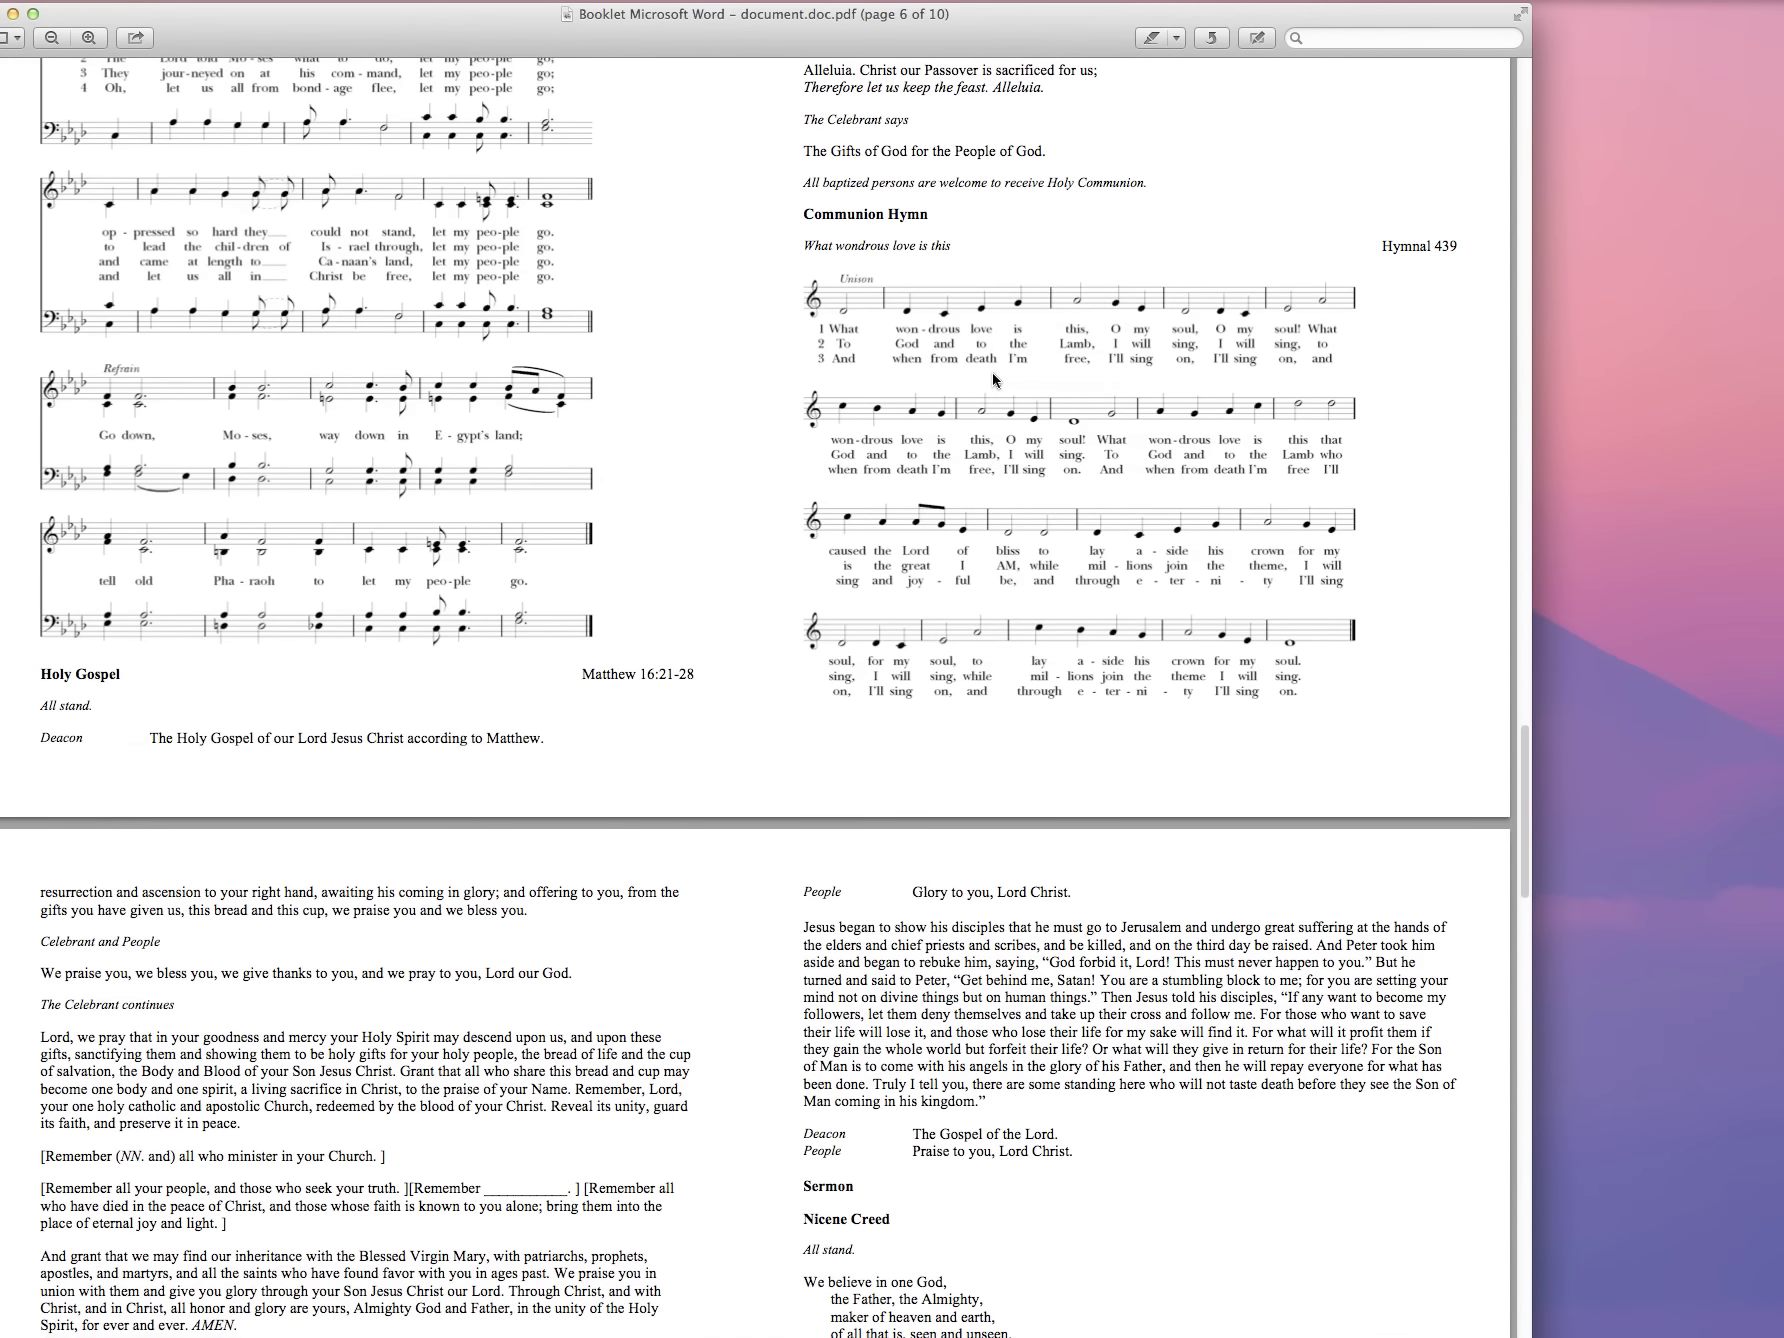
scroll(992, 372, "down", 12)
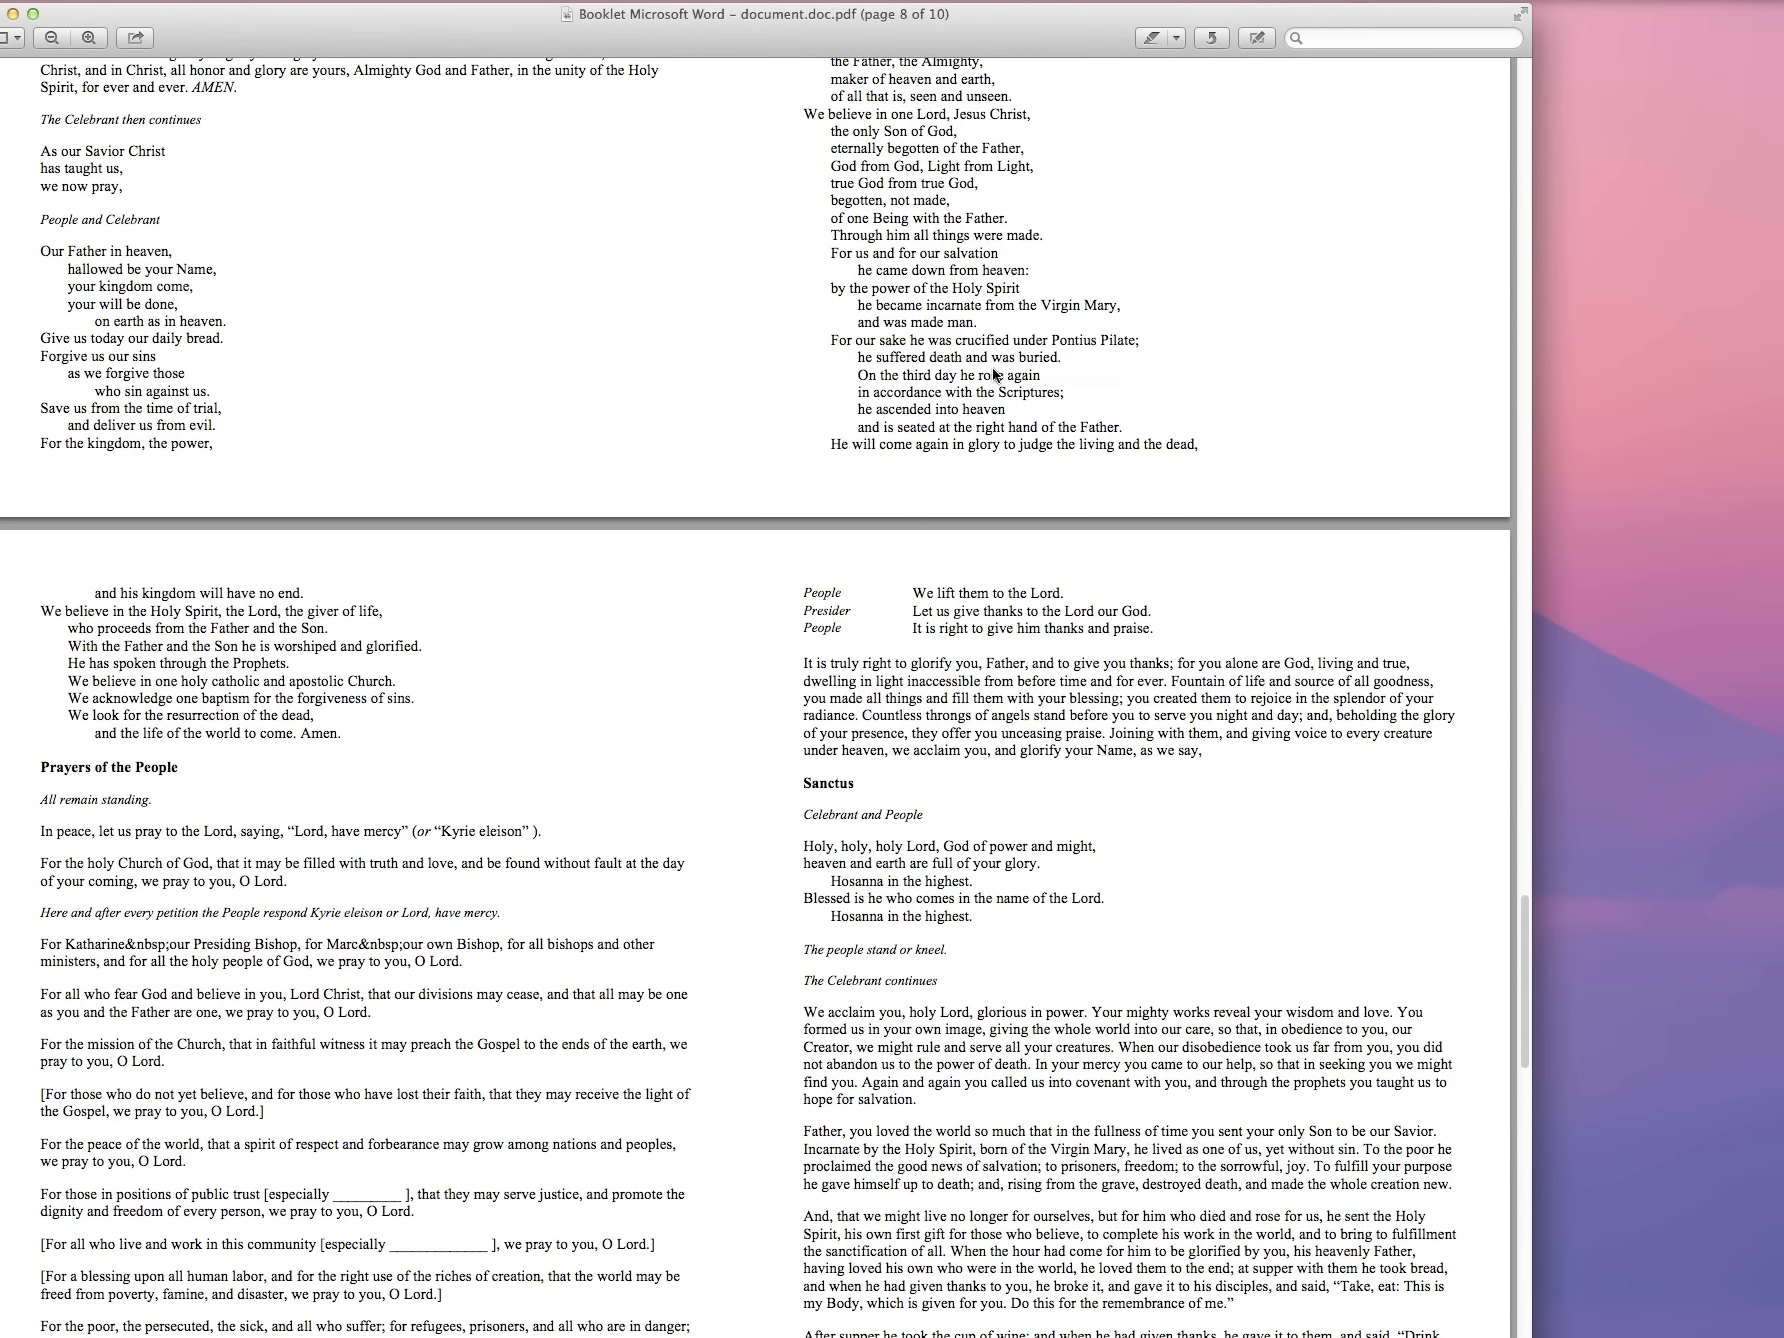
scroll(992, 367, "down", 18)
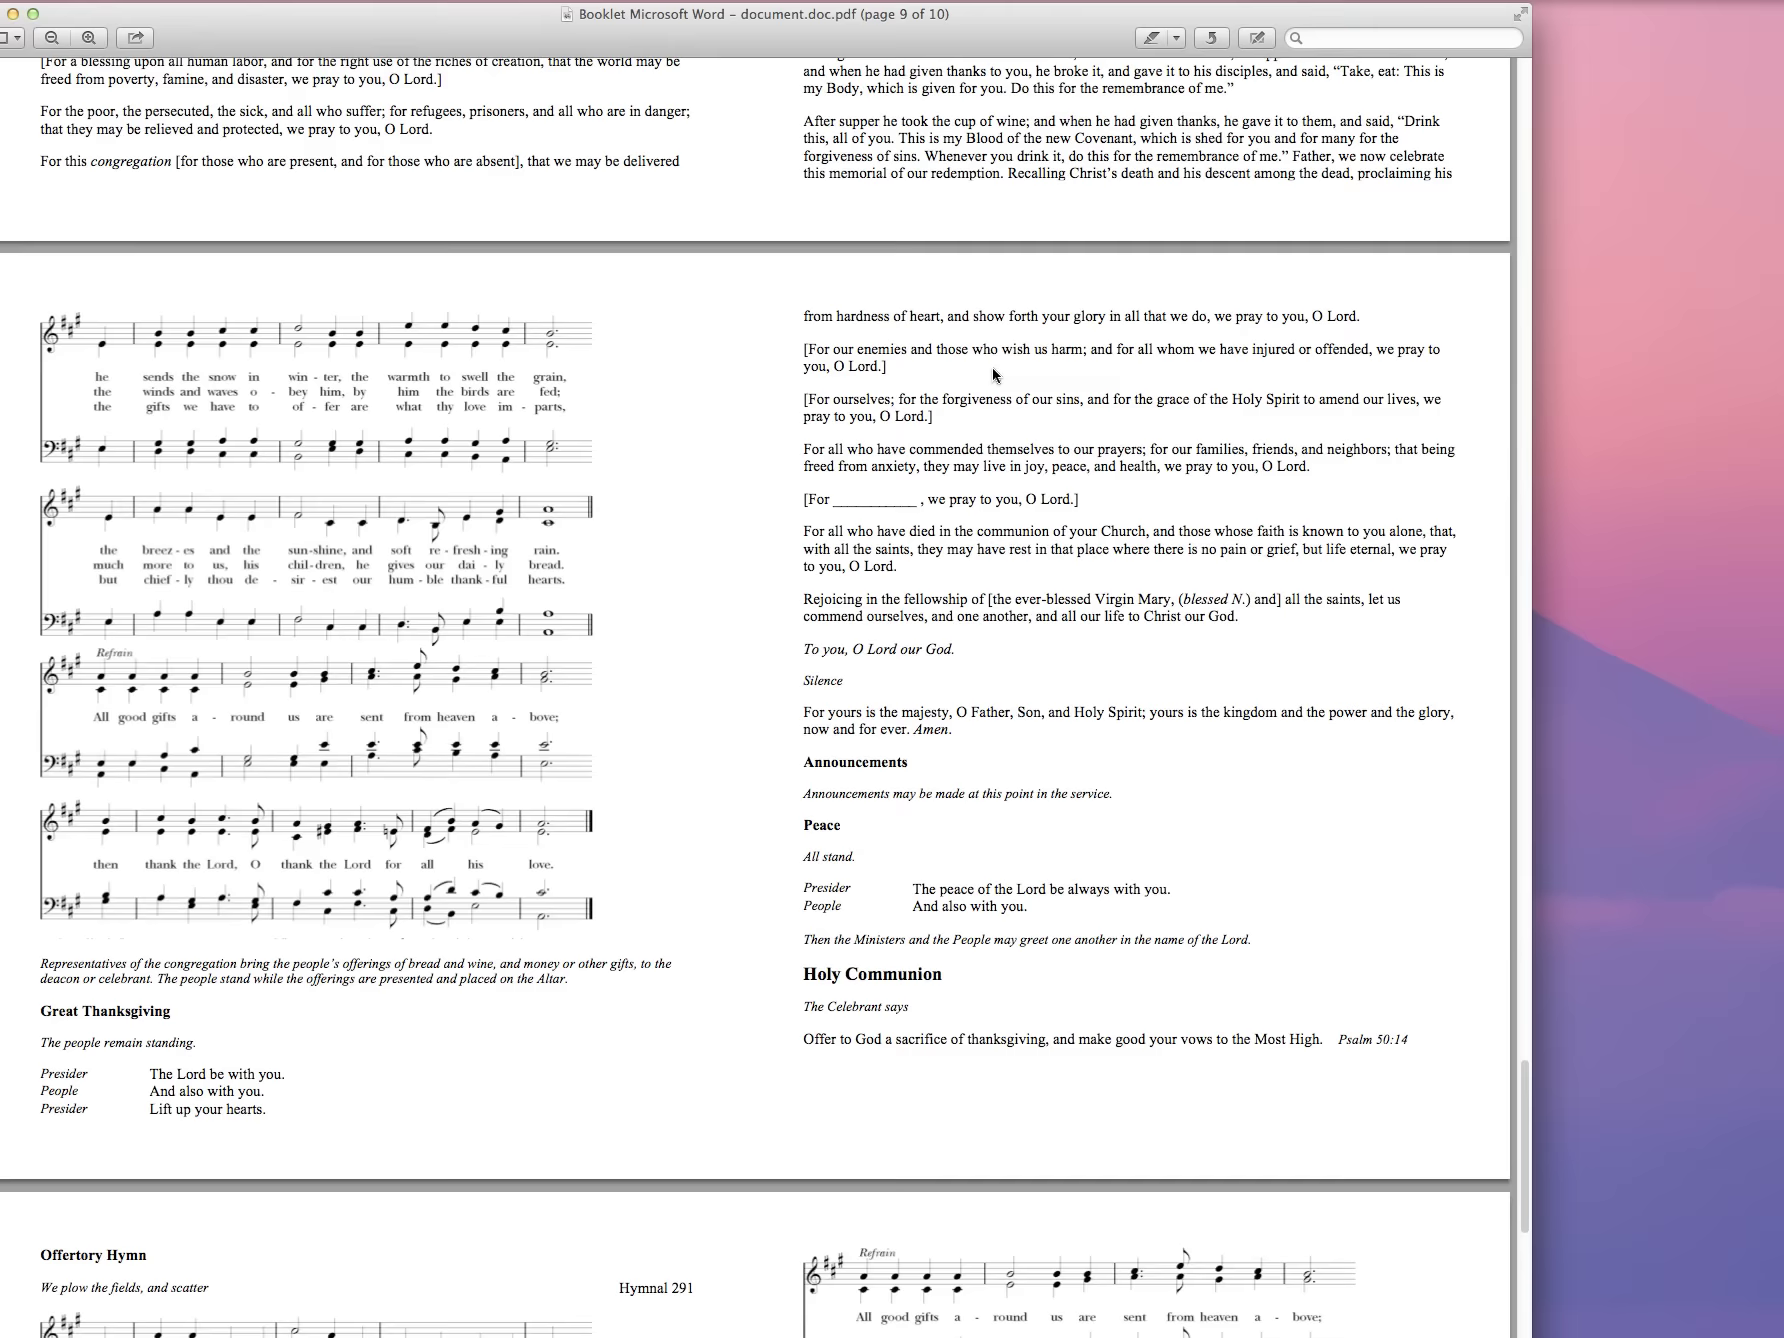
scroll(993, 375, "down", 12)
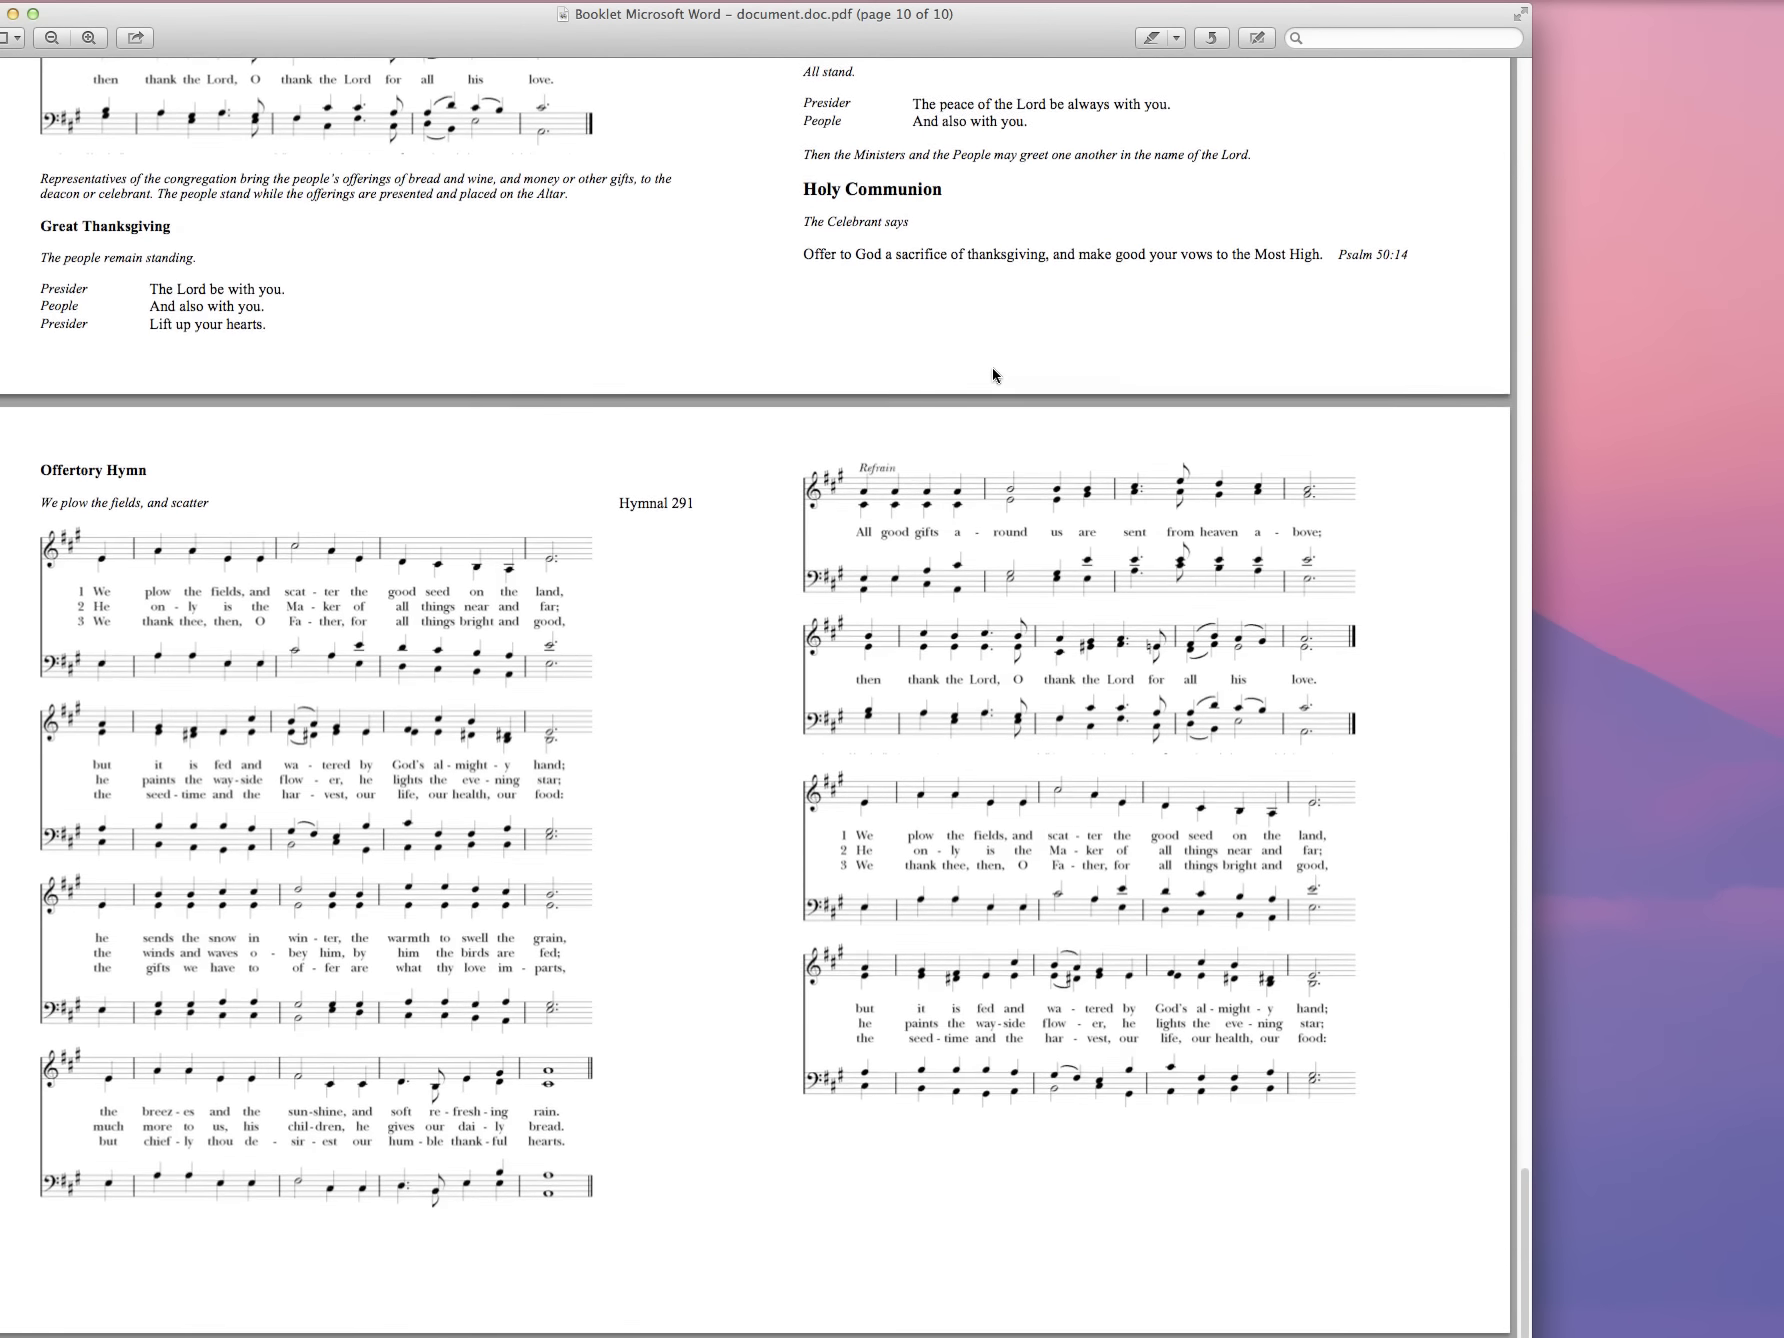